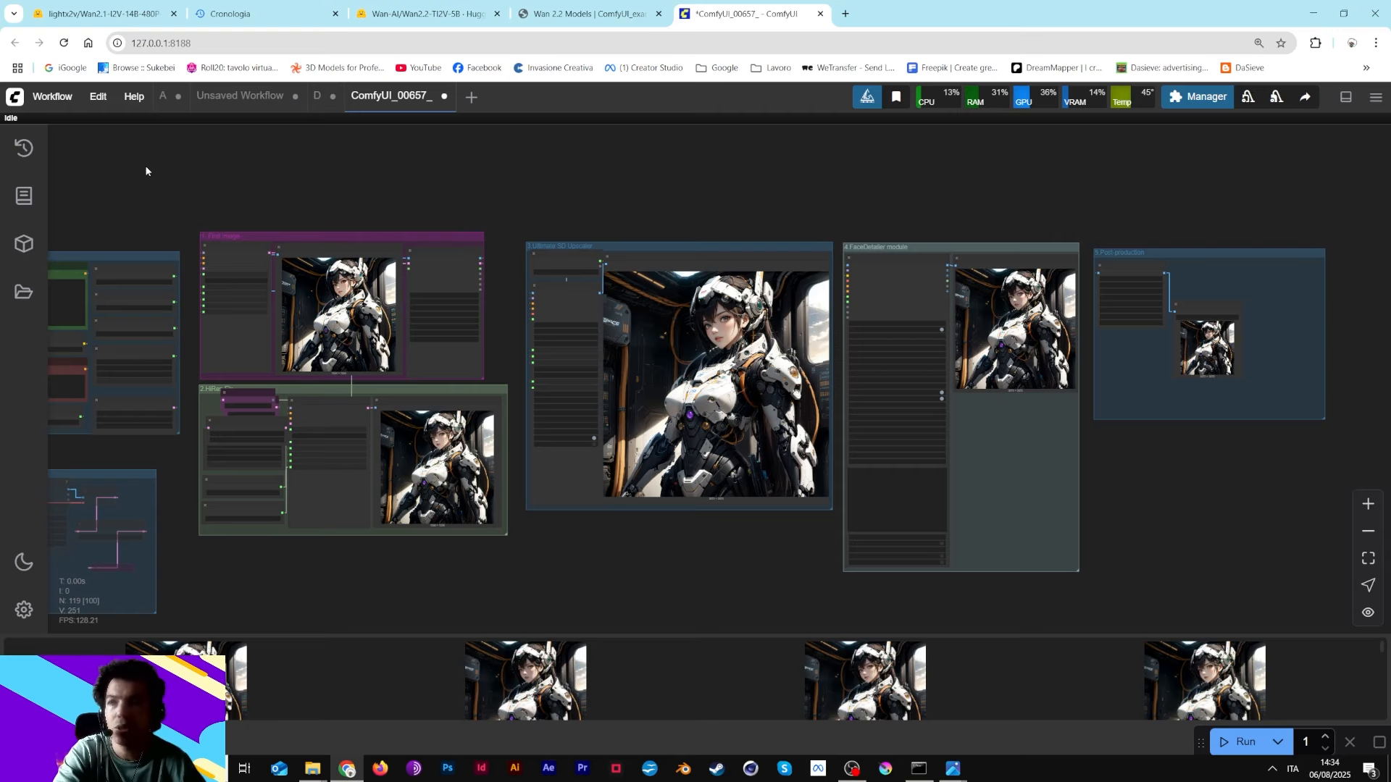
- Examine the Wan2.2-TI2V-5B model card on Hugging Face, including its features, generation commands and GPU efficiency table
{"action": "left_click", "coordinate": [427, 13]}
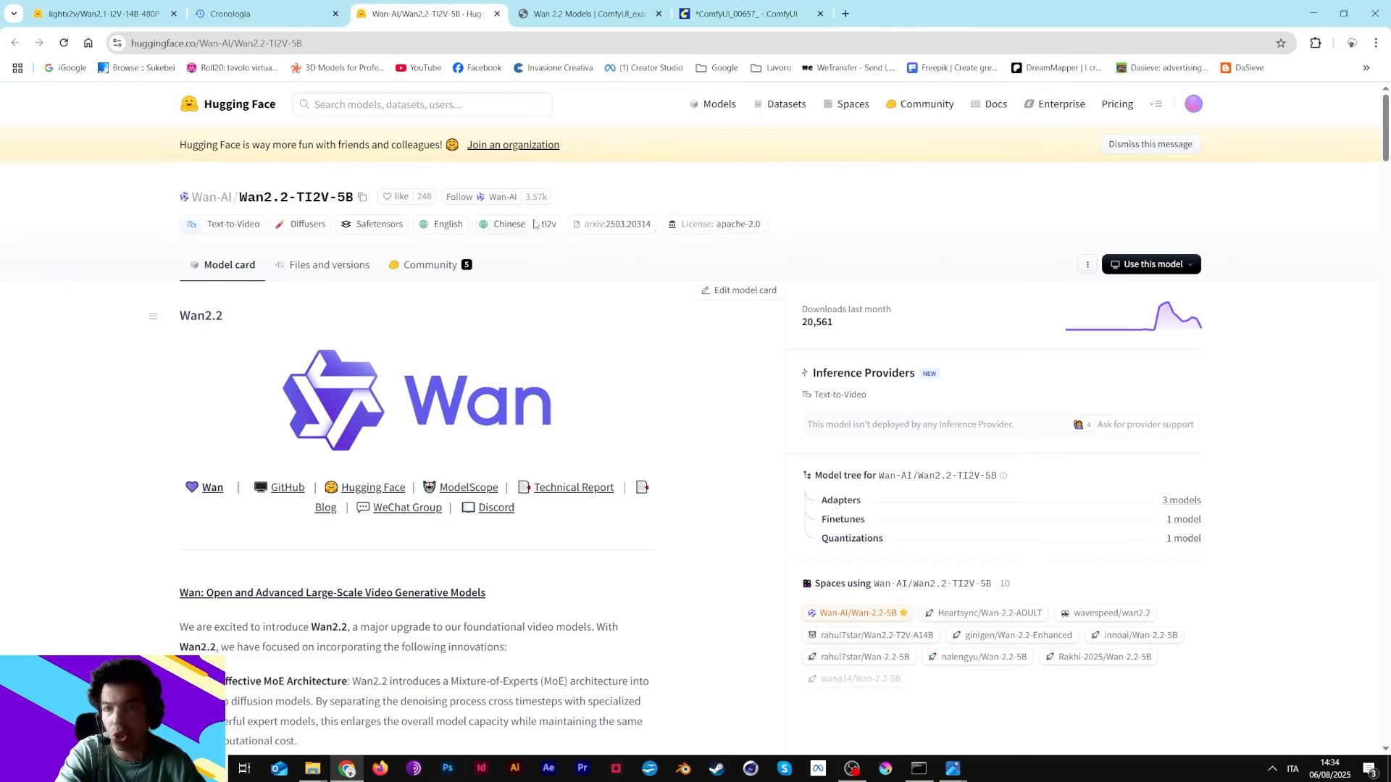
{"action": "scroll", "coordinate": [650, 551], "scroll_direction": "down", "scroll_amount": 20}
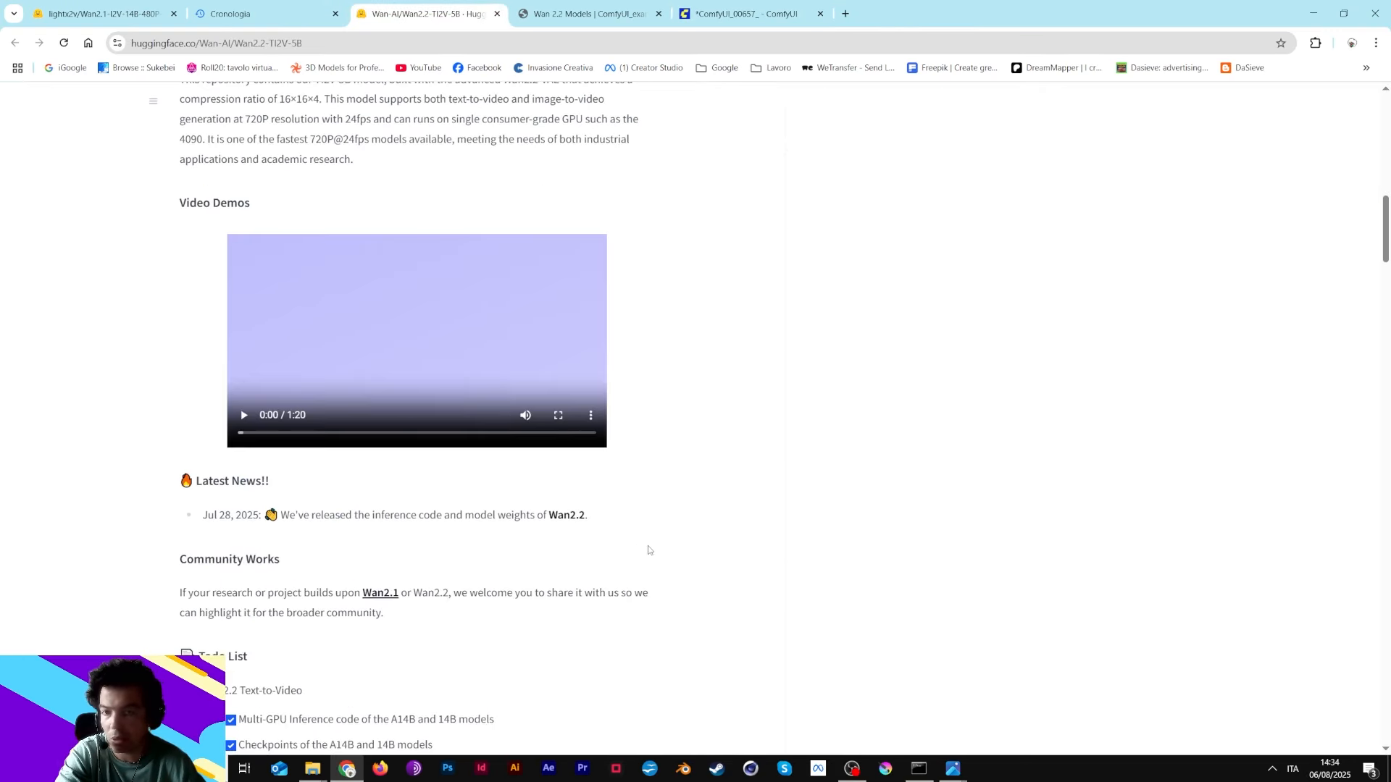
{"action": "scroll", "coordinate": [648, 550], "scroll_direction": "down", "scroll_amount": 15}
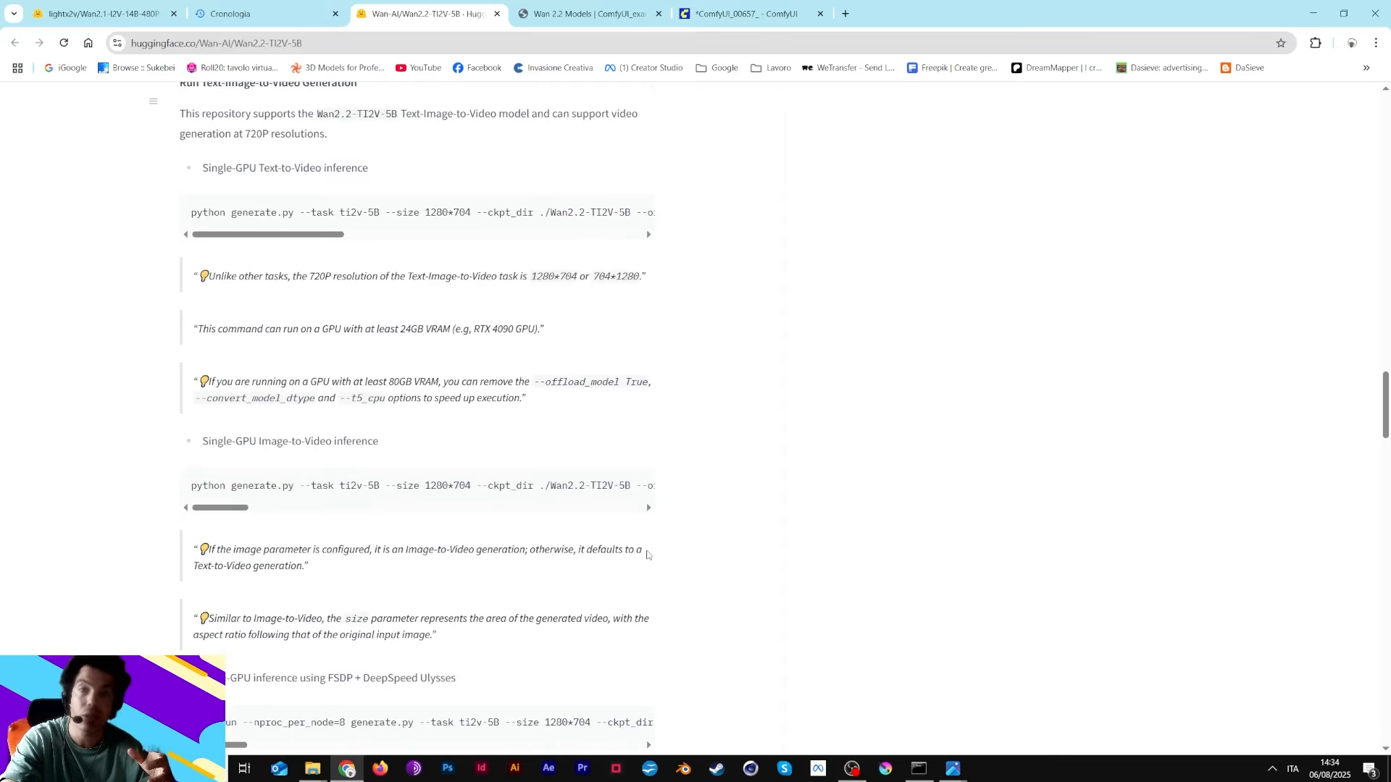
{"action": "scroll", "coordinate": [647, 555], "scroll_direction": "down", "scroll_amount": 20}
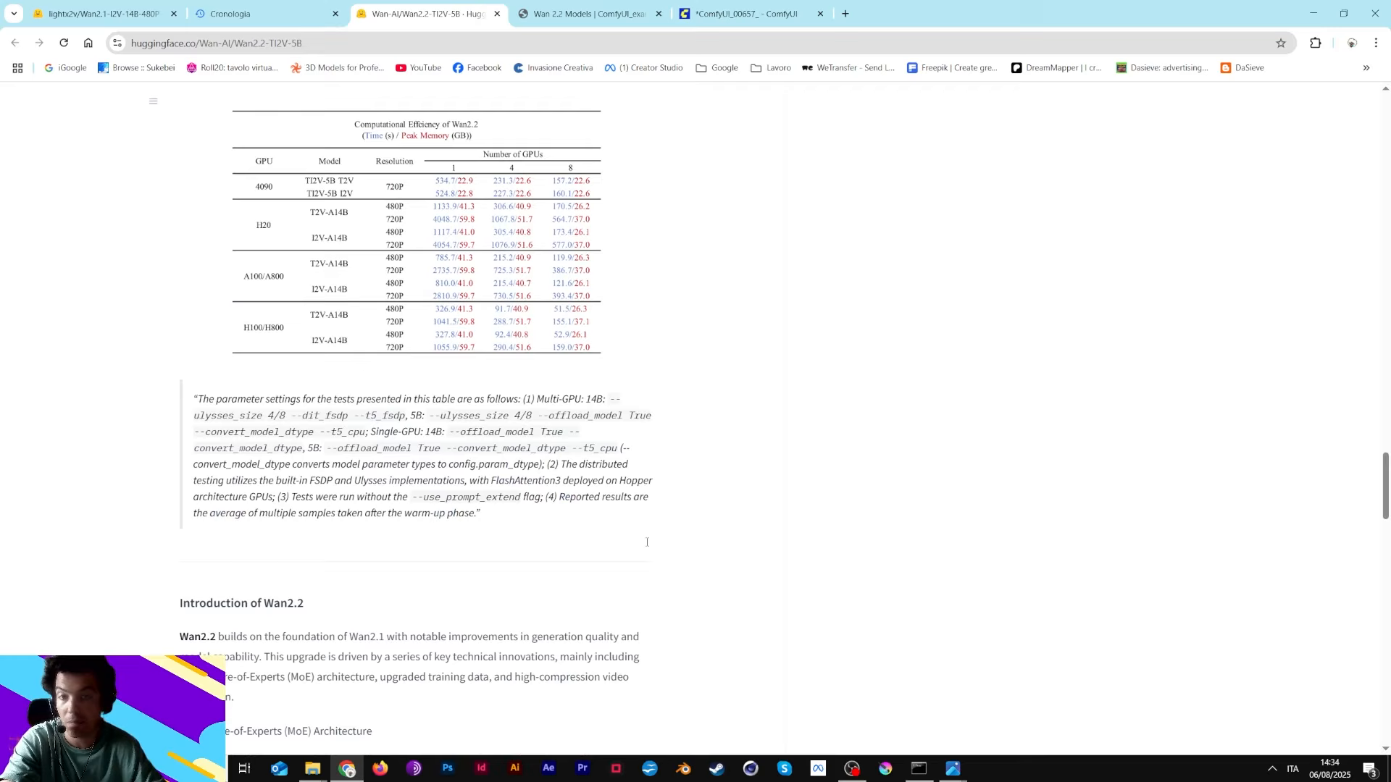
{"action": "scroll", "coordinate": [647, 541], "scroll_direction": "up", "scroll_amount": 12}
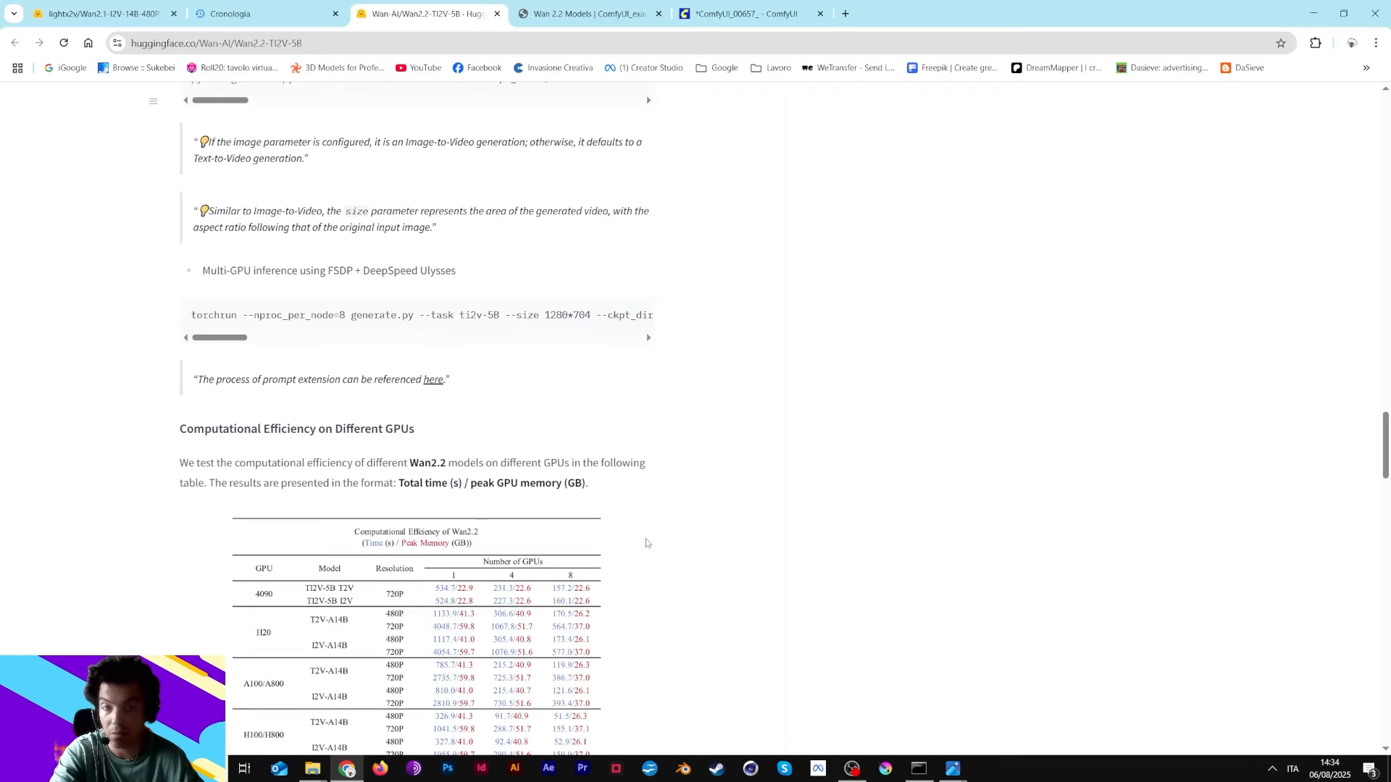
{"action": "scroll", "coordinate": [645, 537], "scroll_direction": "up", "scroll_amount": 7}
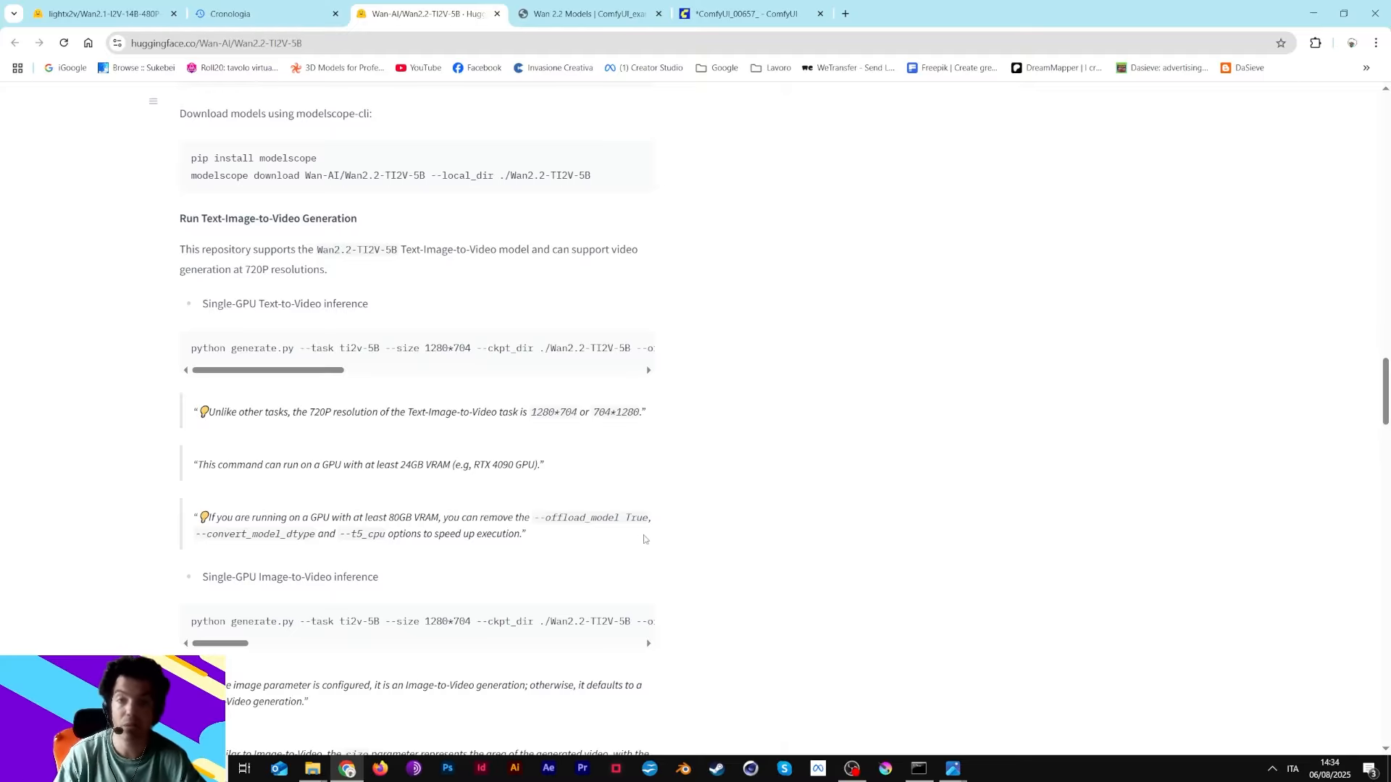
{"action": "scroll", "coordinate": [644, 539], "scroll_direction": "up", "scroll_amount": 15}
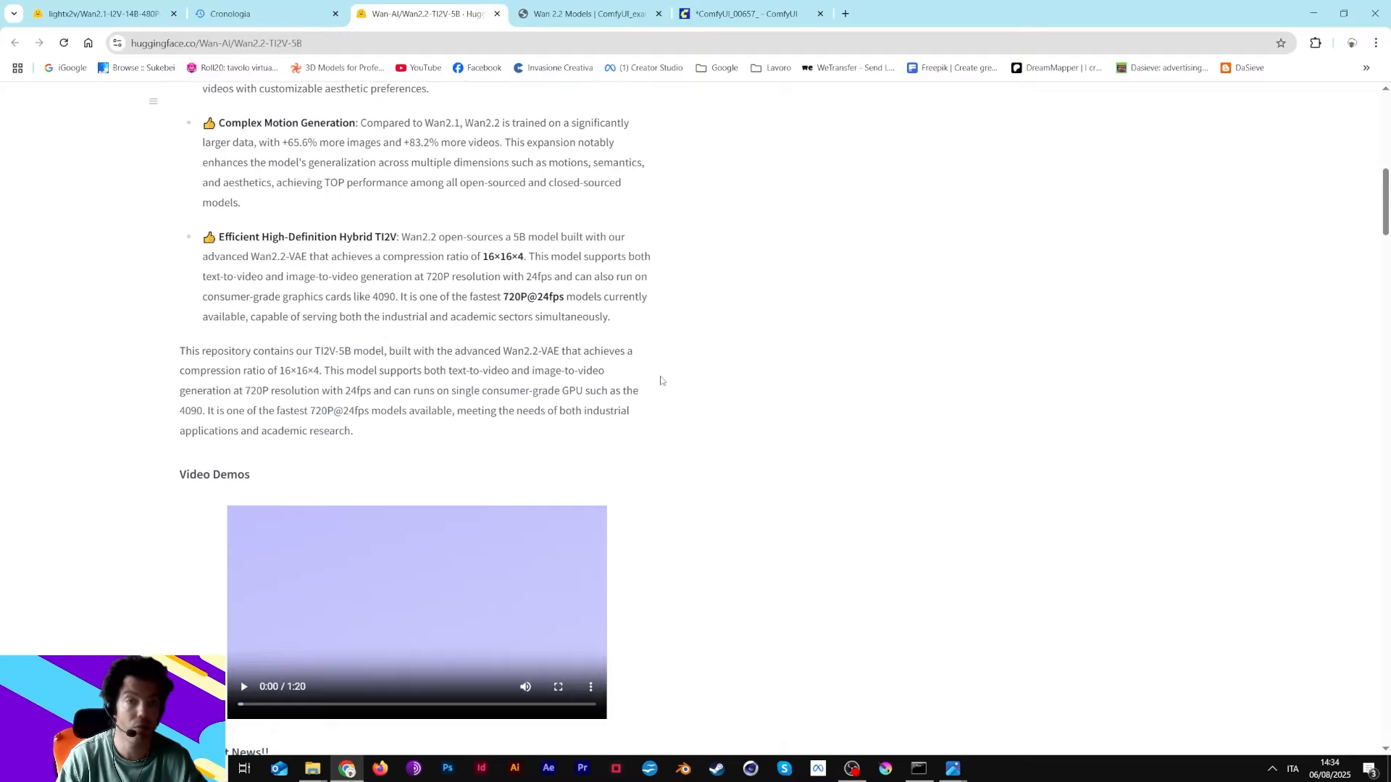
{"action": "scroll", "coordinate": [660, 380], "scroll_direction": "up", "scroll_amount": 10}
- View the LightX2V Wan2.1-I2V-14B-480P model page and the beginning of the Wan 2.2 Models page in ComfyUI_examples
{"action": "left_click", "coordinate": [81, 13]}
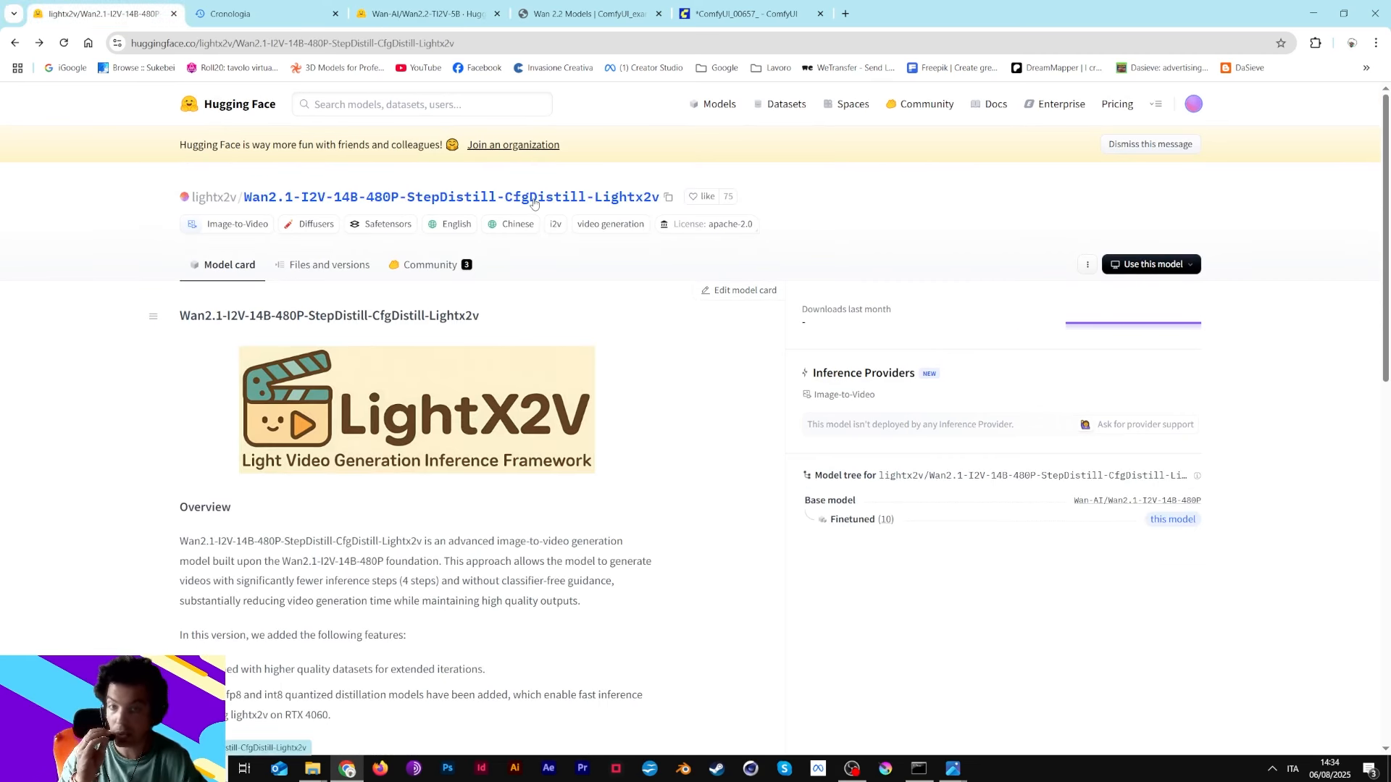
{"action": "left_click", "coordinate": [570, 5]}
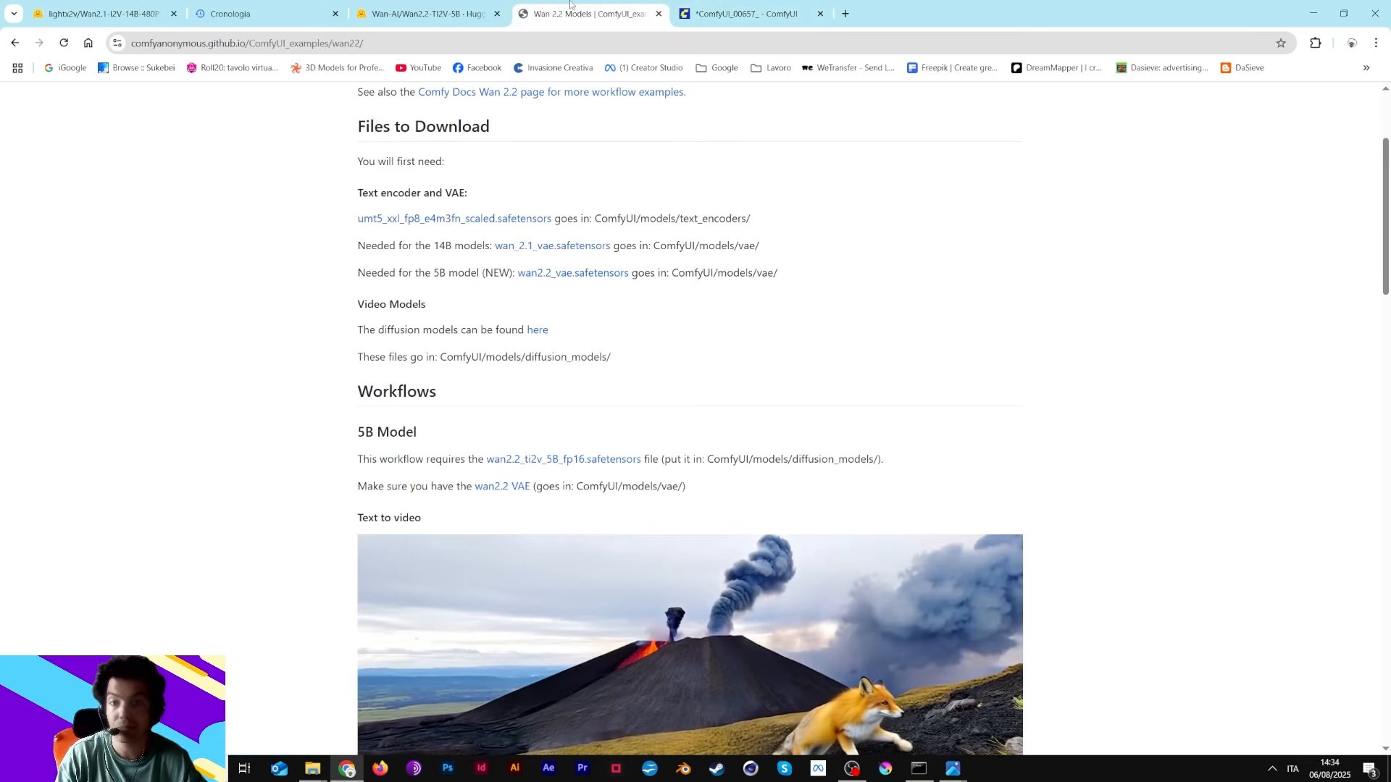
{"action": "scroll", "coordinate": [534, 512], "scroll_direction": "up", "scroll_amount": 2}
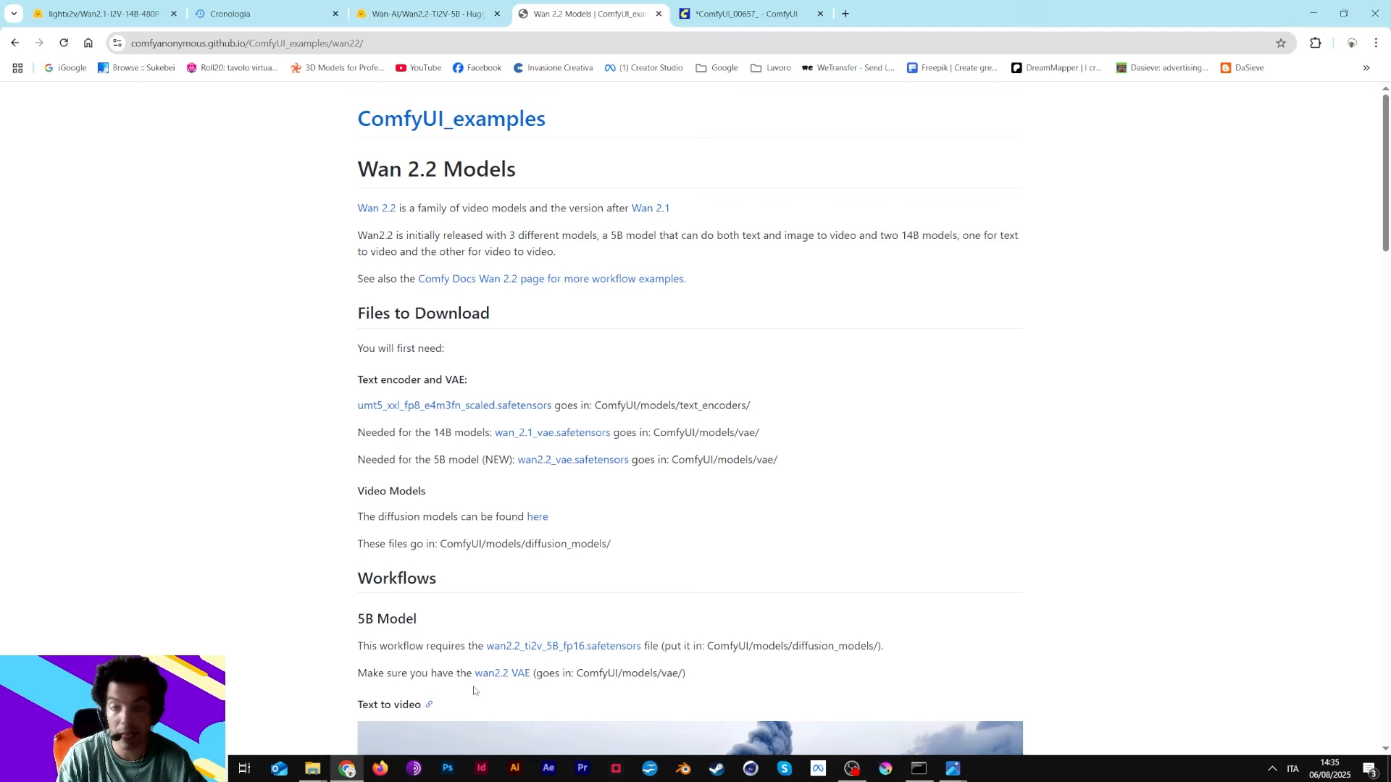
- Go back to the ComfyUI workflow, view the ComfyUI Manager menu with its update options, and close it
{"action": "left_click", "coordinate": [749, 13]}
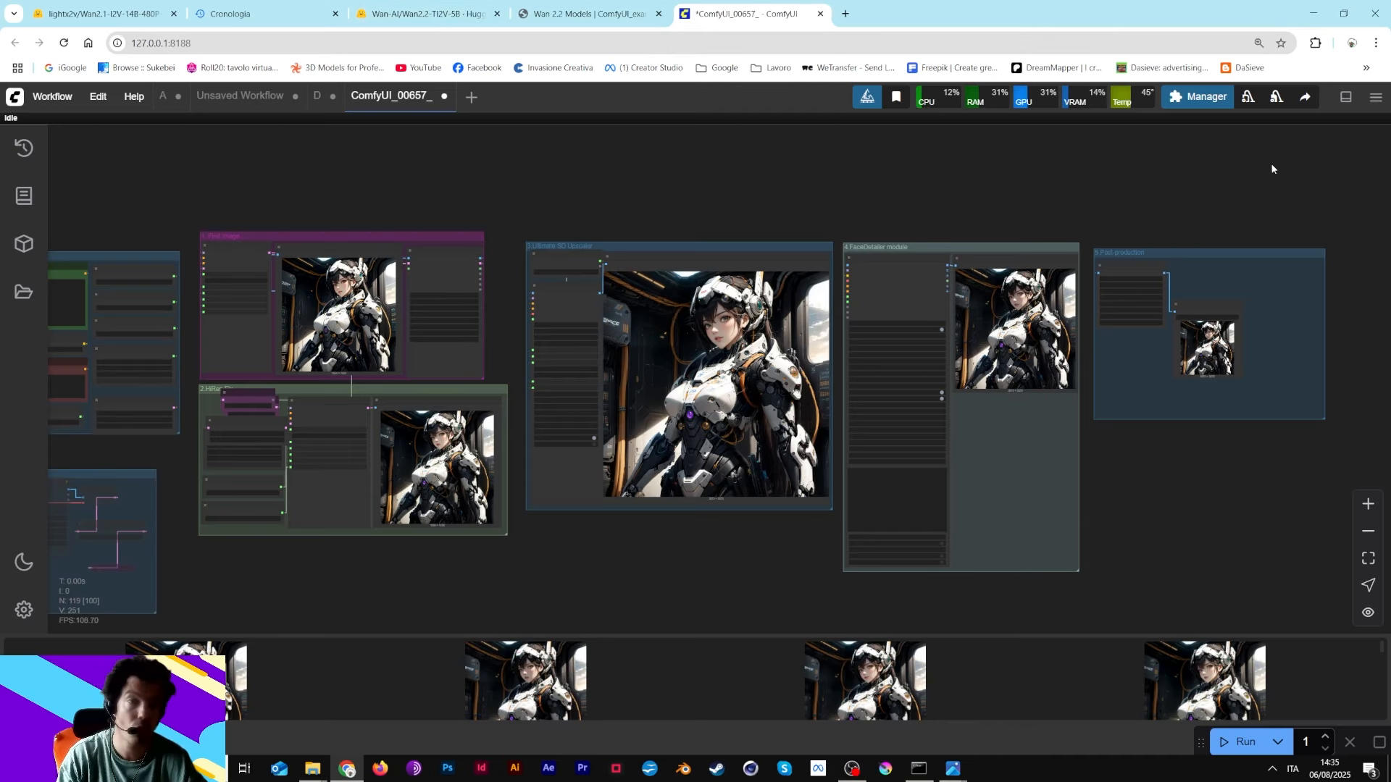
{"action": "left_click", "coordinate": [1195, 97]}
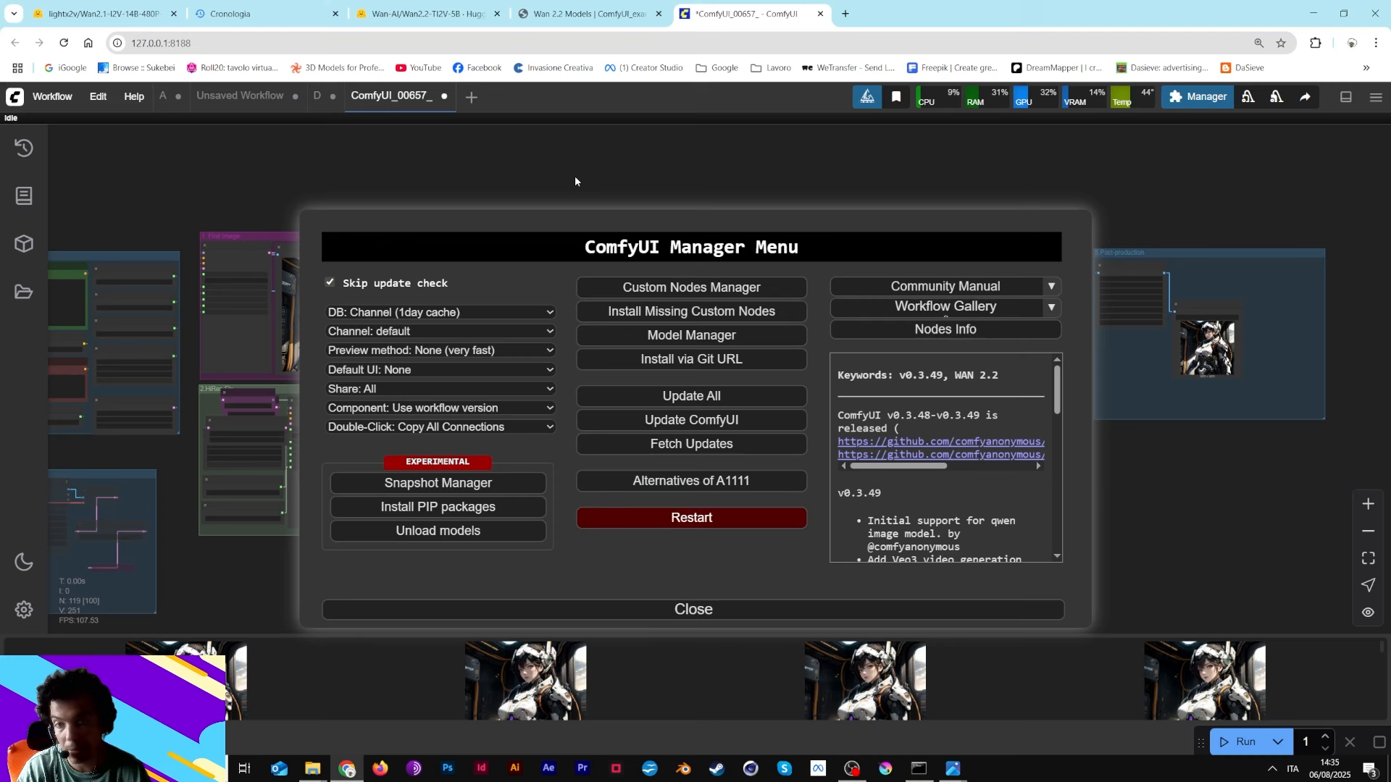
{"action": "left_click", "coordinate": [701, 613]}
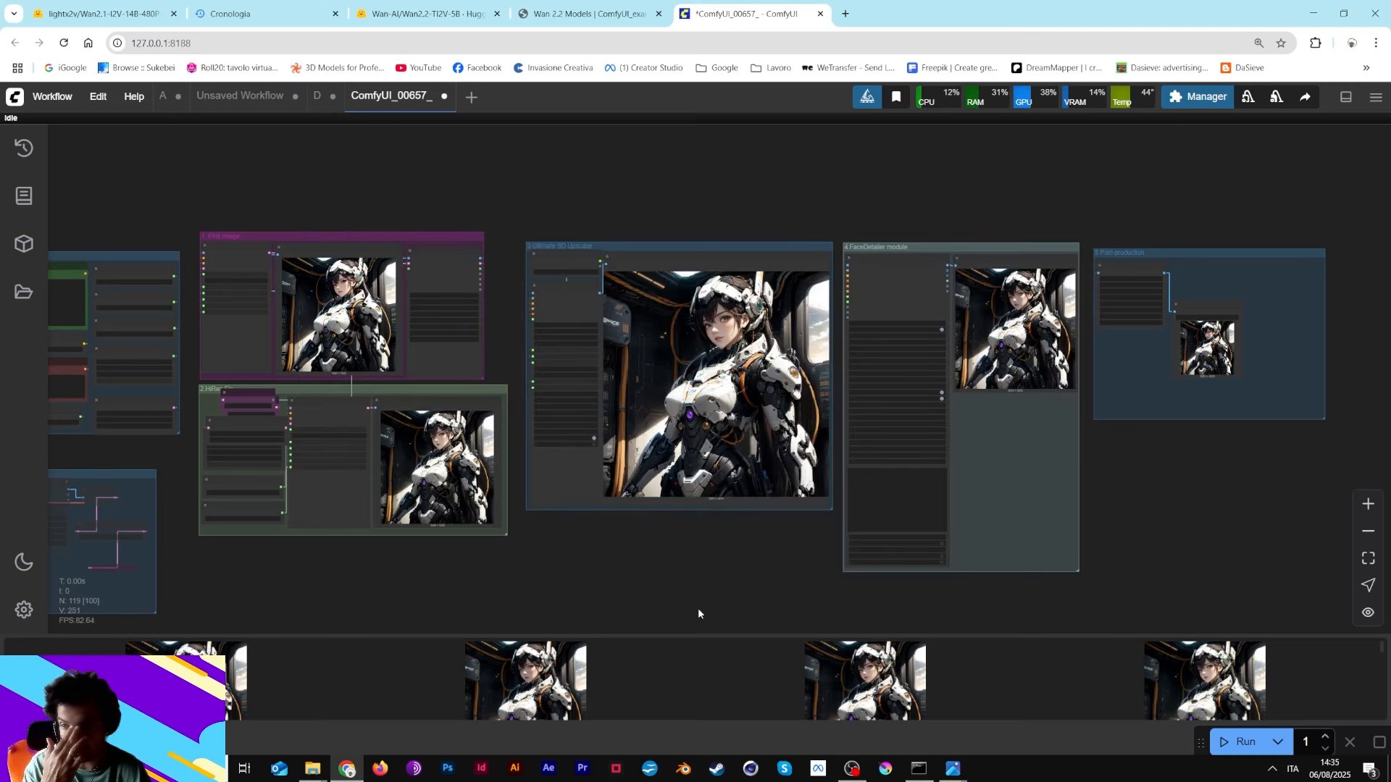
{"action": "left_click_drag", "start_coordinate": [329, 174], "coordinate": [477, 302]}
- Return to the Wan 2.2 Models page, open the SDXL > ComfyUI folder in File Explorer, and move its window out of the way
{"action": "left_click", "coordinate": [576, 5]}
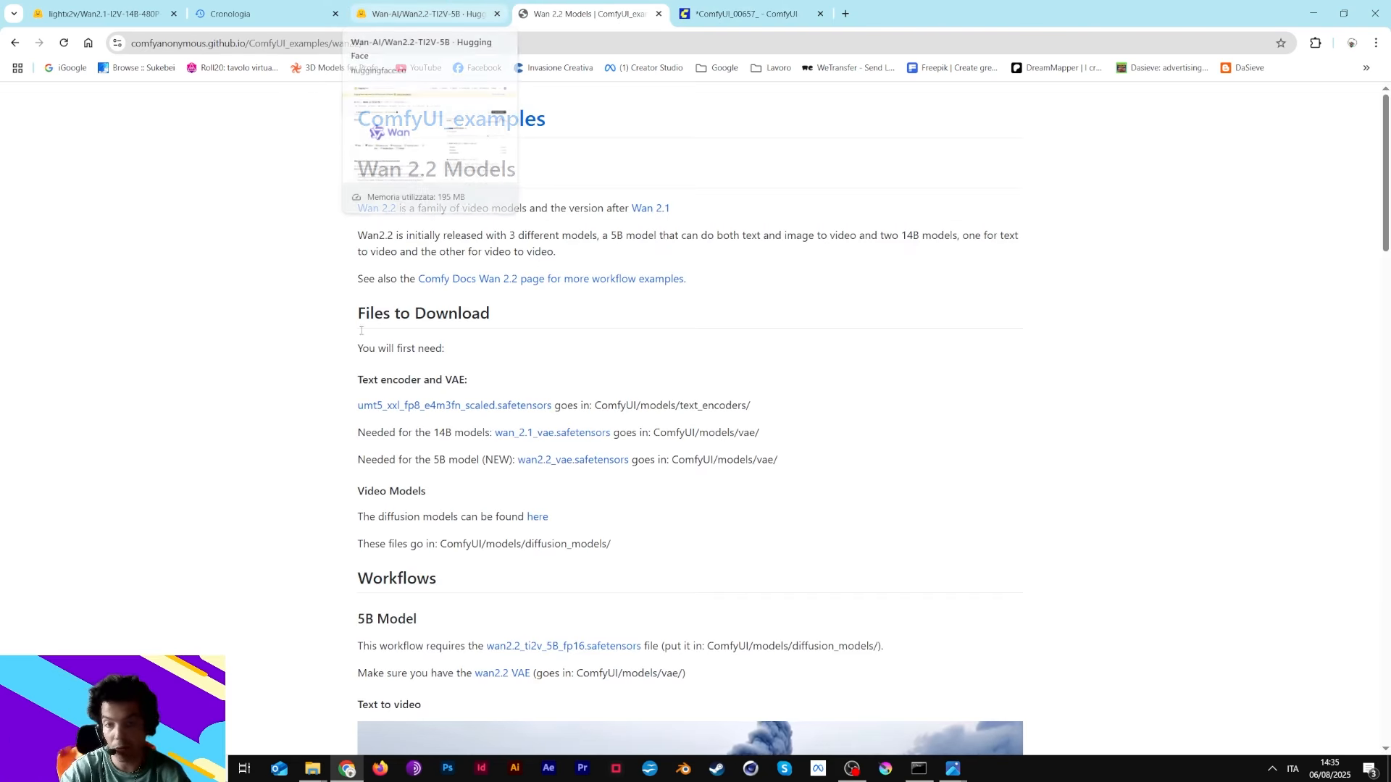
{"action": "mouse_move", "coordinate": [312, 767]}
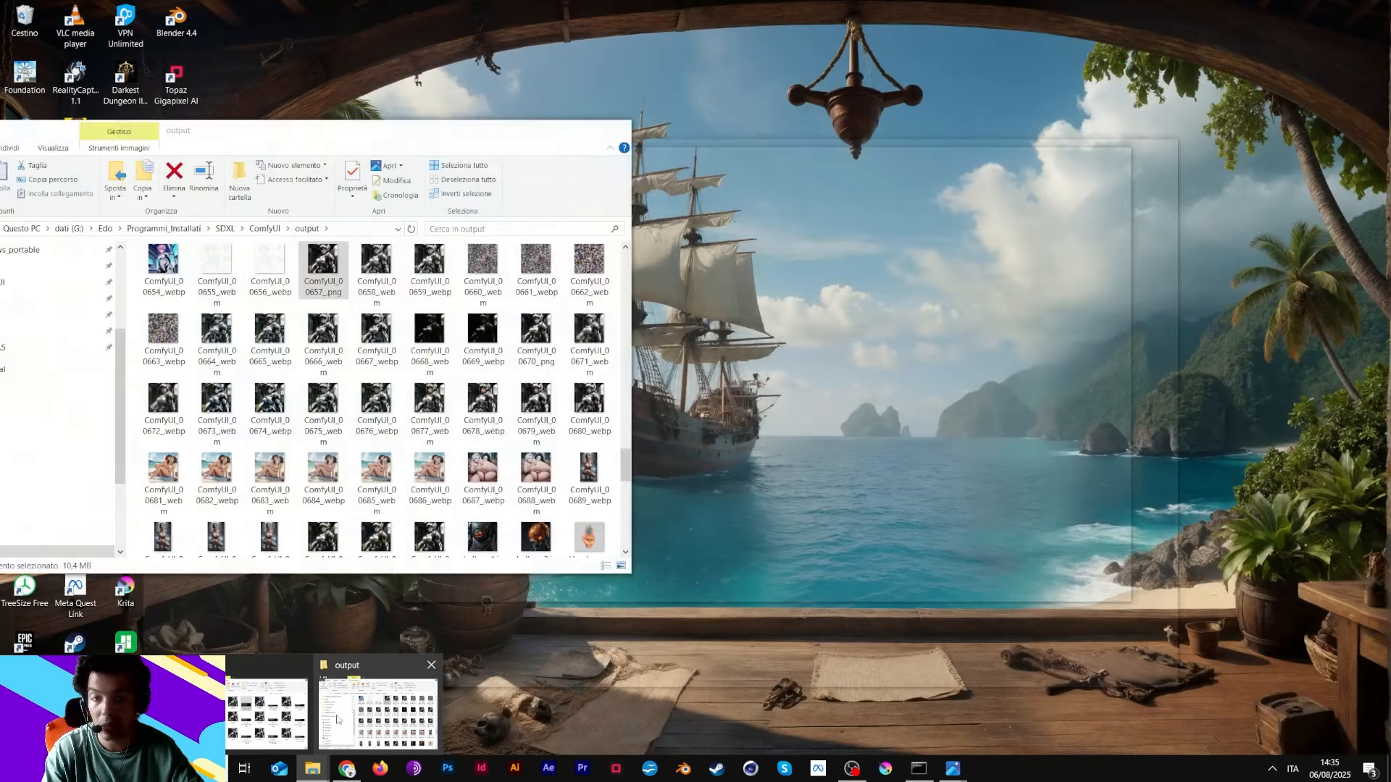
{"action": "left_click", "coordinate": [266, 714]}
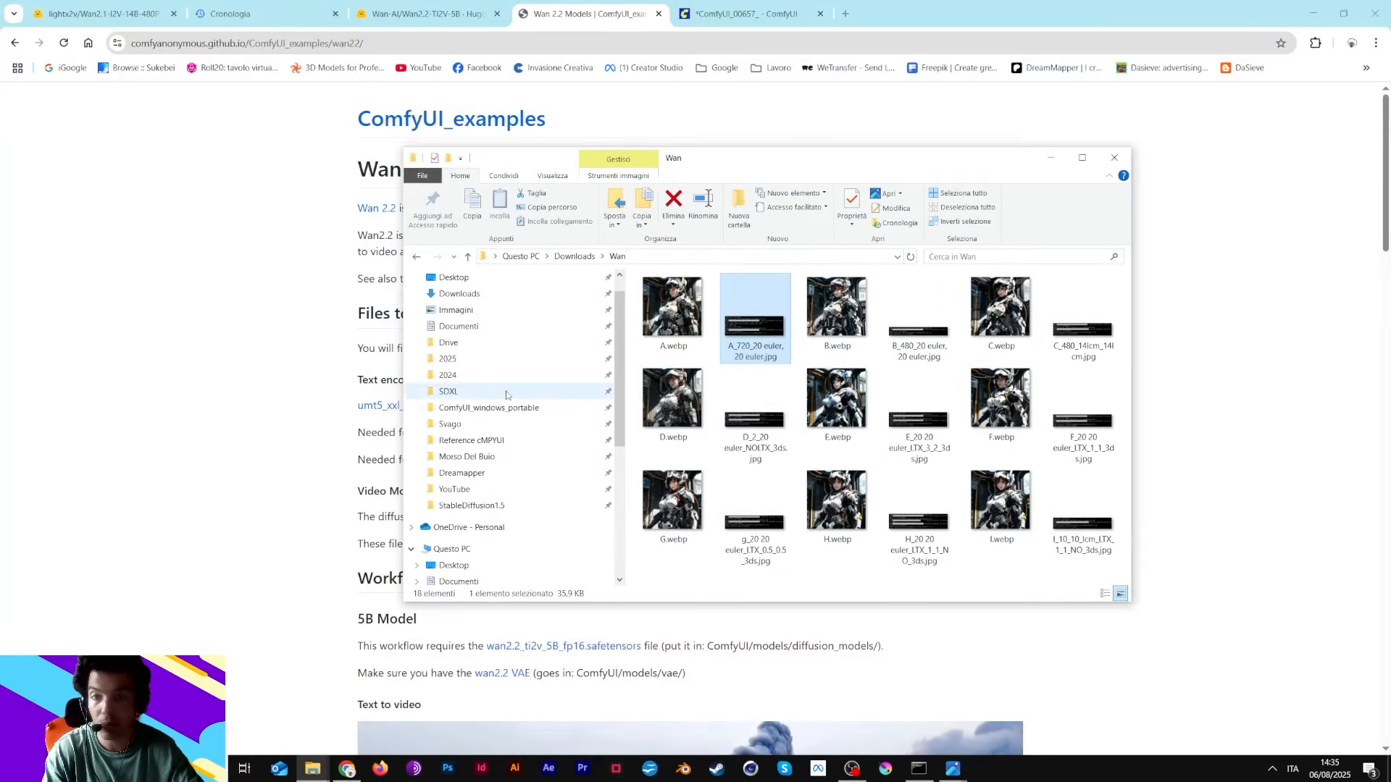
{"action": "left_click", "coordinate": [448, 391]}
{"action": "left_click", "coordinate": [667, 301]}
{"action": "double_click", "coordinate": [667, 301]}
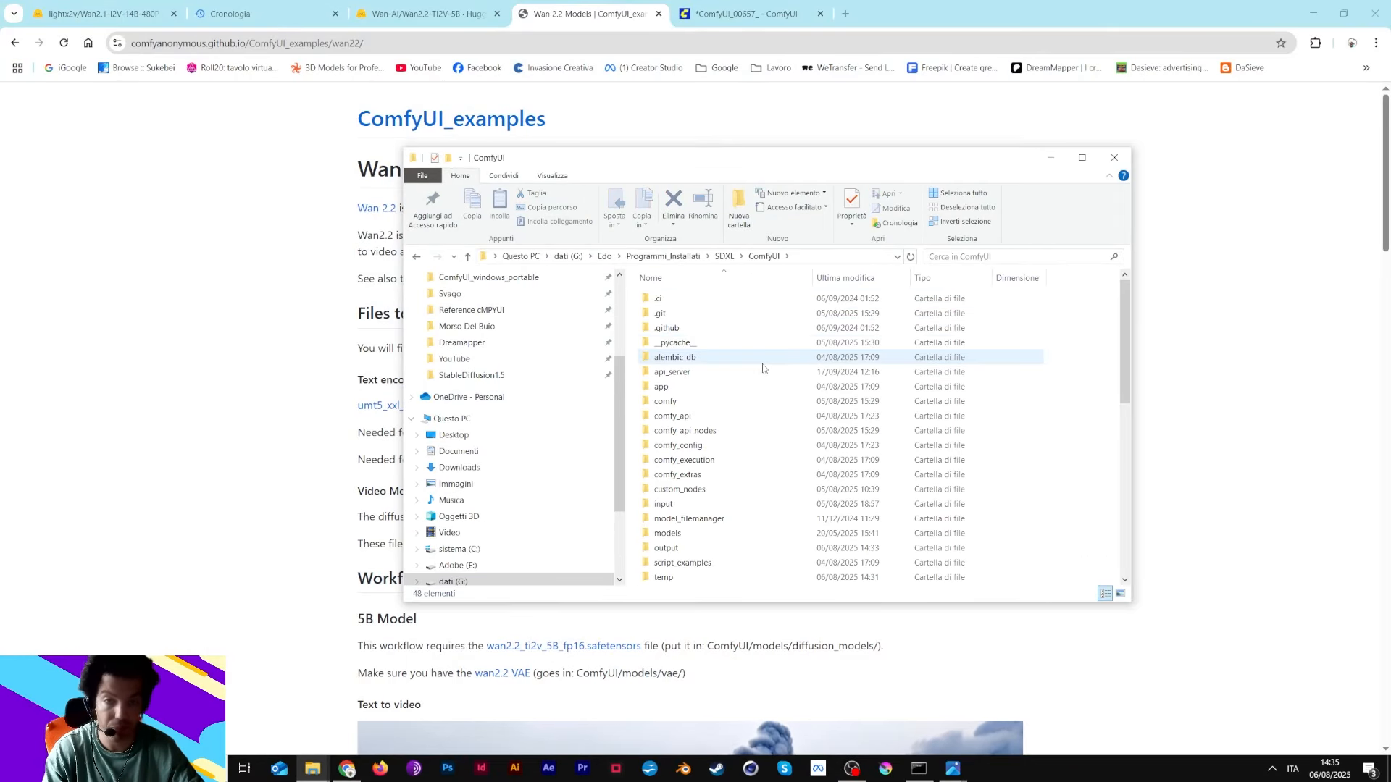
{"action": "left_click_drag", "start_coordinate": [658, 161], "coordinate": [1390, 213]}
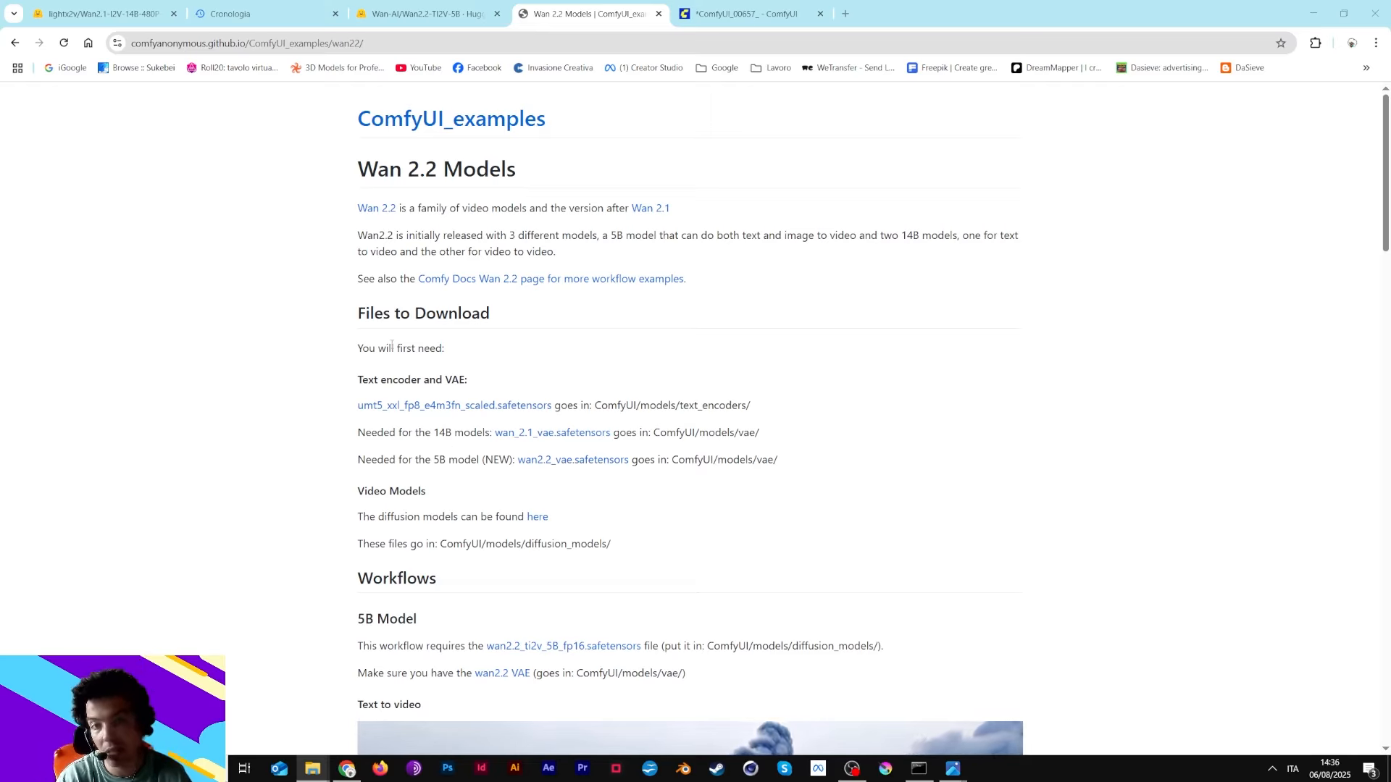
- Examine the required files, their target folders and the example workflows for the 5B and 14B models on the Wan 2.2 page
{"action": "scroll", "coordinate": [392, 349], "scroll_direction": "down", "scroll_amount": 3}
{"action": "scroll", "coordinate": [394, 351], "scroll_direction": "down", "scroll_amount": 4}
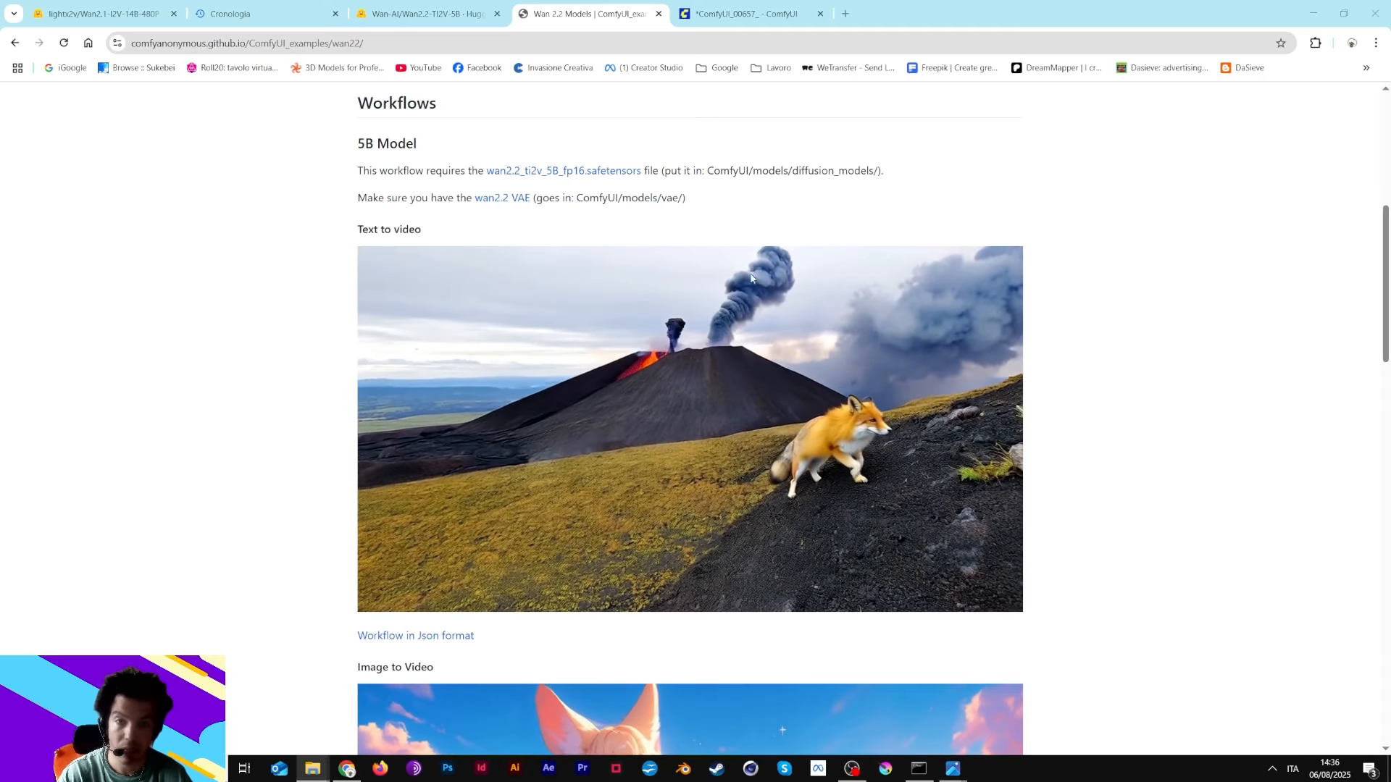
{"action": "right_click", "coordinate": [674, 456]}
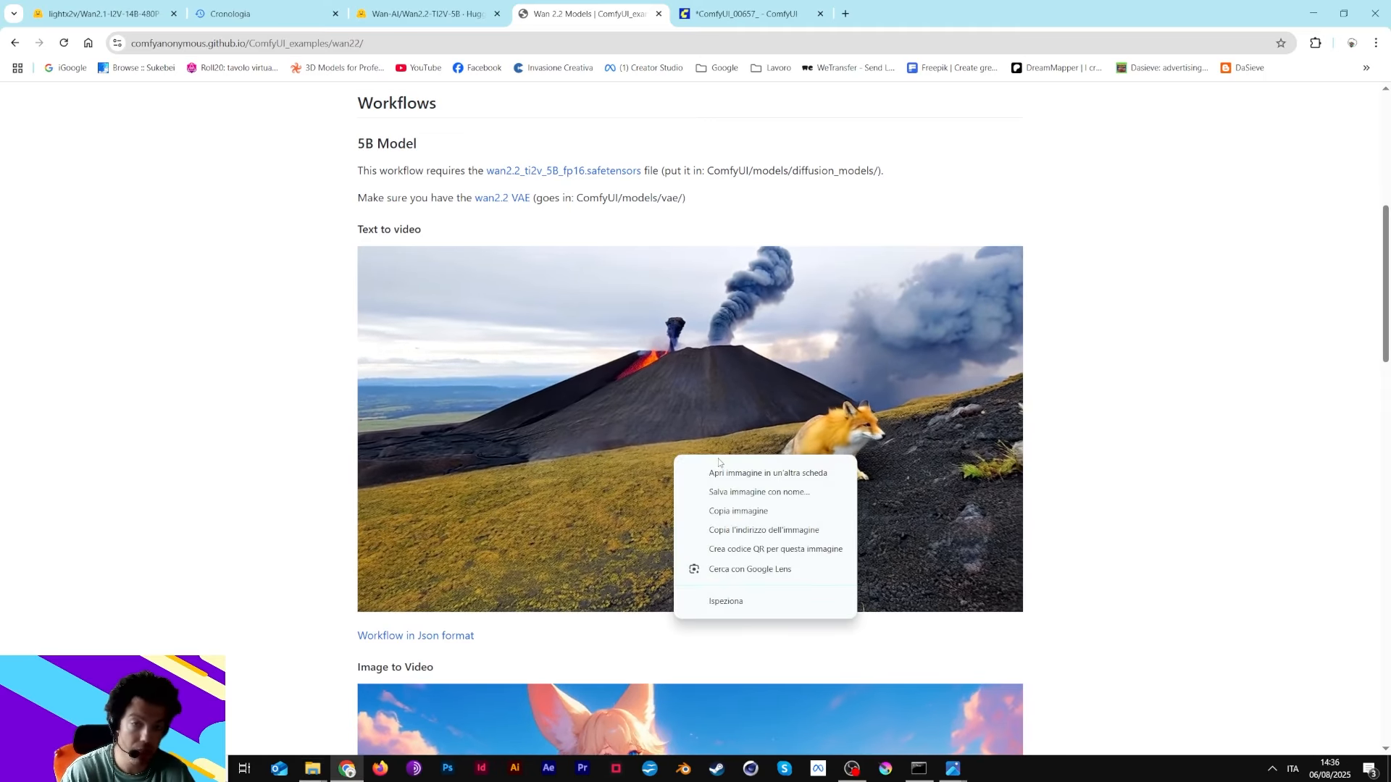
{"action": "left_click", "coordinate": [1140, 365]}
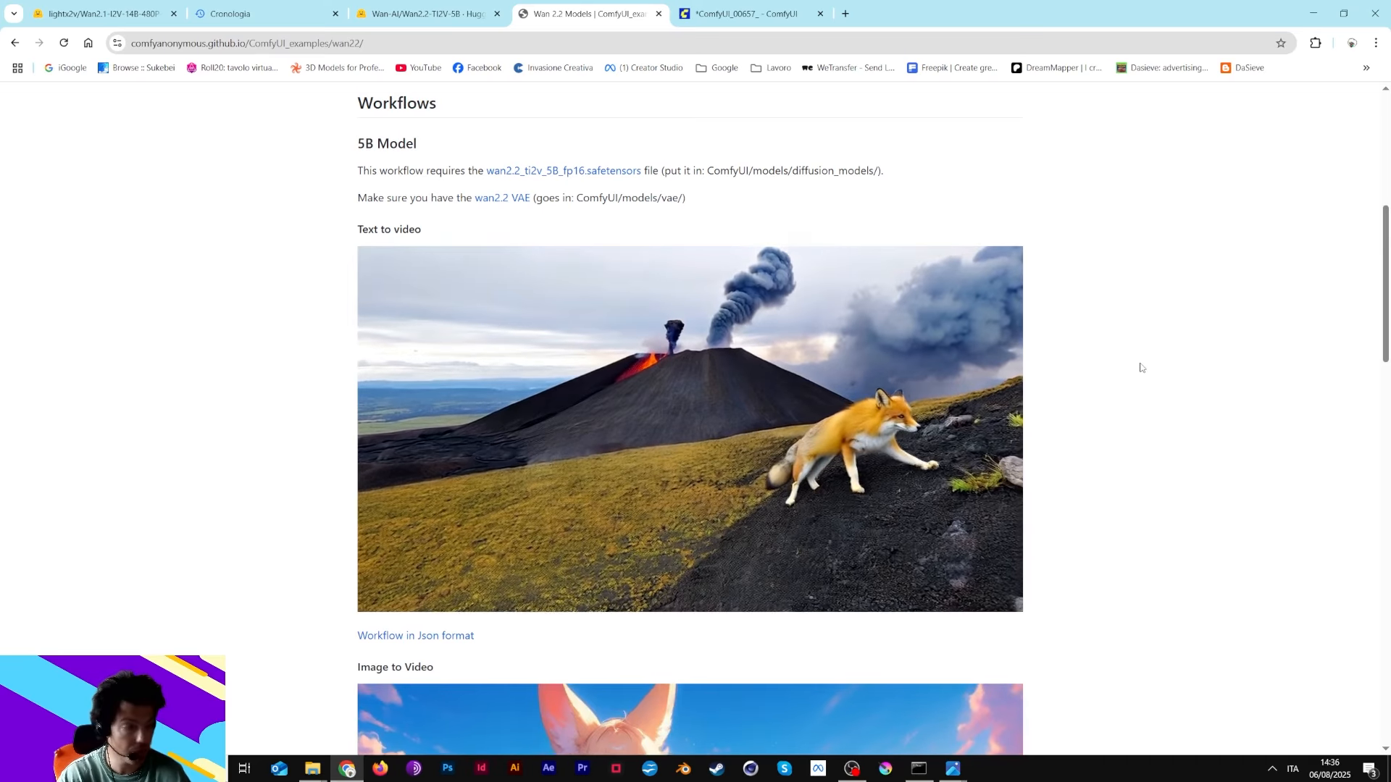
{"action": "scroll", "coordinate": [876, 436], "scroll_direction": "up", "scroll_amount": 3}
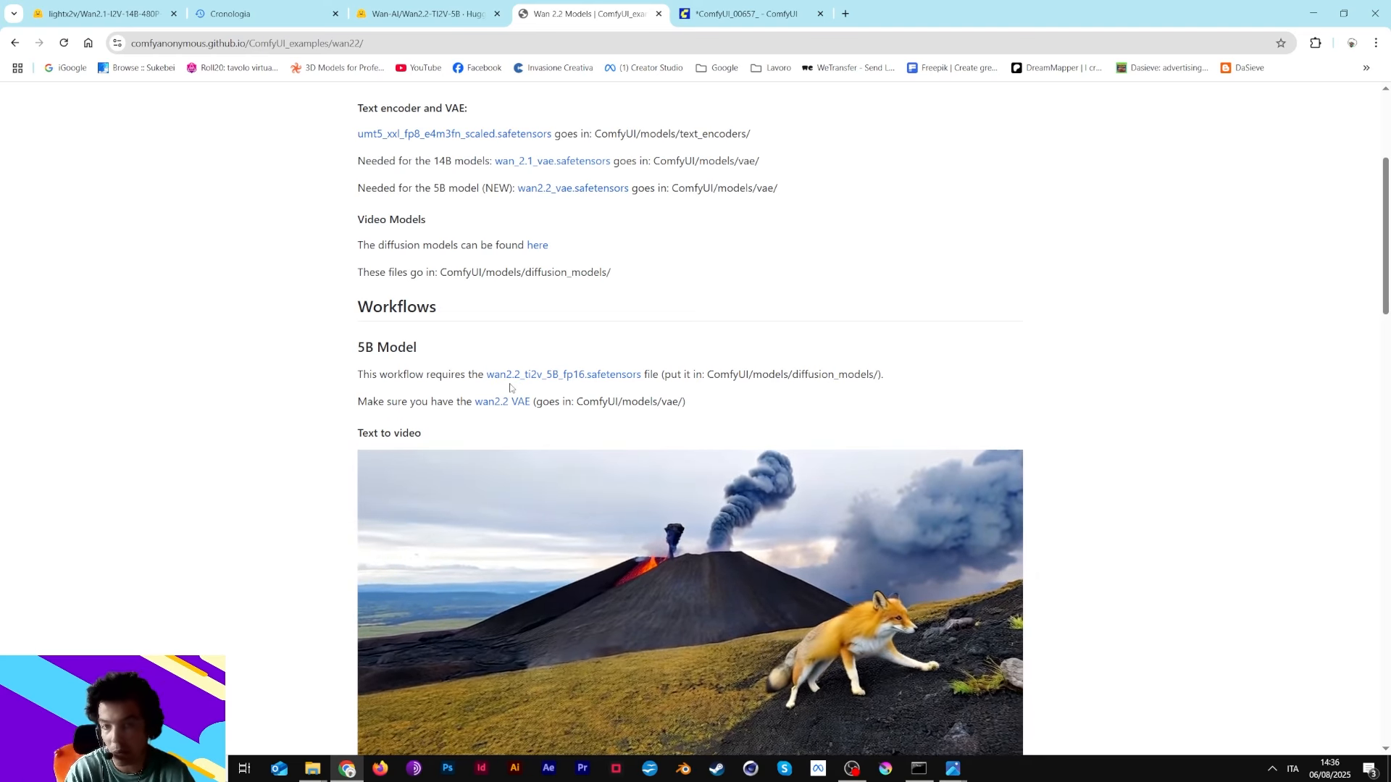
{"action": "scroll", "coordinate": [532, 513], "scroll_direction": "down", "scroll_amount": 15}
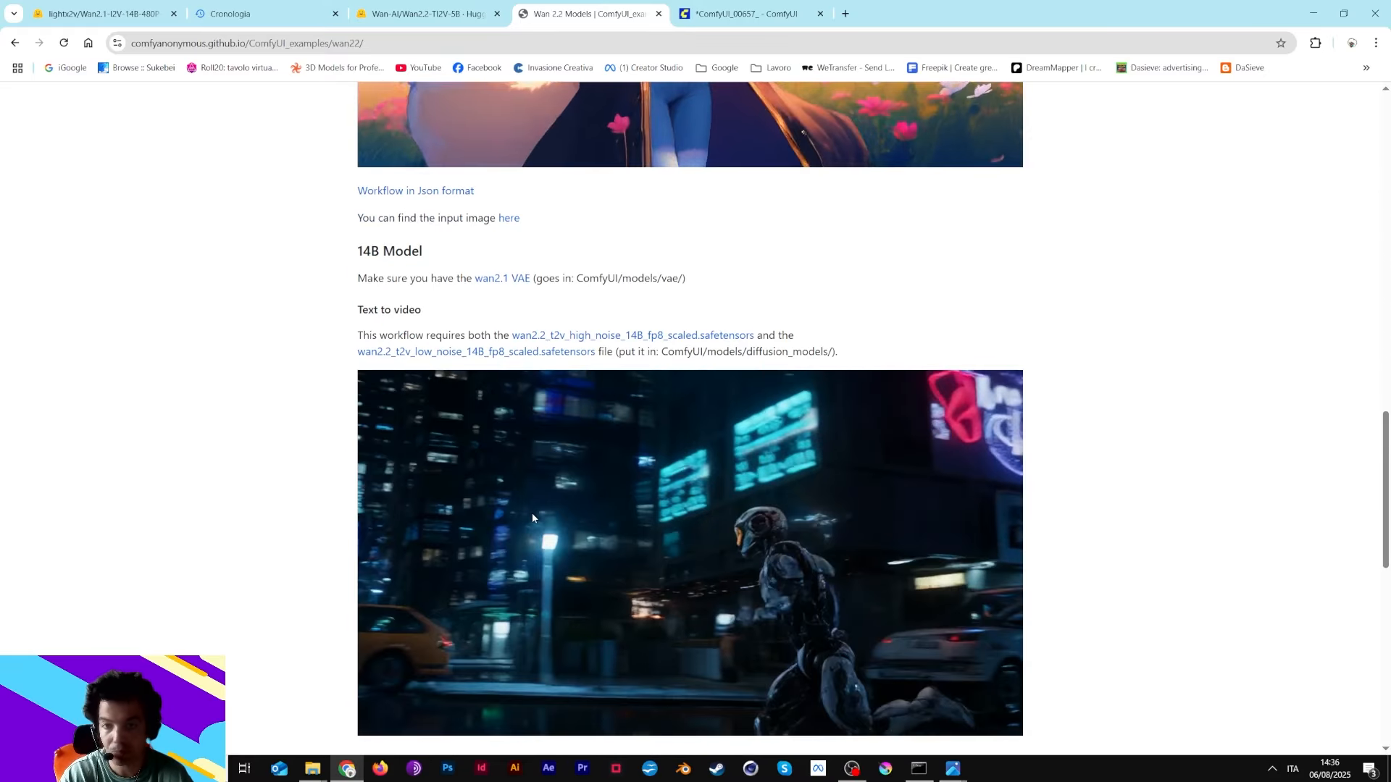
{"action": "scroll", "coordinate": [531, 517], "scroll_direction": "up", "scroll_amount": 15}
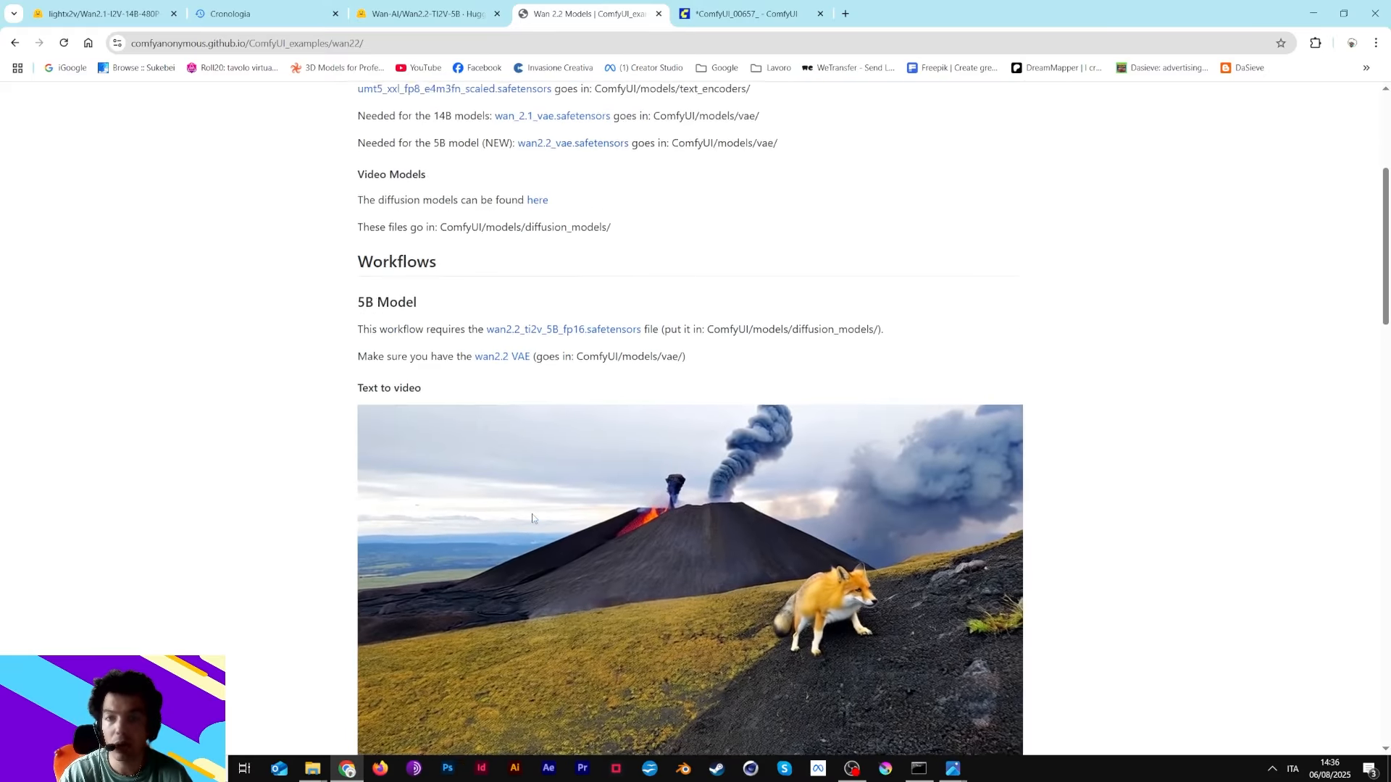
{"action": "scroll", "coordinate": [532, 517], "scroll_direction": "up", "scroll_amount": 5}
{"action": "scroll", "coordinate": [385, 458], "scroll_direction": "down", "scroll_amount": 3}
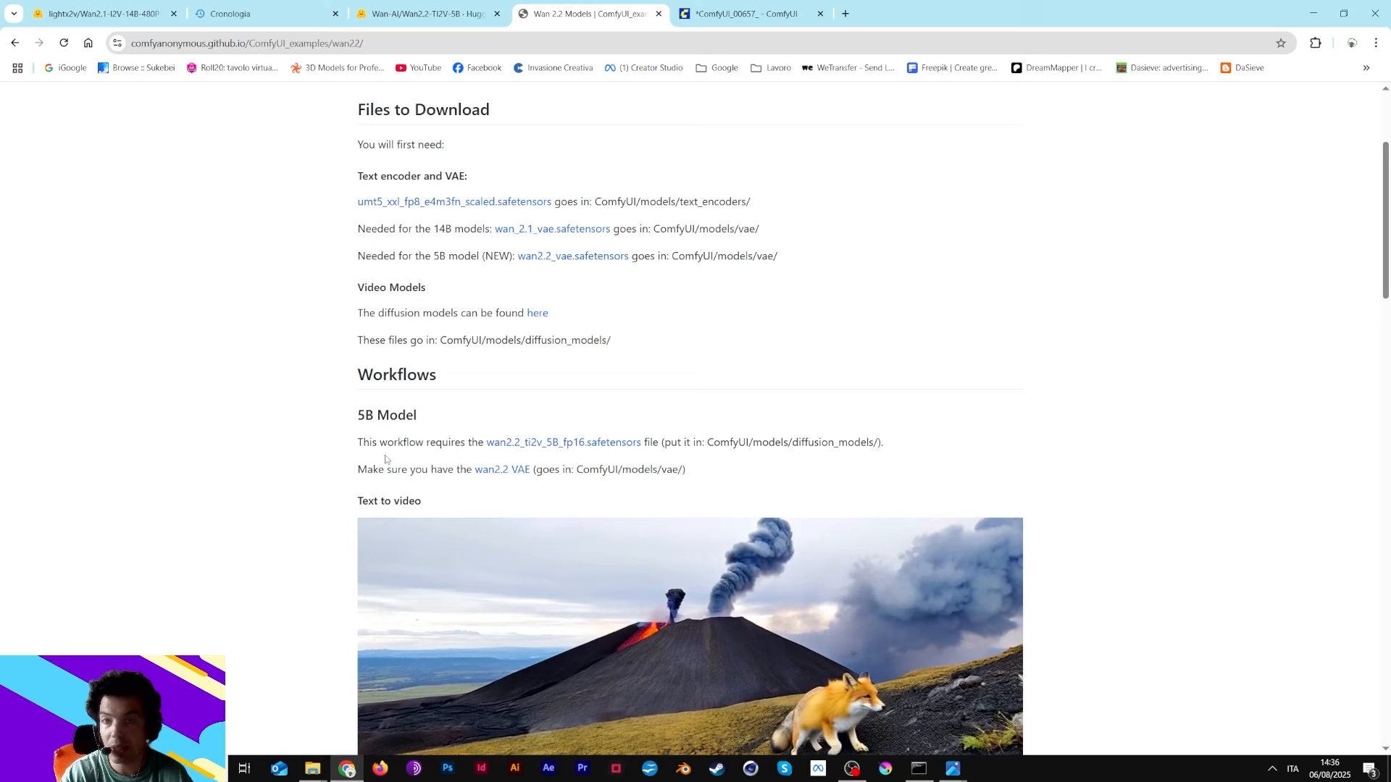
{"action": "scroll", "coordinate": [385, 459], "scroll_direction": "up", "scroll_amount": 3}
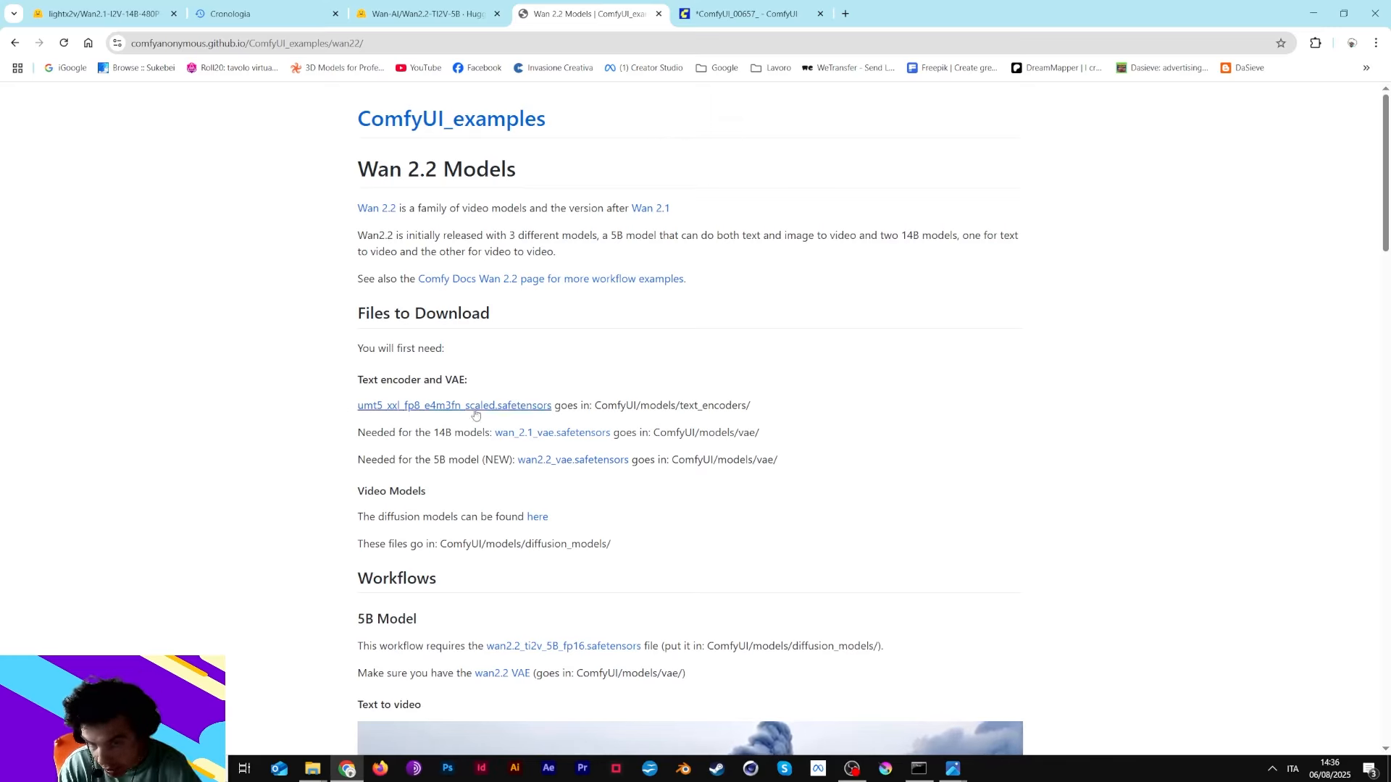
- Bring the ComfyUI folder window back and place it beside the Files to Download section
{"action": "left_click_drag", "start_coordinate": [1390, 94], "coordinate": [1390, 275]}
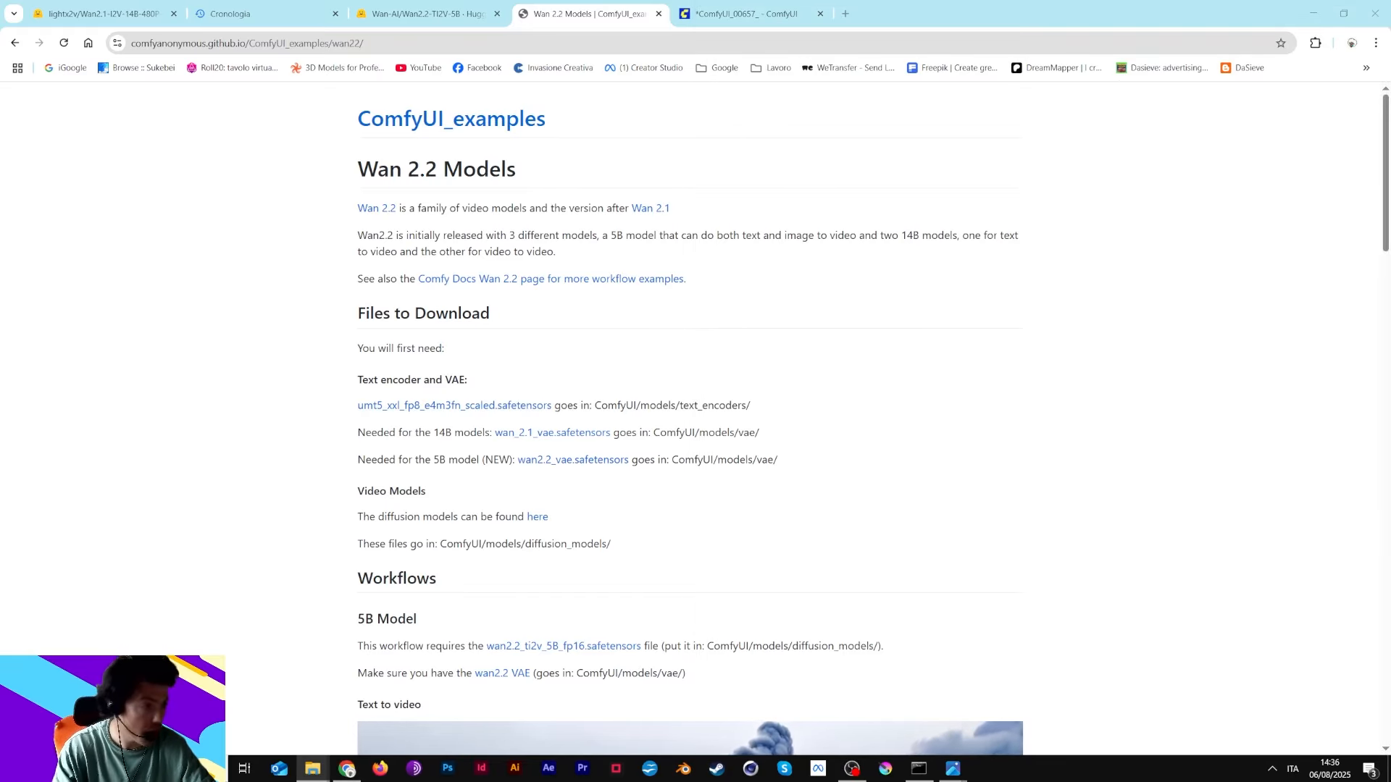
{"action": "left_click_drag", "start_coordinate": [1390, 109], "coordinate": [968, 137]}
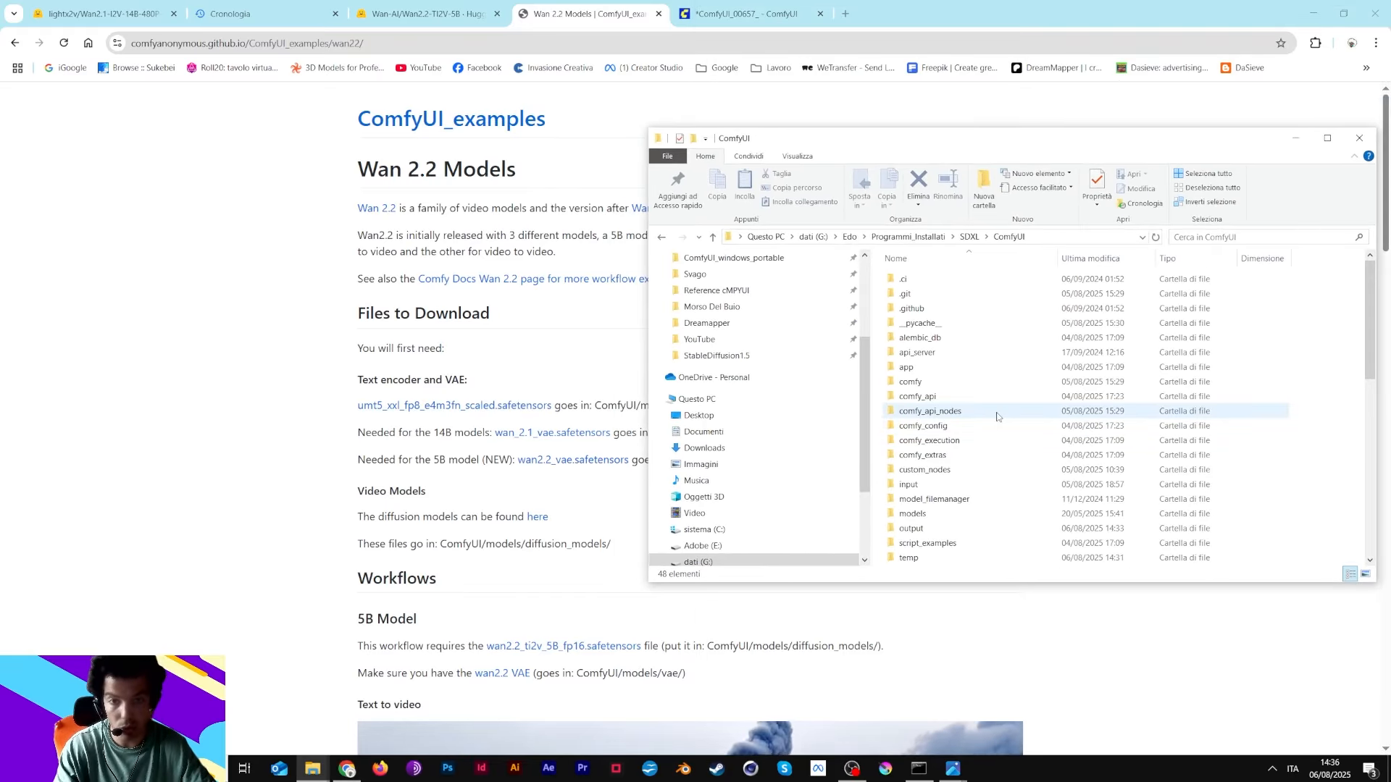
{"action": "left_click_drag", "start_coordinate": [759, 139], "coordinate": [843, 93]}
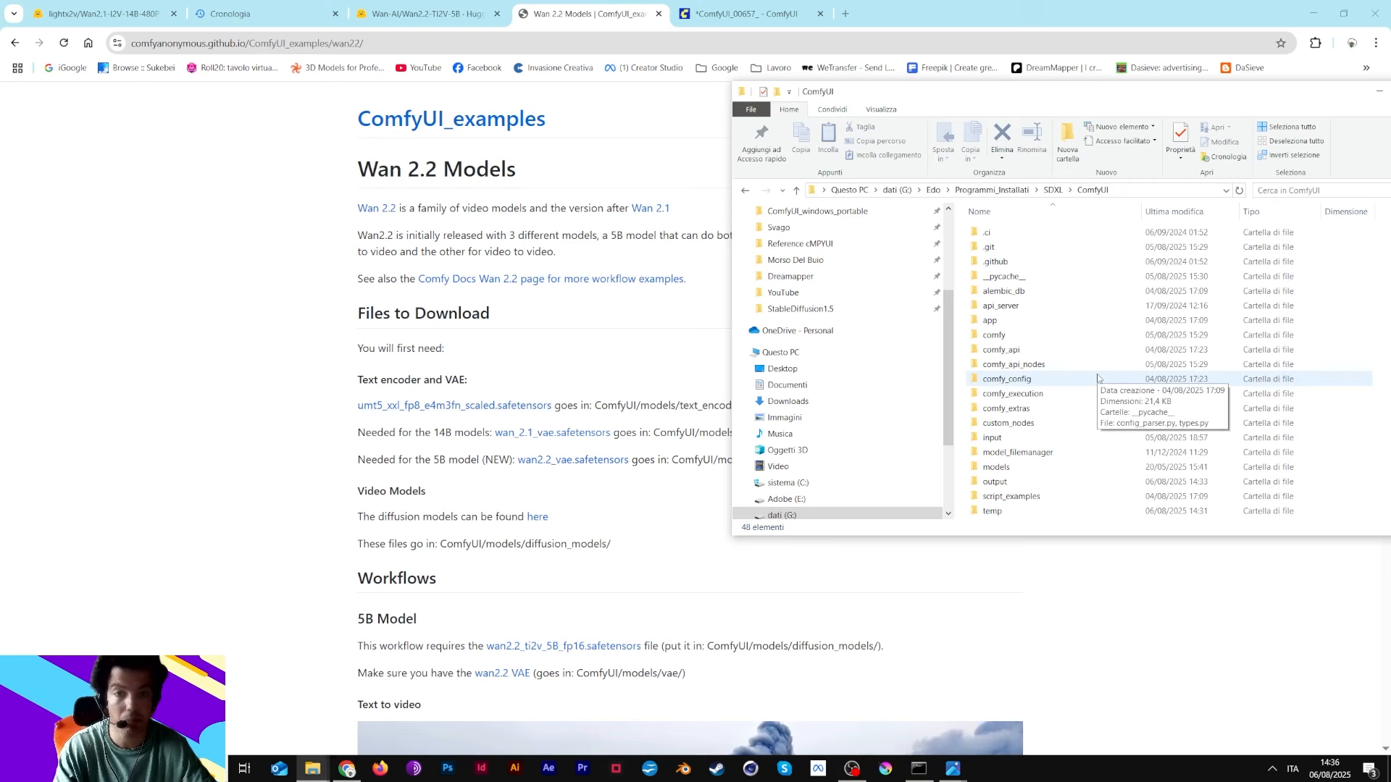
- Open the text_encoders folder inside ComfyUI's models folder and reposition its window so the download list stays readable
{"action": "scroll", "coordinate": [1098, 376], "scroll_direction": "down", "scroll_amount": 4}
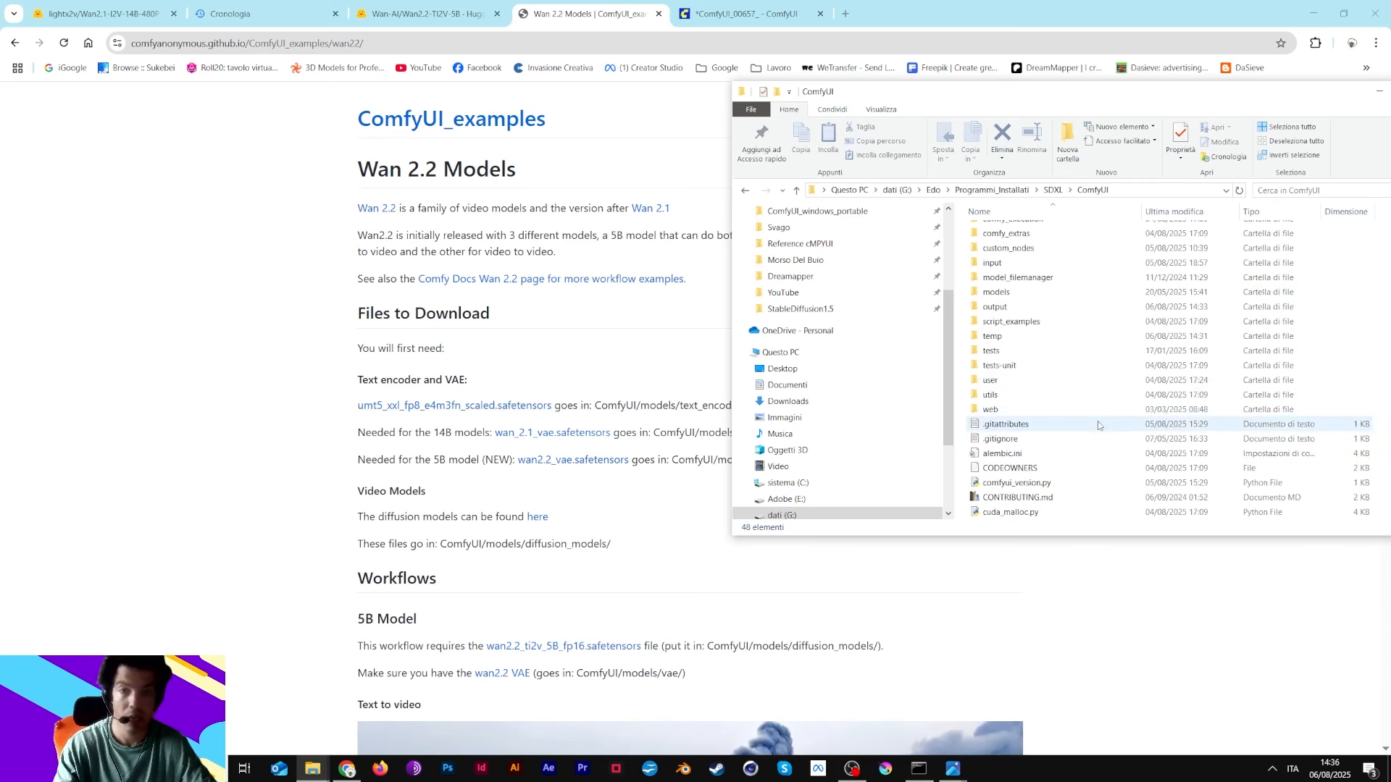
{"action": "double_click", "coordinate": [1011, 293]}
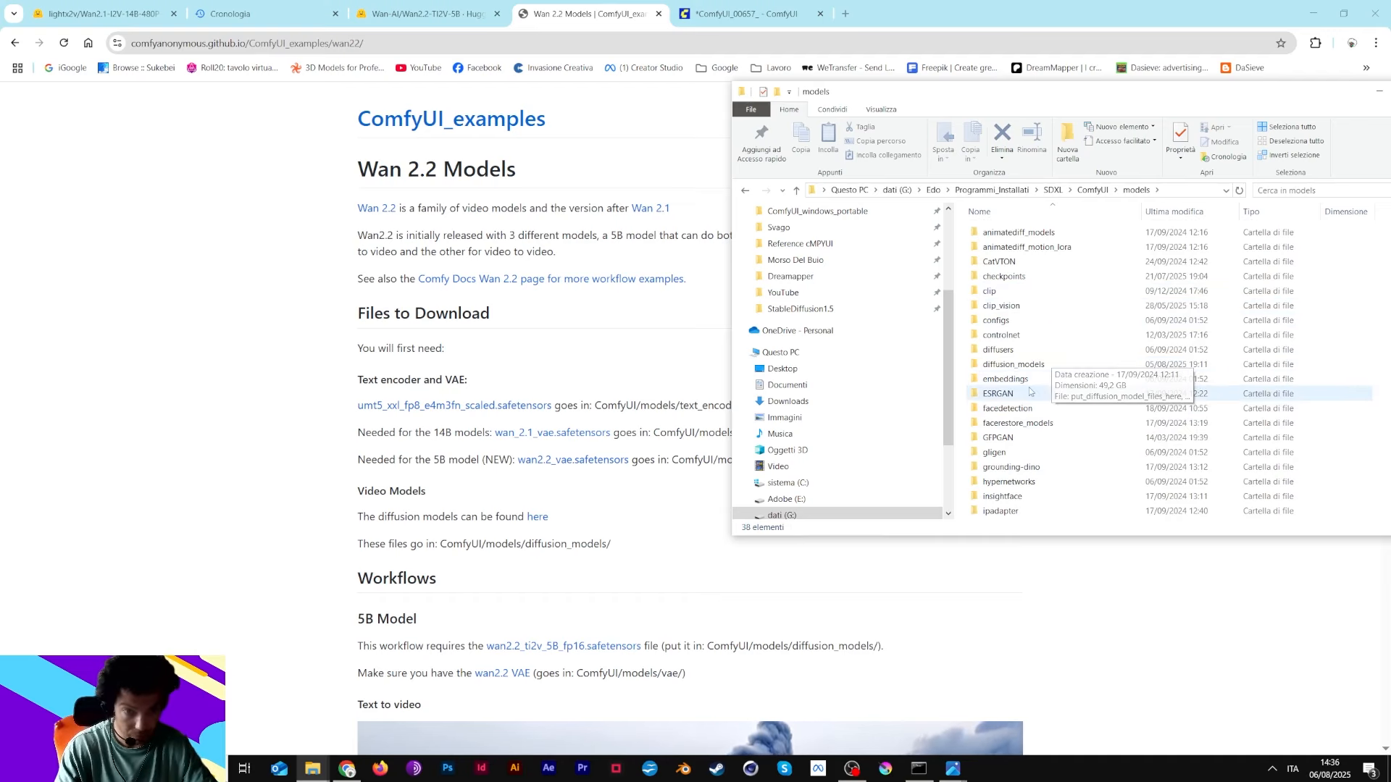
{"action": "scroll", "coordinate": [1038, 499], "scroll_direction": "down", "scroll_amount": 6}
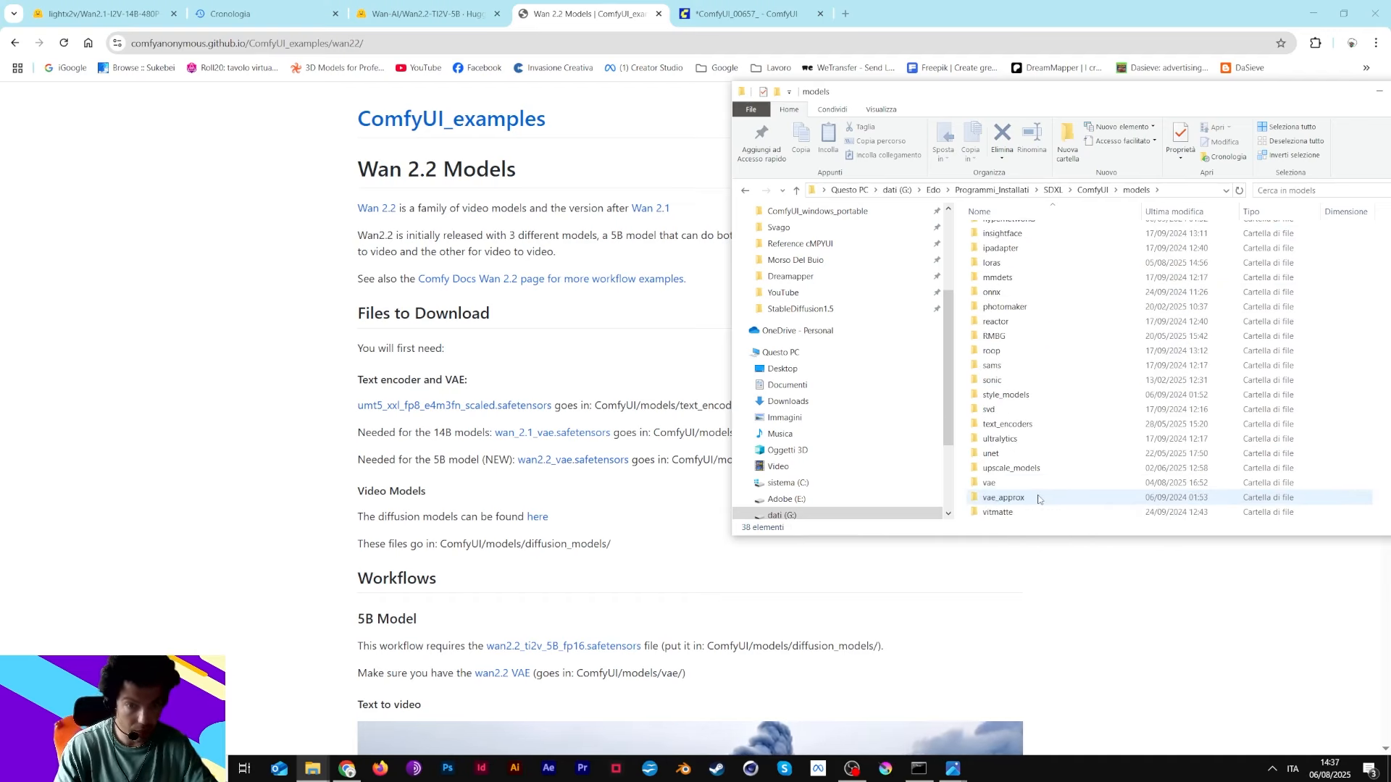
{"action": "double_click", "coordinate": [1021, 426]}
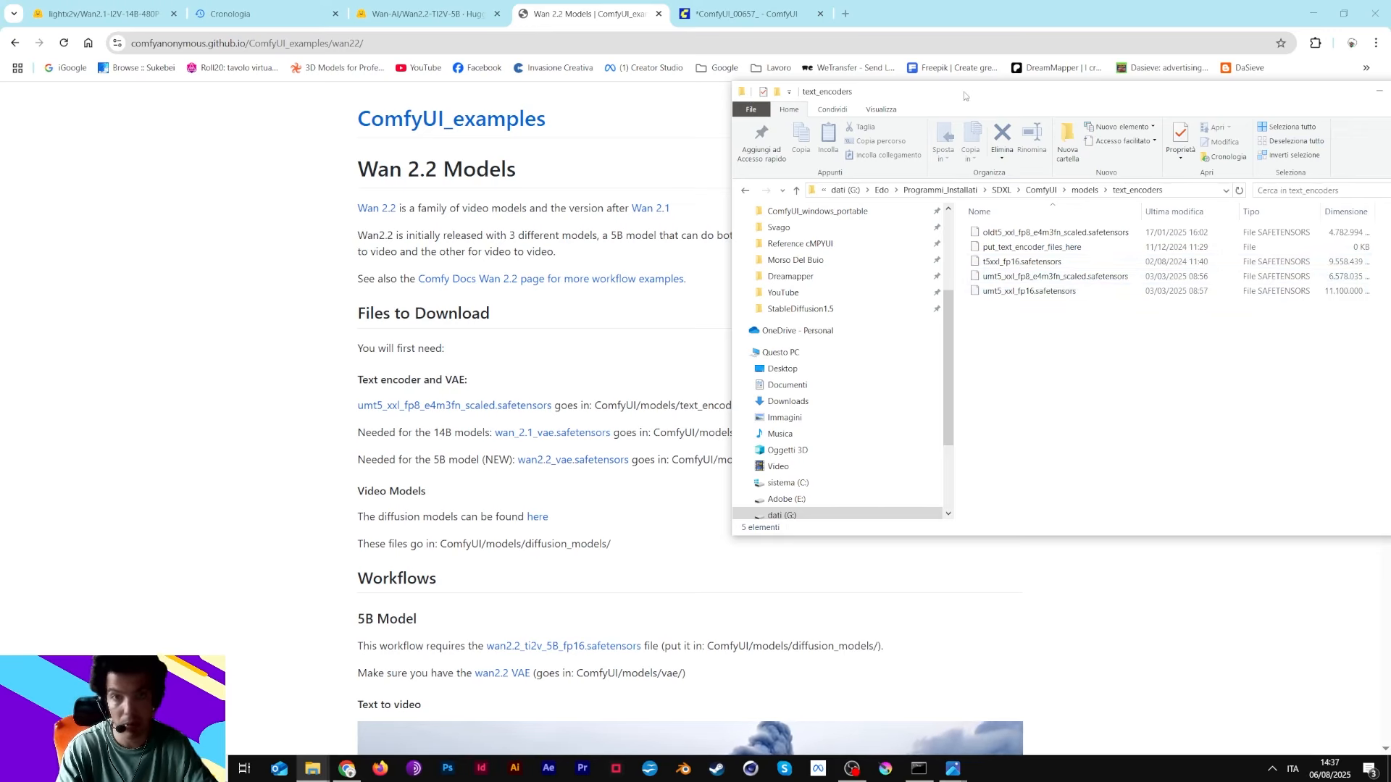
{"action": "left_click_drag", "start_coordinate": [963, 93], "coordinate": [1390, 95]}
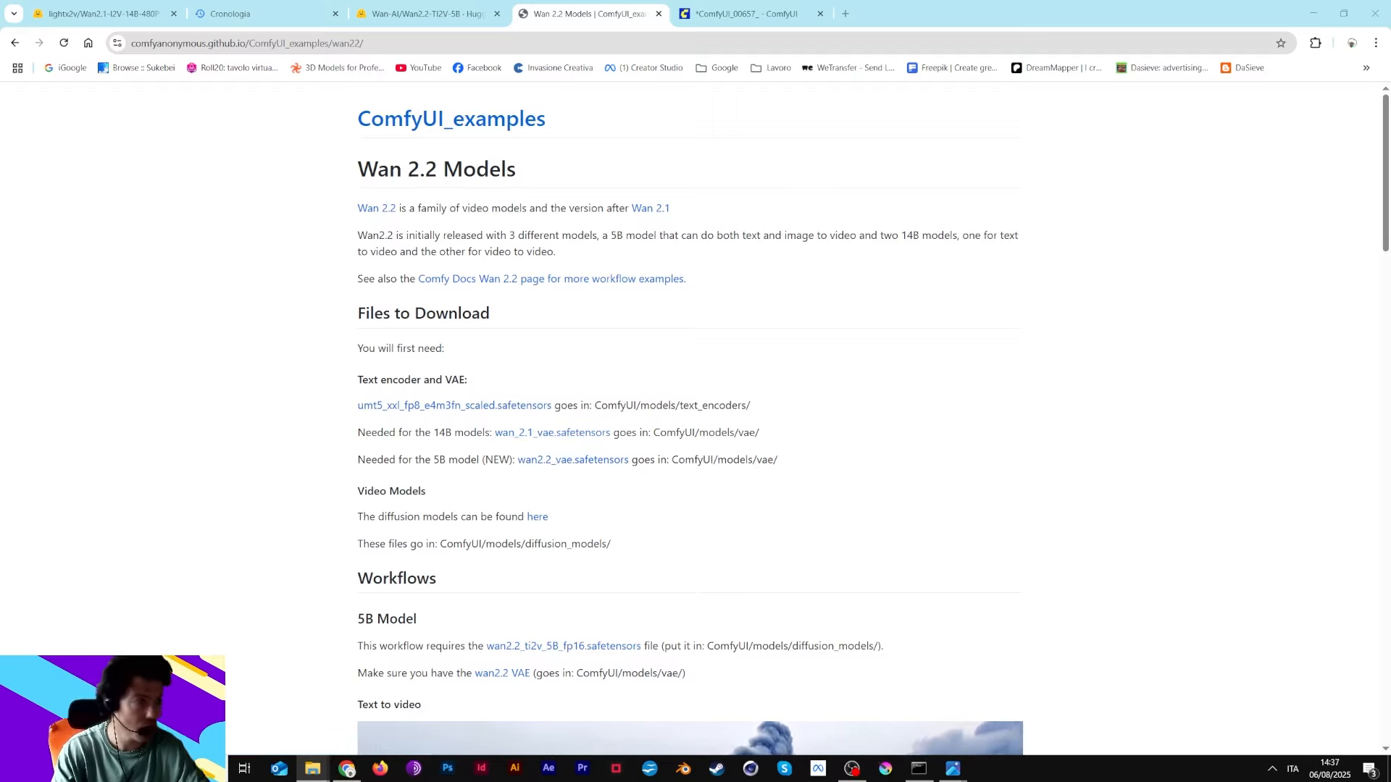
{"action": "left_click_drag", "start_coordinate": [1390, 134], "coordinate": [965, 167]}
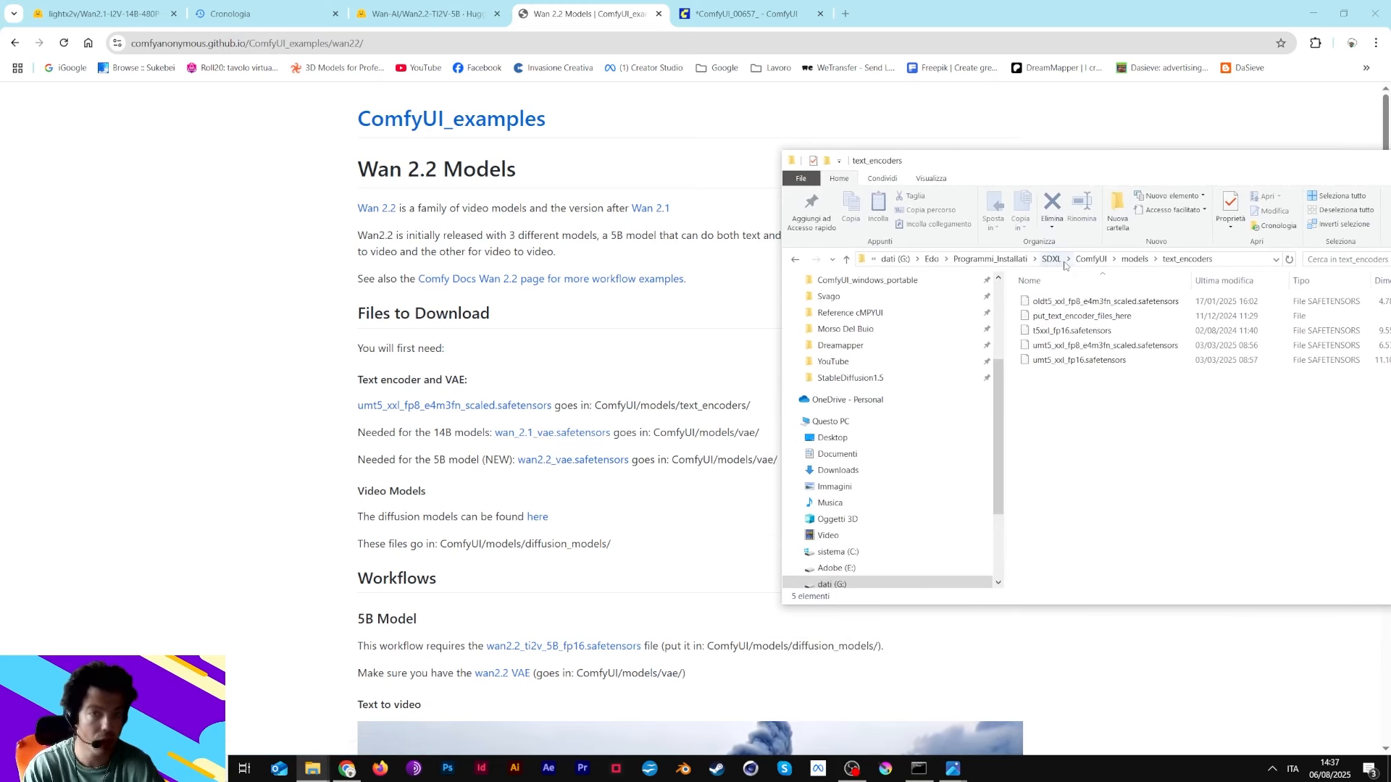
- Open the vae folder inside ComfyUI's models folder and reposition its window so the VAE entries in the download list stay readable
{"action": "left_click", "coordinate": [1137, 260]}
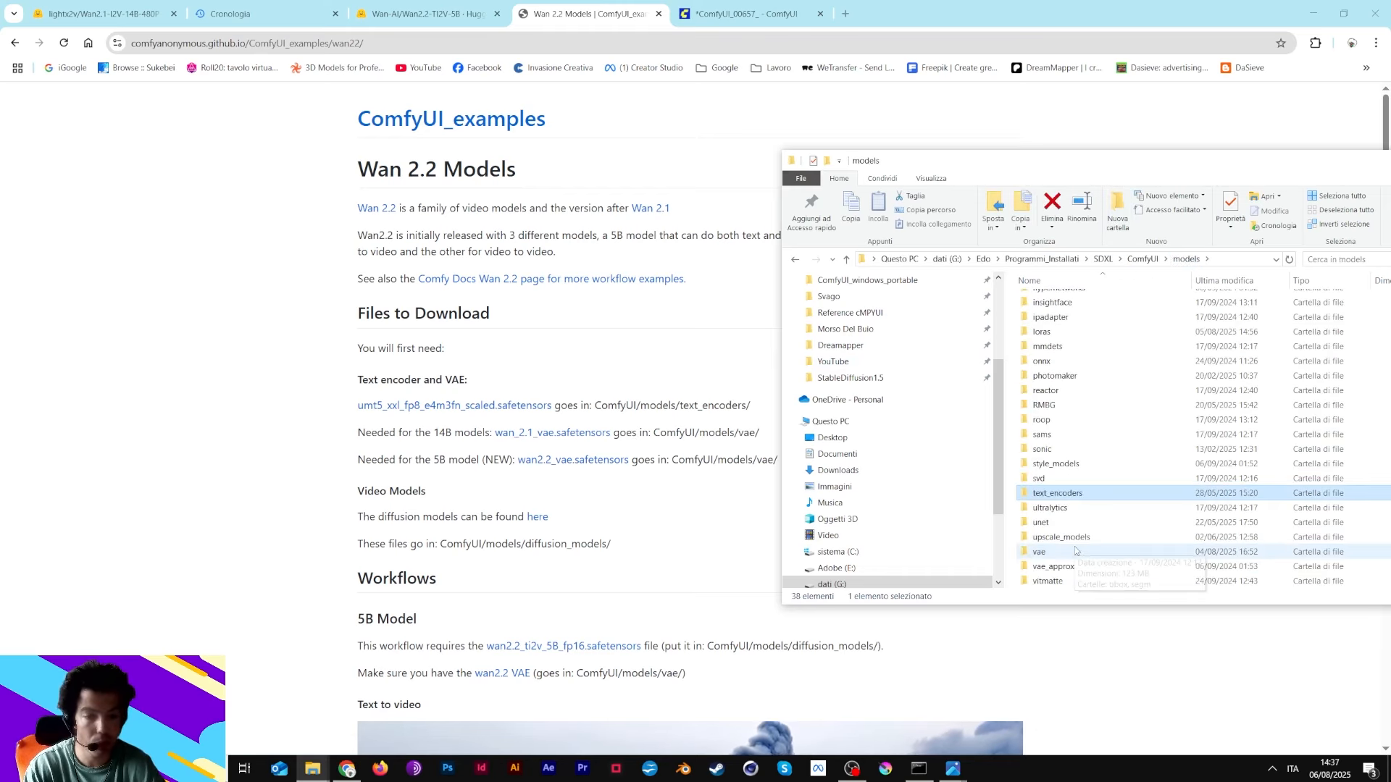
{"action": "double_click", "coordinate": [1040, 554]}
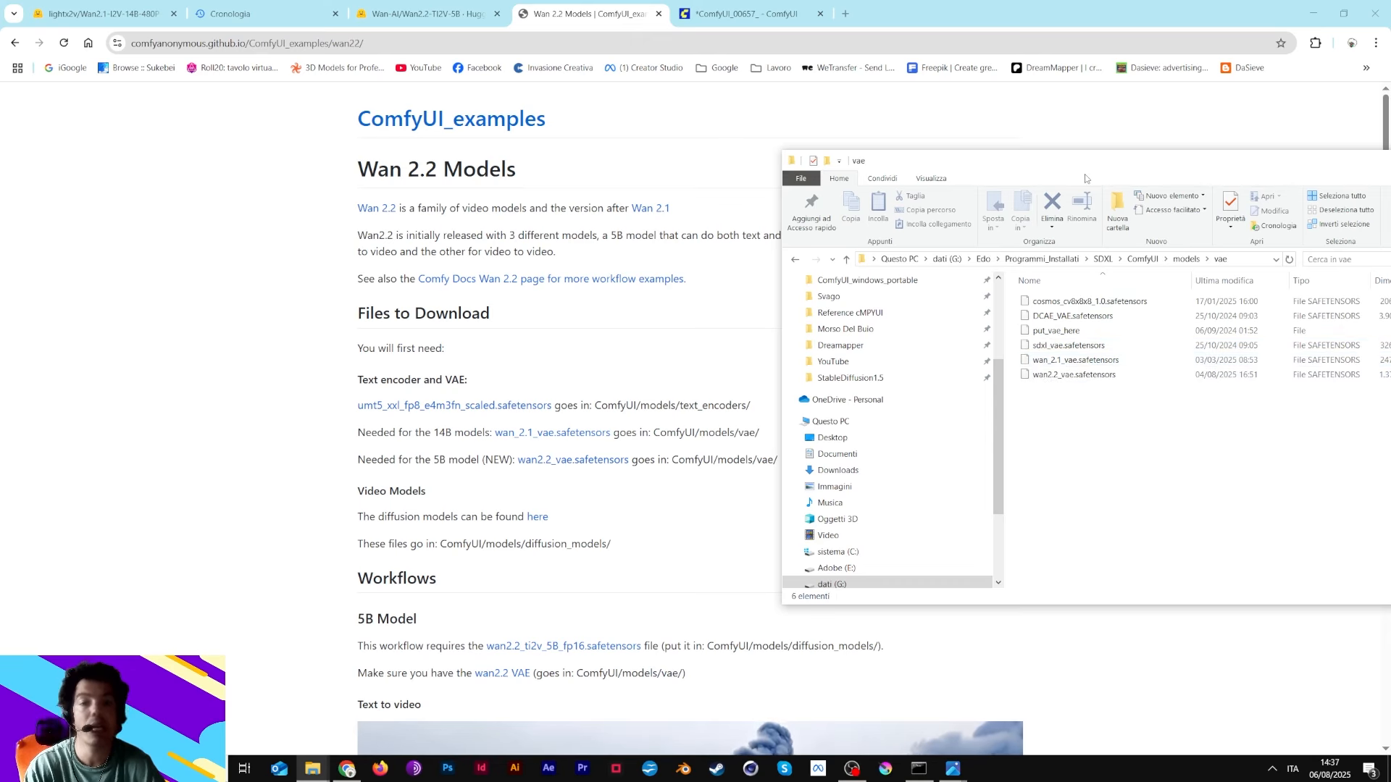
{"action": "left_click_drag", "start_coordinate": [1094, 165], "coordinate": [931, 160]}
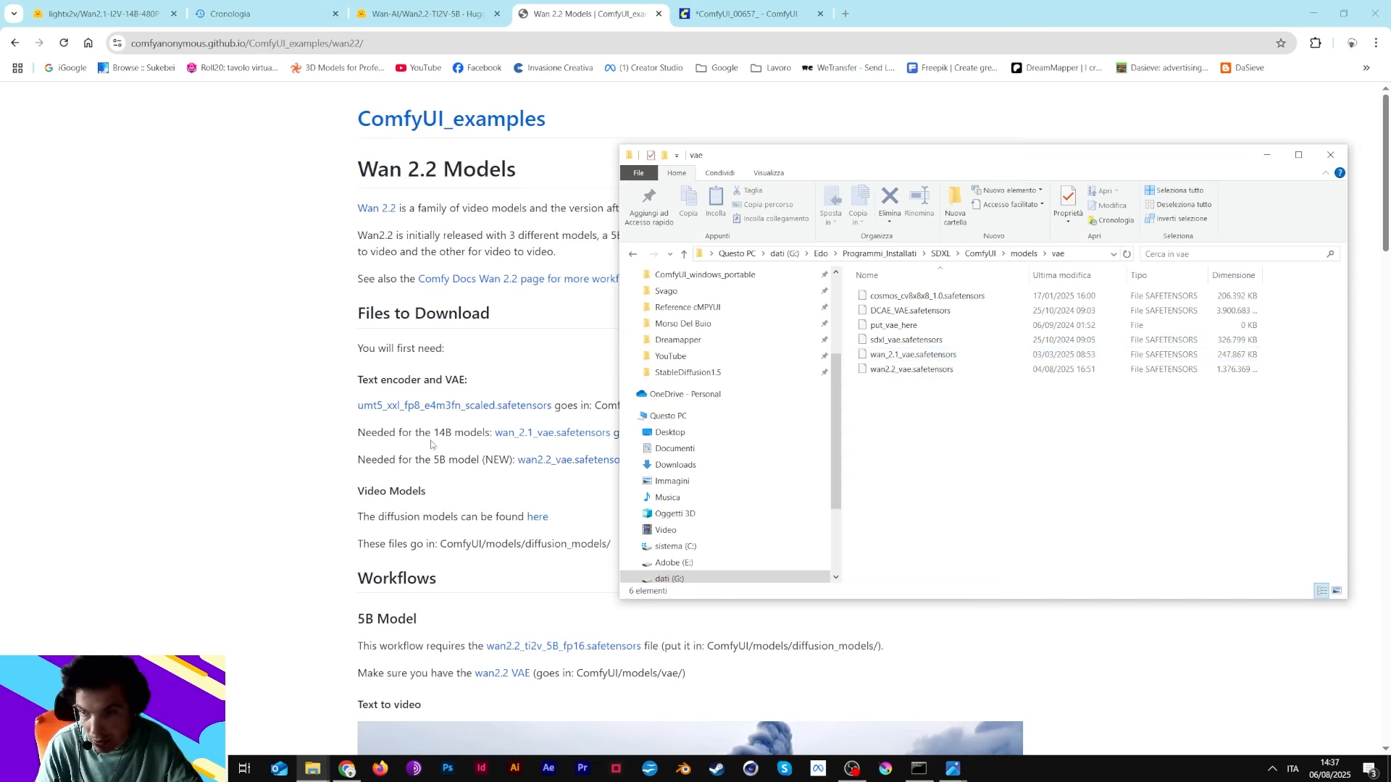
{"action": "scroll", "coordinate": [428, 588], "scroll_direction": "down", "scroll_amount": 3}
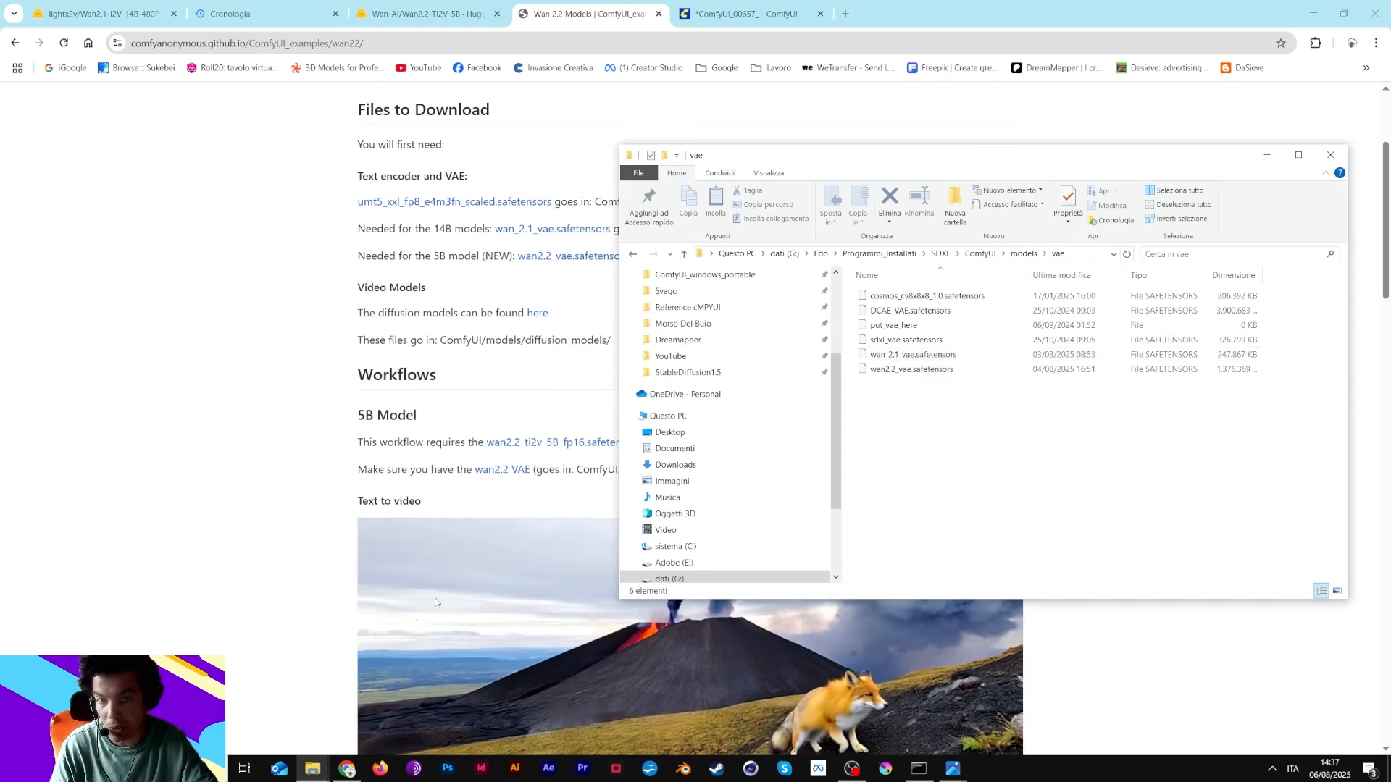
{"action": "scroll", "coordinate": [427, 588], "scroll_direction": "up", "scroll_amount": 3}
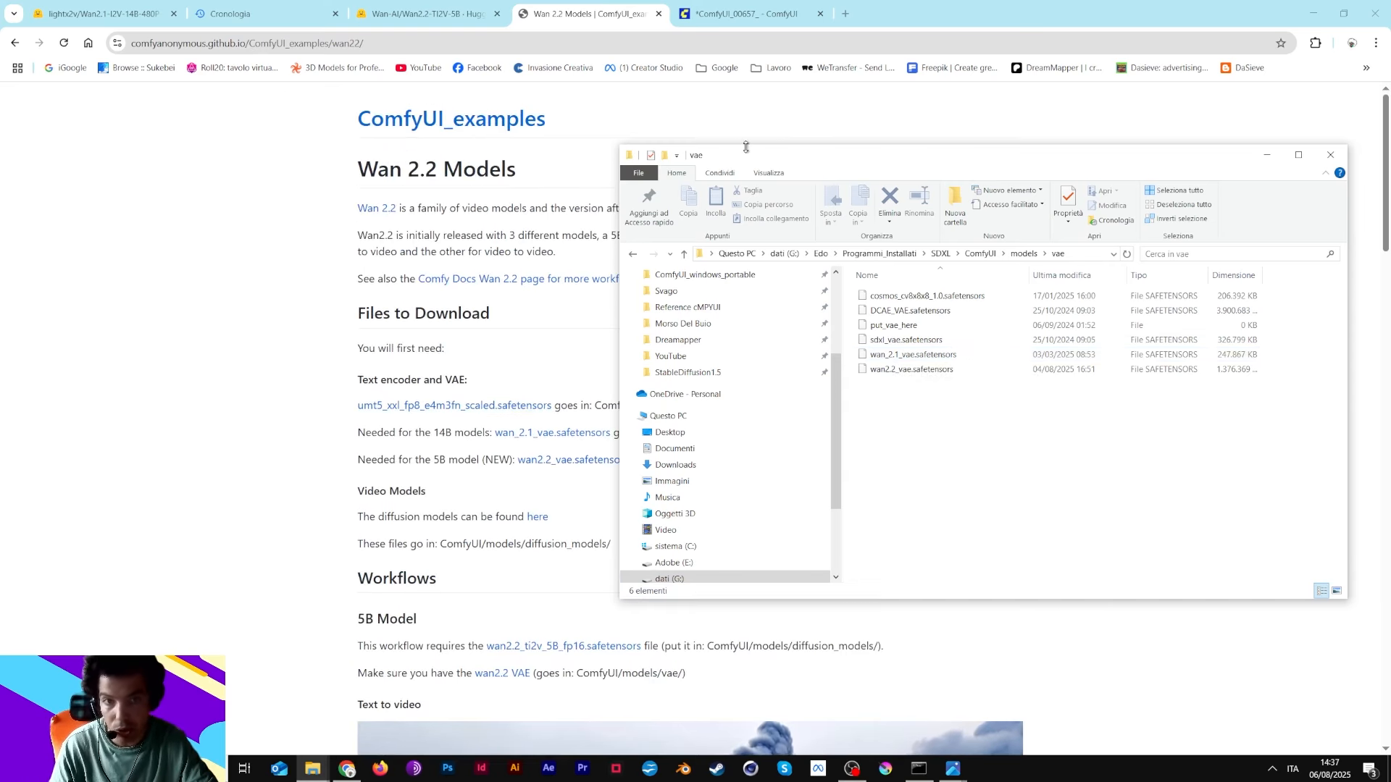
{"action": "left_click_drag", "start_coordinate": [723, 155], "coordinate": [870, 112]}
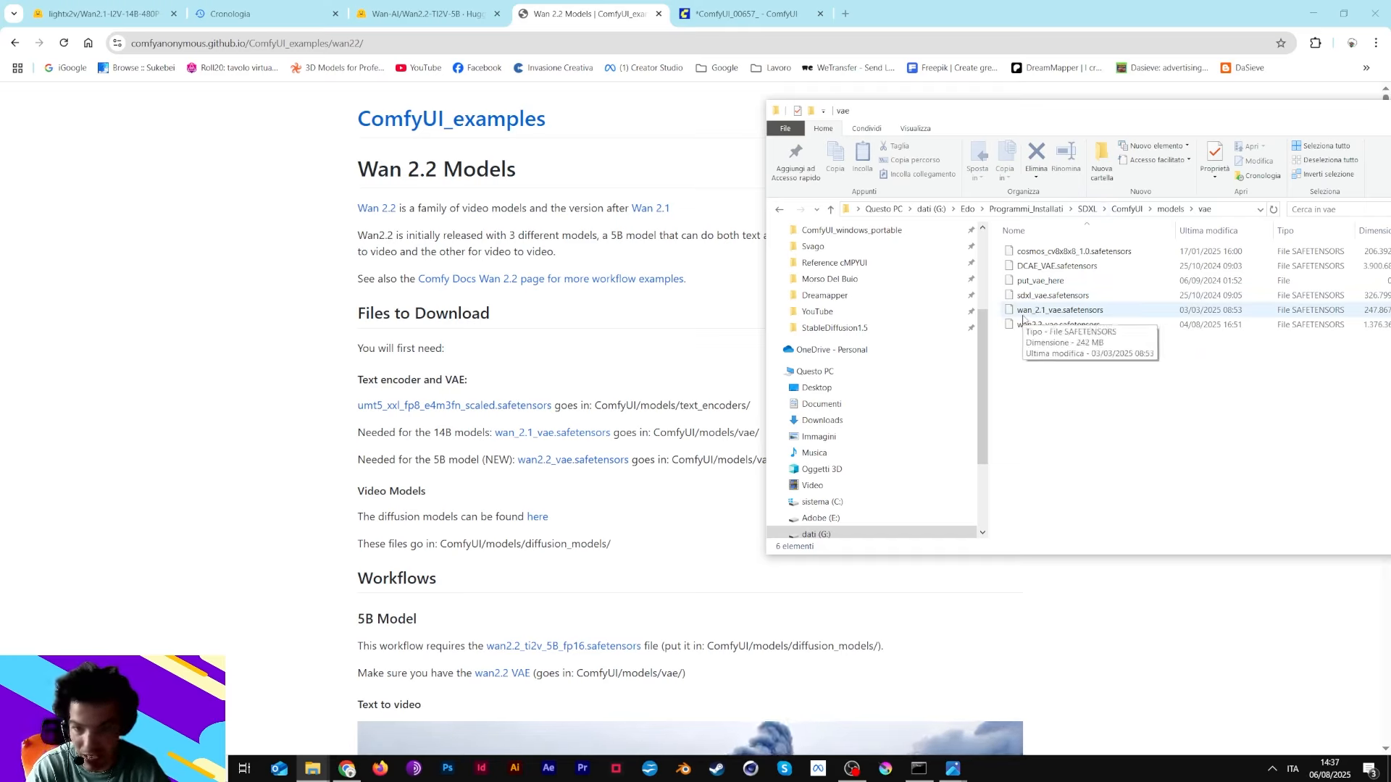
- Open the linked Hugging Face page of Wan 2.2 diffusion models and place ComfyUI's local models > diffusion_models folder beside it
{"action": "left_click", "coordinate": [539, 517]}
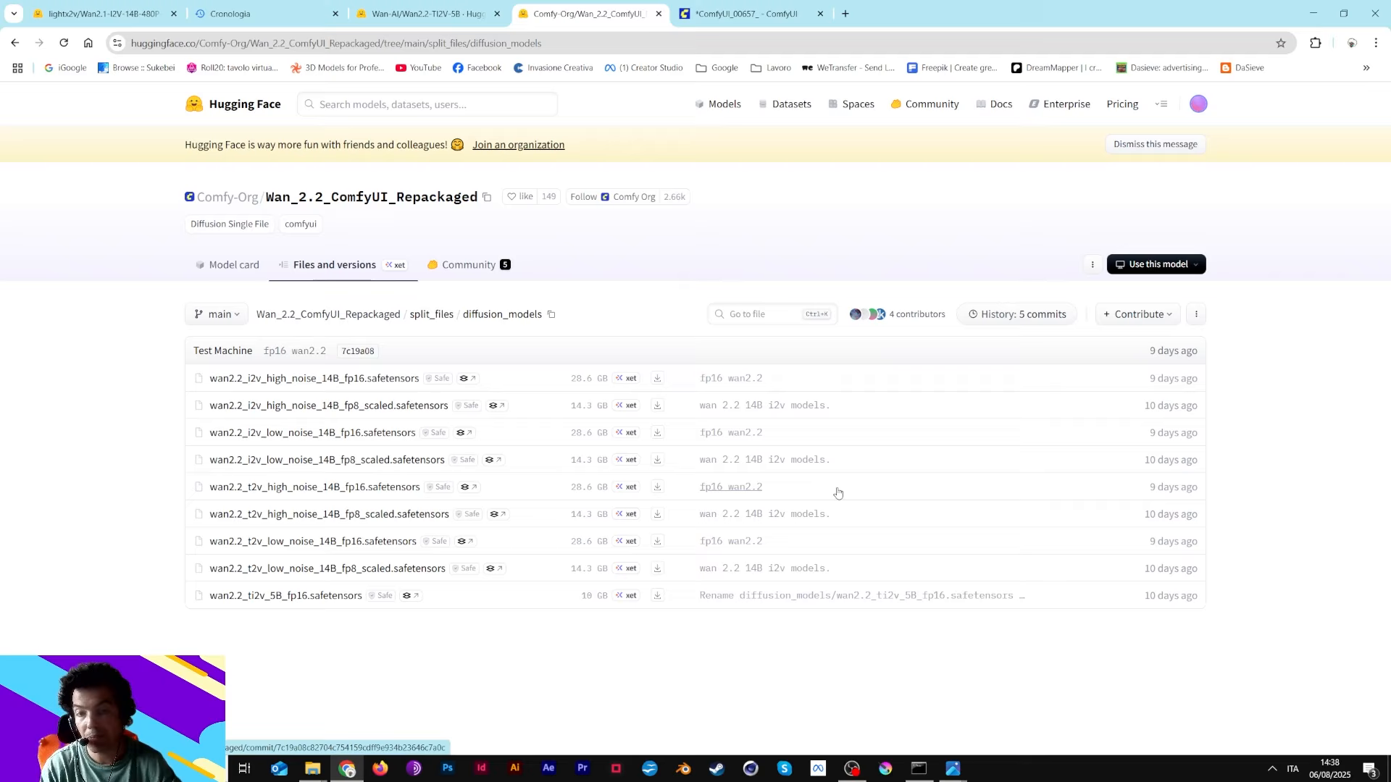
{"action": "mouse_move", "coordinate": [312, 768]}
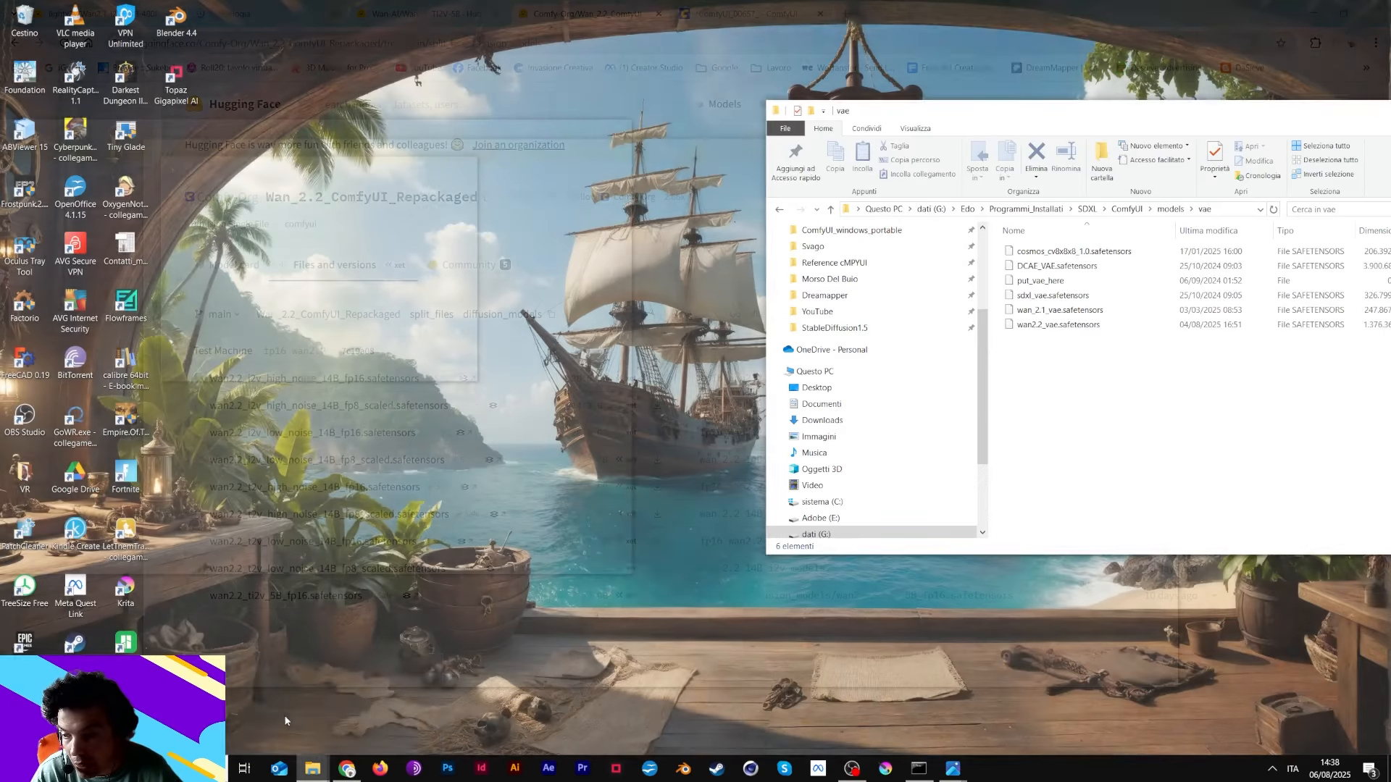
{"action": "left_click", "coordinate": [284, 715]}
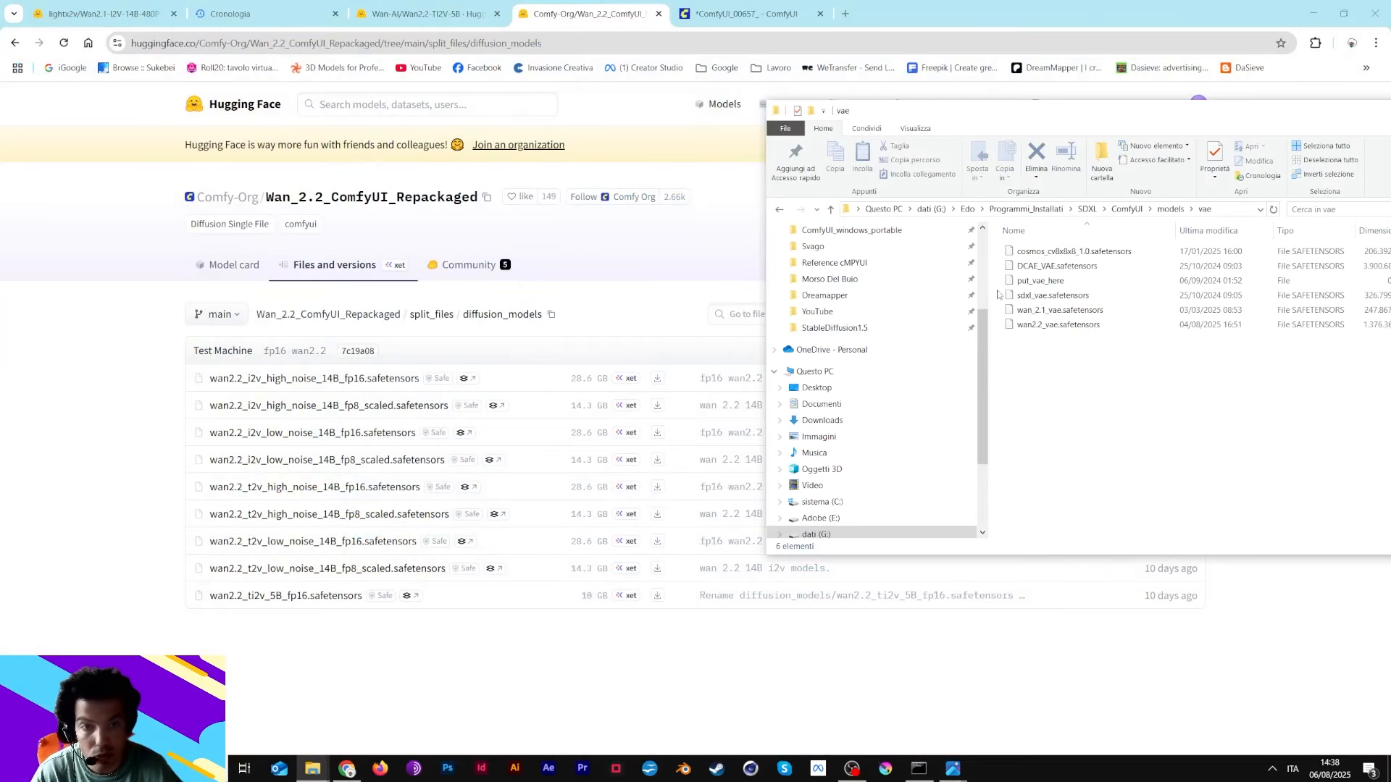
{"action": "left_click", "coordinate": [1169, 209]}
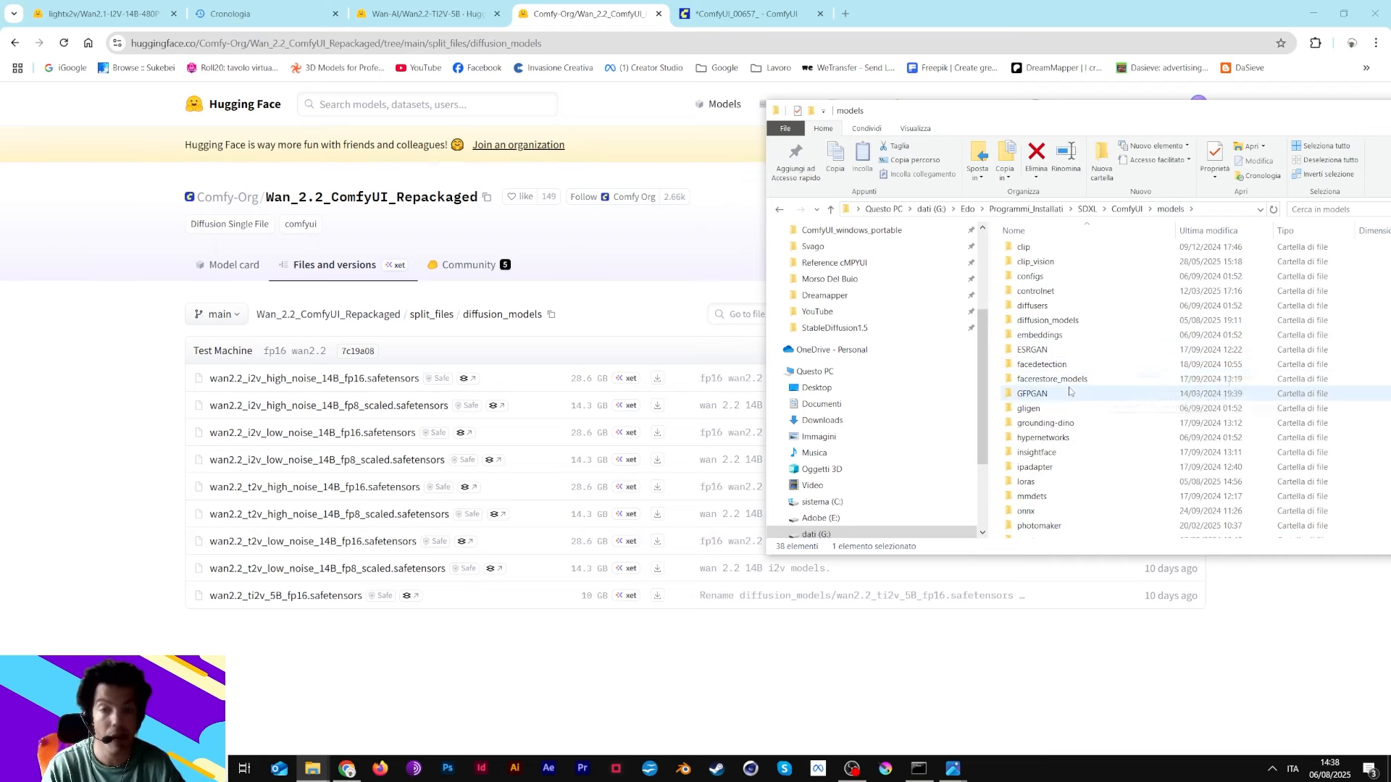
{"action": "scroll", "coordinate": [1069, 392], "scroll_direction": "up", "scroll_amount": 2}
{"action": "double_click", "coordinate": [1070, 391]}
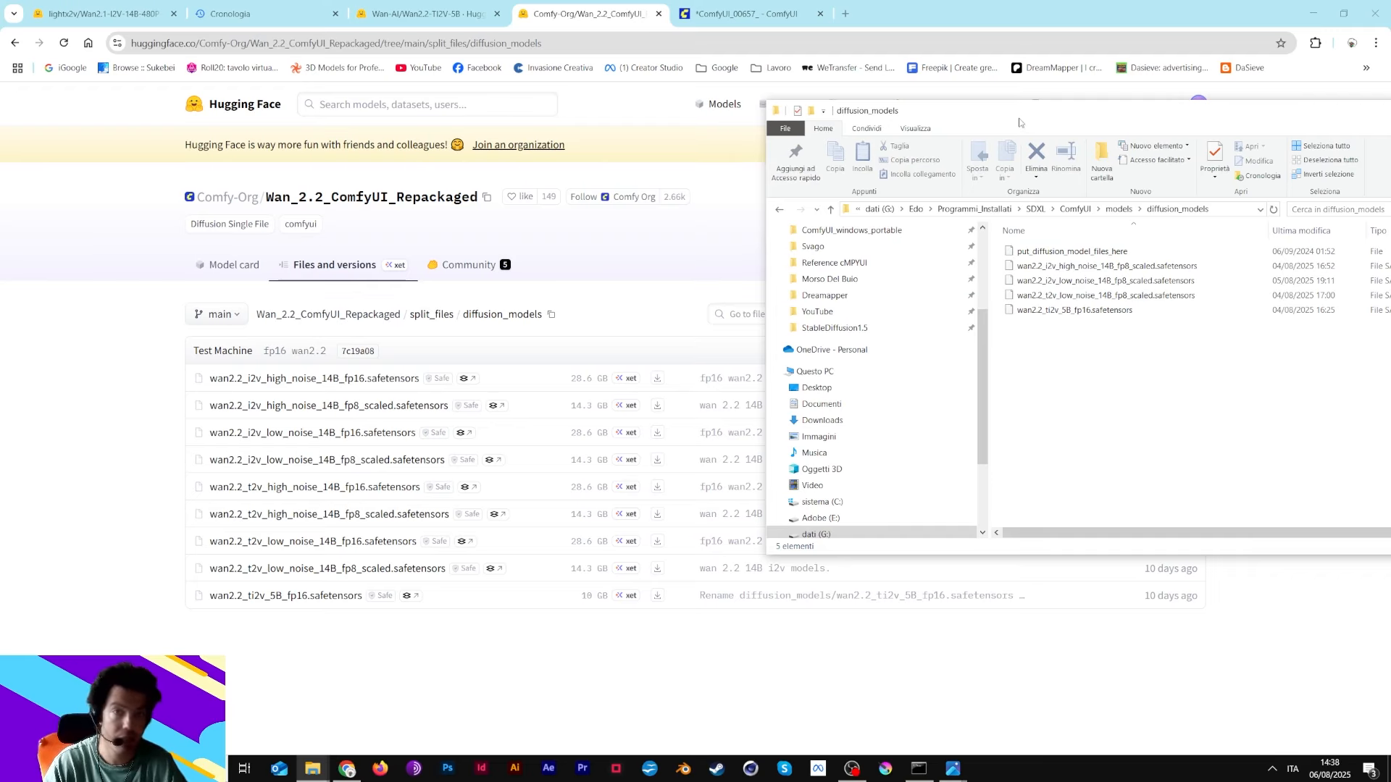
{"action": "left_click_drag", "start_coordinate": [1019, 121], "coordinate": [902, 122]}
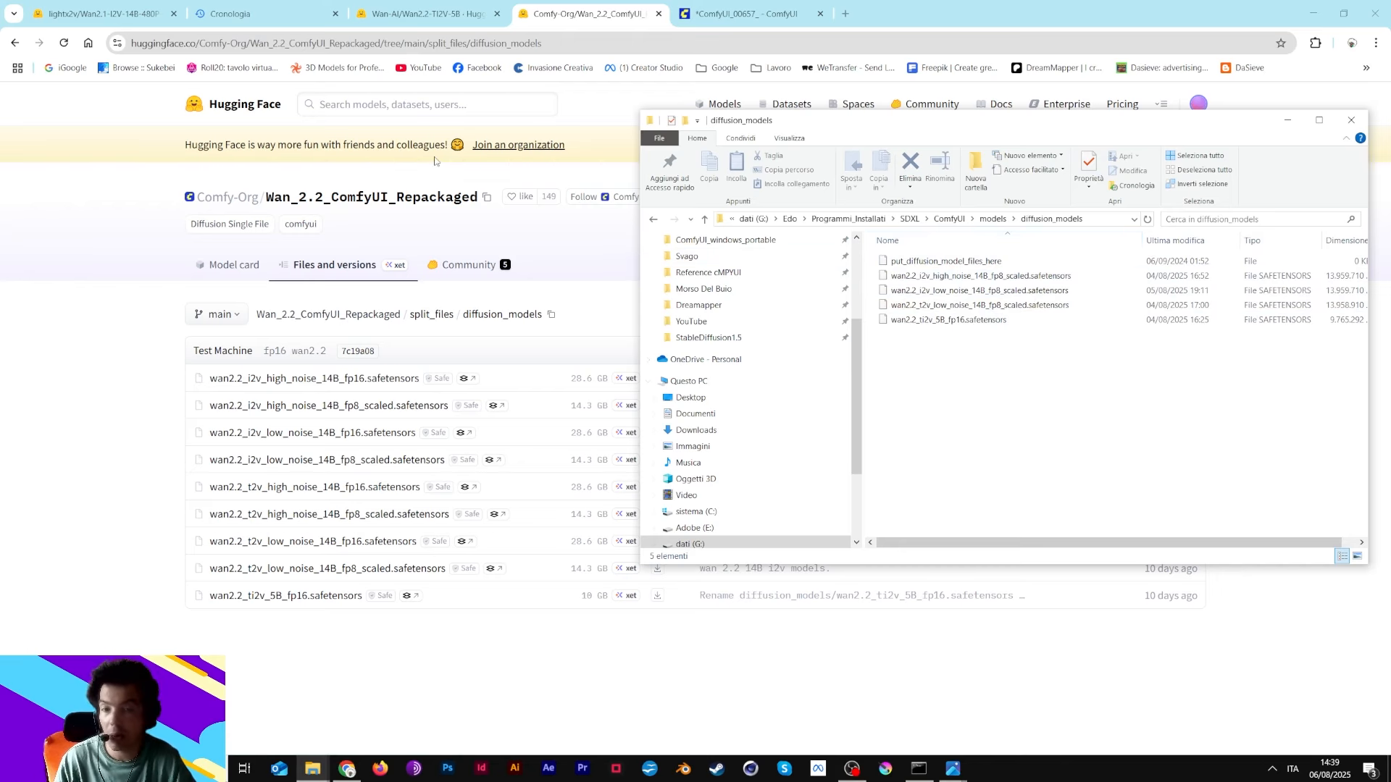
- Review the full Hugging Face file list, and reopen the local diffusion_models folder from ComfyUI's models folder
{"action": "left_click", "coordinate": [559, 142]}
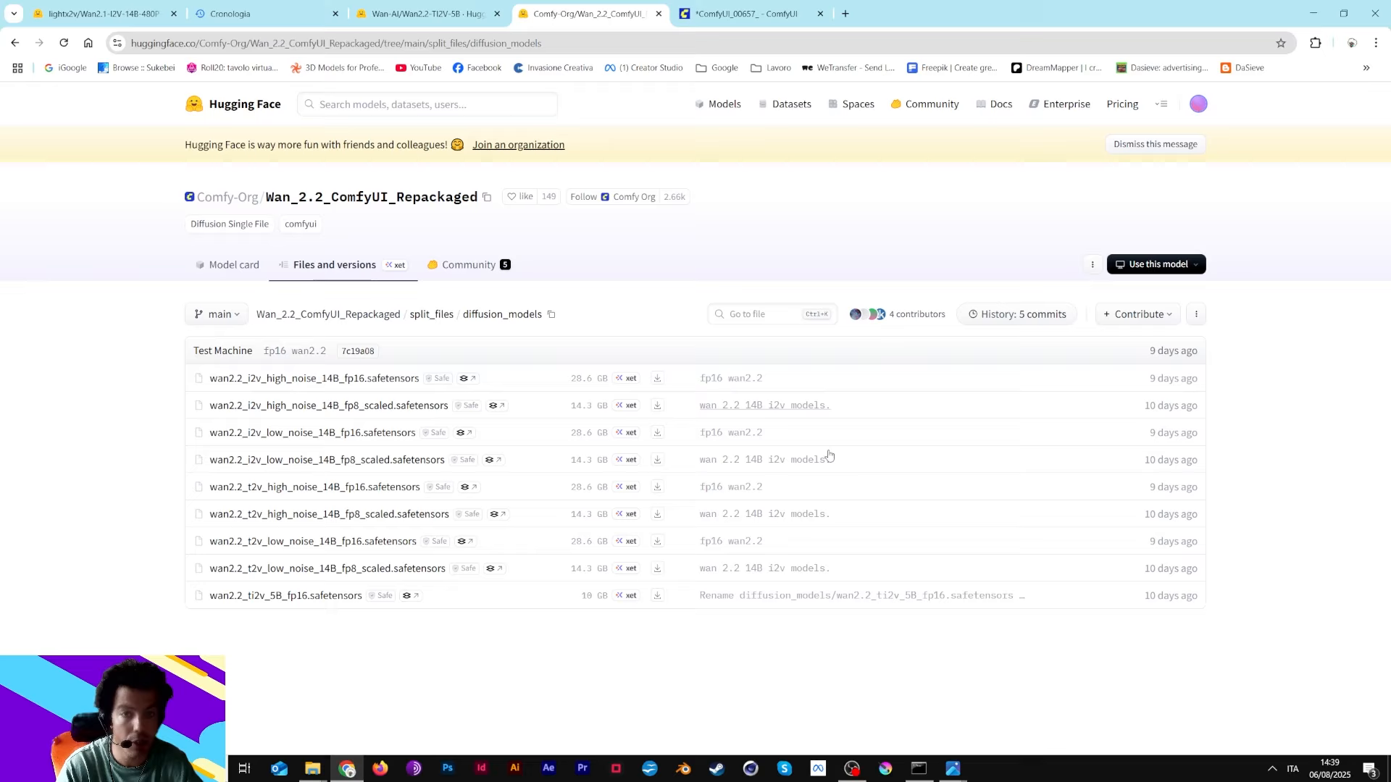
{"action": "mouse_move", "coordinate": [325, 748]}
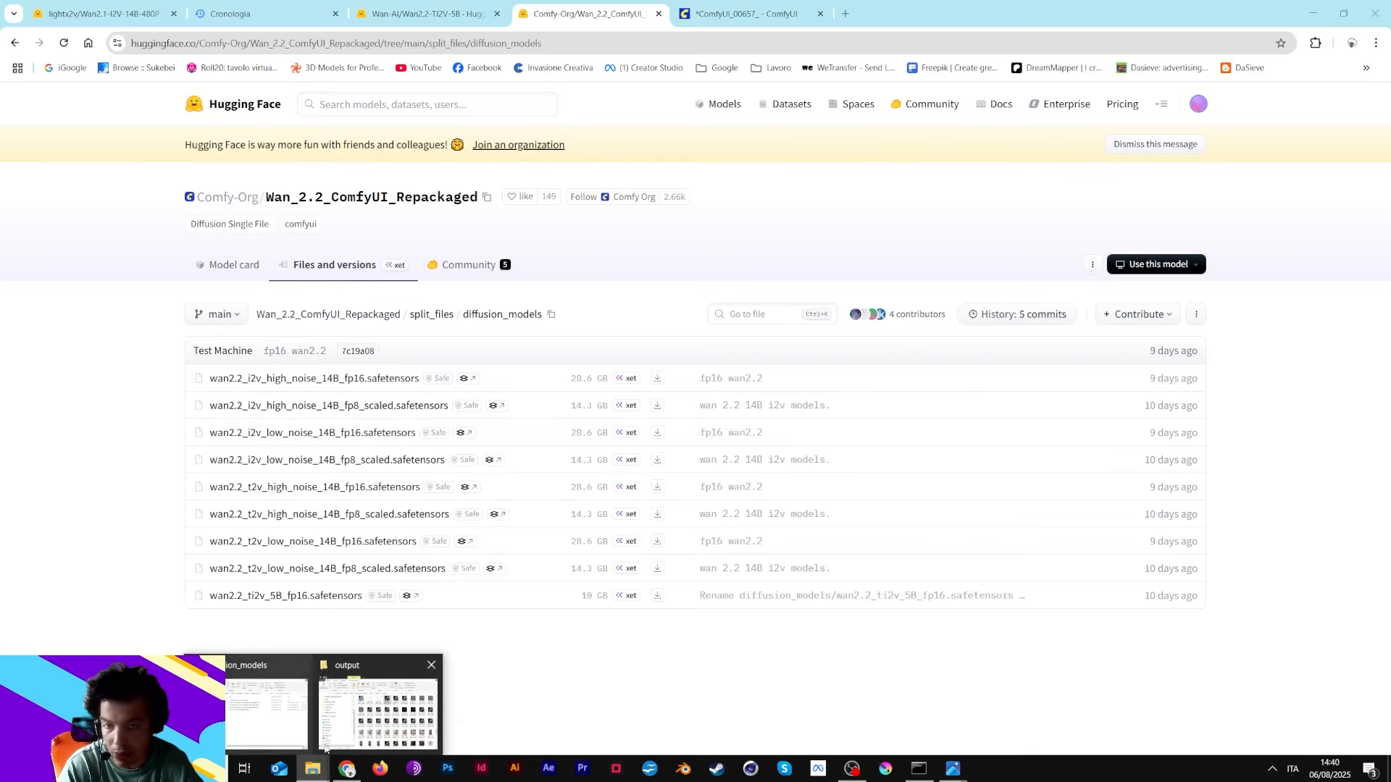
{"action": "left_click", "coordinate": [264, 715]}
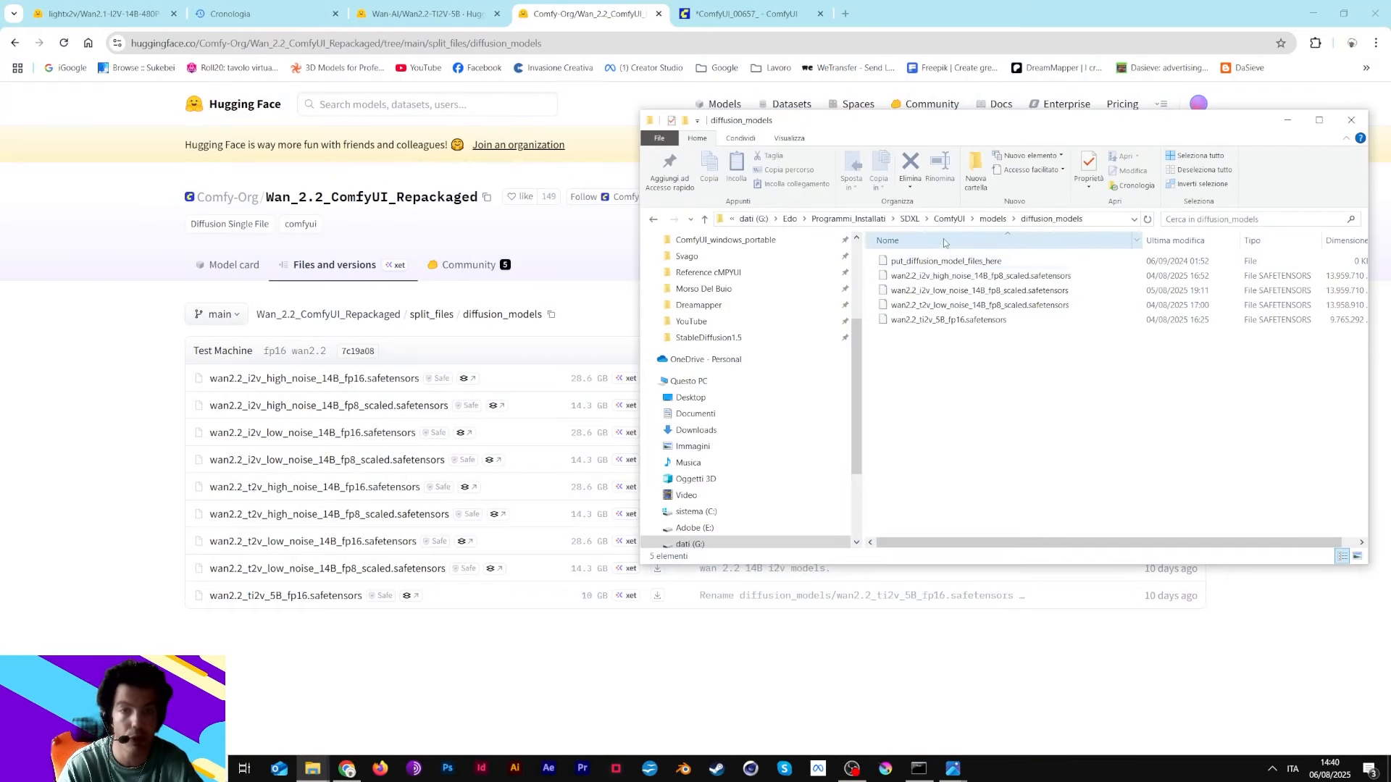
{"action": "left_click", "coordinate": [992, 219]}
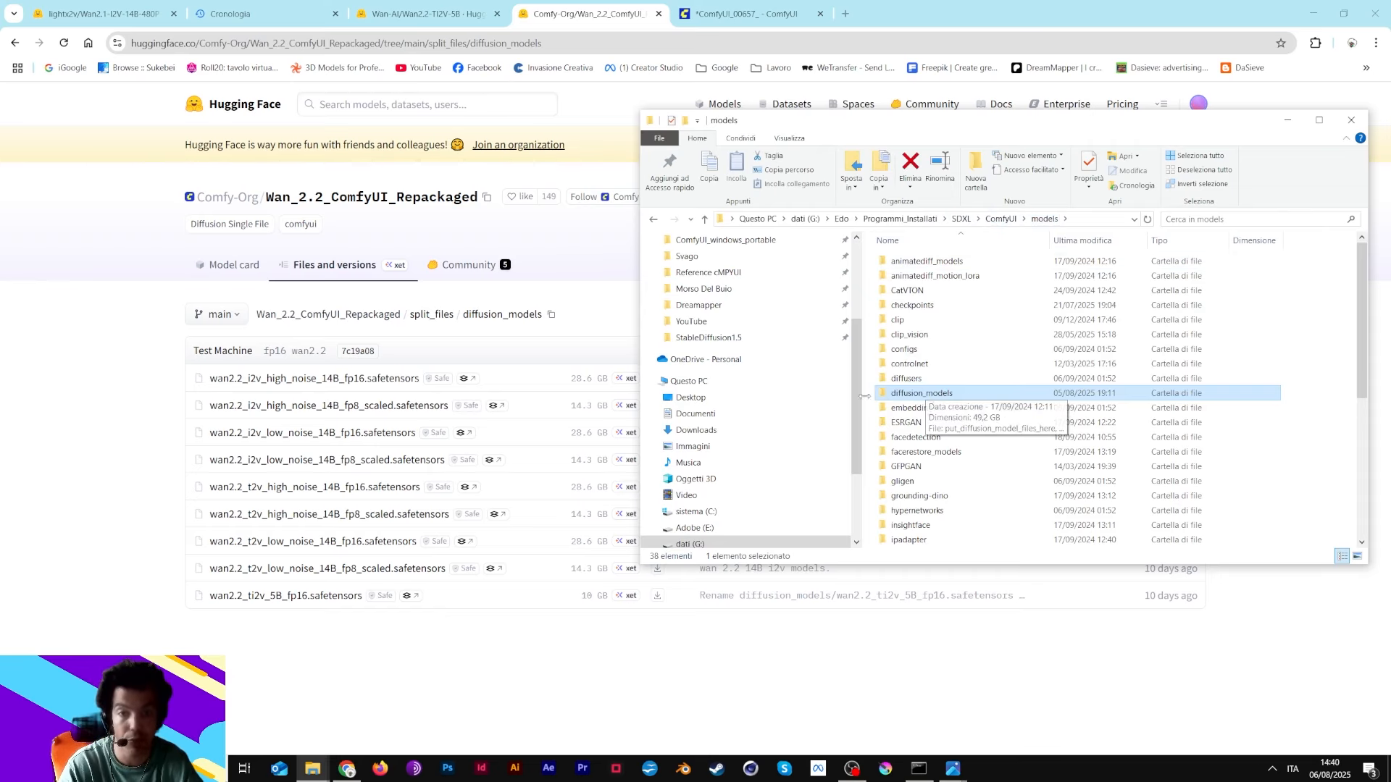
{"action": "double_click", "coordinate": [964, 397]}
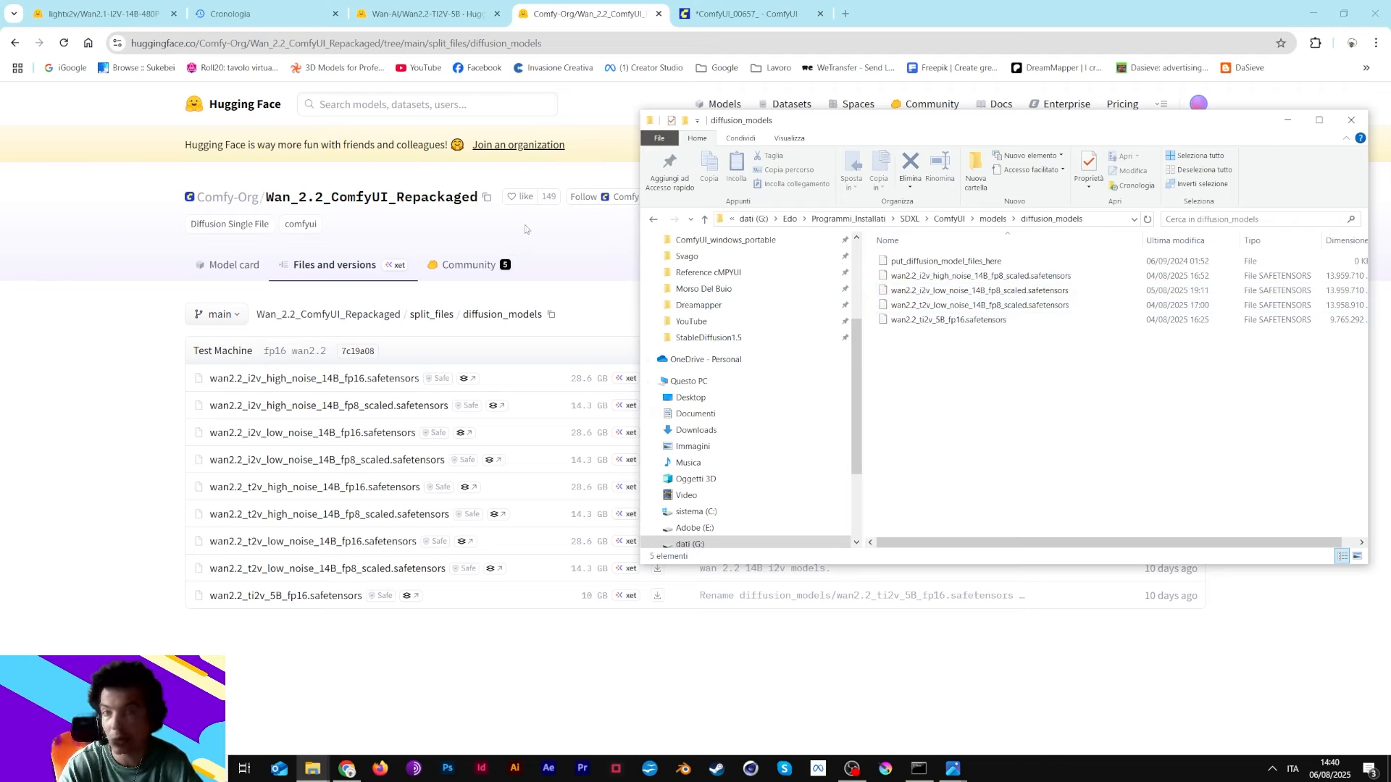
- Return to the Wan 2.2 Models page and look over its download and workflow sections
{"action": "left_click", "coordinate": [37, 45]}
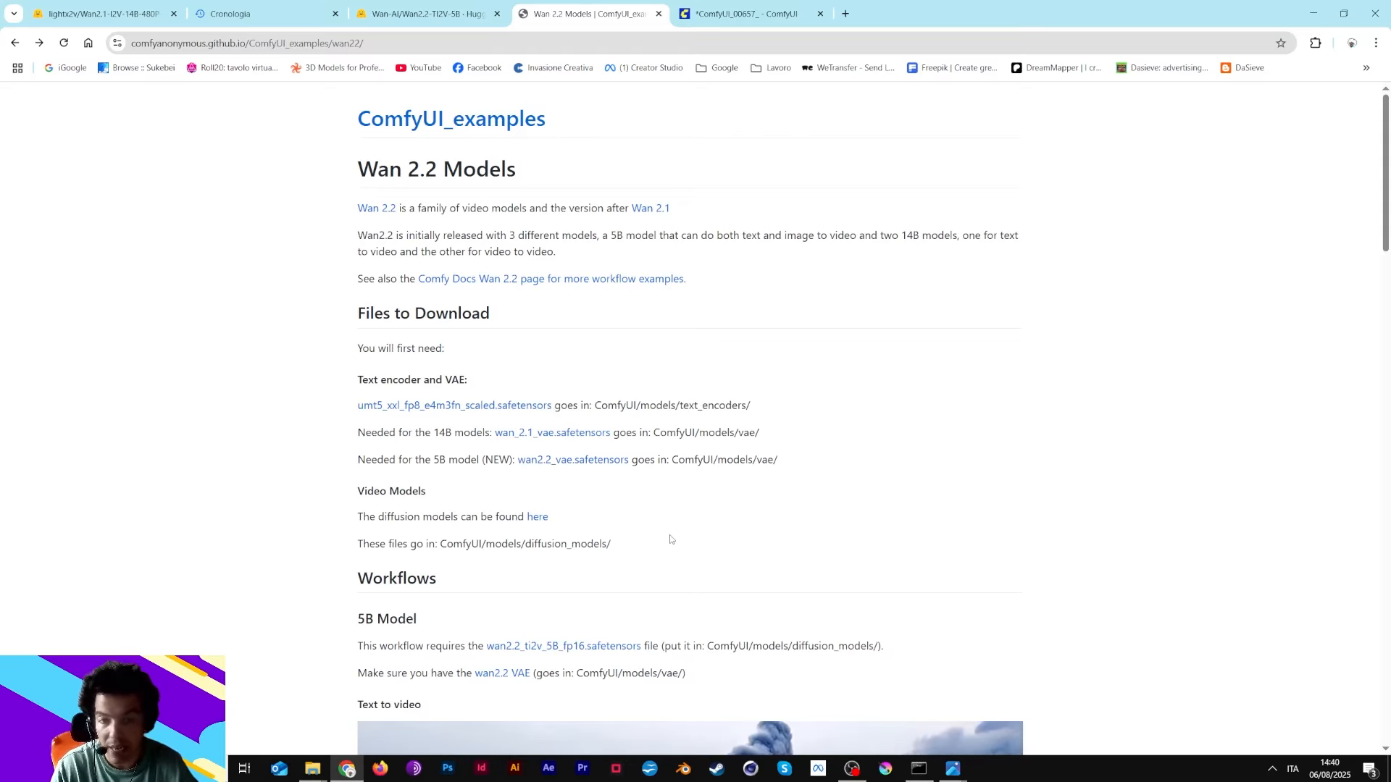
{"action": "scroll", "coordinate": [670, 533], "scroll_direction": "down", "scroll_amount": 4}
{"action": "scroll", "coordinate": [669, 534], "scroll_direction": "up", "scroll_amount": 4}
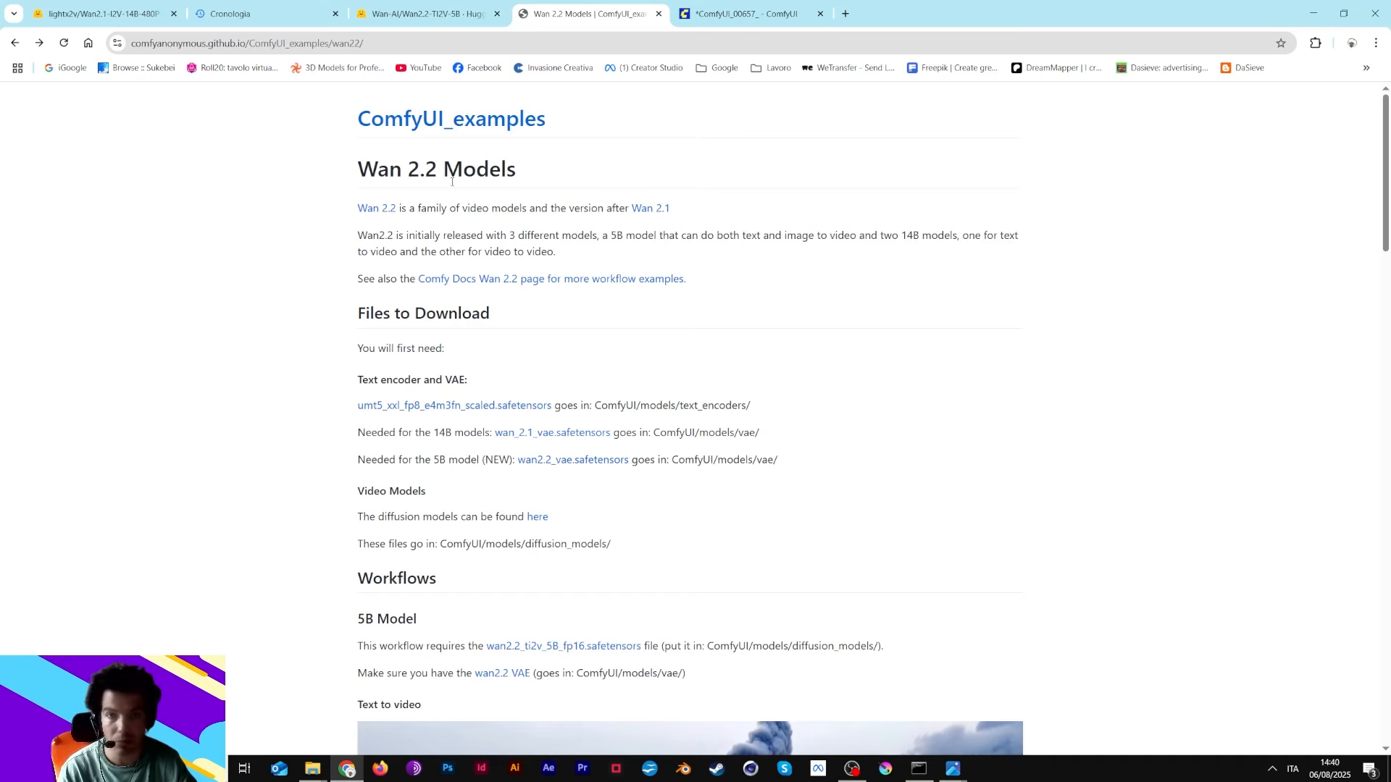
- Bring the lightx2v Wan2.1-I2V-14B-720P-StepDistill-CfgDistill-Lightx2v page into the browser window and open its loras folder
{"action": "left_click", "coordinate": [125, 6]}
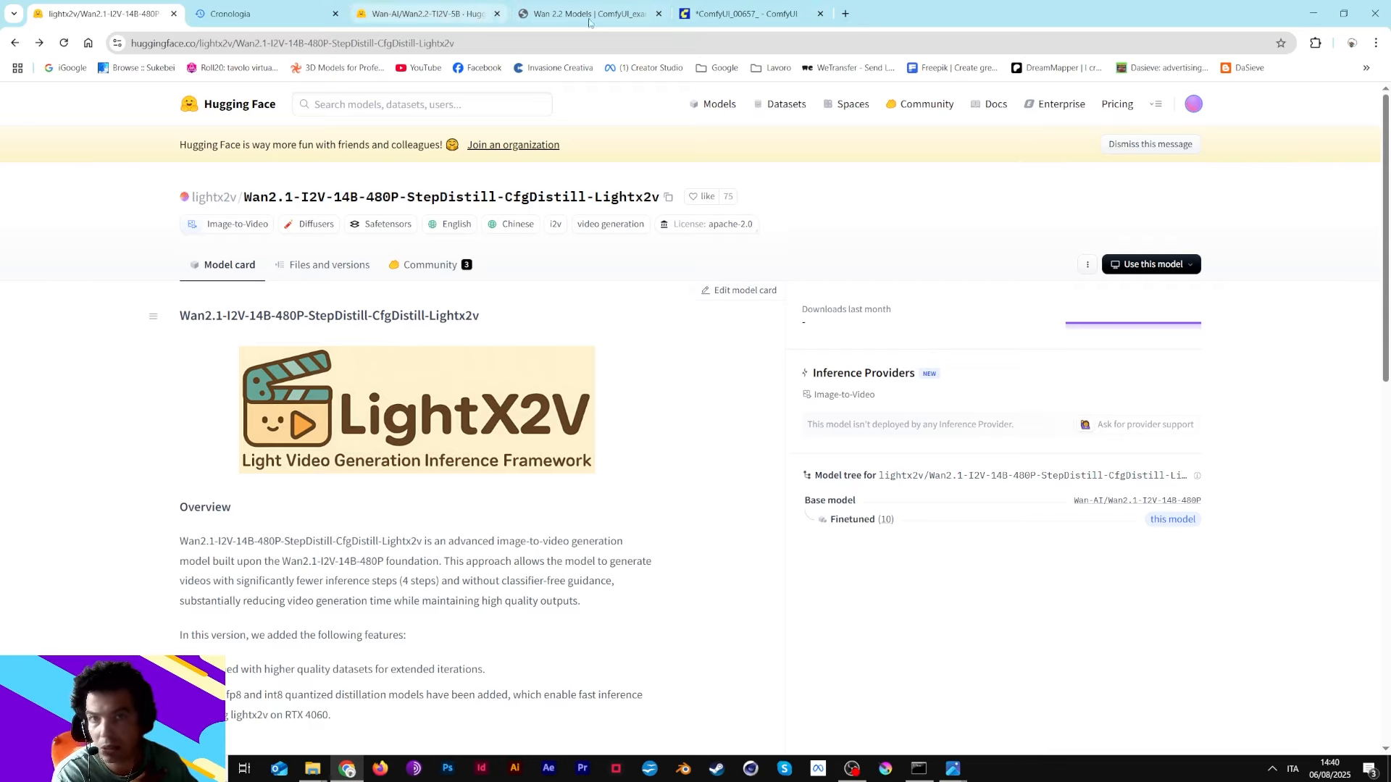
{"action": "left_click", "coordinate": [845, 14]}
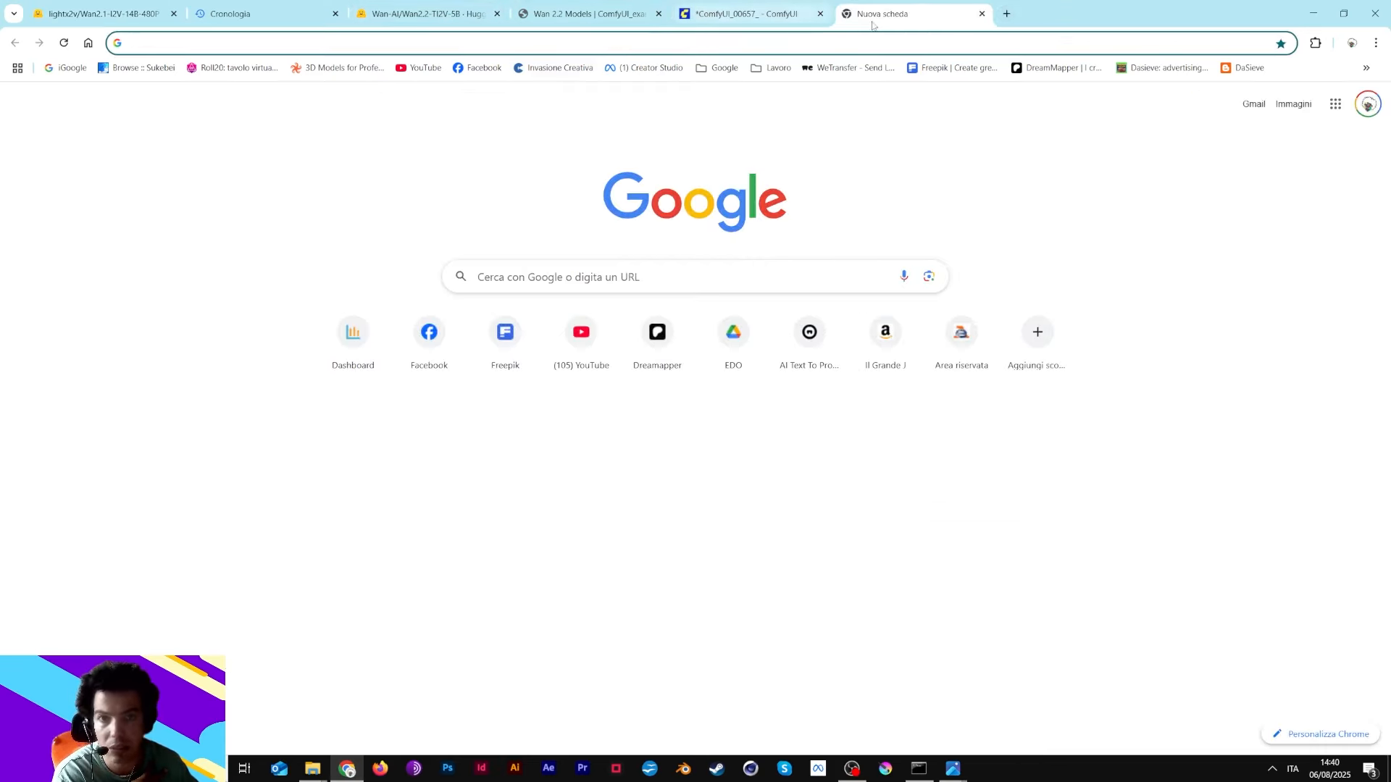
{"action": "key", "text": "ctrl+w"}
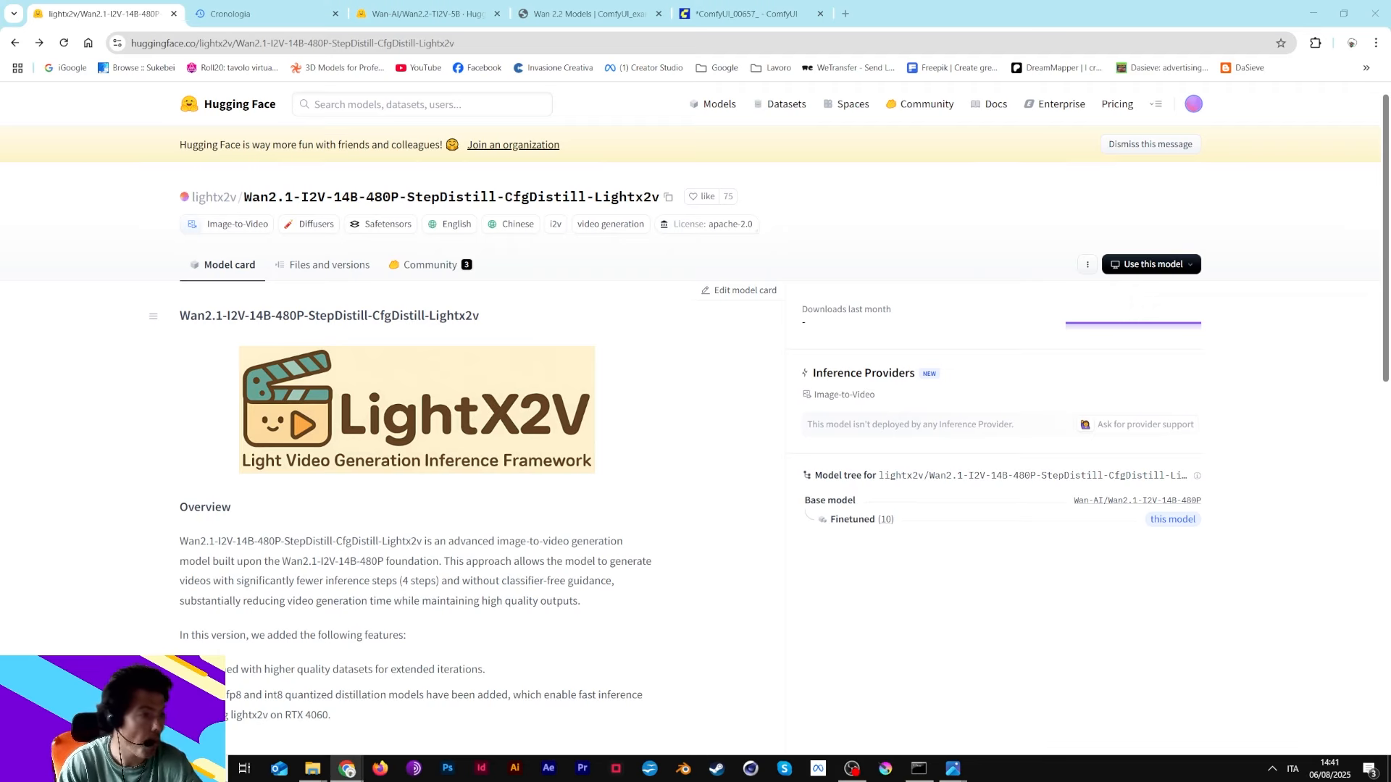
{"action": "left_click_drag", "start_coordinate": [741, 33], "coordinate": [746, 13]}
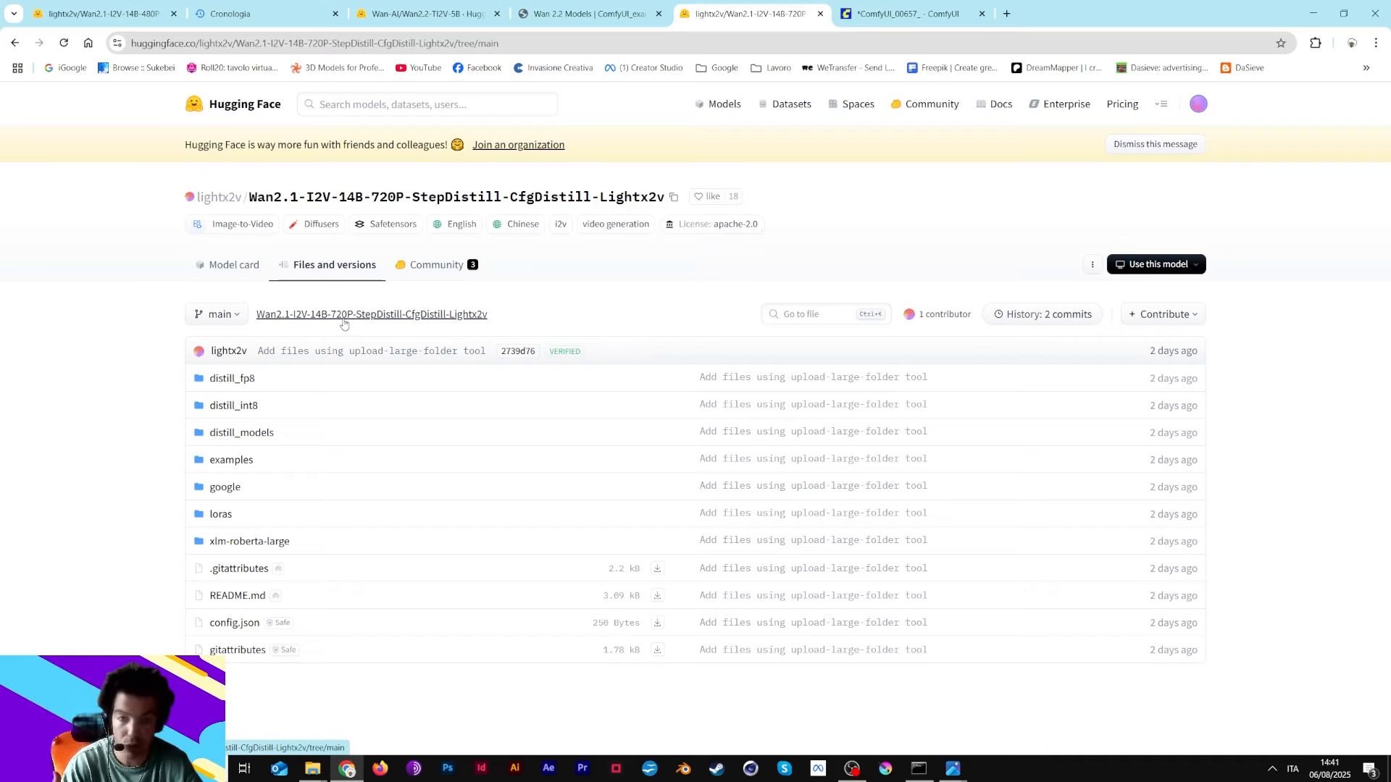
{"action": "left_click", "coordinate": [223, 515]}
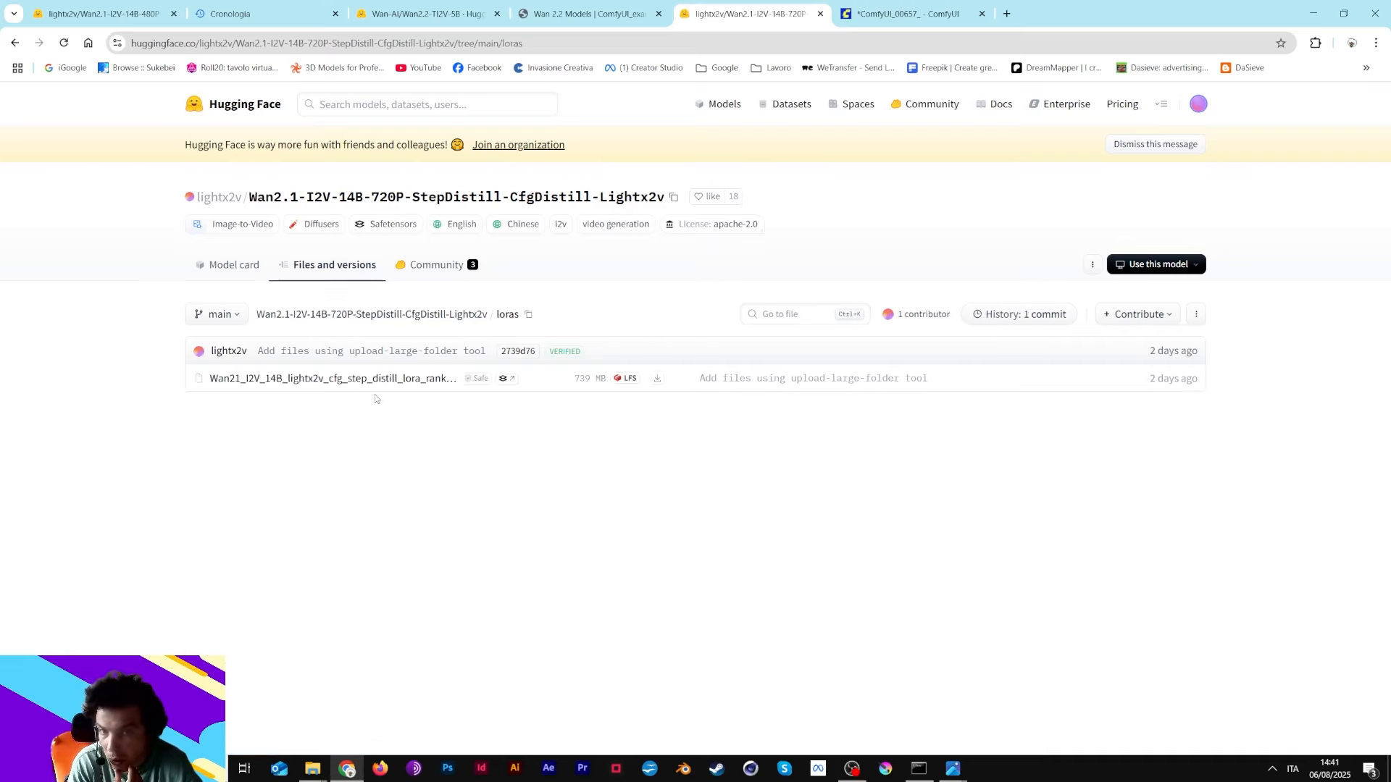
- Locate the Wan21_I2V_14B_lightx2v_cfg_step_distill LoRA in ComfyUI's local models > loras folder, and minimize the folder window
{"action": "mouse_move", "coordinate": [319, 775]}
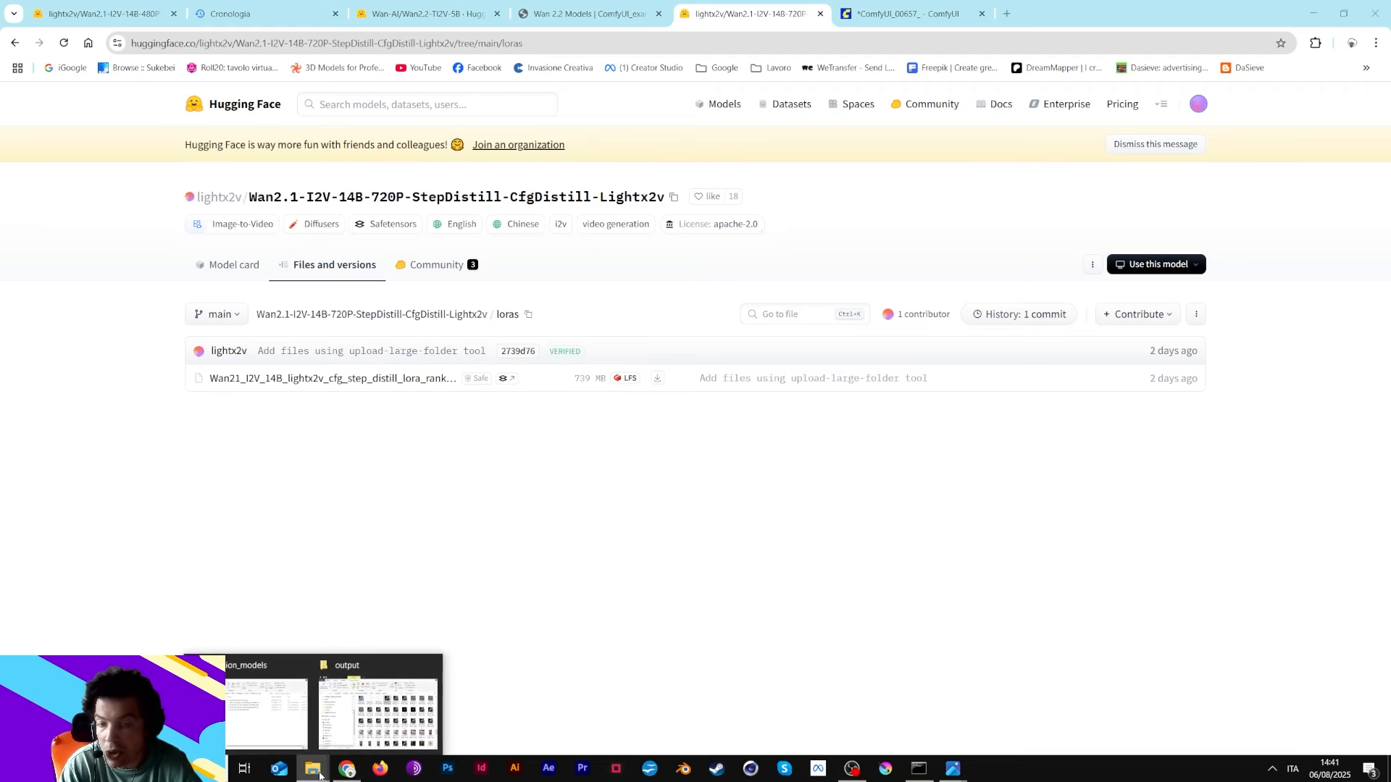
{"action": "left_click", "coordinate": [266, 713]}
{"action": "left_click", "coordinate": [993, 219]}
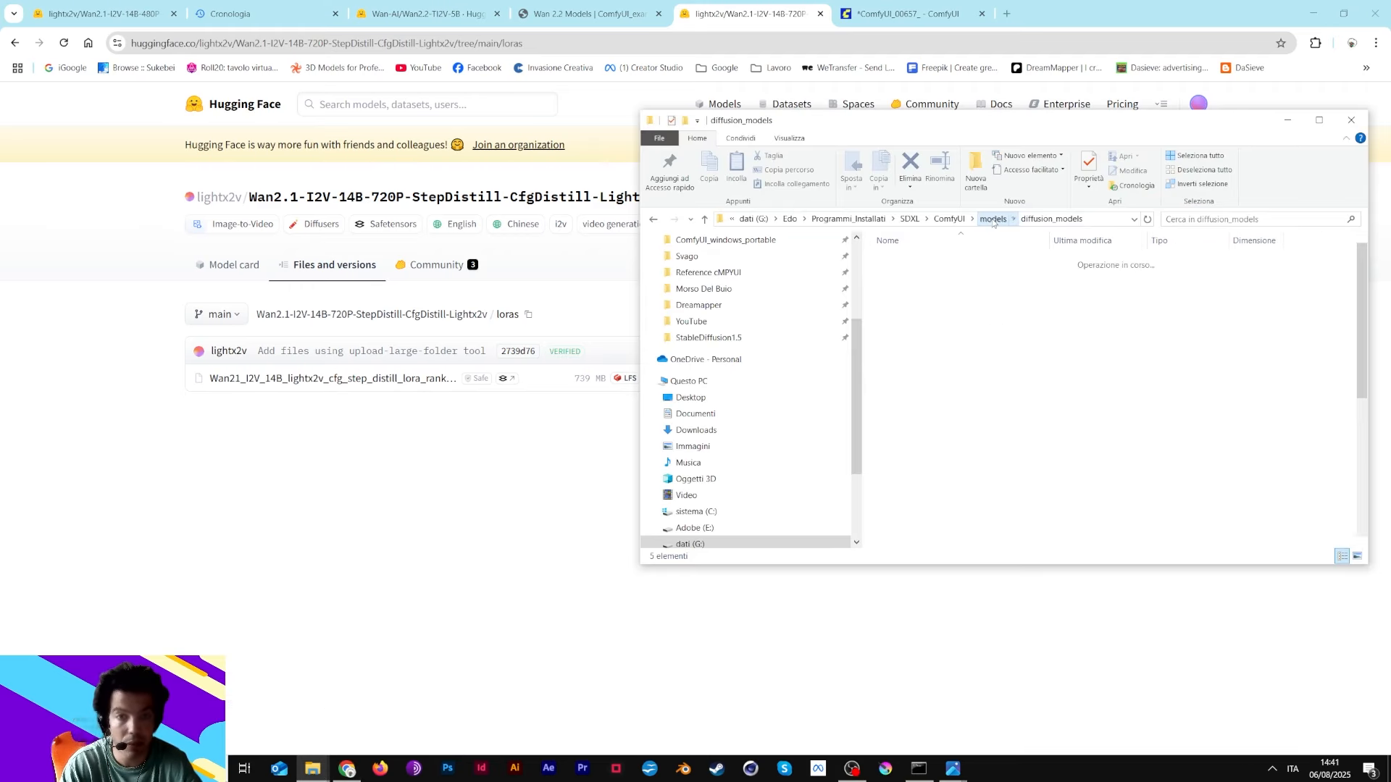
{"action": "scroll", "coordinate": [918, 503], "scroll_direction": "down", "scroll_amount": 3}
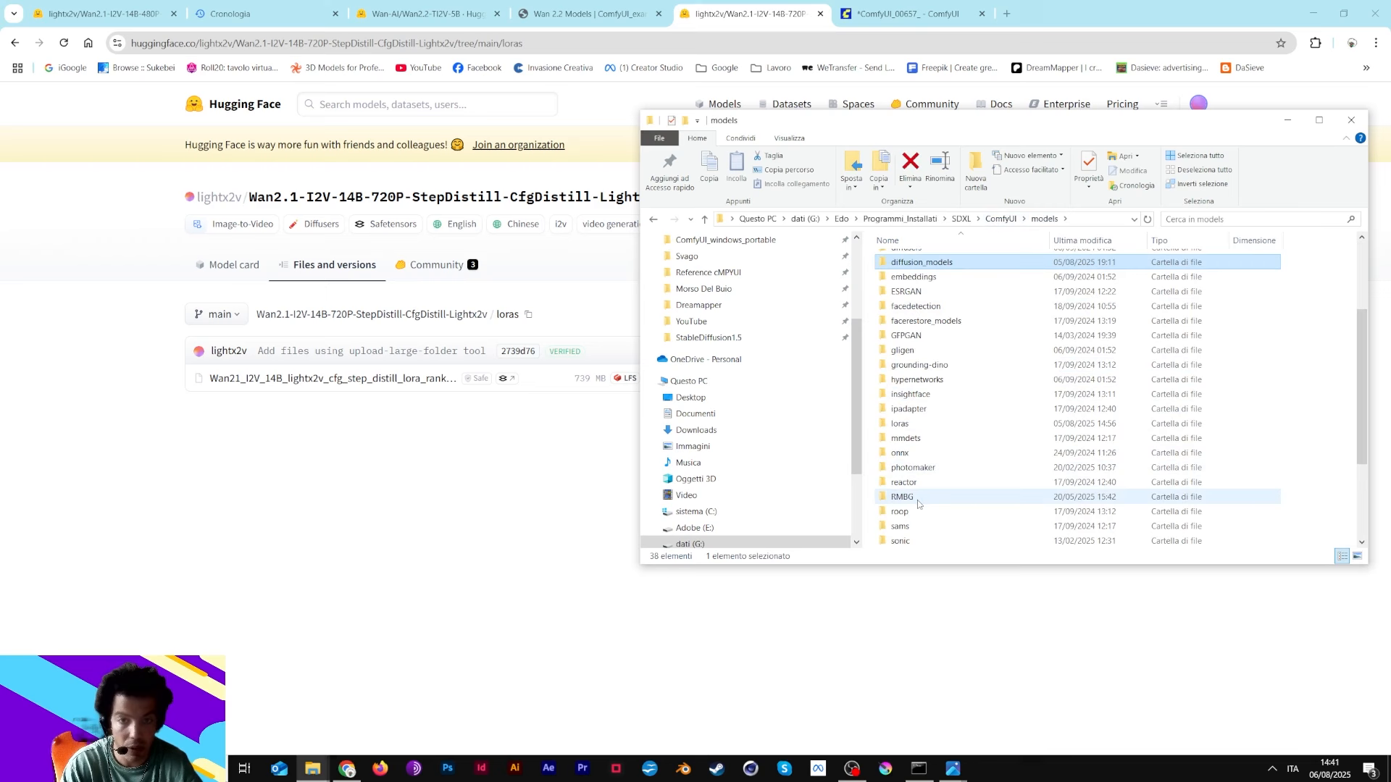
{"action": "double_click", "coordinate": [909, 424]}
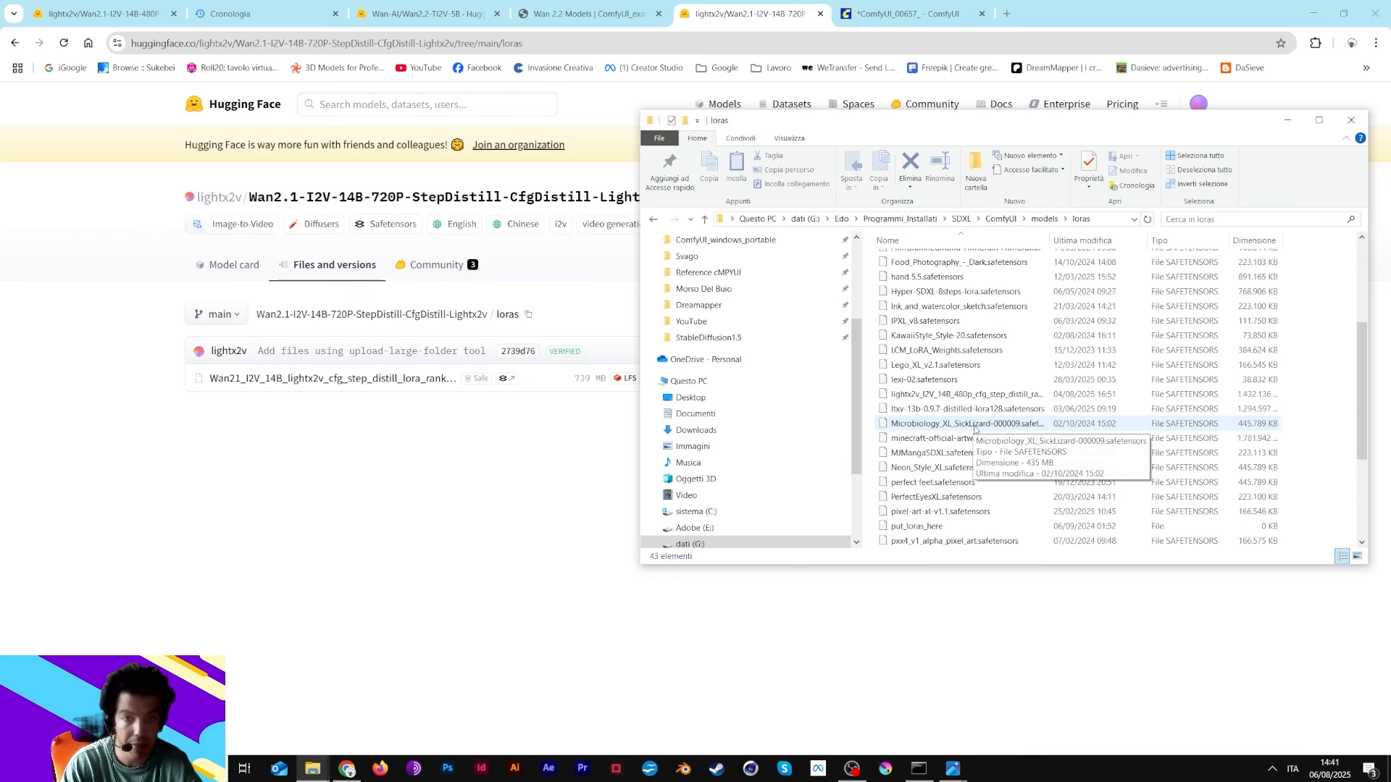
{"action": "scroll", "coordinate": [974, 429], "scroll_direction": "down", "scroll_amount": 4}
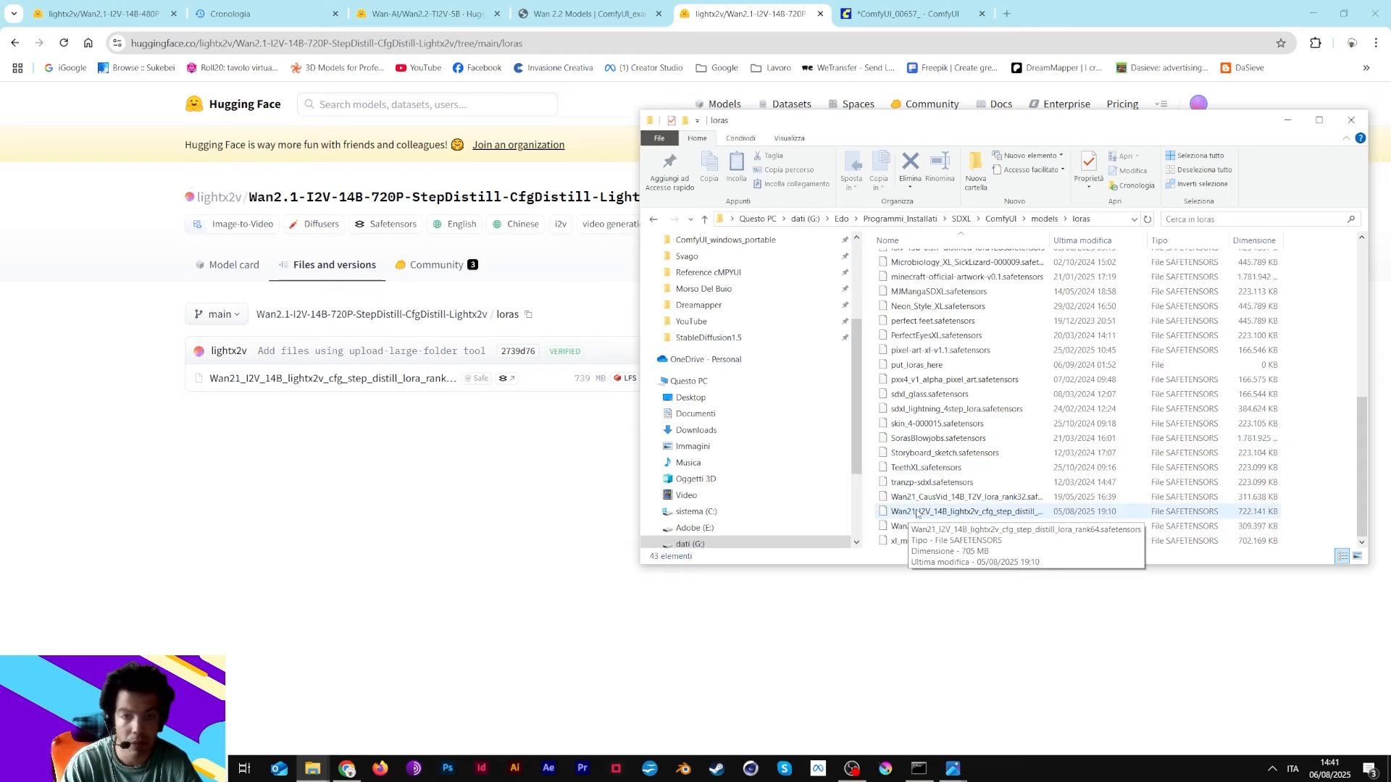
{"action": "left_click", "coordinate": [1287, 120]}
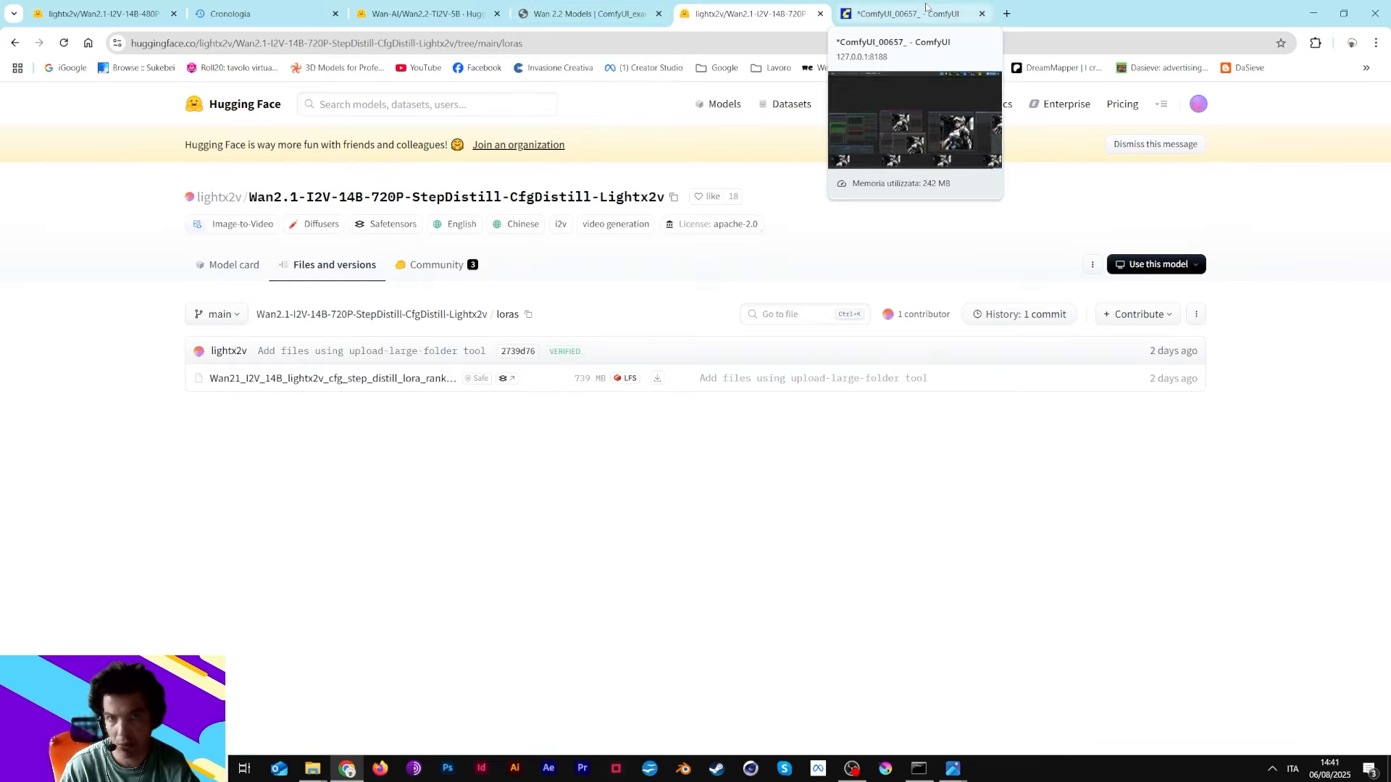
- Switch to ComfyUI, examine the Wan 2.2 image-to-video nodes in workflow D, and return to the ComfyUI_00657_ workflow
{"action": "left_click", "coordinate": [926, 6]}
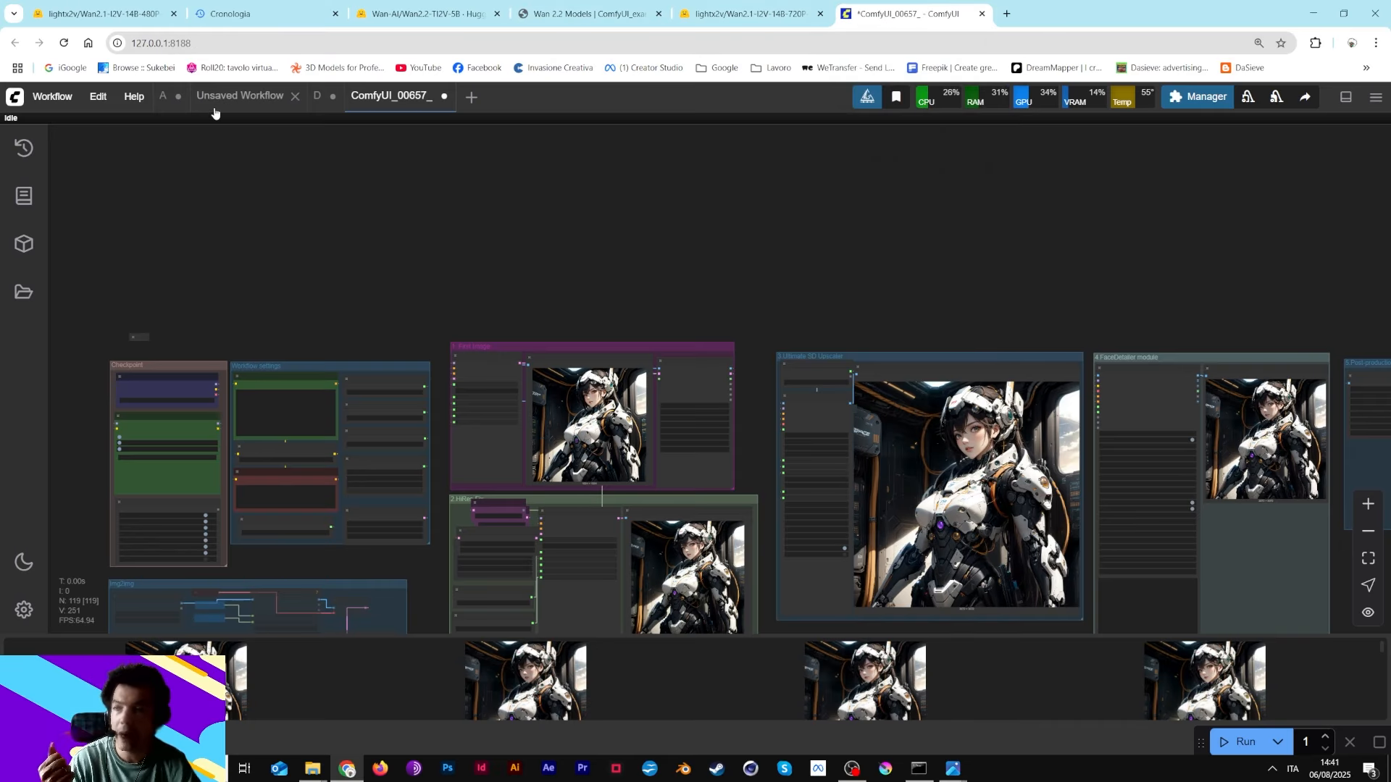
{"action": "left_click", "coordinate": [311, 102]}
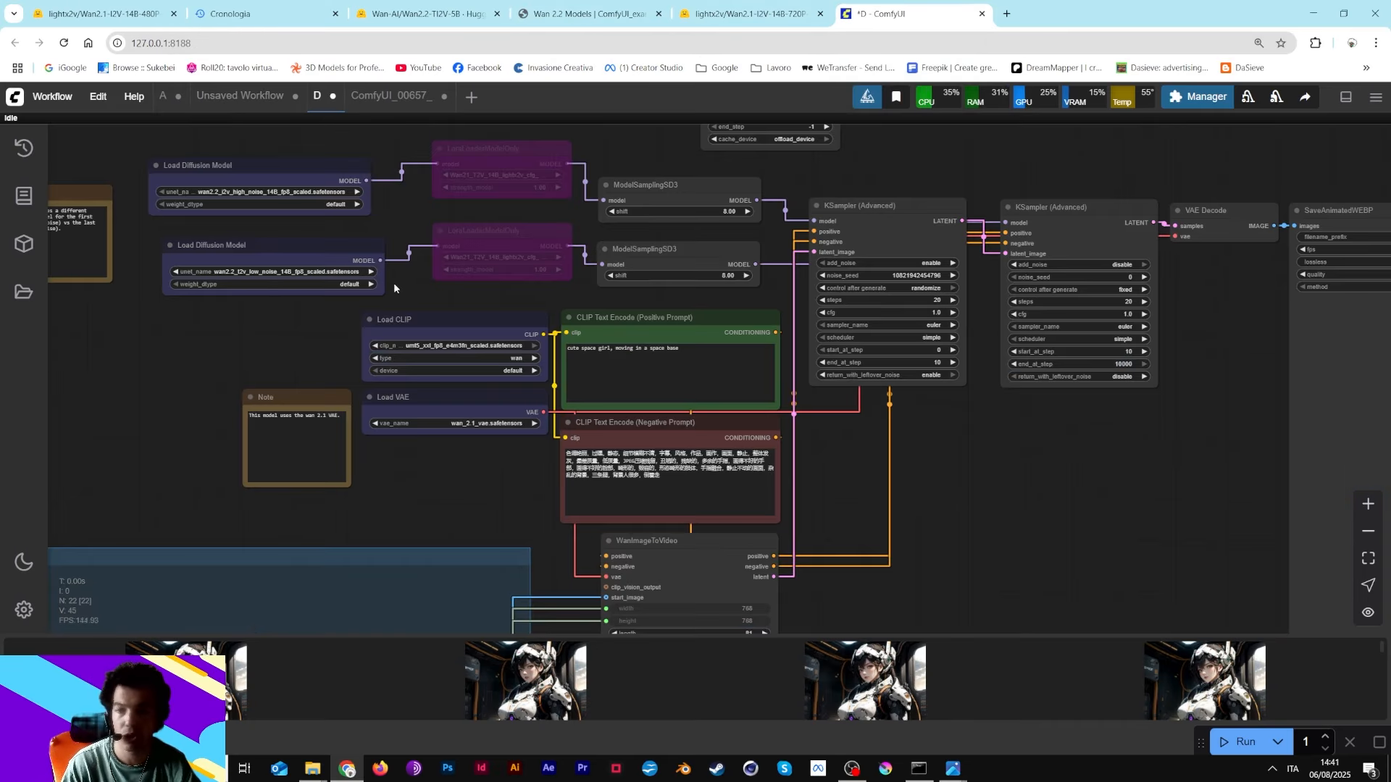
{"action": "left_click_drag", "start_coordinate": [265, 329], "coordinate": [361, 391]}
{"action": "scroll", "coordinate": [363, 388], "scroll_direction": "down", "scroll_amount": 4}
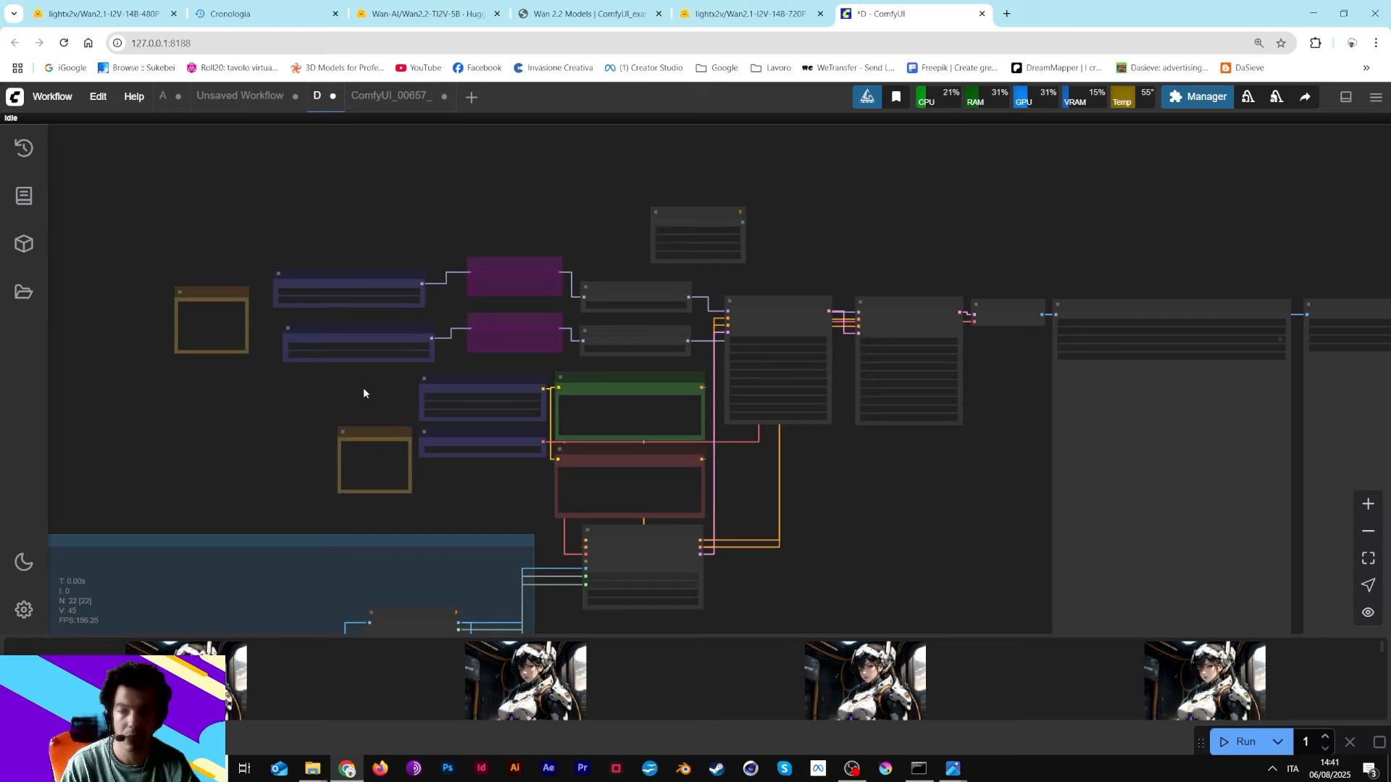
{"action": "scroll", "coordinate": [363, 387], "scroll_direction": "up", "scroll_amount": 2}
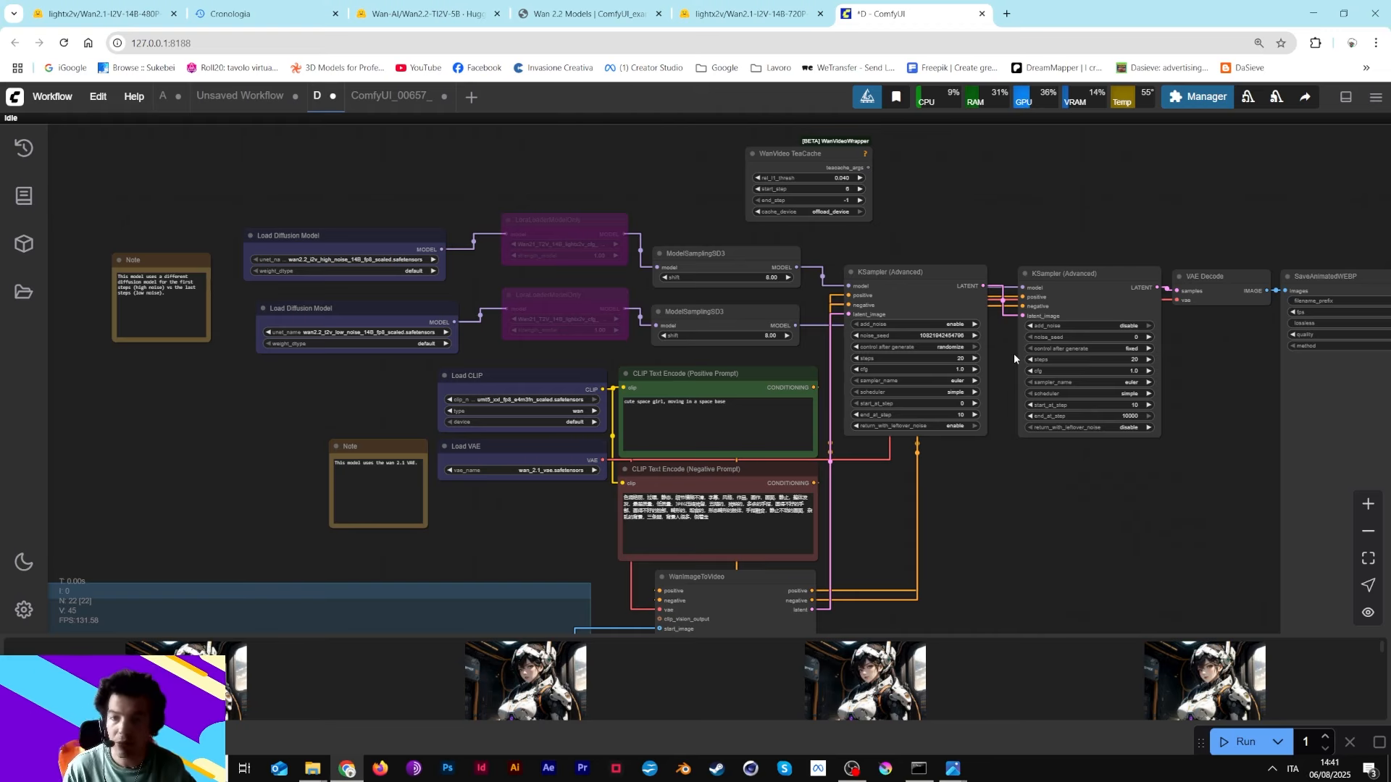
{"action": "left_click", "coordinate": [397, 98]}
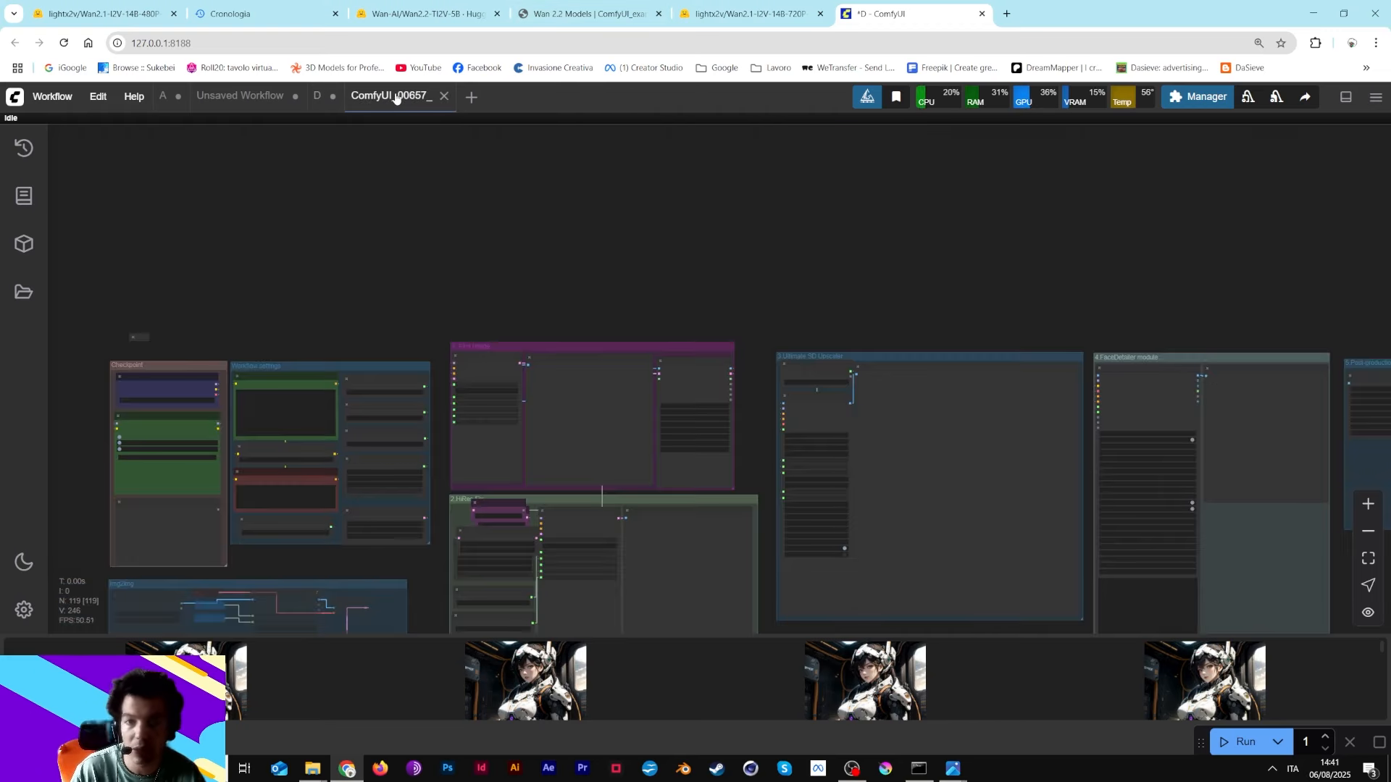
- Examine the Checkpoint and Workflow settings groups of the ComfyUI_00657_ workflow, including the Fast Groups Muter switches
{"action": "scroll", "coordinate": [464, 347], "scroll_direction": "up", "scroll_amount": 8}
{"action": "left_click_drag", "start_coordinate": [355, 325], "coordinate": [767, 230]}
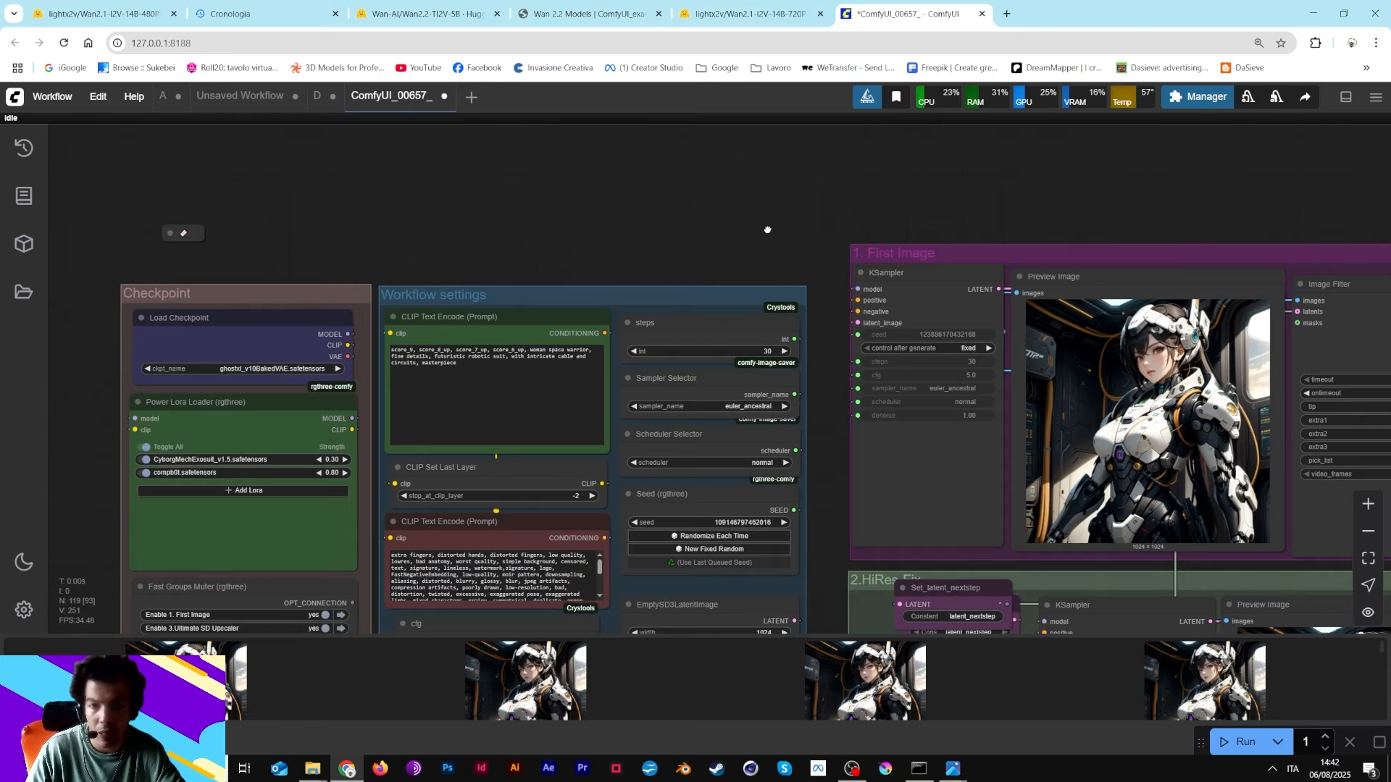
{"action": "scroll", "coordinate": [767, 230], "scroll_direction": "down", "scroll_amount": 10}
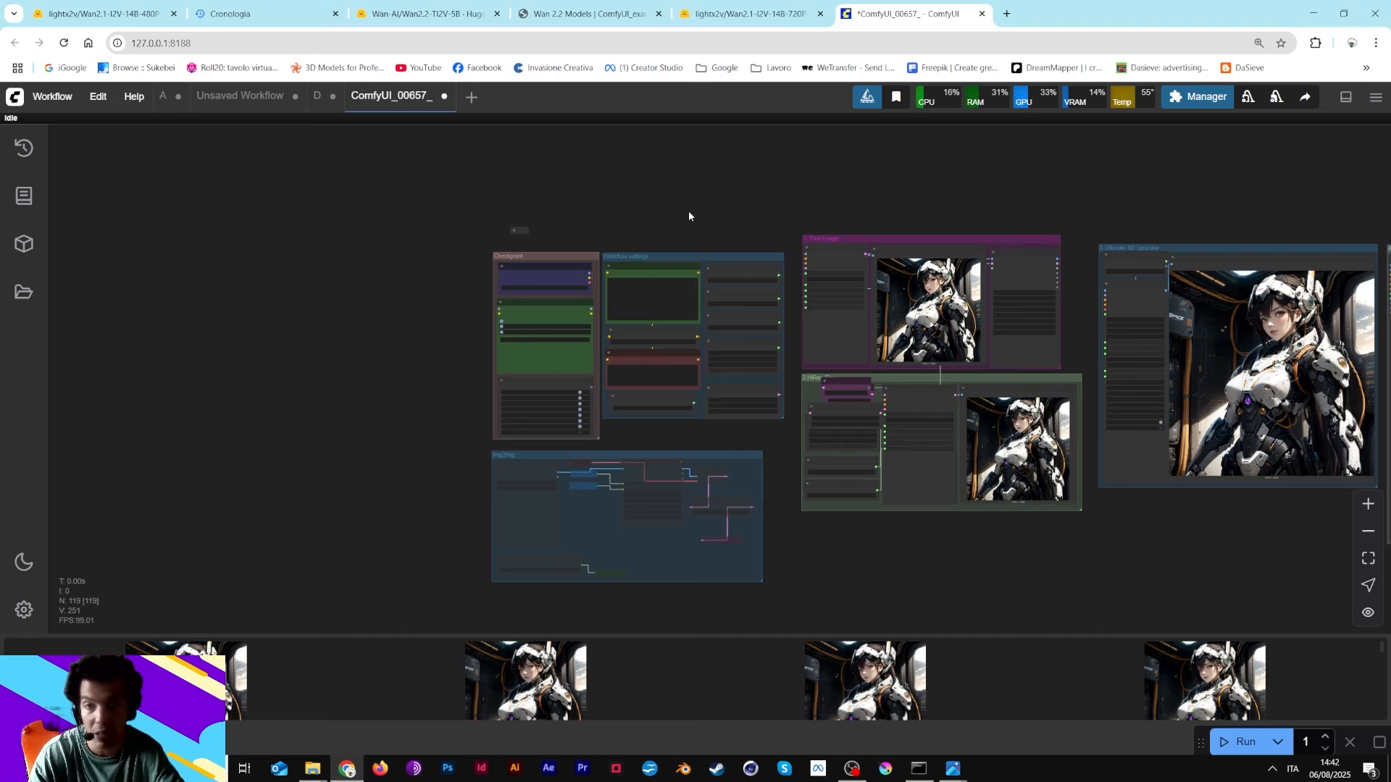
{"action": "scroll", "coordinate": [747, 211], "scroll_direction": "up", "scroll_amount": 9}
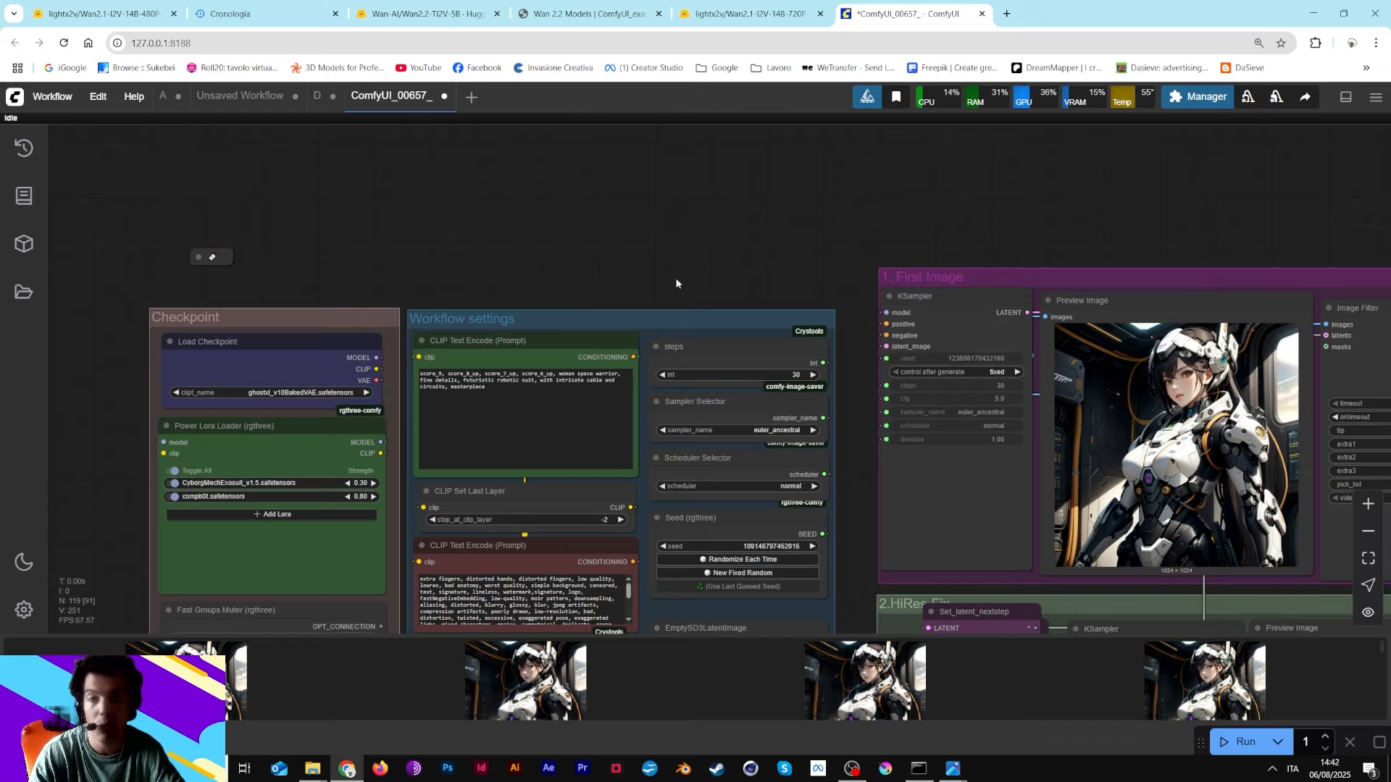
{"action": "left_click_drag", "start_coordinate": [675, 277], "coordinate": [891, 142]}
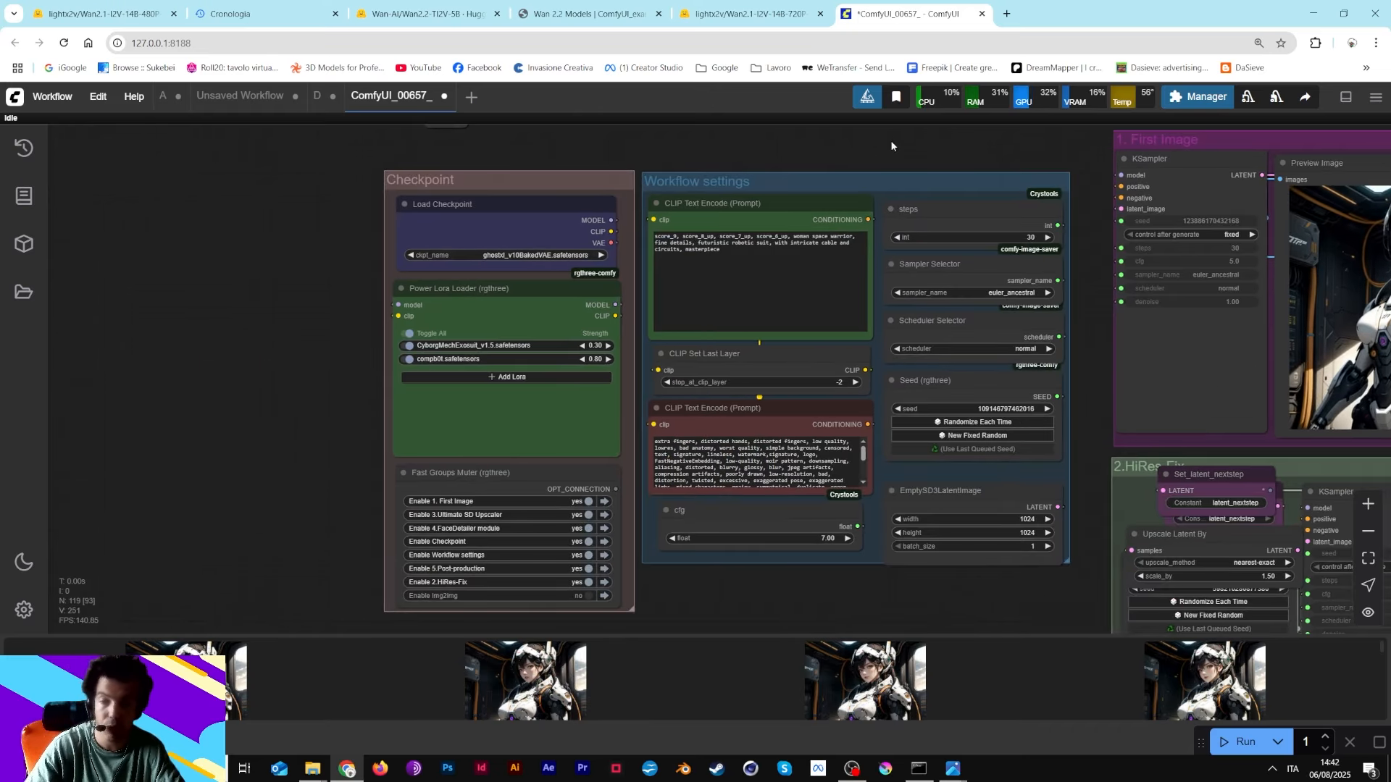
{"action": "scroll", "coordinate": [570, 198], "scroll_direction": "down", "scroll_amount": 8}
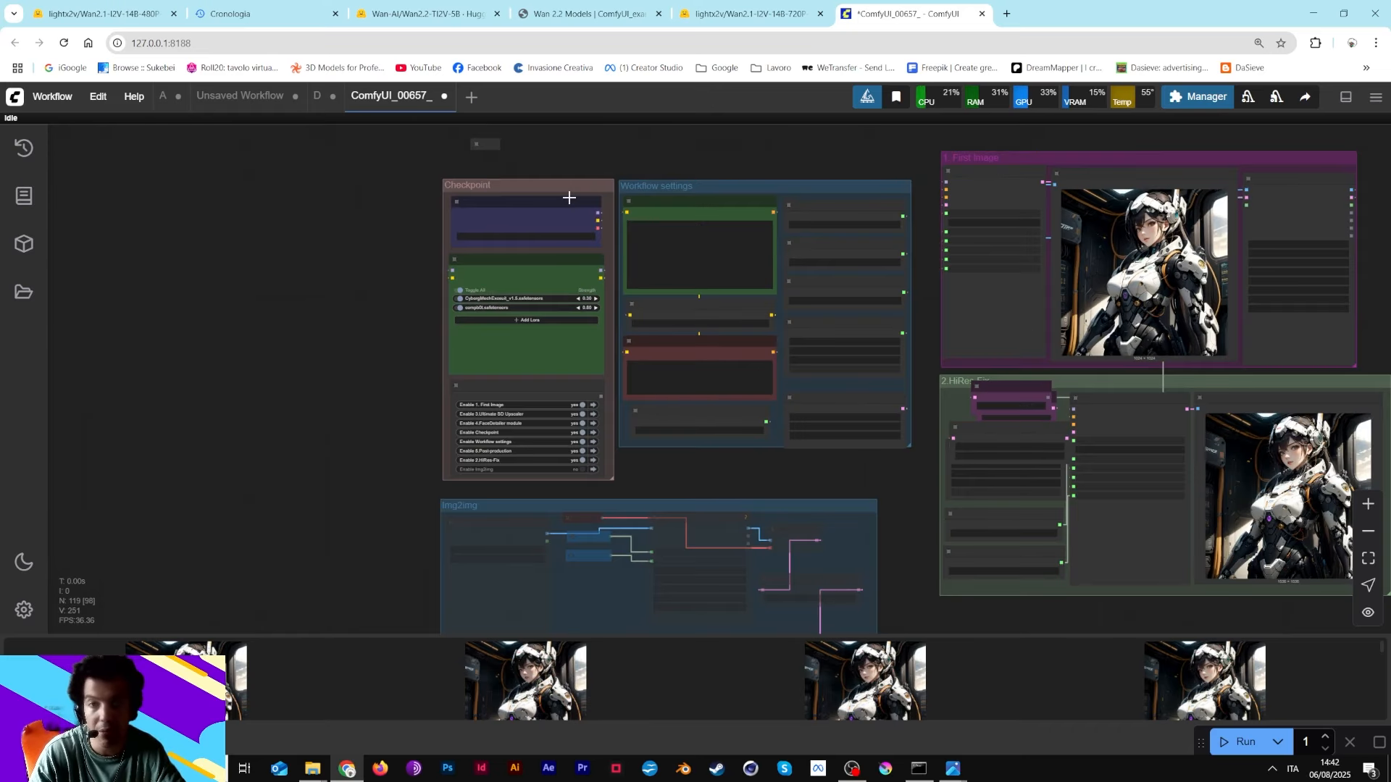
{"action": "scroll", "coordinate": [562, 326], "scroll_direction": "up", "scroll_amount": 9}
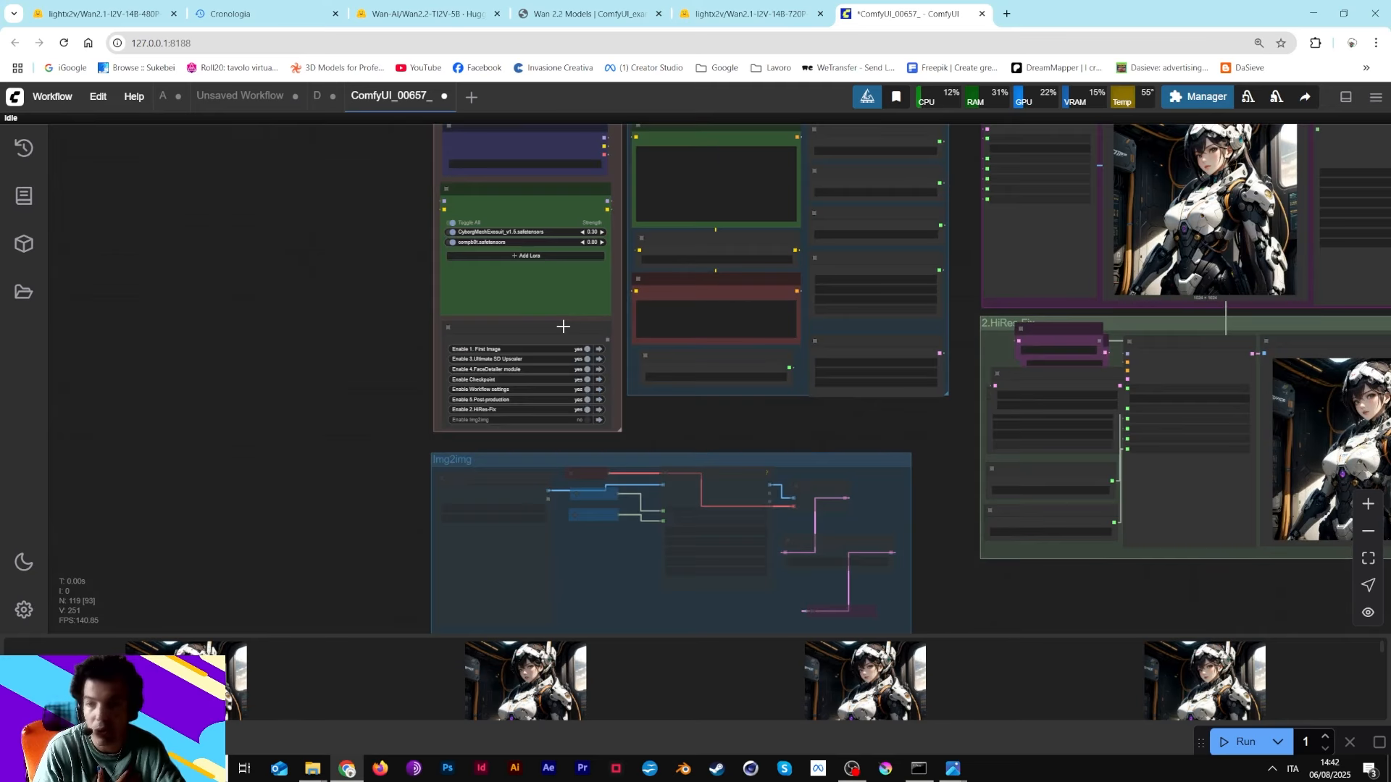
{"action": "scroll", "coordinate": [413, 379], "scroll_direction": "up", "scroll_amount": 5}
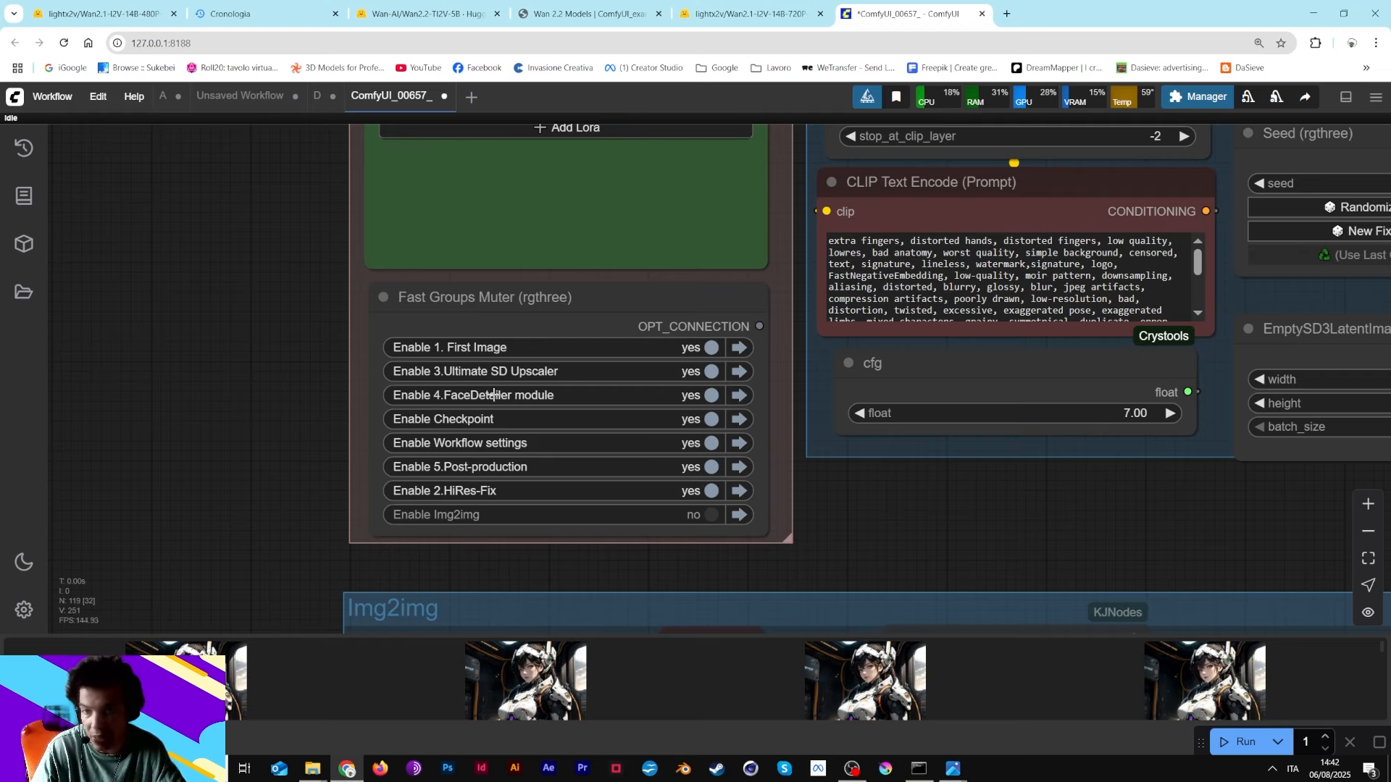
{"action": "scroll", "coordinate": [847, 409], "scroll_direction": "down", "scroll_amount": 12}
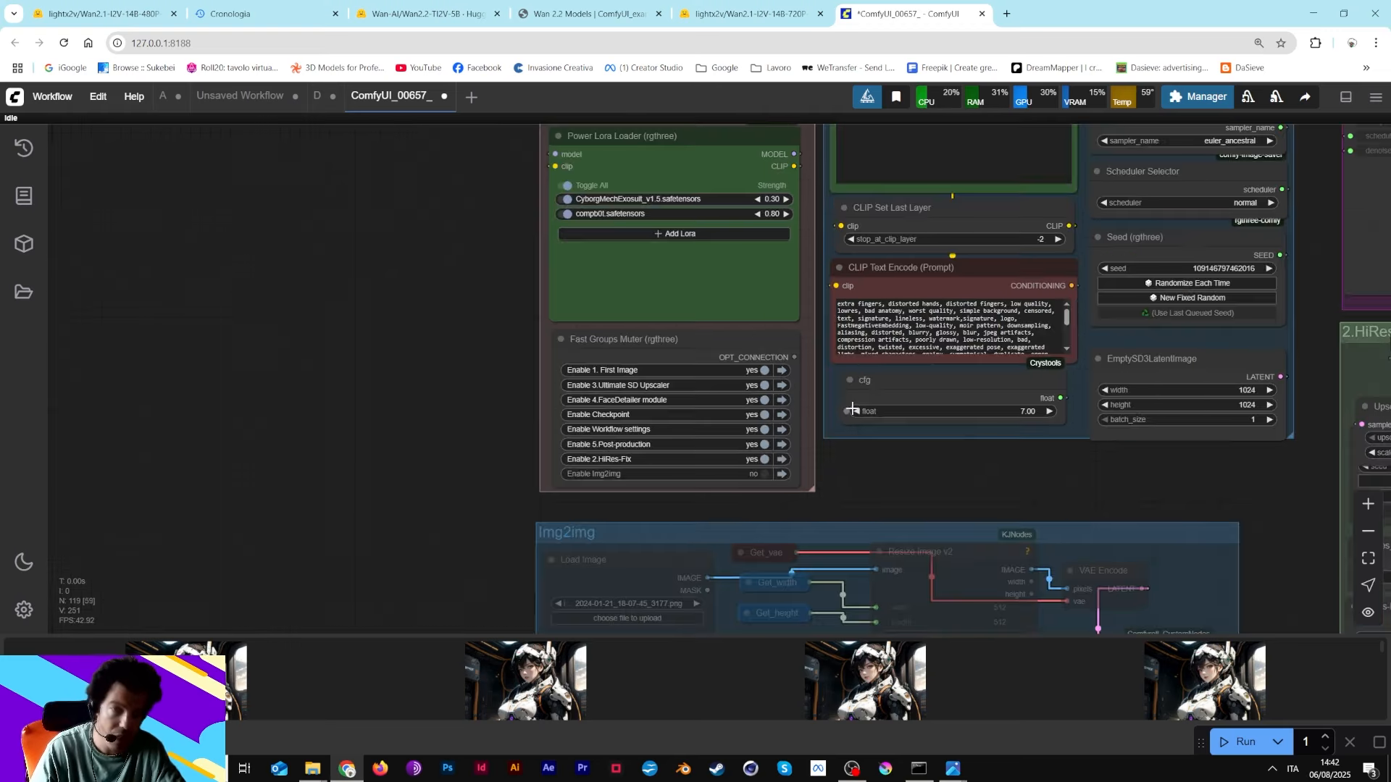
- Inspect the First Image and HiRes-Fix groups, with their KSampler settings and preview images
{"action": "left_click_drag", "start_coordinate": [993, 442], "coordinate": [584, 469]}
{"action": "scroll", "coordinate": [663, 397], "scroll_direction": "up", "scroll_amount": 10}
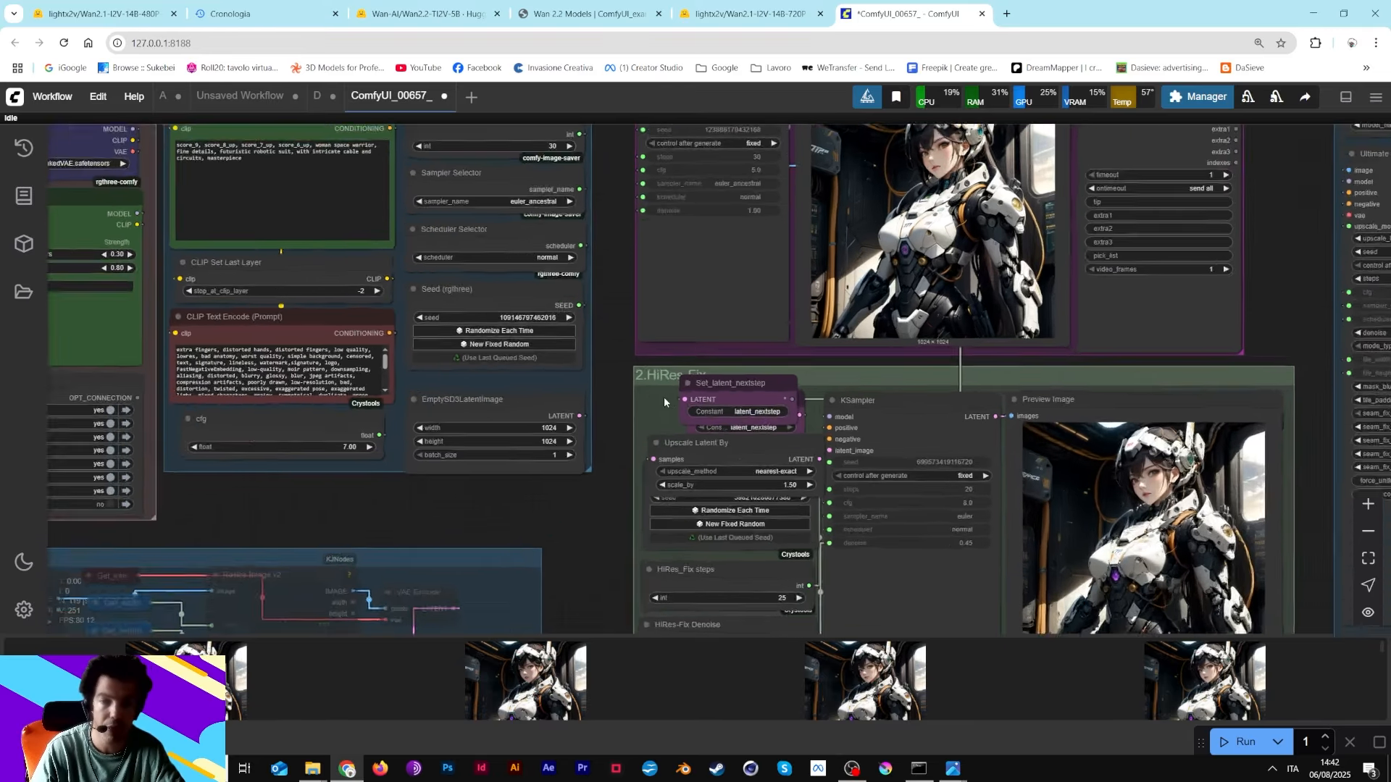
{"action": "scroll", "coordinate": [760, 464], "scroll_direction": "up", "scroll_amount": 4}
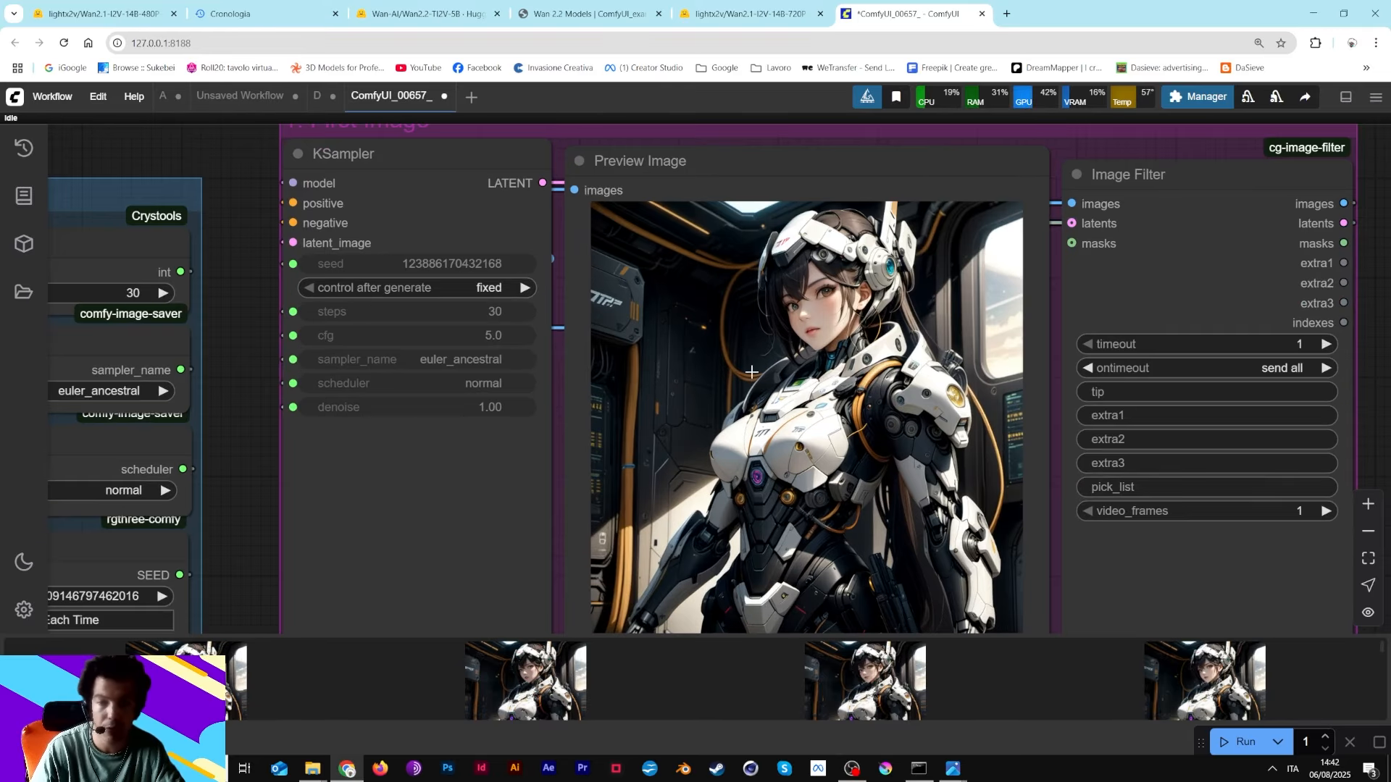
{"action": "left_click_drag", "start_coordinate": [1330, 608], "coordinate": [1062, 154]}
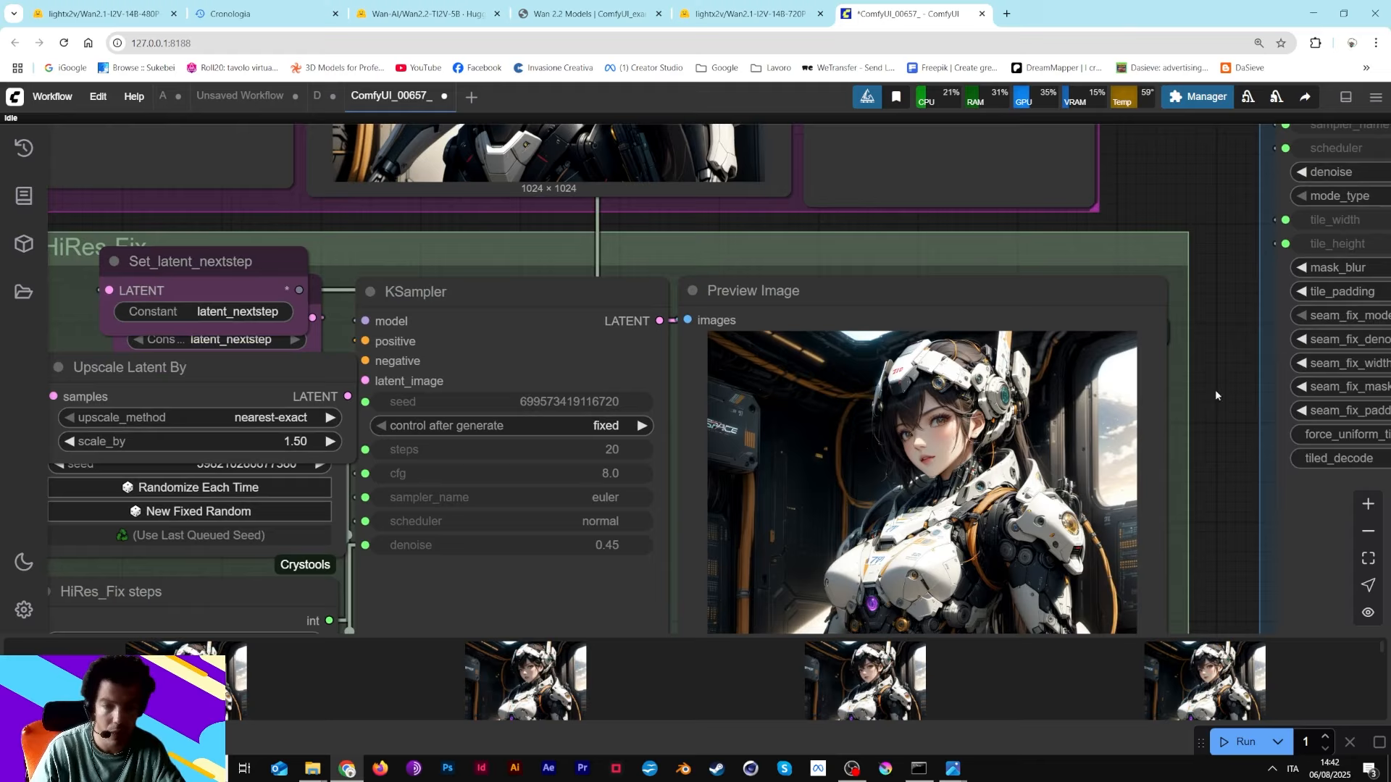
{"action": "left_click_drag", "start_coordinate": [1241, 428], "coordinate": [1164, 221]}
{"action": "scroll", "coordinate": [1074, 287], "scroll_direction": "down", "scroll_amount": 5}
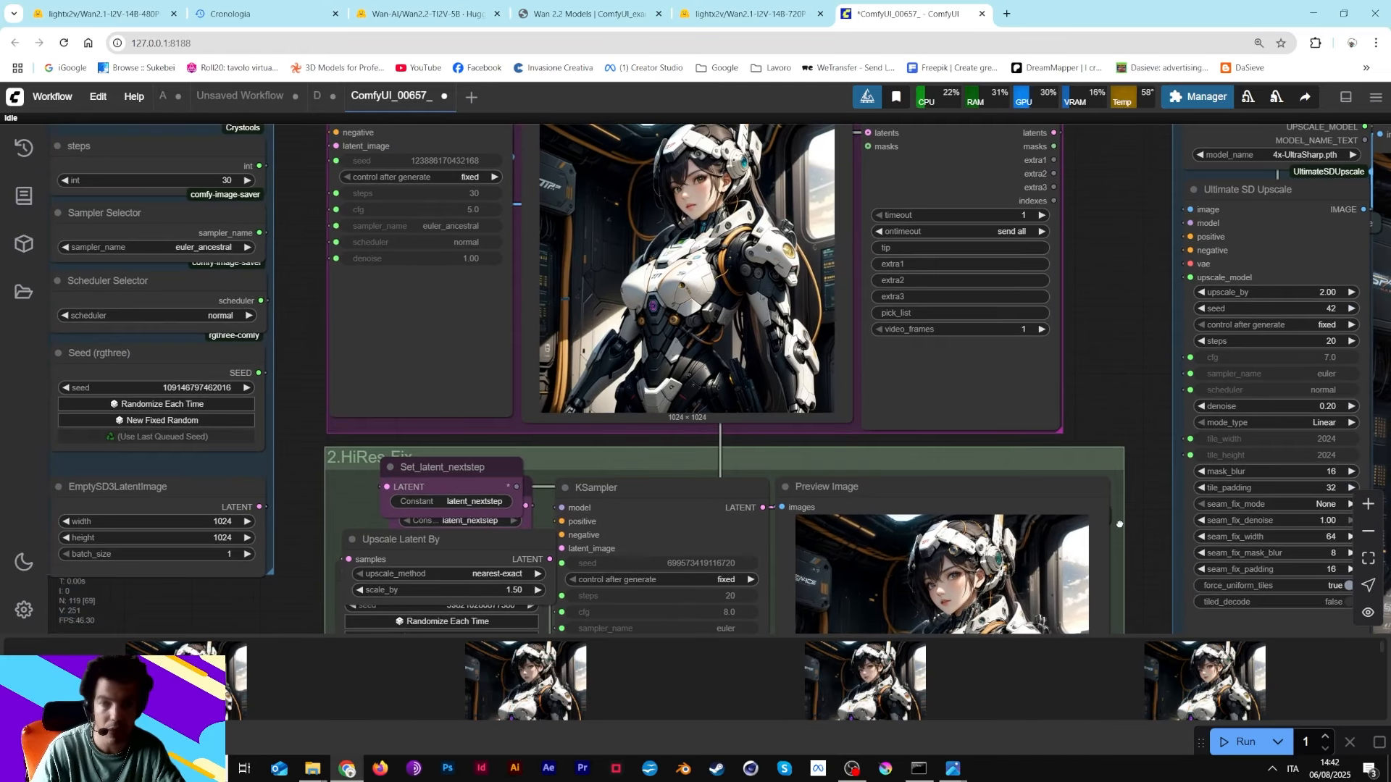
{"action": "left_click_drag", "start_coordinate": [1120, 524], "coordinate": [1102, 420]}
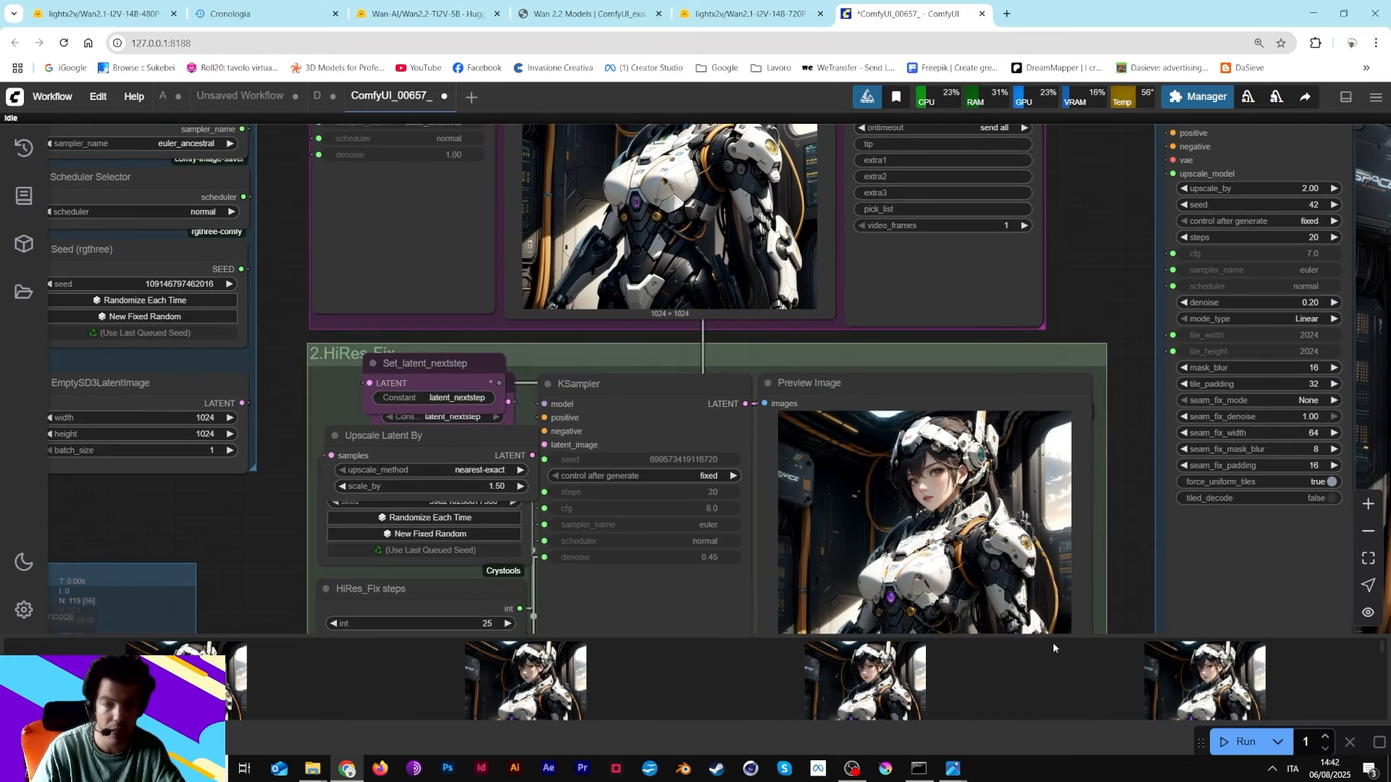
- Look over the Ultimate SD Upscaler, FaceDetailer and Post-production groups, viewing the FaceDetailer preview up close
{"action": "left_click_drag", "start_coordinate": [1142, 352], "coordinate": [716, 472]}
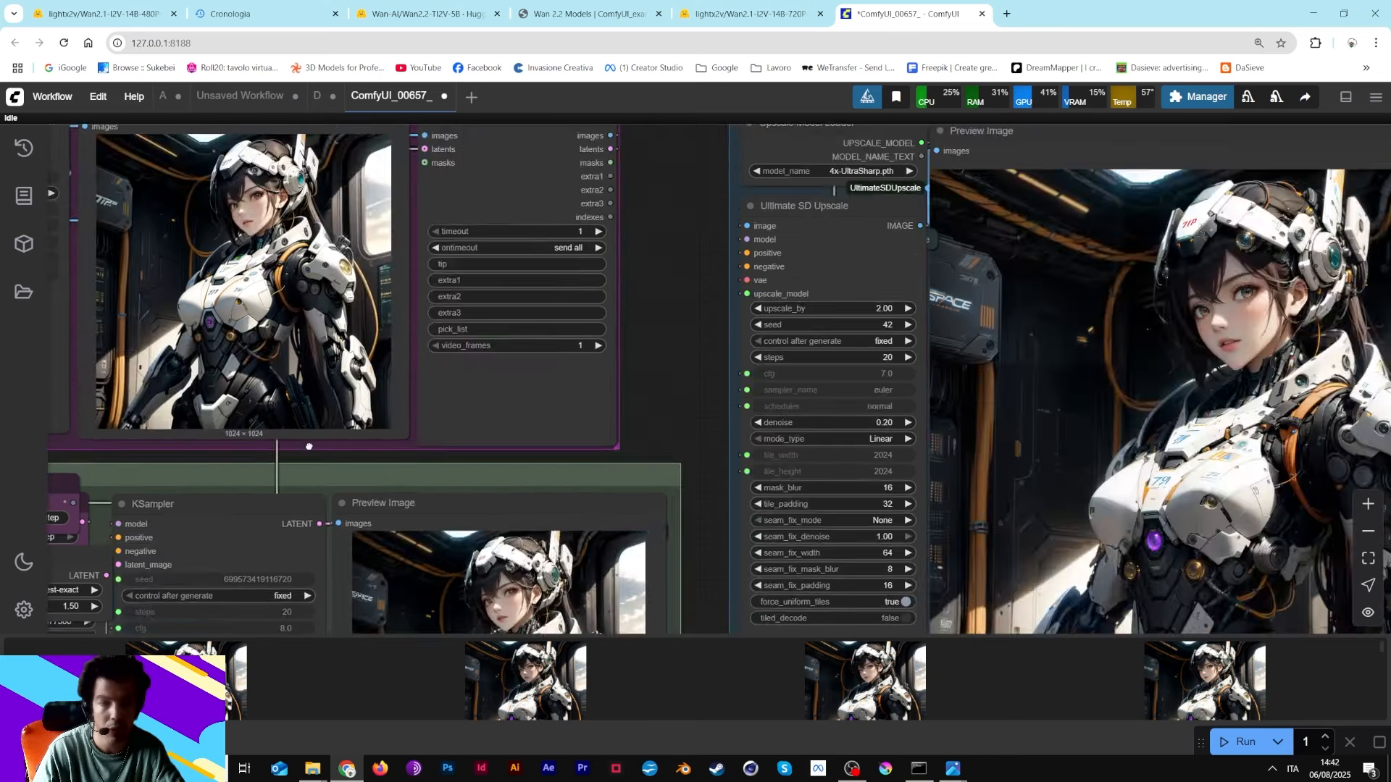
{"action": "left_click_drag", "start_coordinate": [712, 369], "coordinate": [309, 446]}
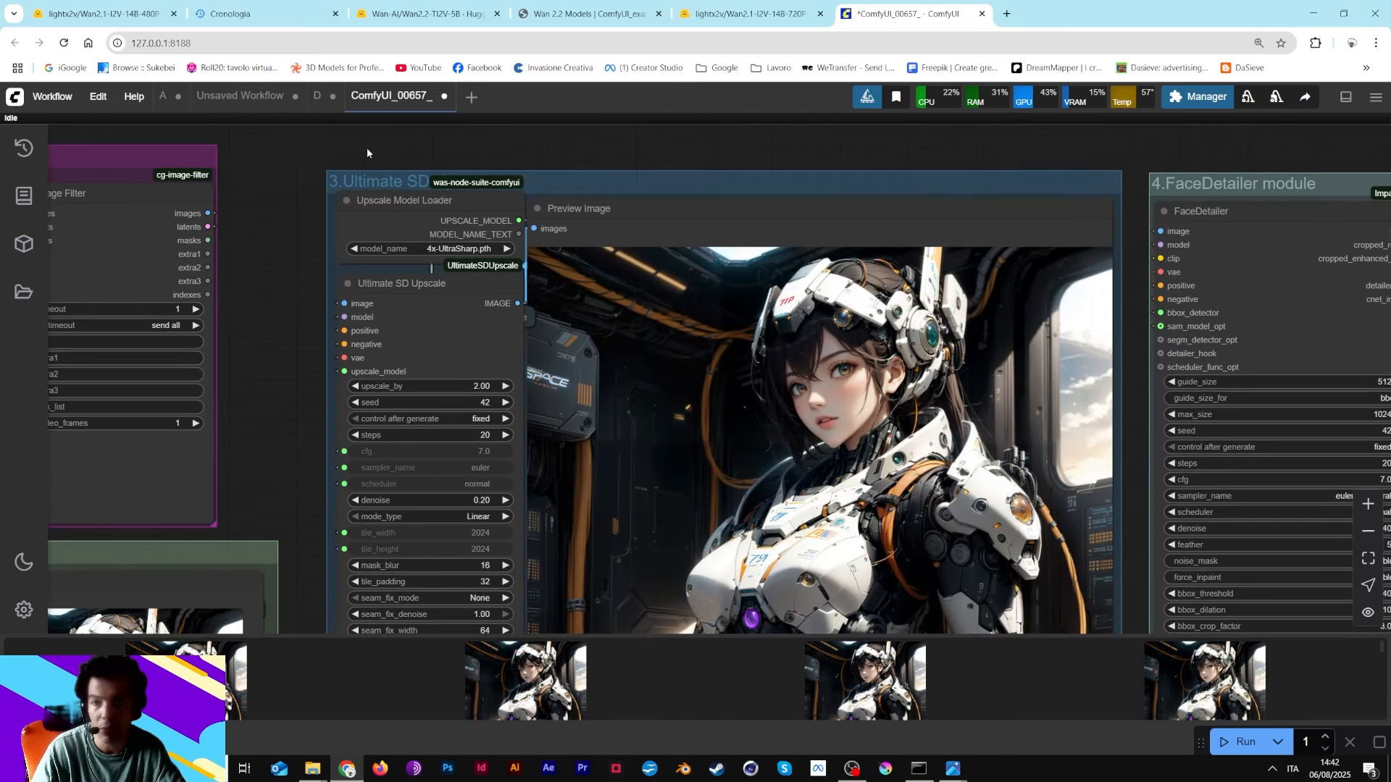
{"action": "left_click_drag", "start_coordinate": [965, 146], "coordinate": [50, 132]}
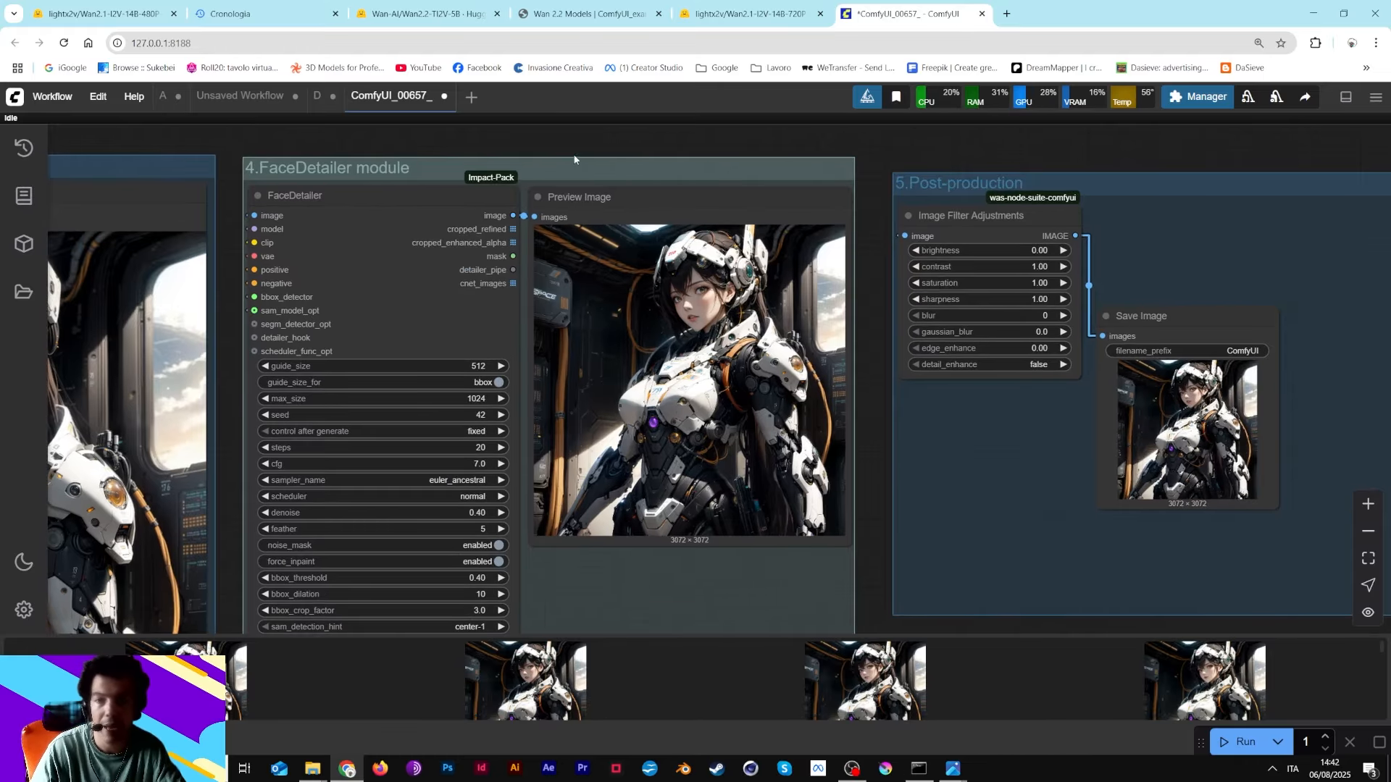
{"action": "left_click_drag", "start_coordinate": [574, 159], "coordinate": [747, 122]}
{"action": "scroll", "coordinate": [830, 271], "scroll_direction": "up", "scroll_amount": 10}
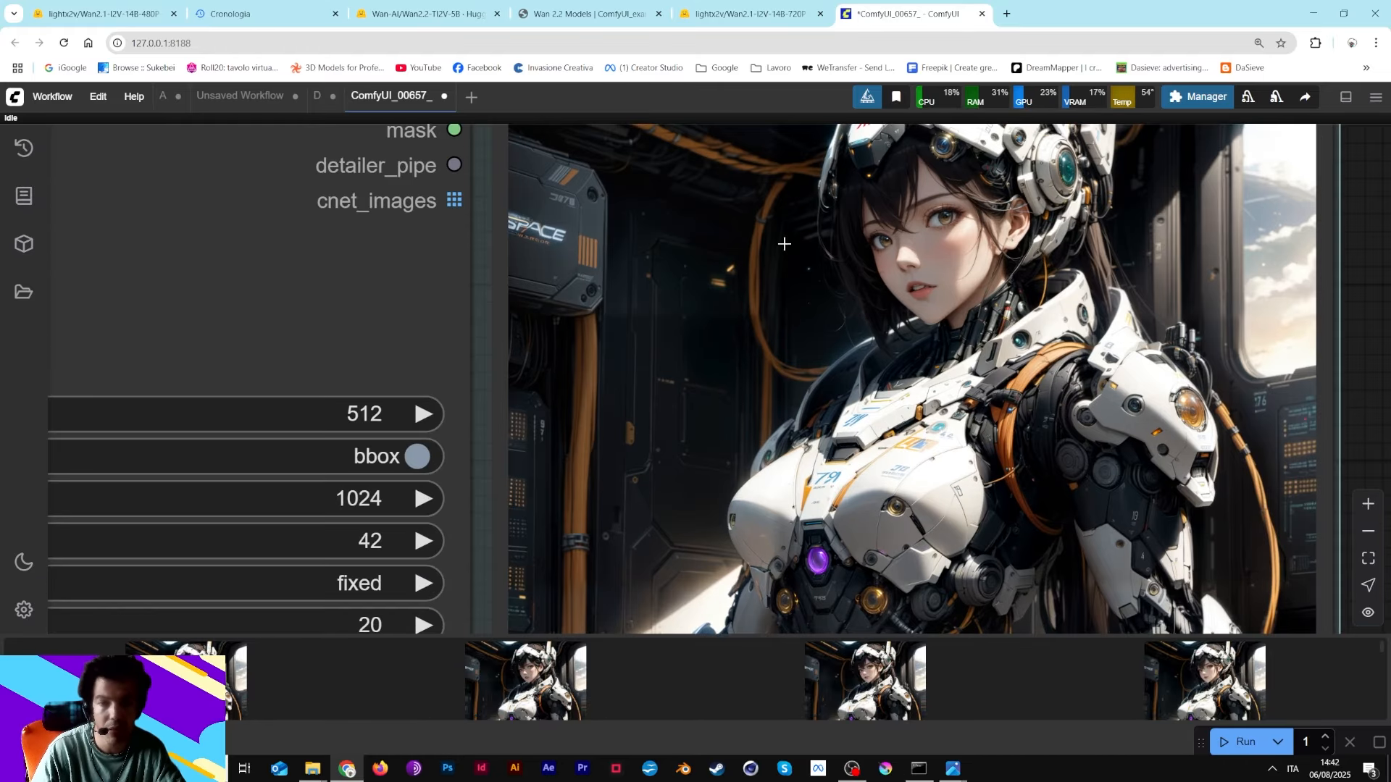
{"action": "scroll", "coordinate": [886, 319], "scroll_direction": "down", "scroll_amount": 9}
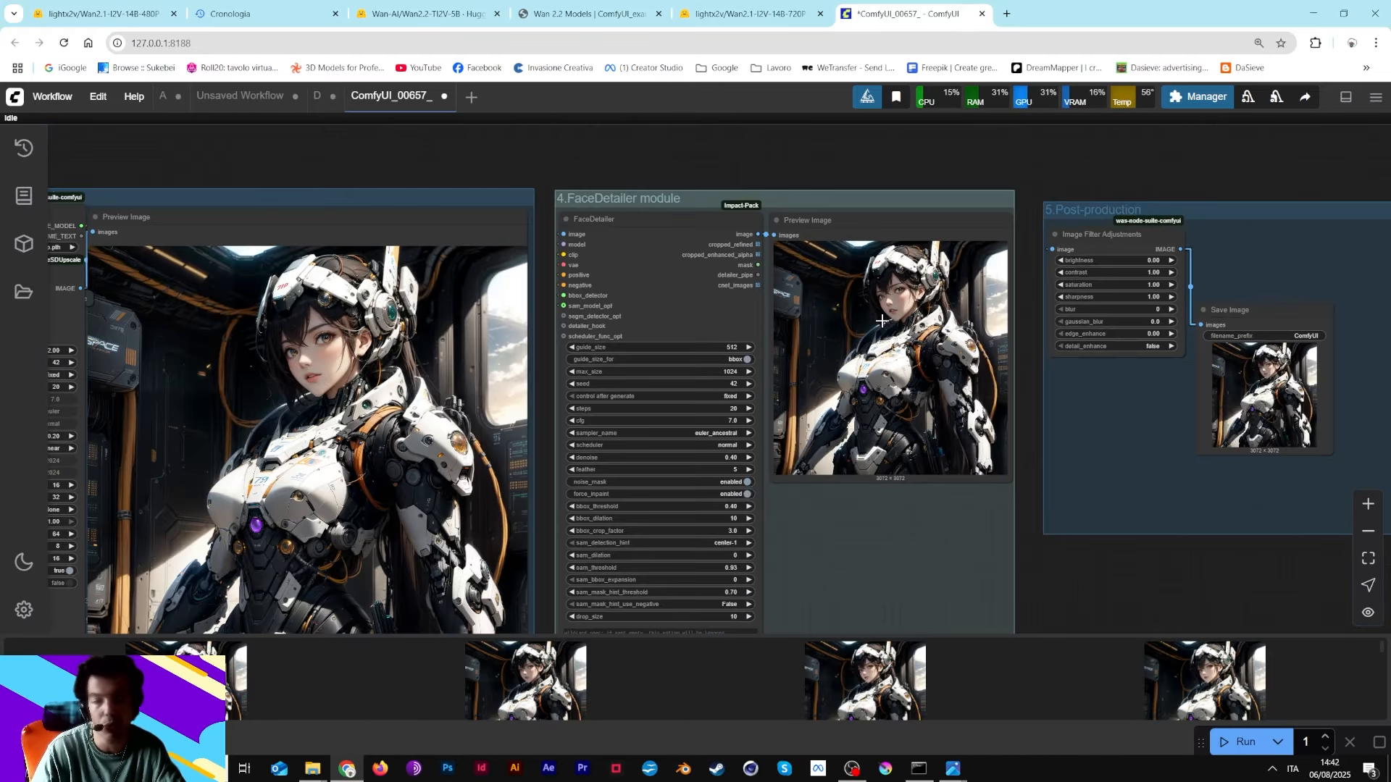
{"action": "left_click_drag", "start_coordinate": [1149, 184], "coordinate": [789, 211]}
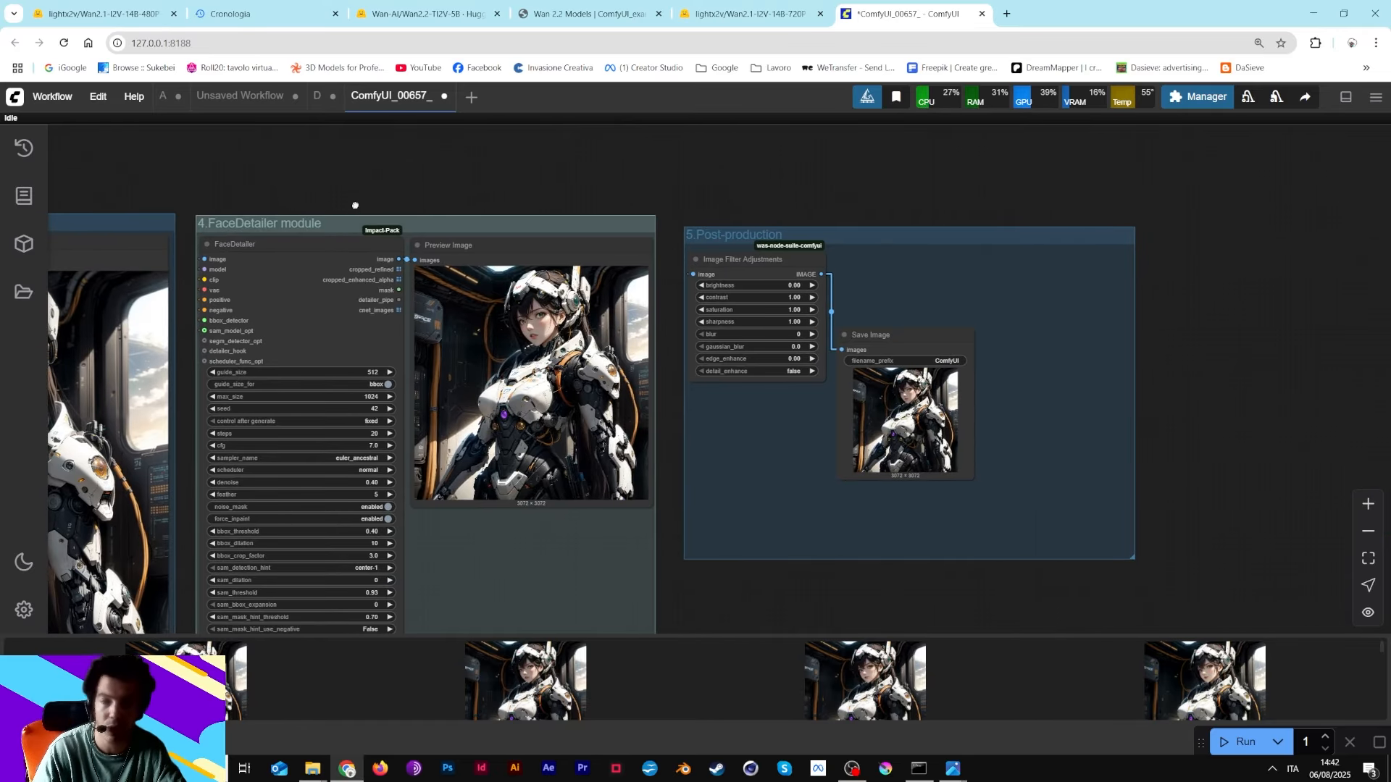
{"action": "left_click_drag", "start_coordinate": [355, 205], "coordinate": [1159, 178]}
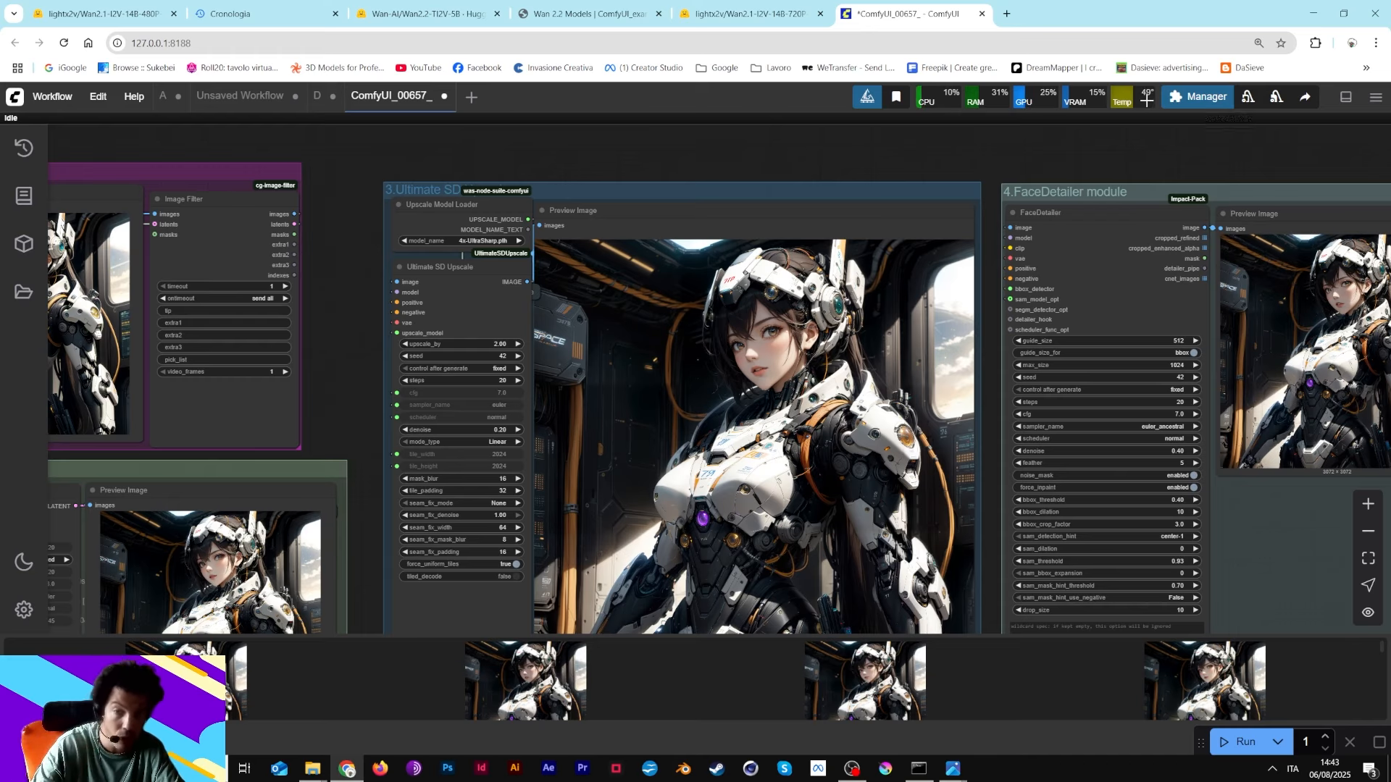
- Open the Model Manager from ComfyUI Manager to view the external models list, and go back
{"action": "left_click", "coordinate": [1199, 96]}
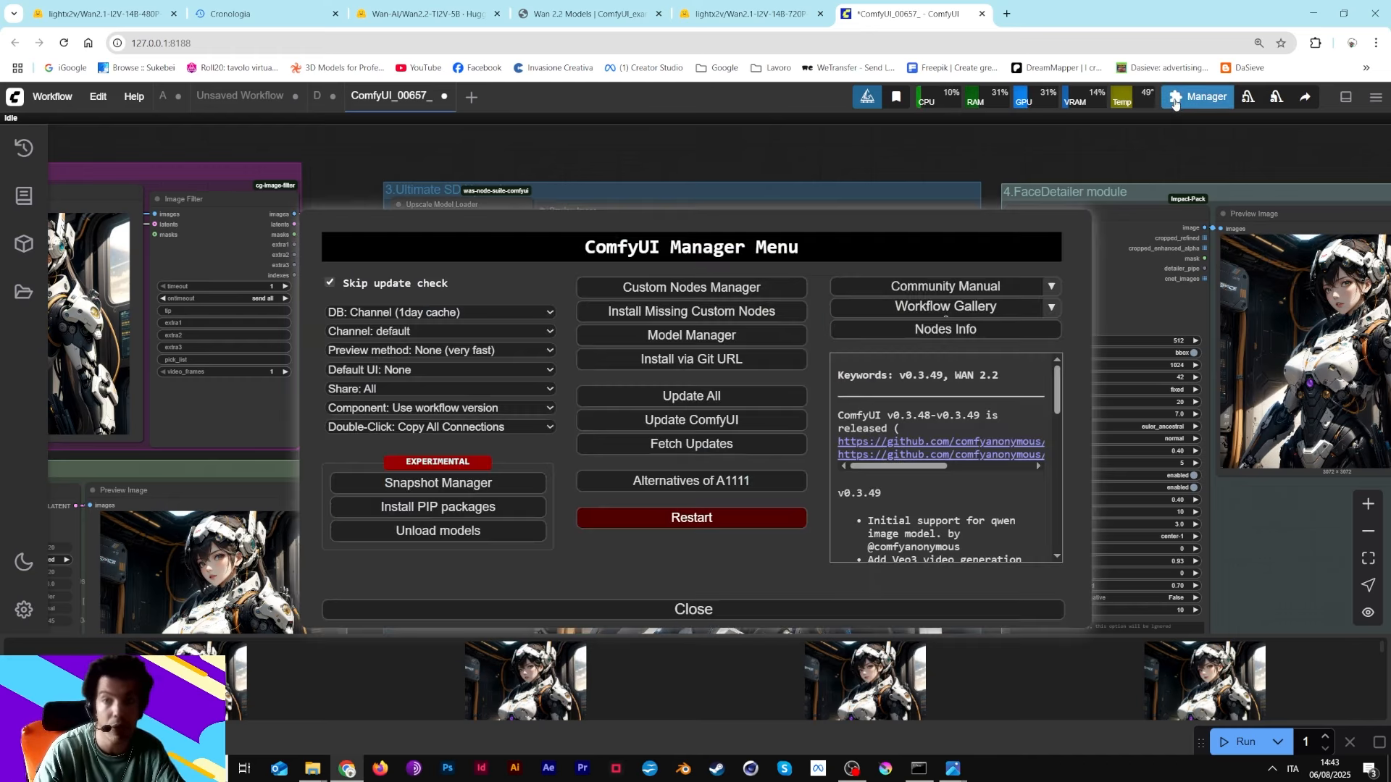
{"action": "left_click", "coordinate": [712, 337]}
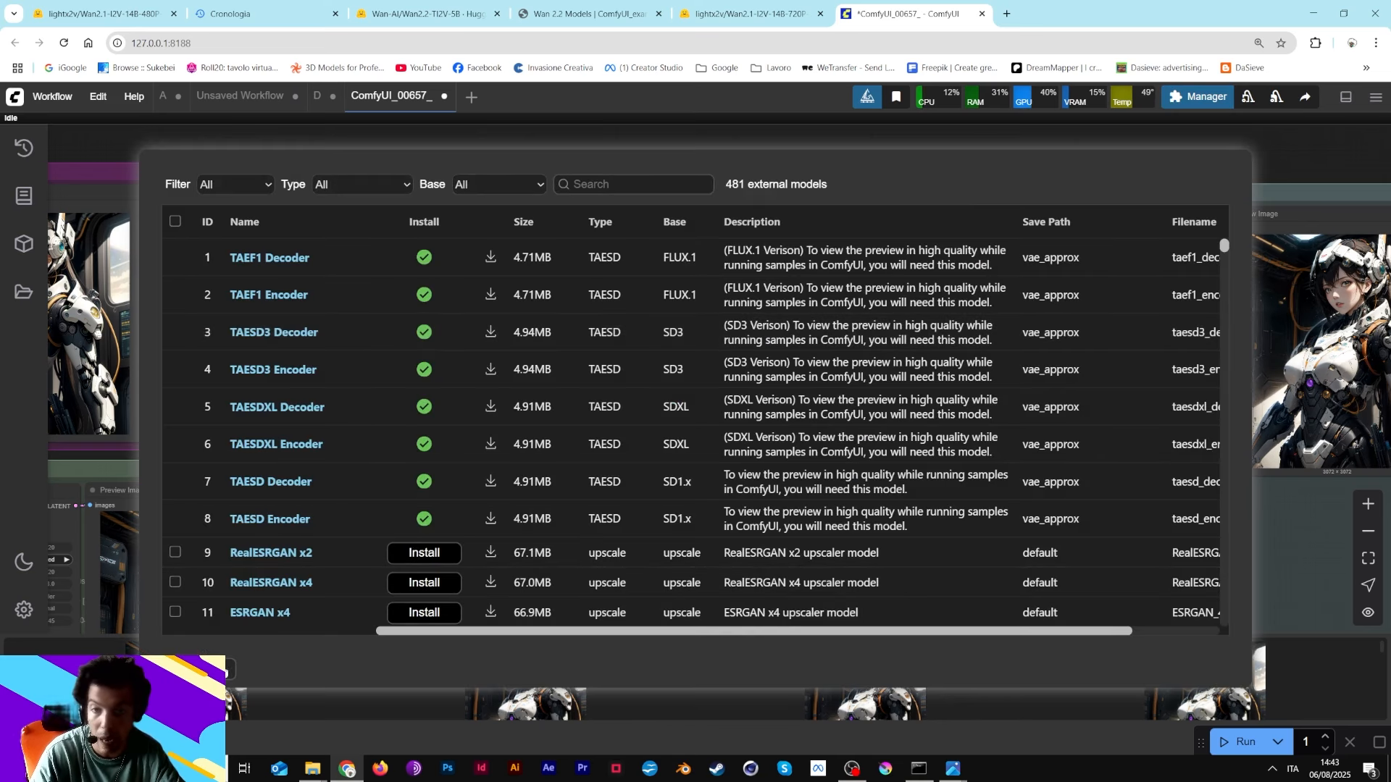
{"action": "left_click", "coordinate": [210, 669]}
- Search the Custom Nodes Manager for "imp" to look up the Impact packs, and close ComfyUI Manager
{"action": "left_click", "coordinate": [747, 287]}
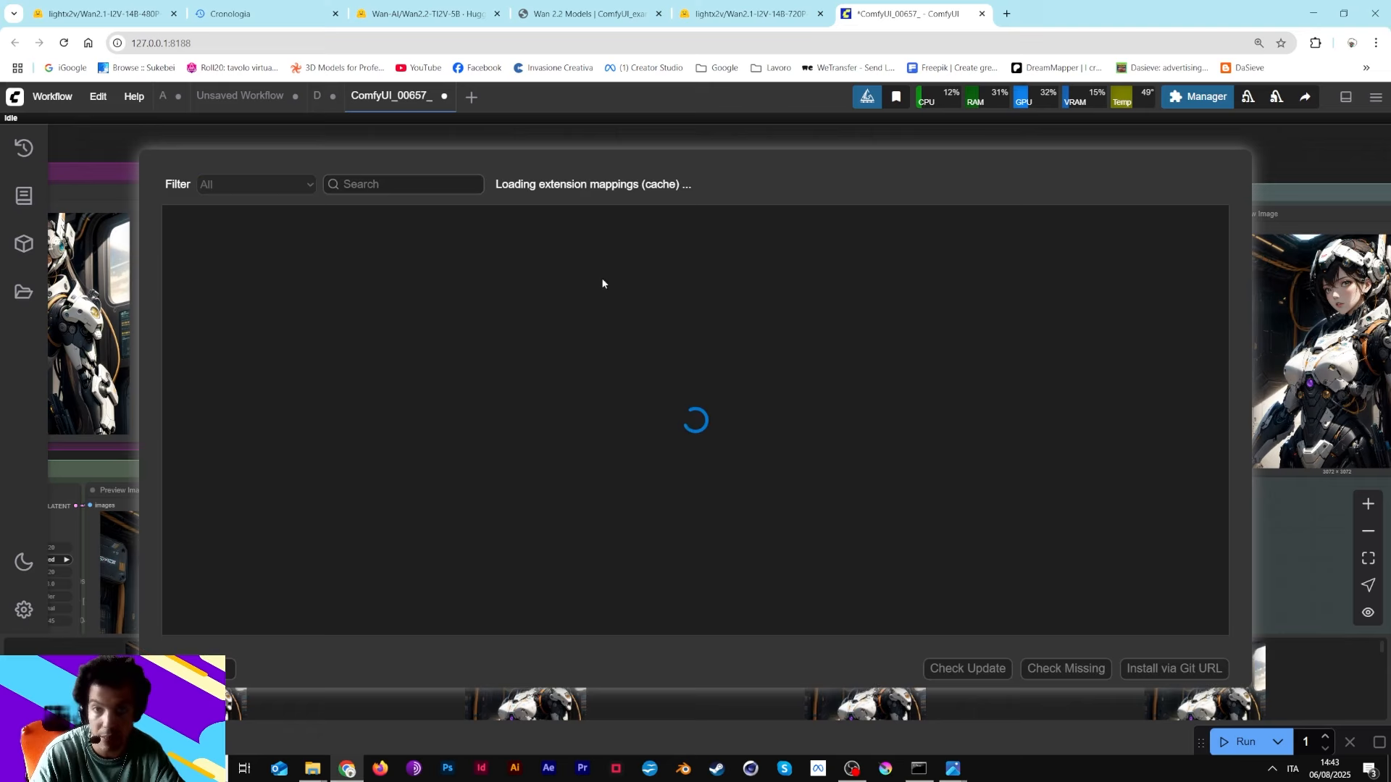
{"action": "left_click", "coordinate": [370, 185]}
{"action": "type", "text": "imp"}
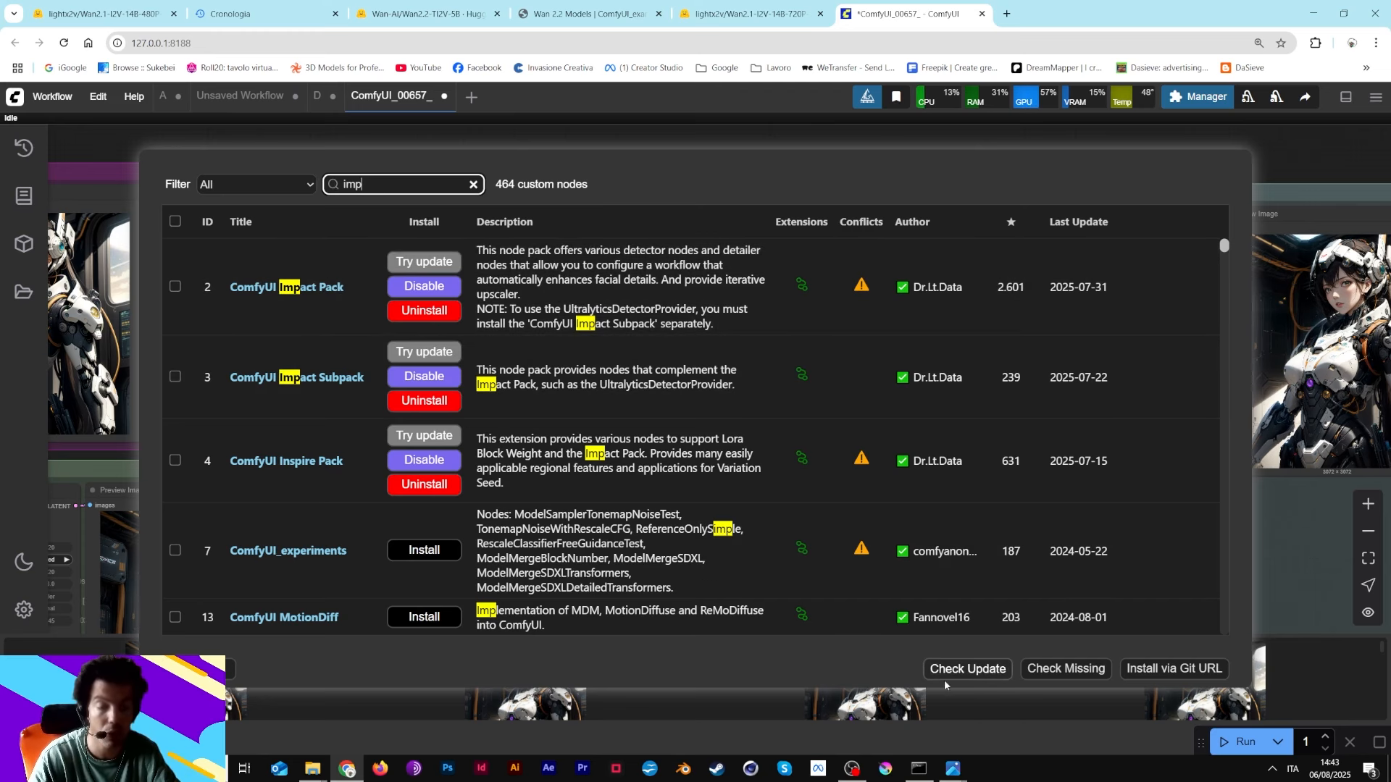
{"action": "left_click", "coordinate": [227, 667]}
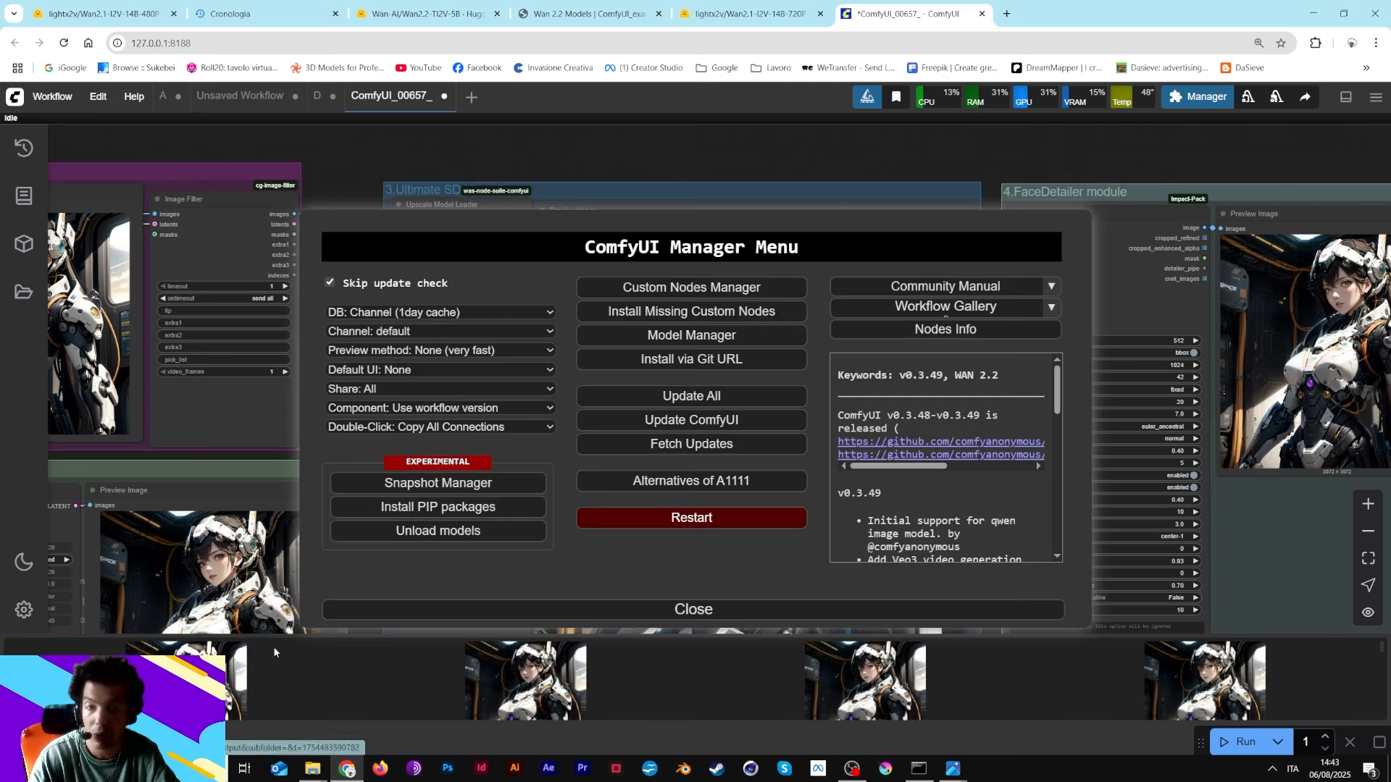
{"action": "left_click", "coordinate": [709, 610]}
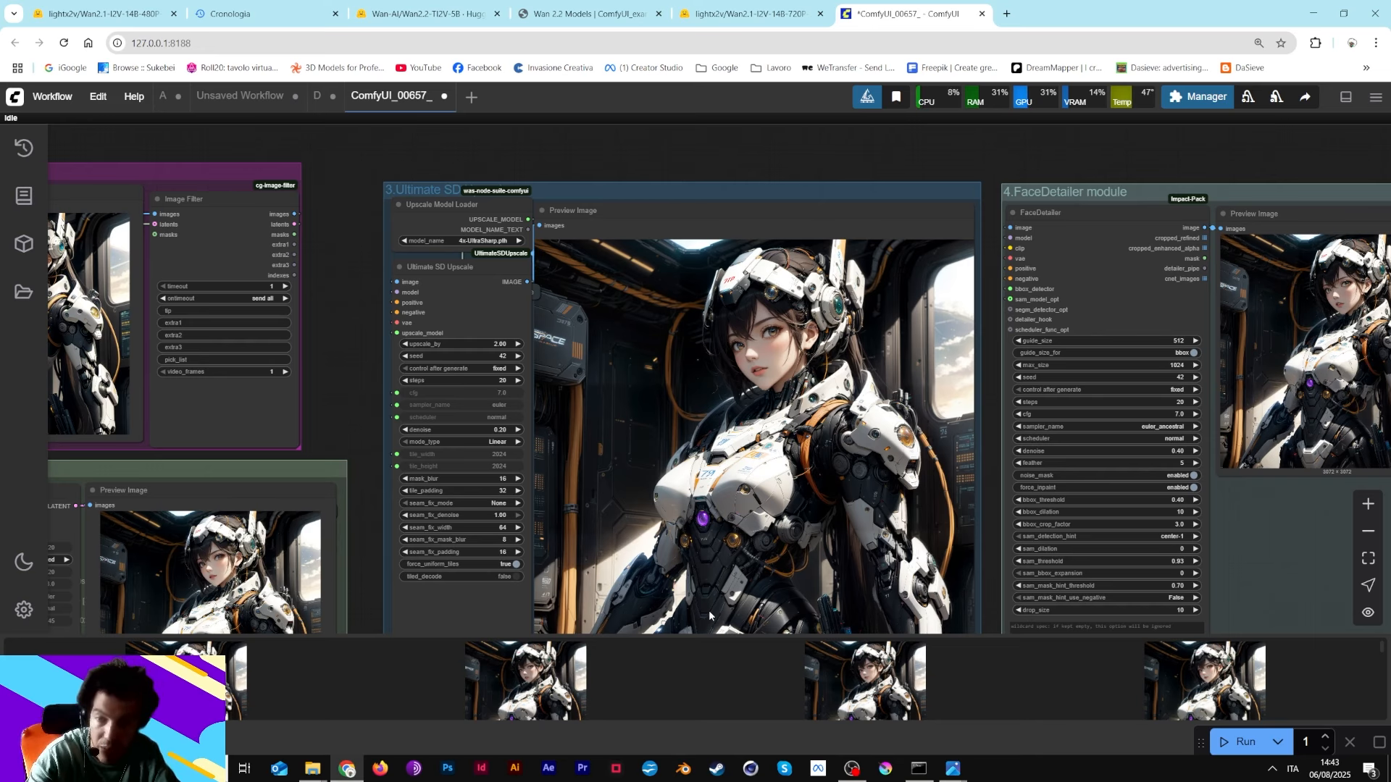
- Review the workflow's stages again, from the Checkpoint, Img2img and HiRes-Fix groups through to the FaceDetailer module
{"action": "scroll", "coordinate": [709, 610], "scroll_direction": "up", "scroll_amount": 8}
{"action": "scroll", "coordinate": [620, 380], "scroll_direction": "down", "scroll_amount": 10}
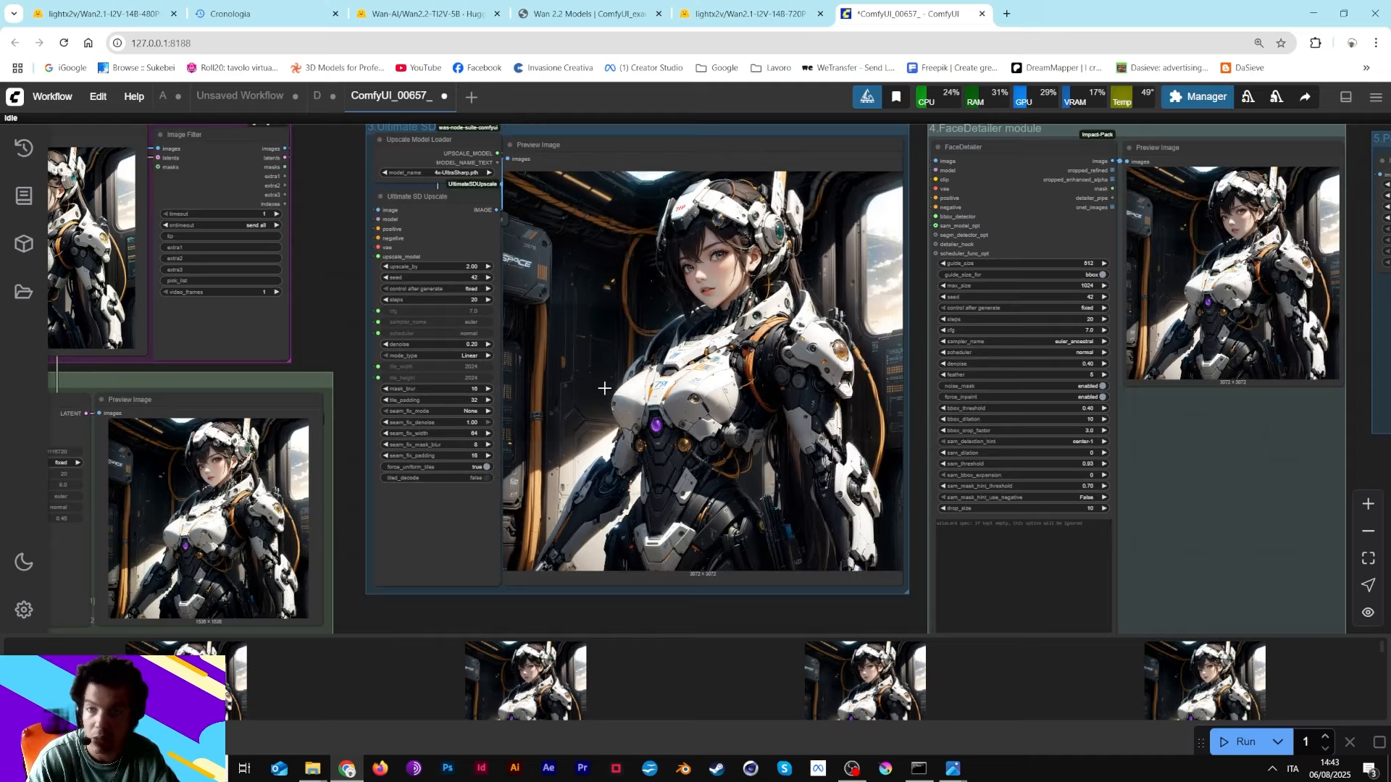
{"action": "left_click_drag", "start_coordinate": [252, 426], "coordinate": [621, 407]}
{"action": "scroll", "coordinate": [620, 411], "scroll_direction": "up", "scroll_amount": 6}
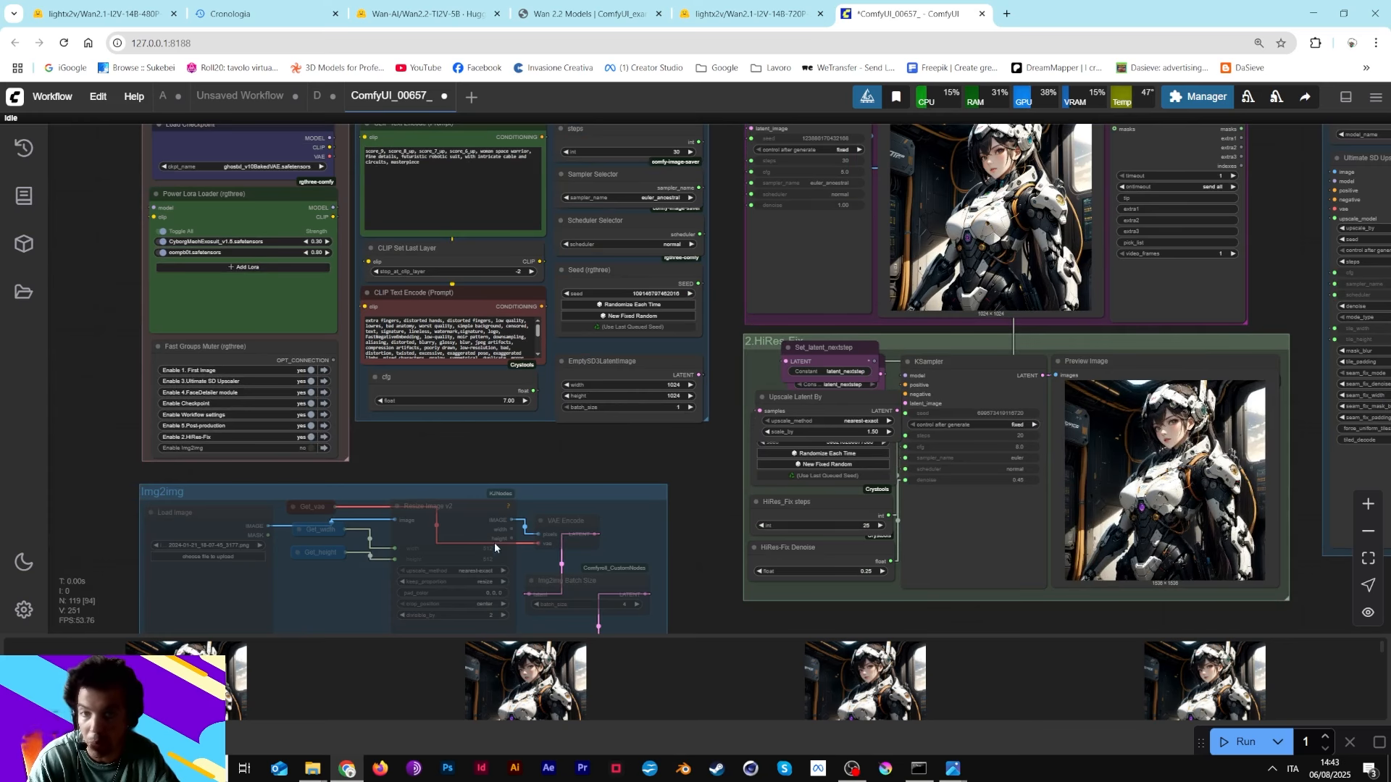
{"action": "left_click_drag", "start_coordinate": [750, 455], "coordinate": [369, 548]}
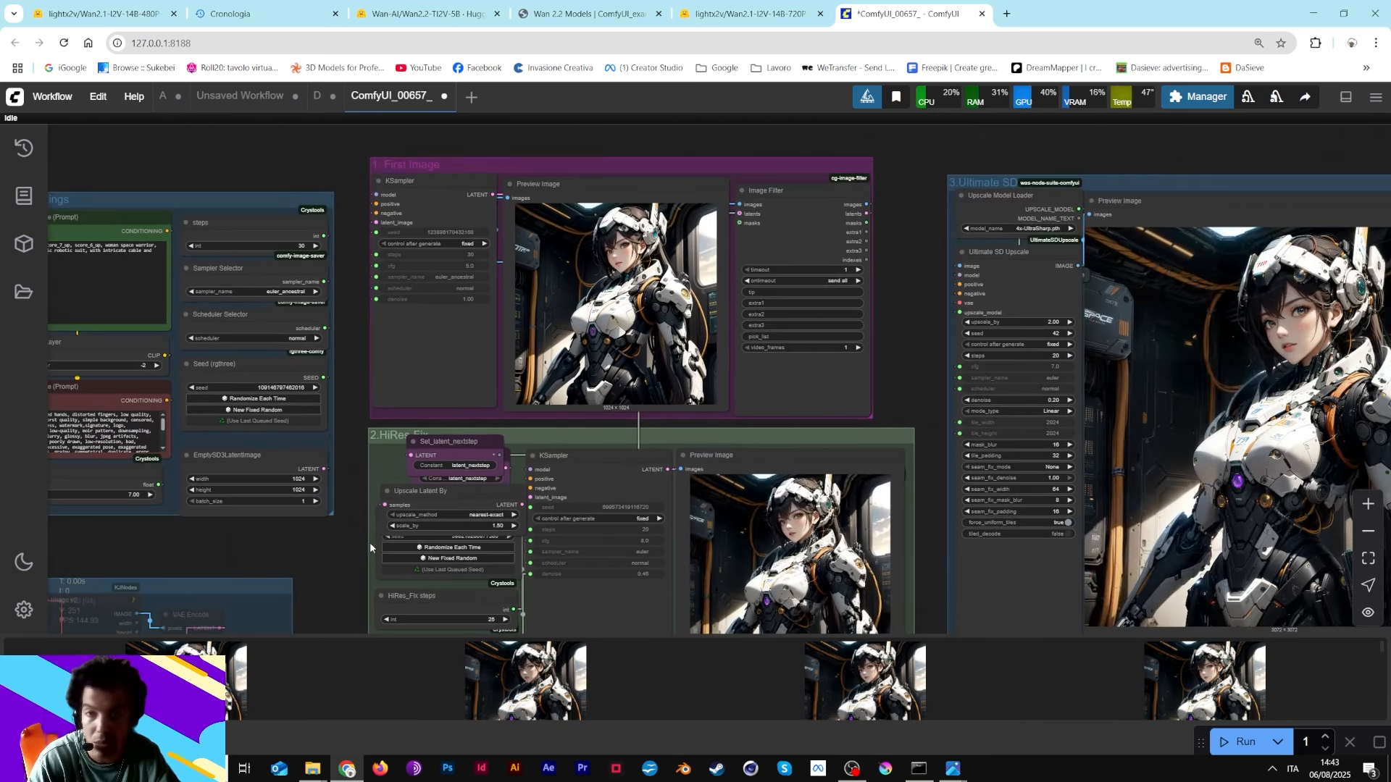
{"action": "left_click_drag", "start_coordinate": [896, 382], "coordinate": [186, 371]}
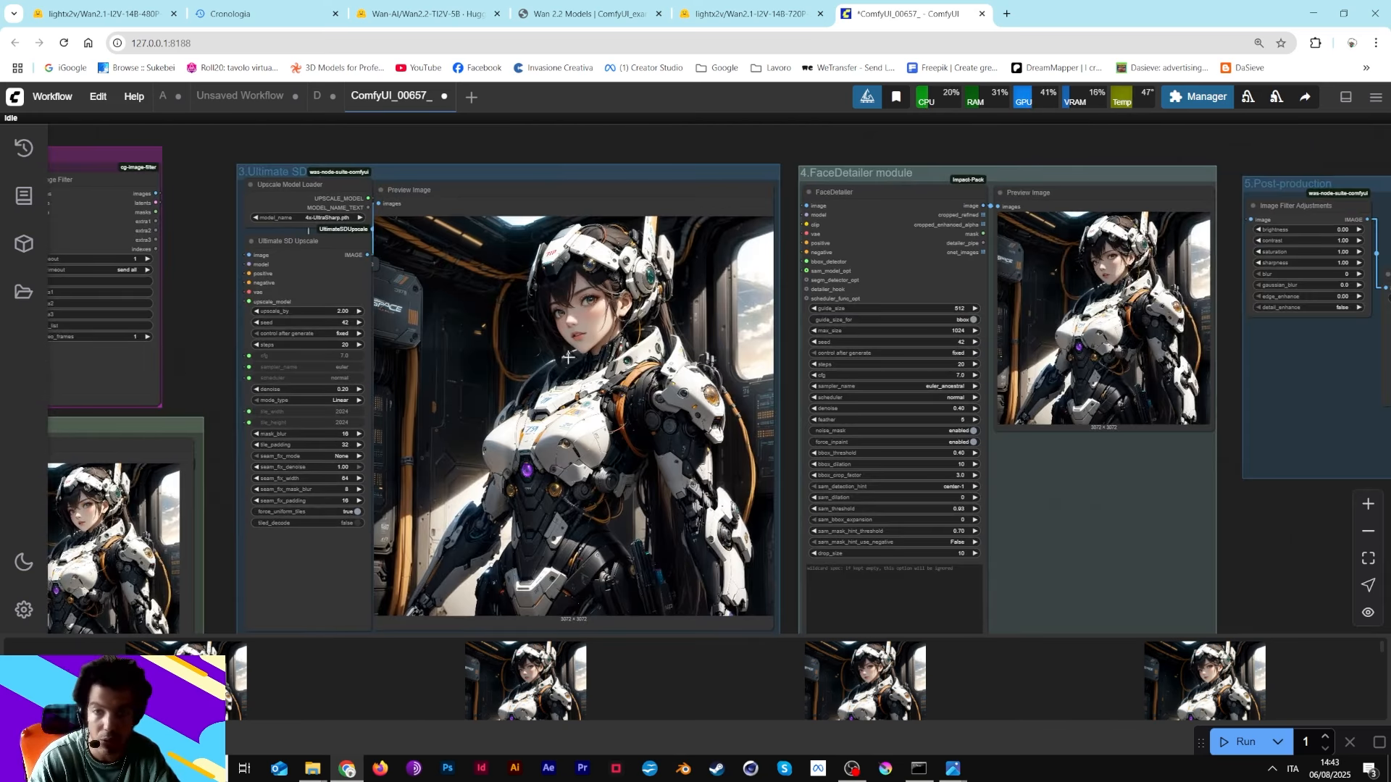
- Compare the Ultimate SD Upscaler and FaceDetailer preview images up close, and check the FaceDetailer parameters
{"action": "scroll", "coordinate": [1213, 538], "scroll_direction": "up", "scroll_amount": 10}
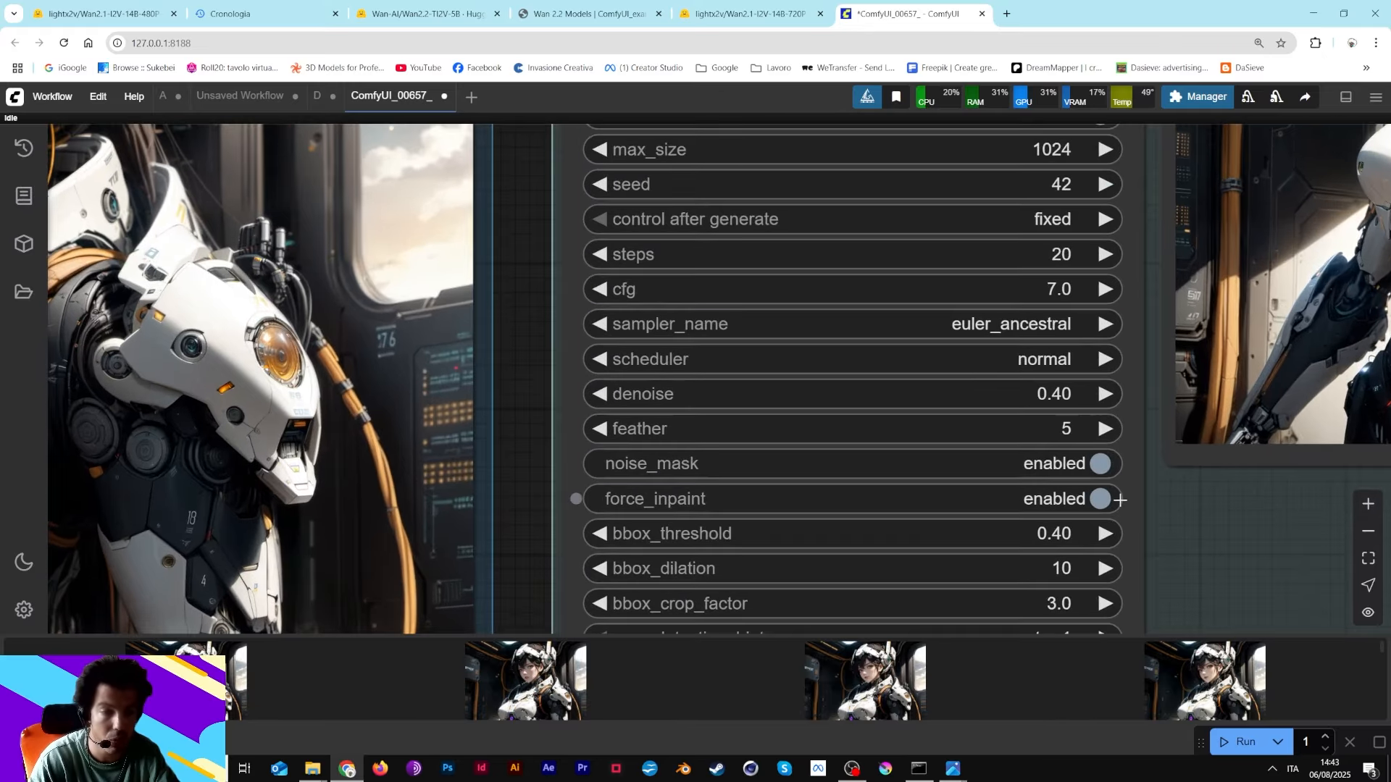
{"action": "scroll", "coordinate": [1122, 498], "scroll_direction": "down", "scroll_amount": 4}
{"action": "scroll", "coordinate": [1130, 510], "scroll_direction": "up", "scroll_amount": 11}
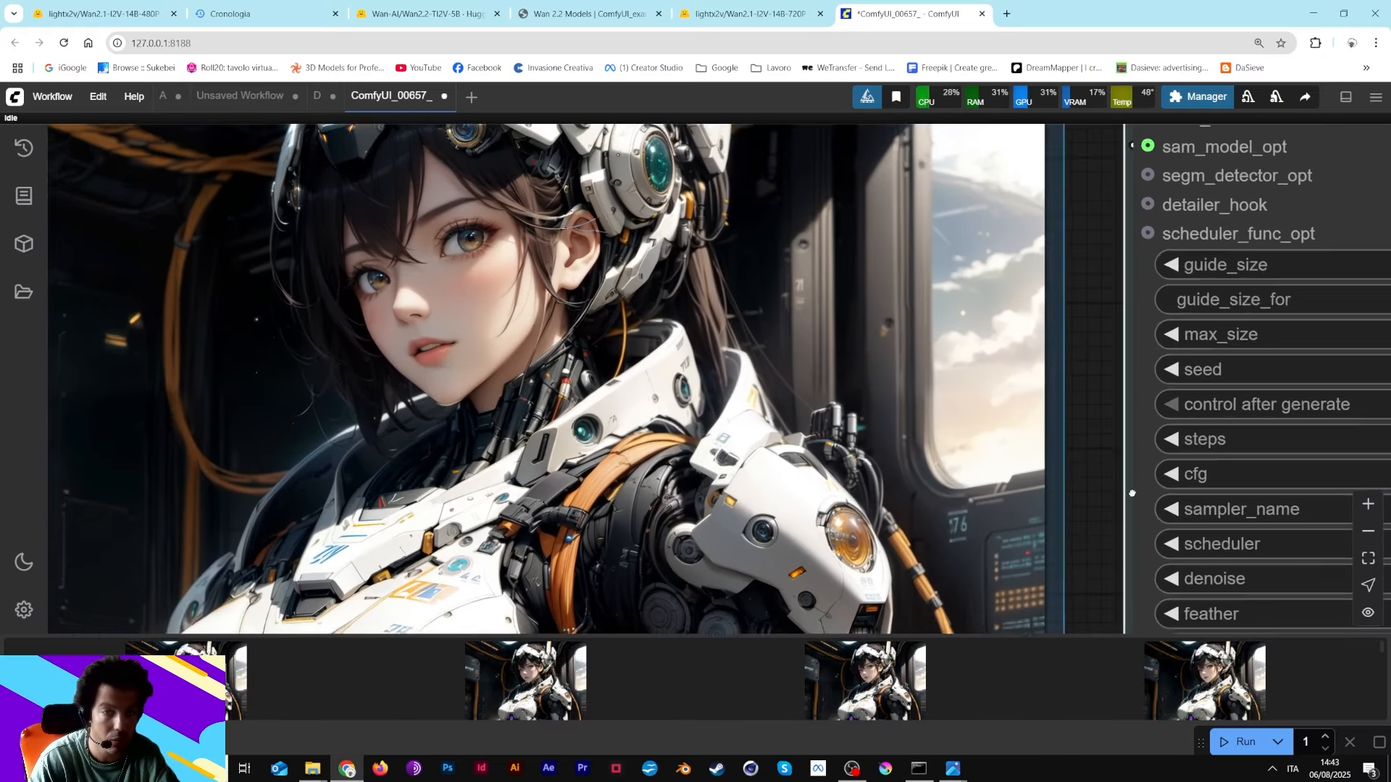
{"action": "left_click", "coordinate": [1359, 535]}
{"action": "scroll", "coordinate": [1184, 458], "scroll_direction": "down", "scroll_amount": 4}
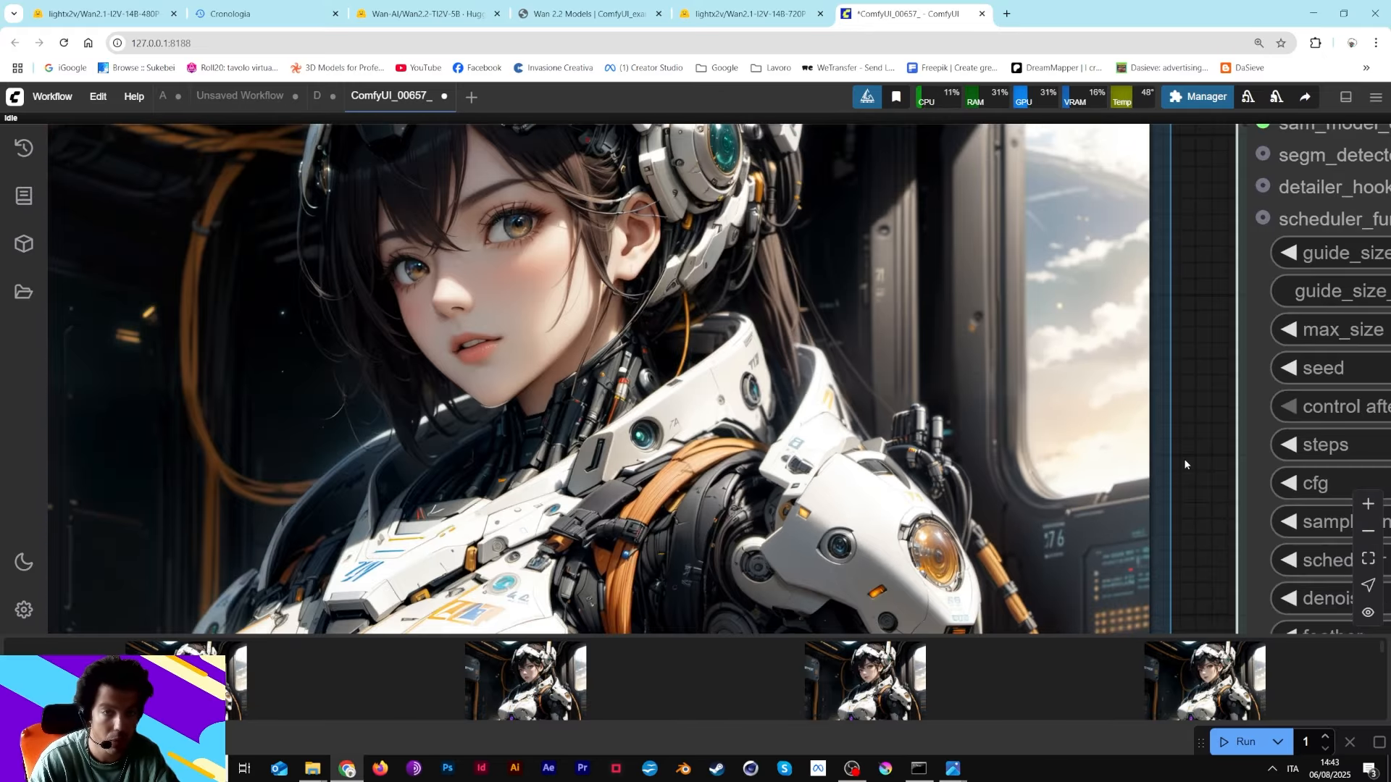
{"action": "scroll", "coordinate": [1202, 456], "scroll_direction": "down", "scroll_amount": 3}
{"action": "scroll", "coordinate": [755, 354], "scroll_direction": "up", "scroll_amount": 10}
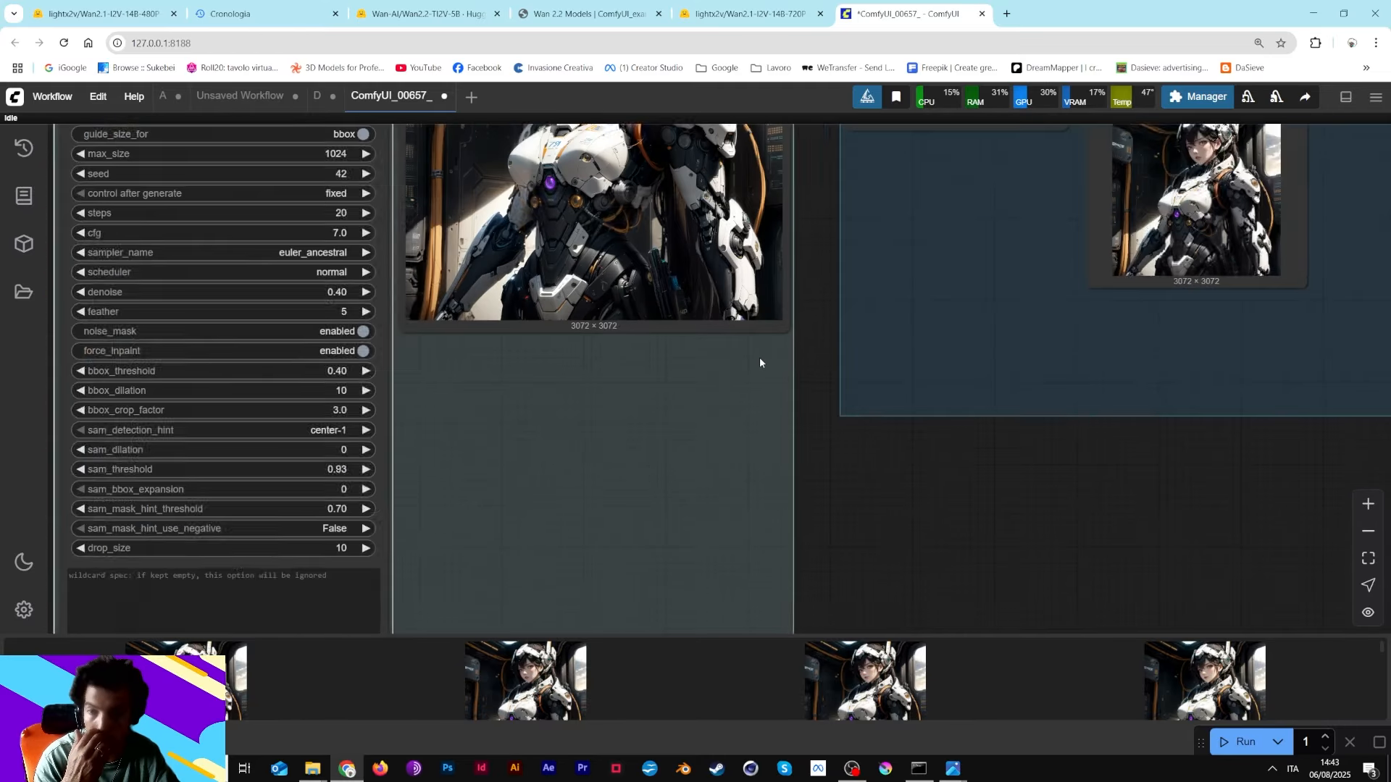
{"action": "scroll", "coordinate": [759, 360], "scroll_direction": "up", "scroll_amount": 1}
{"action": "left_click_drag", "start_coordinate": [833, 267], "coordinate": [1057, 492]}
{"action": "scroll", "coordinate": [1027, 434], "scroll_direction": "up", "scroll_amount": 5}
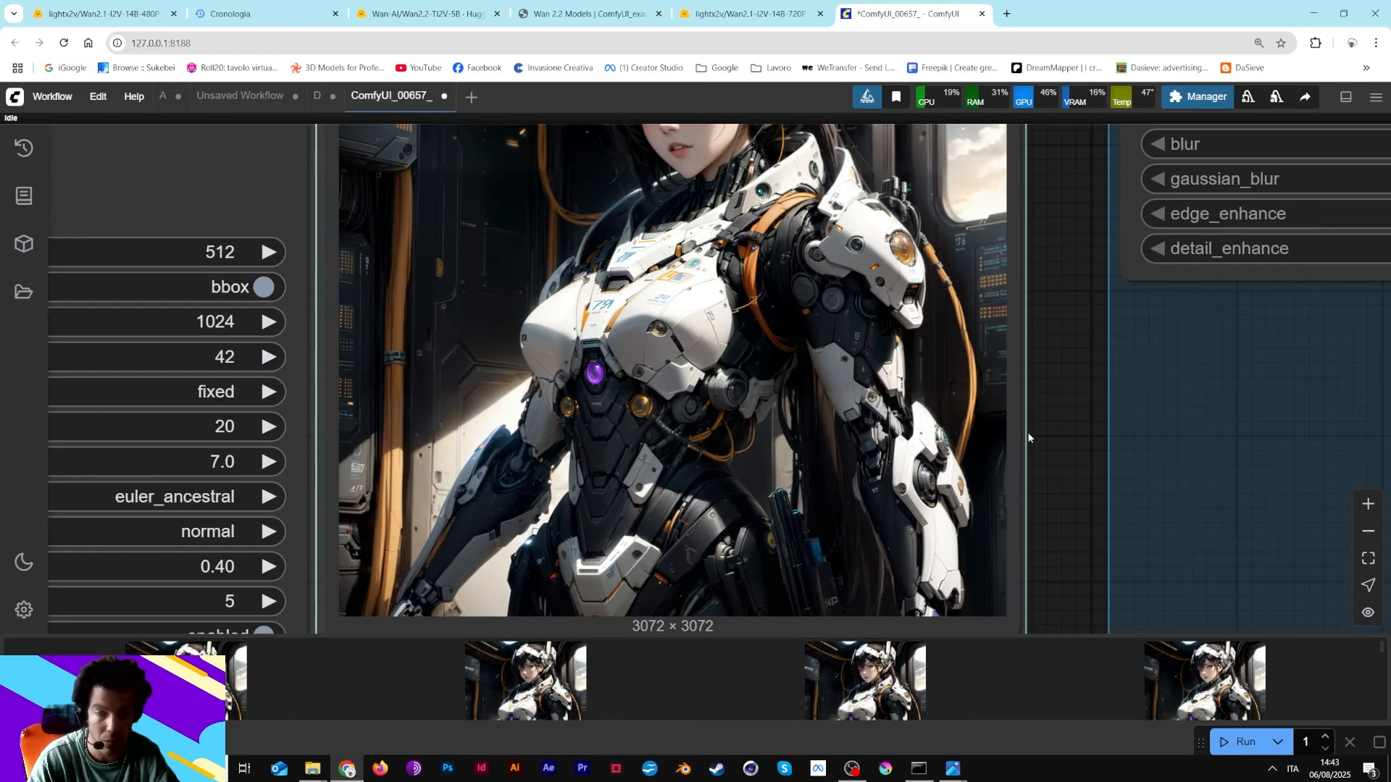
- Switch to the D workflow with the Wan 2.2 nodes and delete the unconnected WanVideo TeaCache node
{"action": "scroll", "coordinate": [1028, 437], "scroll_direction": "down", "scroll_amount": 5}
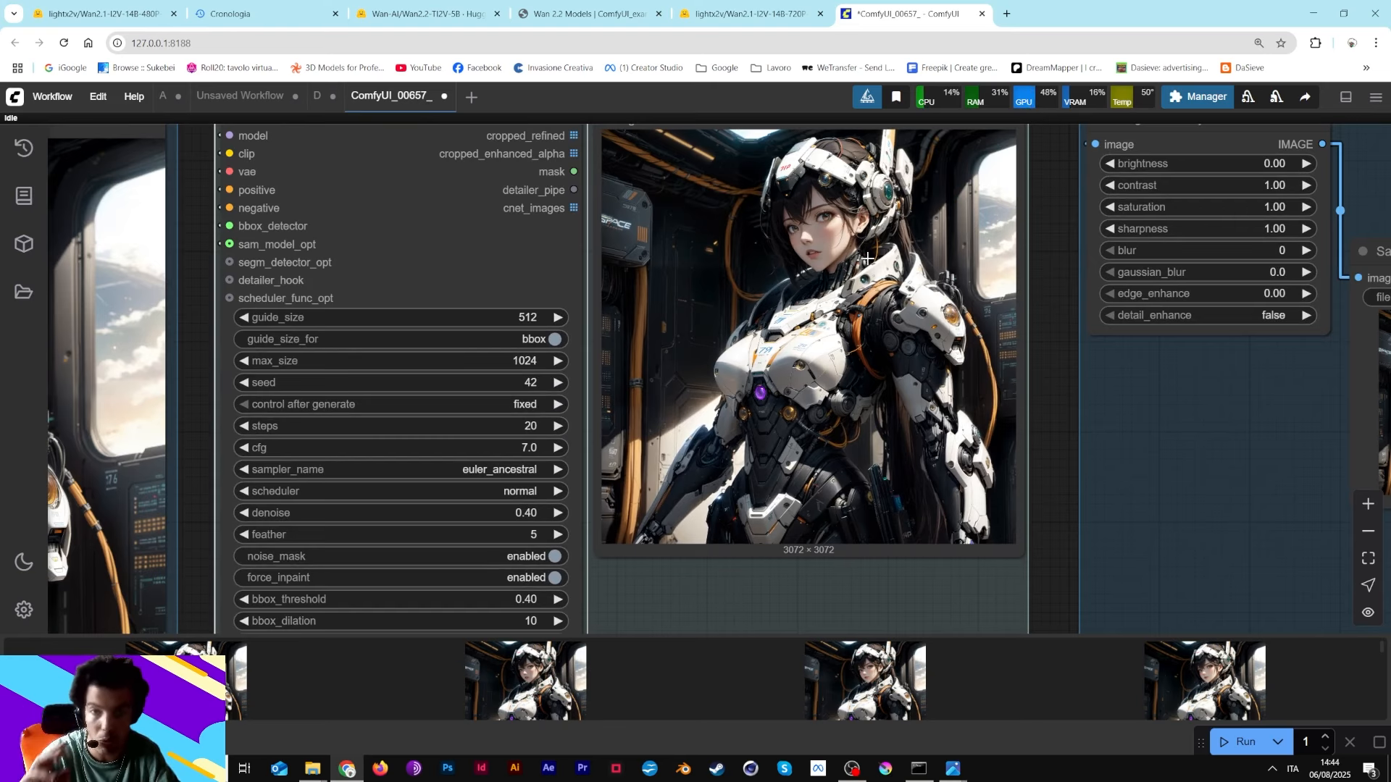
{"action": "scroll", "coordinate": [867, 257], "scroll_direction": "down", "scroll_amount": 10}
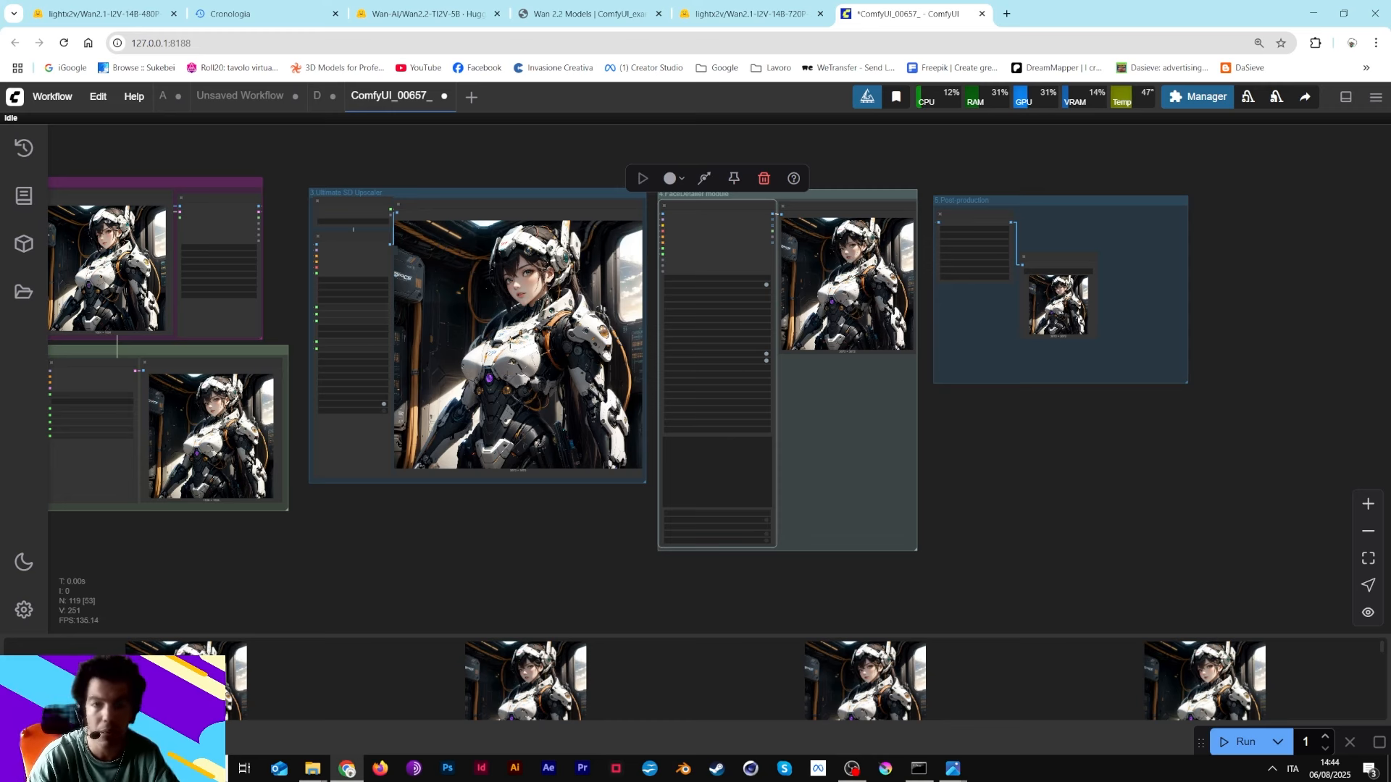
{"action": "left_click", "coordinate": [235, 106]}
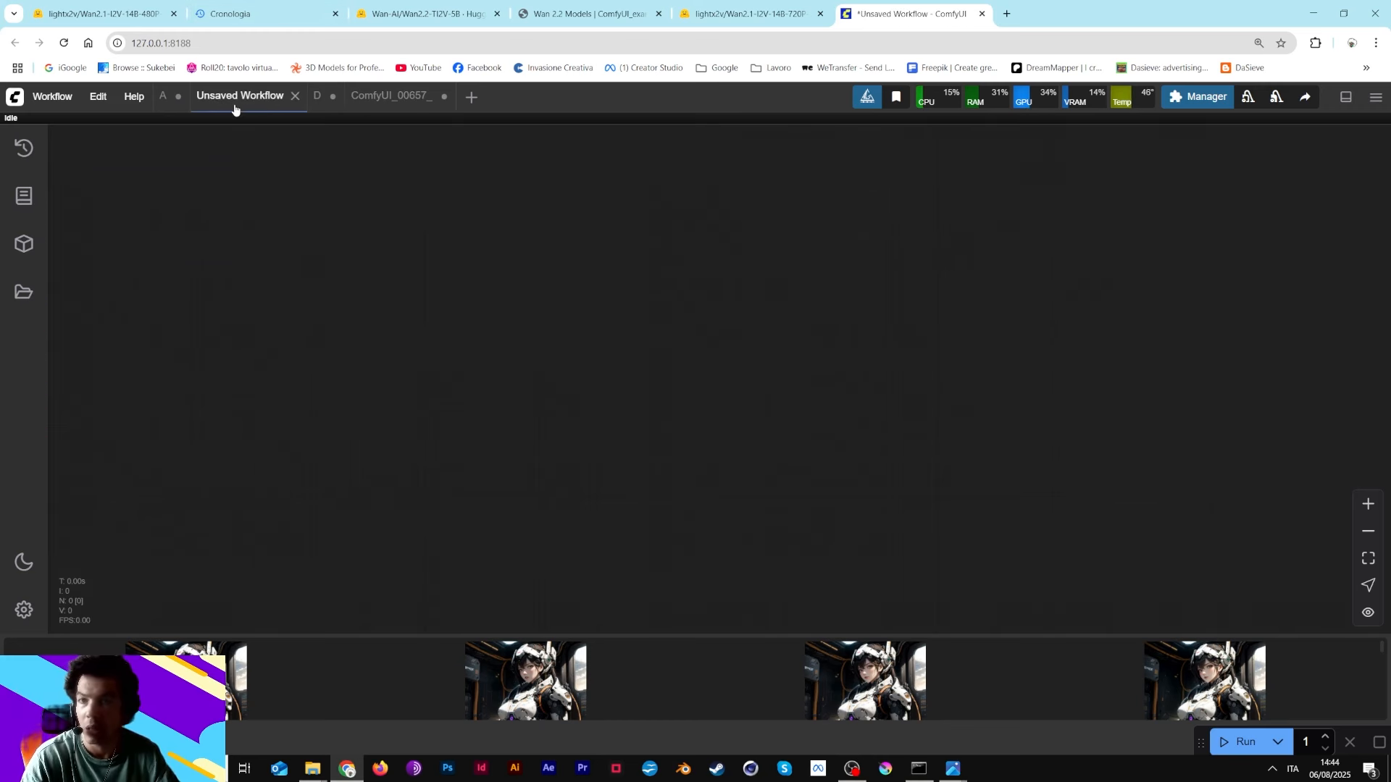
{"action": "left_click", "coordinate": [324, 102]}
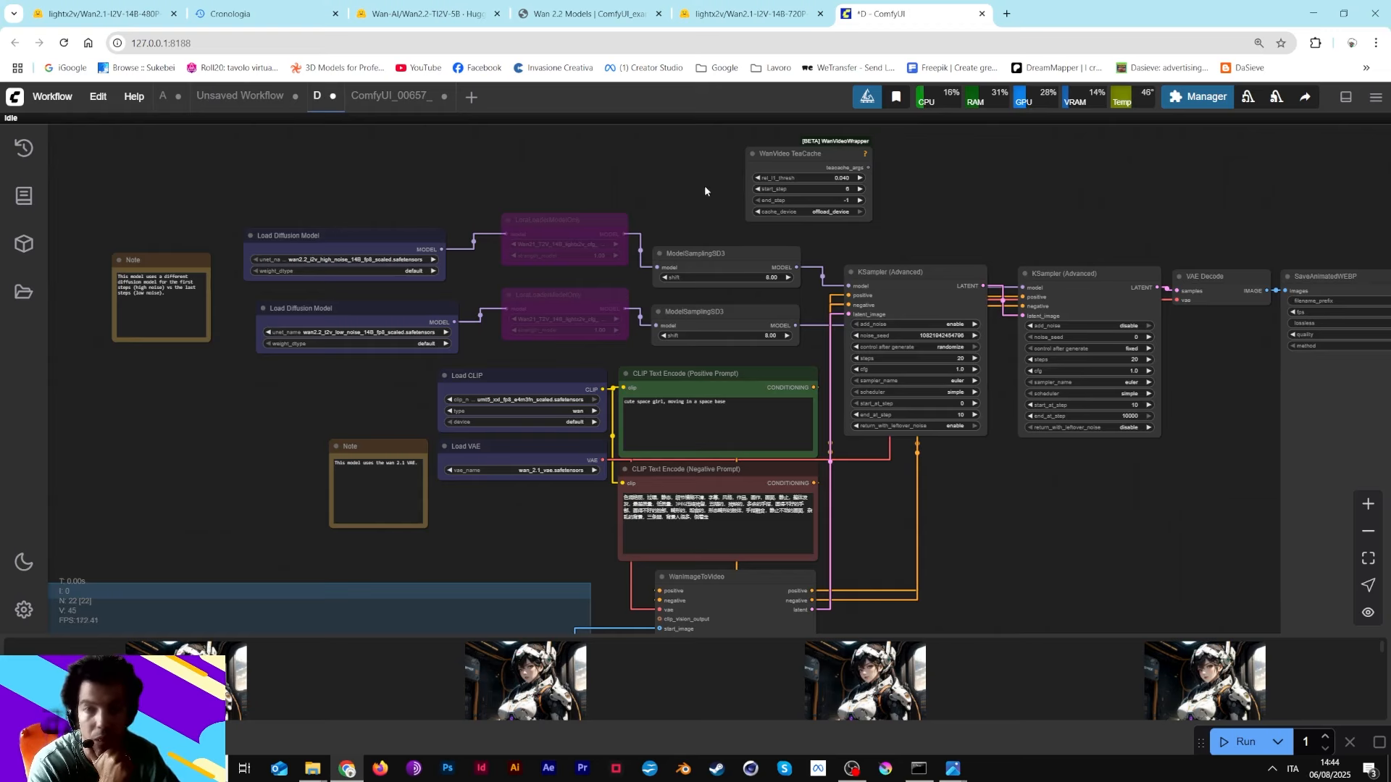
{"action": "left_click", "coordinate": [784, 153]}
{"action": "key", "text": "Delete"}
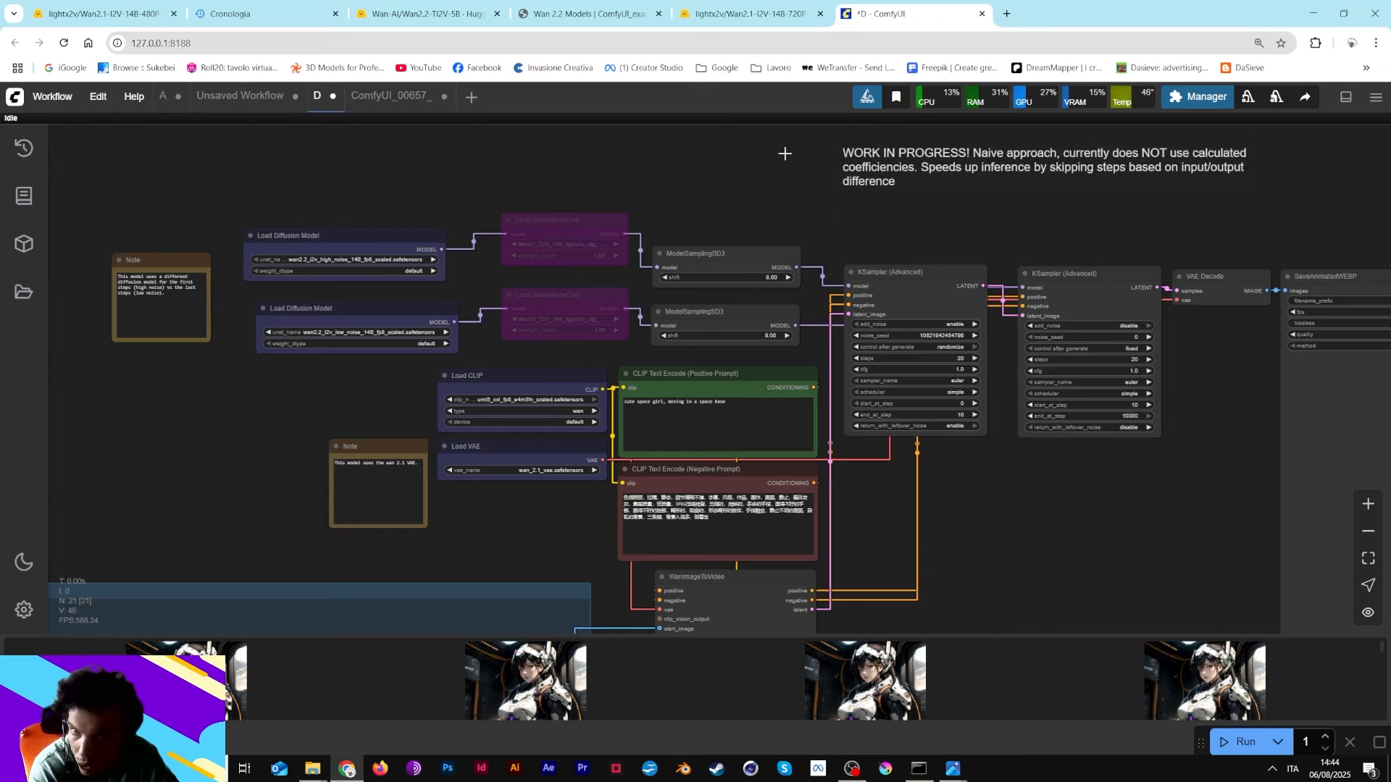
- Collapse the note about the Wan 2.1 VAE and place it beneath the note about the high-noise and low-noise models
{"action": "left_click_drag", "start_coordinate": [342, 169], "coordinate": [562, 149]}
{"action": "scroll", "coordinate": [484, 156], "scroll_direction": "up", "scroll_amount": 3}
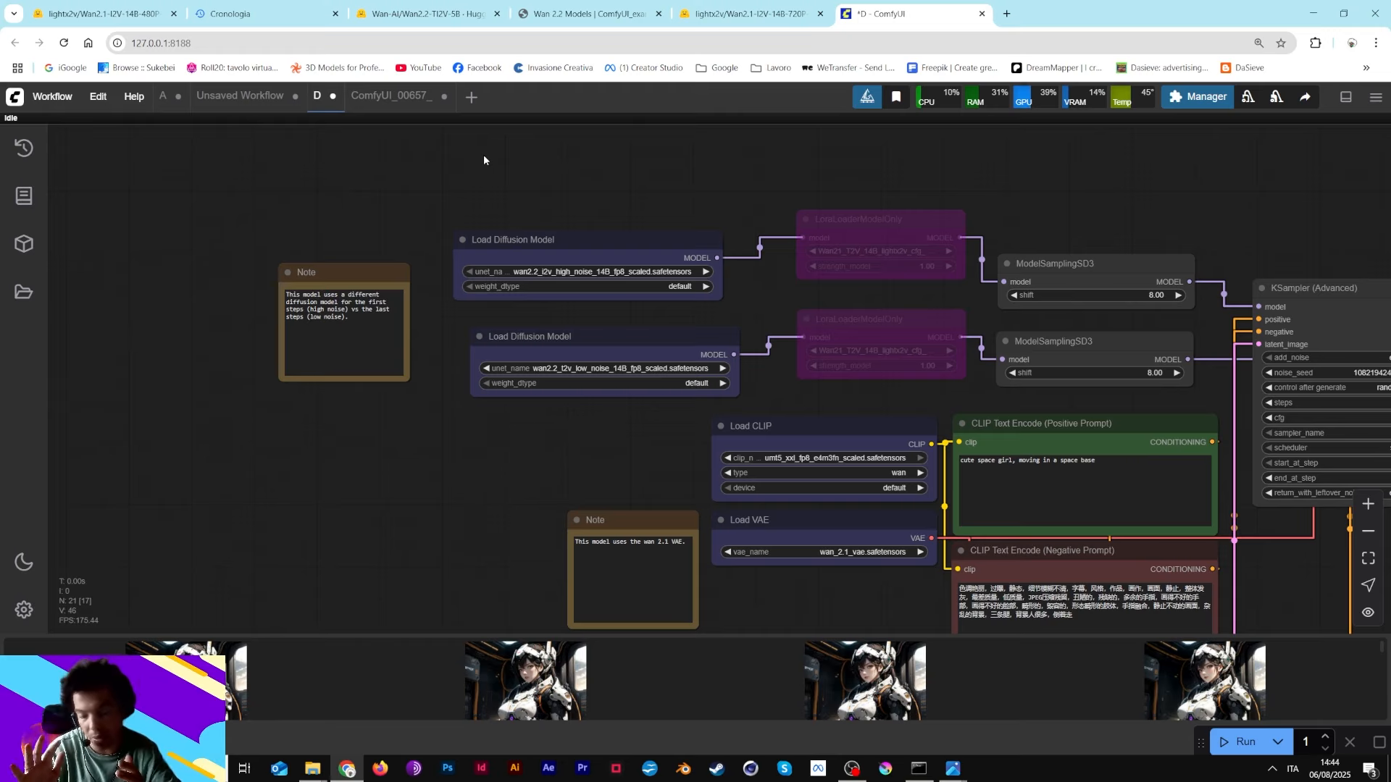
{"action": "left_click", "coordinate": [577, 519]}
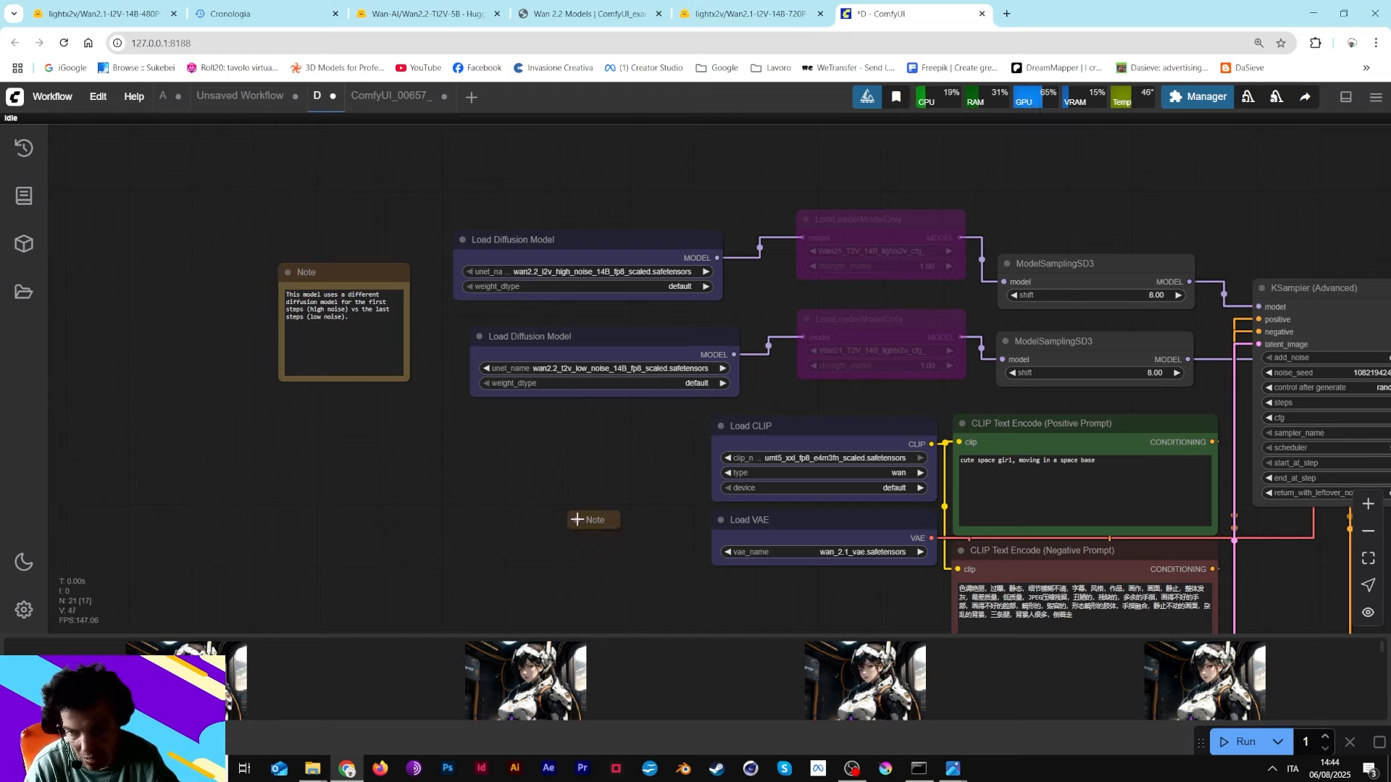
{"action": "left_click_drag", "start_coordinate": [600, 520], "coordinate": [343, 417]}
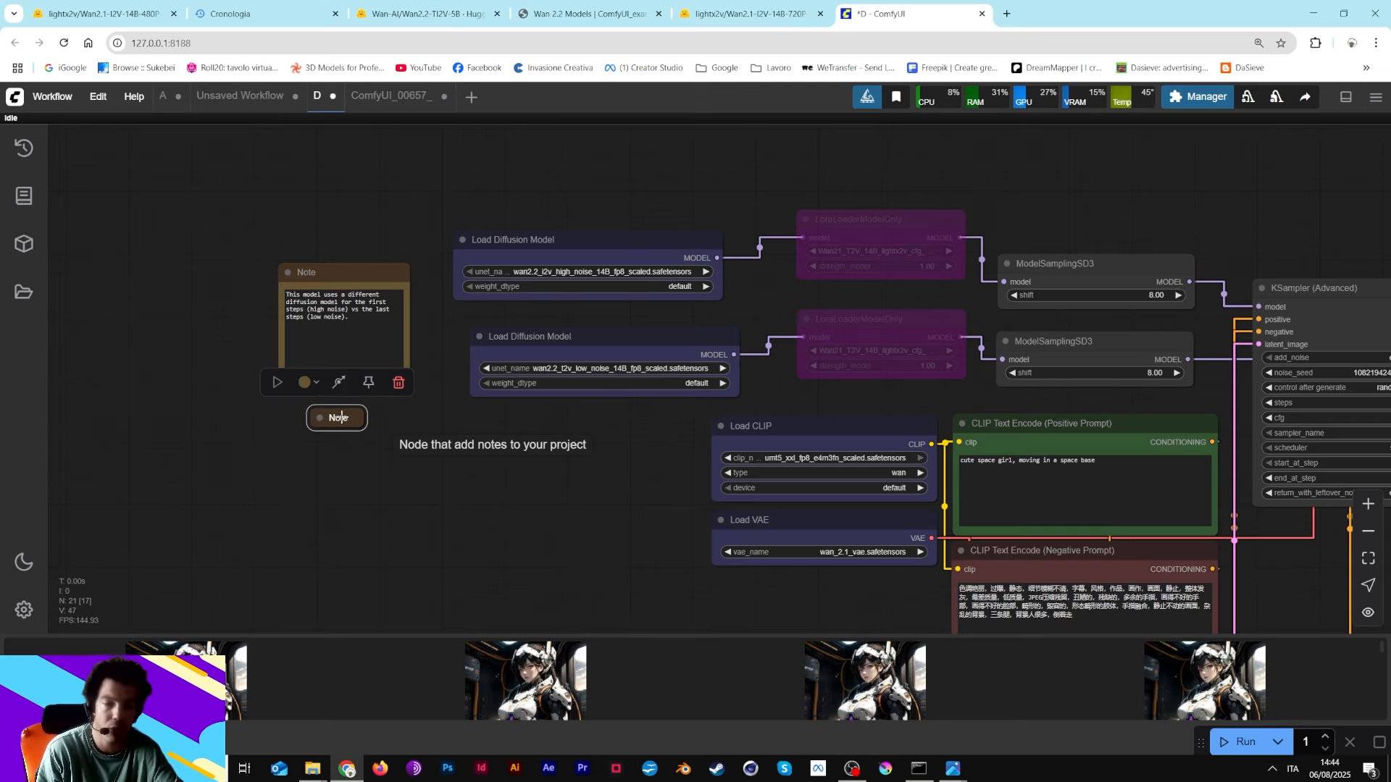
- Move the Load Image node higher inside the I2I group
{"action": "left_click_drag", "start_coordinate": [607, 480], "coordinate": [457, 137]}
{"action": "scroll", "coordinate": [474, 246], "scroll_direction": "down", "scroll_amount": 3}
{"action": "scroll", "coordinate": [474, 252], "scroll_direction": "down", "scroll_amount": 5}
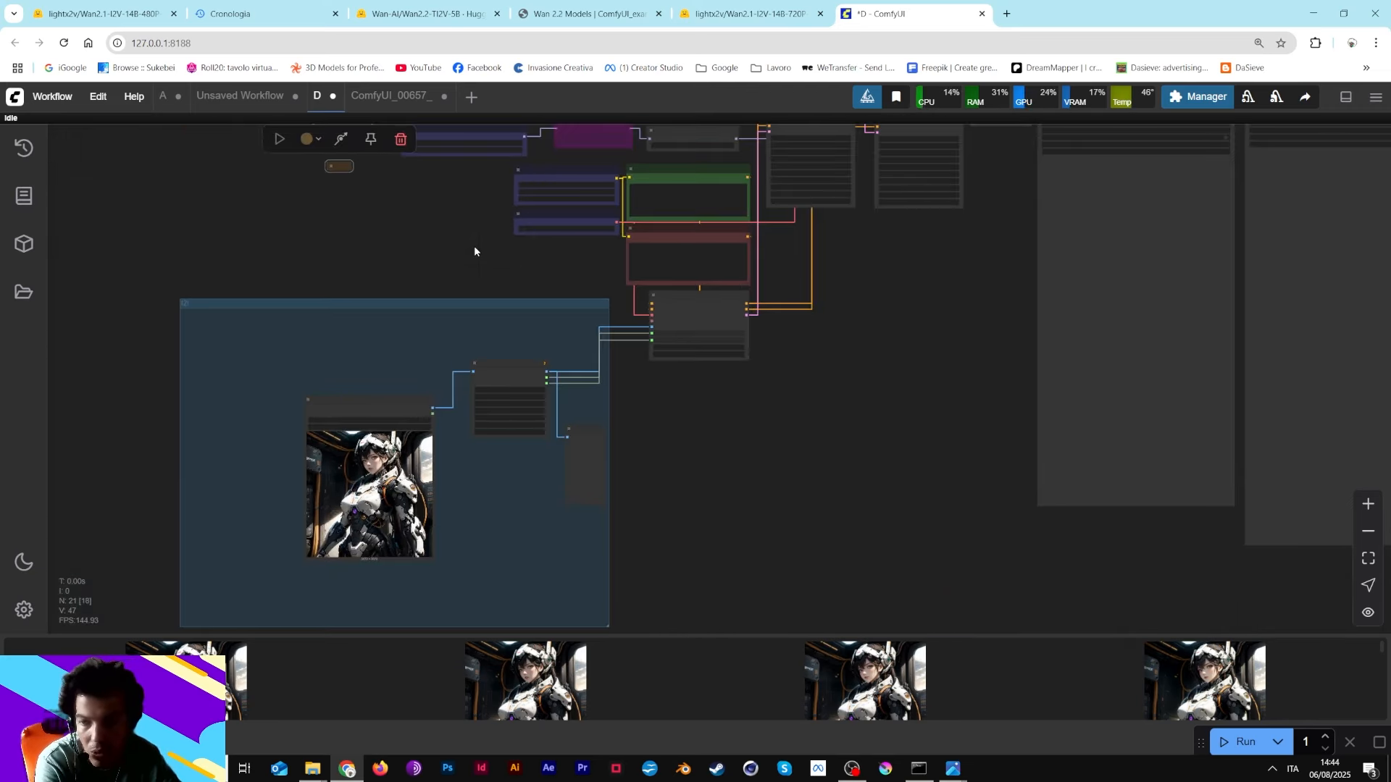
{"action": "left_click_drag", "start_coordinate": [903, 239], "coordinate": [1241, 330]}
{"action": "scroll", "coordinate": [702, 427], "scroll_direction": "up", "scroll_amount": 5}
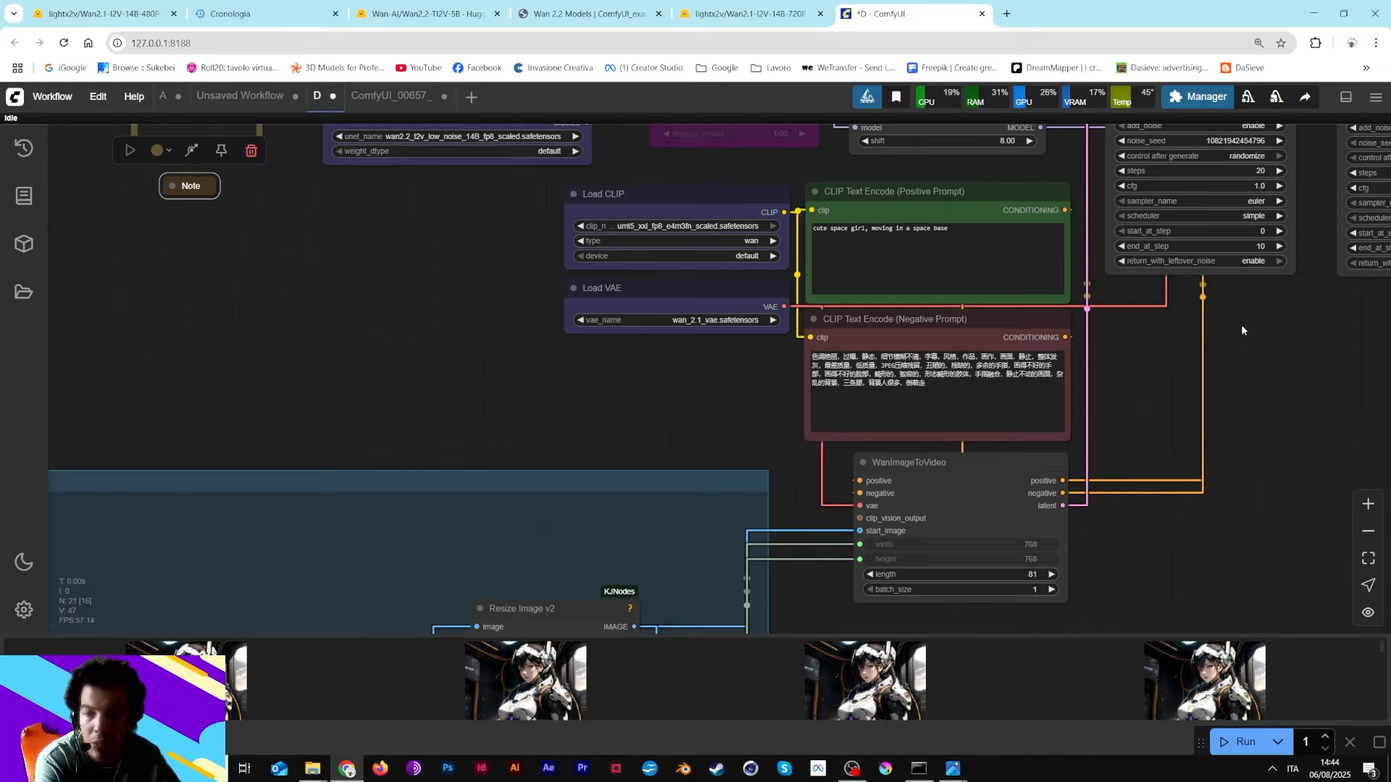
{"action": "scroll", "coordinate": [742, 342], "scroll_direction": "down", "scroll_amount": 9}
{"action": "scroll", "coordinate": [592, 329], "scroll_direction": "up", "scroll_amount": 5}
{"action": "left_click_drag", "start_coordinate": [623, 316], "coordinate": [628, 233]}
{"action": "left_click_drag", "start_coordinate": [611, 401], "coordinate": [638, 250]}
{"action": "scroll", "coordinate": [638, 252], "scroll_direction": "up", "scroll_amount": 4}
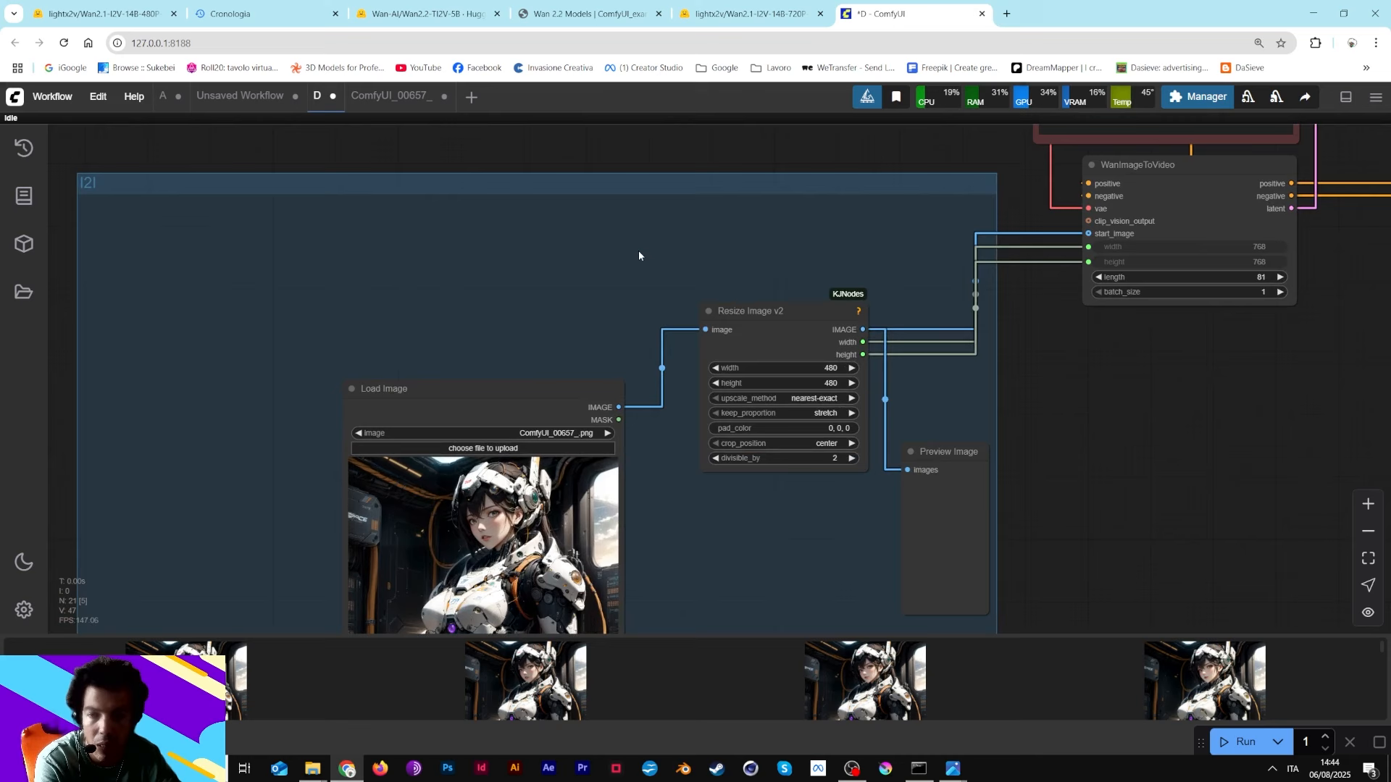
{"action": "left_click_drag", "start_coordinate": [499, 402], "coordinate": [488, 257]}
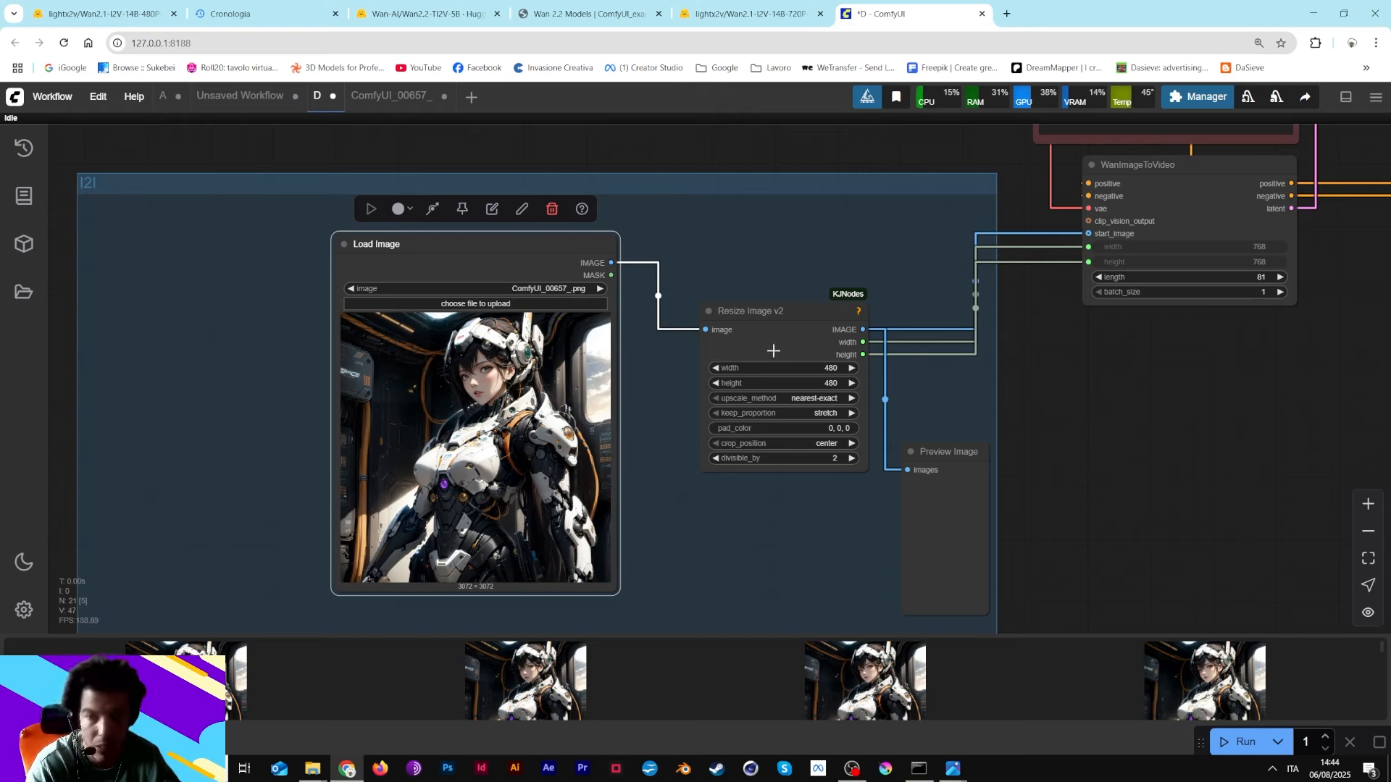
- Place the Resize Image v2 node right beside Load Image and move the Preview Image node up next to it
{"action": "left_click_drag", "start_coordinate": [774, 350], "coordinate": [720, 281]}
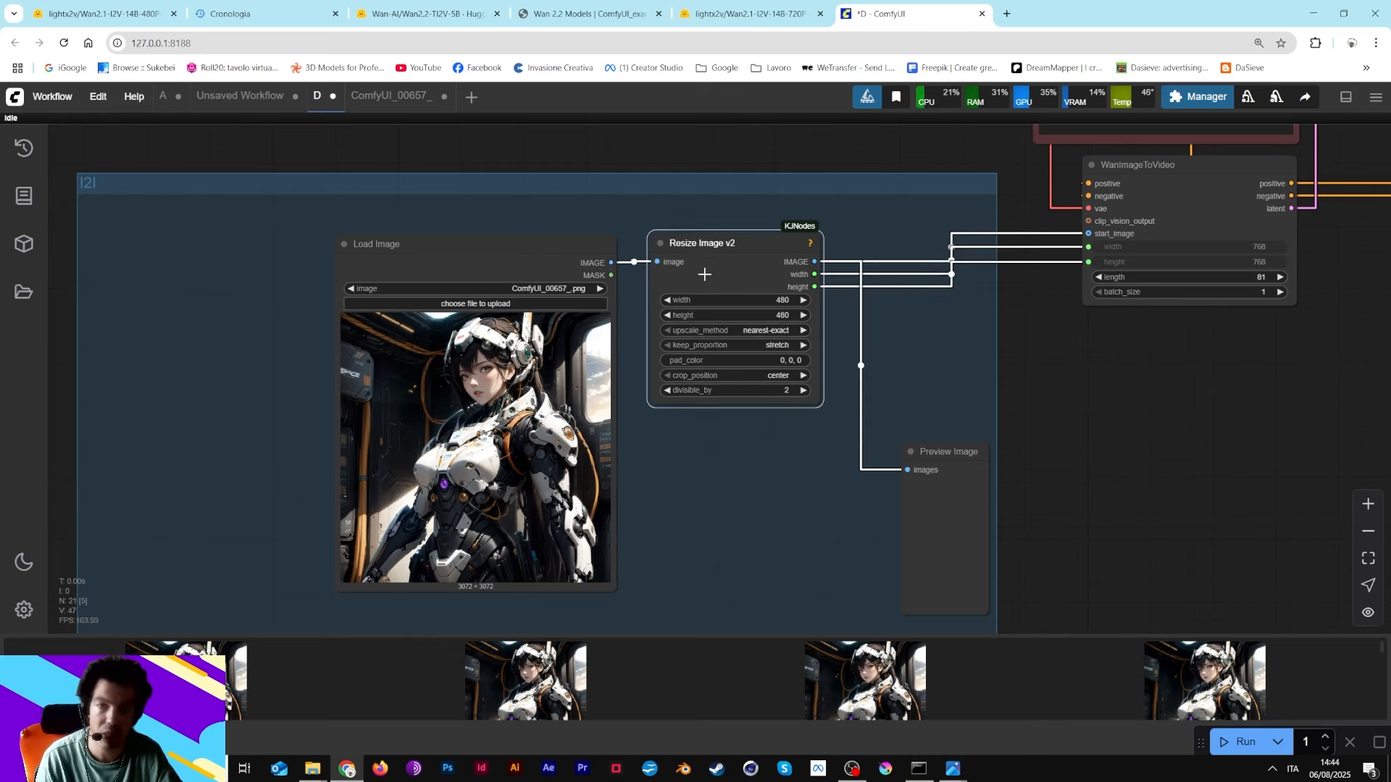
{"action": "scroll", "coordinate": [702, 274], "scroll_direction": "up", "scroll_amount": 4}
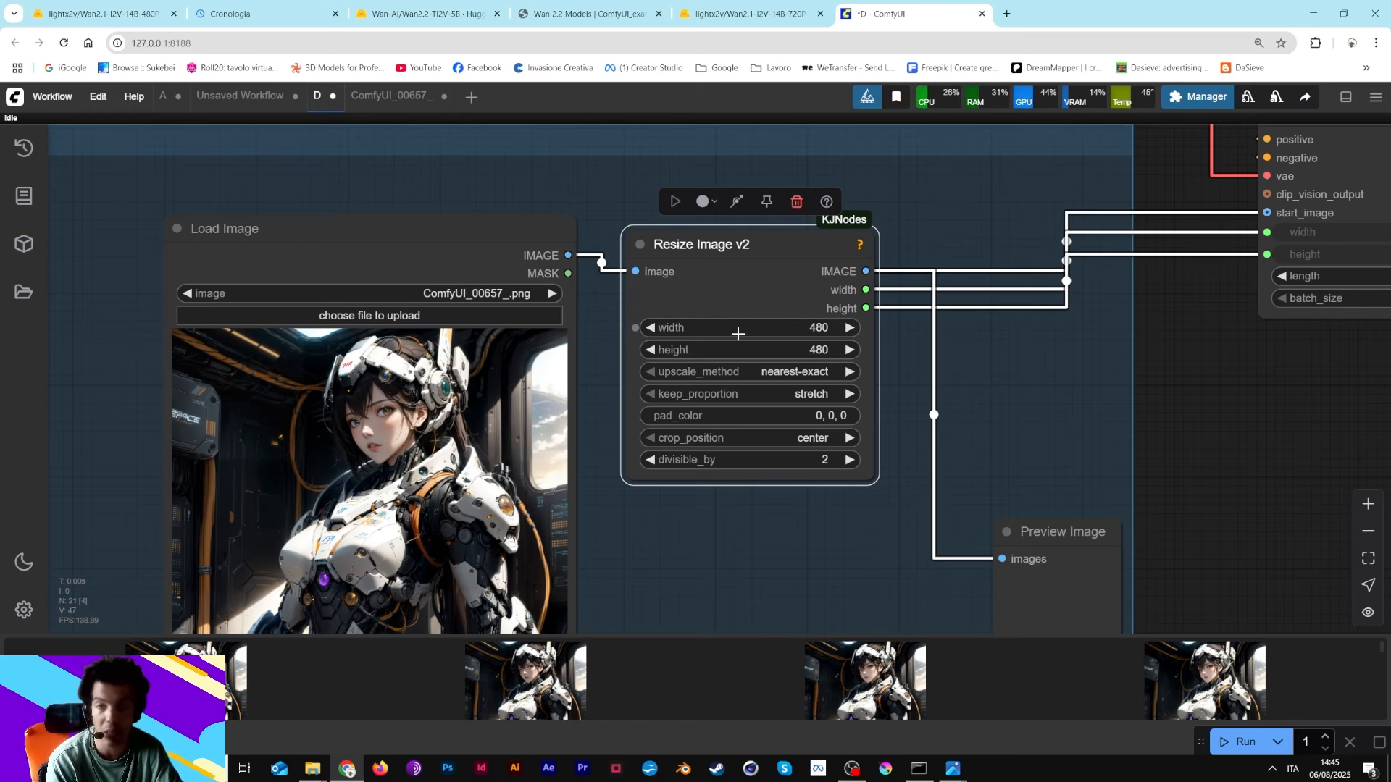
{"action": "scroll", "coordinate": [749, 343], "scroll_direction": "down", "scroll_amount": 8}
{"action": "scroll", "coordinate": [689, 380], "scroll_direction": "up", "scroll_amount": 4}
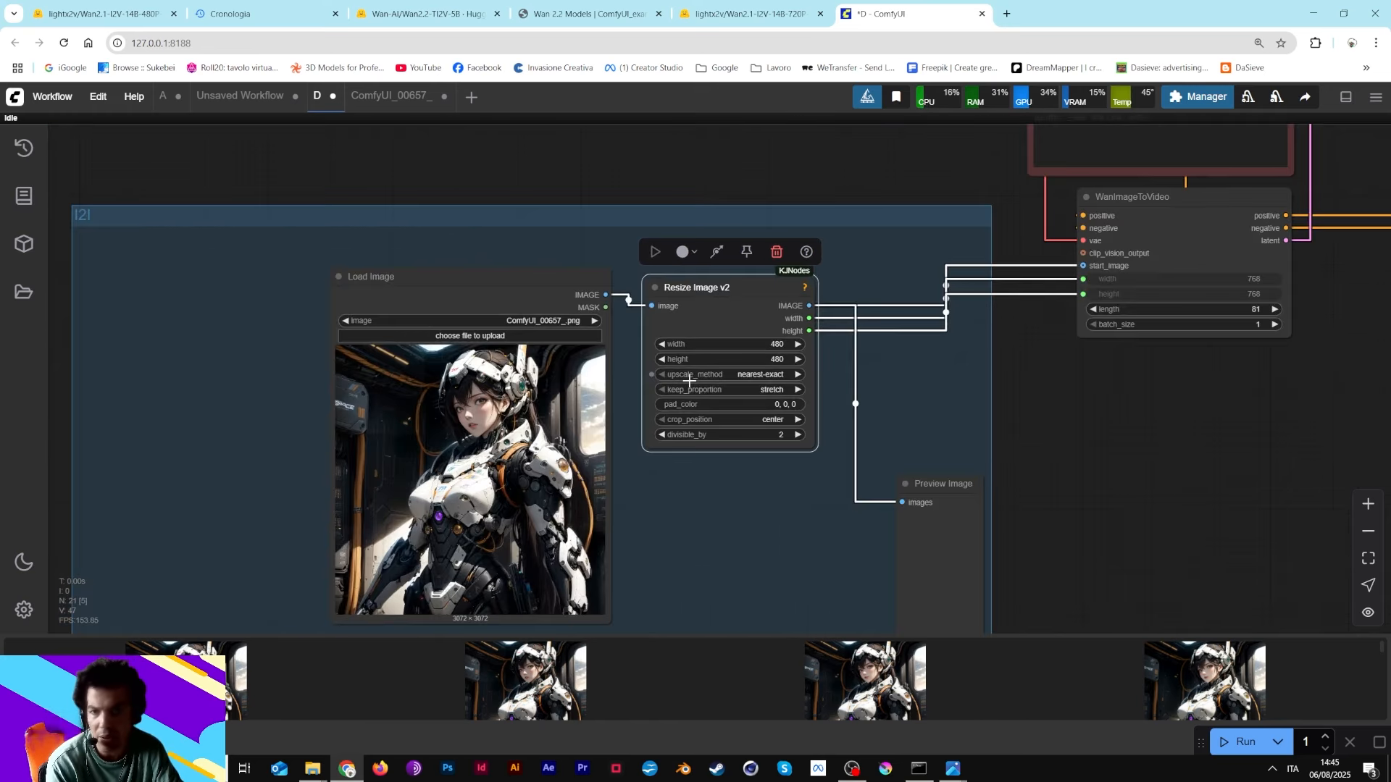
{"action": "left_click_drag", "start_coordinate": [936, 484], "coordinate": [916, 378]}
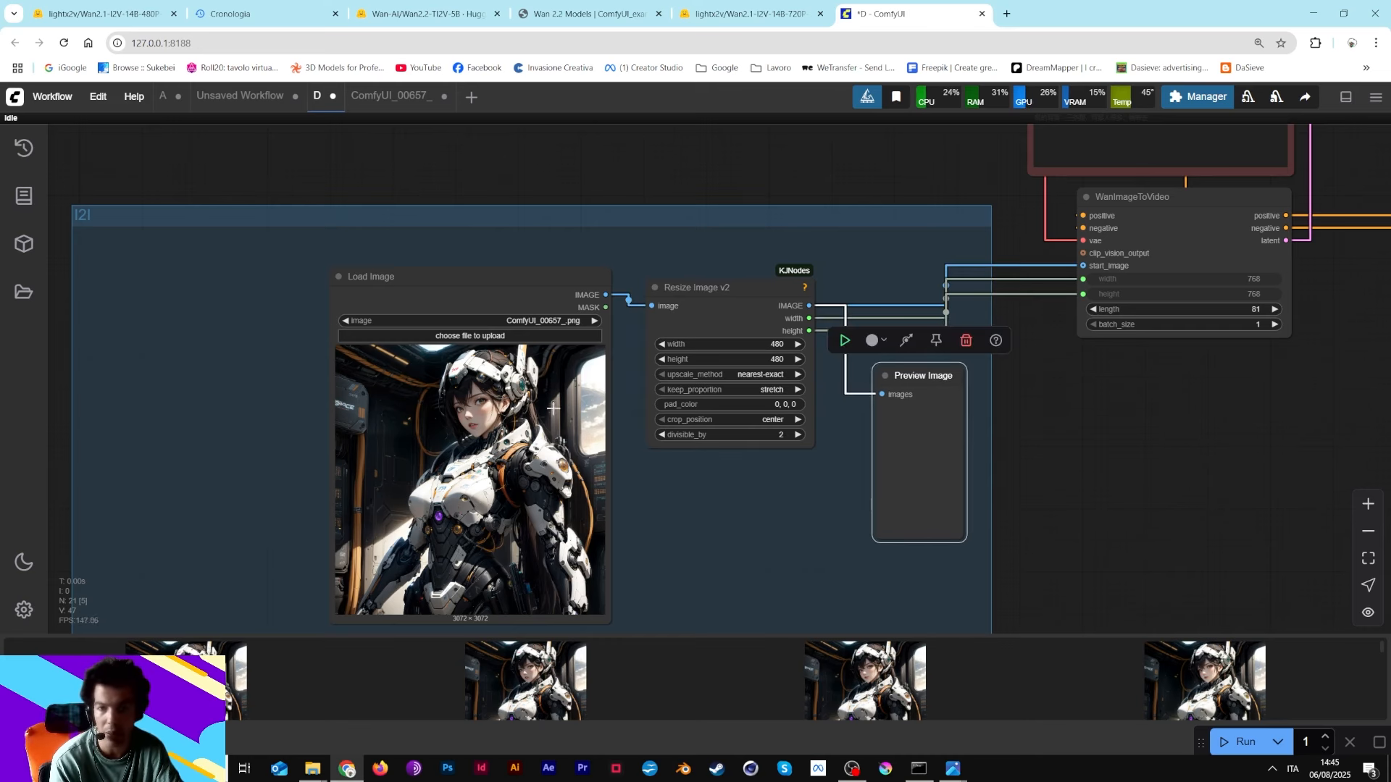
- Examine the Resize Image v2 settings and how its outputs connect to the WanImageToVideo node
{"action": "scroll", "coordinate": [457, 601], "scroll_direction": "up", "scroll_amount": 2}
{"action": "scroll", "coordinate": [455, 598], "scroll_direction": "up", "scroll_amount": 1}
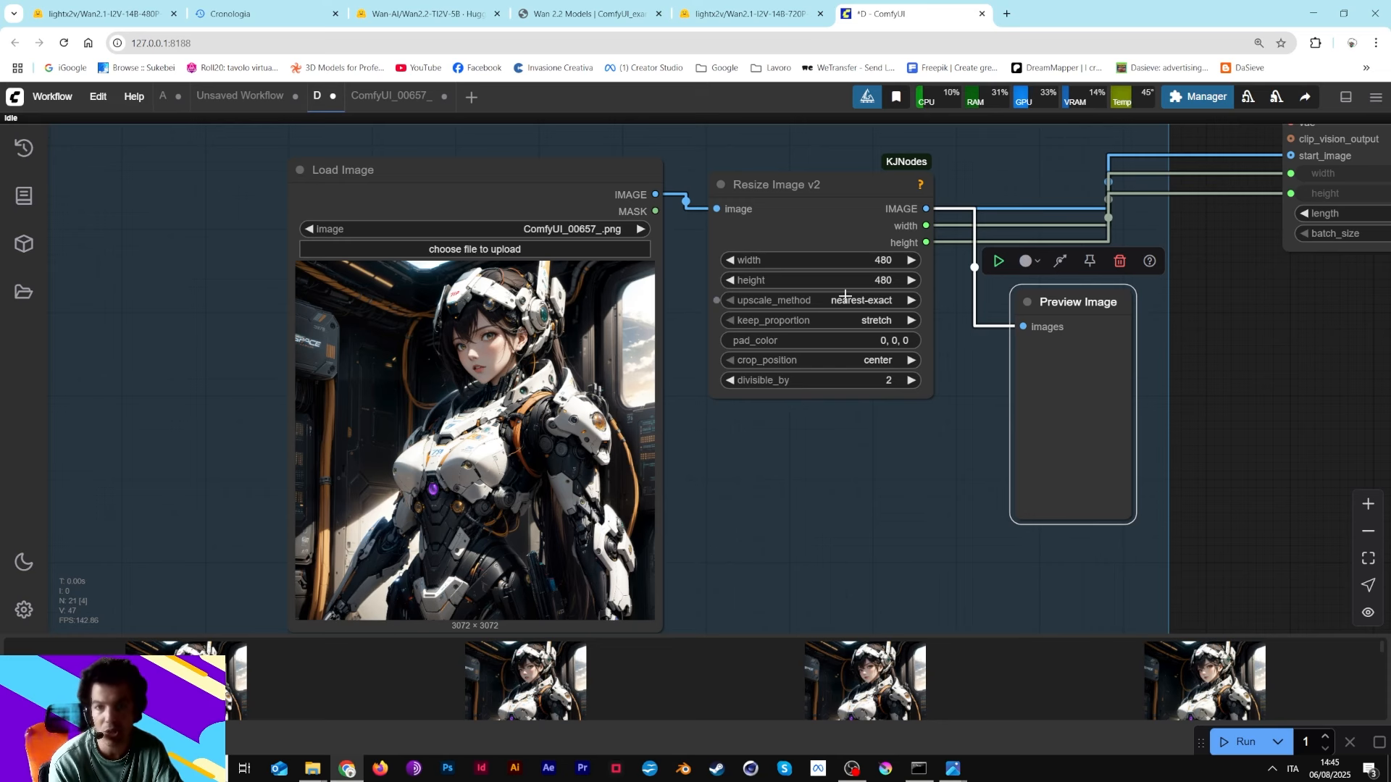
{"action": "scroll", "coordinate": [820, 343], "scroll_direction": "up", "scroll_amount": 3}
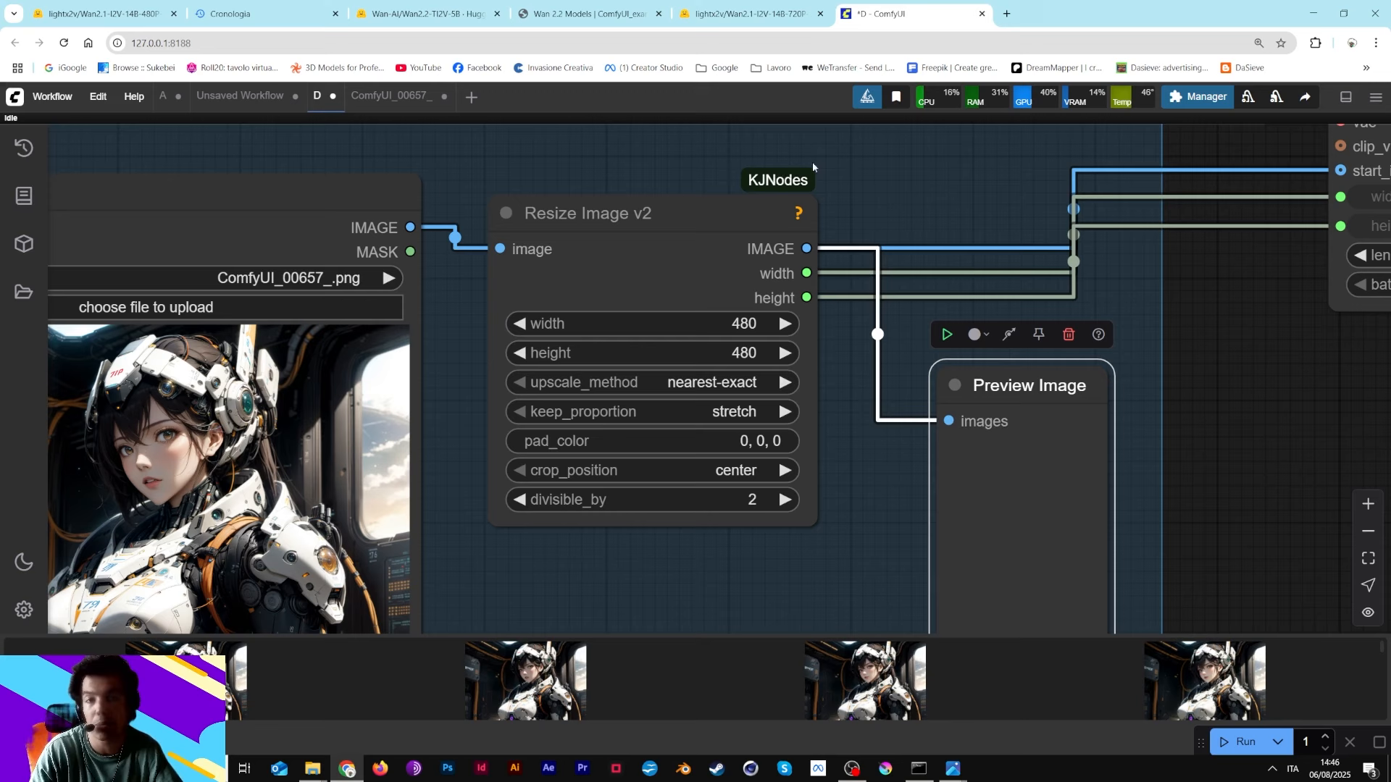
{"action": "scroll", "coordinate": [811, 162], "scroll_direction": "down", "scroll_amount": 5}
{"action": "left_click_drag", "start_coordinate": [1128, 234], "coordinate": [589, 459]}
{"action": "scroll", "coordinate": [588, 460], "scroll_direction": "down", "scroll_amount": 5}
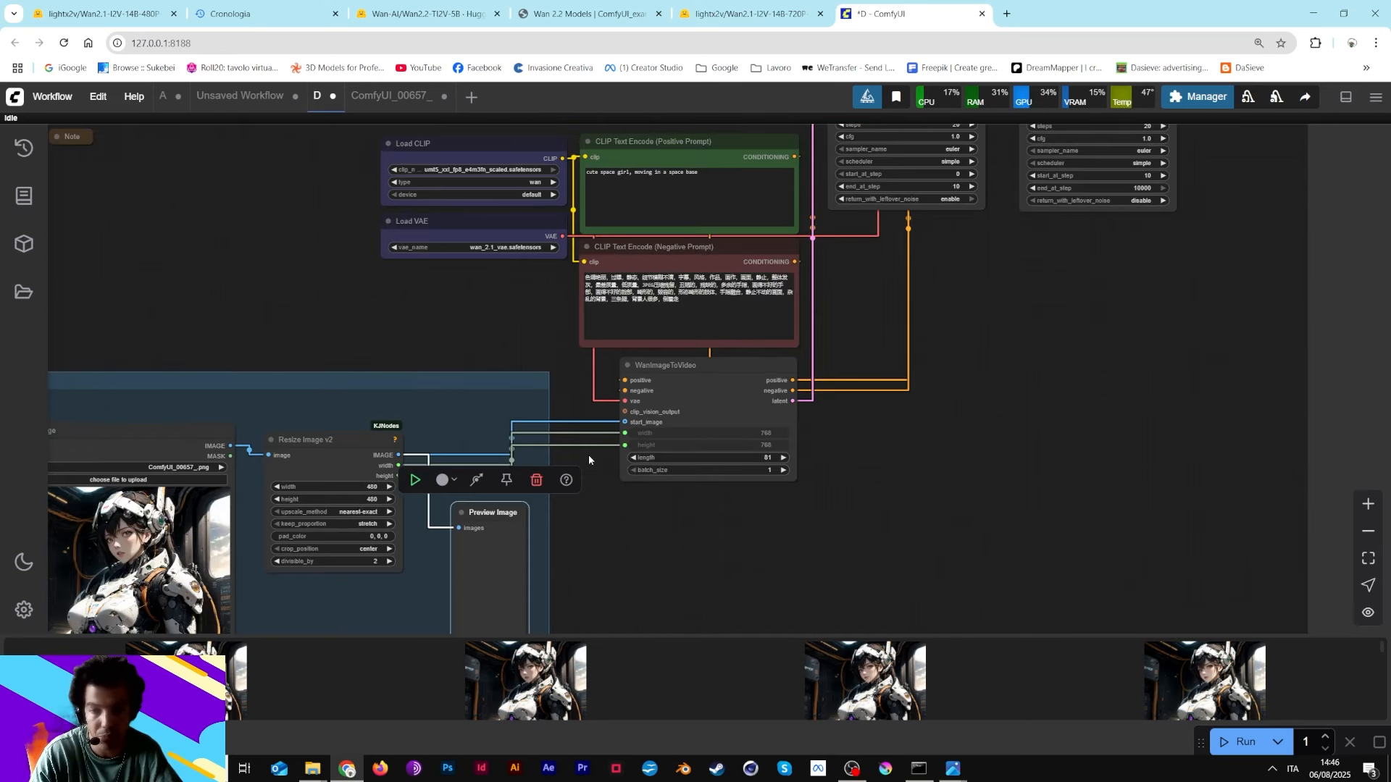
{"action": "left_click_drag", "start_coordinate": [388, 319], "coordinate": [587, 260]}
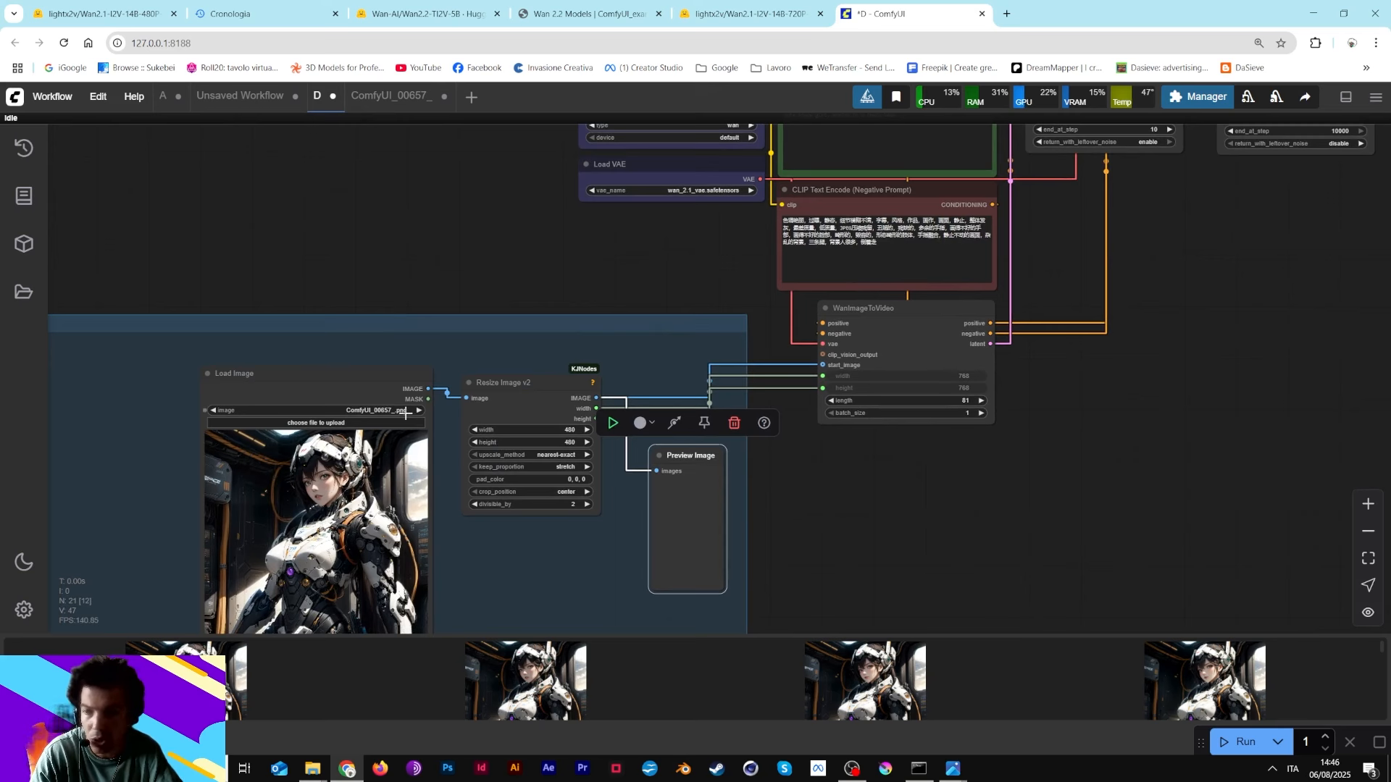
{"action": "scroll", "coordinate": [404, 413], "scroll_direction": "up", "scroll_amount": 3}
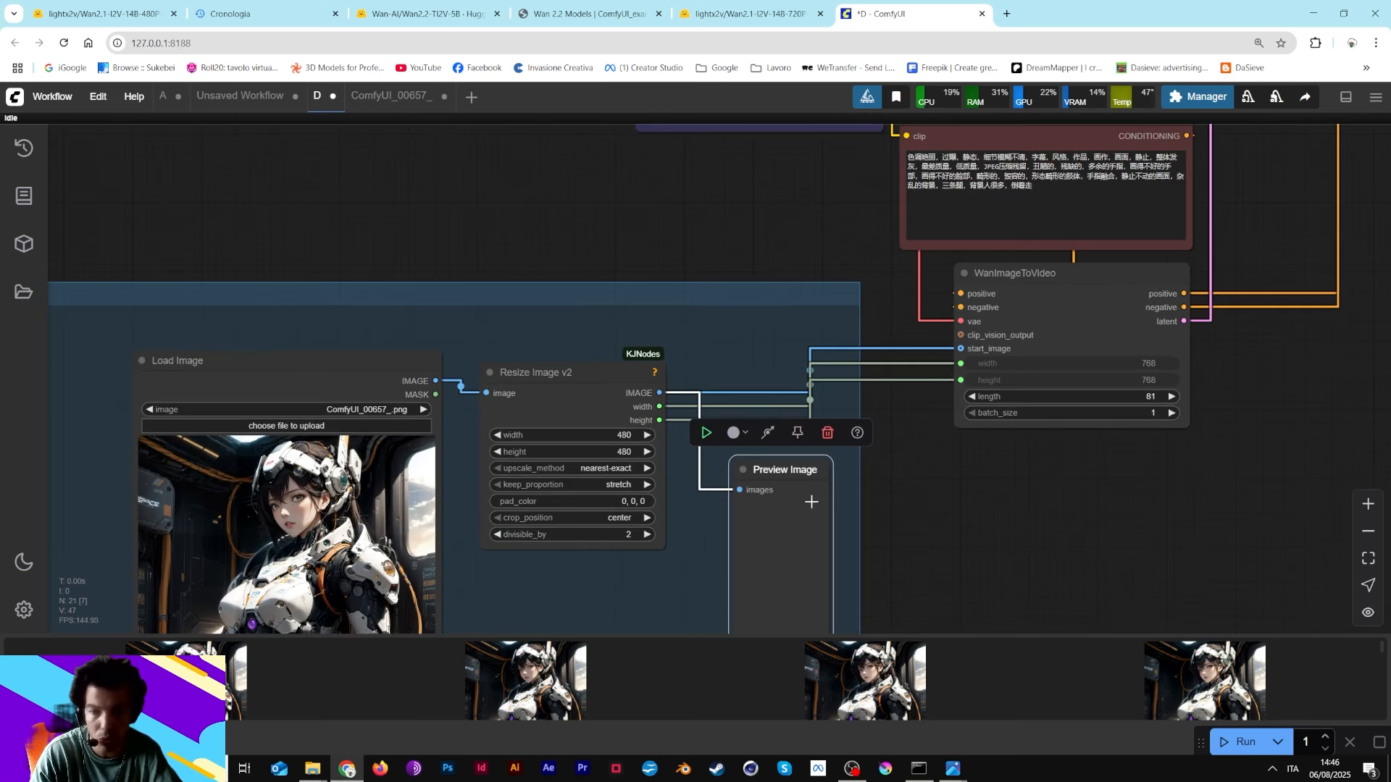
- Reposition the Preview Image node a little lower beside the Resize Image v2 node
{"action": "left_click_drag", "start_coordinate": [792, 479], "coordinate": [871, 261]}
{"action": "scroll", "coordinate": [867, 523], "scroll_direction": "up", "scroll_amount": 2}
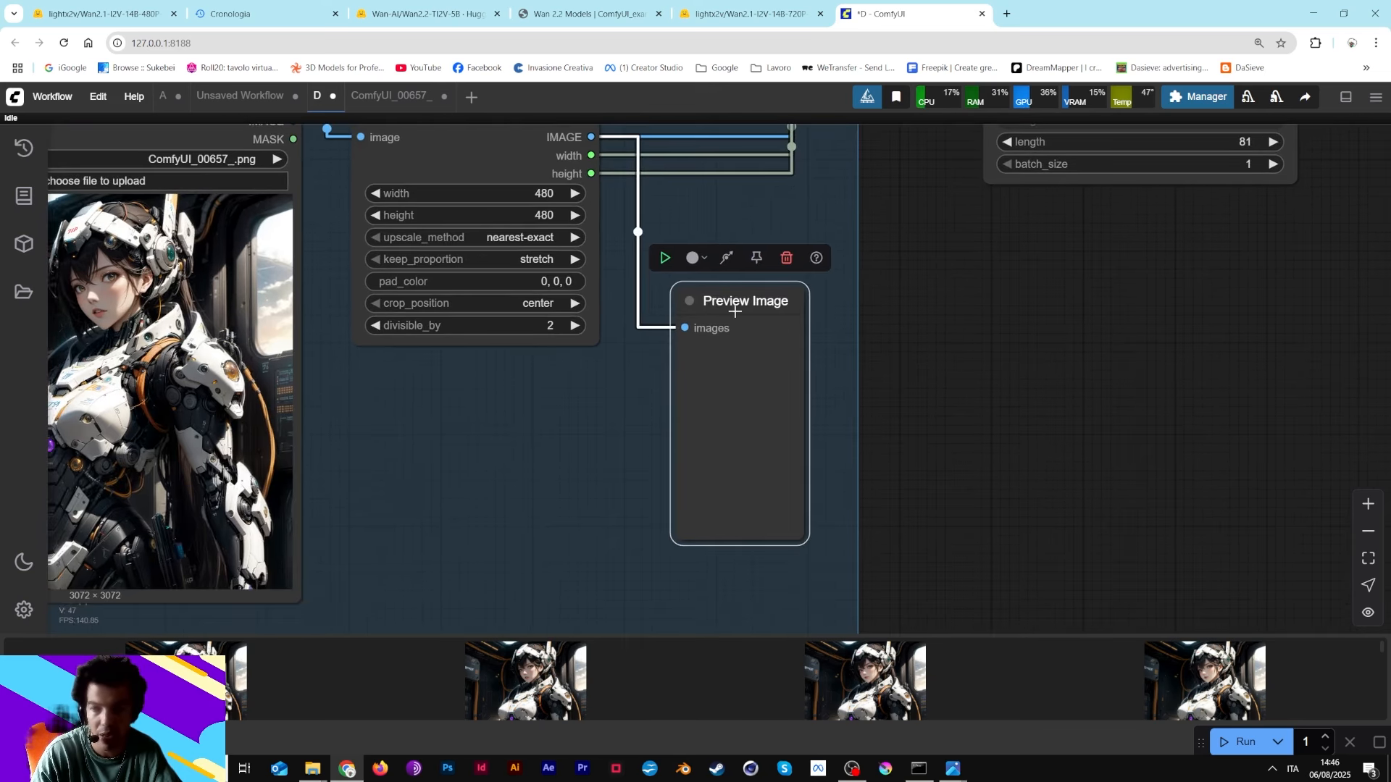
{"action": "left_click_drag", "start_coordinate": [733, 309], "coordinate": [753, 328]}
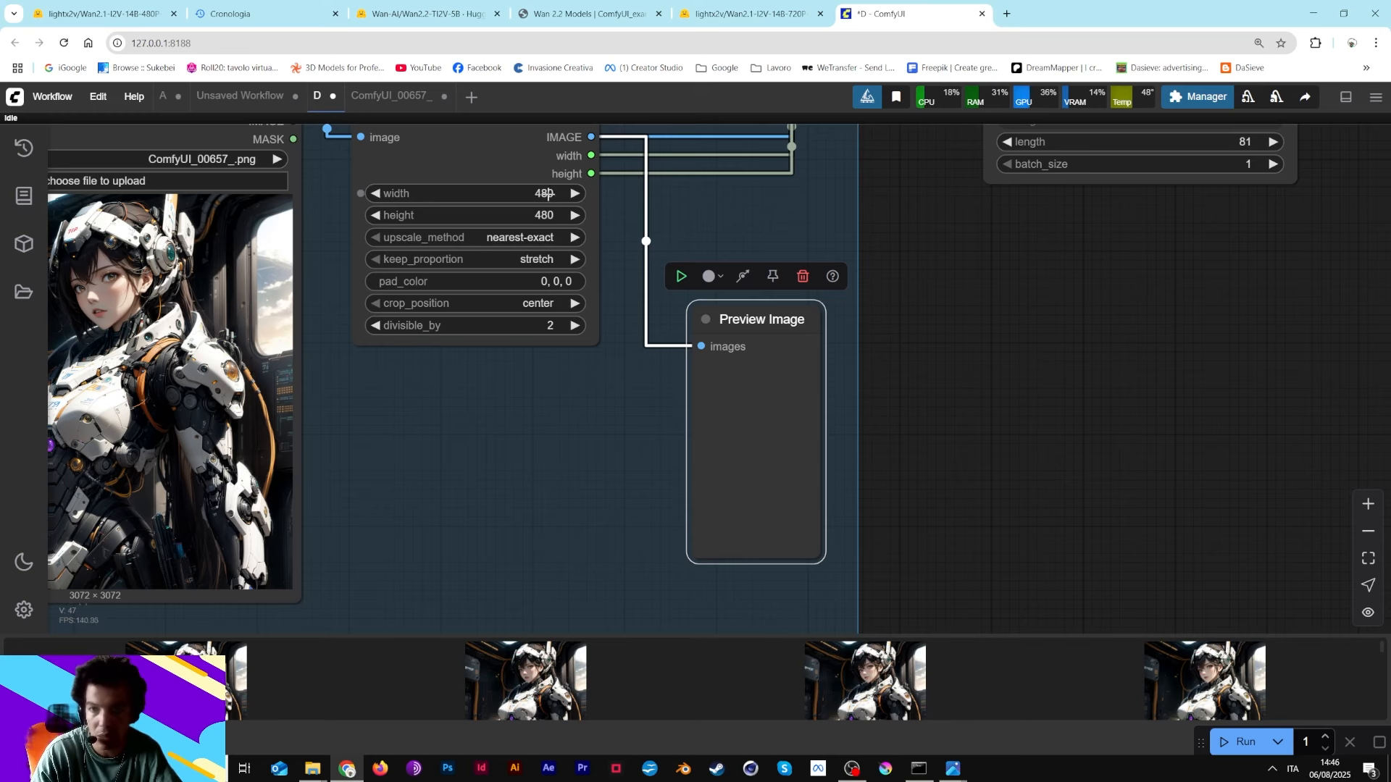
- Move the WanImageToVideo node slightly down, away from the negative prompt node
{"action": "left_click_drag", "start_coordinate": [911, 228], "coordinate": [753, 630]}
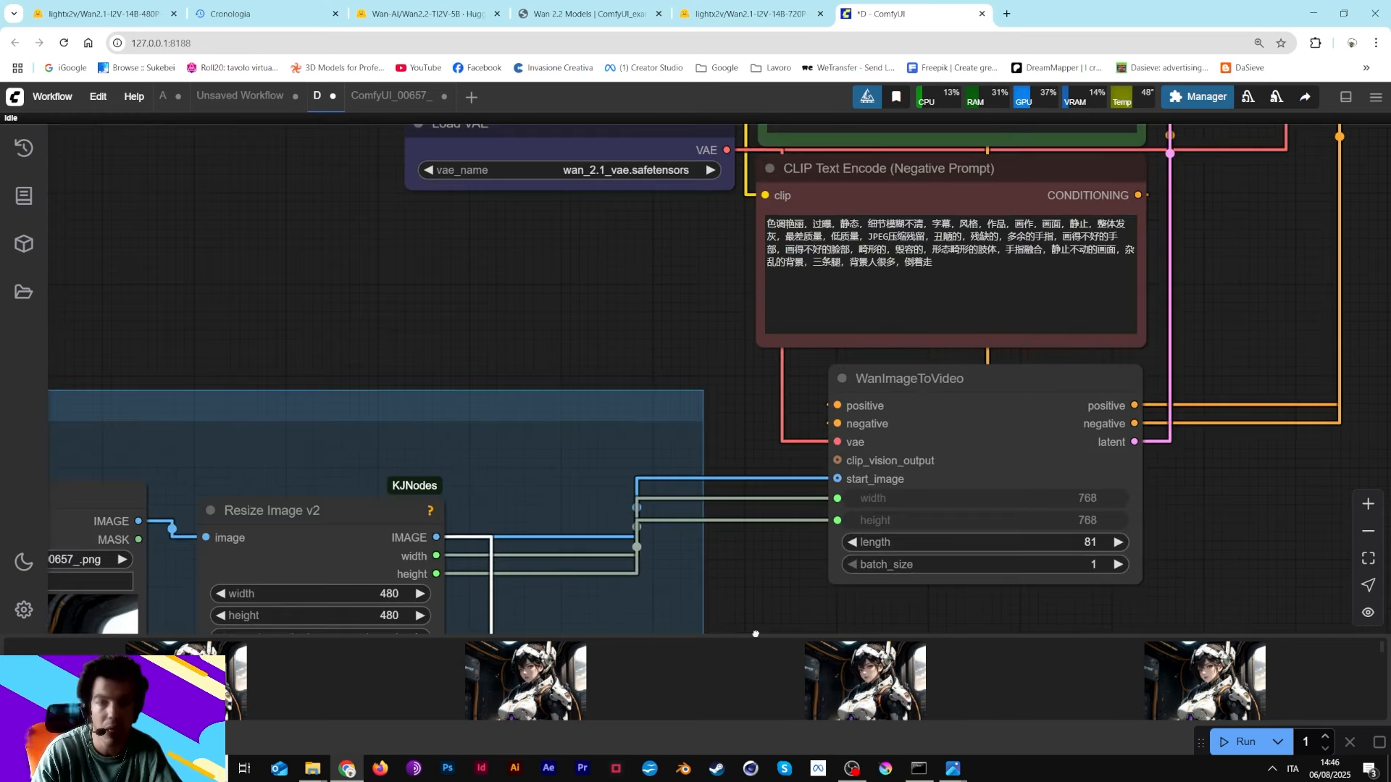
{"action": "scroll", "coordinate": [768, 560], "scroll_direction": "down", "scroll_amount": 3}
{"action": "left_click_drag", "start_coordinate": [892, 428], "coordinate": [893, 447]}
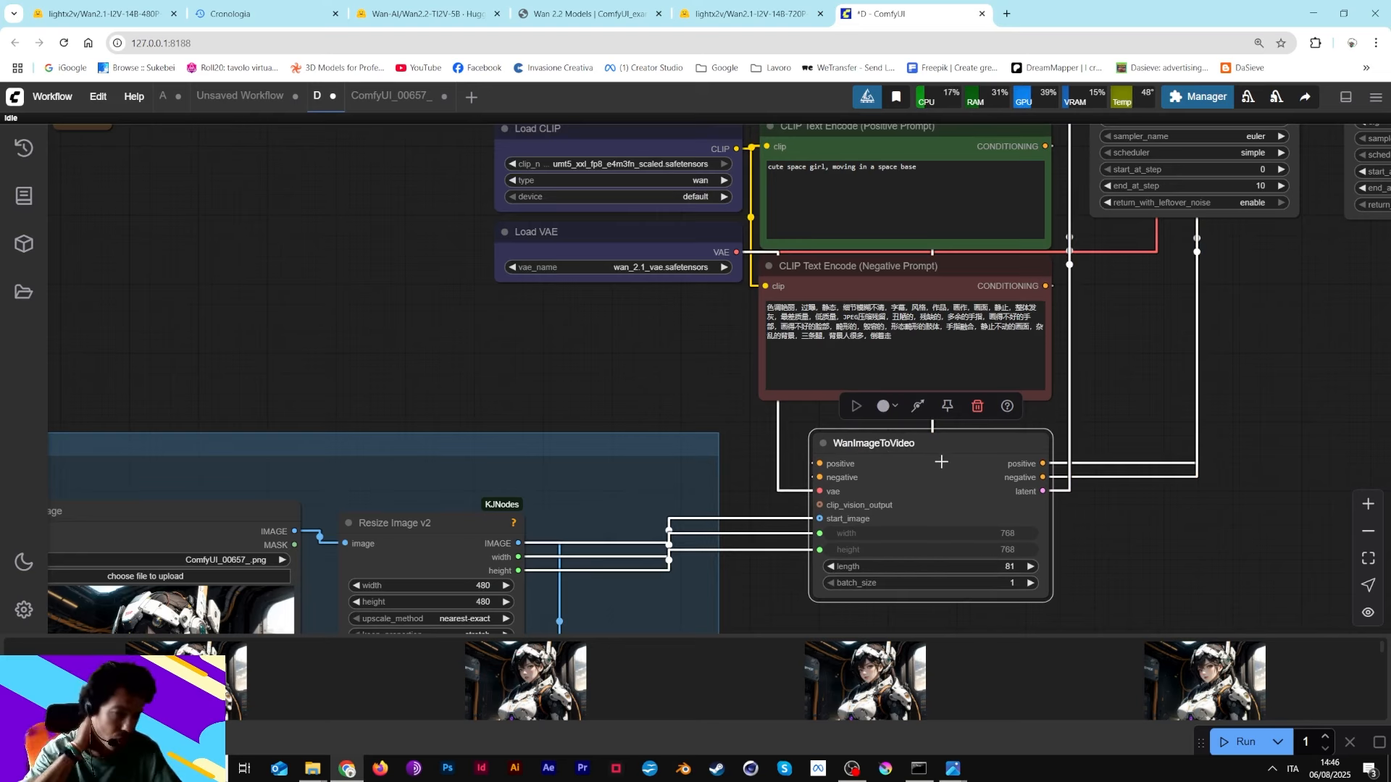
- Try raising the WanImageToVideo length in increments to 89, and return it to 81
{"action": "scroll", "coordinate": [1135, 567], "scroll_direction": "up", "scroll_amount": 7}
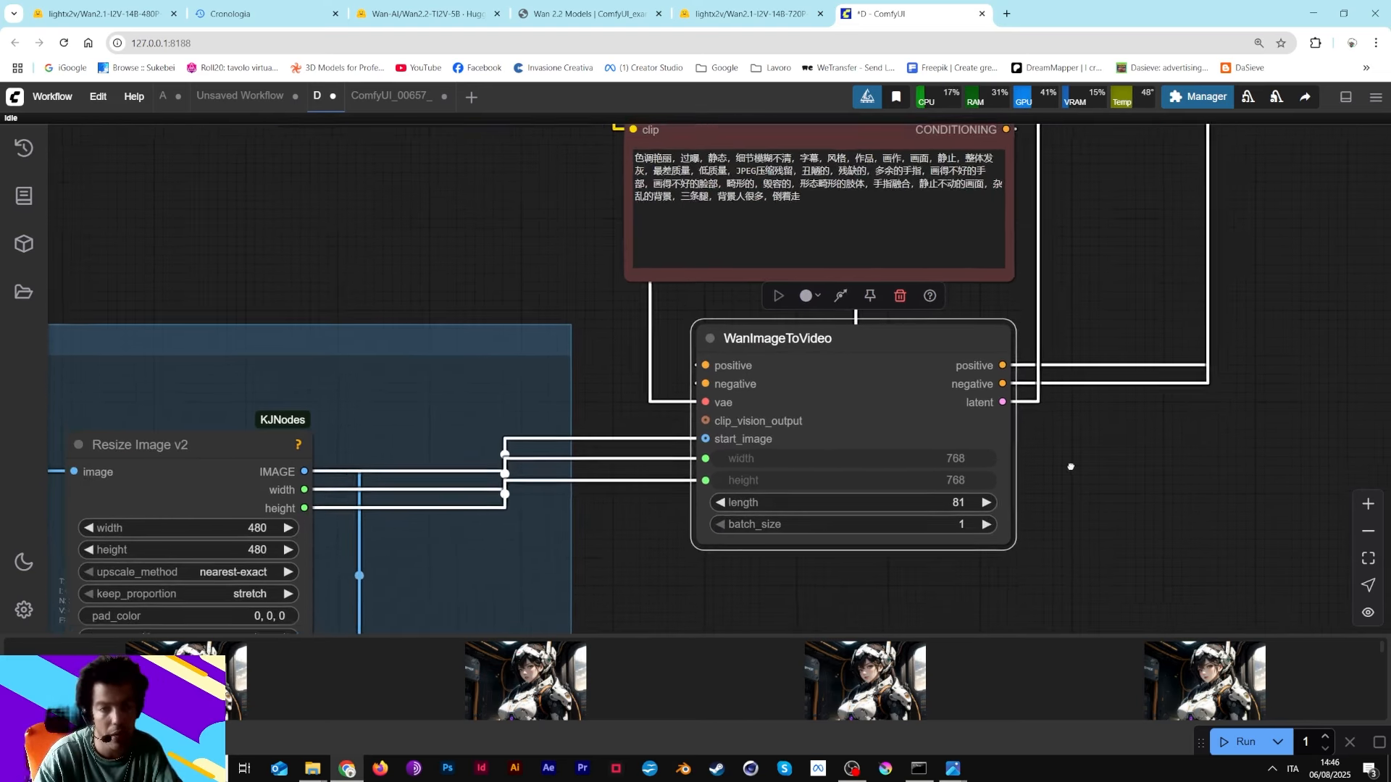
{"action": "scroll", "coordinate": [1069, 447], "scroll_direction": "up", "scroll_amount": 1}
{"action": "left_click", "coordinate": [924, 418]}
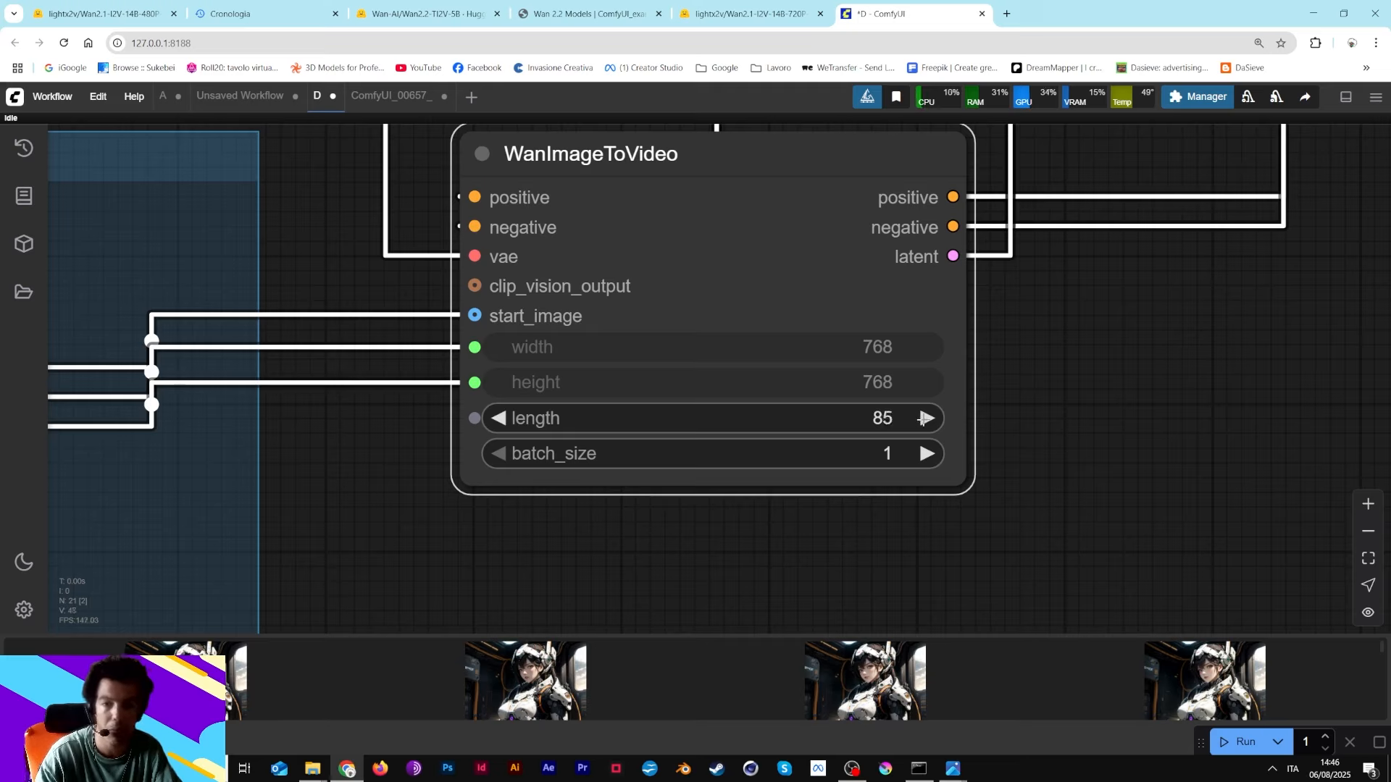
{"action": "left_click", "coordinate": [924, 418]}
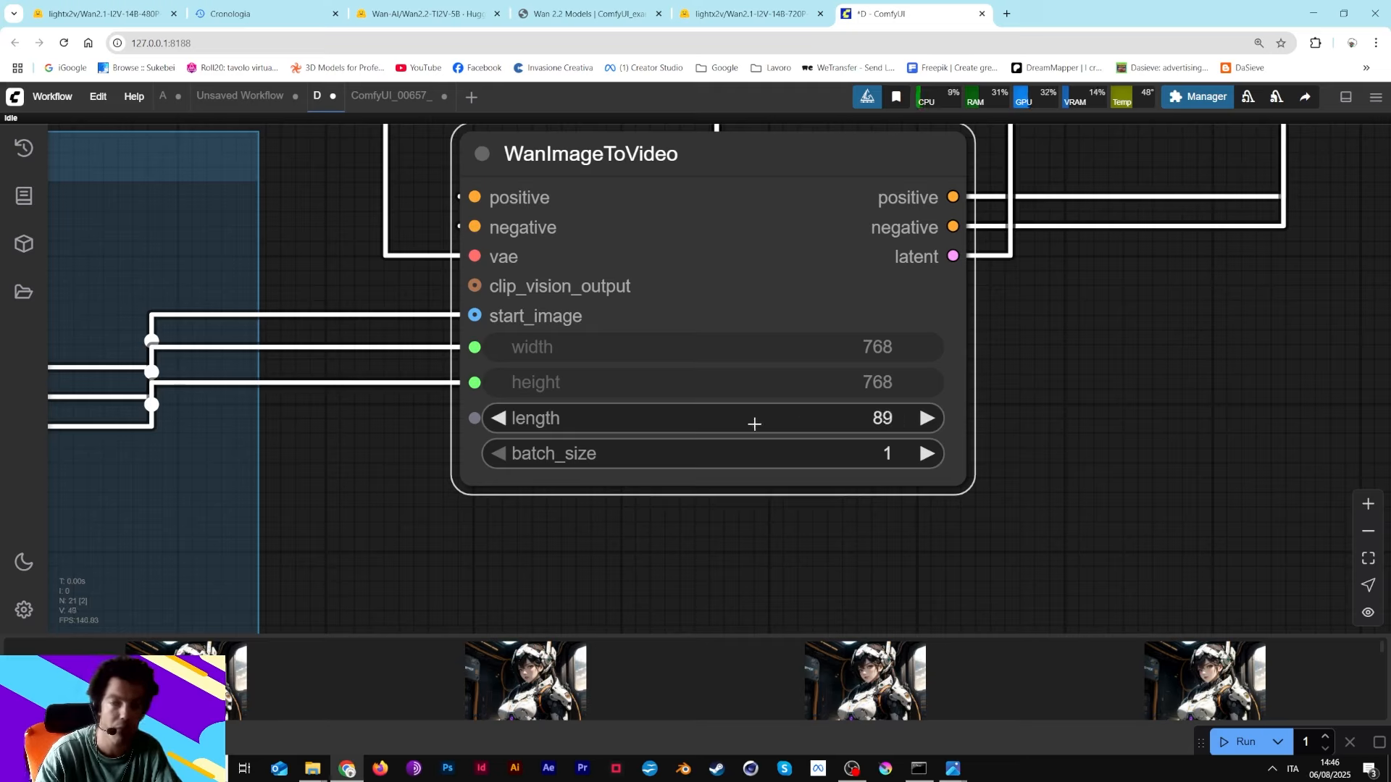
{"action": "left_click", "coordinate": [502, 420]}
{"action": "left_click", "coordinate": [503, 421]}
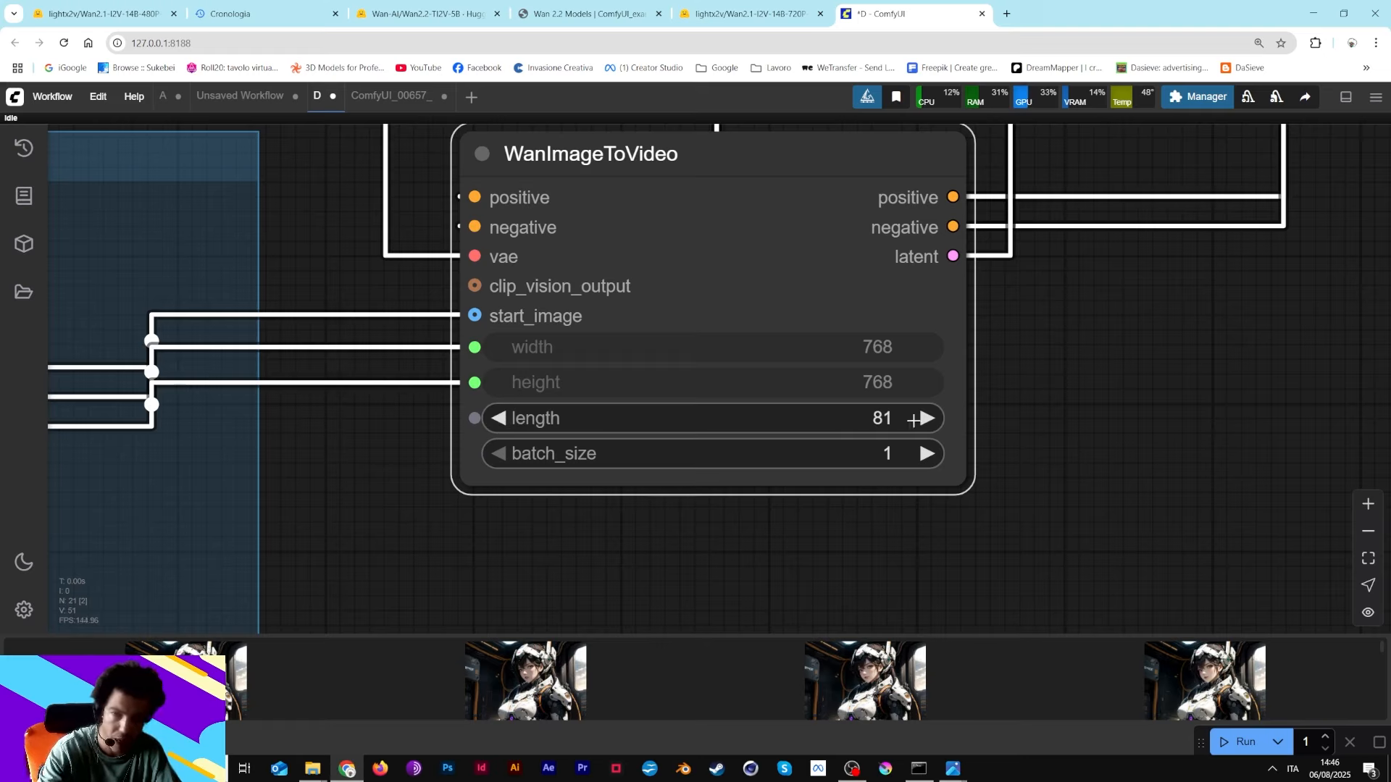
- Try a WanImageToVideo length of 93, and lower it again by three increments
{"action": "left_click", "coordinate": [874, 420]}
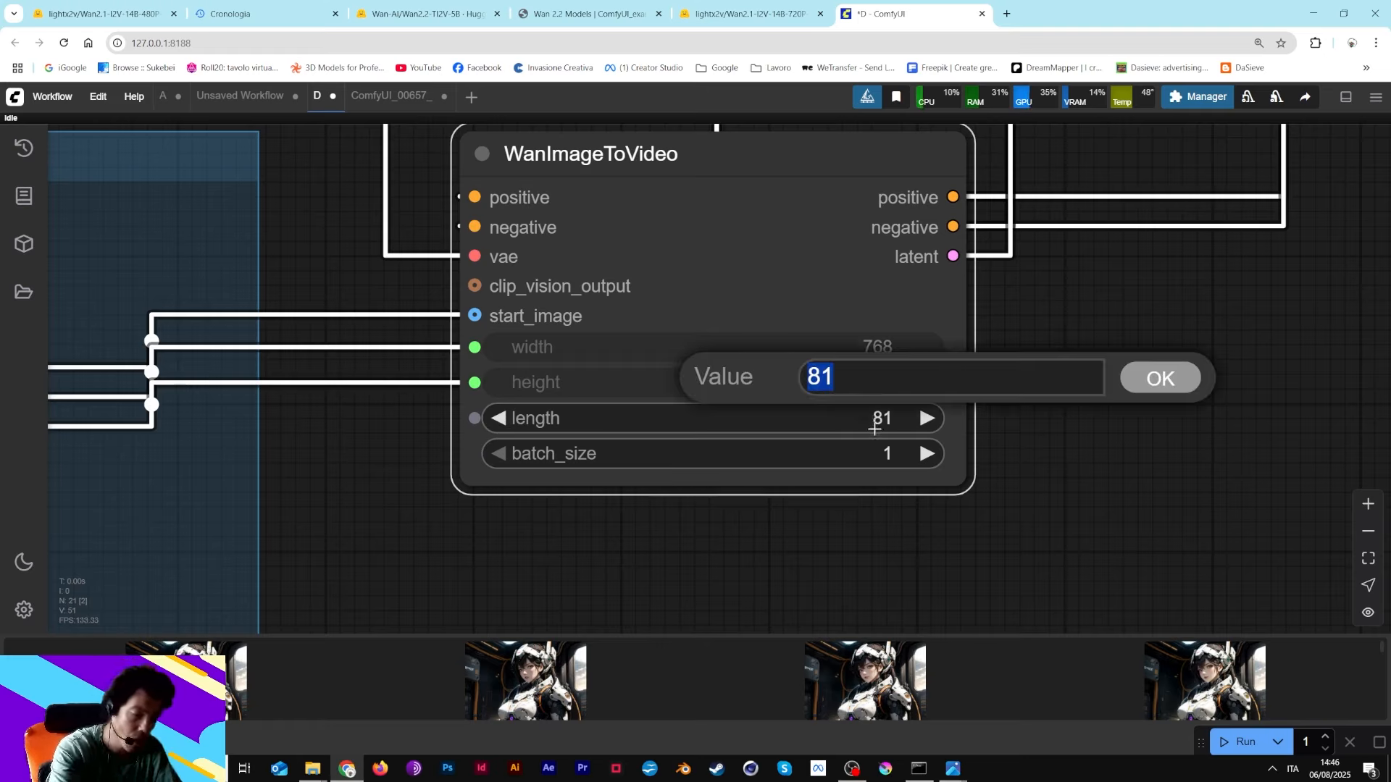
{"action": "type", "text": "93"}
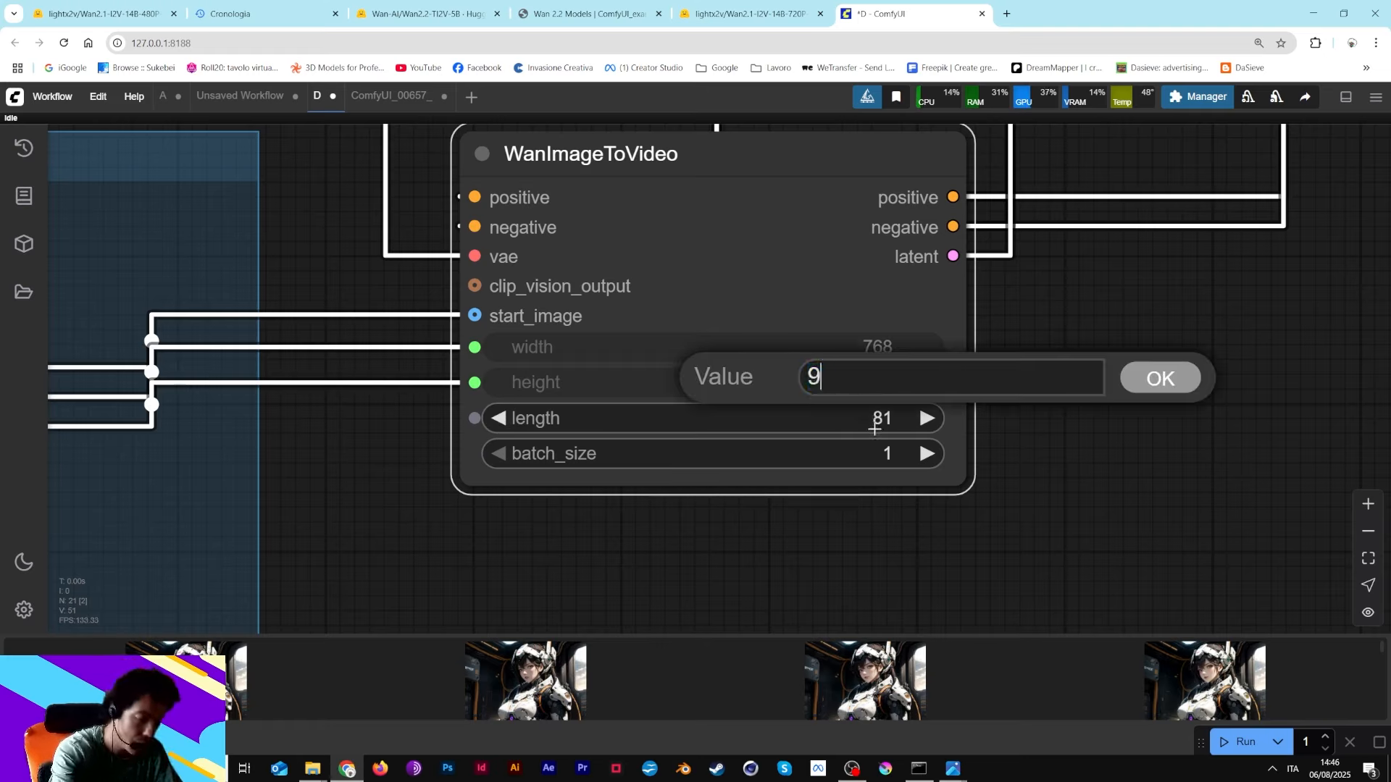
{"action": "key", "text": "Return"}
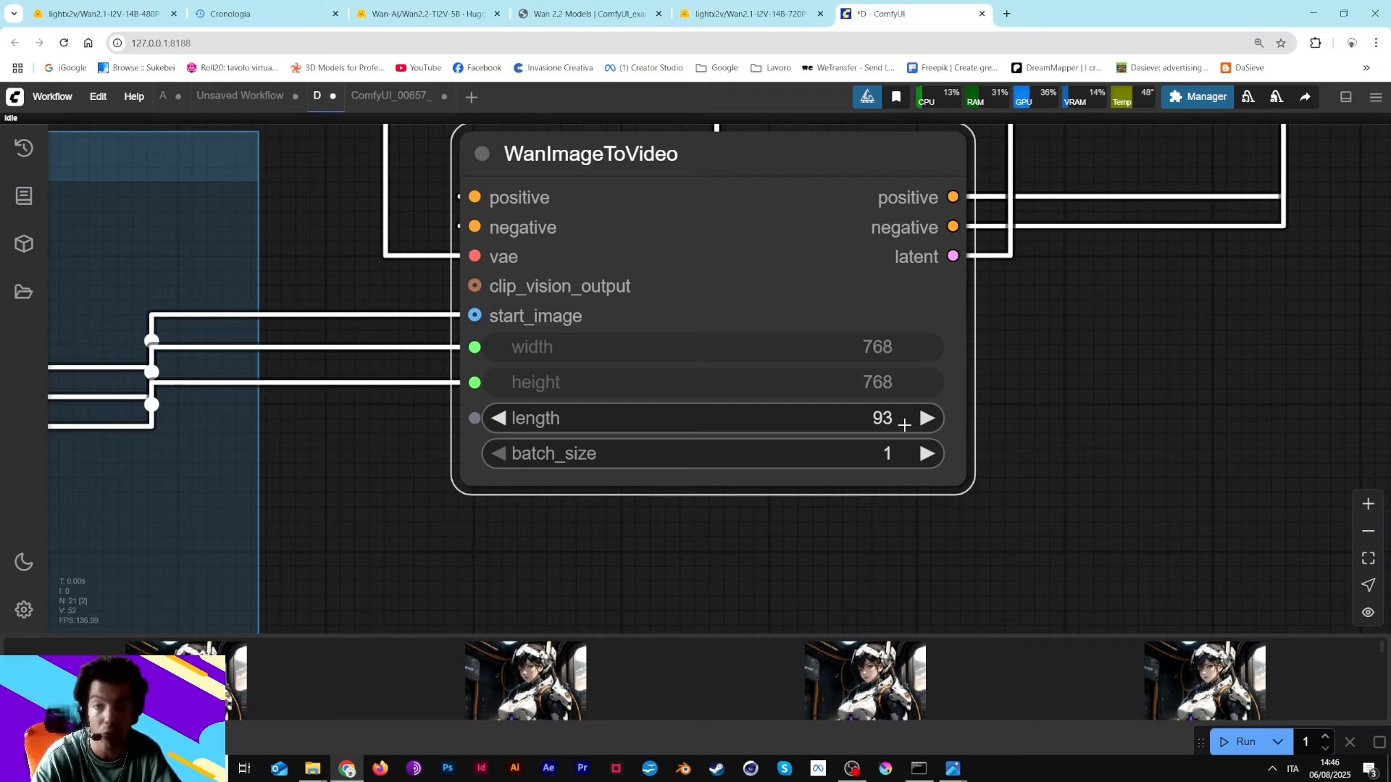
{"action": "left_click", "coordinate": [511, 418]}
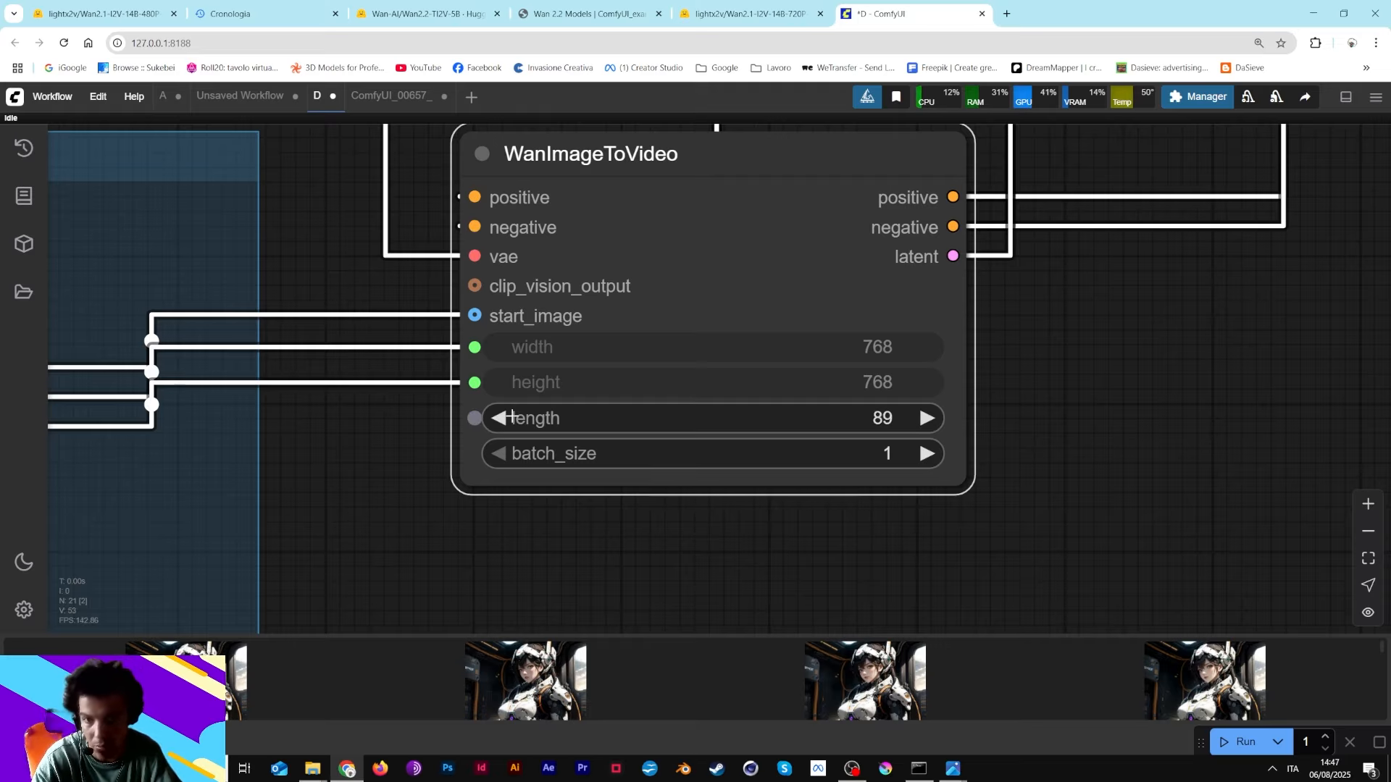
{"action": "left_click", "coordinate": [510, 418]}
{"action": "left_click", "coordinate": [511, 418]}
- Line up the two Load Diffusion Model nodes, placing the low-noise loader directly beneath the high-noise loader
{"action": "scroll", "coordinate": [1032, 346], "scroll_direction": "down", "scroll_amount": 10}
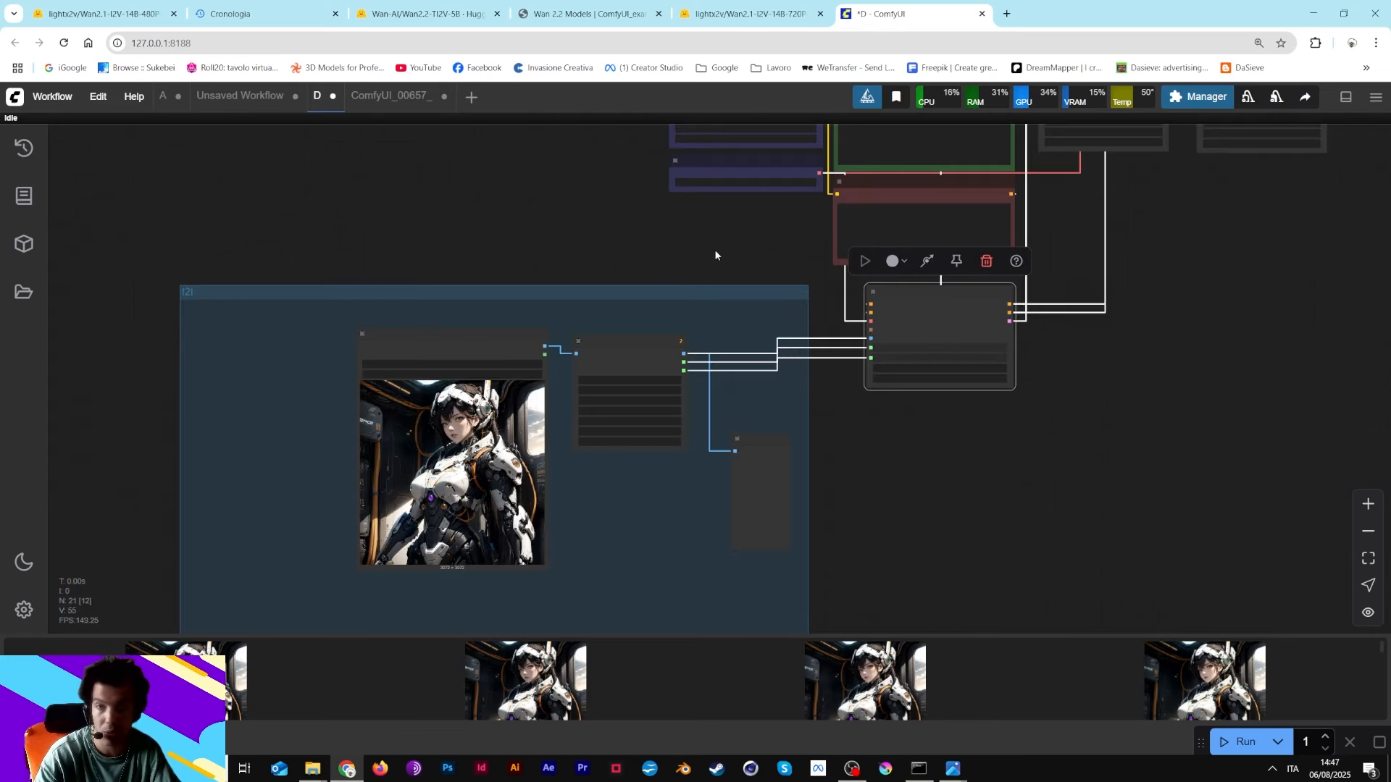
{"action": "scroll", "coordinate": [484, 493], "scroll_direction": "up", "scroll_amount": 8}
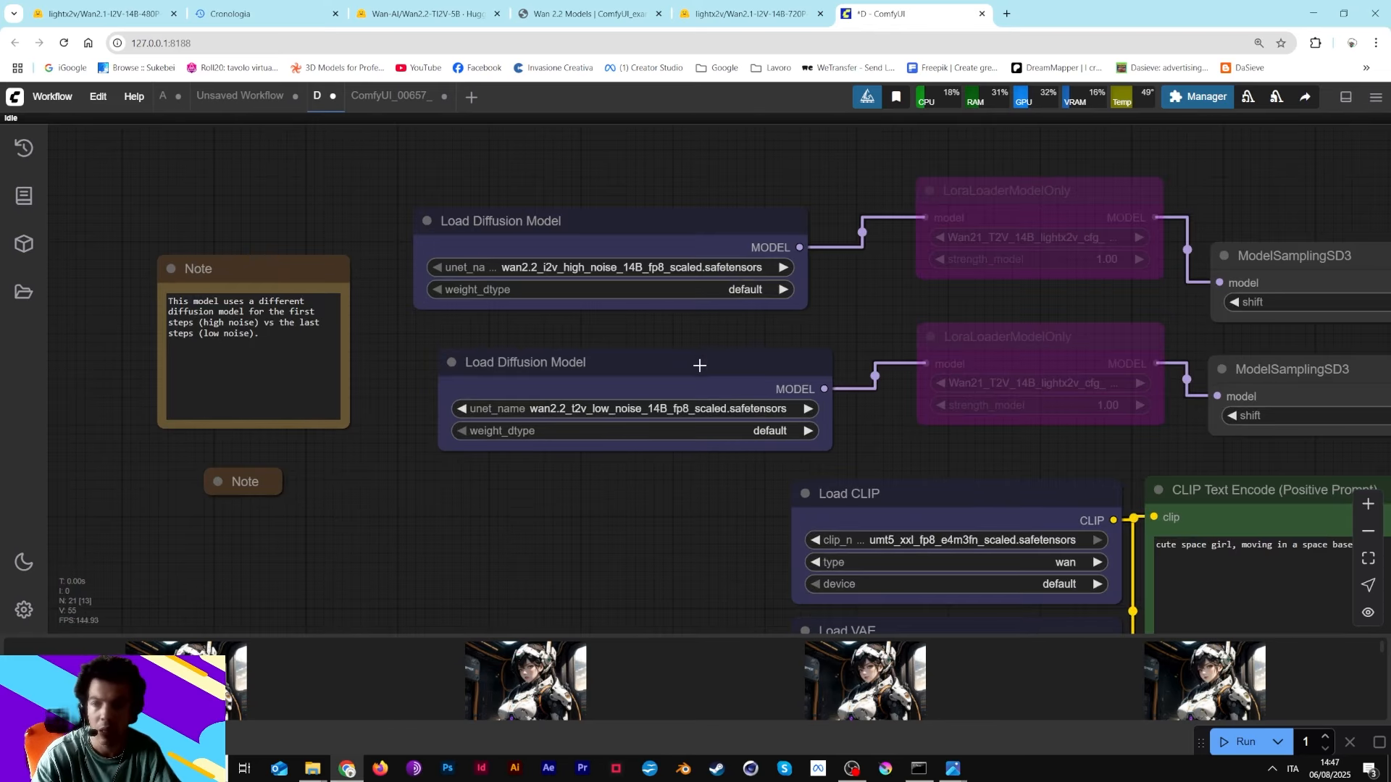
{"action": "left_click_drag", "start_coordinate": [699, 362], "coordinate": [668, 333]}
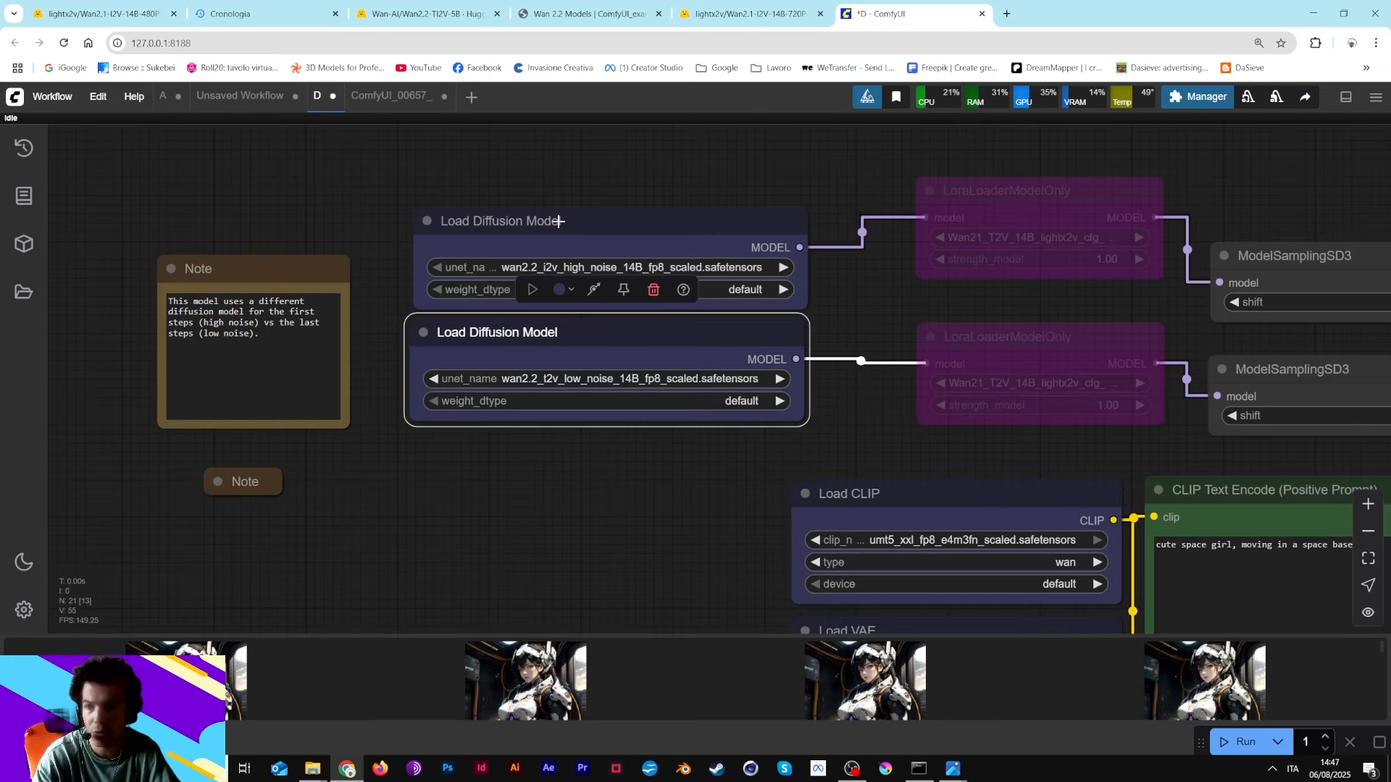
{"action": "left_click_drag", "start_coordinate": [554, 222], "coordinate": [559, 208]}
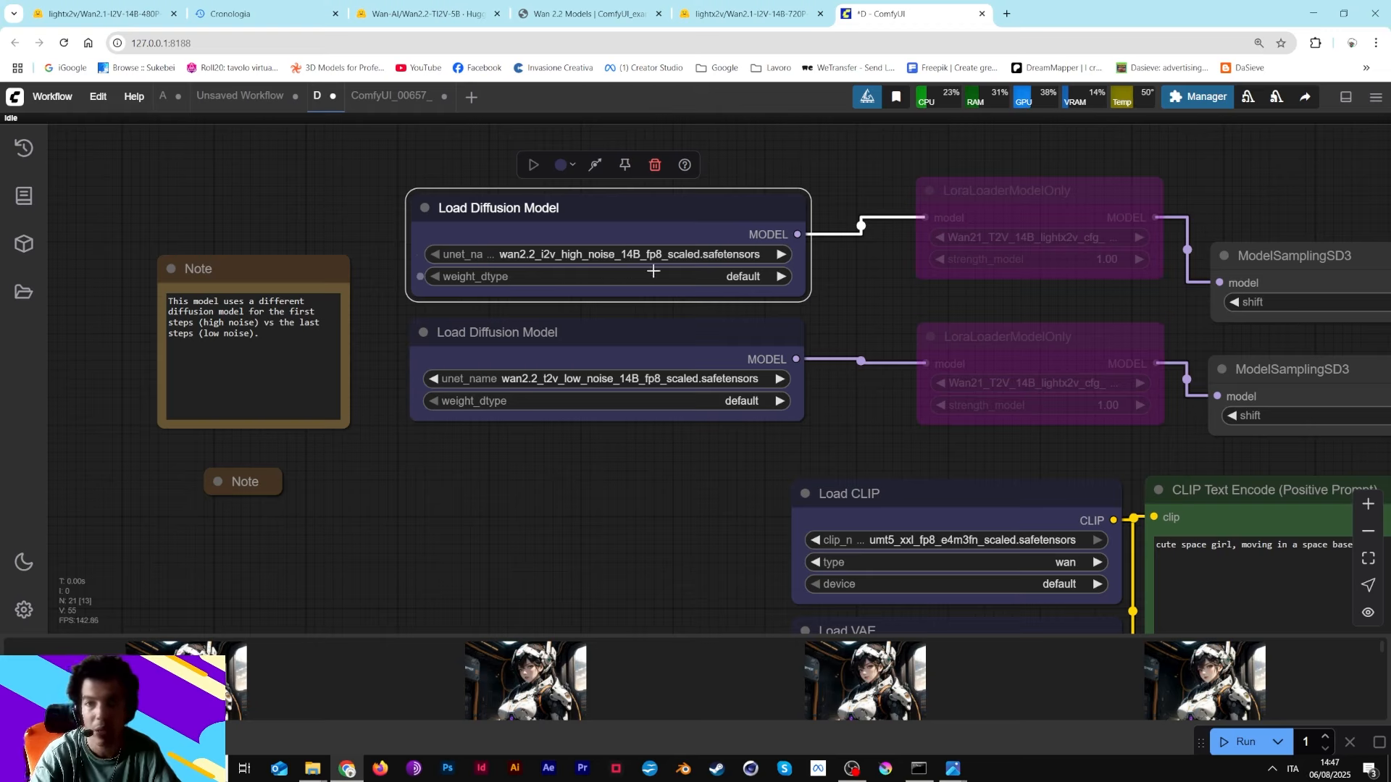
{"action": "left_click", "coordinate": [572, 337]}
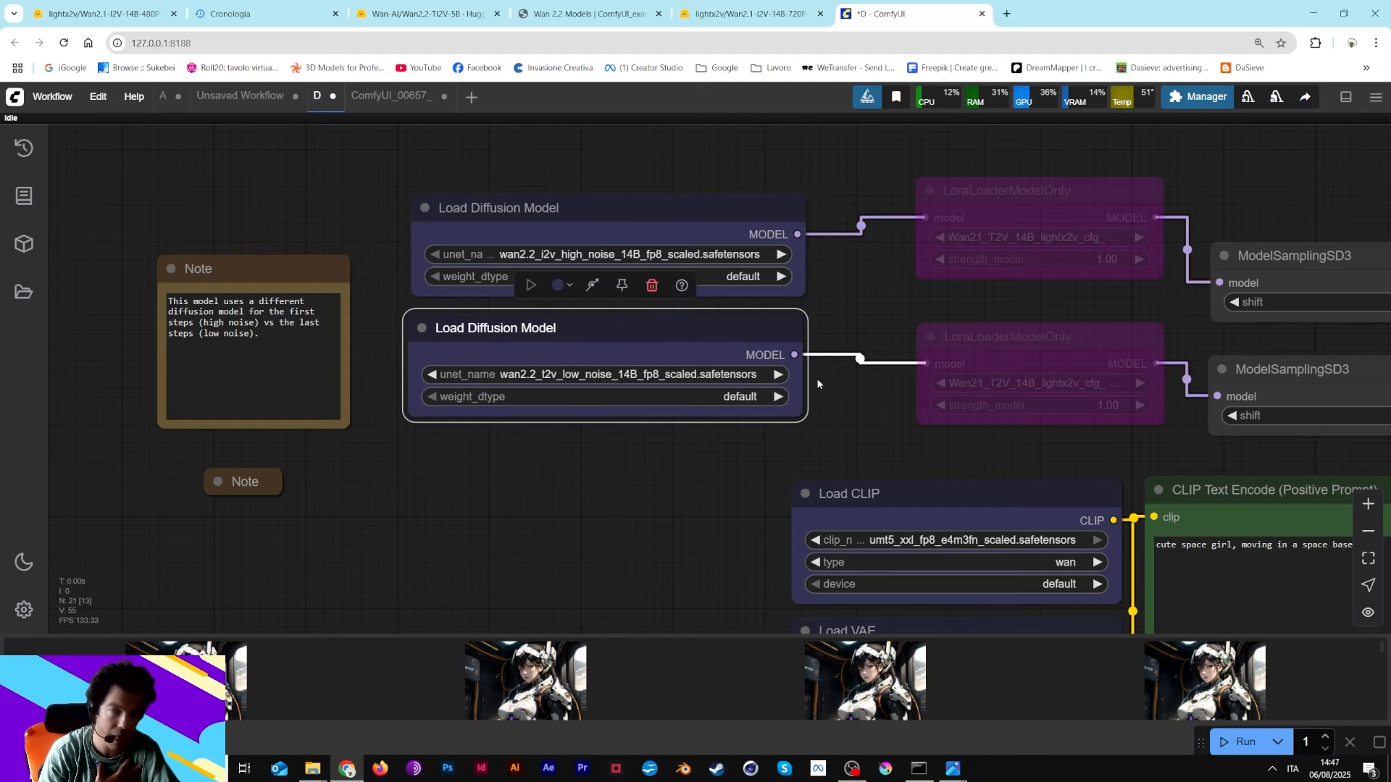
- Move both LoraLoaderModelOnly nodes closer to their Load Diffusion Model nodes
{"action": "left_click_drag", "start_coordinate": [880, 305], "coordinate": [640, 332]}
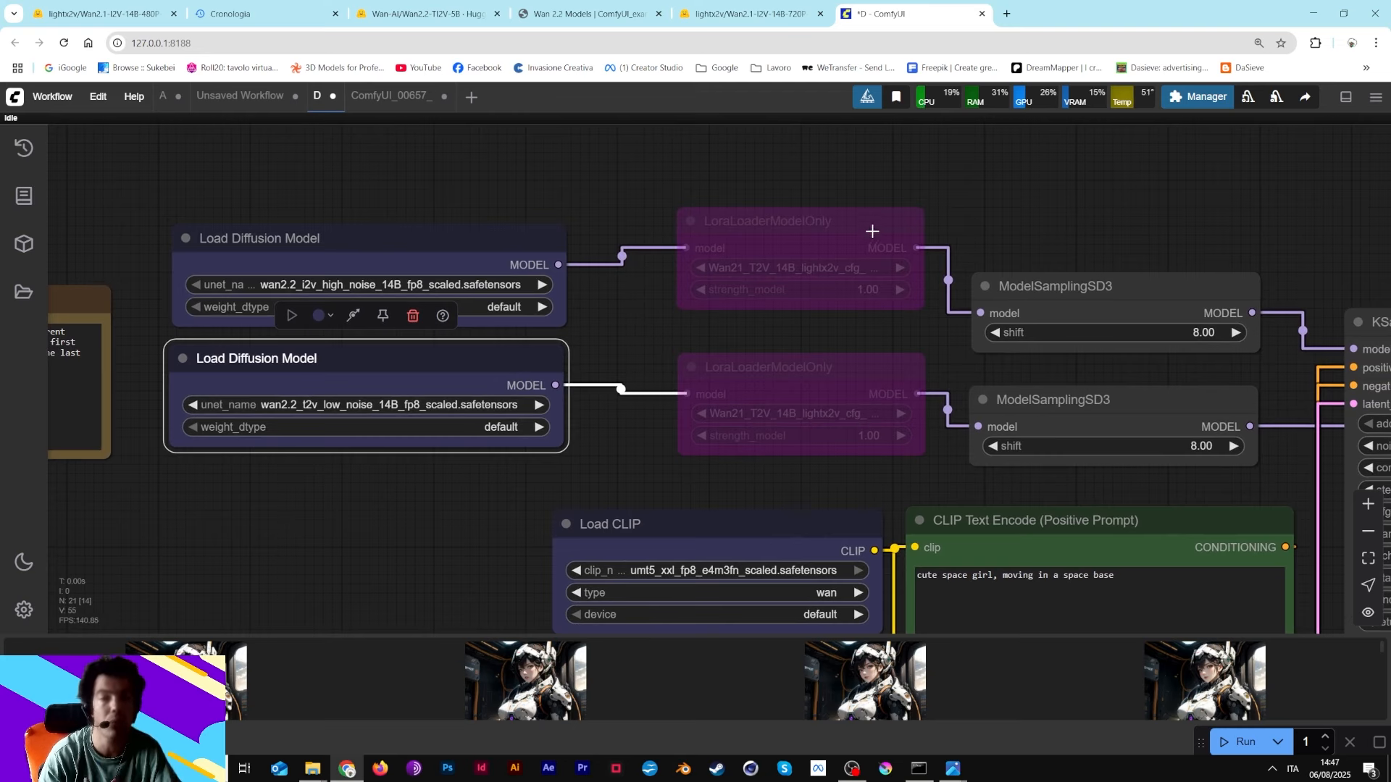
{"action": "left_click_drag", "start_coordinate": [873, 231], "coordinate": [837, 242]}
{"action": "left_click_drag", "start_coordinate": [781, 366], "coordinate": [730, 355]}
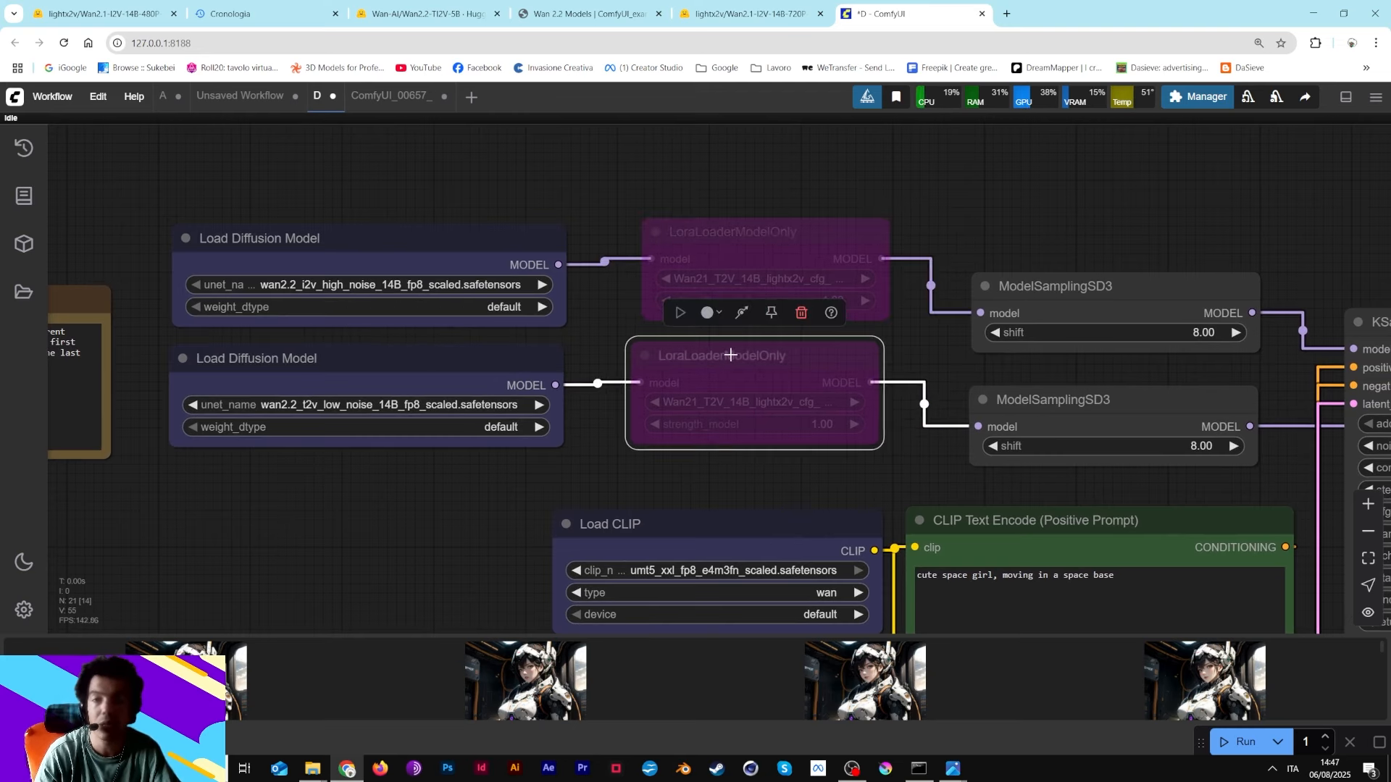
- Try turning off the bypass on both LoraLoaderModelOnly nodes together, and bypass them again
{"action": "left_click", "coordinate": [747, 262], "text": "shift"}
{"action": "right_click", "coordinate": [741, 353]}
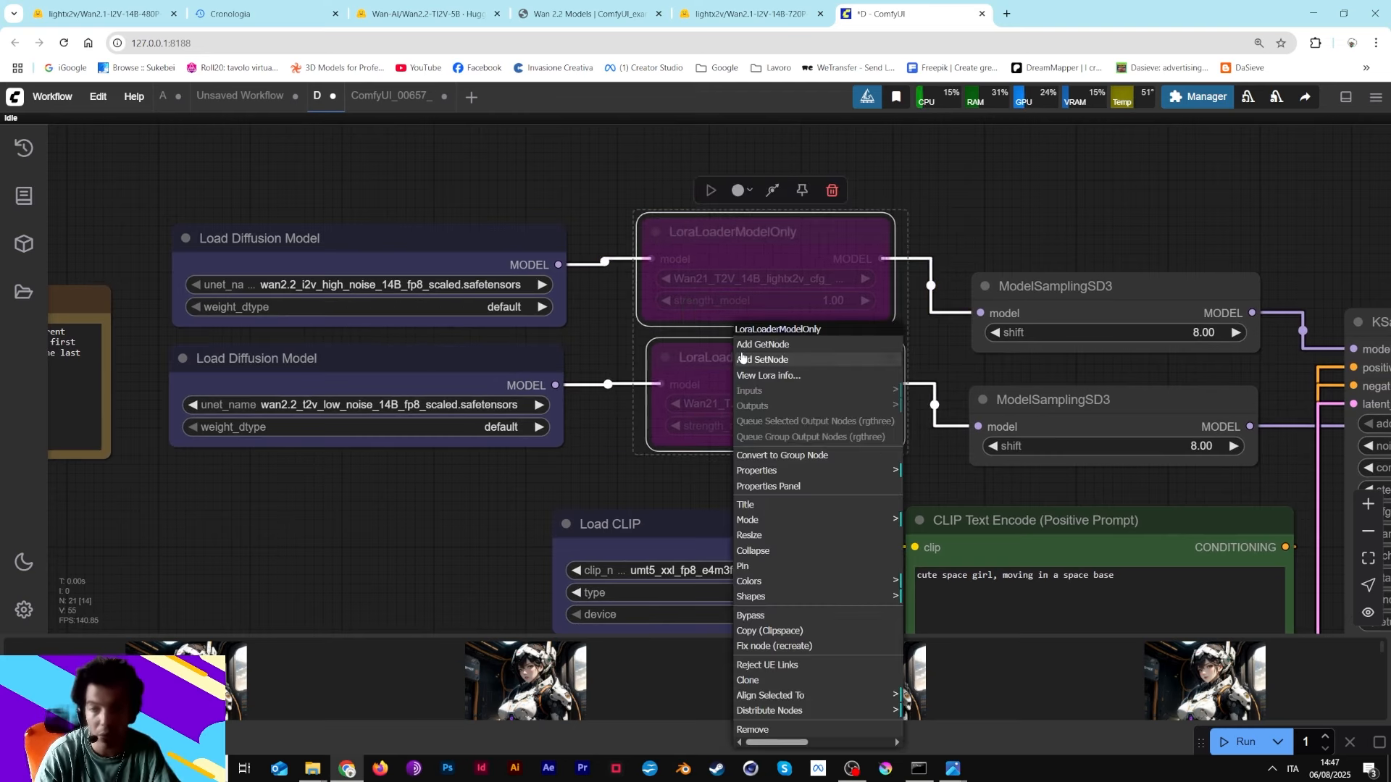
{"action": "left_click", "coordinate": [785, 617]}
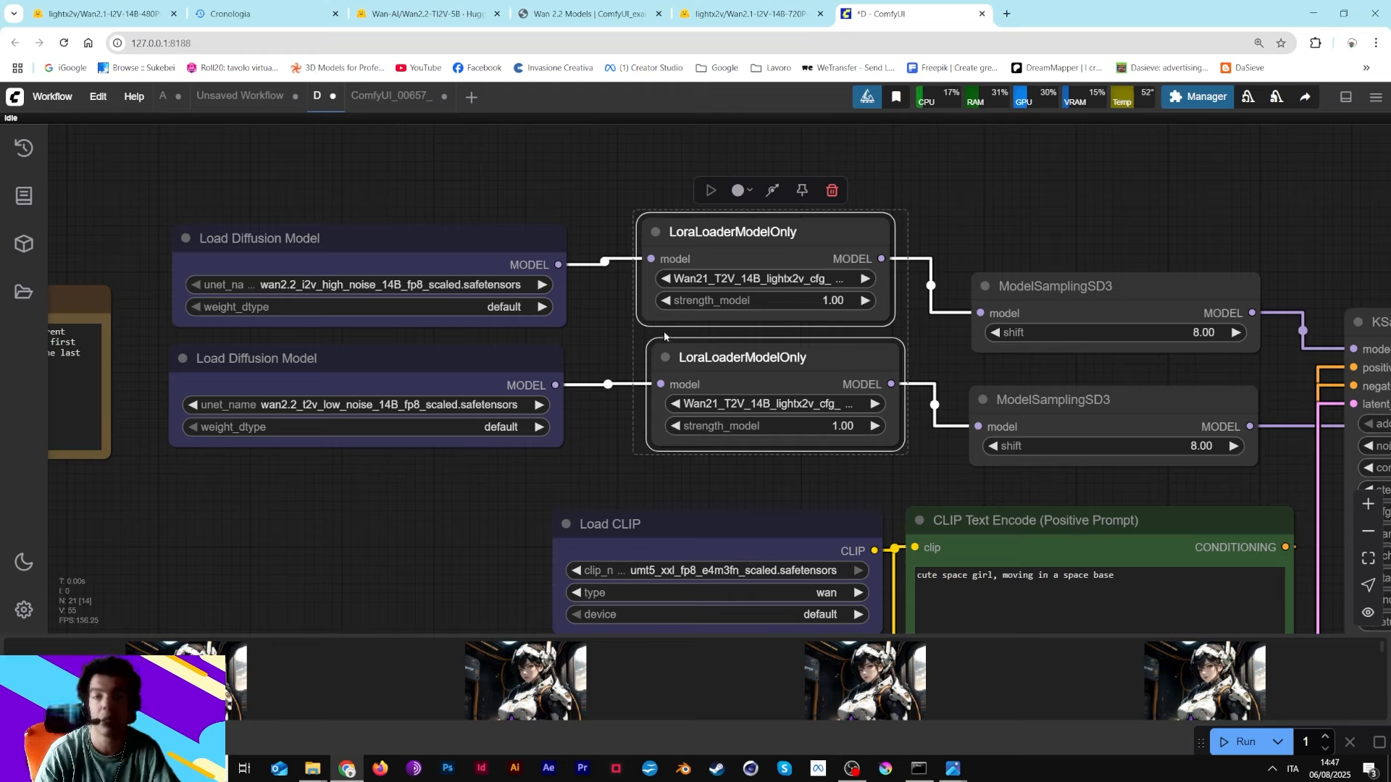
{"action": "left_click", "coordinate": [993, 157]}
{"action": "left_click", "coordinate": [788, 237]}
{"action": "left_click", "coordinate": [779, 355], "text": "shift"}
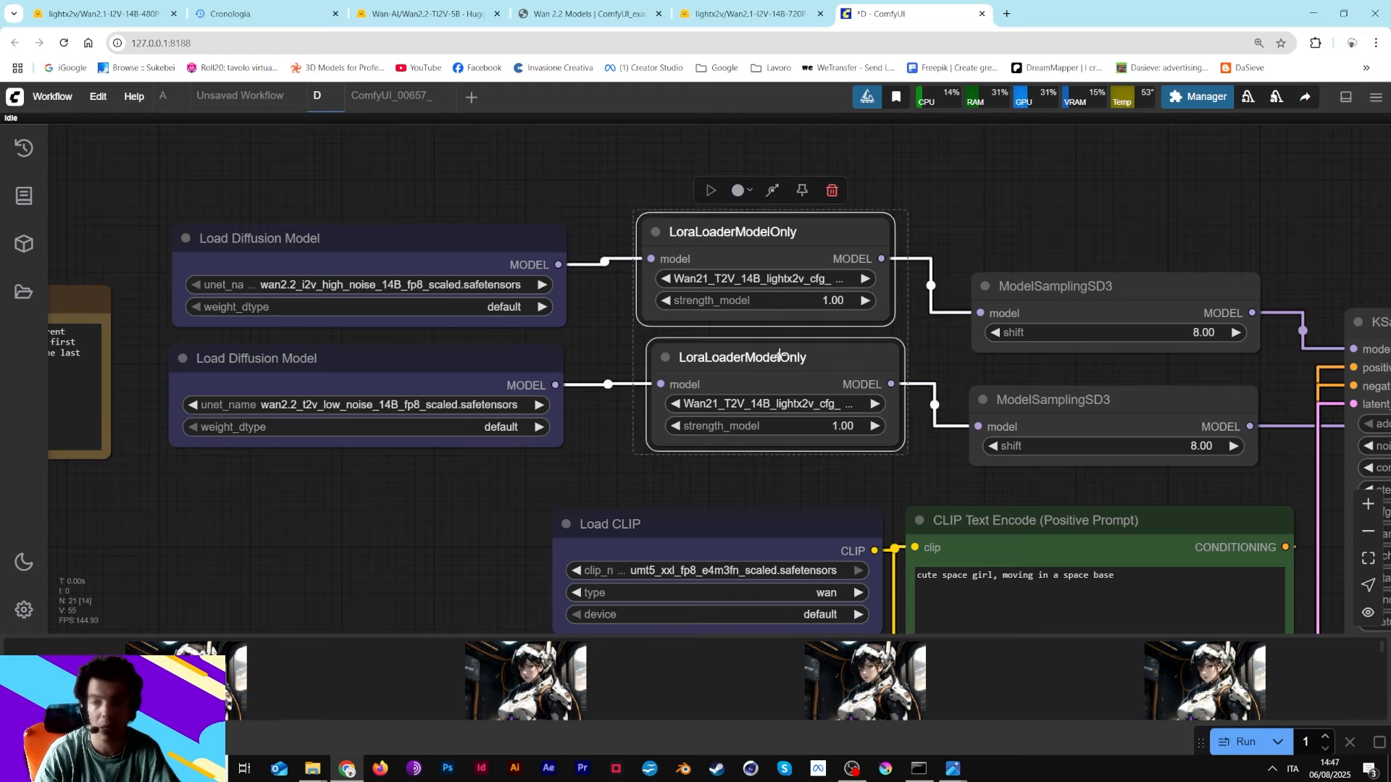
{"action": "right_click", "coordinate": [675, 236]}
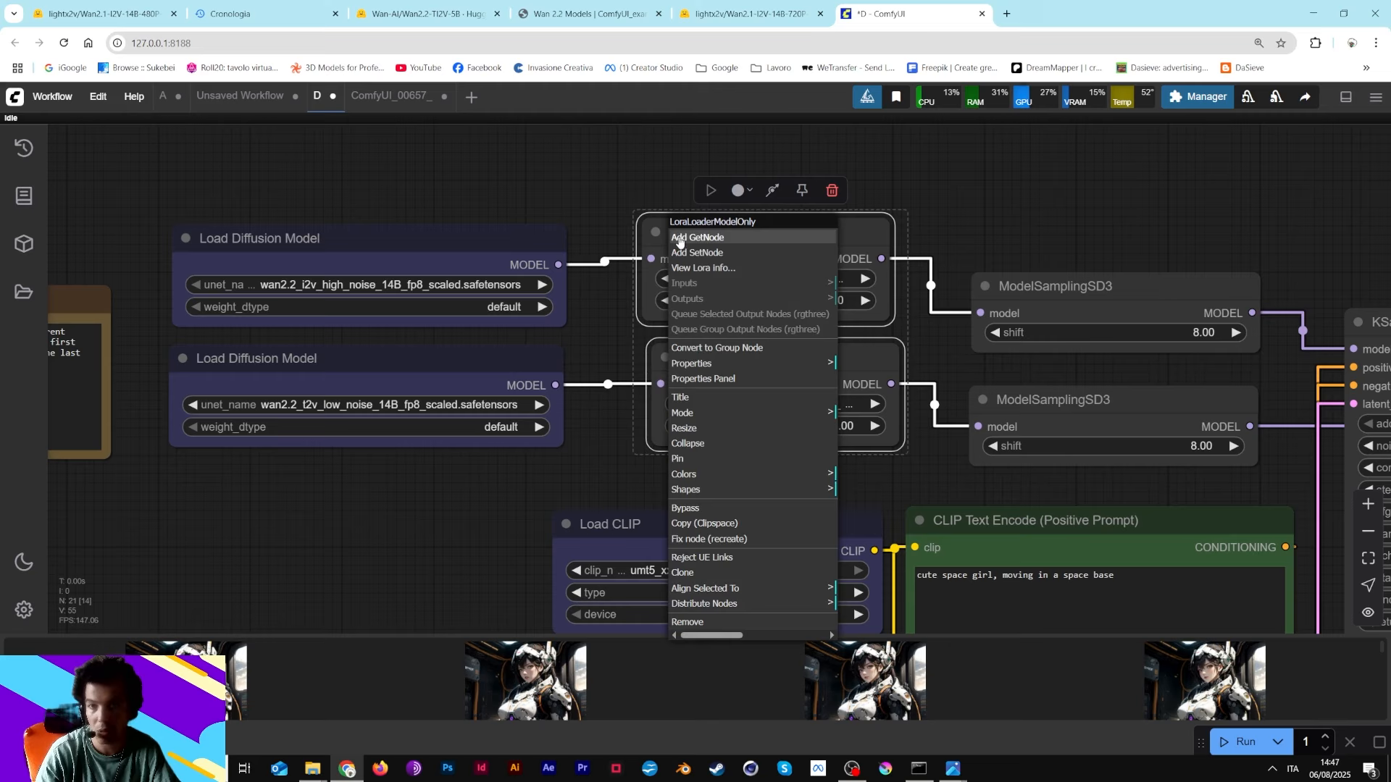
{"action": "left_click", "coordinate": [695, 504]}
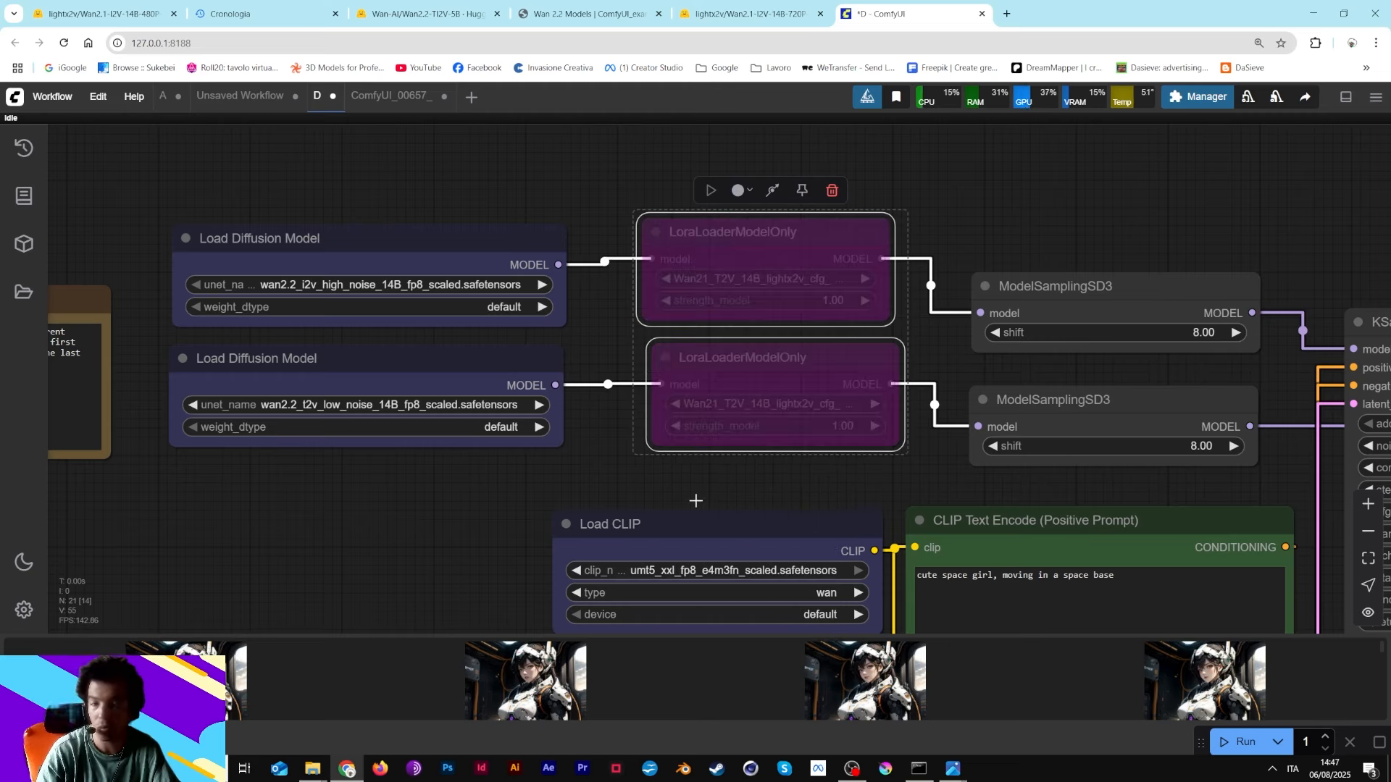
- Reactivate both bypassed LoraLoaderModelOnly nodes and align the lower one beneath the upper one
{"action": "right_click", "coordinate": [707, 368]}
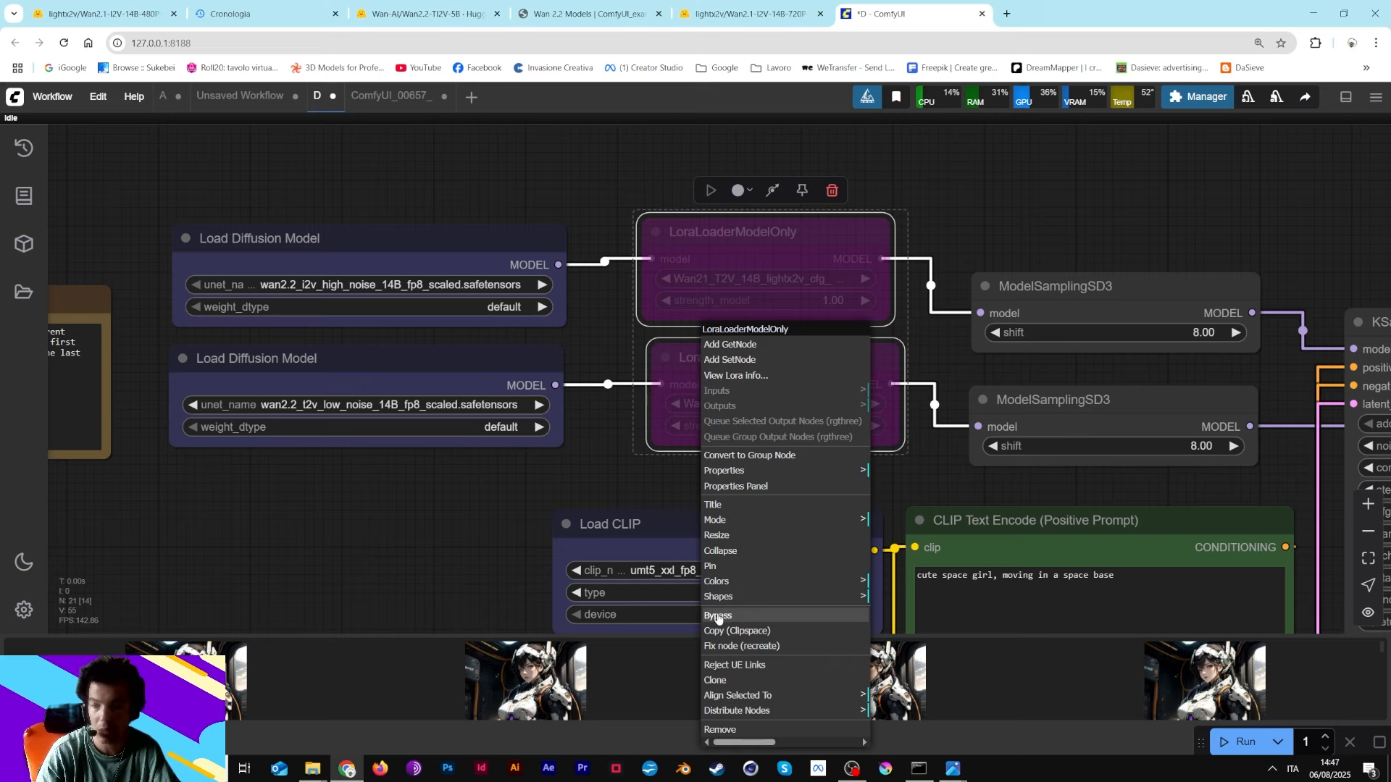
{"action": "left_click", "coordinate": [711, 618]}
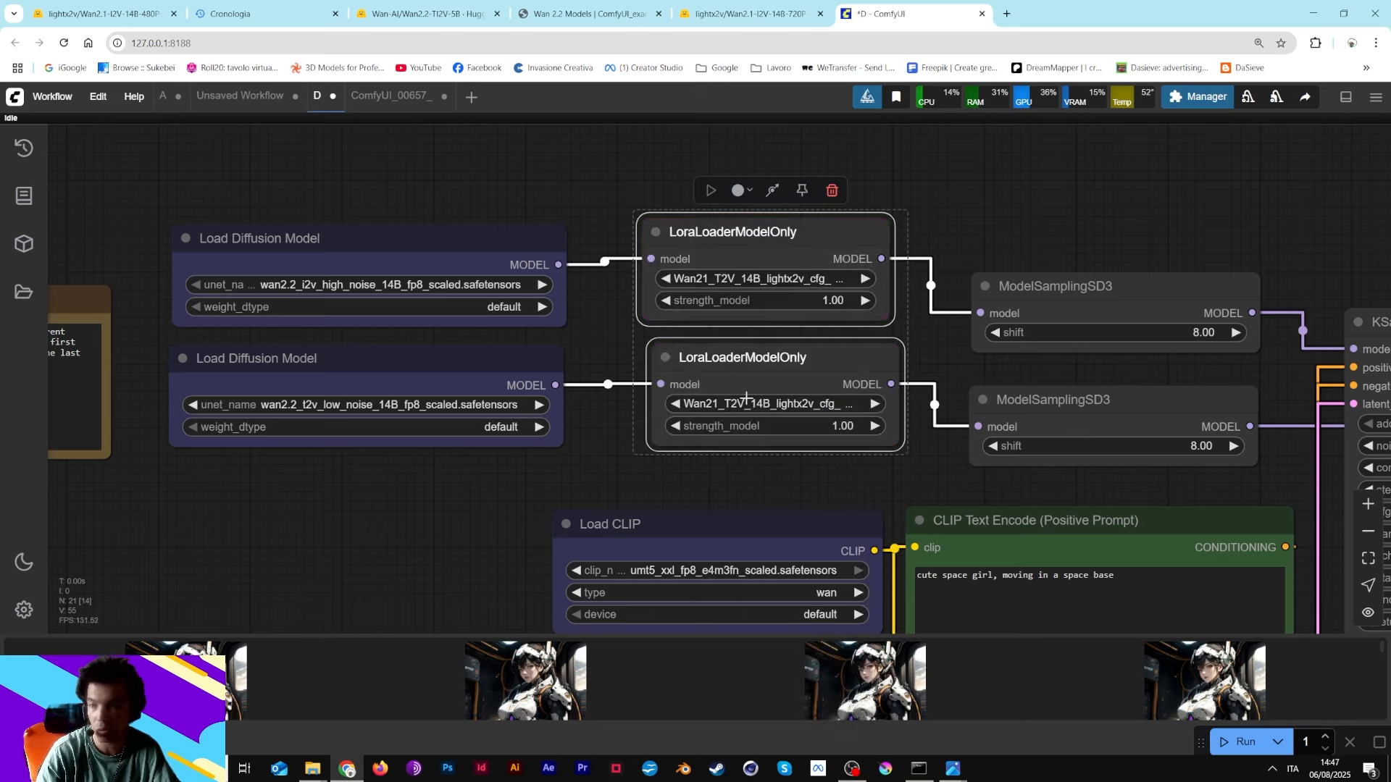
{"action": "left_click", "coordinate": [1041, 208]}
{"action": "left_click_drag", "start_coordinate": [789, 365], "coordinate": [778, 353]}
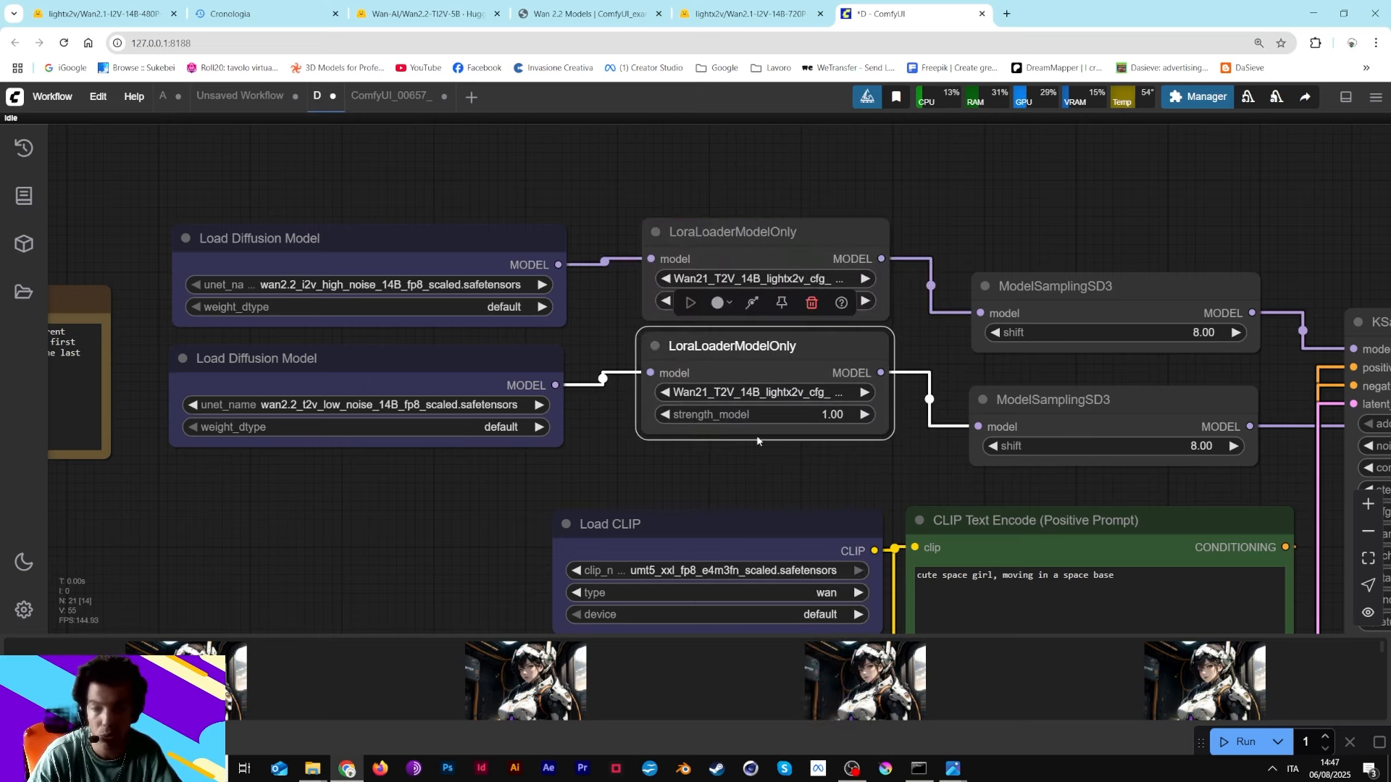
- Set the LoRA in both LoraLoaderModelOnly nodes to Wan21_I2V_14B_lightx2v_cfg_step_distill_lora_rank64.safetensors
{"action": "left_click", "coordinate": [700, 281]}
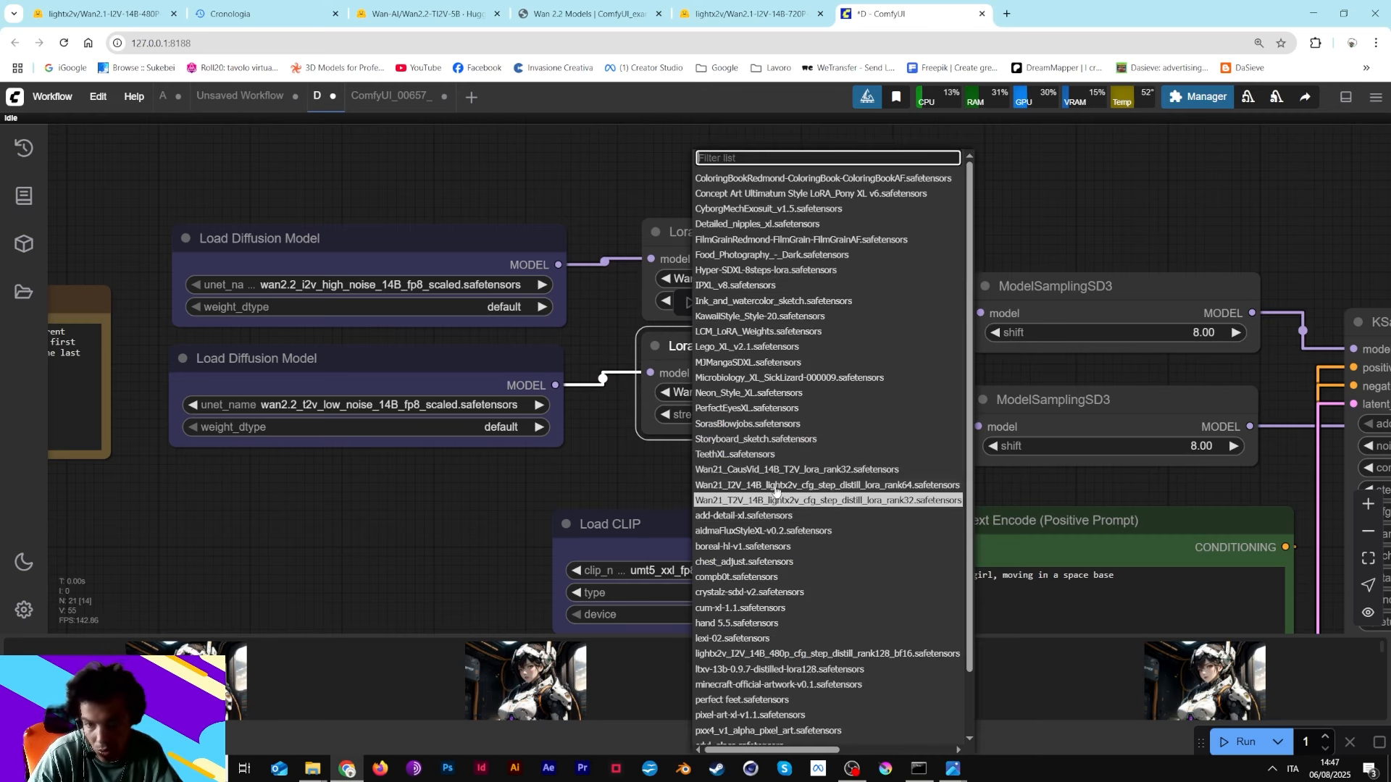
{"action": "left_click", "coordinate": [776, 486]}
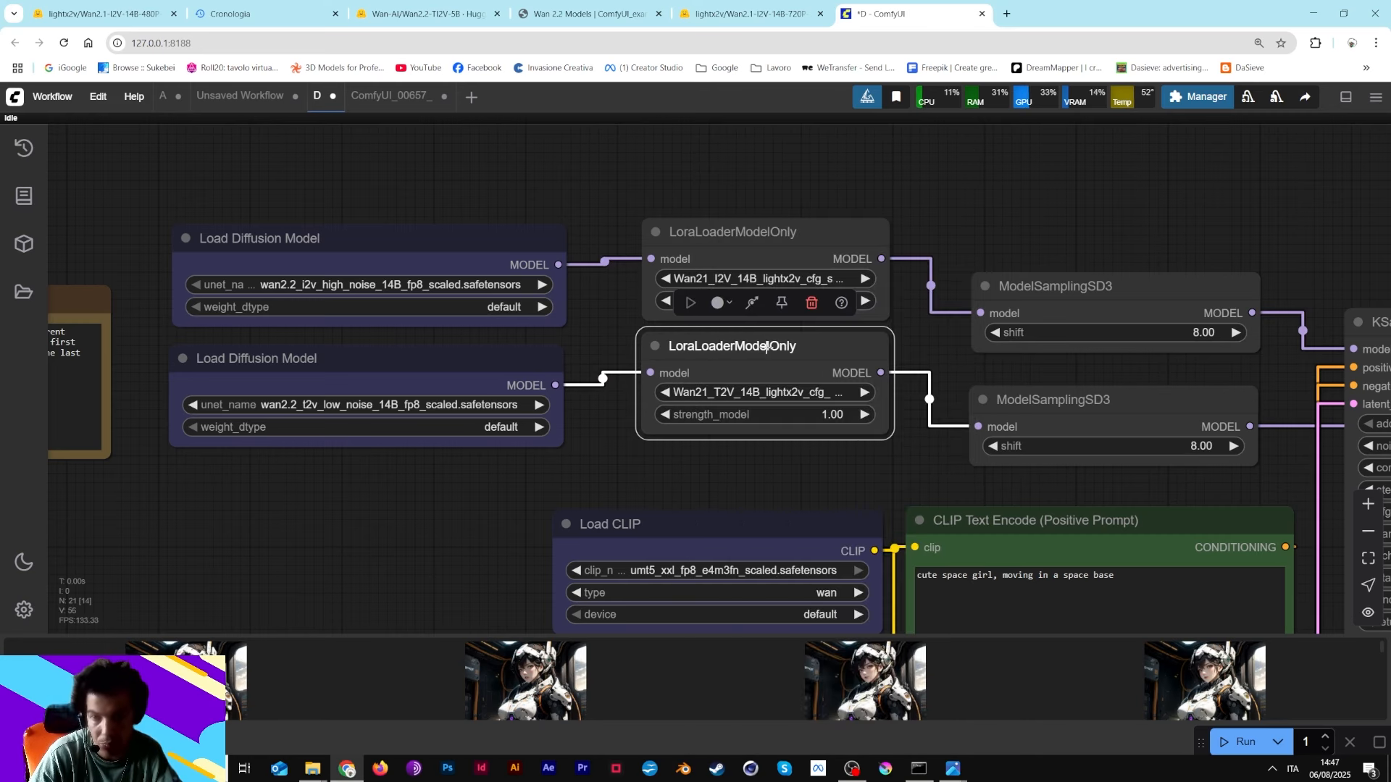
{"action": "left_click", "coordinate": [757, 393]}
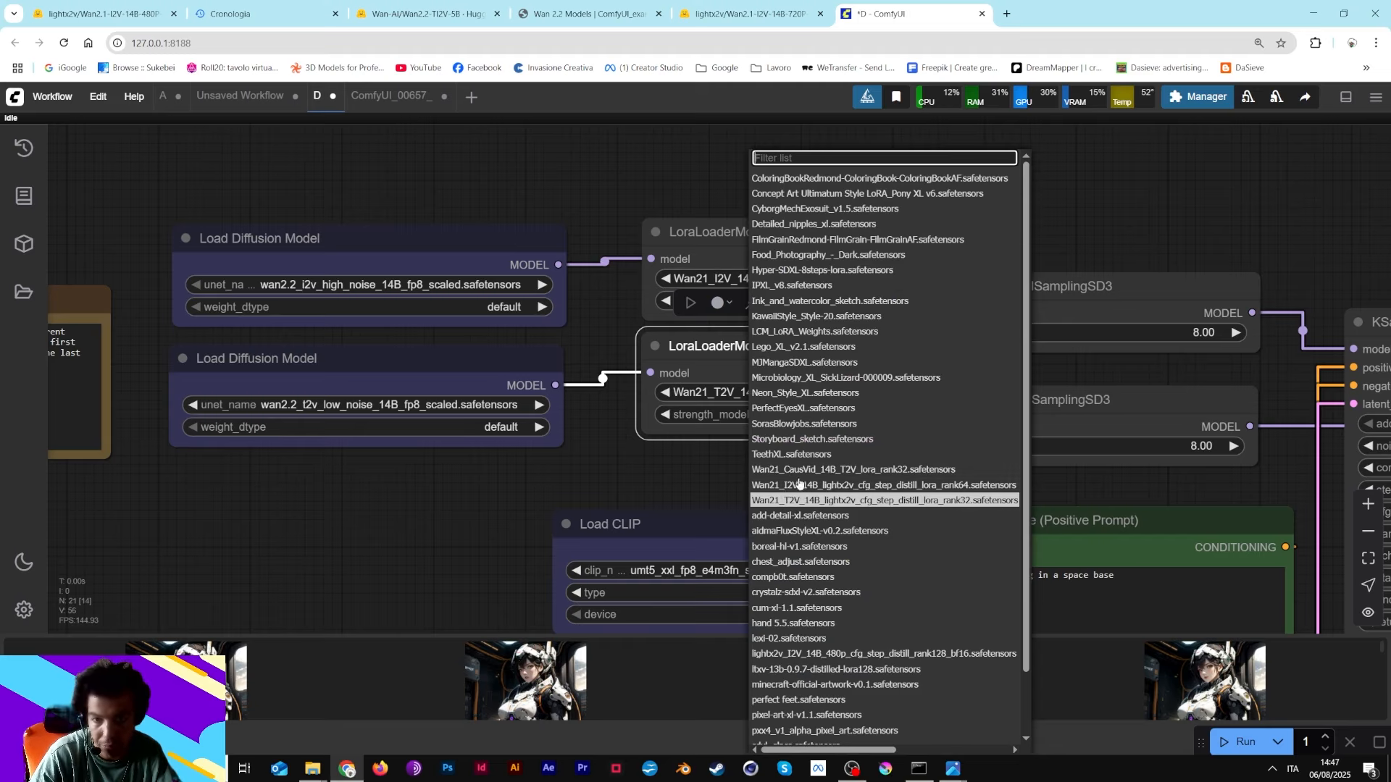
{"action": "left_click", "coordinate": [799, 485]}
{"action": "left_click", "coordinate": [766, 496]}
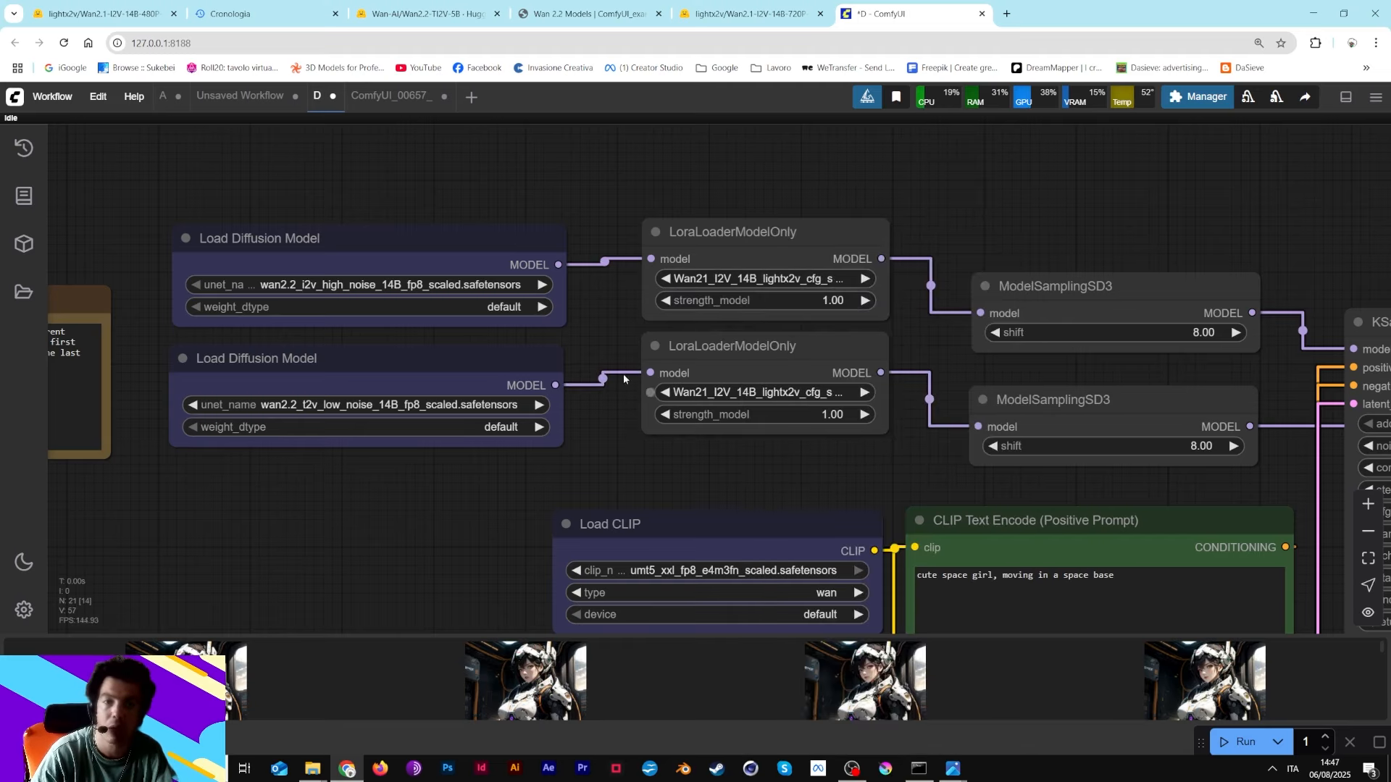
- Bypass both ModelSamplingSD3 nodes between the LoRA loaders and the KSampler nodes
{"action": "scroll", "coordinate": [628, 438], "scroll_direction": "down", "scroll_amount": 5}
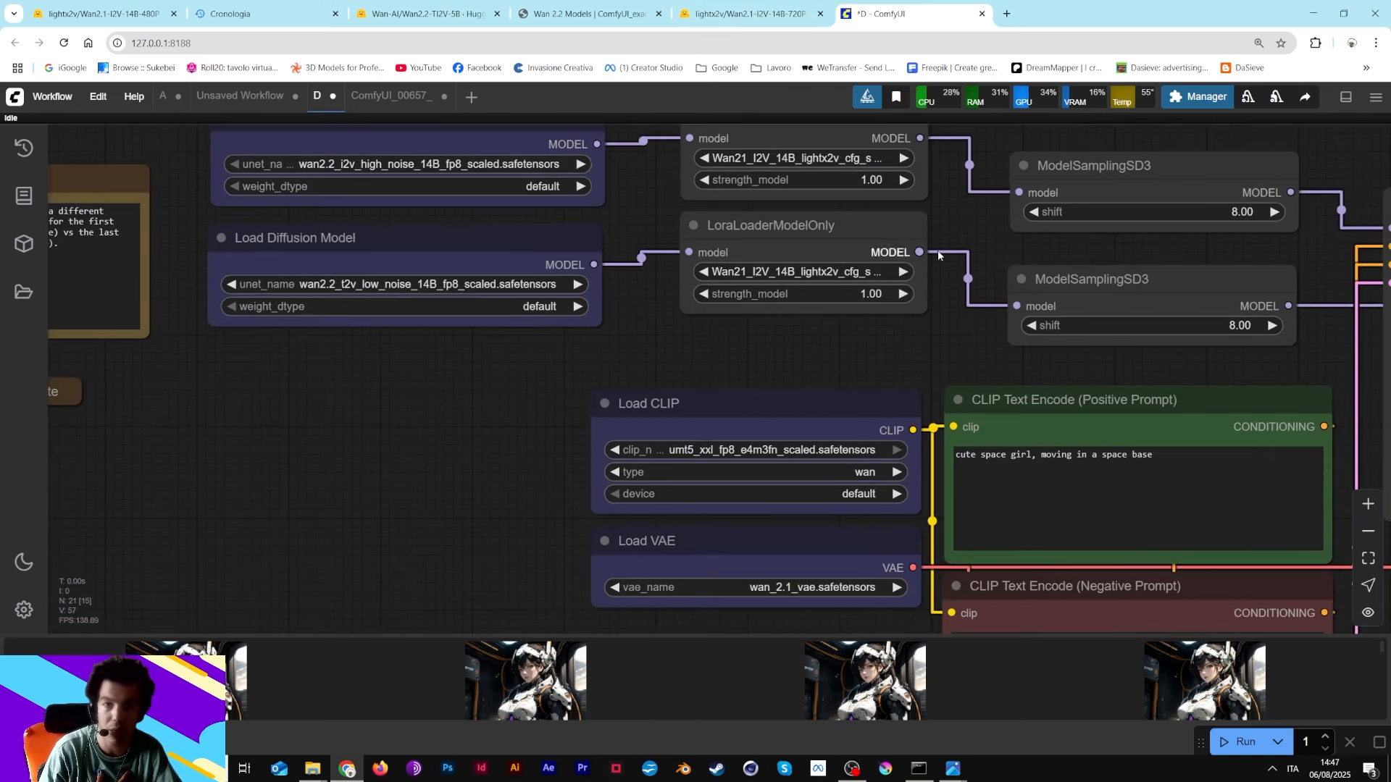
{"action": "left_click_drag", "start_coordinate": [987, 267], "coordinate": [752, 309]}
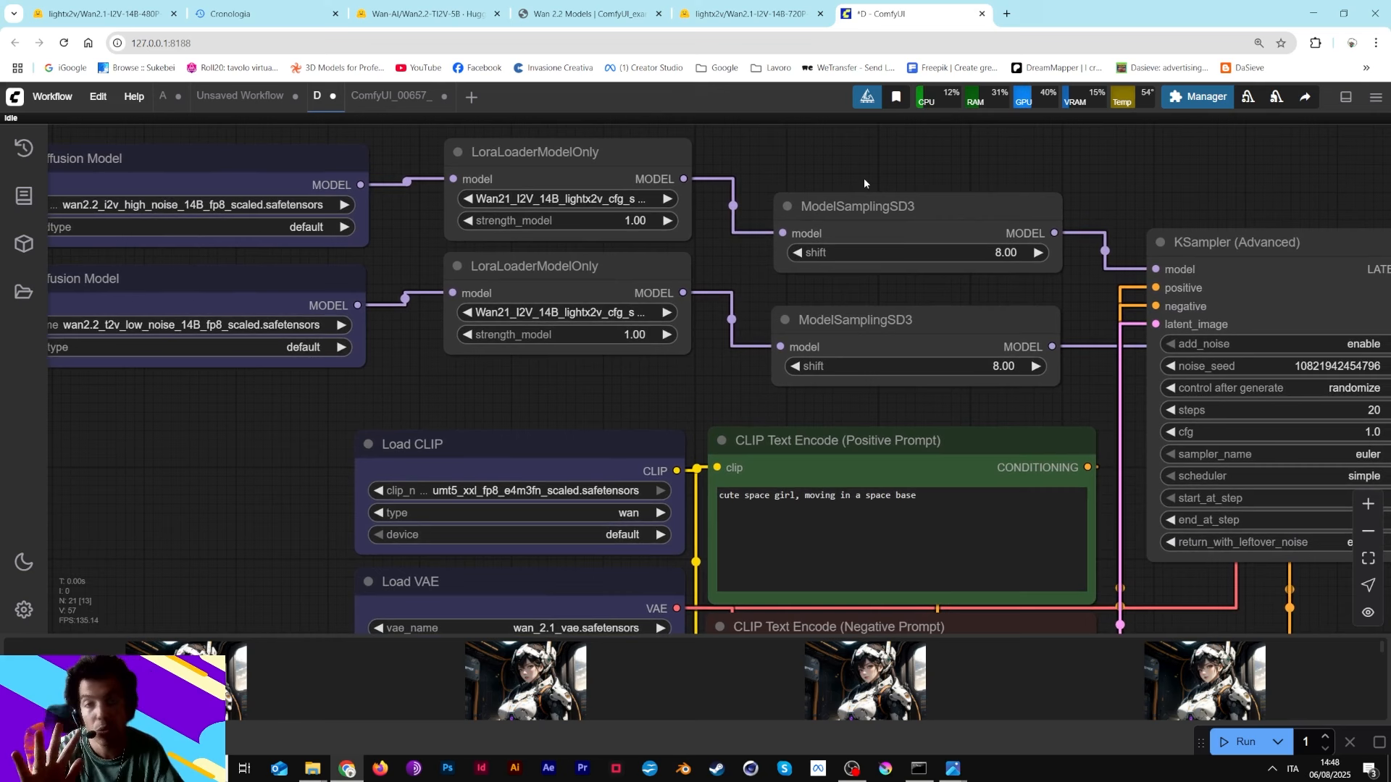
{"action": "left_click_drag", "start_coordinate": [864, 177], "coordinate": [567, 212]}
{"action": "left_click", "coordinate": [585, 249]}
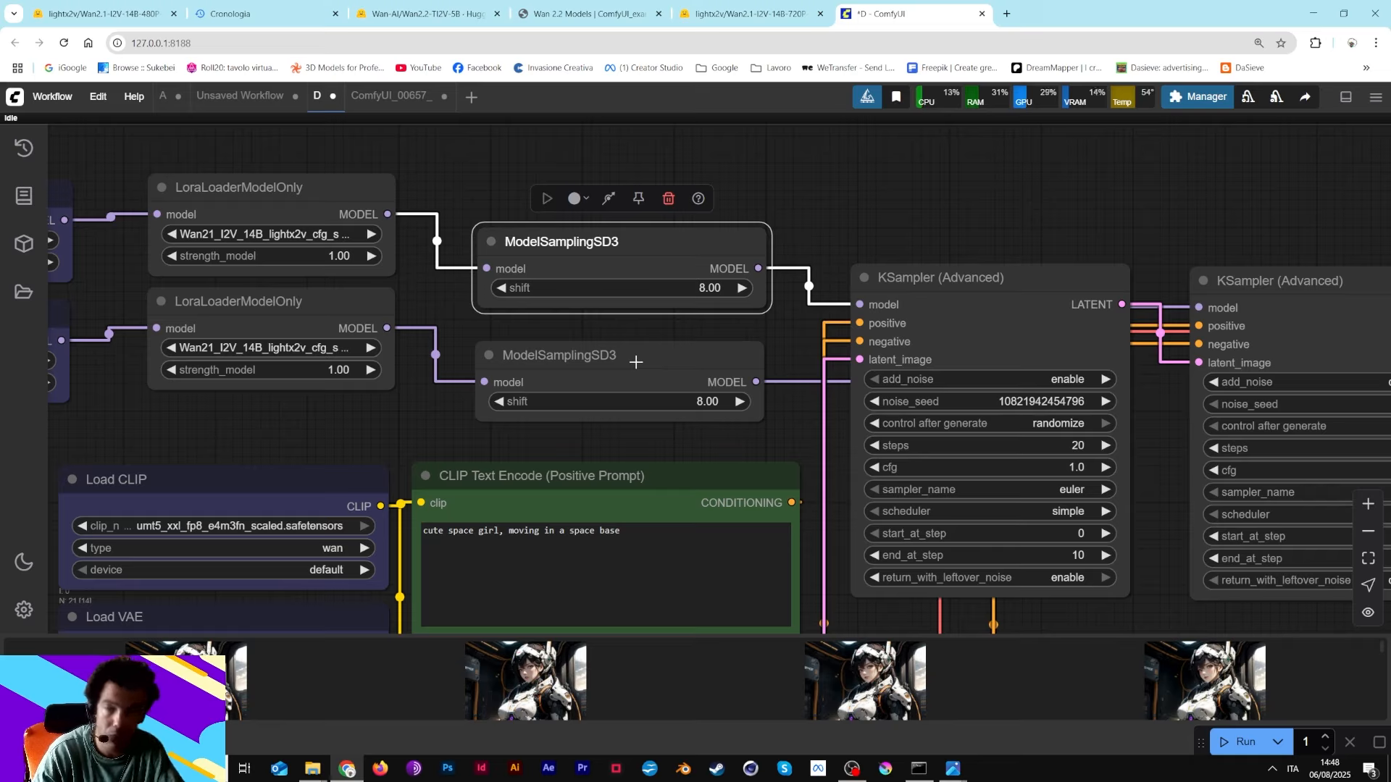
{"action": "left_click", "coordinate": [594, 366], "text": "shift"}
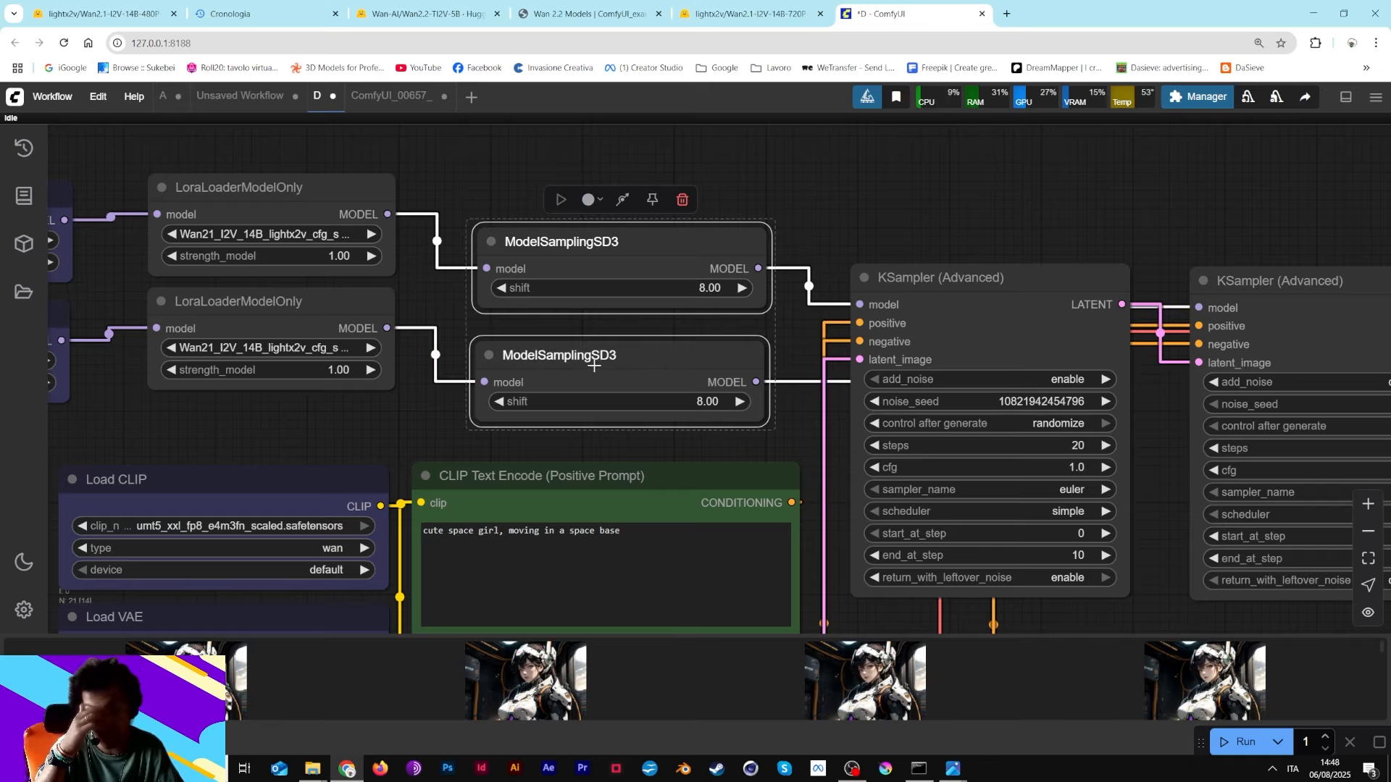
{"action": "right_click", "coordinate": [594, 366]}
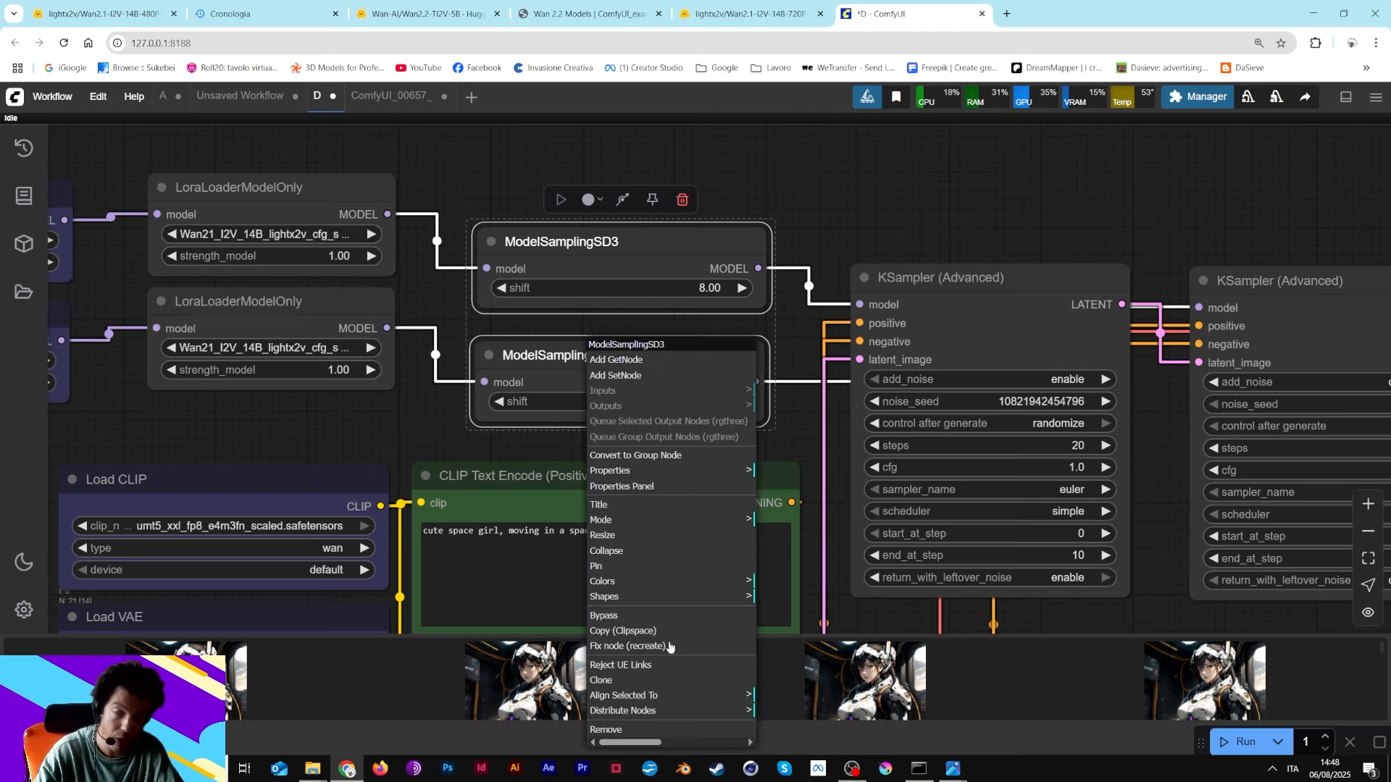
{"action": "left_click", "coordinate": [658, 619]}
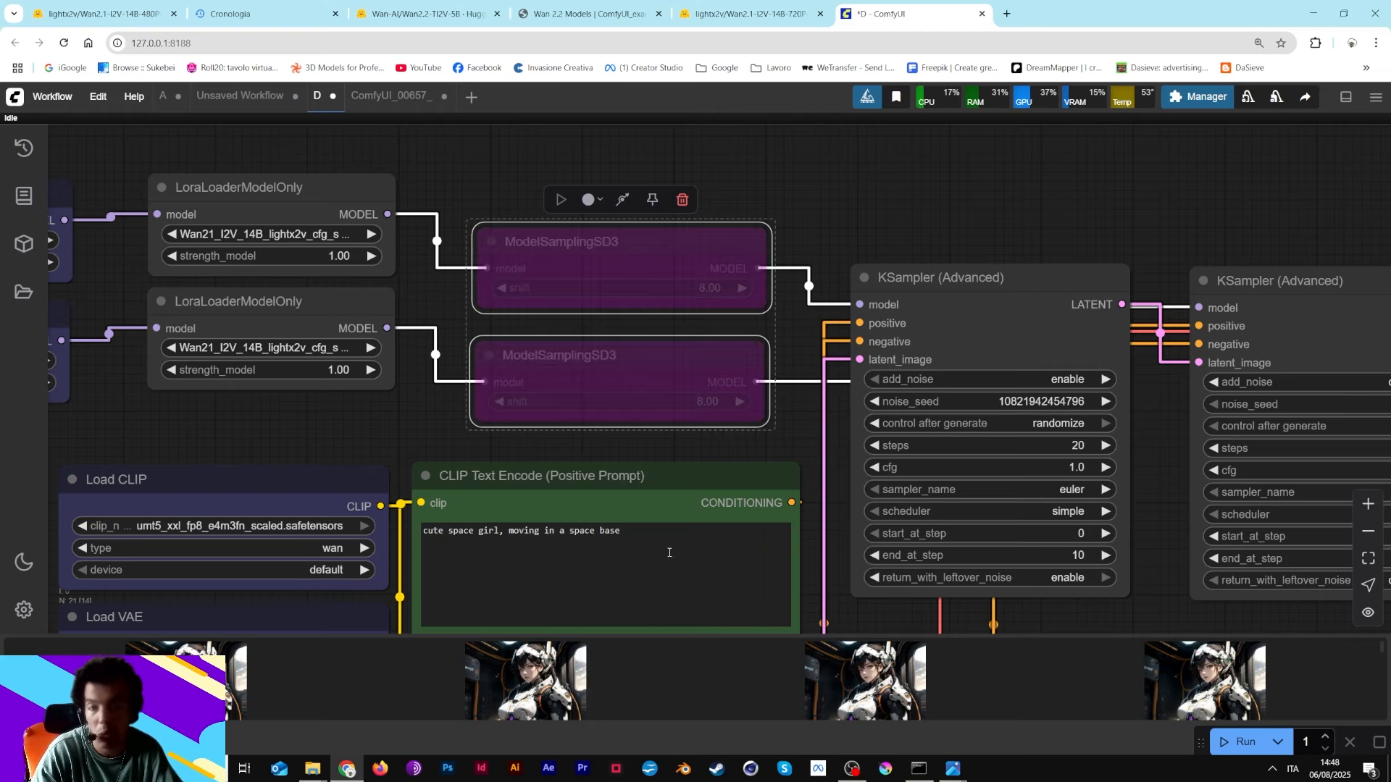
- Shift the Load CLIP and Load VAE nodes slightly away from the prompt nodes
{"action": "scroll", "coordinate": [667, 551], "scroll_direction": "down", "scroll_amount": 3}
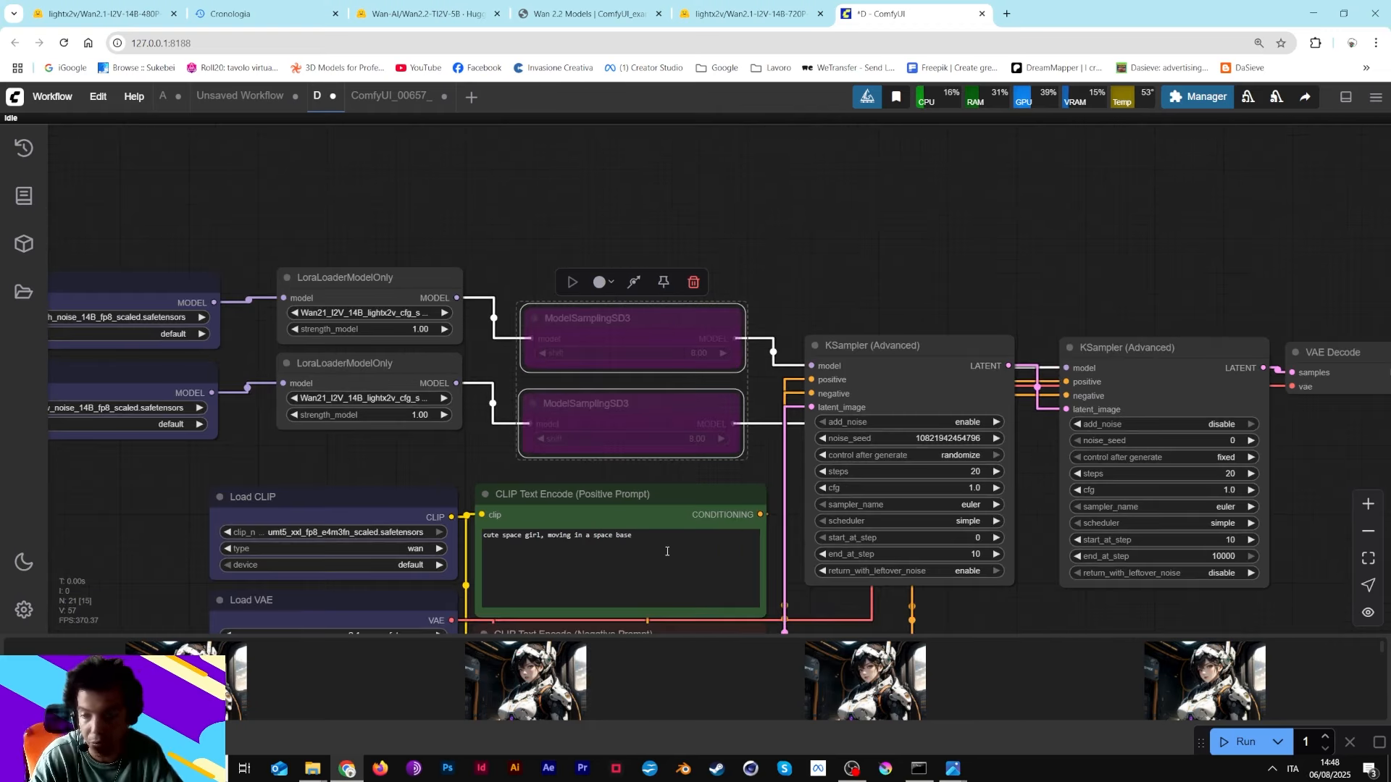
{"action": "left_click_drag", "start_coordinate": [448, 455], "coordinate": [677, 281]}
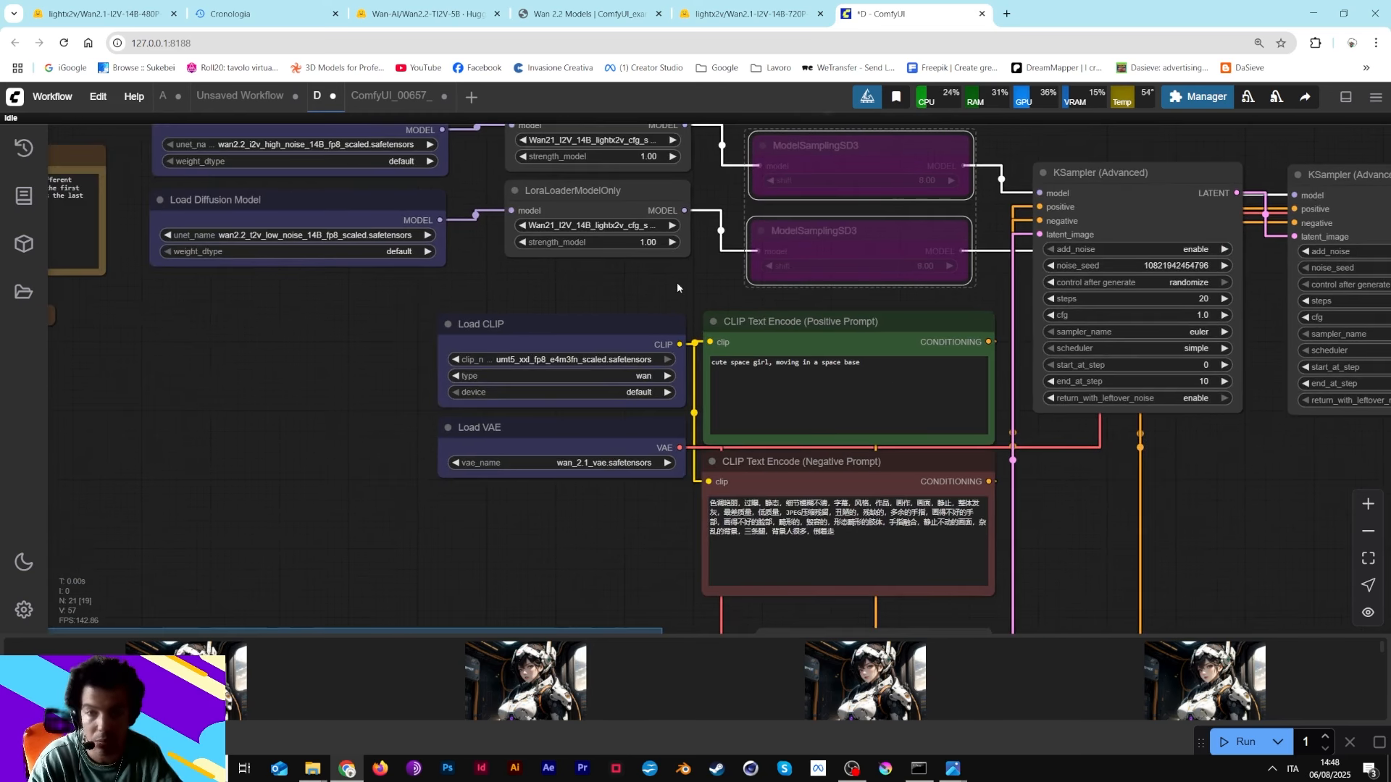
{"action": "scroll", "coordinate": [667, 353], "scroll_direction": "up", "scroll_amount": 3}
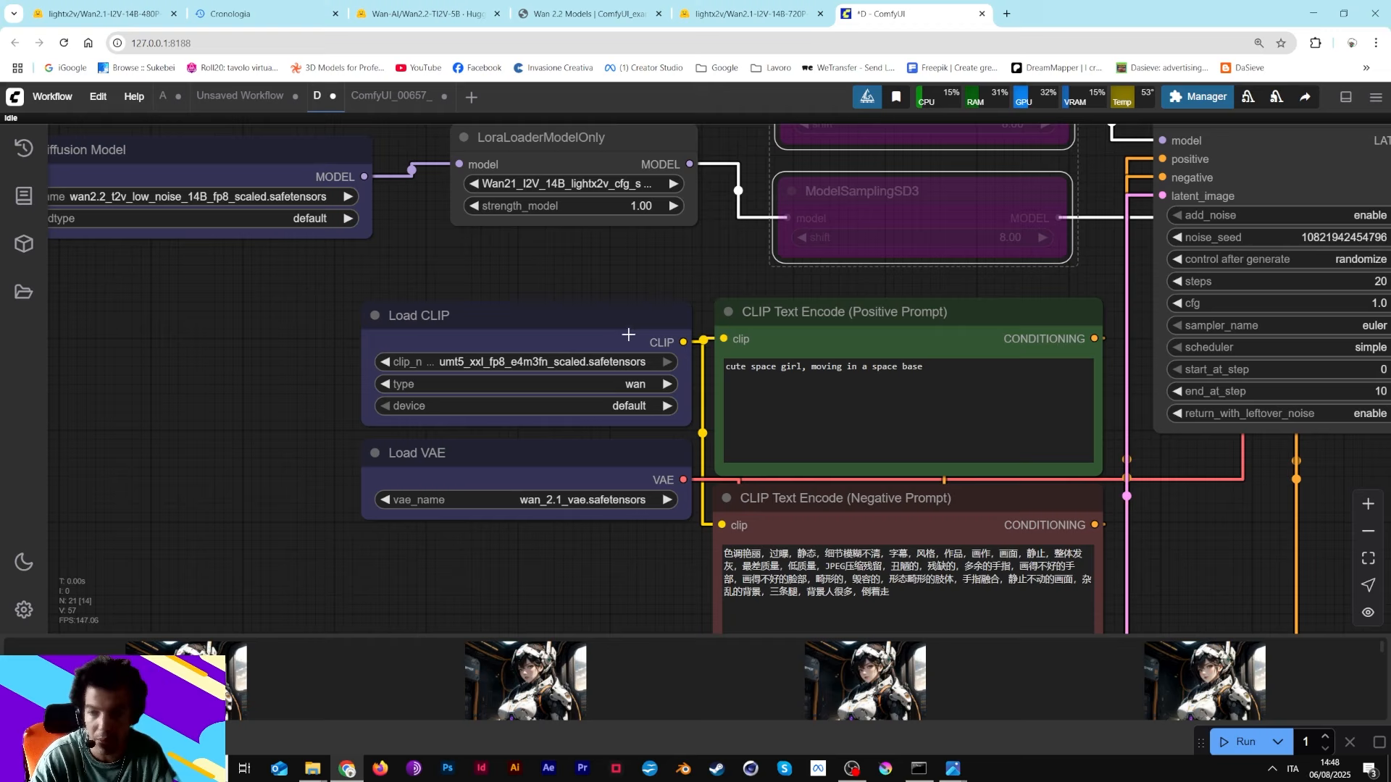
{"action": "left_click_drag", "start_coordinate": [641, 321], "coordinate": [631, 320]}
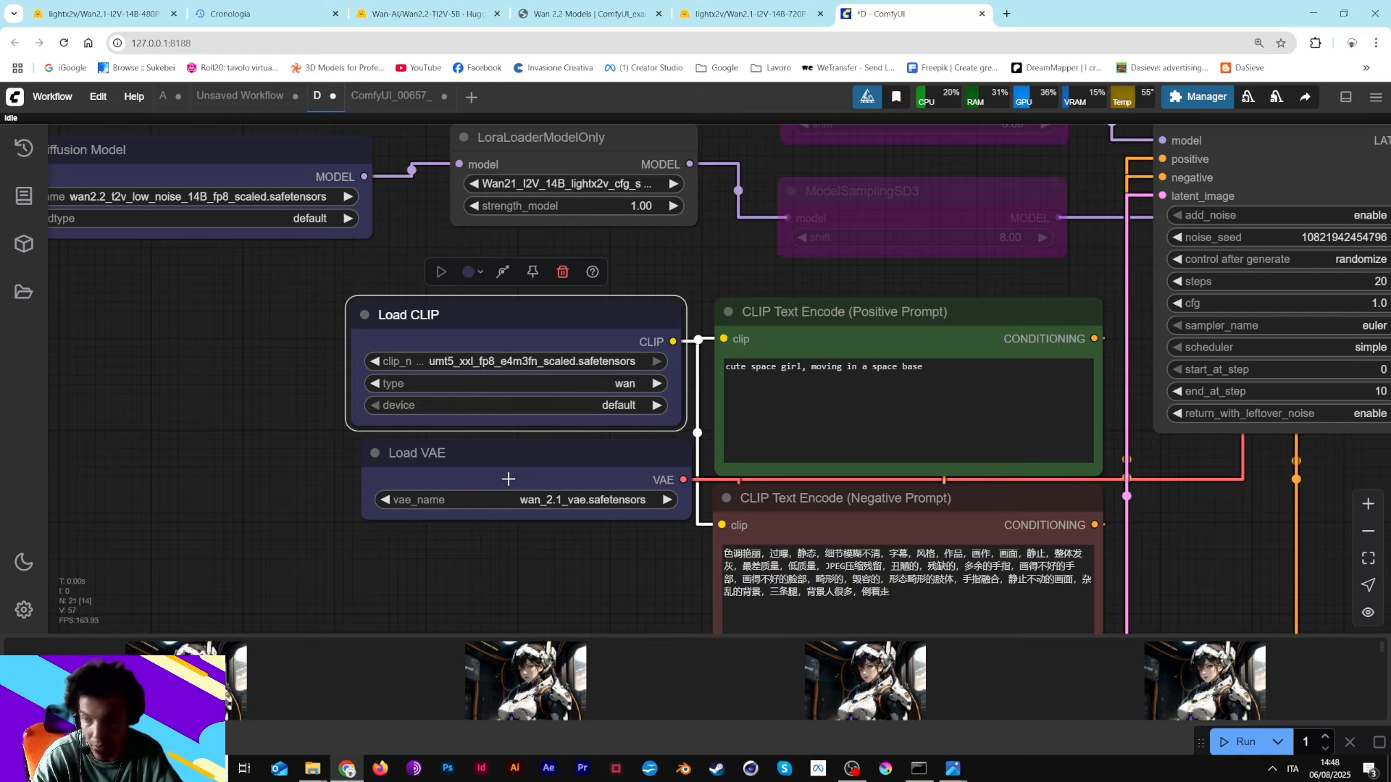
{"action": "left_click_drag", "start_coordinate": [483, 455], "coordinate": [473, 453]}
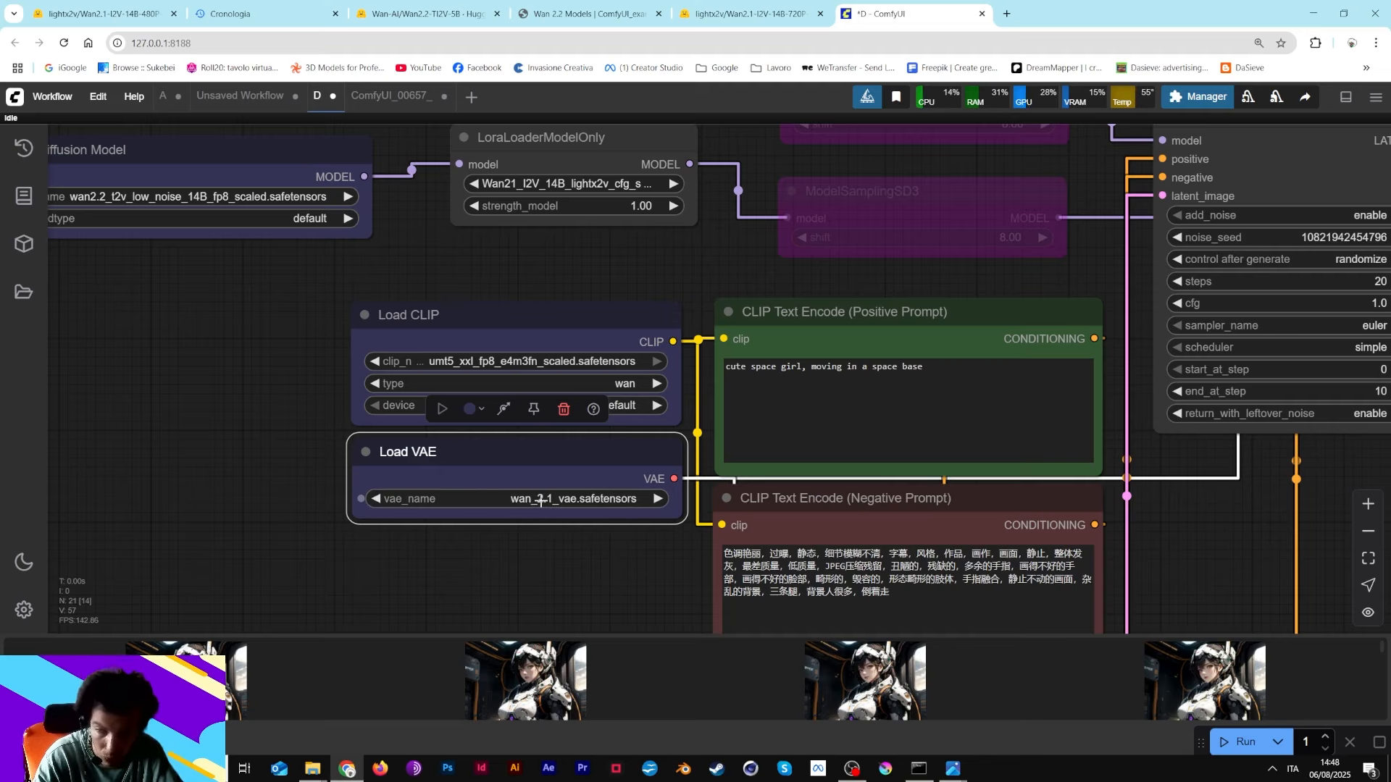
- Copy the entire Chinese text of the CLIP Text Encode (Negative Prompt) node
{"action": "left_click_drag", "start_coordinate": [826, 305], "coordinate": [531, 357]}
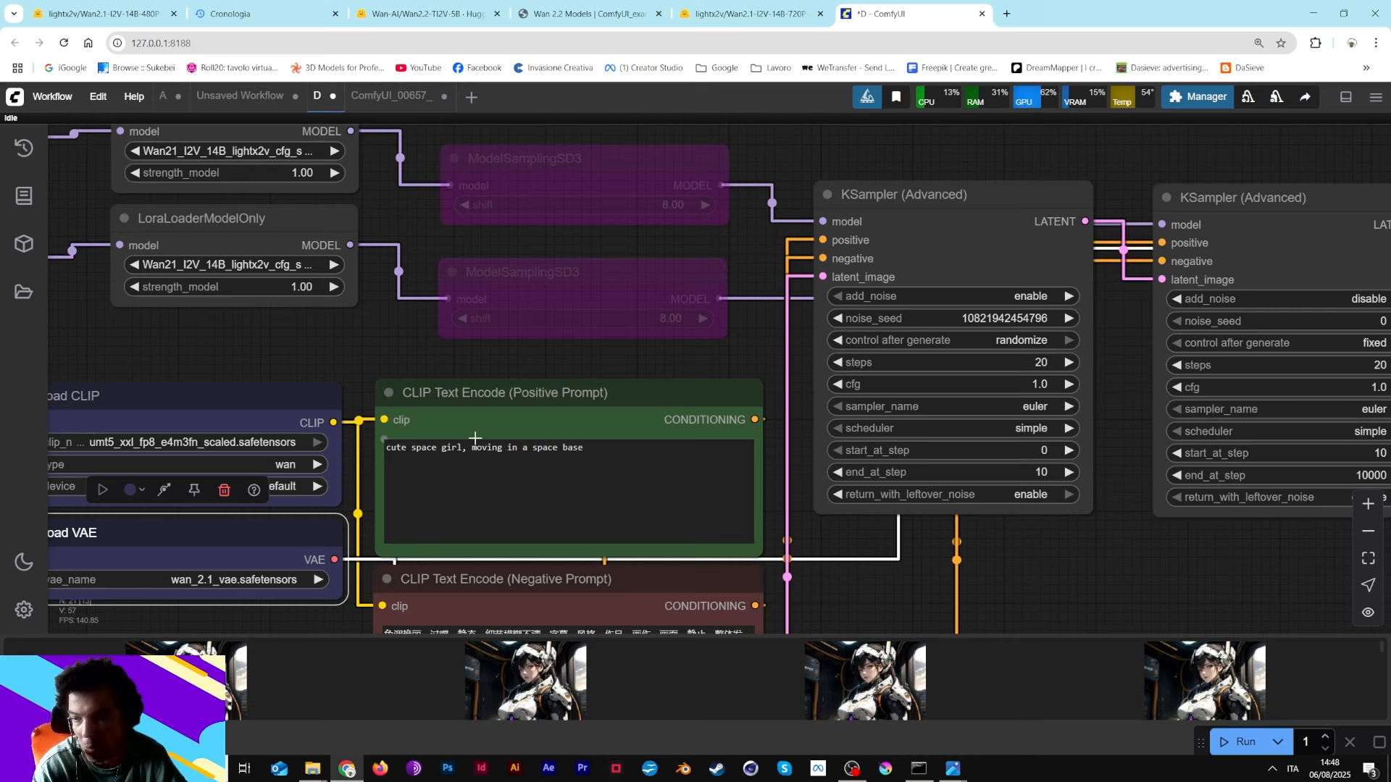
{"action": "left_click_drag", "start_coordinate": [824, 574], "coordinate": [956, 441]}
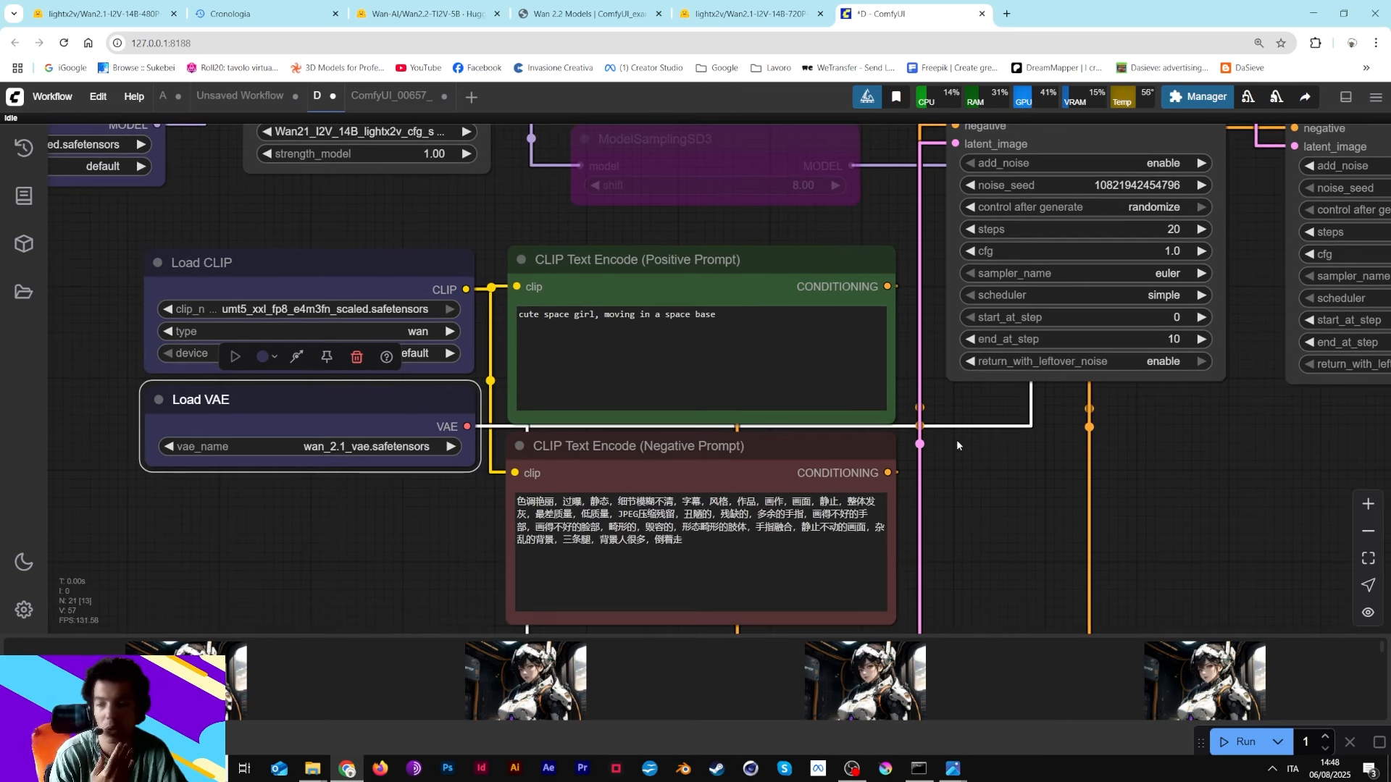
{"action": "left_click", "coordinate": [827, 494]}
{"action": "key", "text": "ctrl+a"}
{"action": "key", "text": "ctrl+c"}
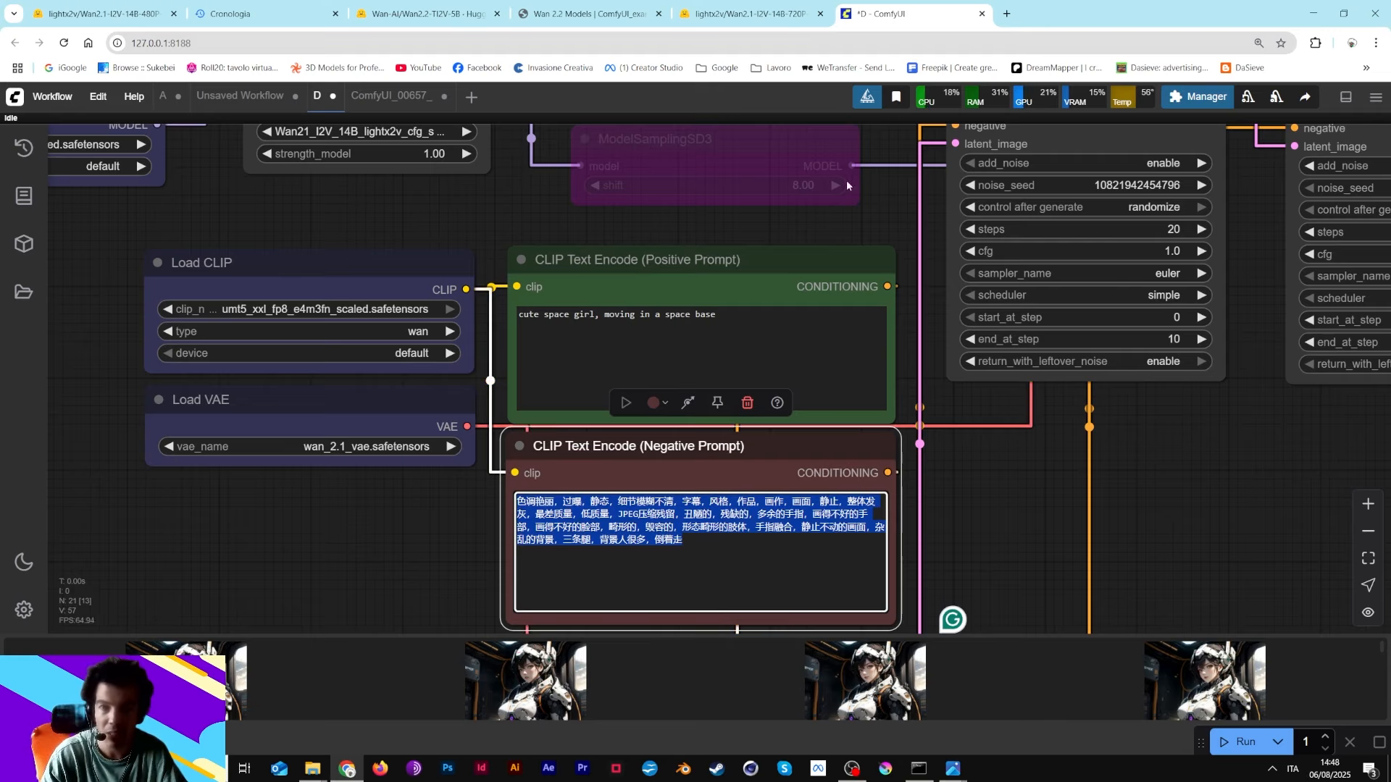
- Search Google in a new browser tab for "traduttore inglese italiano"
{"action": "left_click", "coordinate": [1006, 13]}
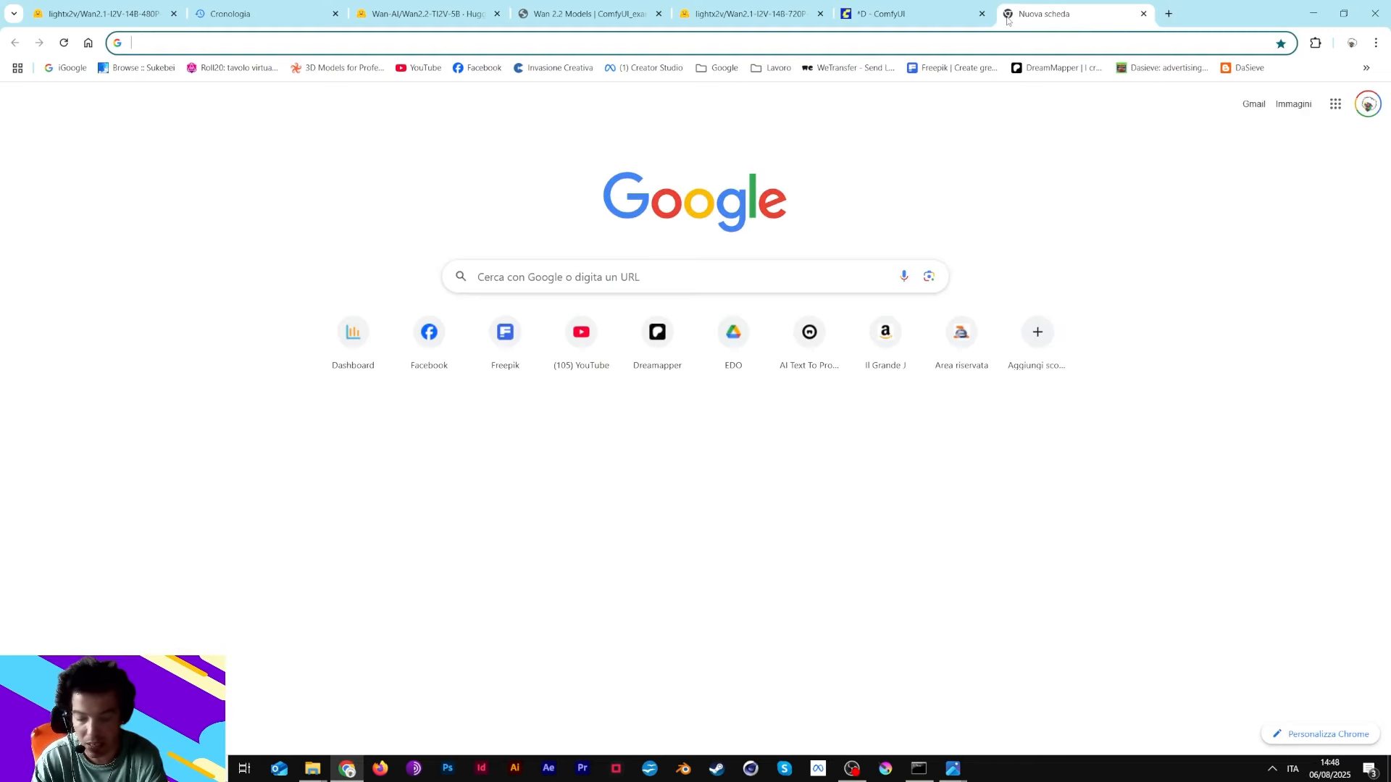
{"action": "type", "text": "traduttore inglese italiano"}
{"action": "key", "text": "Return"}
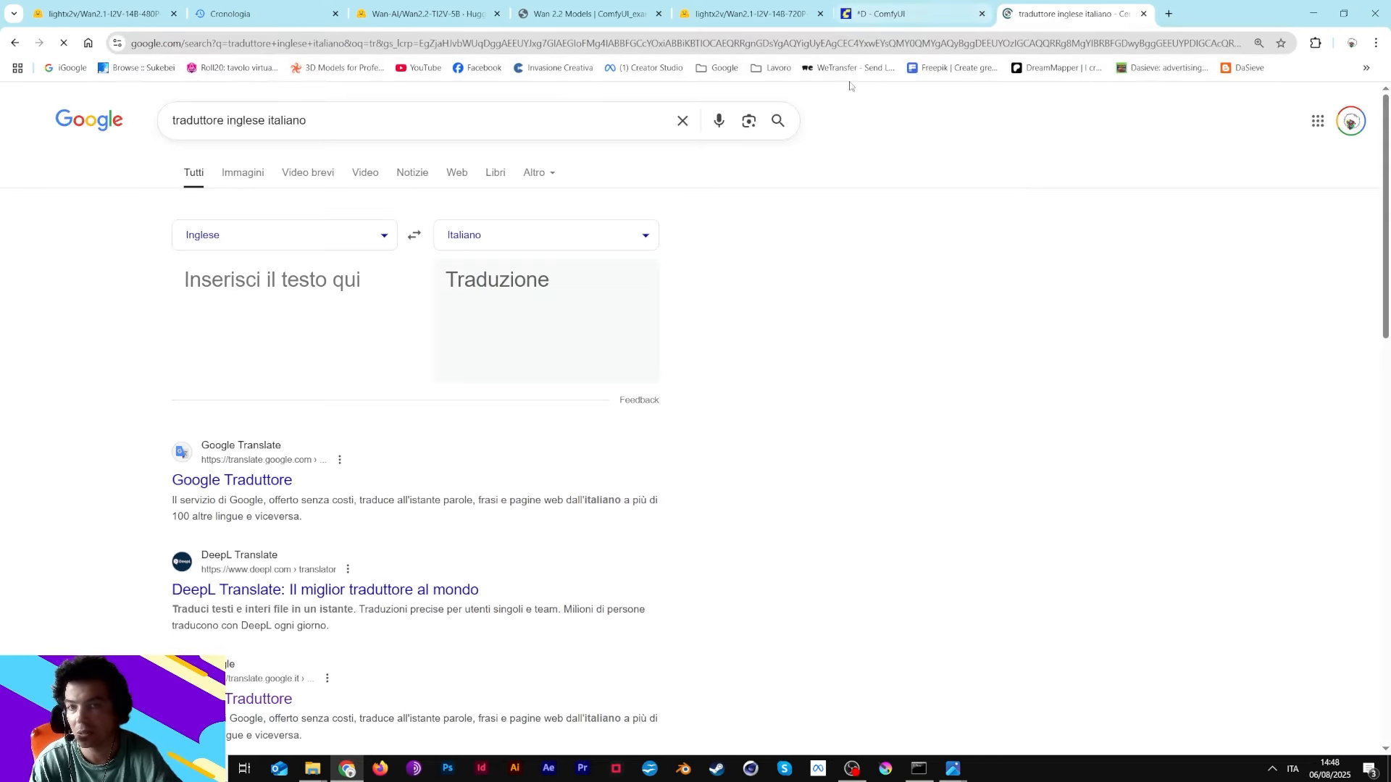
- Translate the copied negative prompt text into Italian with the source language set to Chinese (Simplified)
{"action": "left_click", "coordinate": [265, 293]}
{"action": "key", "text": "ctrl+v"}
{"action": "key", "text": "ctrl+a"}
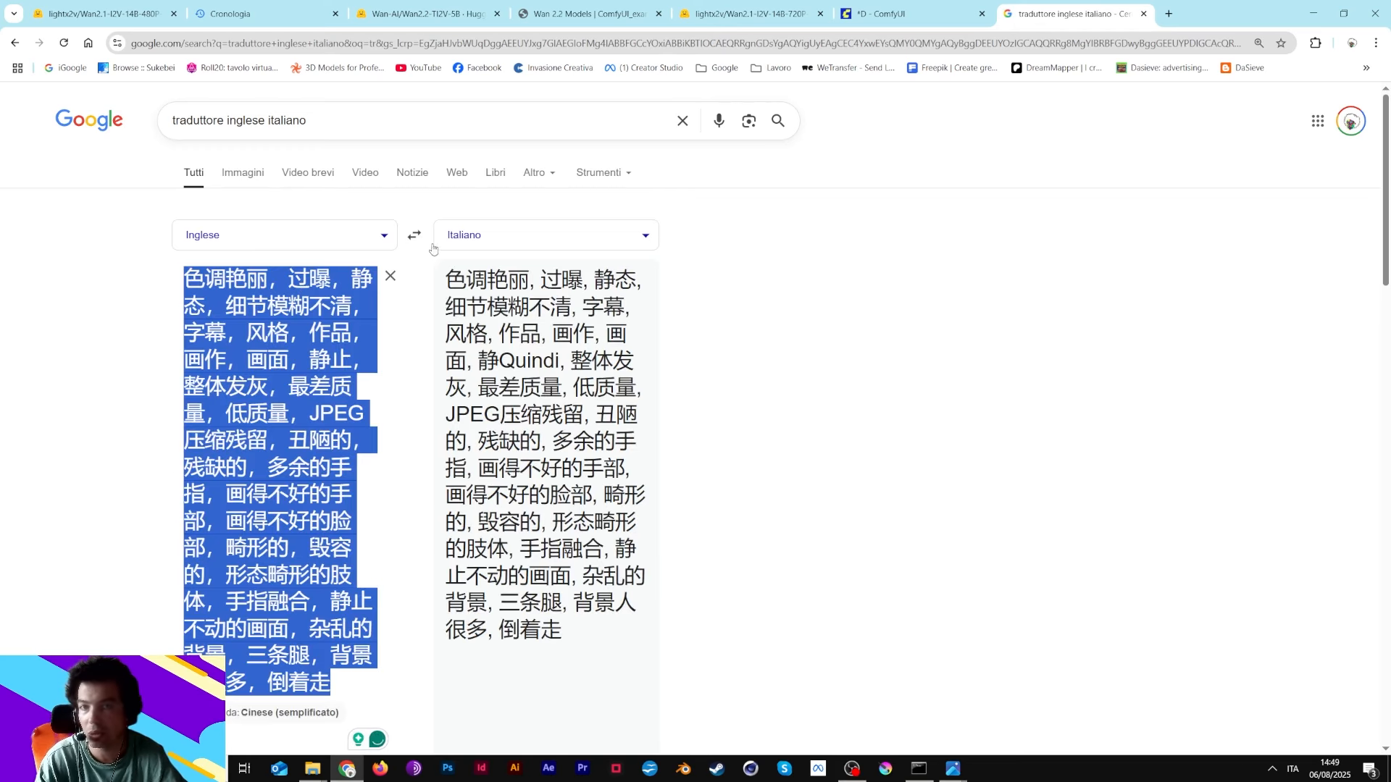
{"action": "left_click", "coordinate": [366, 242]}
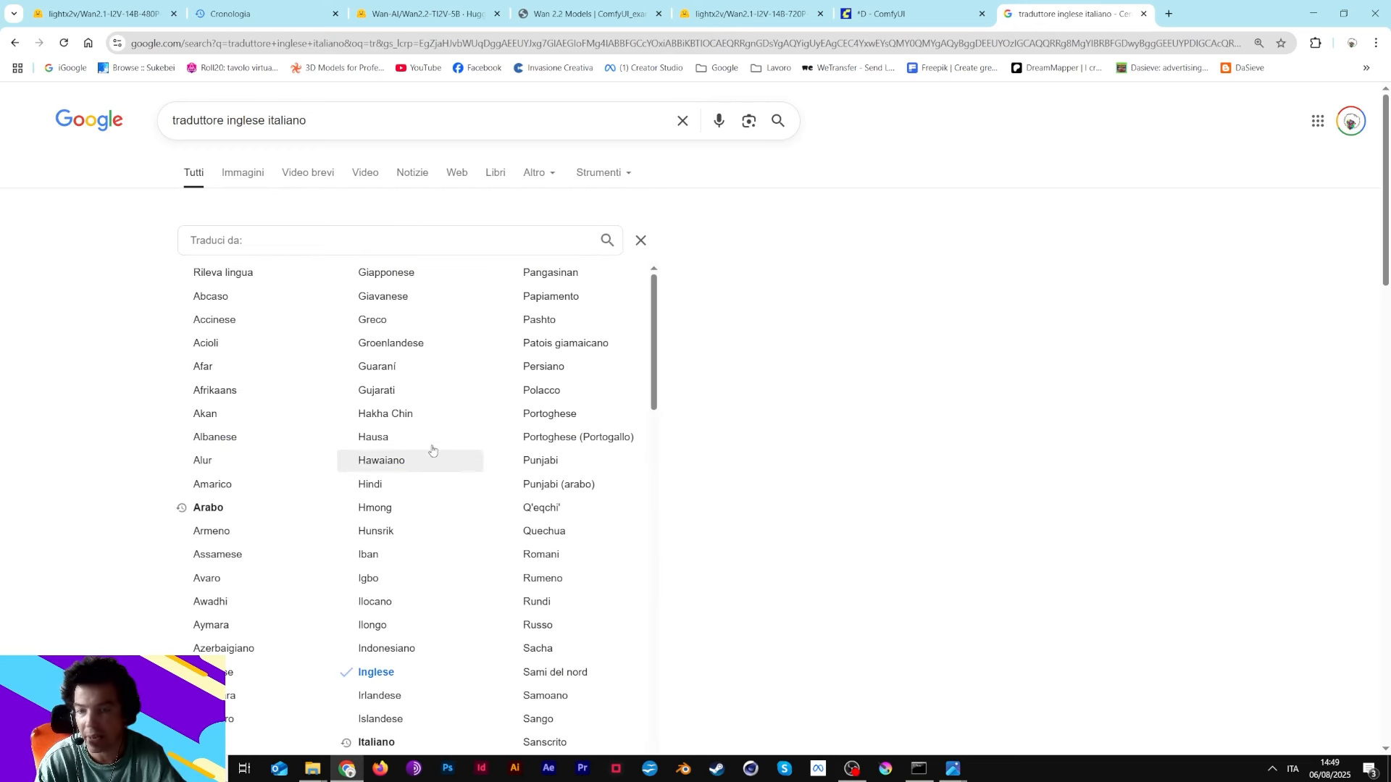
{"action": "left_click", "coordinate": [641, 241]}
{"action": "left_click", "coordinate": [289, 713]}
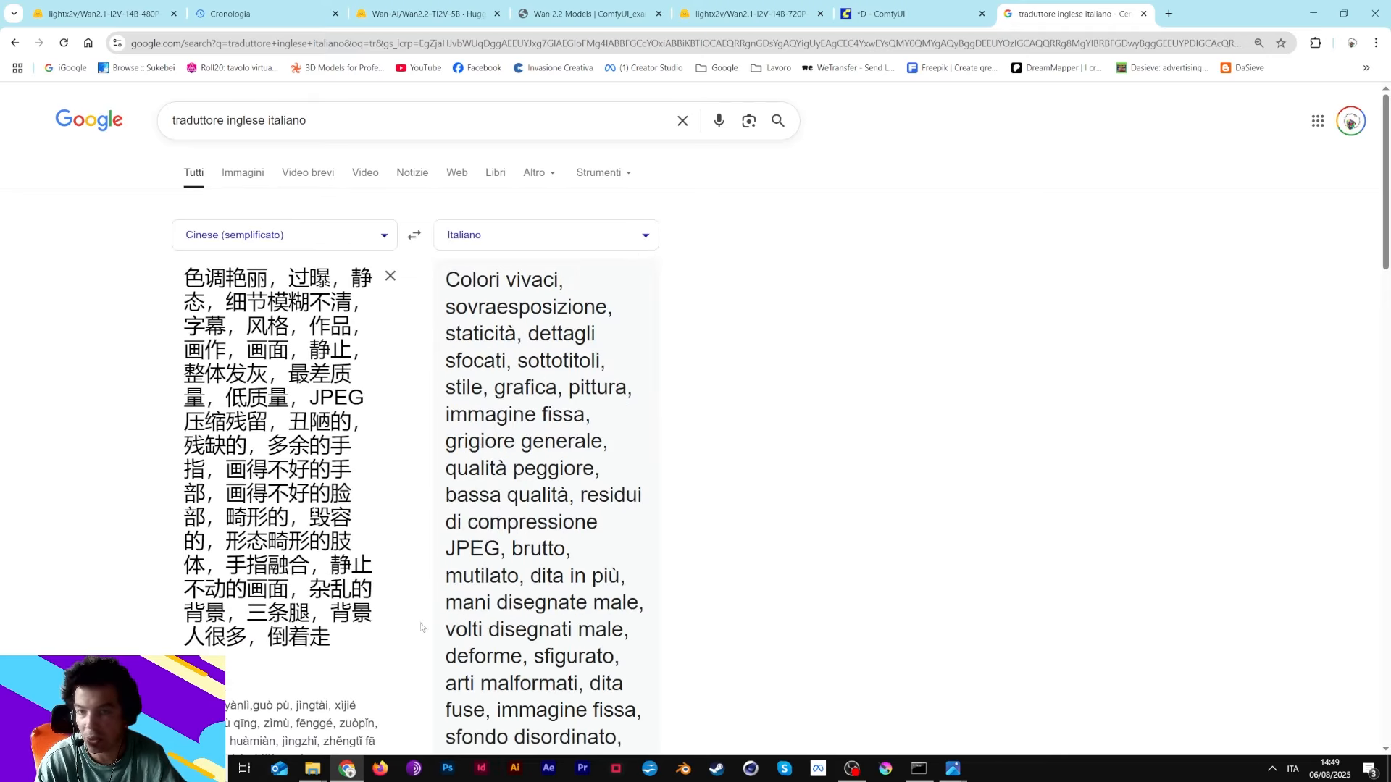
{"action": "scroll", "coordinate": [510, 409], "scroll_direction": "down", "scroll_amount": 5}
{"action": "scroll", "coordinate": [511, 408], "scroll_direction": "up", "scroll_amount": 5}
- Switch the translation's target language to English and replace the negative prompt node's Chinese text with the English translation
{"action": "left_click", "coordinate": [510, 230]}
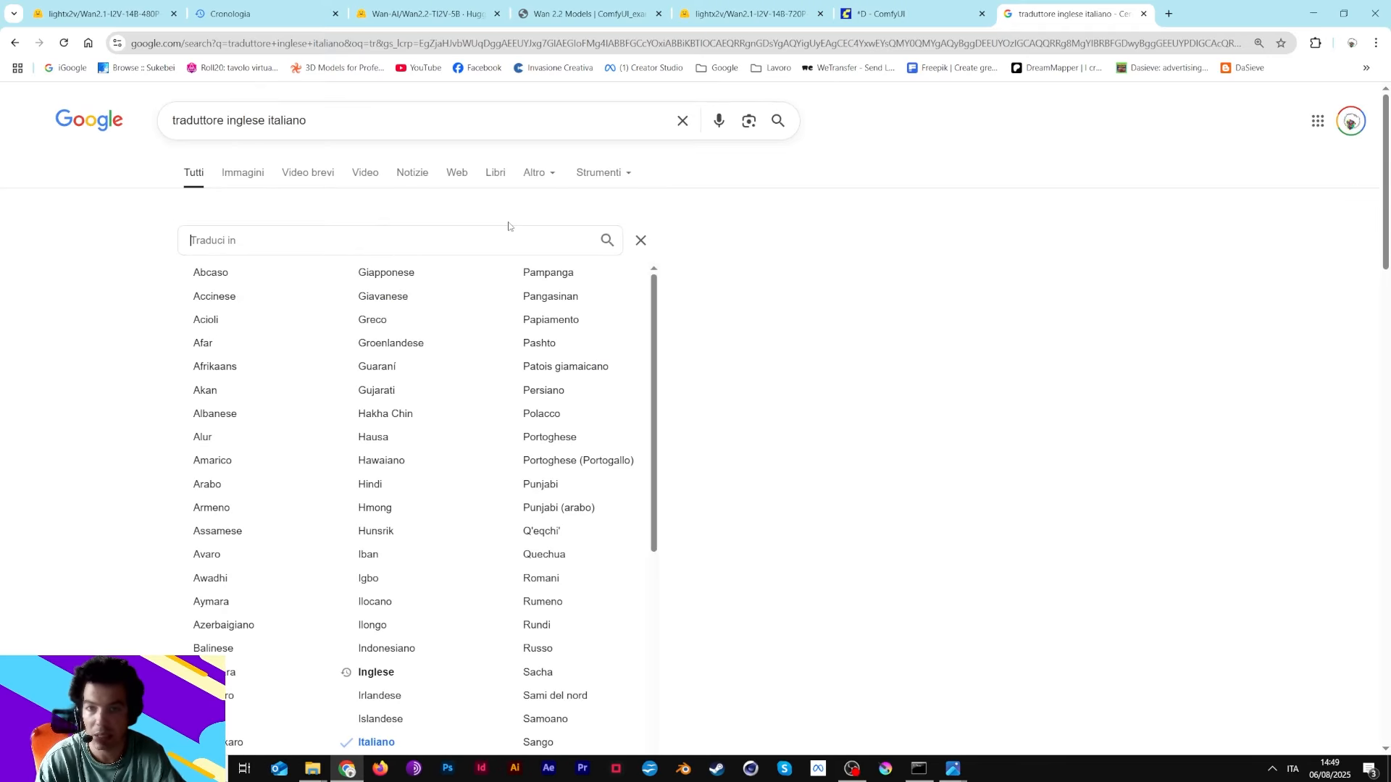
{"action": "left_click", "coordinate": [377, 672]}
{"action": "scroll", "coordinate": [464, 637], "scroll_direction": "down", "scroll_amount": 5}
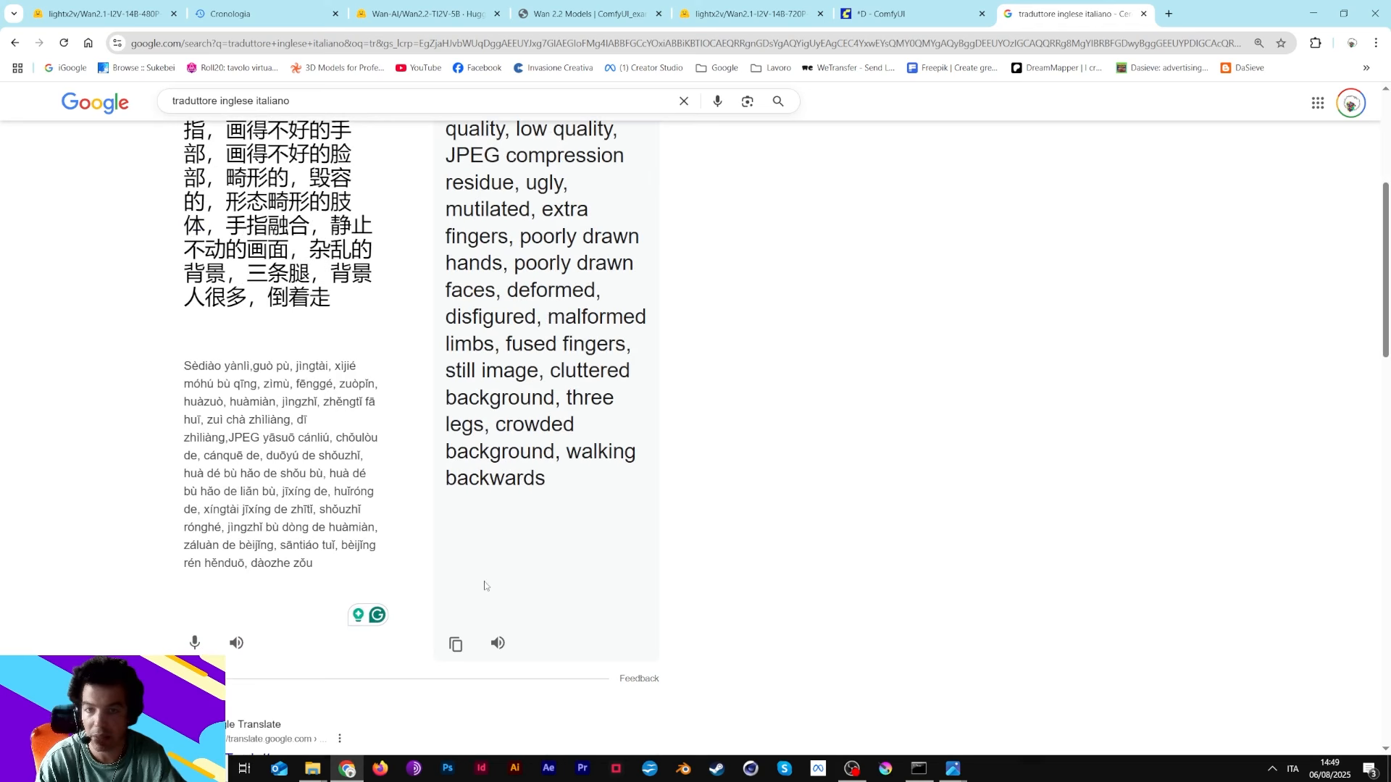
{"action": "left_click", "coordinate": [456, 645]}
{"action": "left_click", "coordinate": [891, 14]}
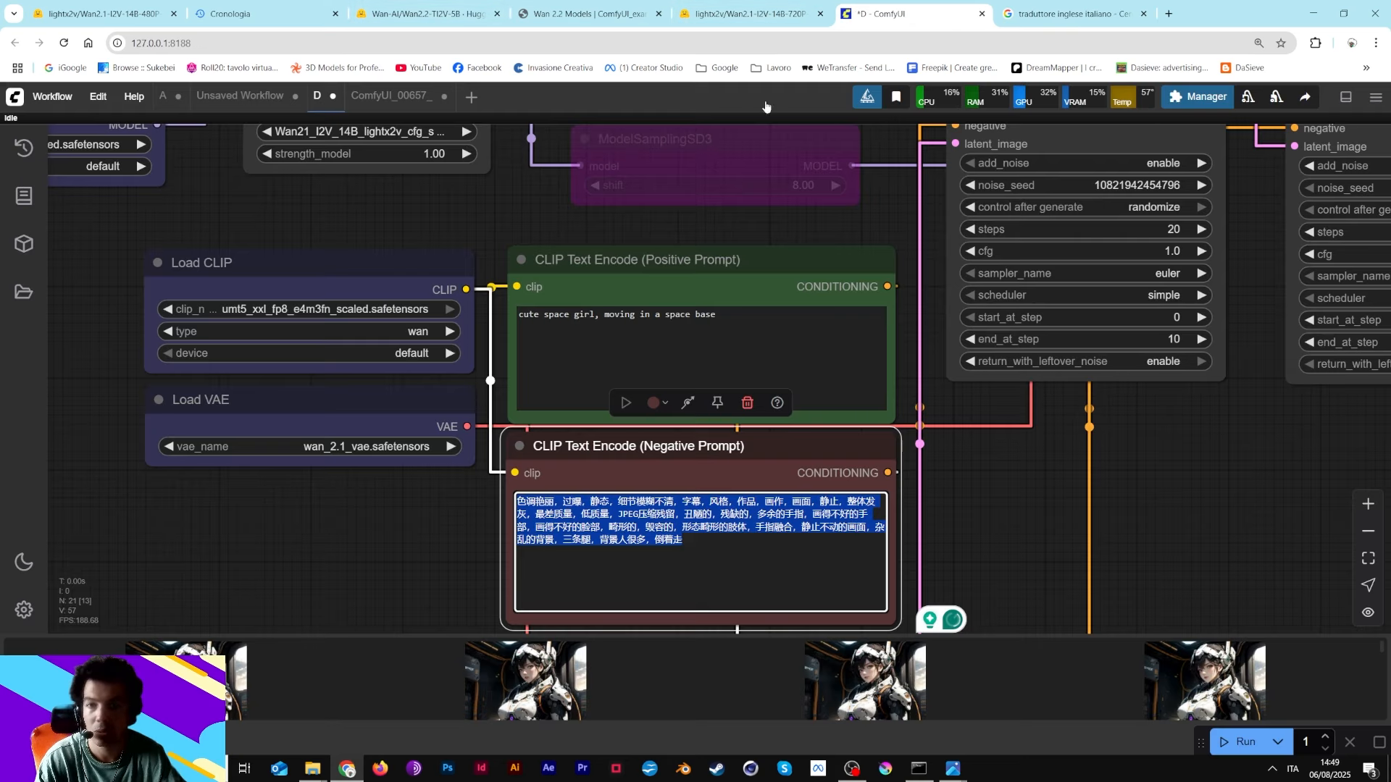
{"action": "key", "text": "ctrl+v"}
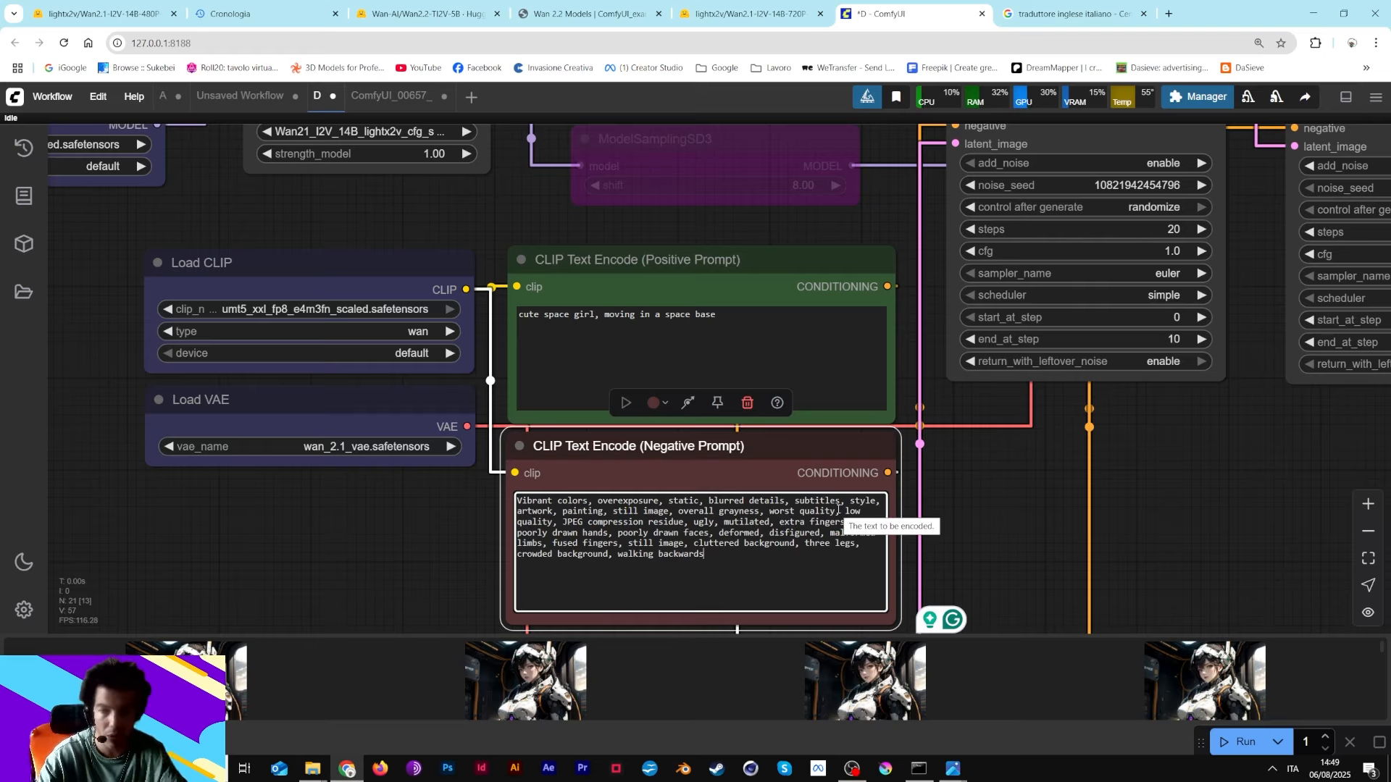
- Move the two KSampler (Advanced) nodes slightly closer together
{"action": "left_click_drag", "start_coordinate": [1230, 437], "coordinate": [987, 594]}
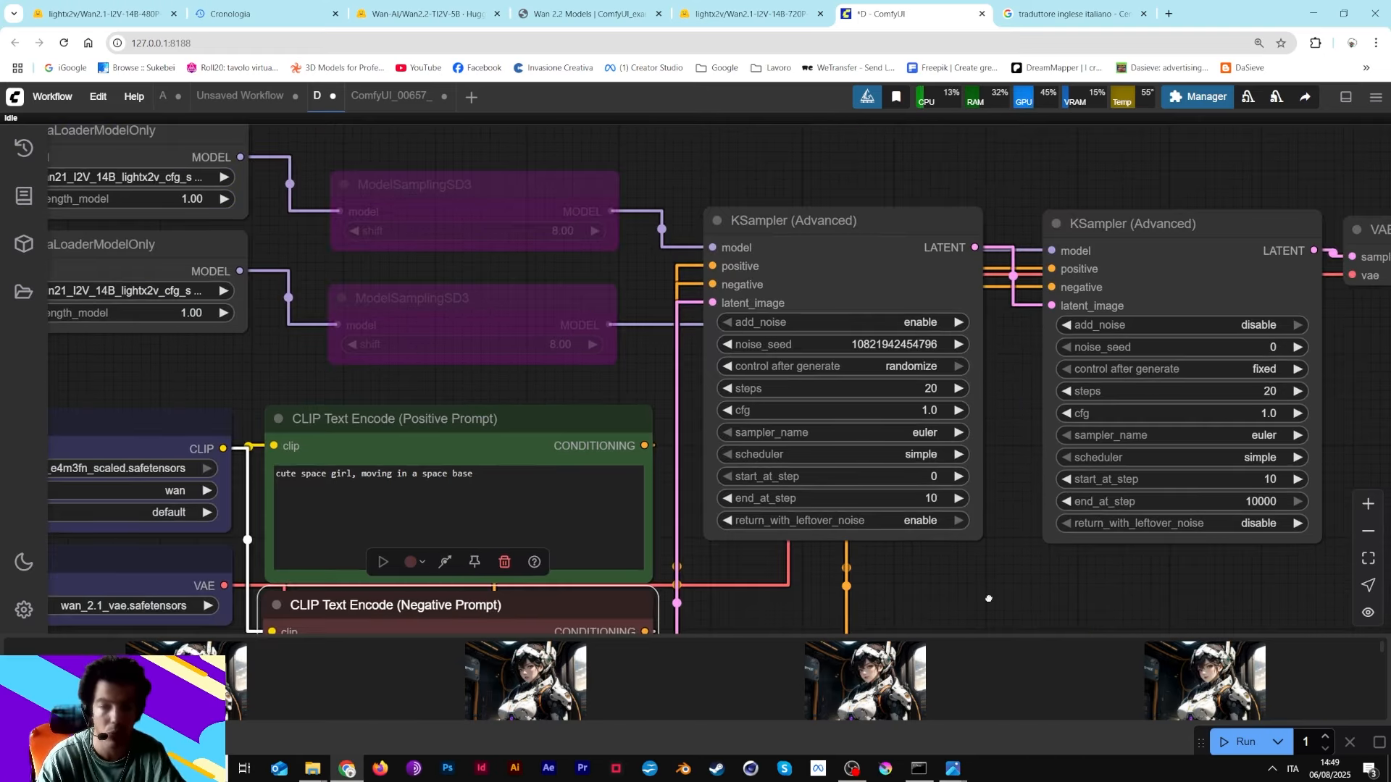
{"action": "scroll", "coordinate": [989, 507], "scroll_direction": "down", "scroll_amount": 4}
{"action": "scroll", "coordinate": [990, 508], "scroll_direction": "up", "scroll_amount": 4}
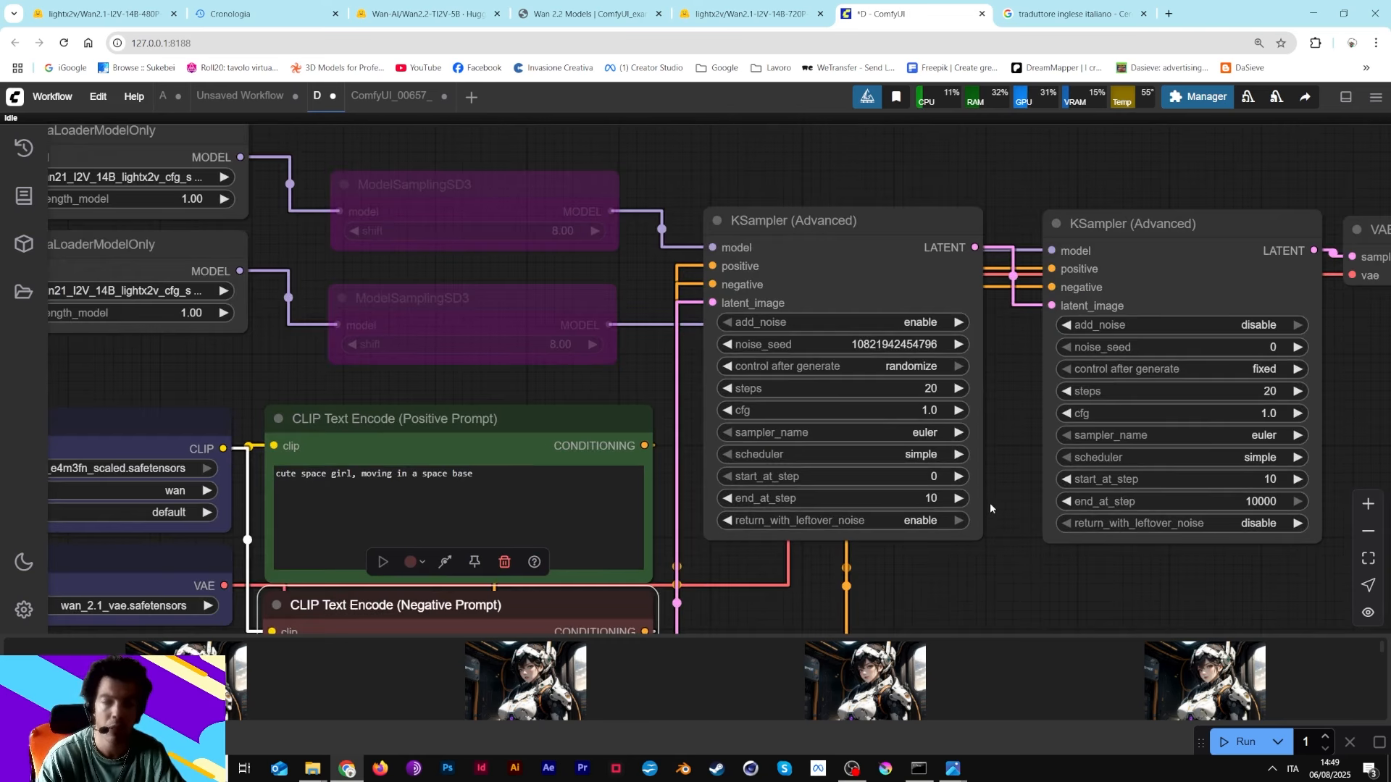
{"action": "left_click_drag", "start_coordinate": [994, 429], "coordinate": [984, 484]}
{"action": "scroll", "coordinate": [984, 482], "scroll_direction": "down", "scroll_amount": 1}
{"action": "mouse_move", "coordinate": [839, 306]}
{"action": "left_mouse_down"}
{"action": "mouse_move", "coordinate": [833, 421]}
{"action": "mouse_move", "coordinate": [849, 289]}
{"action": "left_mouse_up"}
{"action": "mouse_move", "coordinate": [1157, 319]}
{"action": "left_mouse_down"}
{"action": "mouse_move", "coordinate": [1154, 434]}
{"action": "mouse_move", "coordinate": [1142, 300]}
{"action": "left_mouse_up"}
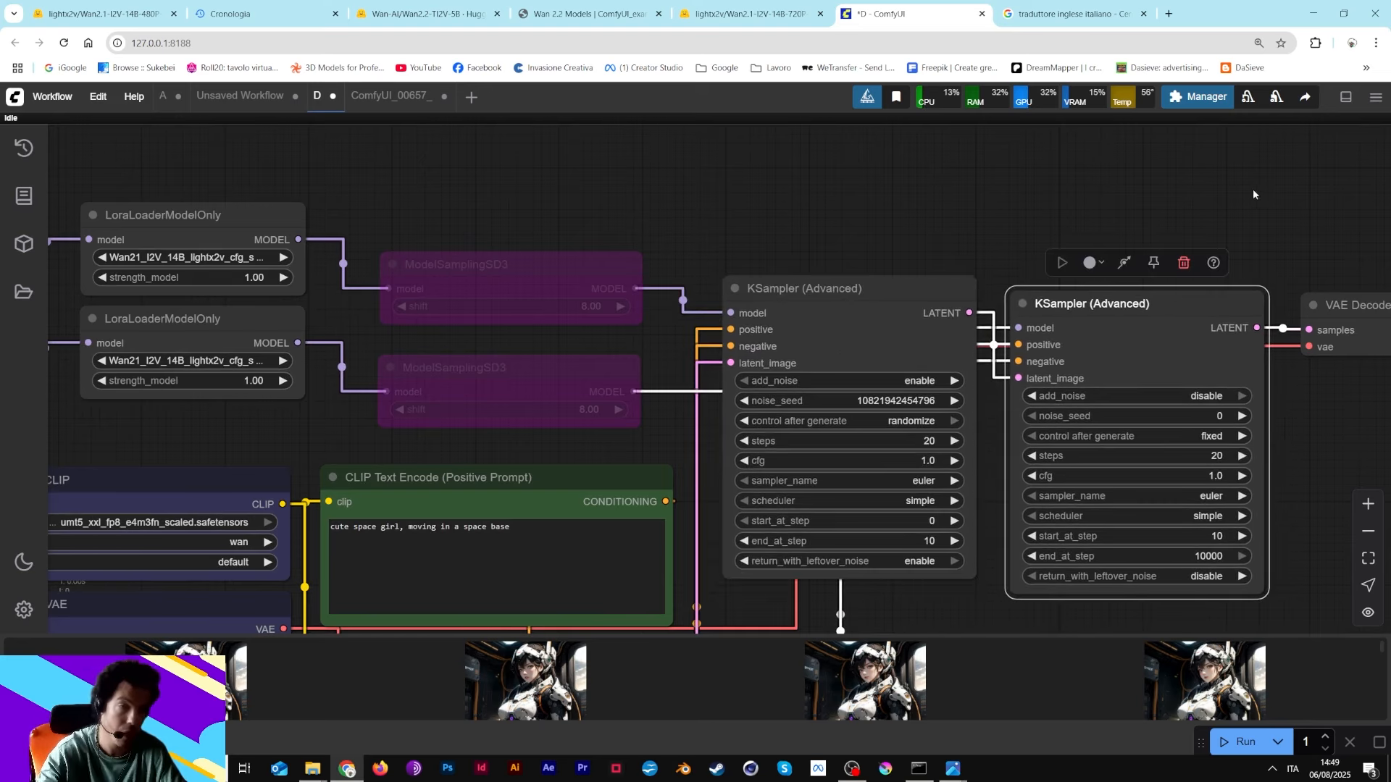
- Move the SaveAnimatedWEBP node below the link running from VAE Decode to SaveWEBM
{"action": "left_click_drag", "start_coordinate": [1257, 194], "coordinate": [782, 217]}
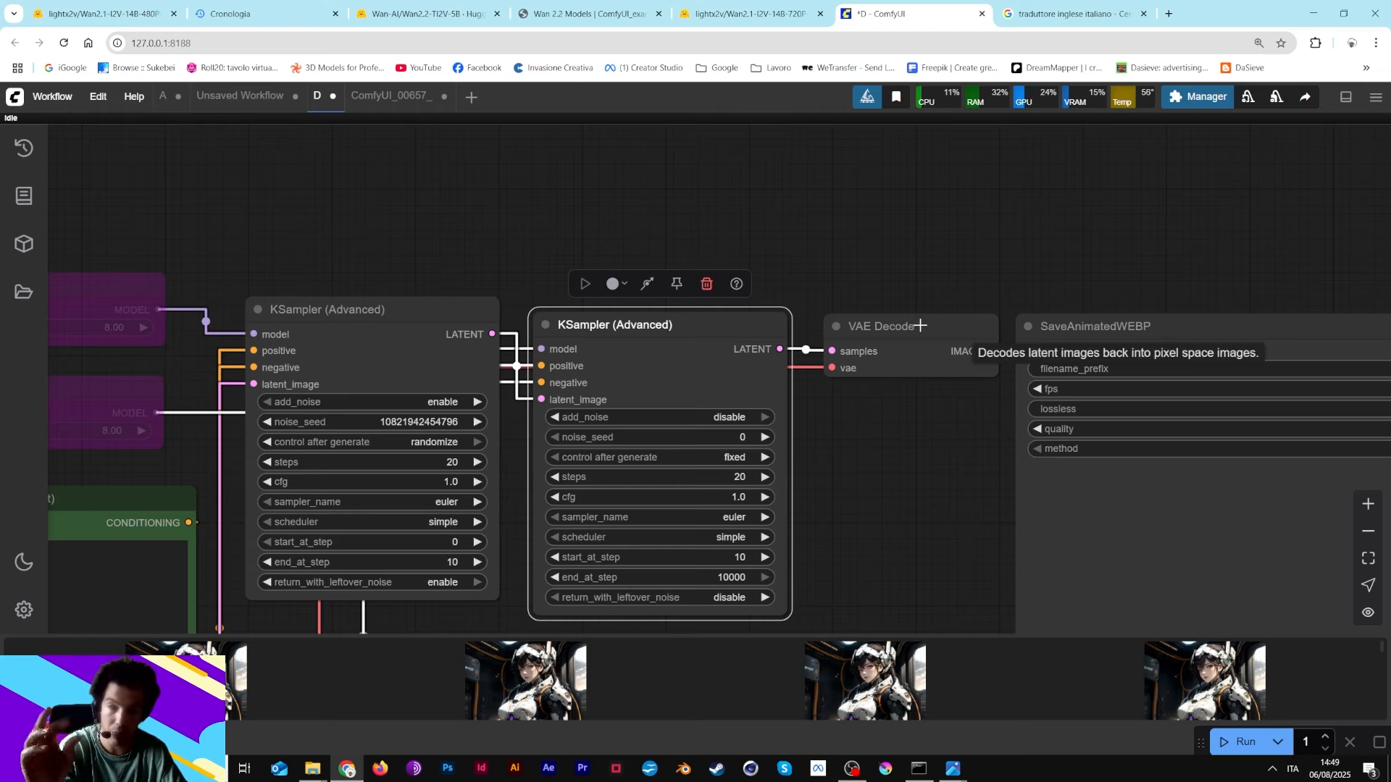
{"action": "scroll", "coordinate": [644, 406], "scroll_direction": "down", "scroll_amount": 3}
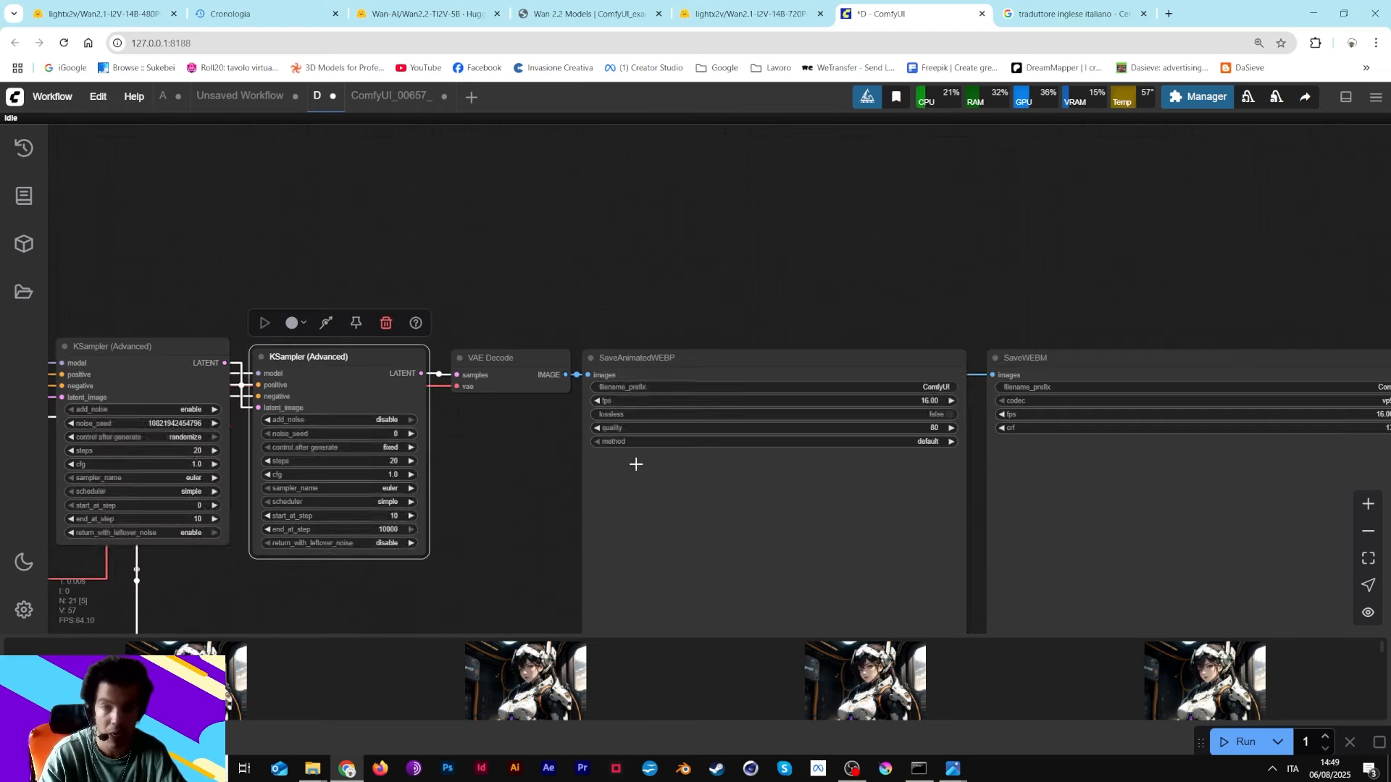
{"action": "scroll", "coordinate": [652, 471], "scroll_direction": "down", "scroll_amount": 2}
{"action": "scroll", "coordinate": [732, 521], "scroll_direction": "up", "scroll_amount": 4}
{"action": "left_click_drag", "start_coordinate": [648, 338], "coordinate": [657, 453]}
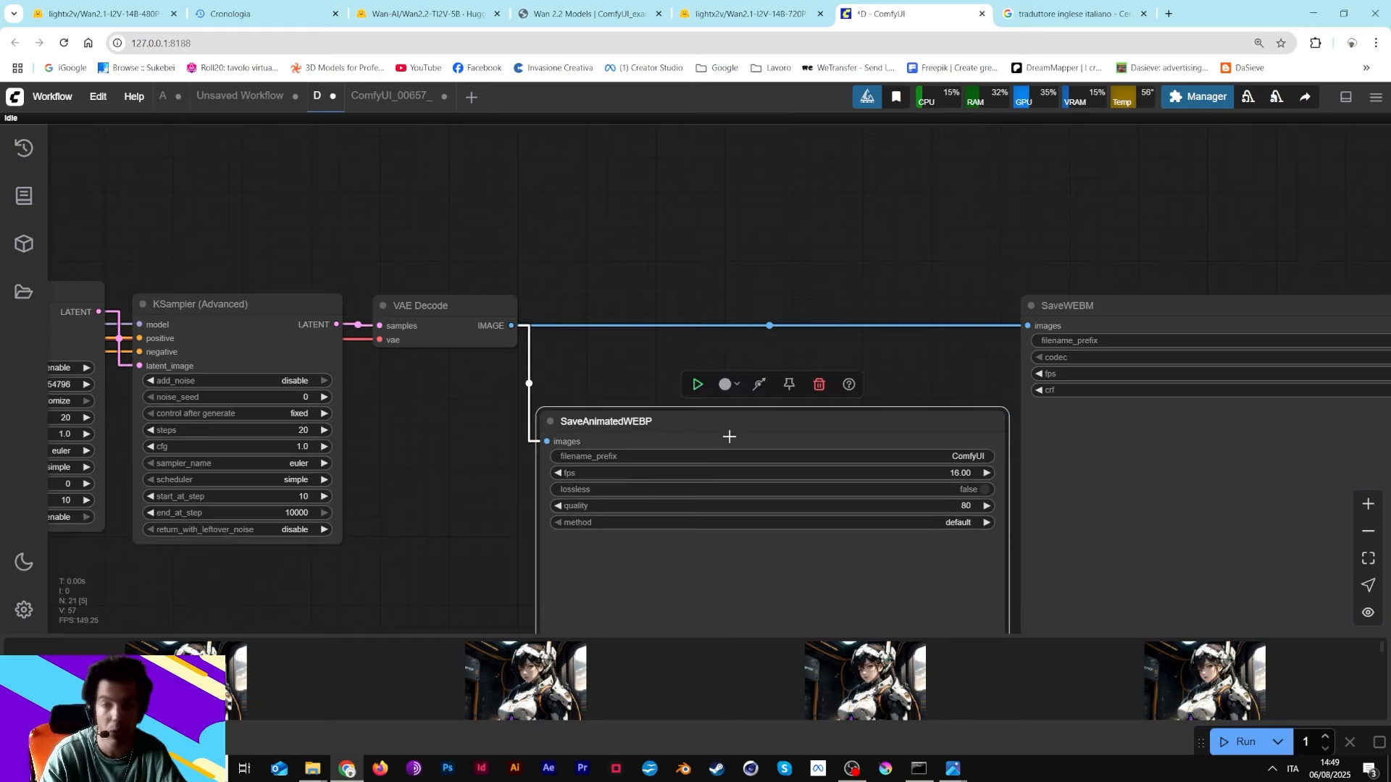
- Try 24 fps in the SaveAnimatedWEBP node and set it back to 16
{"action": "left_click_drag", "start_coordinate": [899, 345], "coordinate": [645, 342]}
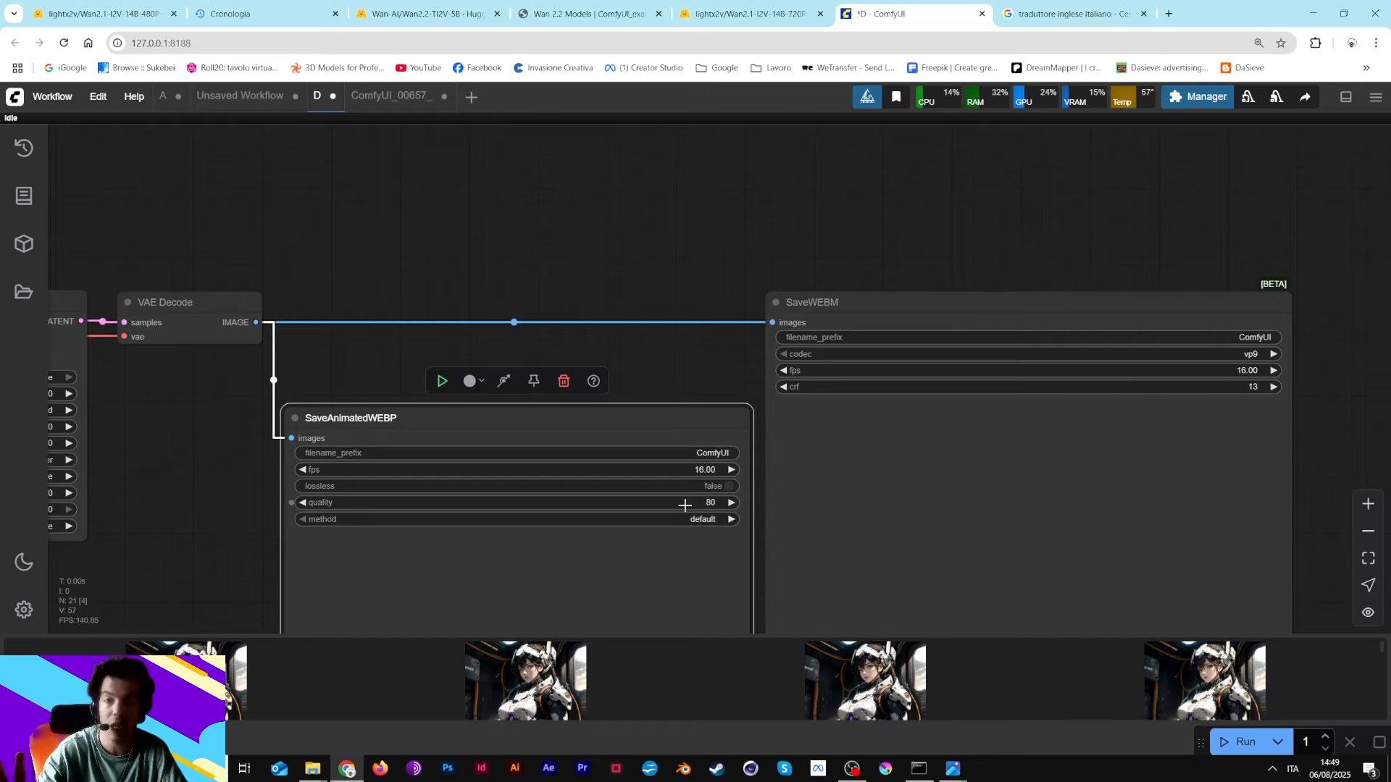
{"action": "left_click", "coordinate": [705, 469]}
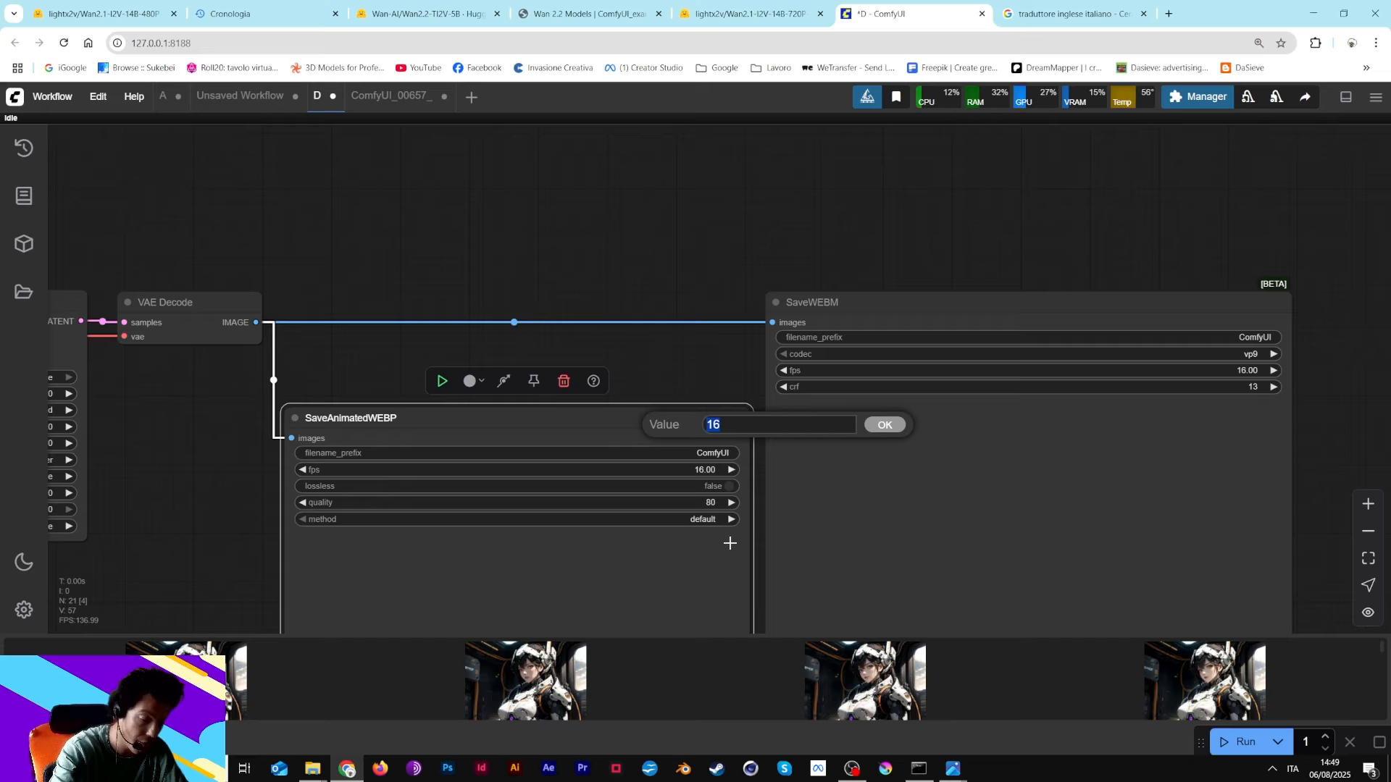
{"action": "type", "text": "24"}
{"action": "key", "text": "Return"}
{"action": "left_click", "coordinate": [1238, 355]}
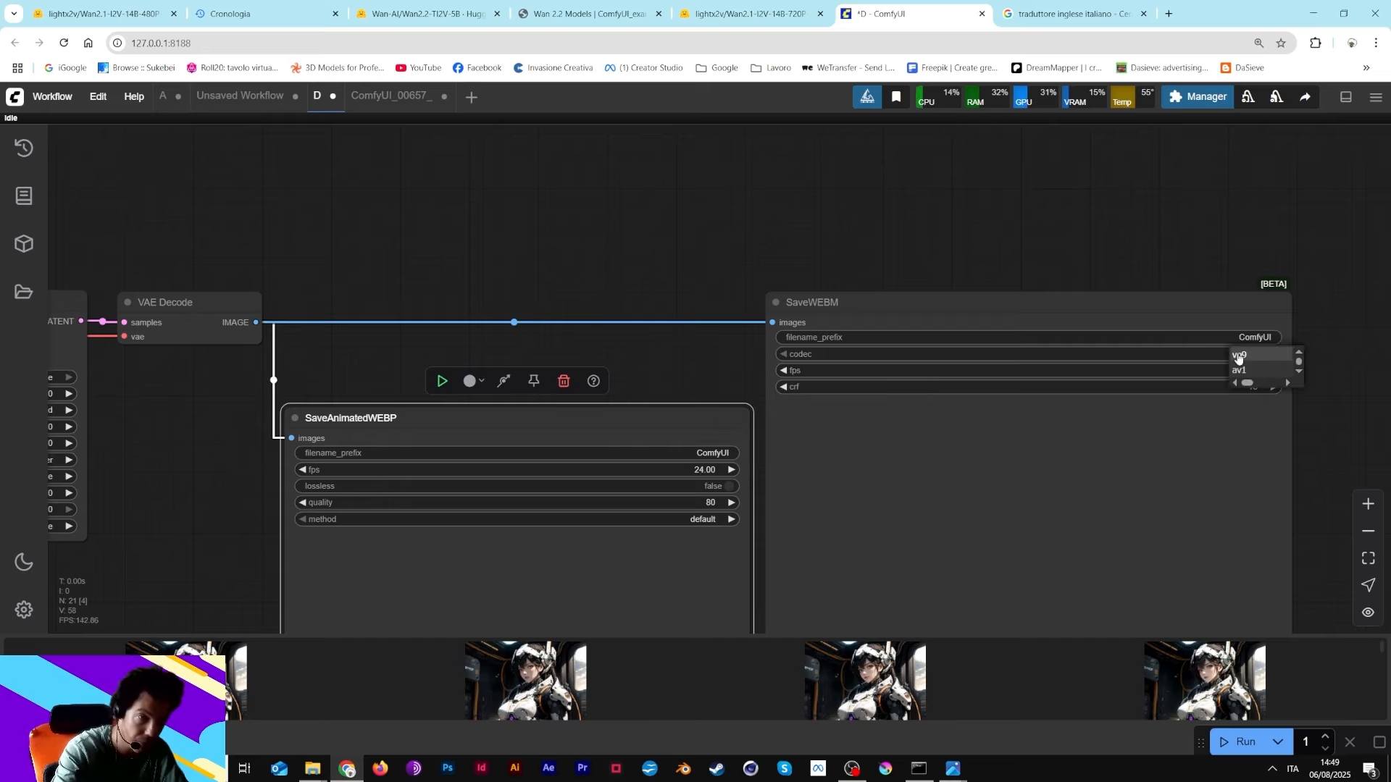
{"action": "left_click", "coordinate": [704, 471]}
{"action": "type", "text": "1"}
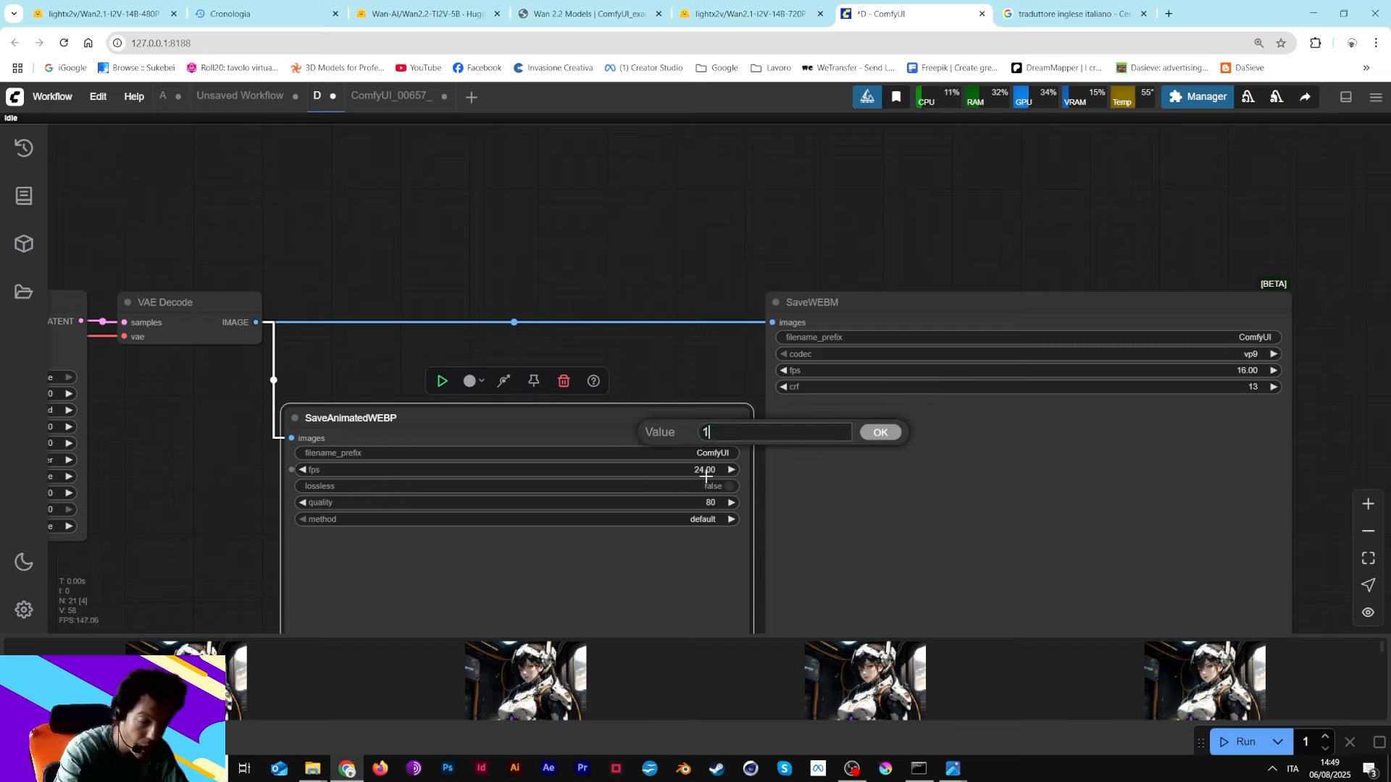
{"action": "type", "text": "6"}
{"action": "key", "text": "Return"}
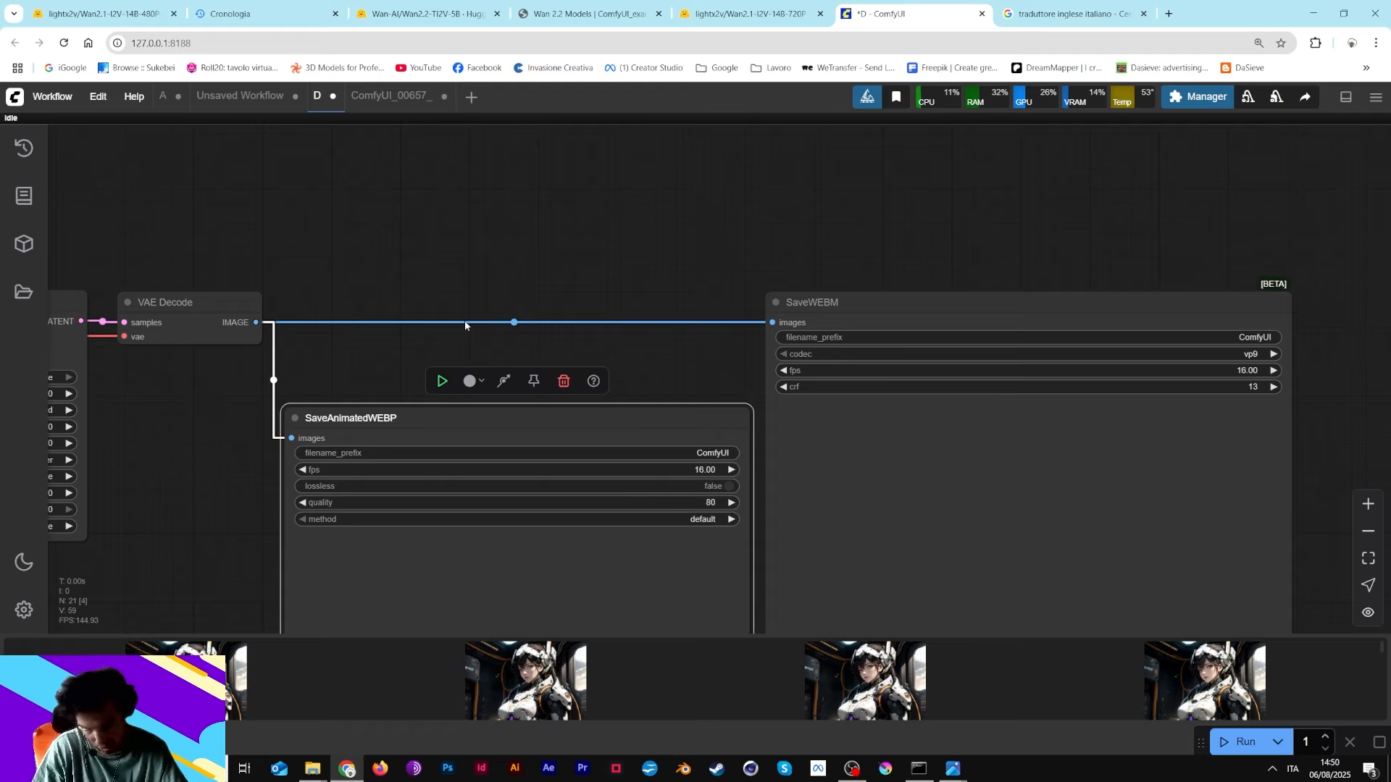
- Add a Video Combine node from VideoHelperSuite and place it above the link between VAE Decode and SaveWEBM
{"action": "left_click", "coordinate": [435, 257]}
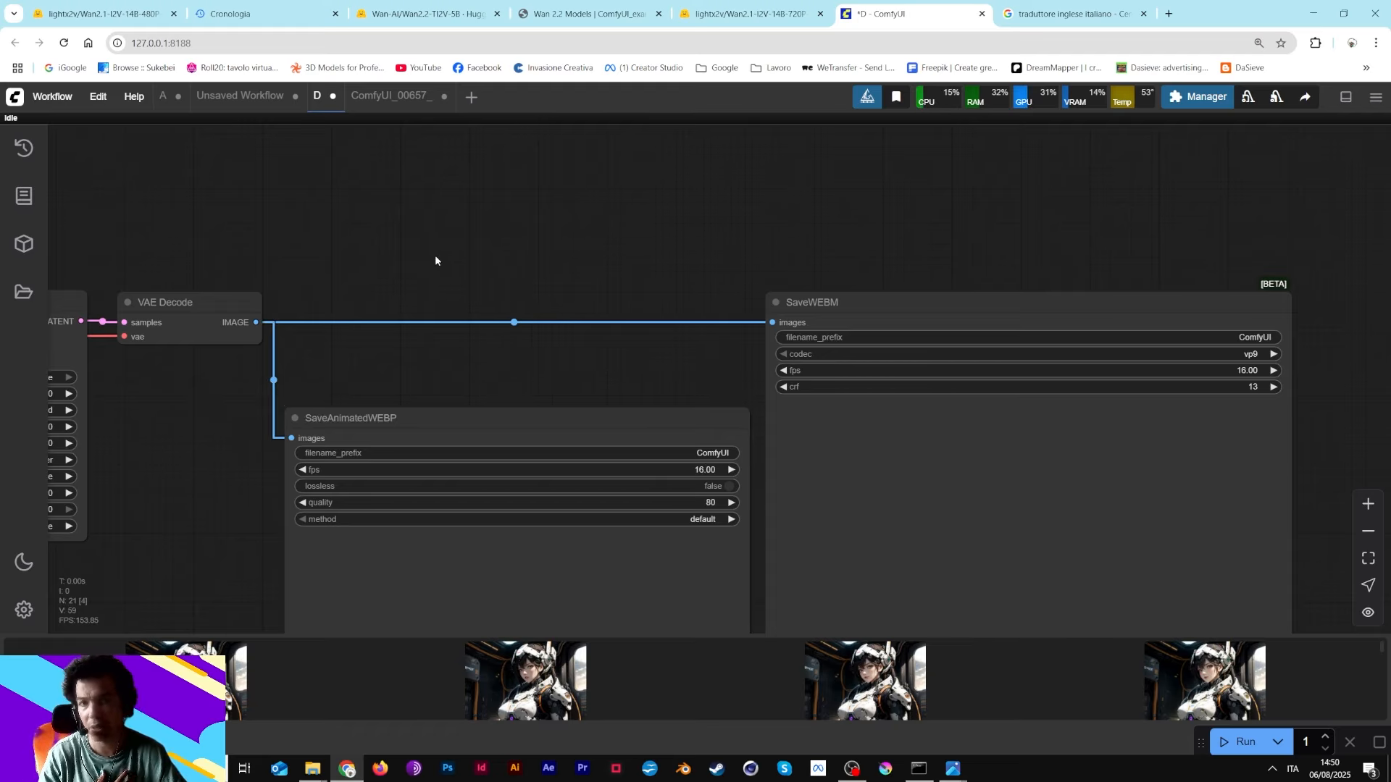
{"action": "double_click", "coordinate": [434, 257]}
{"action": "type", "text": "video"}
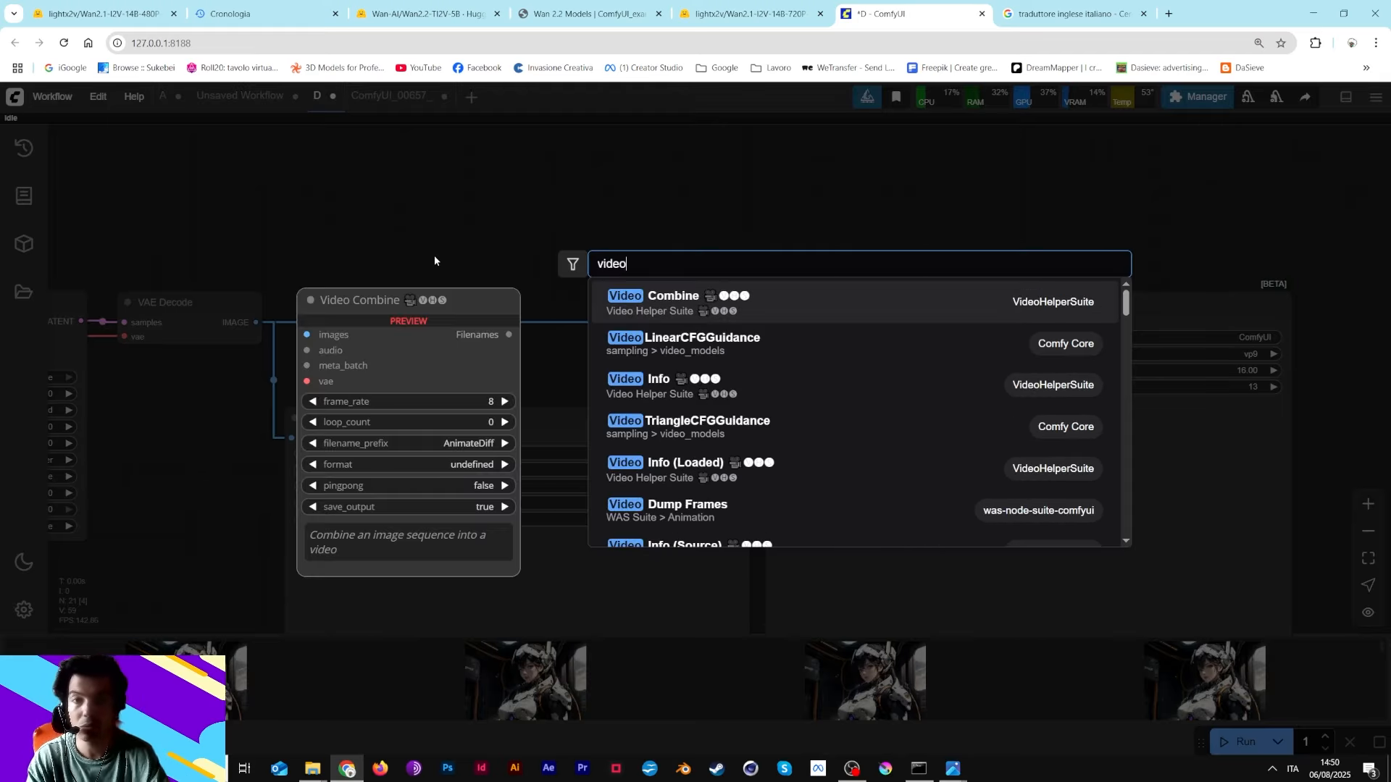
{"action": "left_click", "coordinate": [691, 306]}
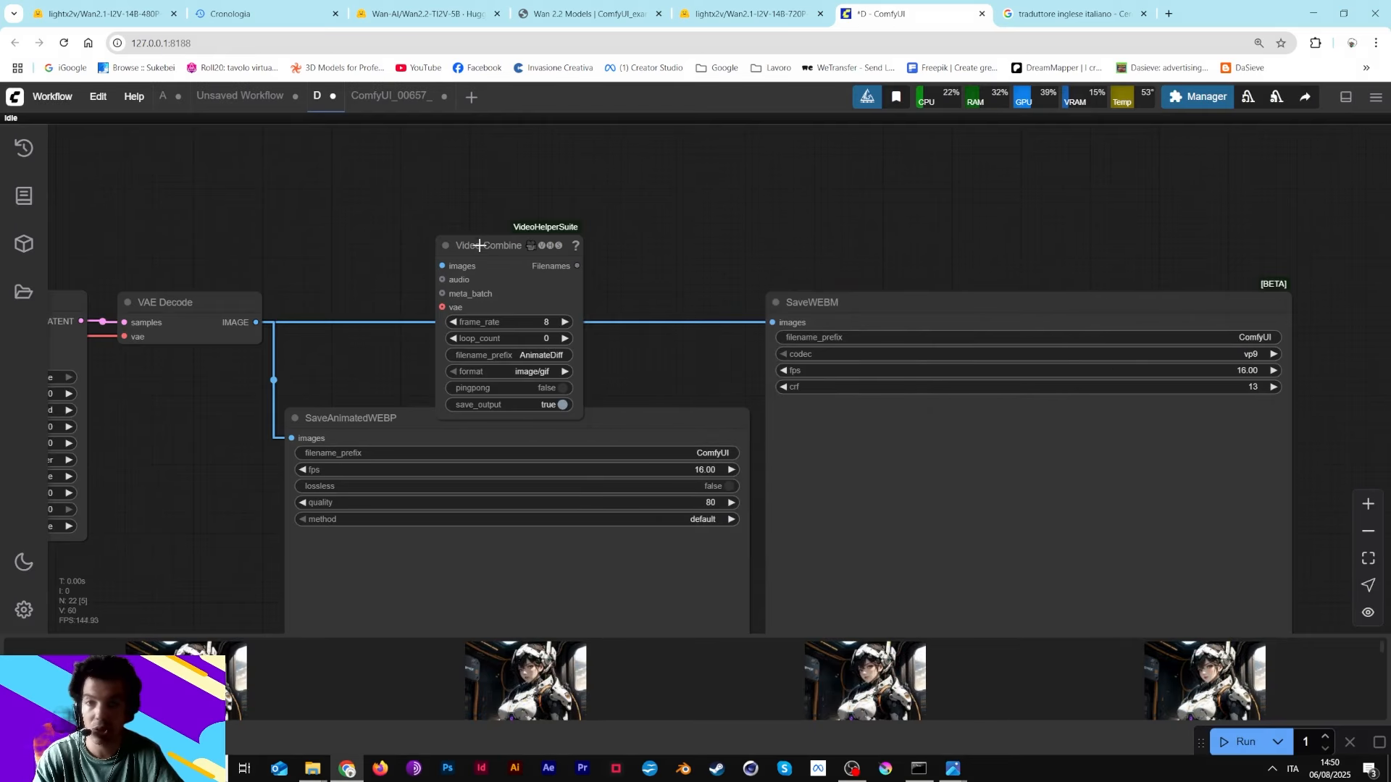
{"action": "left_click_drag", "start_coordinate": [492, 256], "coordinate": [600, 136]}
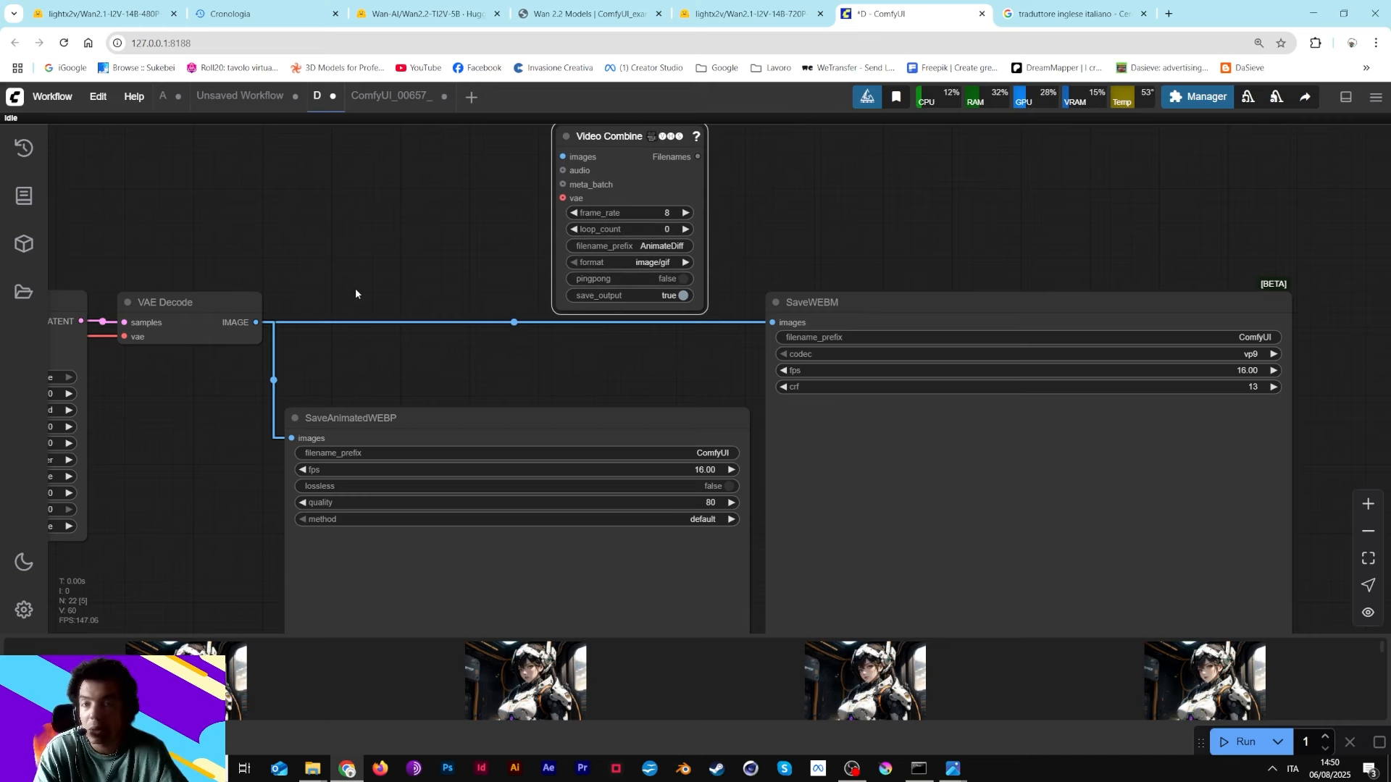
- Connect the VAE Decode IMAGE output to the images input of Video Combine and shift that node slightly upward
{"action": "left_click_drag", "start_coordinate": [395, 204], "coordinate": [444, 303]}
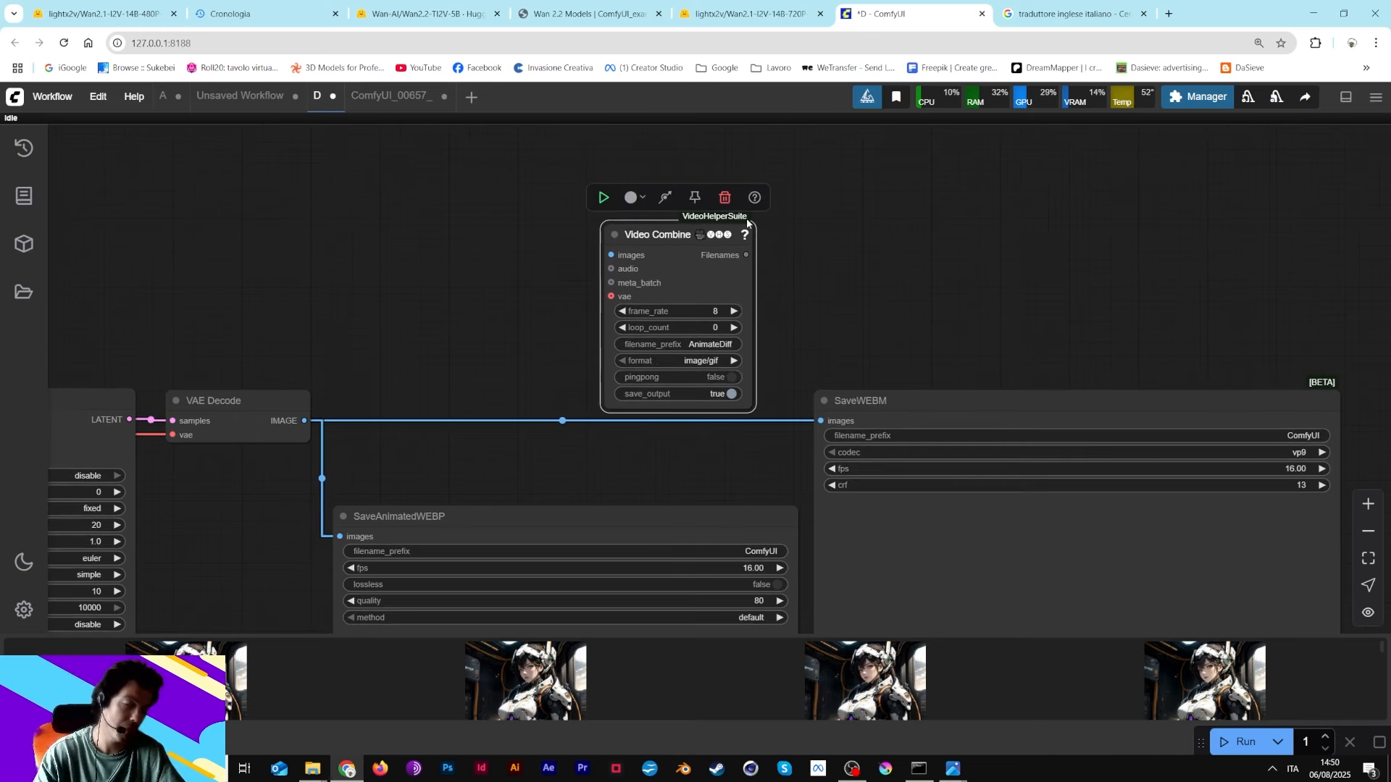
{"action": "left_click_drag", "start_coordinate": [308, 421], "coordinate": [612, 255]}
{"action": "left_click_drag", "start_coordinate": [692, 278], "coordinate": [690, 251]}
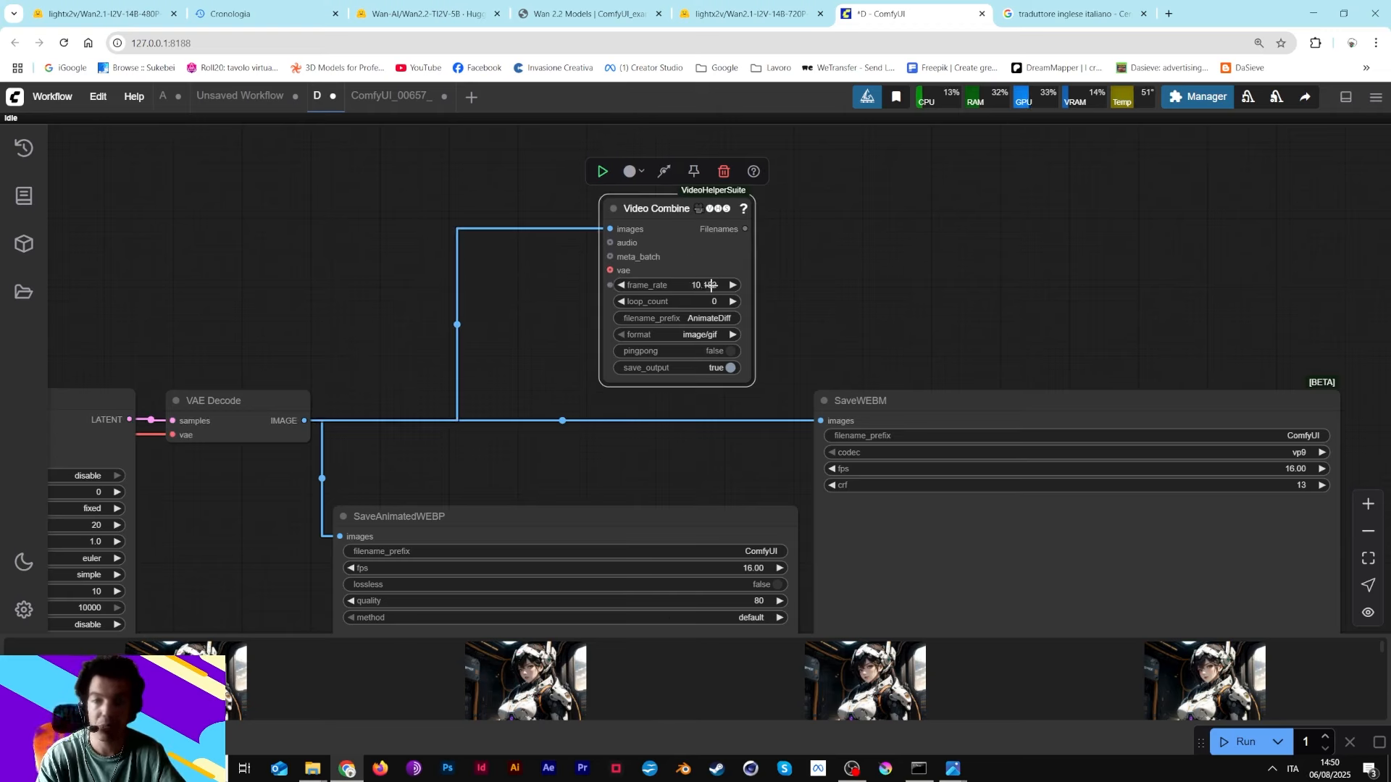
- Set the Video Combine node's frame_rate to 16 and its format to video/h264-mp4
{"action": "left_click", "coordinate": [716, 287]}
{"action": "type", "text": "265"}
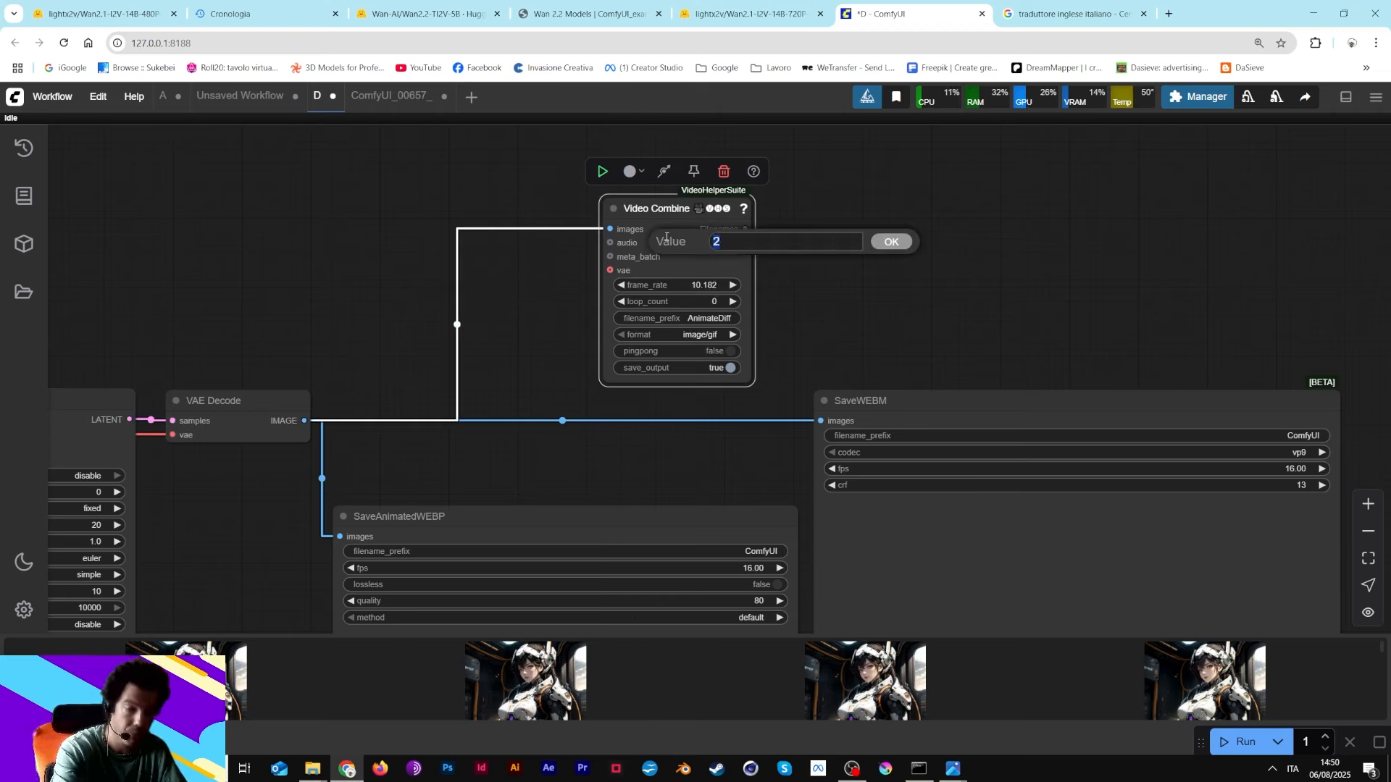
{"action": "key", "text": "Return"}
{"action": "left_click", "coordinate": [703, 279]}
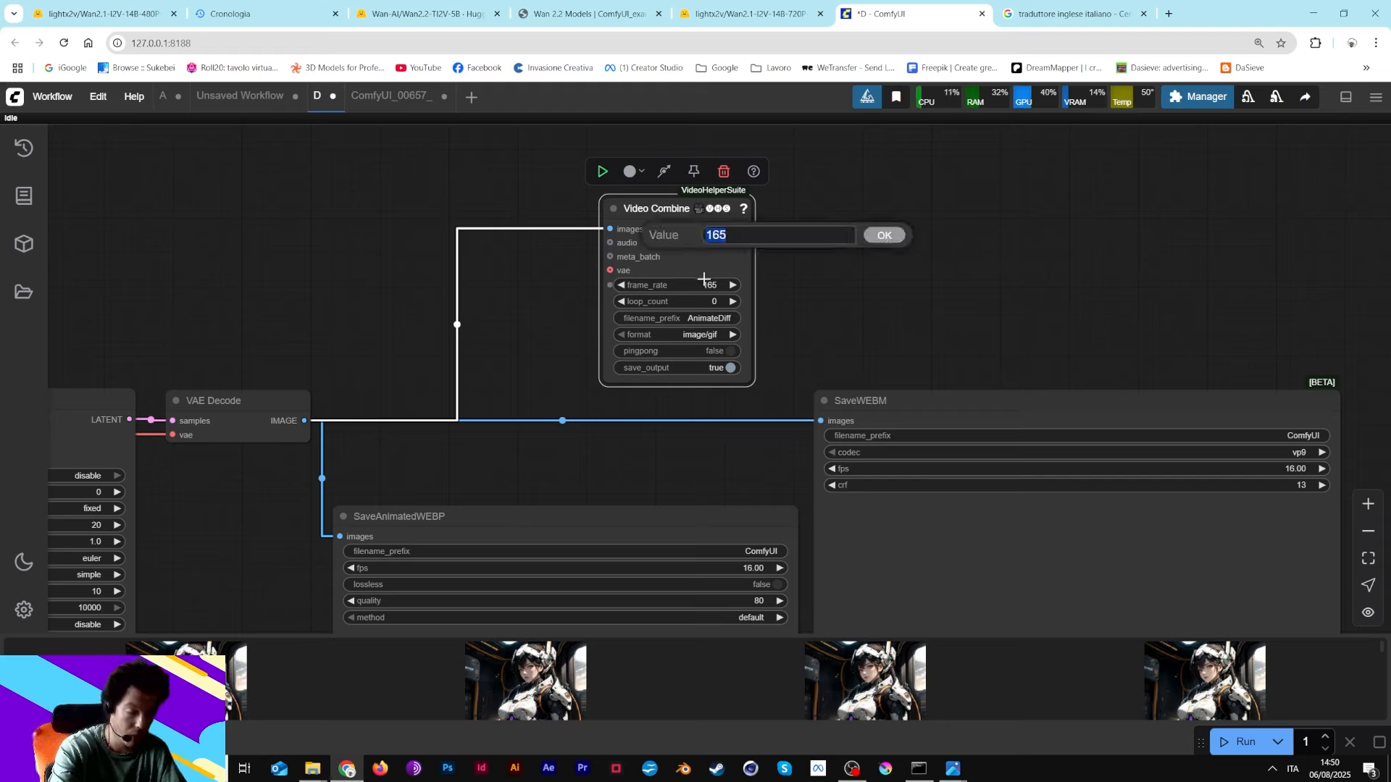
{"action": "type", "text": "16"}
{"action": "key", "text": "Return"}
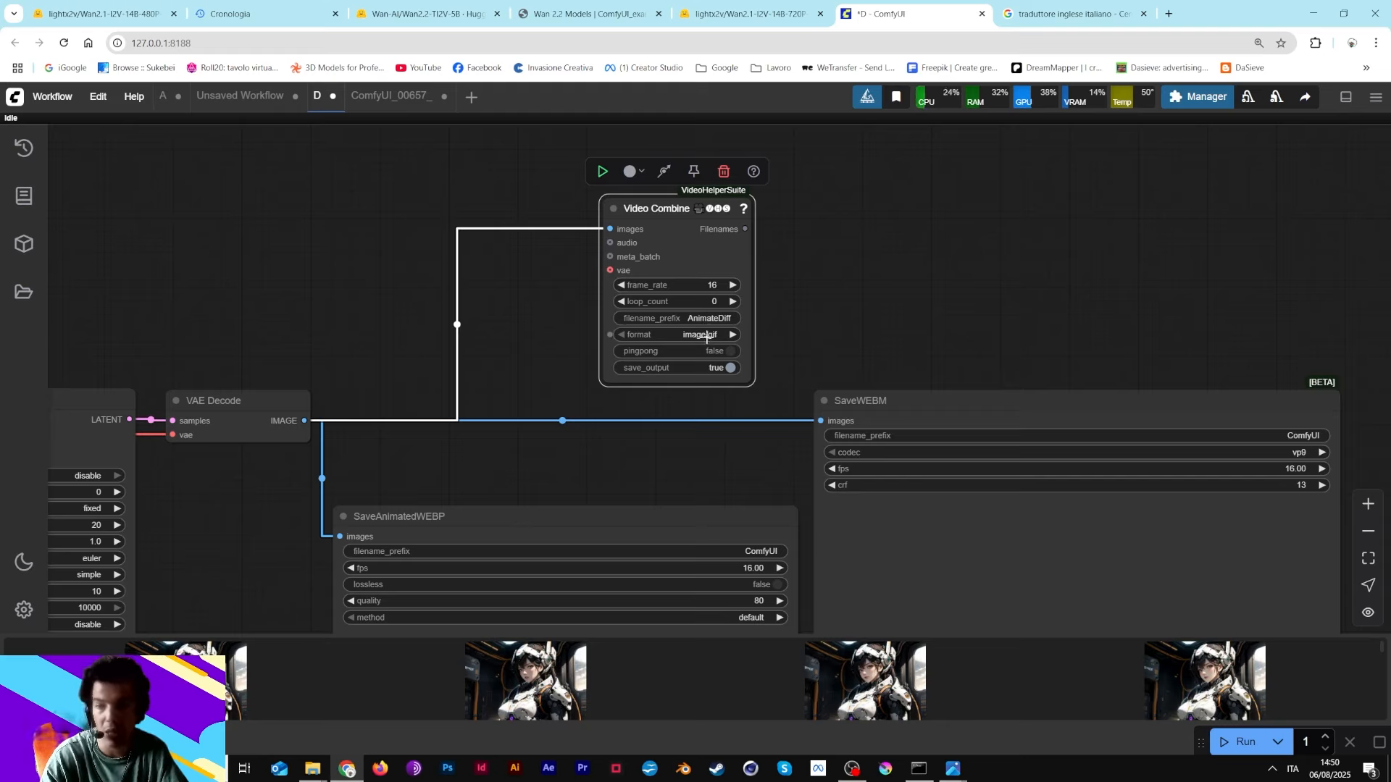
{"action": "left_click", "coordinate": [715, 335]}
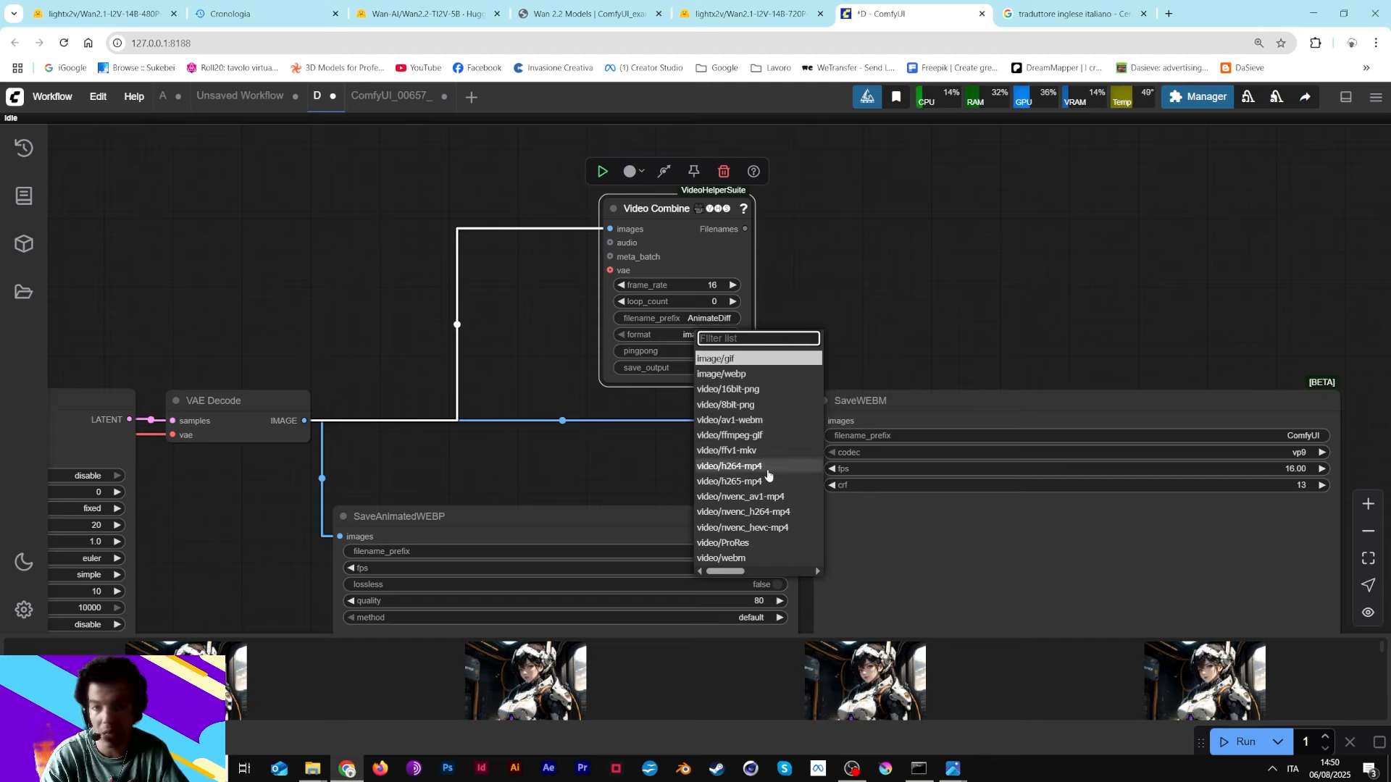
{"action": "left_click", "coordinate": [725, 467]}
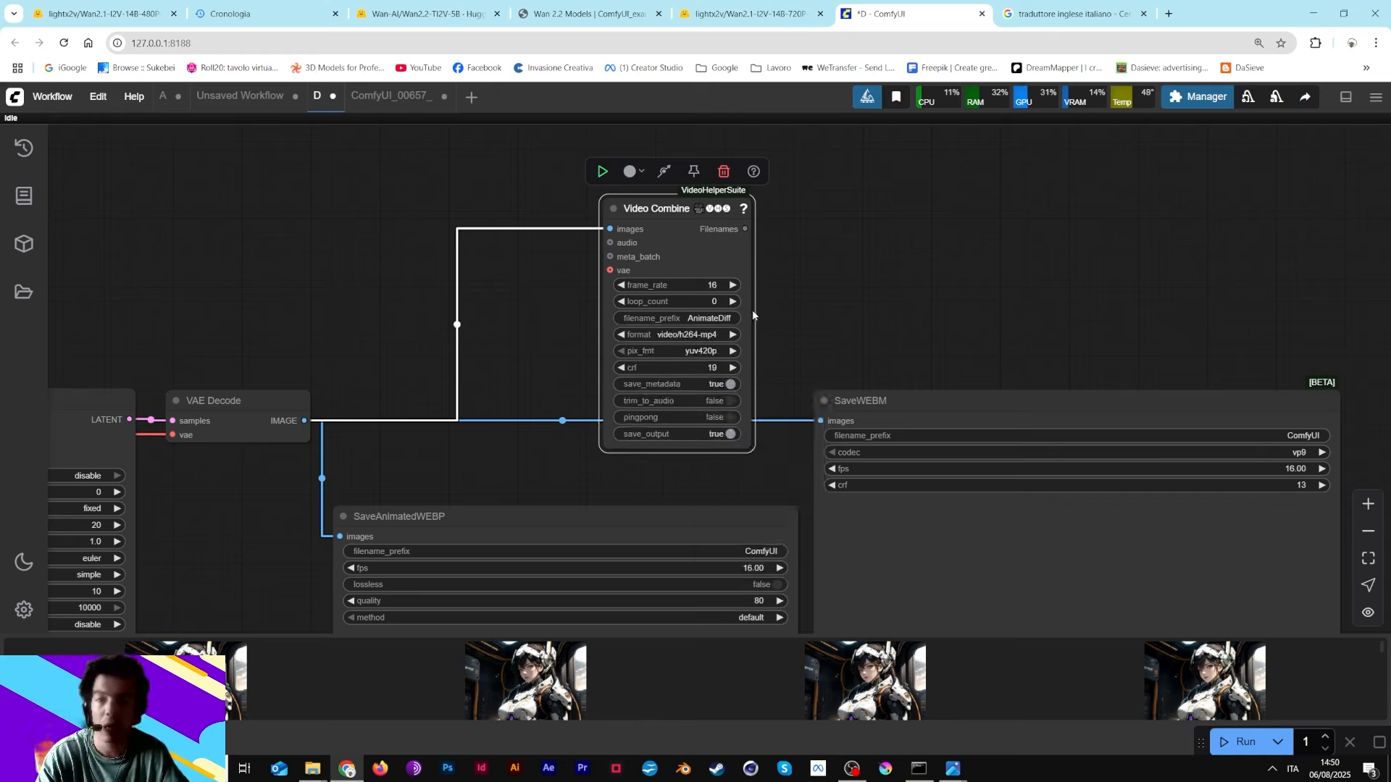
- Move the Video Combine node into the empty area above the SaveWEBM node
{"action": "left_click_drag", "start_coordinate": [695, 210], "coordinate": [701, 177]}
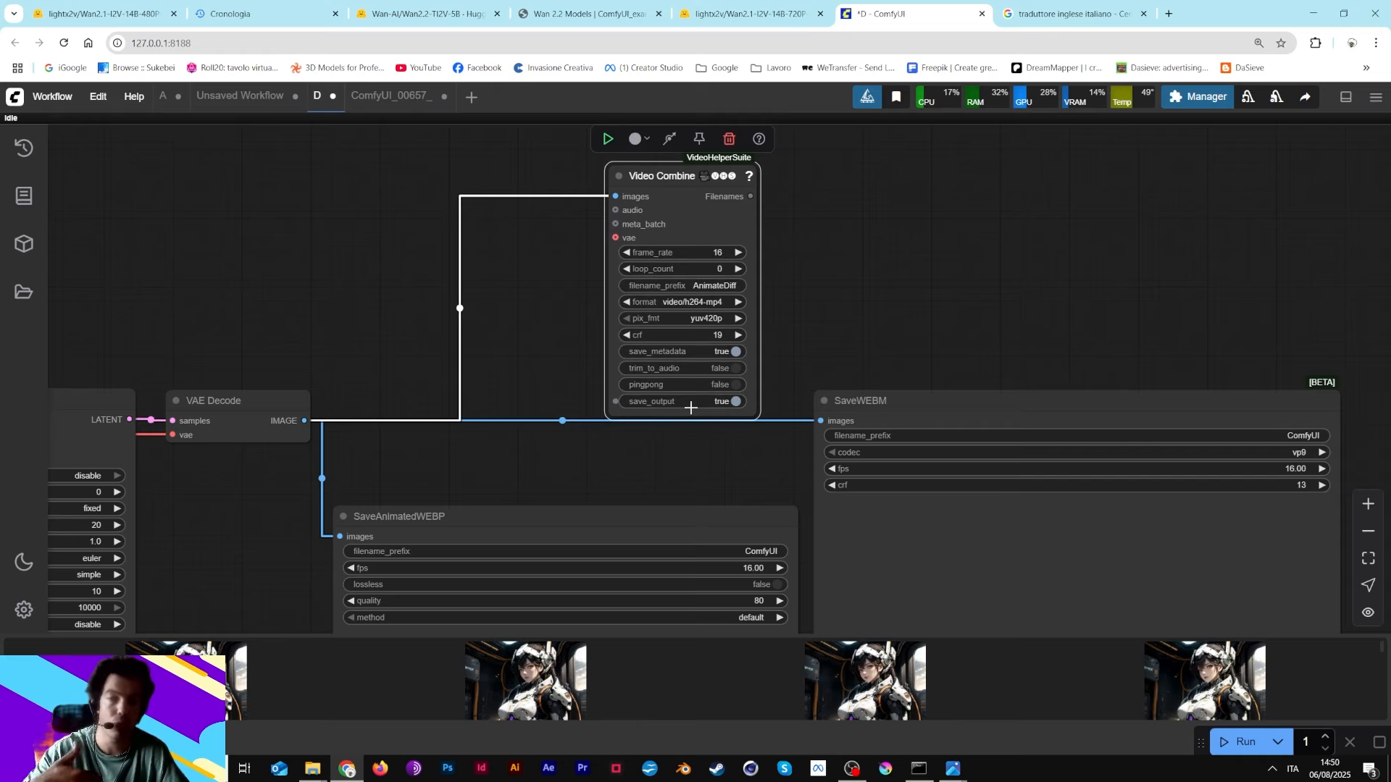
{"action": "scroll", "coordinate": [679, 355], "scroll_direction": "down", "scroll_amount": 6}
{"action": "scroll", "coordinate": [679, 354], "scroll_direction": "up", "scroll_amount": 4}
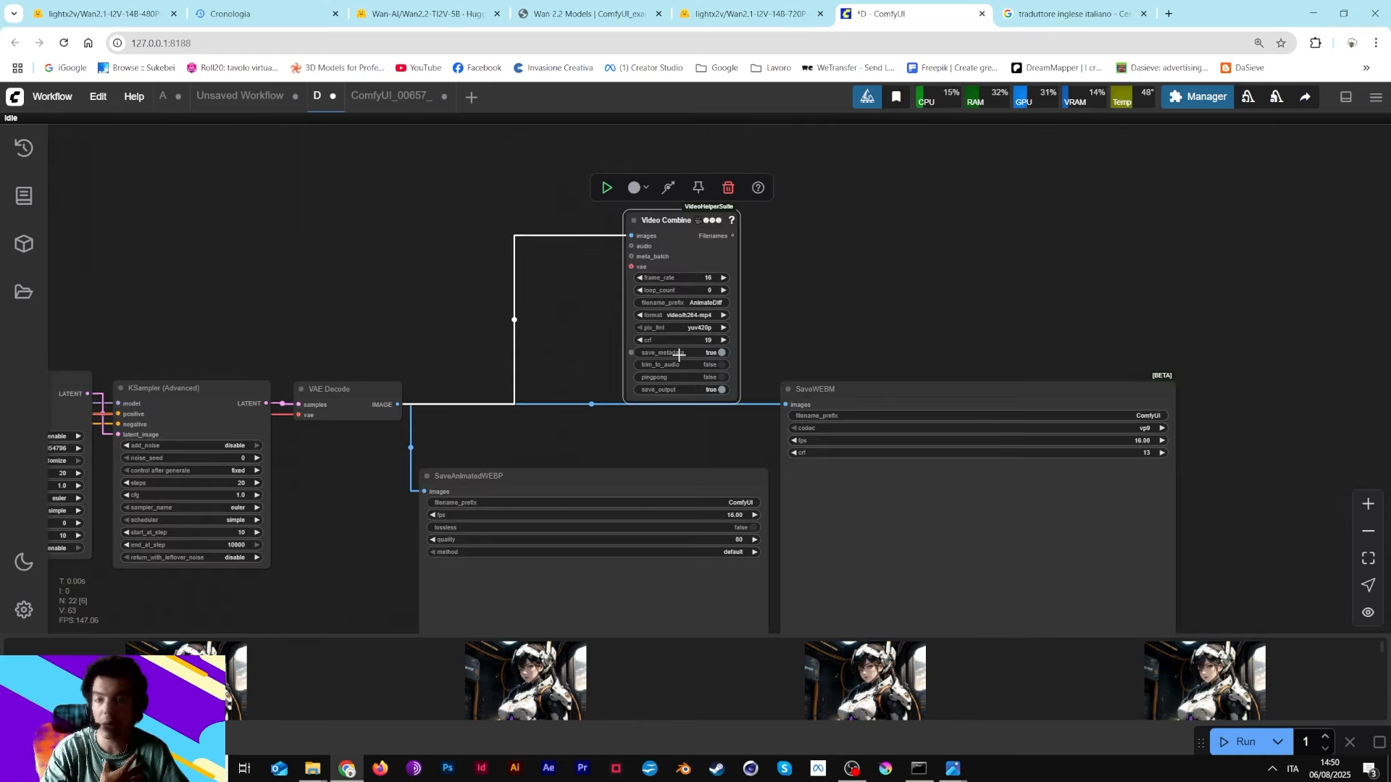
{"action": "left_click_drag", "start_coordinate": [681, 226], "coordinate": [937, 171]}
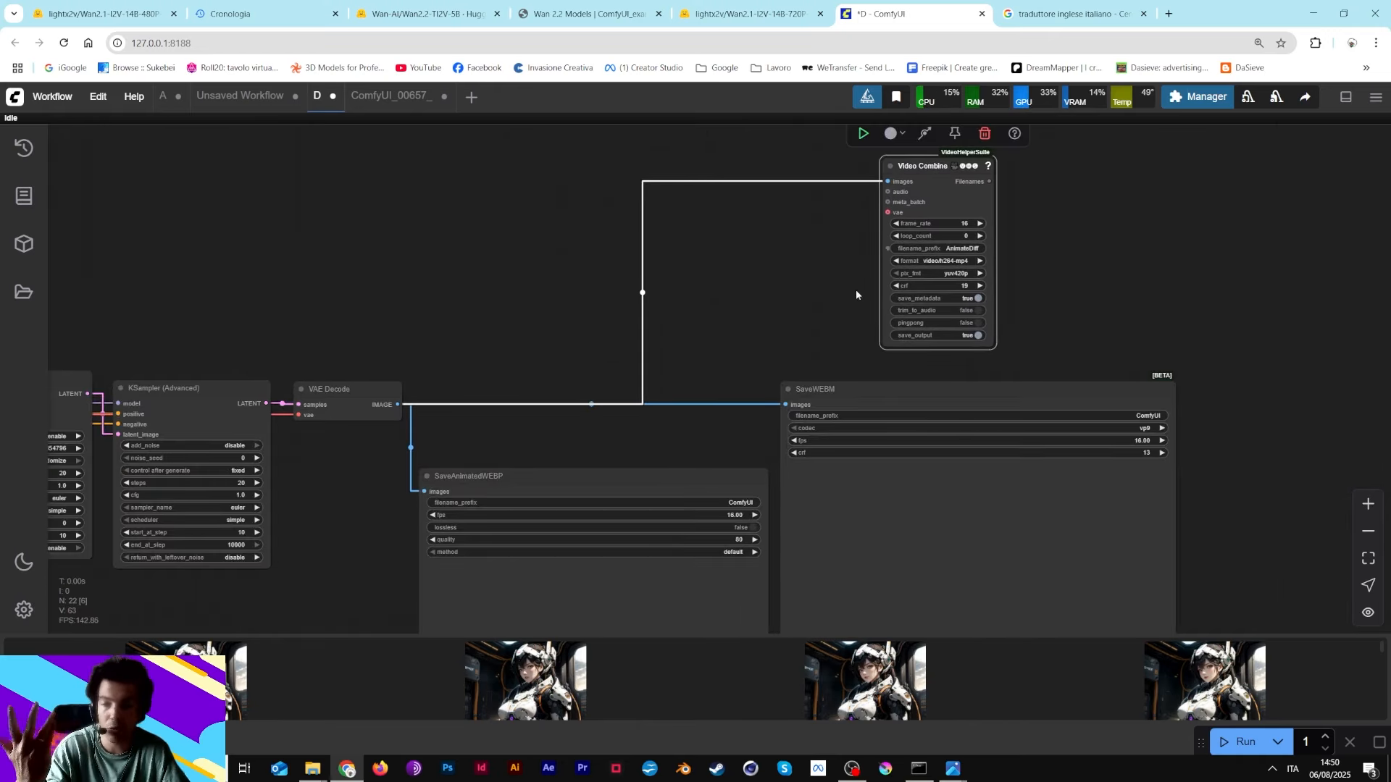
- Shift the second KSampler (Advanced) node closer to the first one and roughly level with it
{"action": "left_click_drag", "start_coordinate": [410, 368], "coordinate": [1227, 285]}
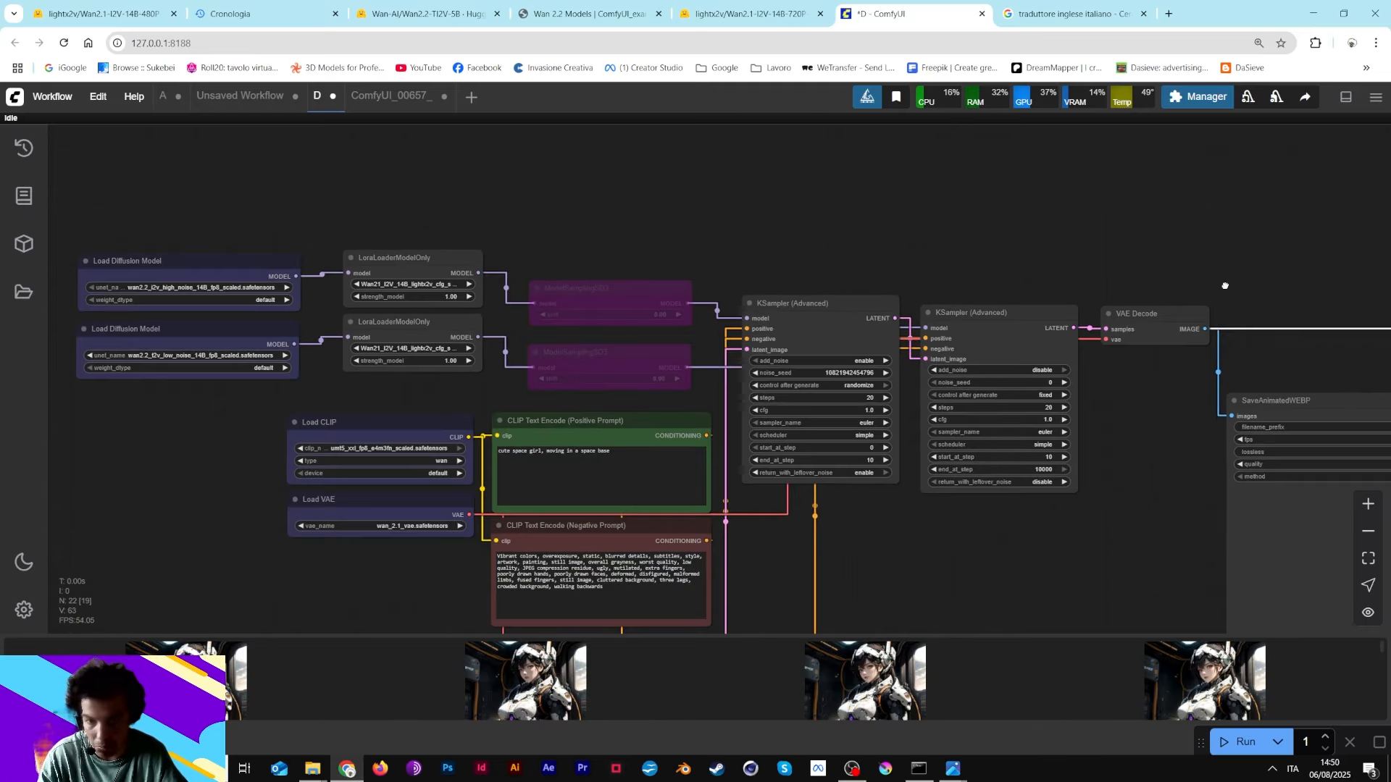
{"action": "scroll", "coordinate": [1042, 290], "scroll_direction": "up", "scroll_amount": 7}
{"action": "left_click_drag", "start_coordinate": [814, 496], "coordinate": [765, 374]}
{"action": "left_click", "coordinate": [786, 479]}
{"action": "scroll", "coordinate": [832, 353], "scroll_direction": "up", "scroll_amount": 3}
{"action": "left_click_drag", "start_coordinate": [888, 163], "coordinate": [860, 146]}
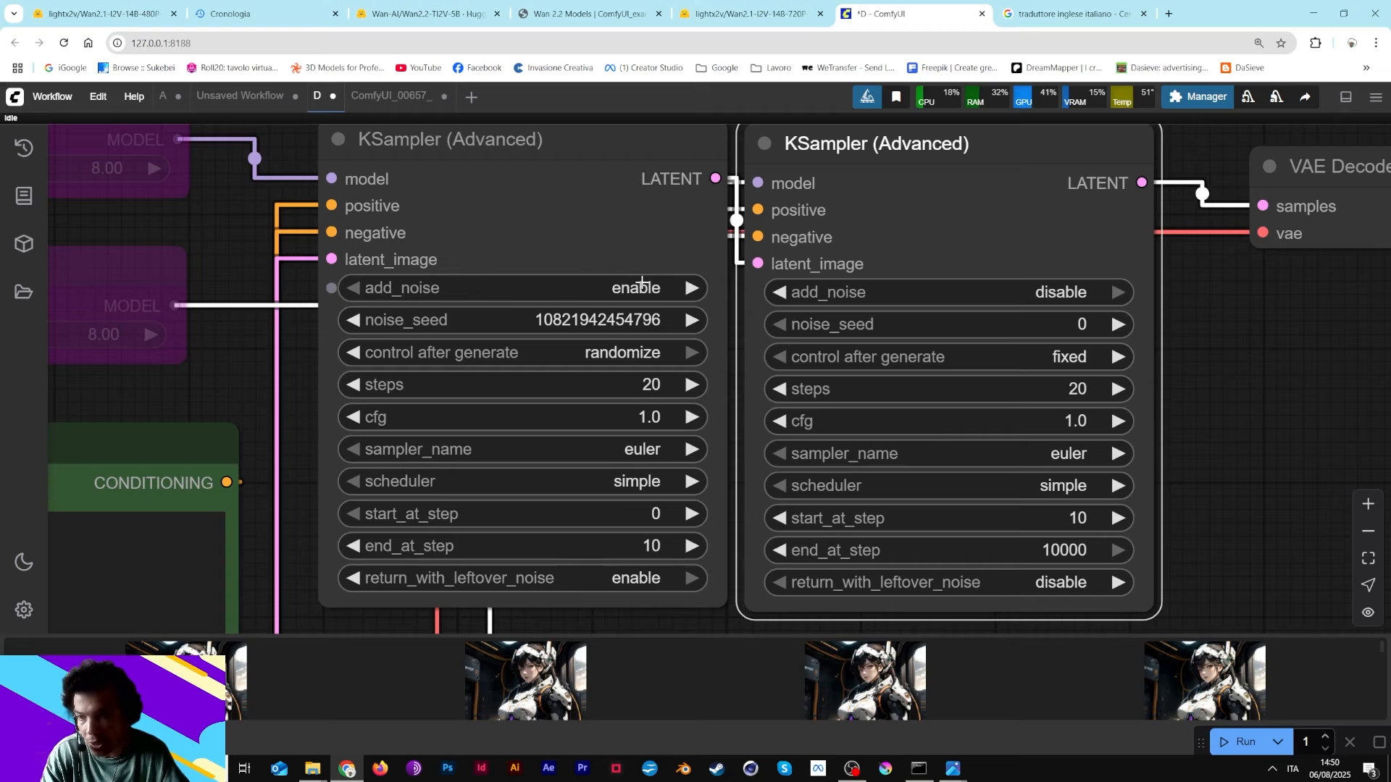
{"action": "left_click_drag", "start_coordinate": [202, 215], "coordinate": [319, 151]}
{"action": "key", "text": "ctrl+minus"}
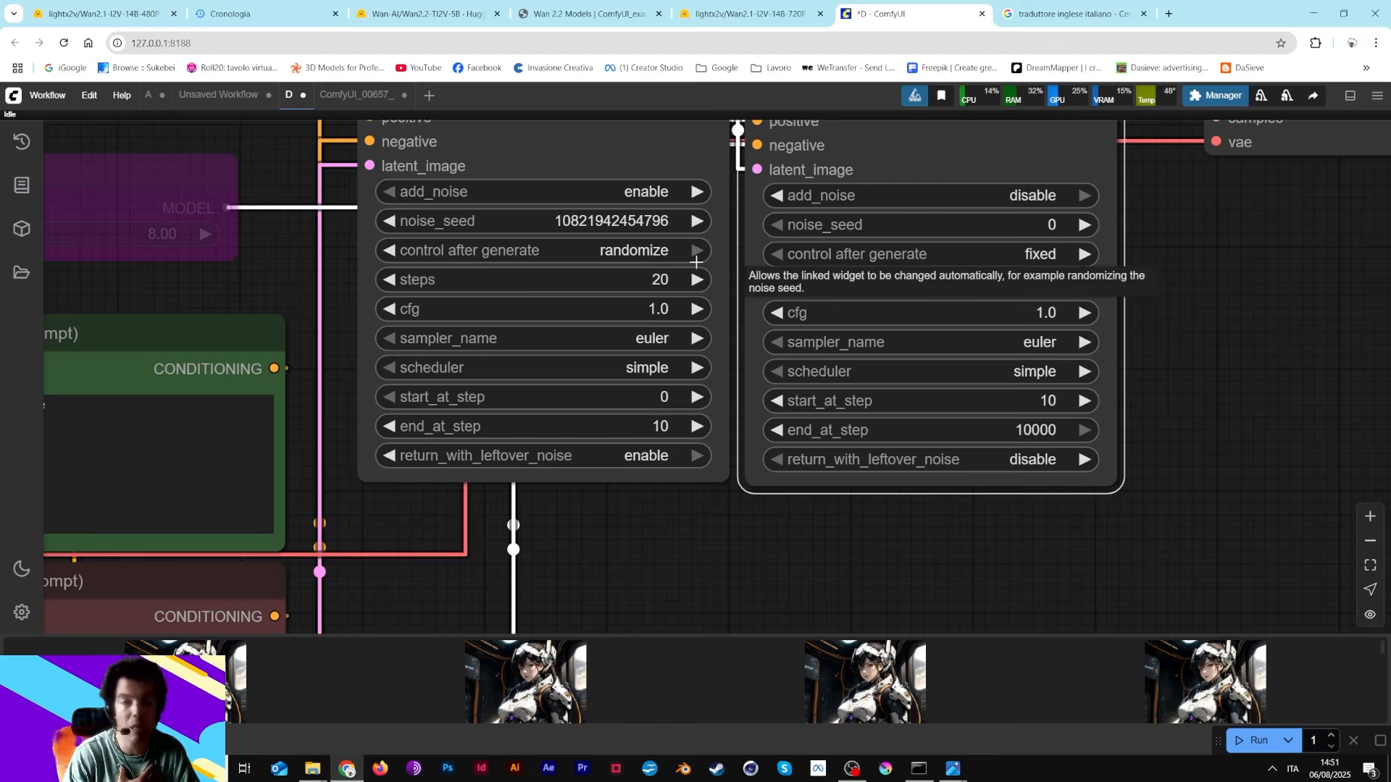
- Shift the first KSampler (Advanced) node slightly away from the second one to widen the gap between them
{"action": "left_click_drag", "start_coordinate": [1211, 258], "coordinate": [1235, 368]}
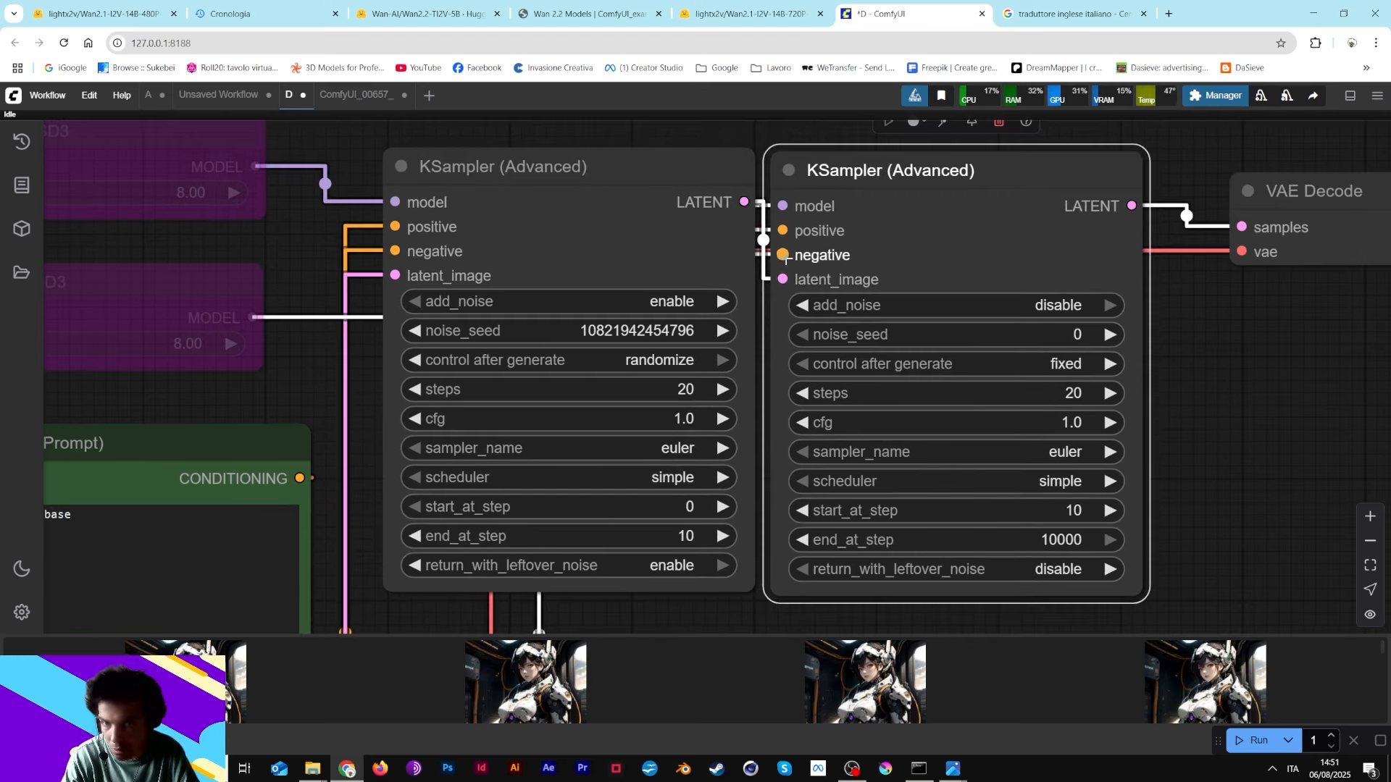
{"action": "left_click_drag", "start_coordinate": [689, 167], "coordinate": [657, 162]}
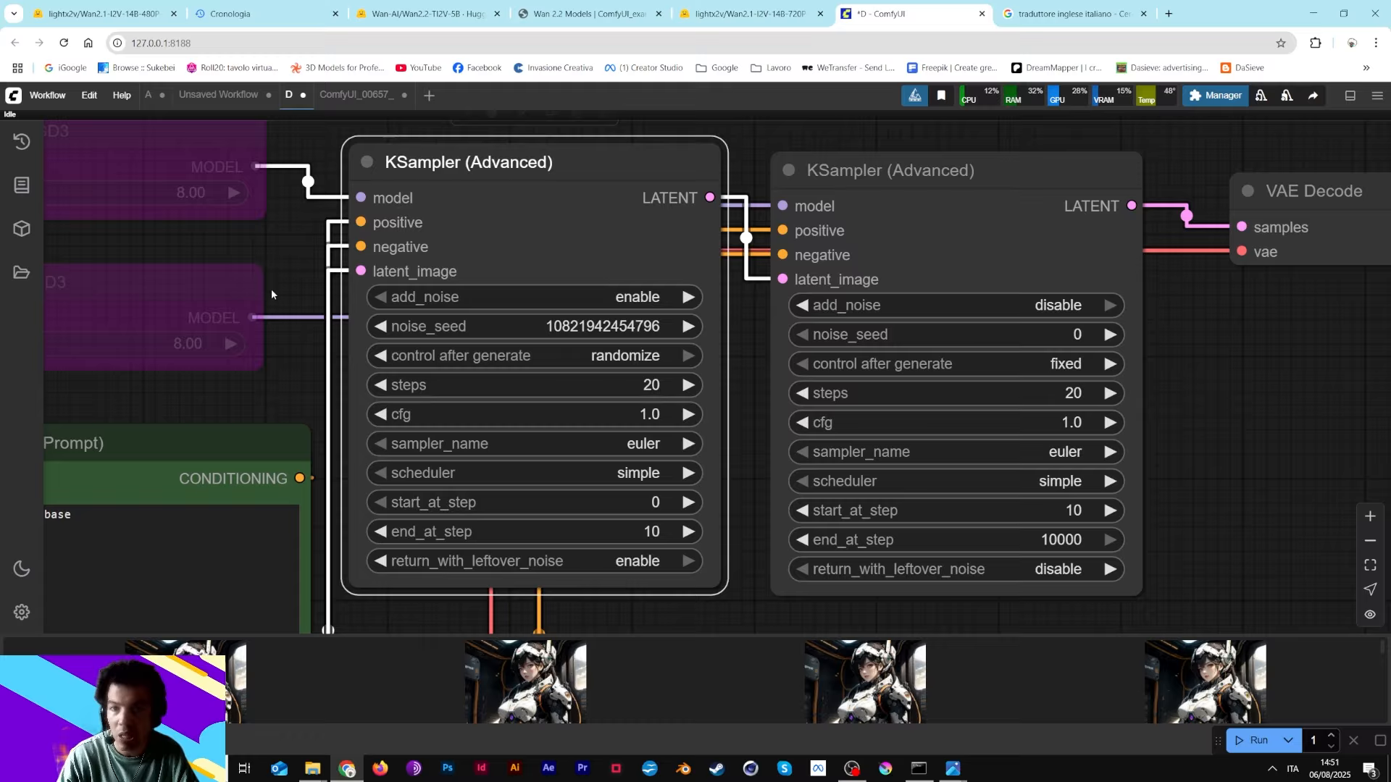
- Bypass both LoraLoaderModelOnly nodes together
{"action": "left_click_drag", "start_coordinate": [273, 291], "coordinate": [1098, 301]}
{"action": "left_click_drag", "start_coordinate": [617, 240], "coordinate": [652, 337]}
{"action": "left_click", "coordinate": [518, 340]}
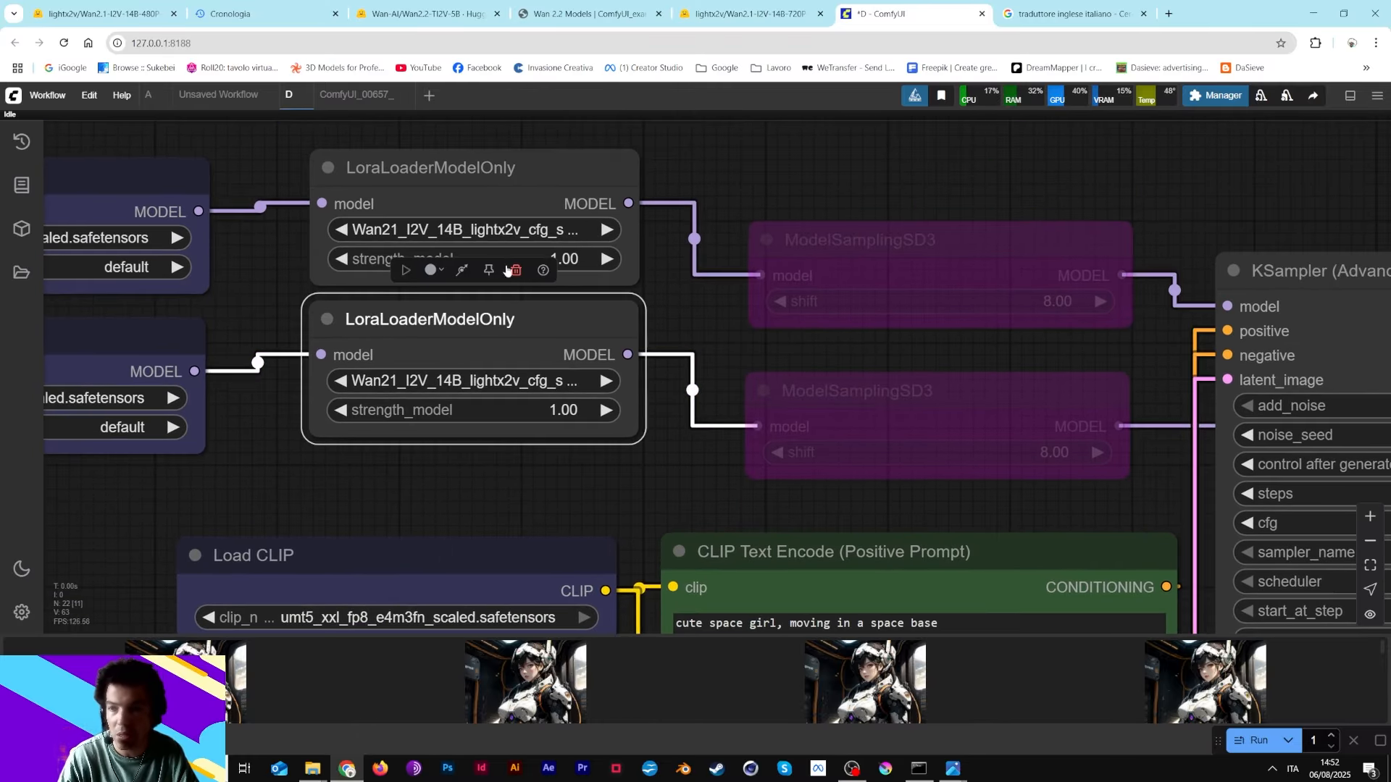
{"action": "left_click", "coordinate": [493, 210], "text": "shift"}
{"action": "right_click", "coordinate": [491, 203]}
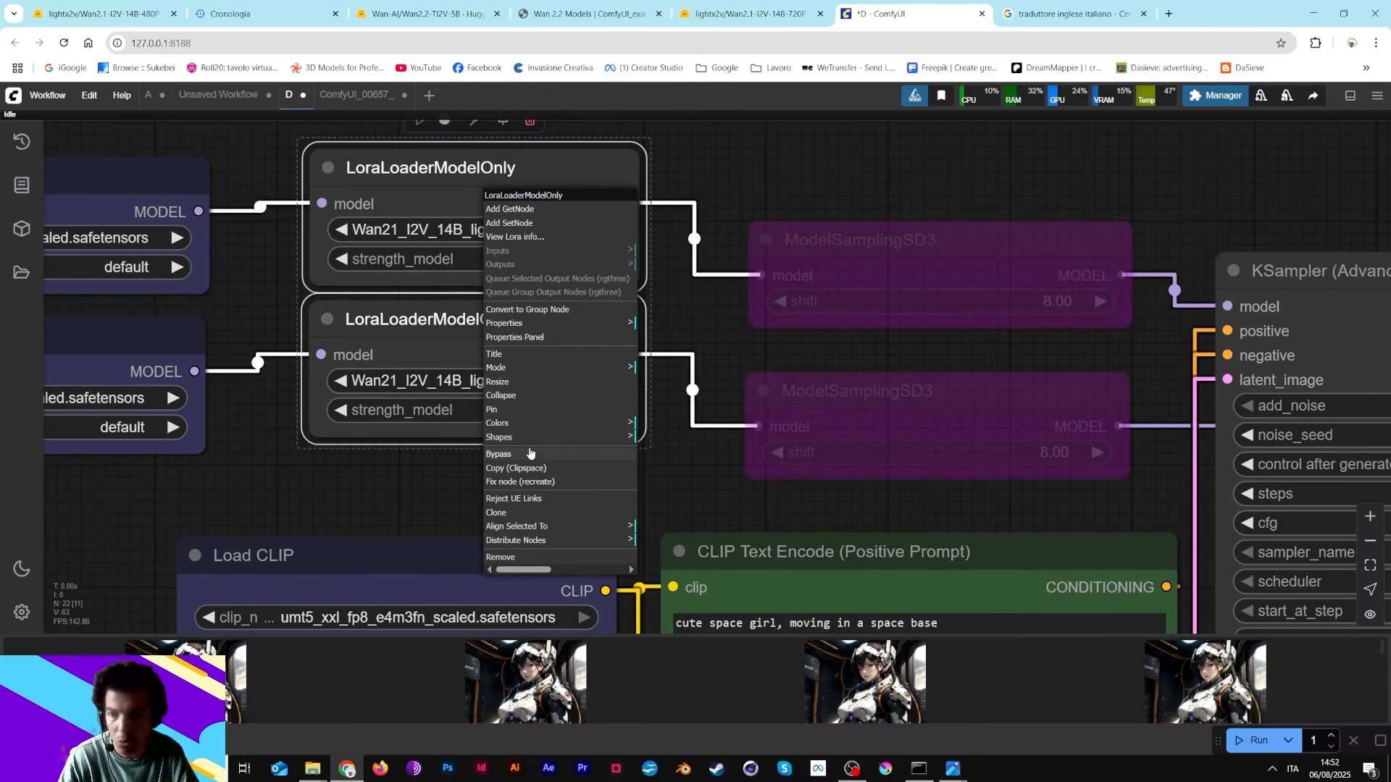
{"action": "left_click", "coordinate": [500, 455]}
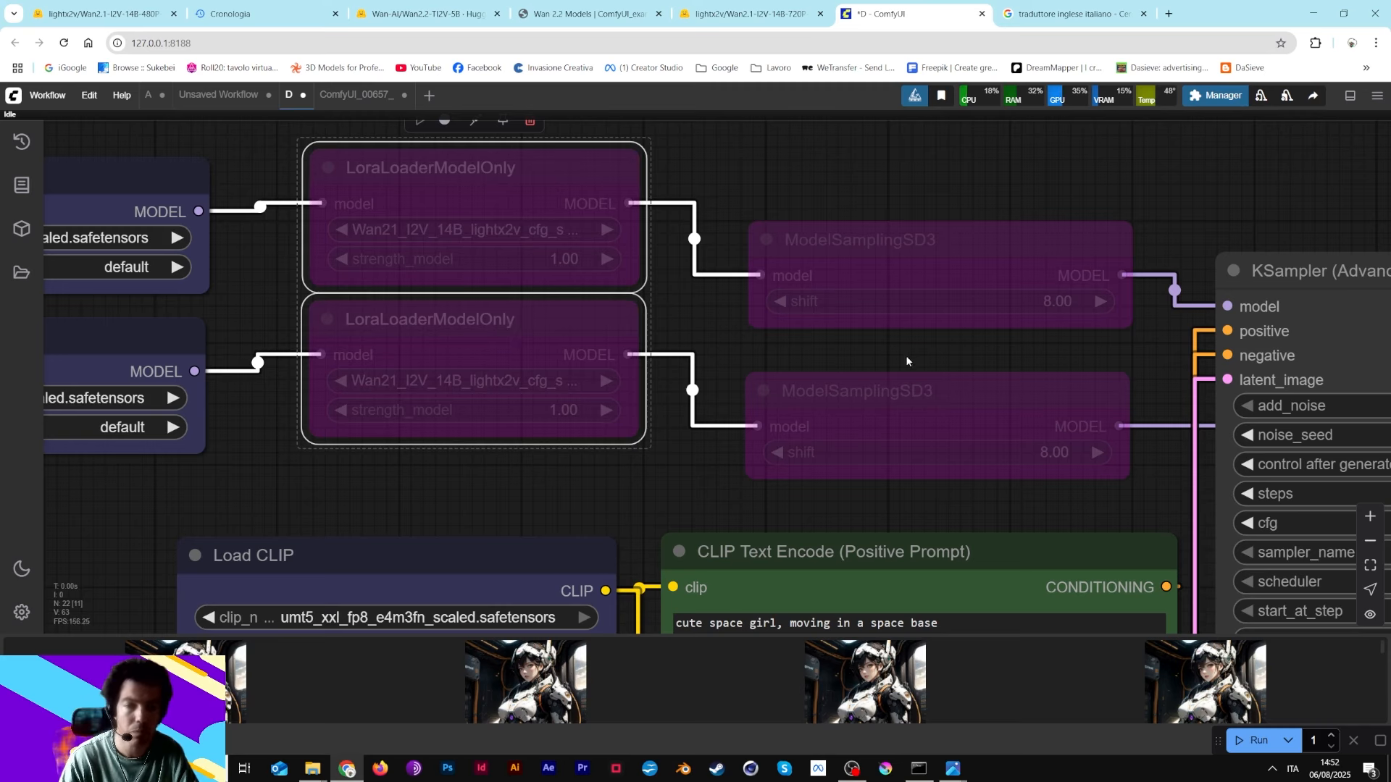
- Move the blue group with the Load Image and Resize Image v2 nodes down, to the lower left of WanImageToVideo
{"action": "left_click_drag", "start_coordinate": [910, 364], "coordinate": [455, 243]}
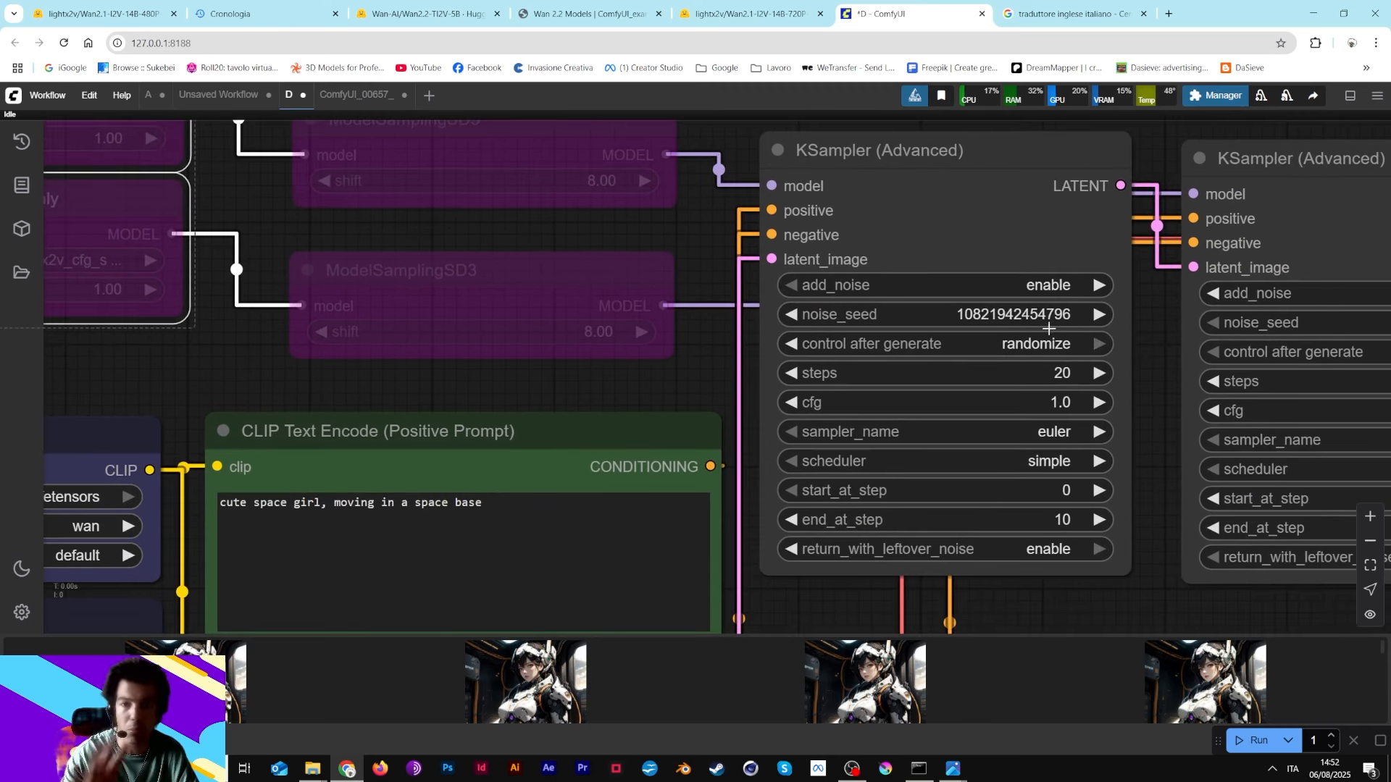
{"action": "left_click_drag", "start_coordinate": [1156, 396], "coordinate": [854, 350]}
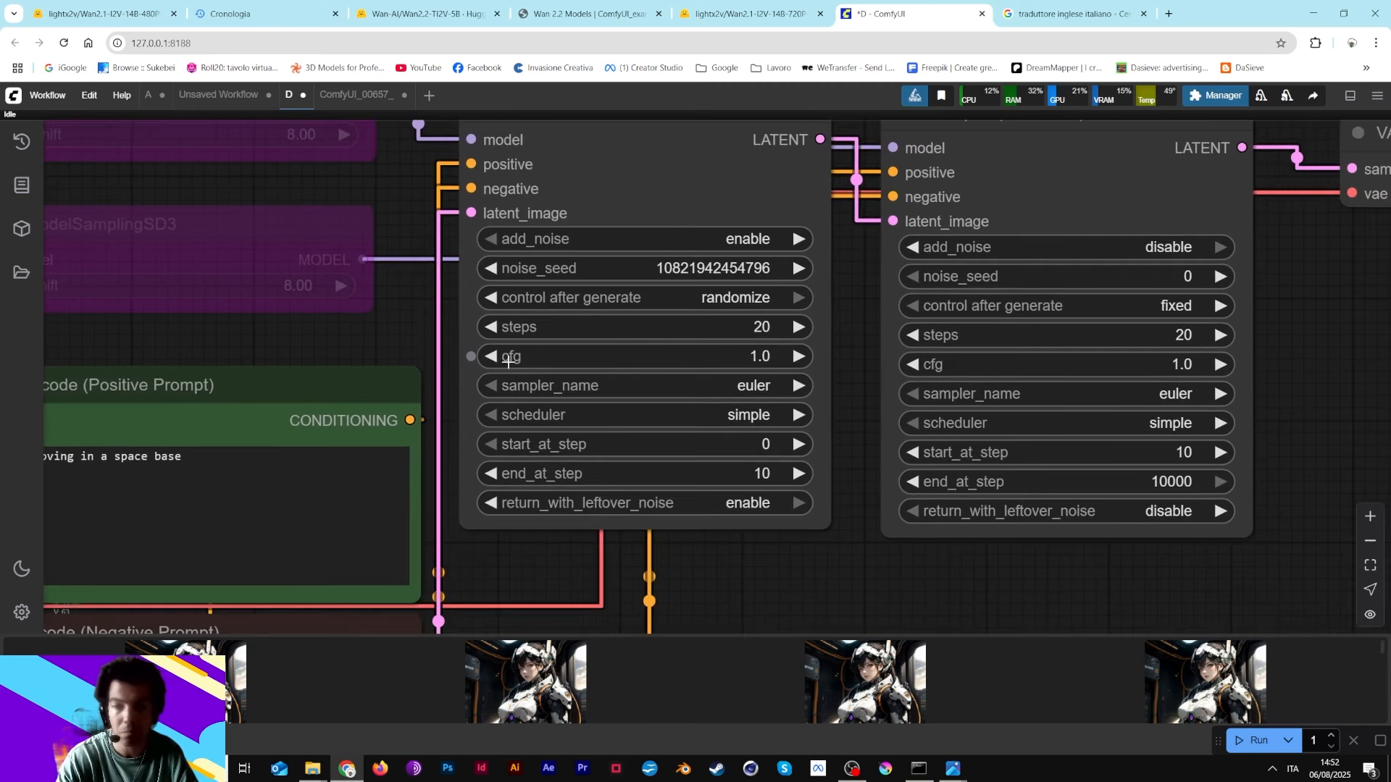
{"action": "scroll", "coordinate": [881, 521], "scroll_direction": "down", "scroll_amount": 8}
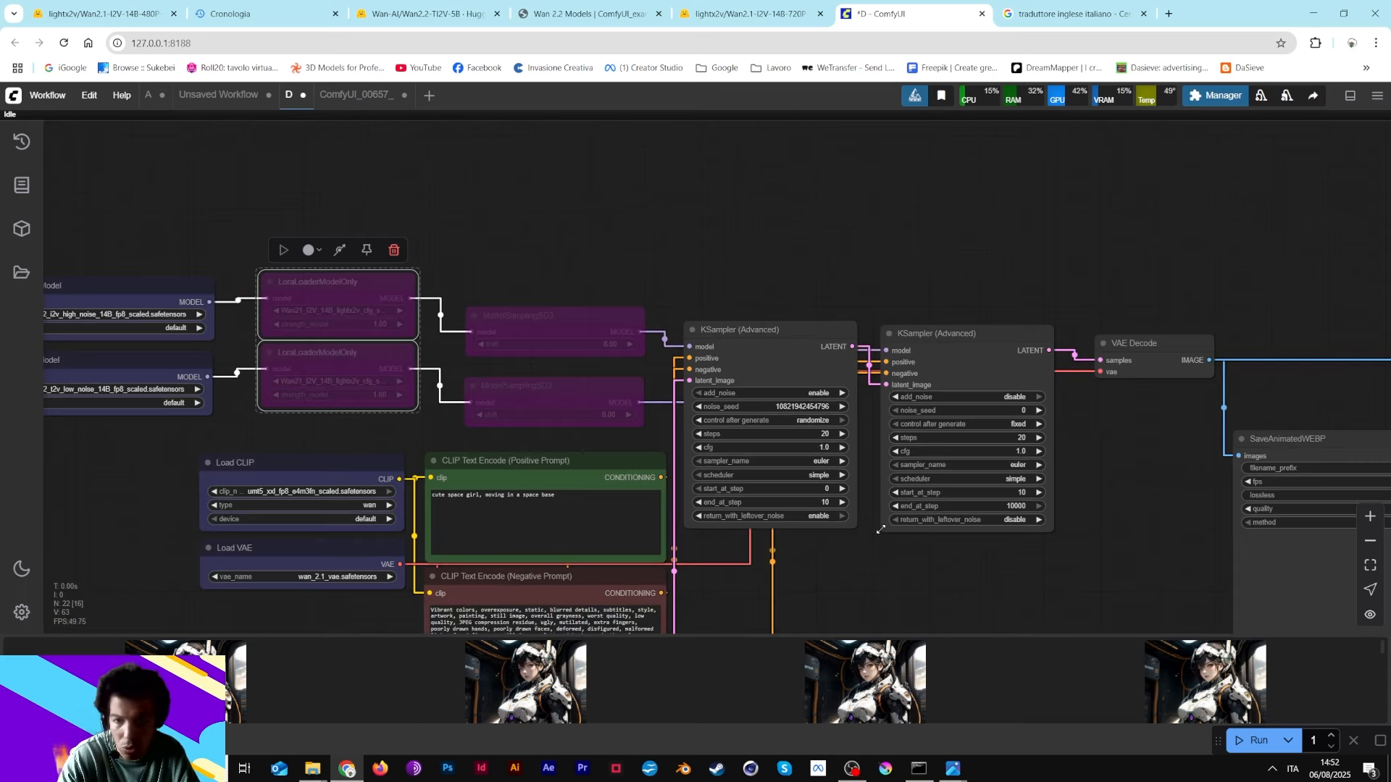
{"action": "left_click_drag", "start_coordinate": [857, 593], "coordinate": [987, 137]}
{"action": "left_click_drag", "start_coordinate": [249, 199], "coordinate": [712, 124]}
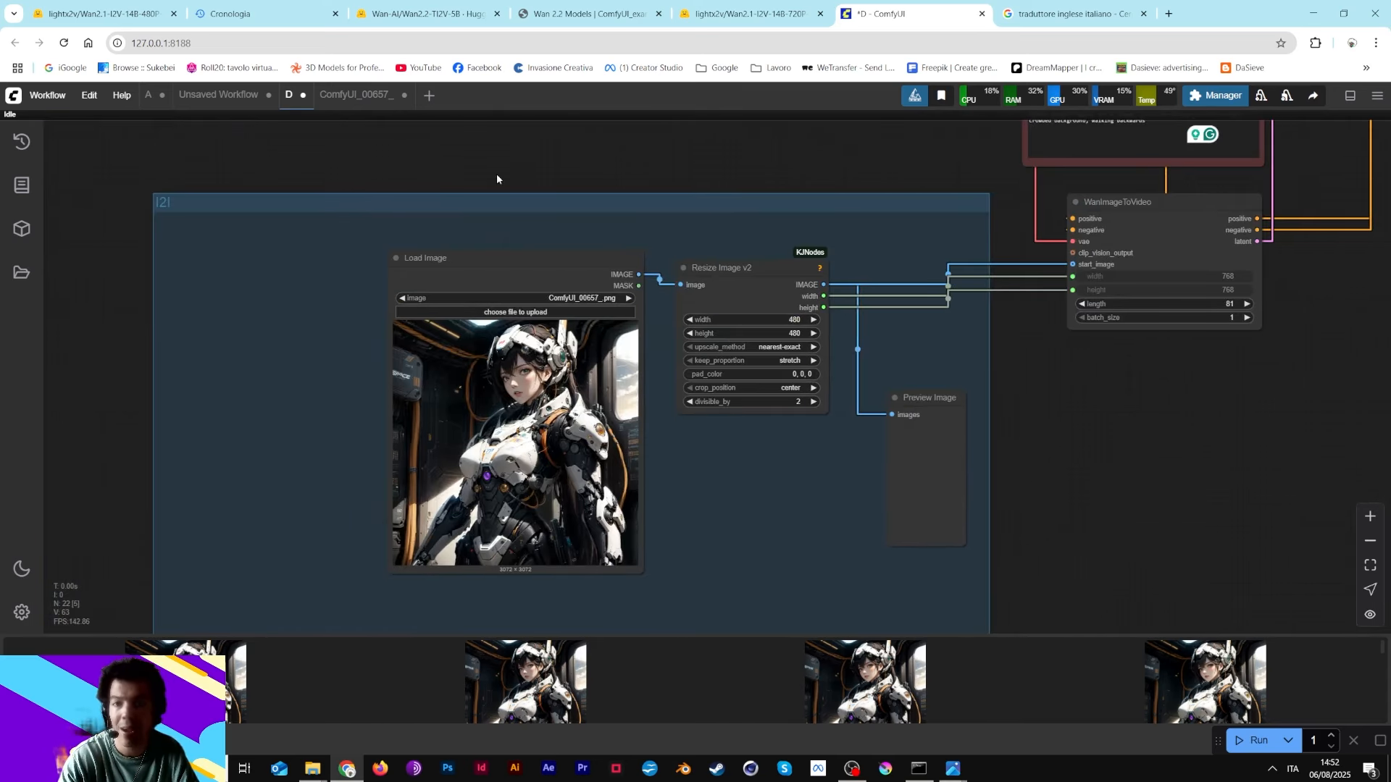
{"action": "left_click_drag", "start_coordinate": [893, 173], "coordinate": [721, 552]}
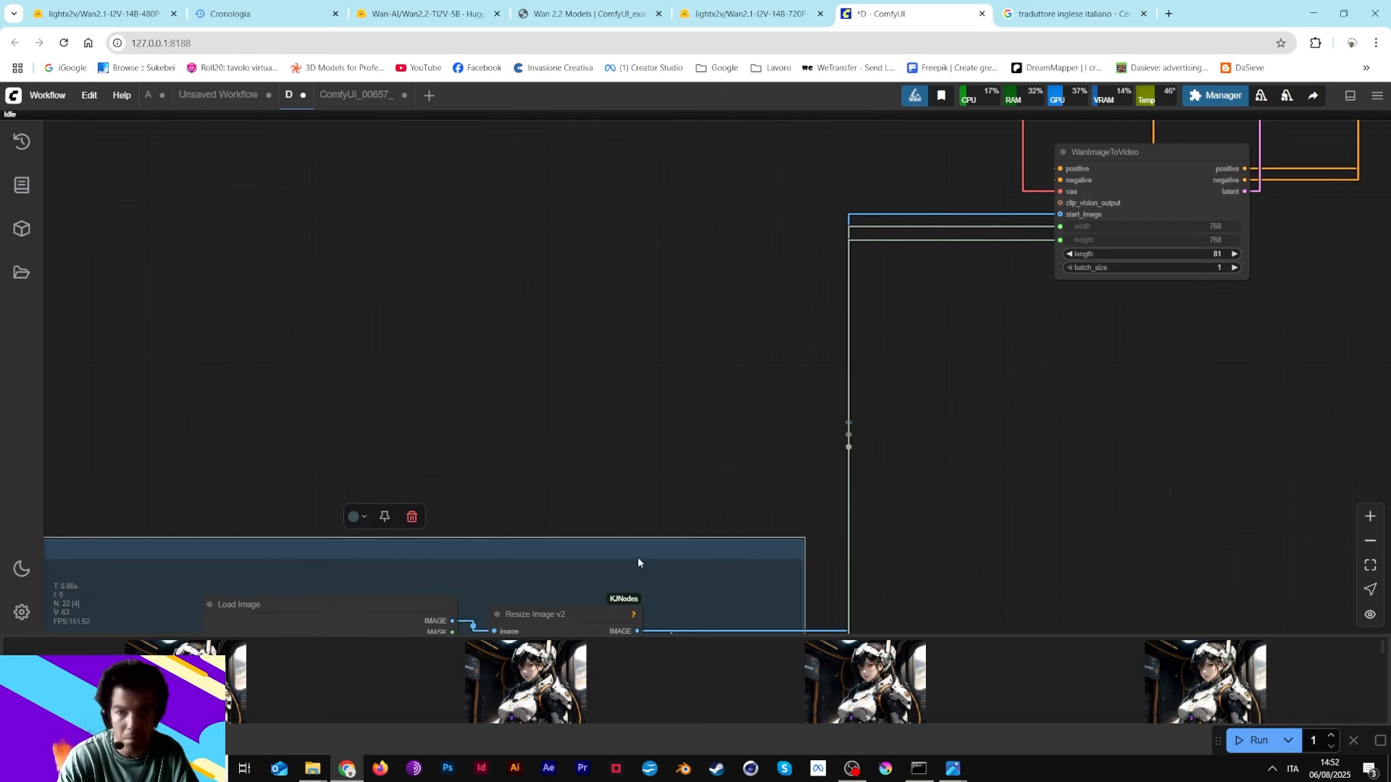
{"action": "left_click_drag", "start_coordinate": [638, 562], "coordinate": [619, 519]}
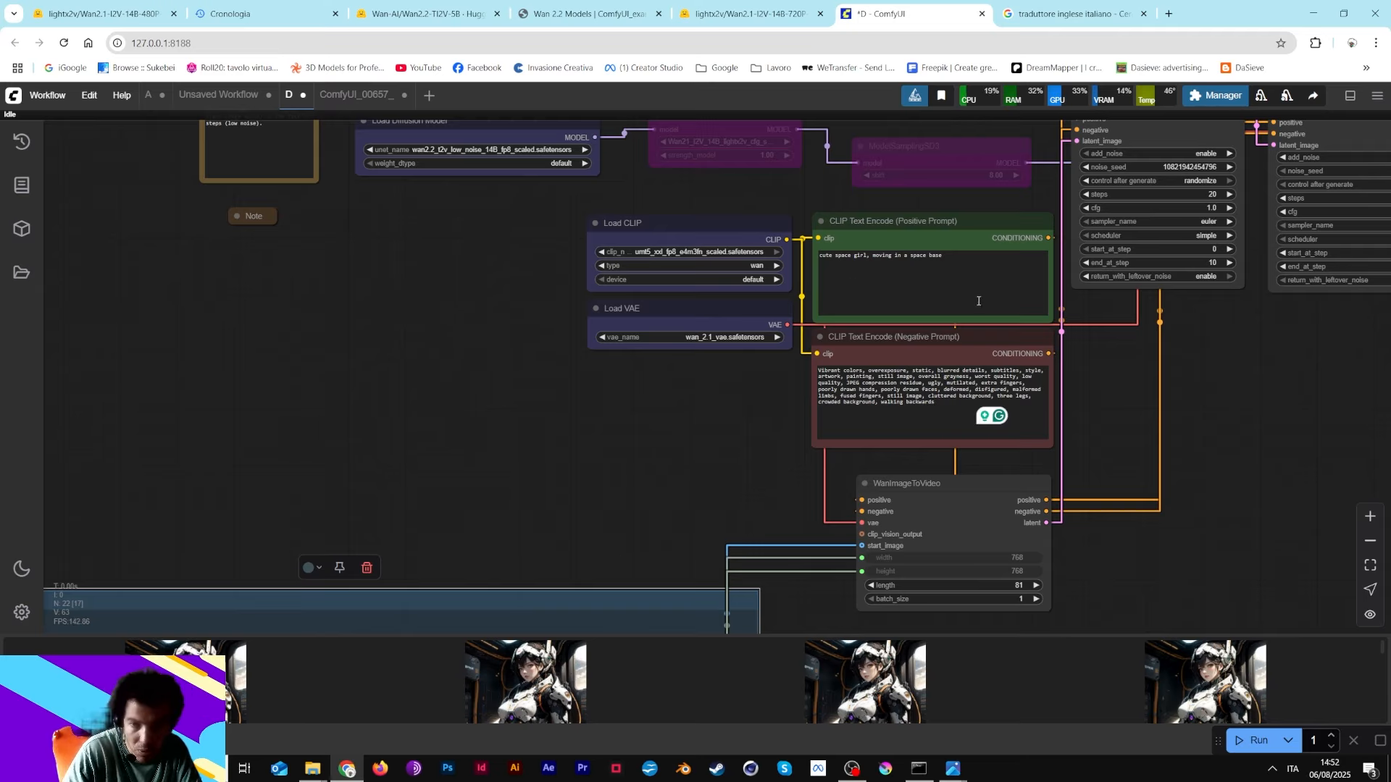
- Examine the model loaders, both prompts, the source image and its resize settings, and the two KSampler nodes
{"action": "left_click_drag", "start_coordinate": [1276, 371], "coordinate": [912, 460]}
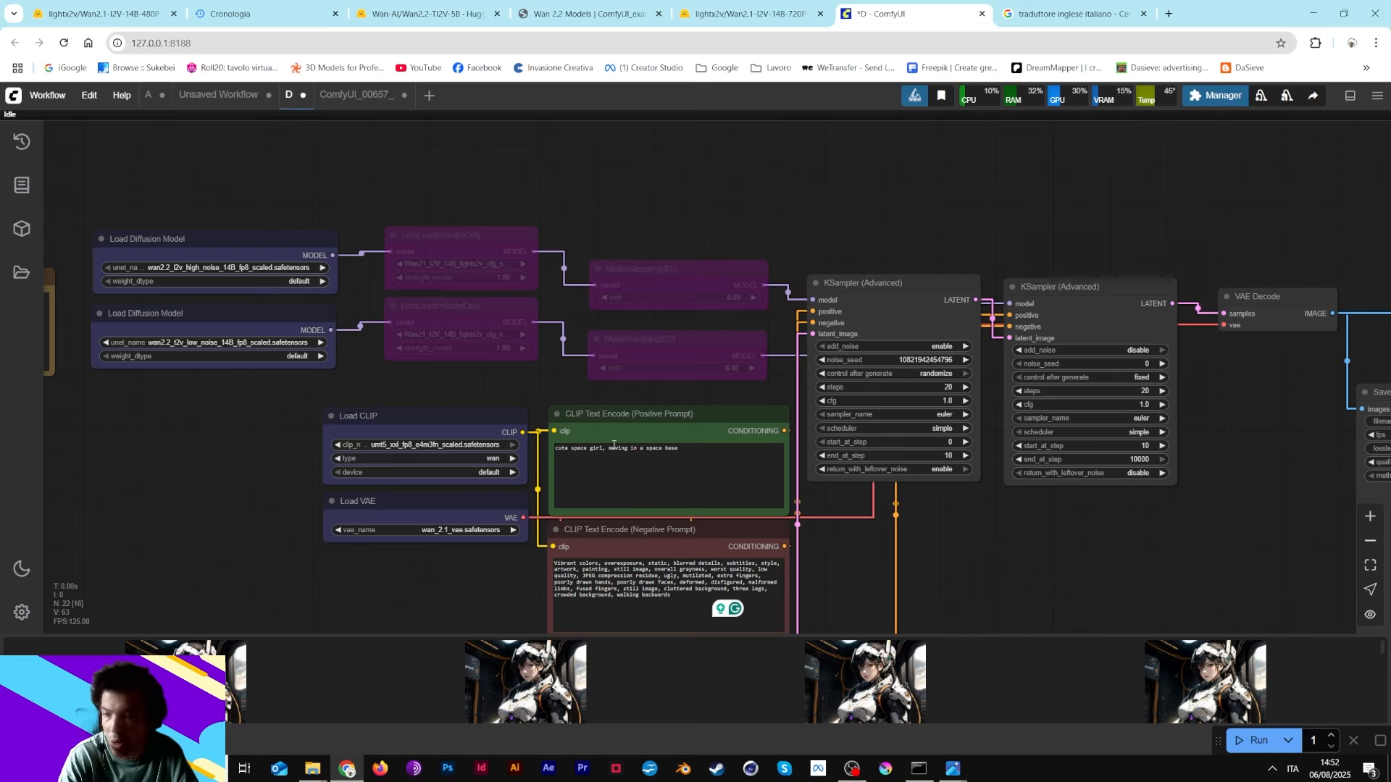
{"action": "left_click_drag", "start_coordinate": [979, 584], "coordinate": [1310, 128]}
{"action": "left_click_drag", "start_coordinate": [552, 345], "coordinate": [826, 126]}
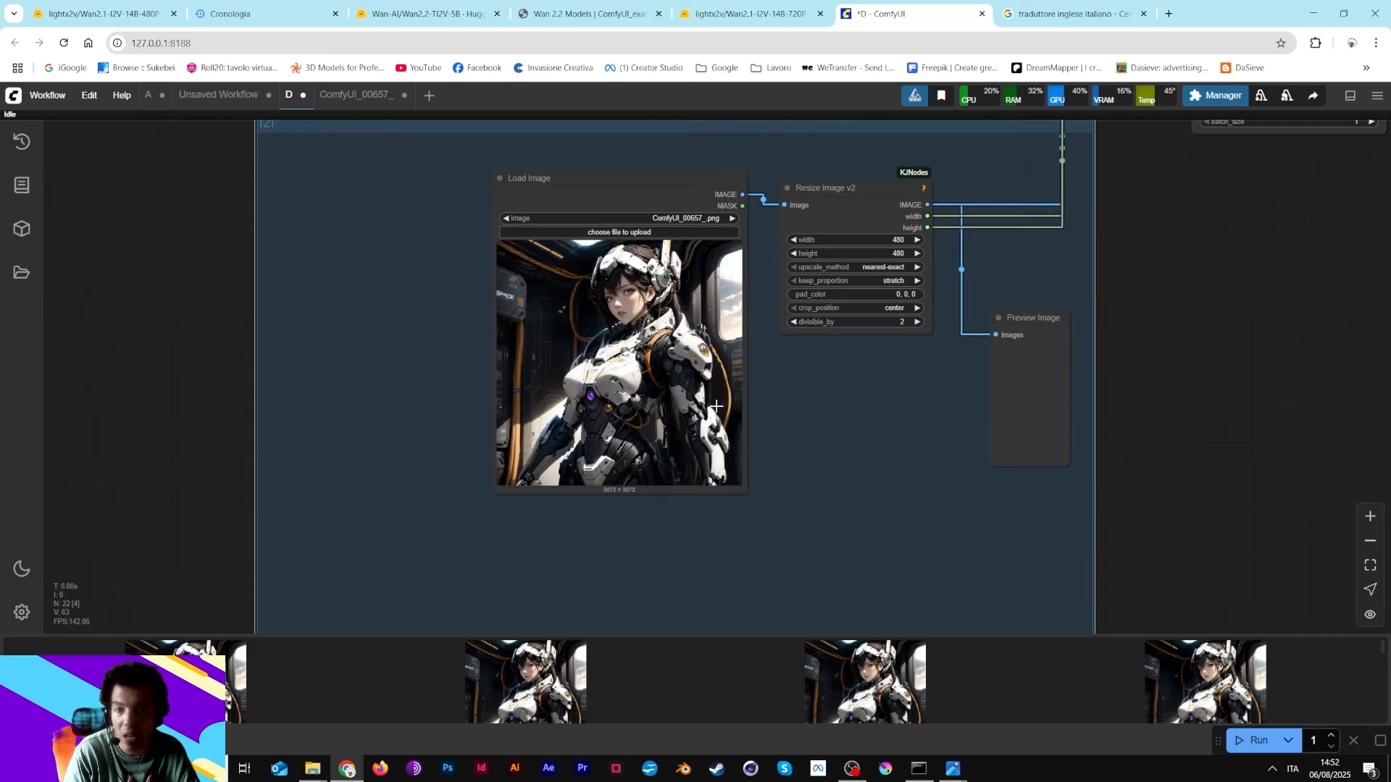
{"action": "scroll", "coordinate": [700, 457], "scroll_direction": "up", "scroll_amount": 3}
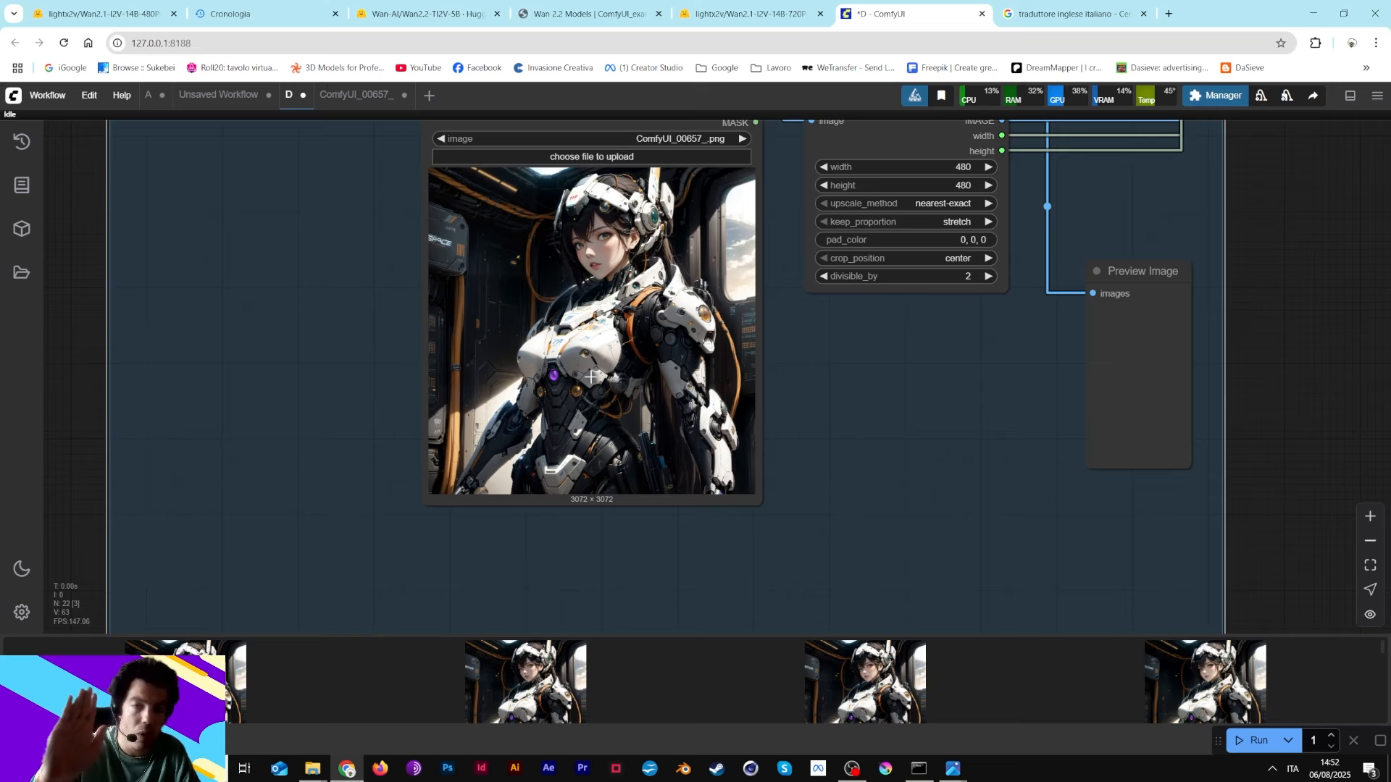
{"action": "left_click_drag", "start_coordinate": [1280, 202], "coordinate": [851, 630]}
{"action": "left_click_drag", "start_coordinate": [703, 350], "coordinate": [720, 724]}
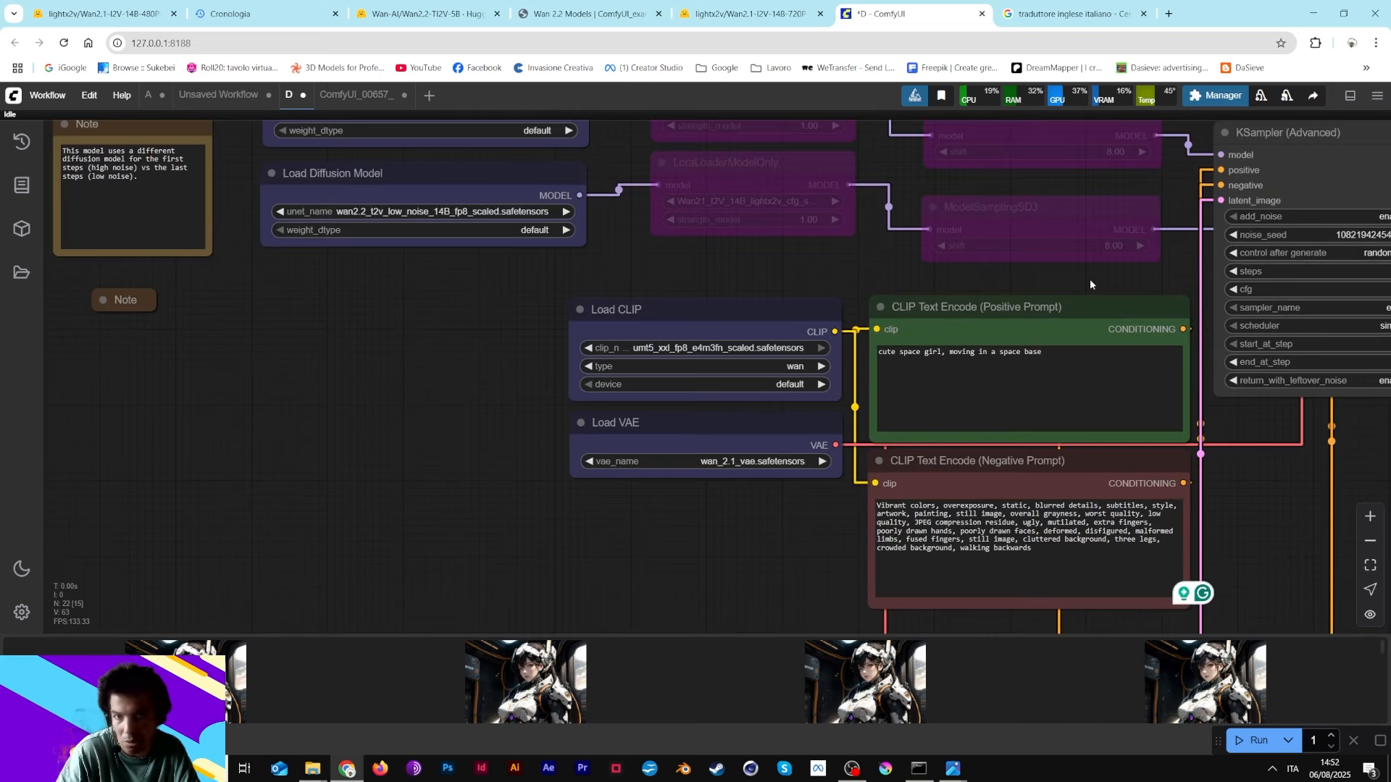
{"action": "left_click_drag", "start_coordinate": [1091, 284], "coordinate": [506, 397]}
{"action": "left_click_drag", "start_coordinate": [829, 576], "coordinate": [944, 549]}
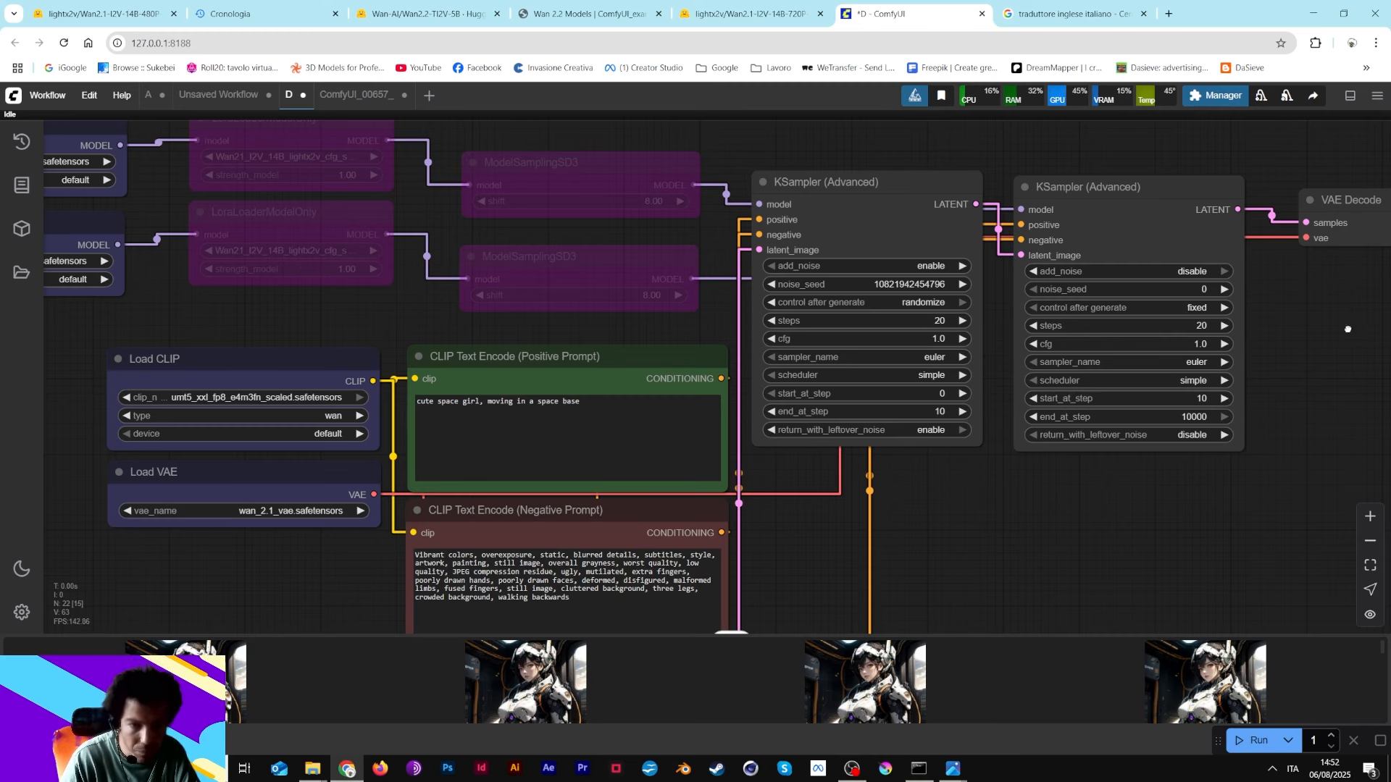
- Nudge the Load CLIP node slightly up and to the right, away from the Load VAE node
{"action": "left_click_drag", "start_coordinate": [1347, 334], "coordinate": [885, 331]}
{"action": "left_click_drag", "start_coordinate": [981, 294], "coordinate": [1390, 422]}
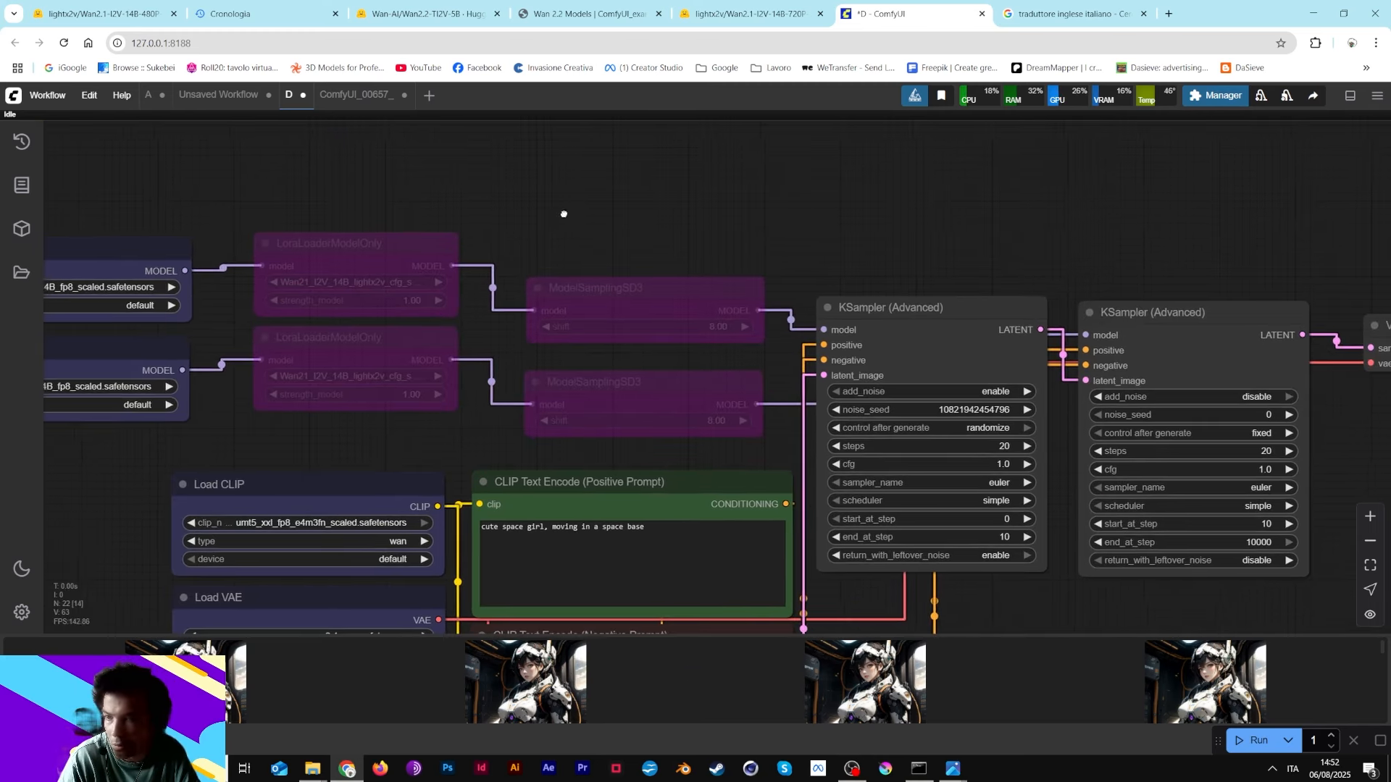
{"action": "left_click_drag", "start_coordinate": [562, 214], "coordinate": [1036, 186]}
{"action": "left_click_drag", "start_coordinate": [872, 463], "coordinate": [894, 424]}
{"action": "left_click_drag", "start_coordinate": [1194, 191], "coordinate": [865, 127]}
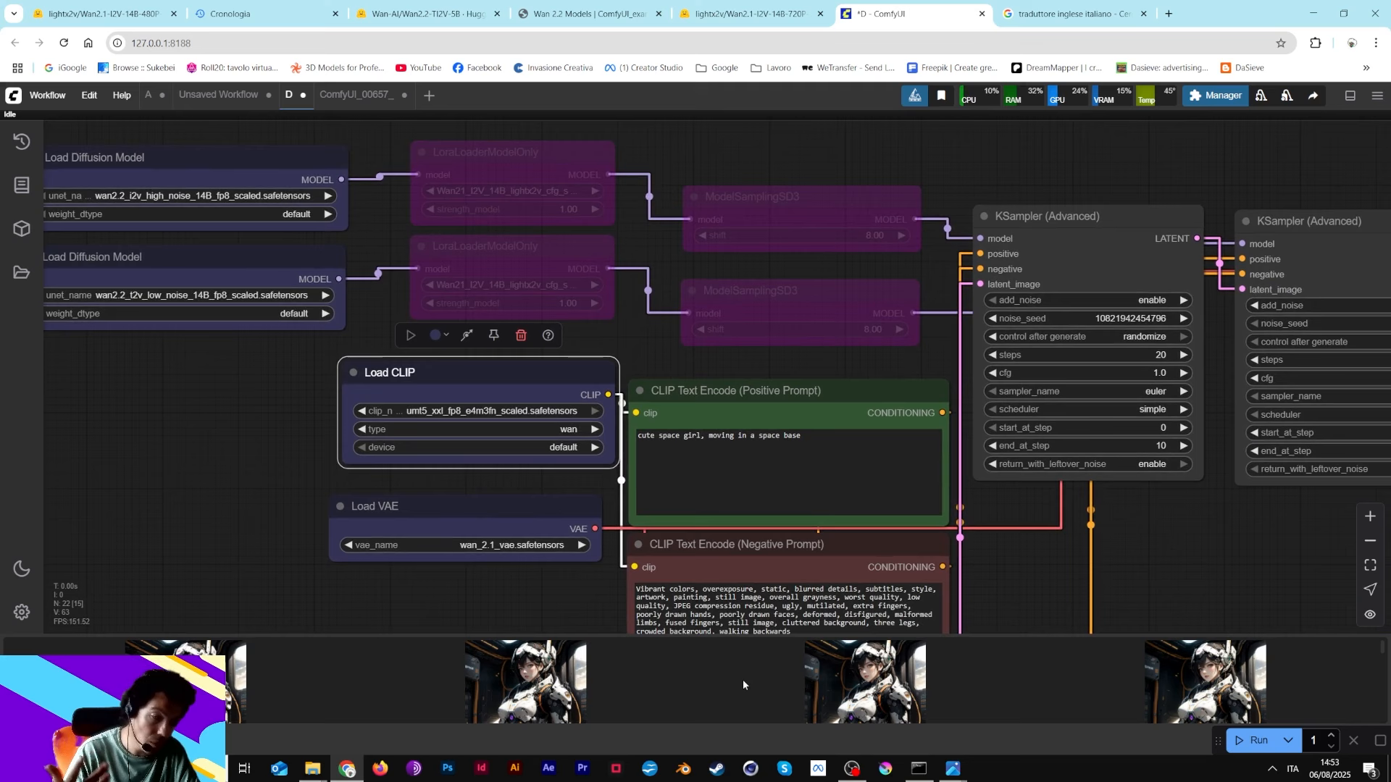
- Open A.webp from the Wan downloads folder in the browser and bring up the A_720_20 euler, 20 euler.jpg timing screenshot
{"action": "left_click", "coordinate": [312, 768]}
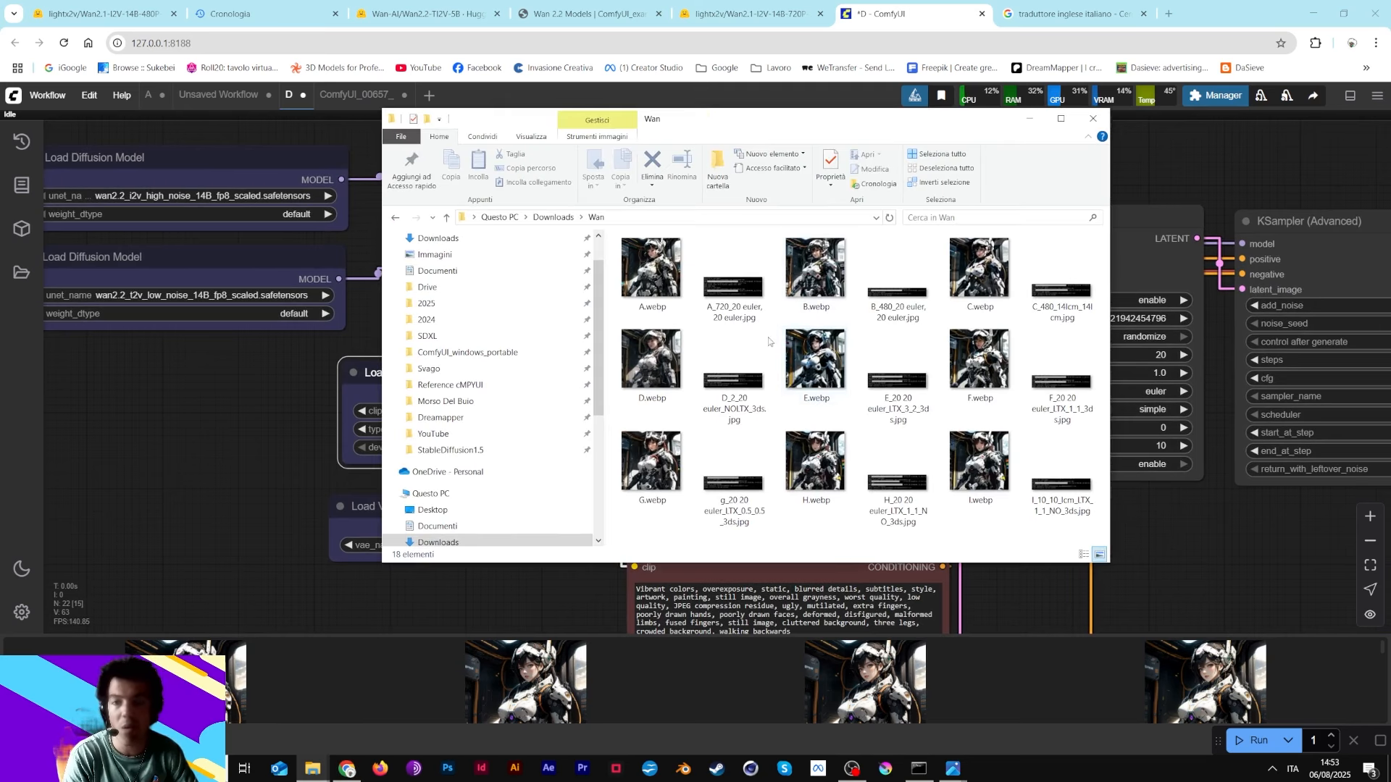
{"action": "left_click_drag", "start_coordinate": [647, 279], "coordinate": [1007, 17]}
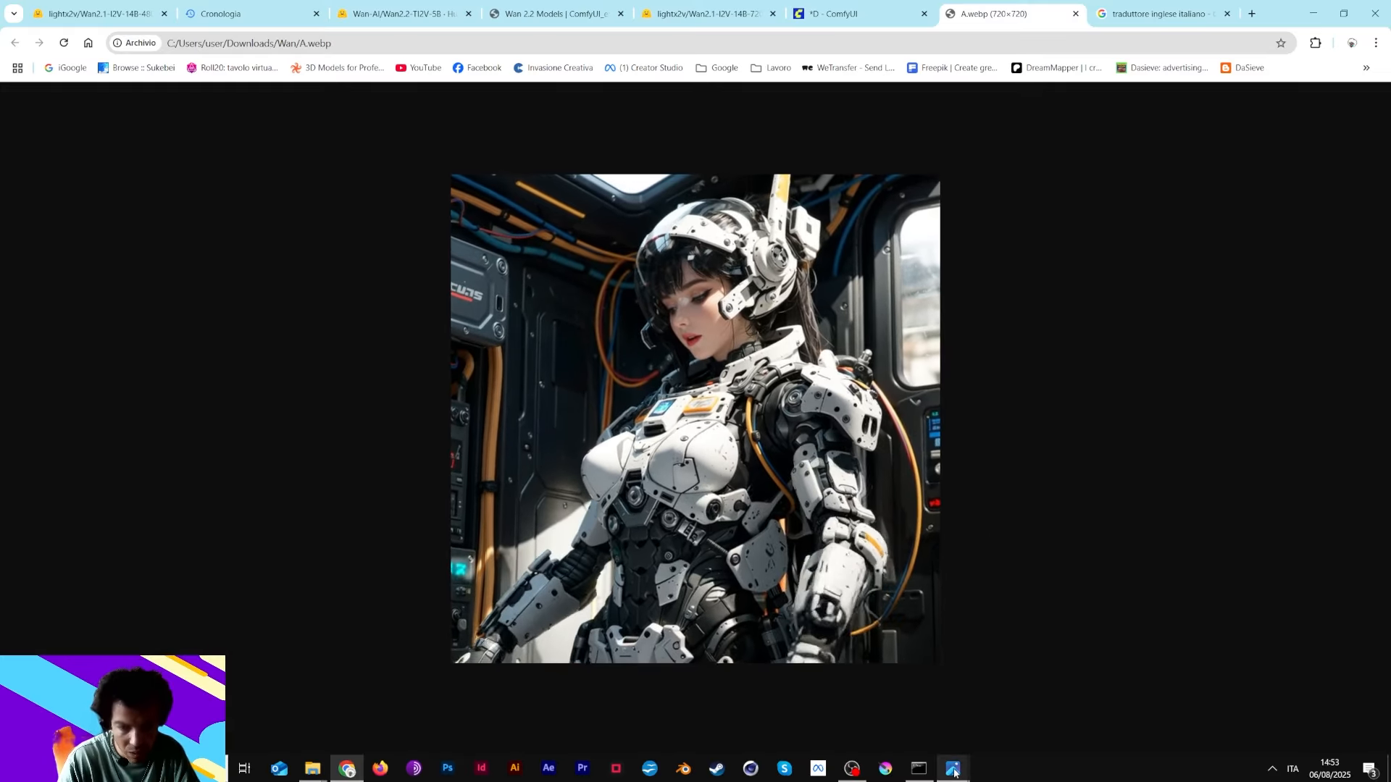
{"action": "mouse_move", "coordinate": [952, 768]}
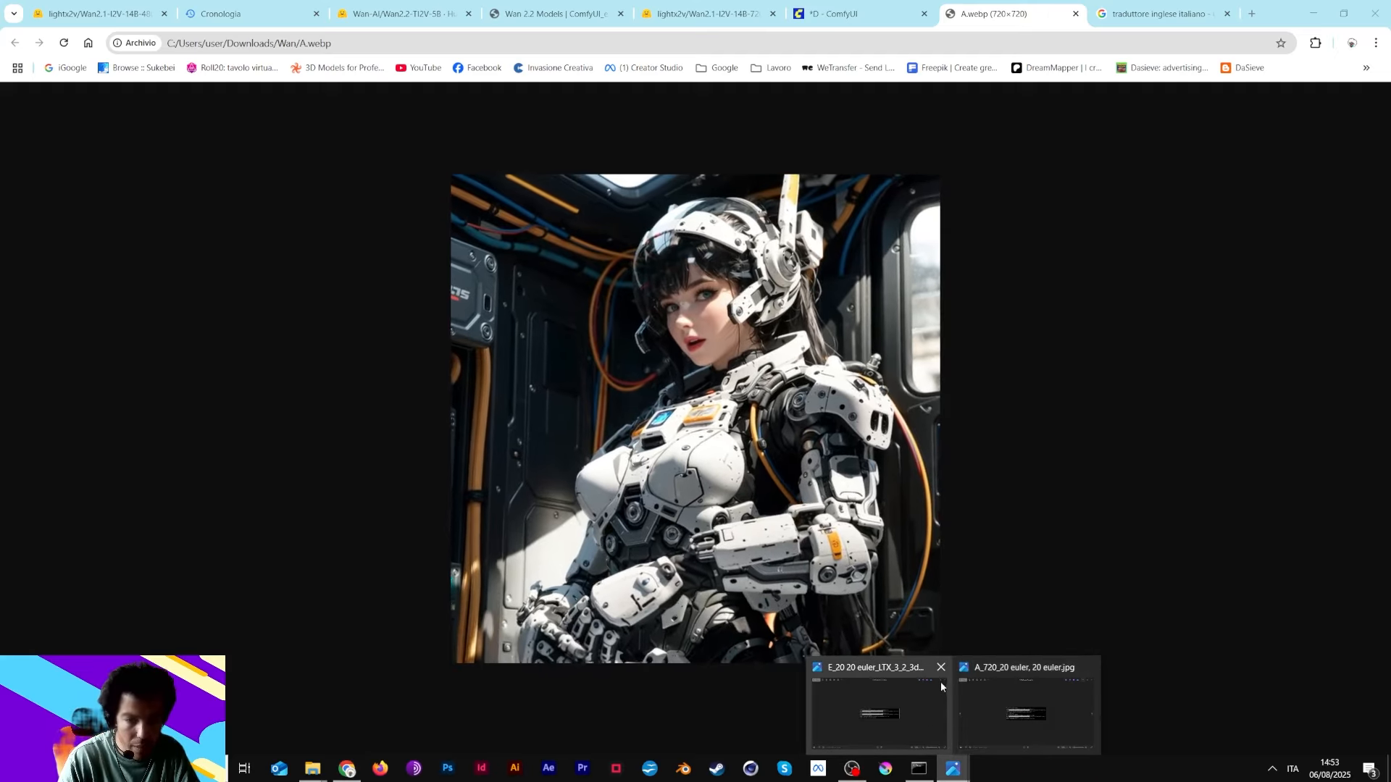
{"action": "left_click", "coordinate": [1015, 694]}
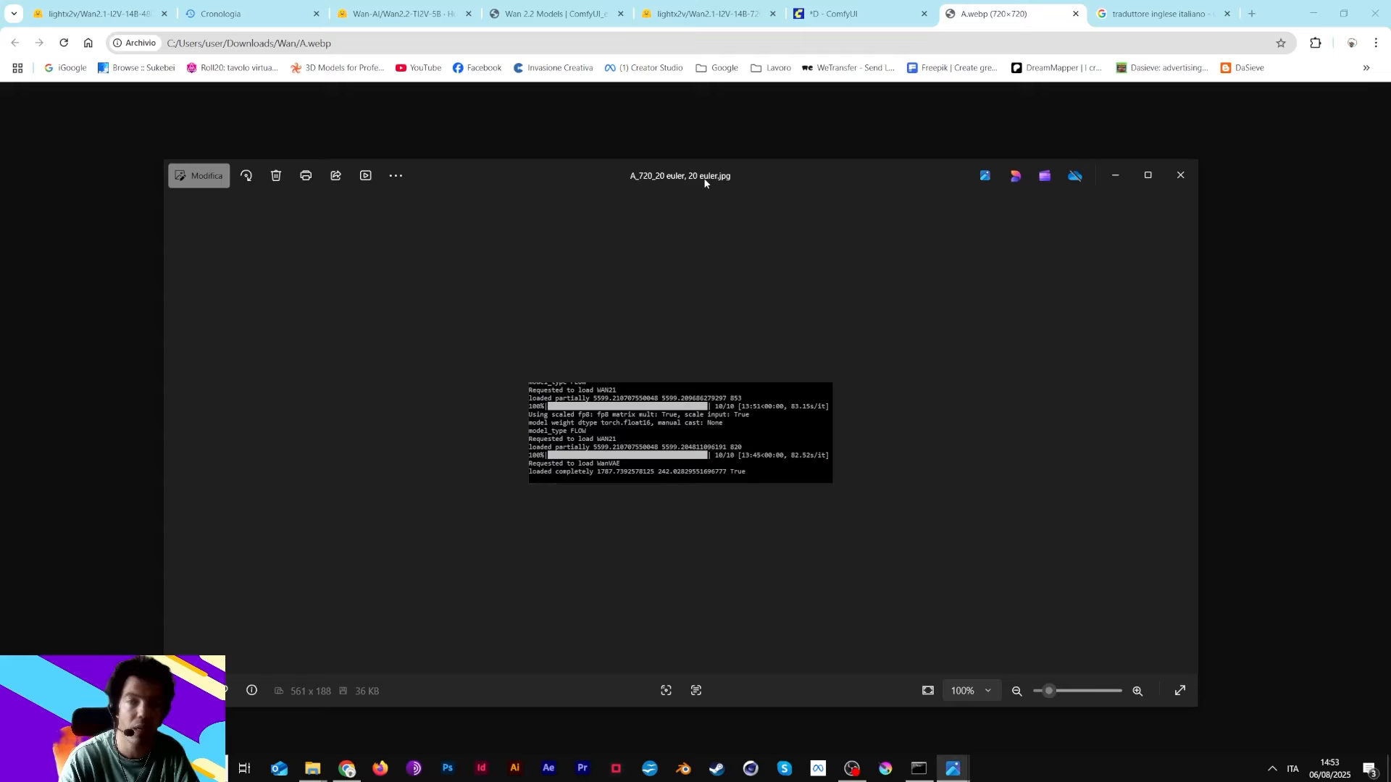
- Return to the ComfyUI workflow and examine the bypassed LoRA and ModelSamplingSD3 nodes and the KSampler settings
{"action": "left_click", "coordinate": [811, 13]}
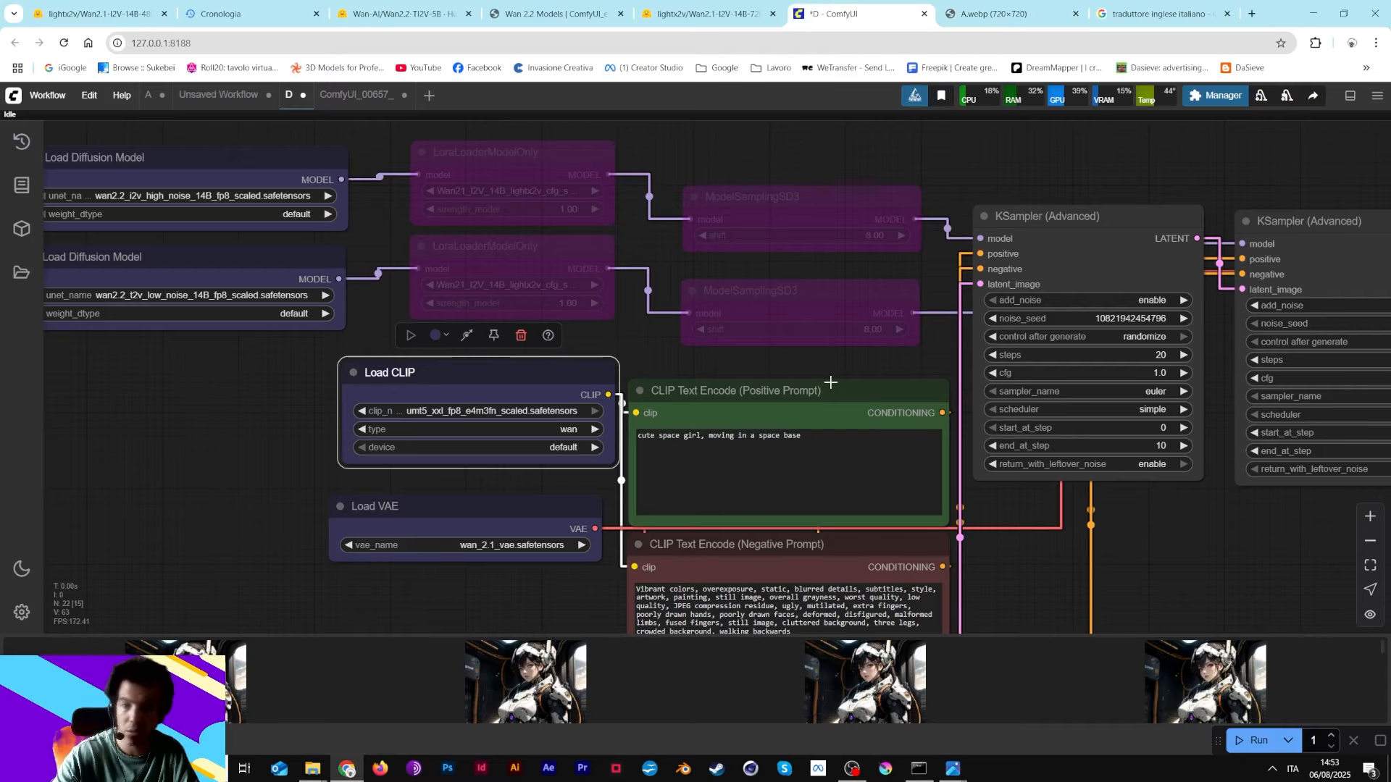
{"action": "left_click_drag", "start_coordinate": [1125, 524], "coordinate": [827, 444]}
{"action": "scroll", "coordinate": [826, 445], "scroll_direction": "down", "scroll_amount": 4}
{"action": "scroll", "coordinate": [826, 448], "scroll_direction": "down", "scroll_amount": 4}
{"action": "scroll", "coordinate": [843, 501], "scroll_direction": "up", "scroll_amount": 7}
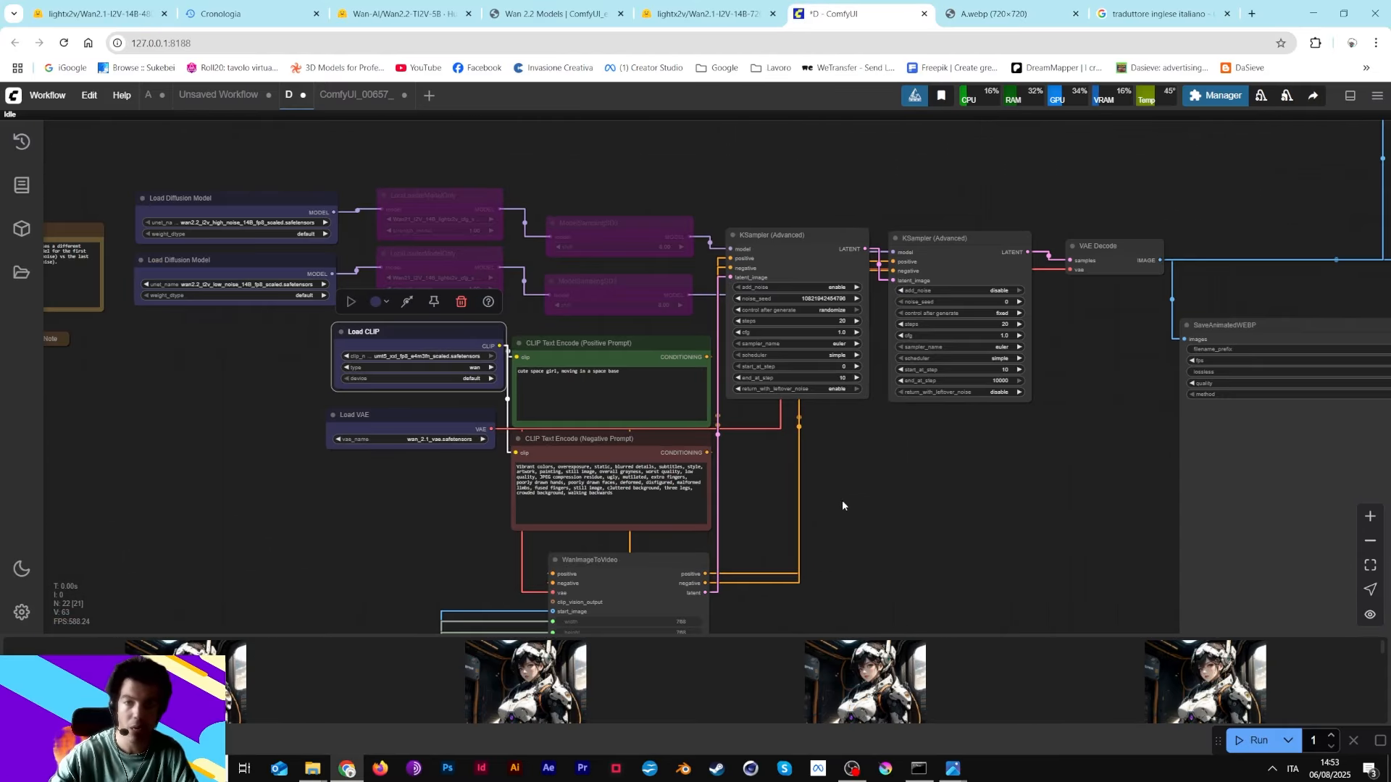
{"action": "left_click_drag", "start_coordinate": [715, 377], "coordinate": [1017, 536]}
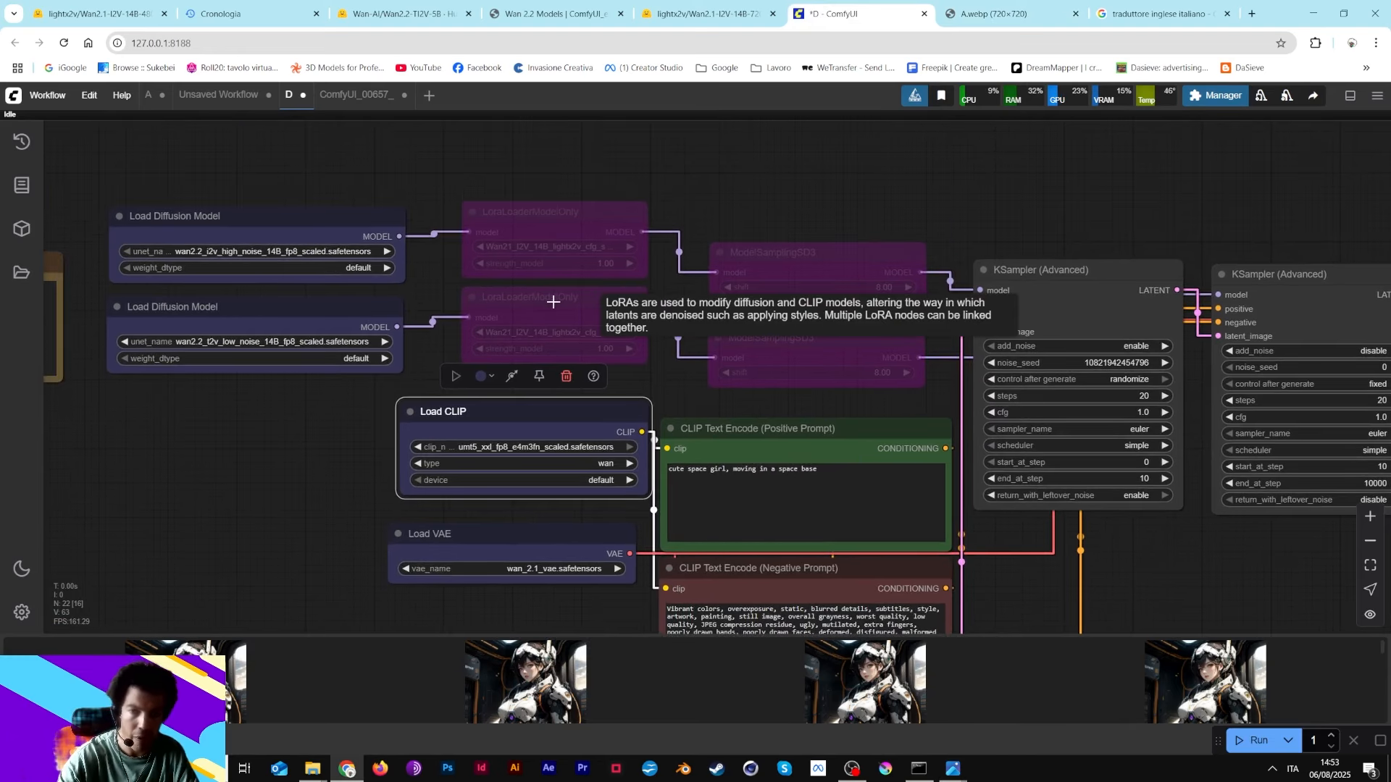
{"action": "left_click_drag", "start_coordinate": [960, 208], "coordinate": [804, 165]}
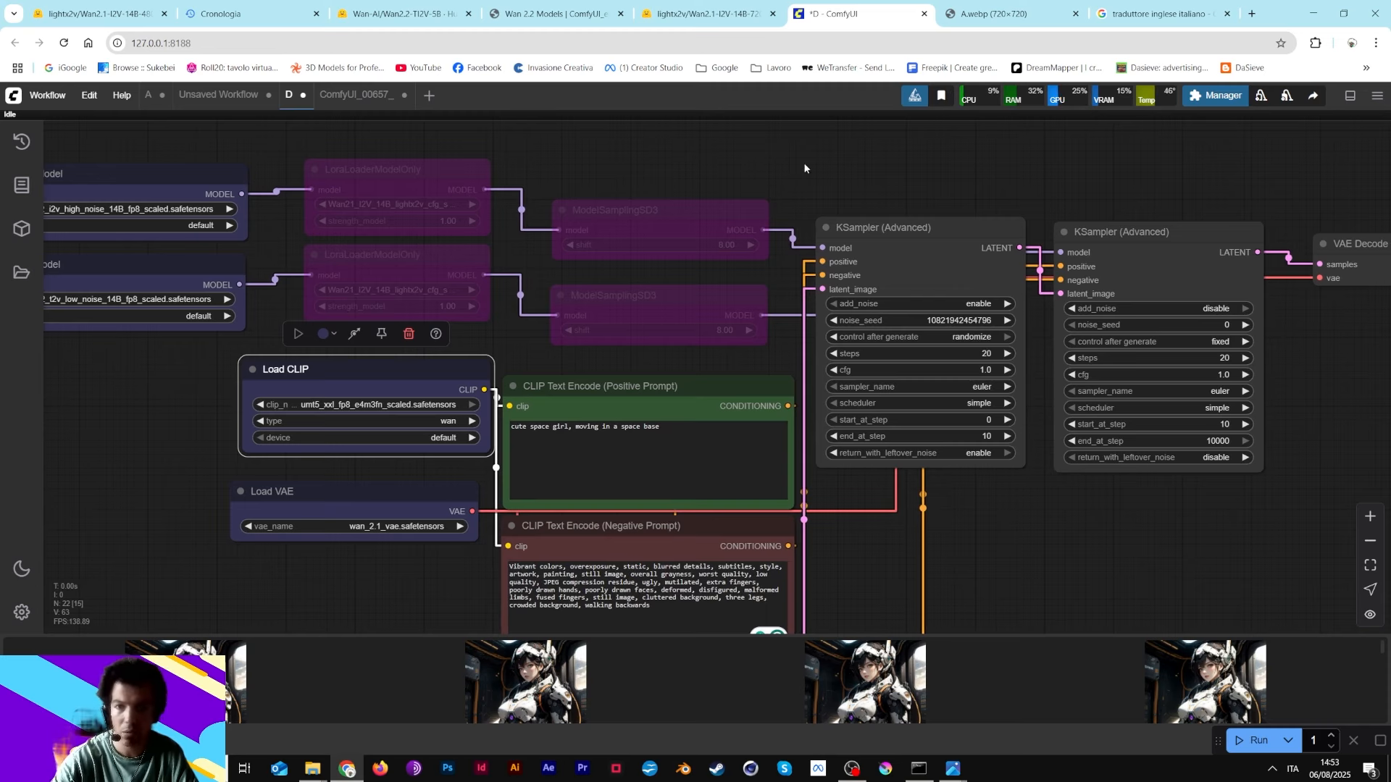
- Compare the generated A.webp animation with the source image ComfyUI_00657_.png in the browser
{"action": "left_click", "coordinate": [993, 13]}
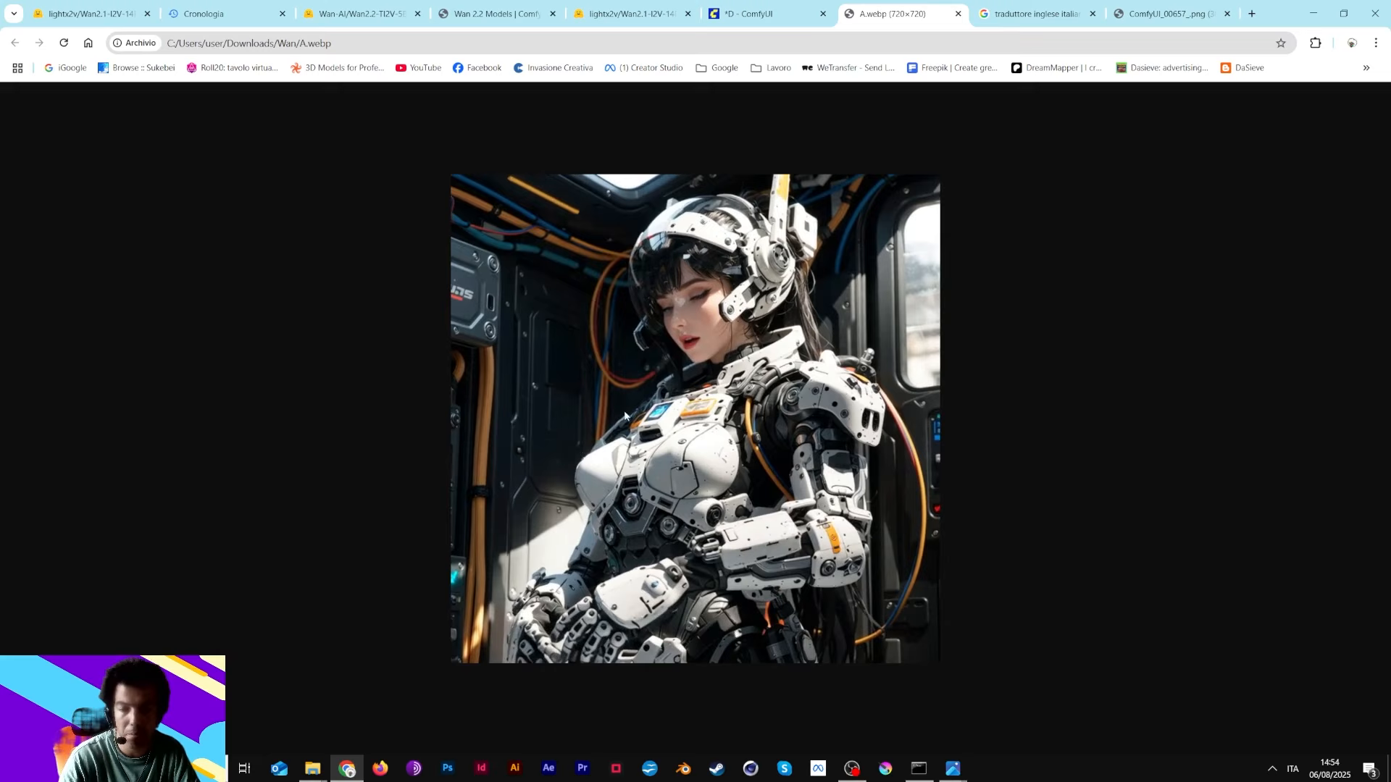
{"action": "left_click", "coordinate": [1171, 14]}
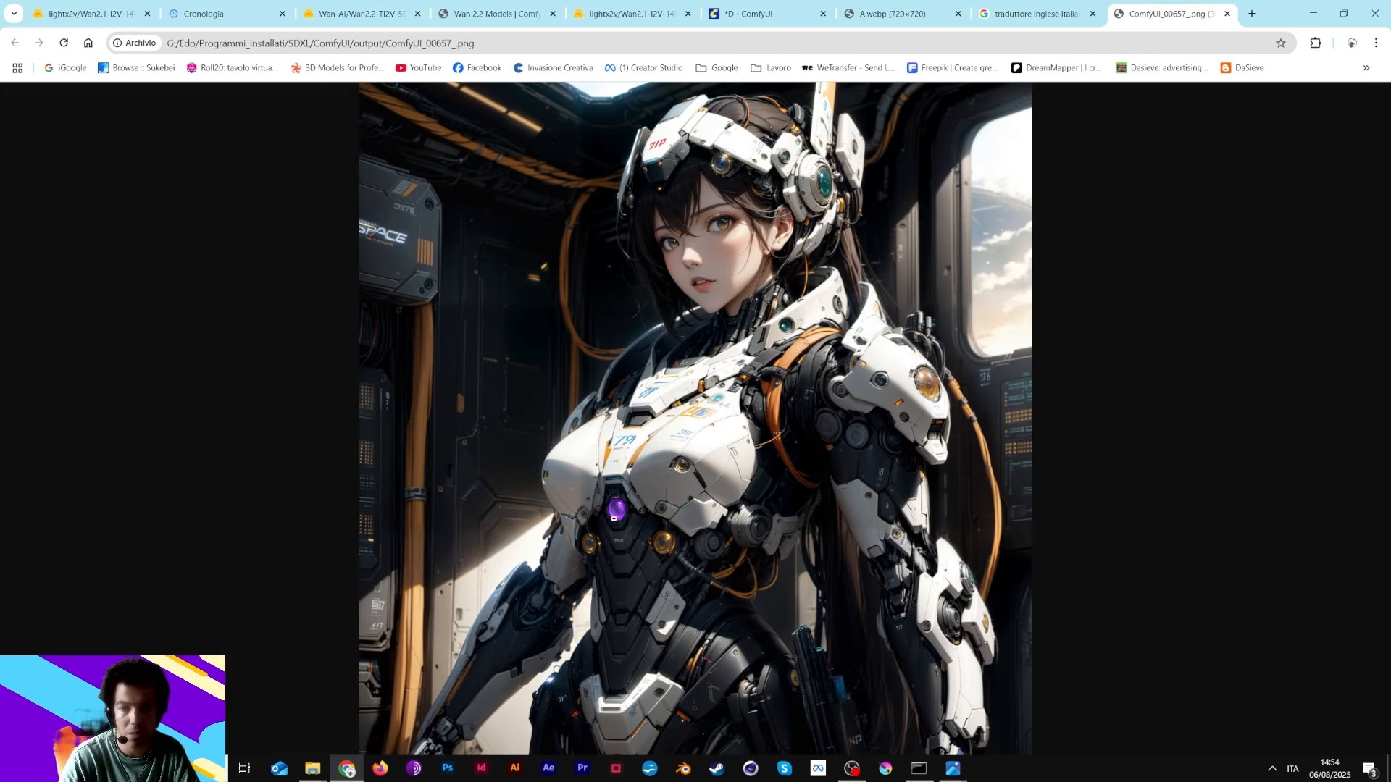
{"action": "left_click", "coordinate": [895, 15]}
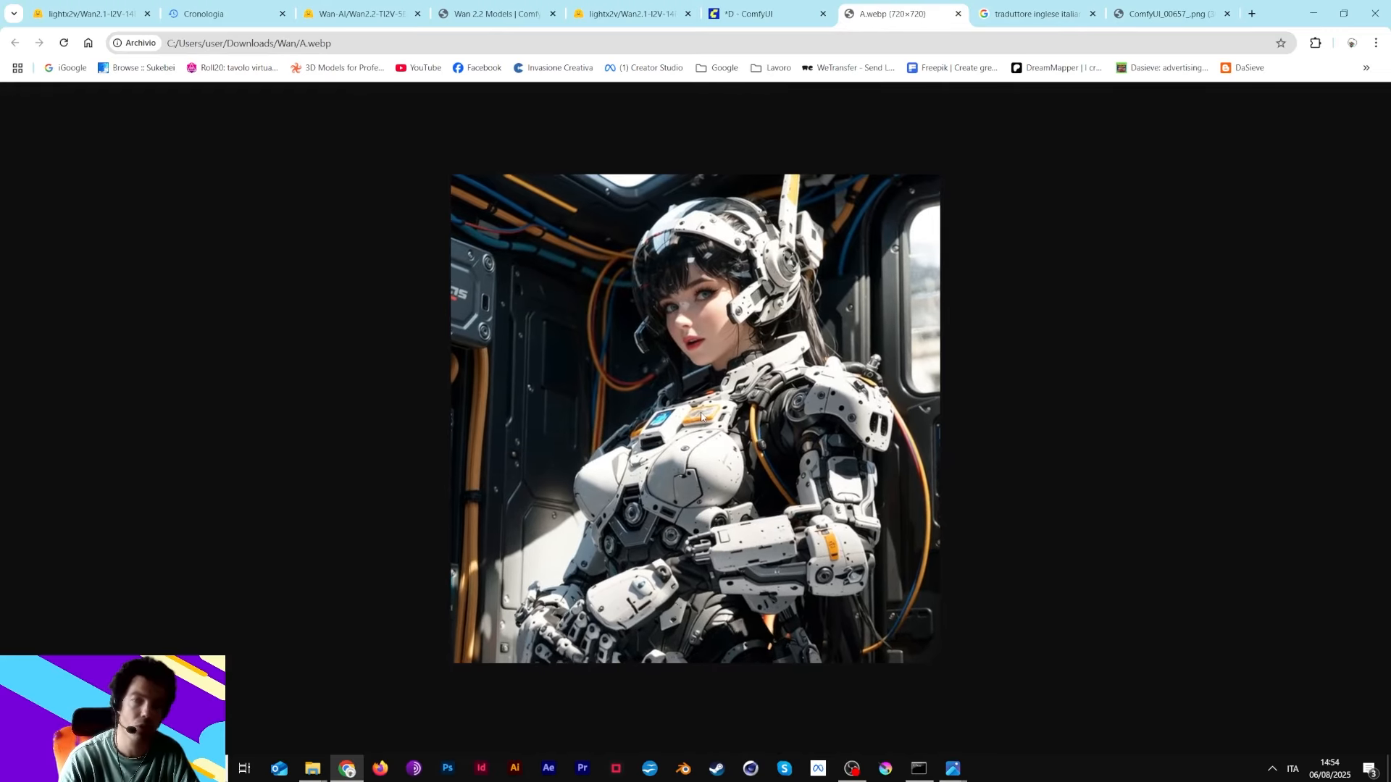
{"action": "left_click", "coordinate": [1174, 10]}
{"action": "left_click", "coordinate": [893, 13]}
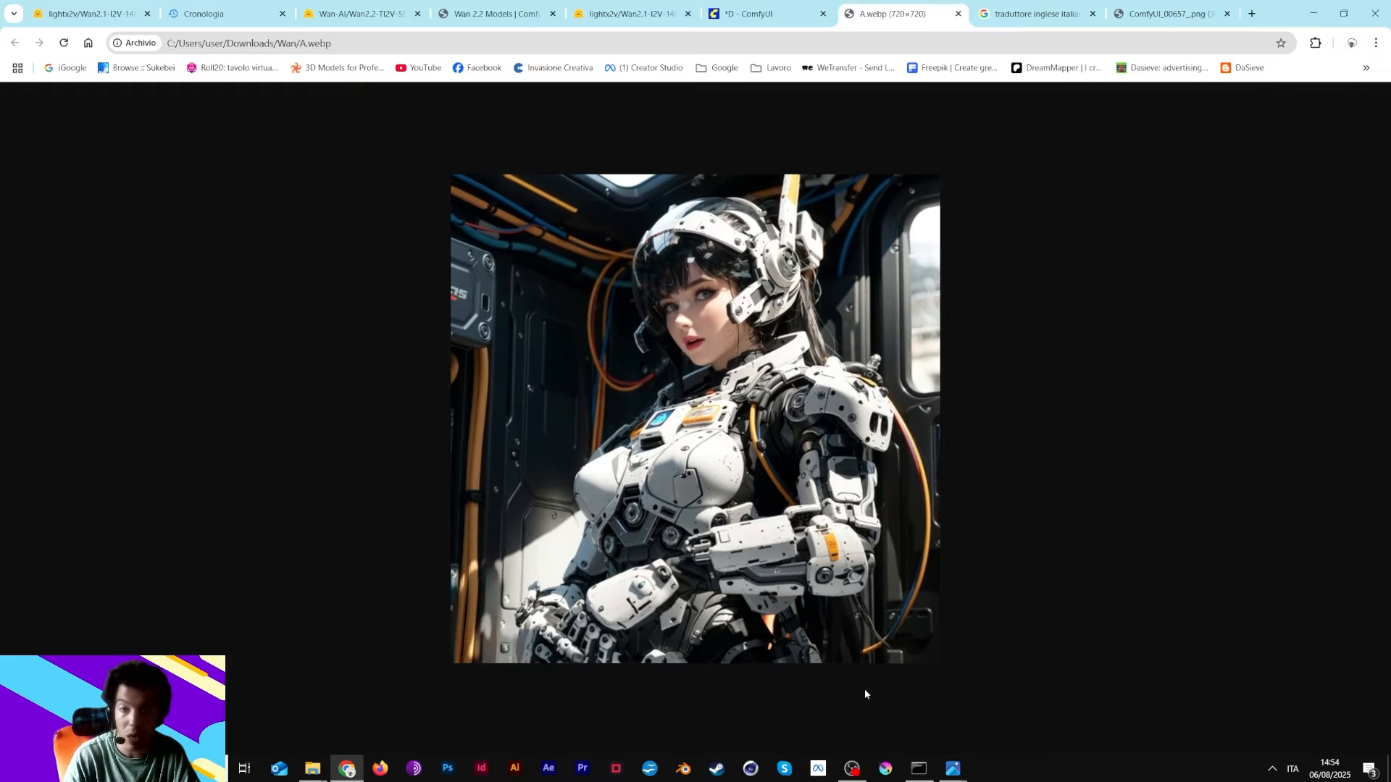
- Bring up the A_720_20 euler, 20 euler.jpg screenshot again and enlarge it to read the generation times
{"action": "mouse_move", "coordinate": [952, 766]}
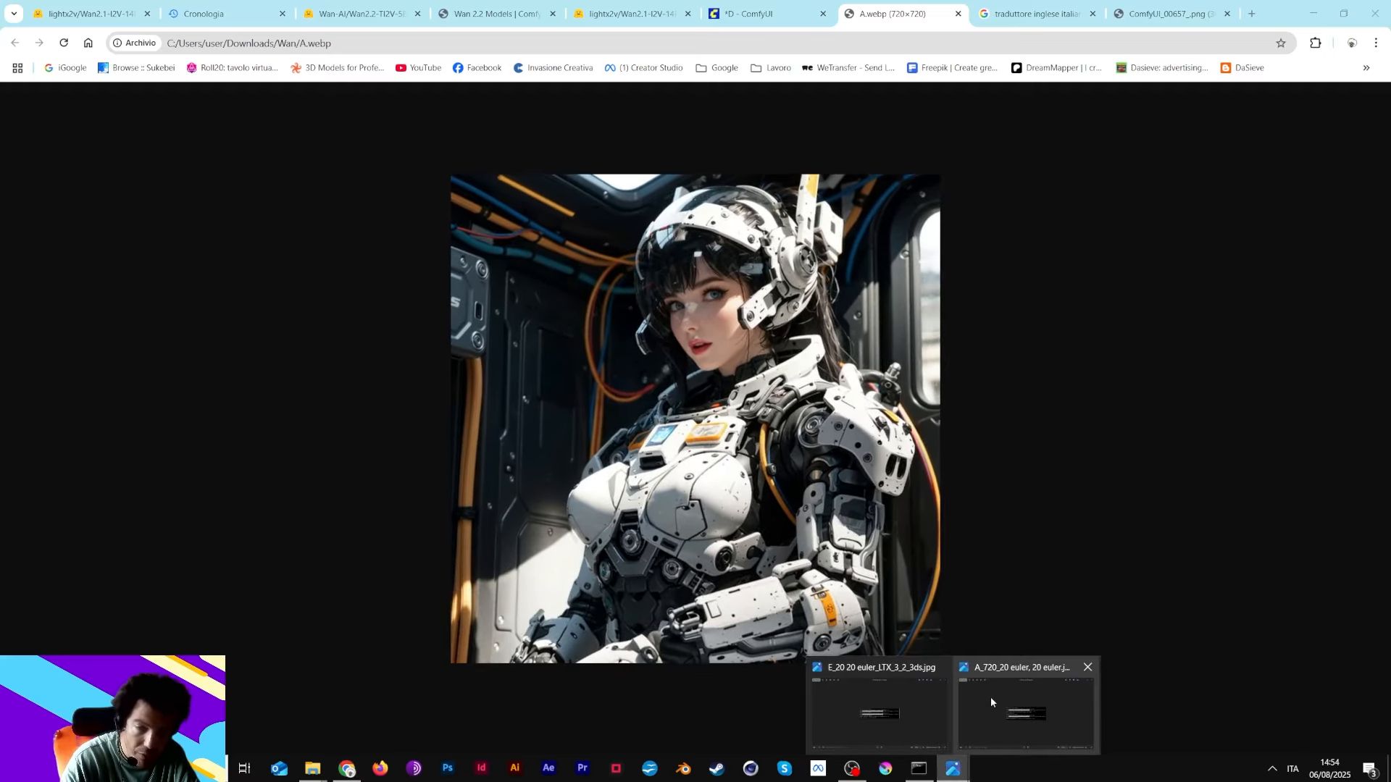
{"action": "left_click", "coordinate": [991, 699]}
{"action": "scroll", "coordinate": [607, 502], "scroll_direction": "up", "scroll_amount": 5}
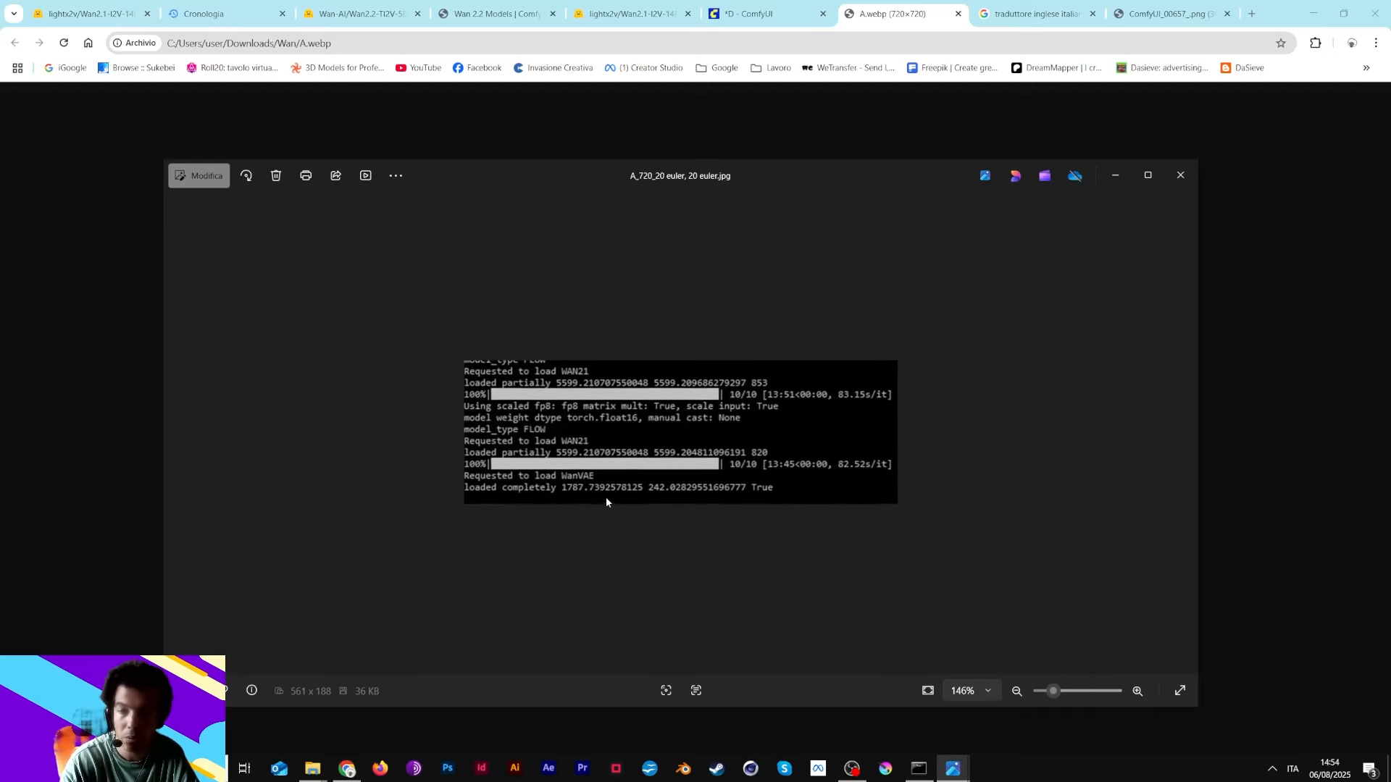
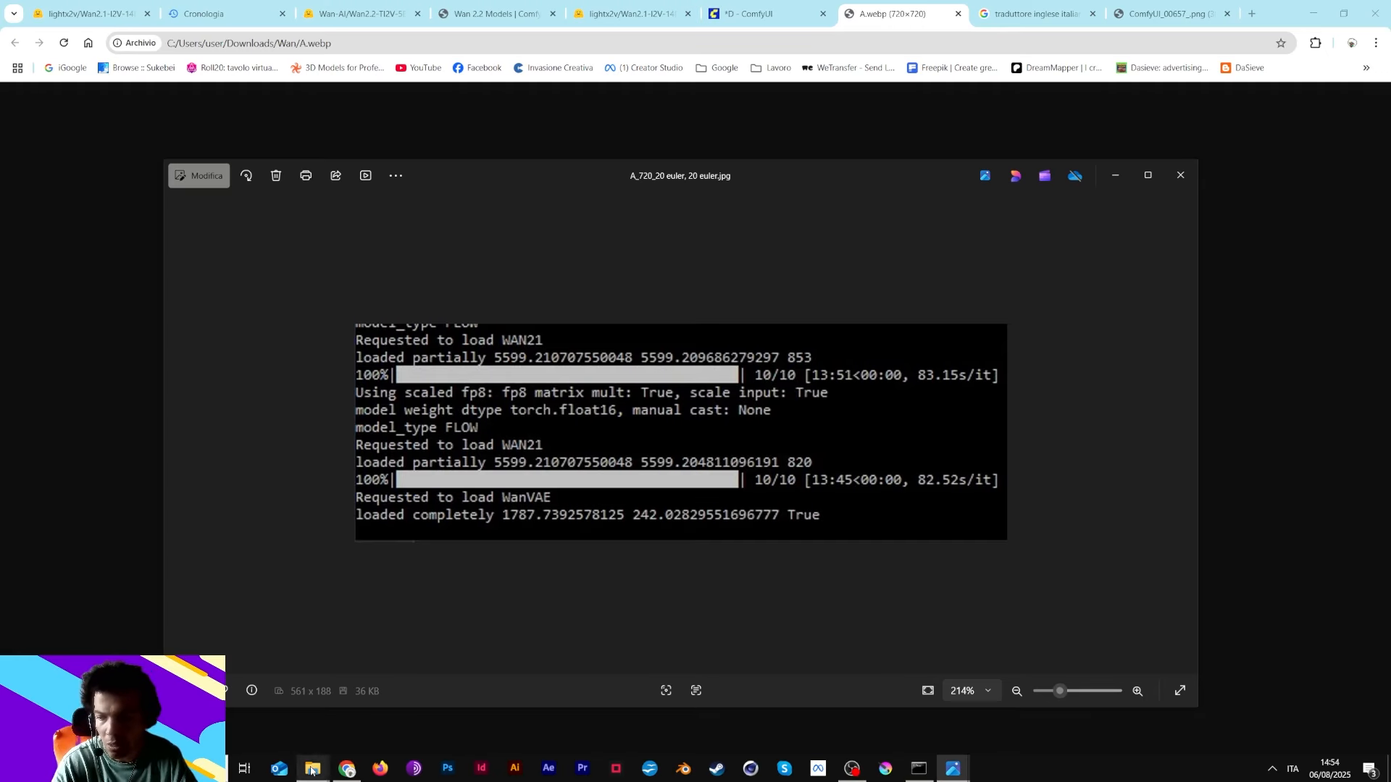
- Open the B.webp result from the Wan downloads folder in the browser
{"action": "left_click", "coordinate": [297, 725]}
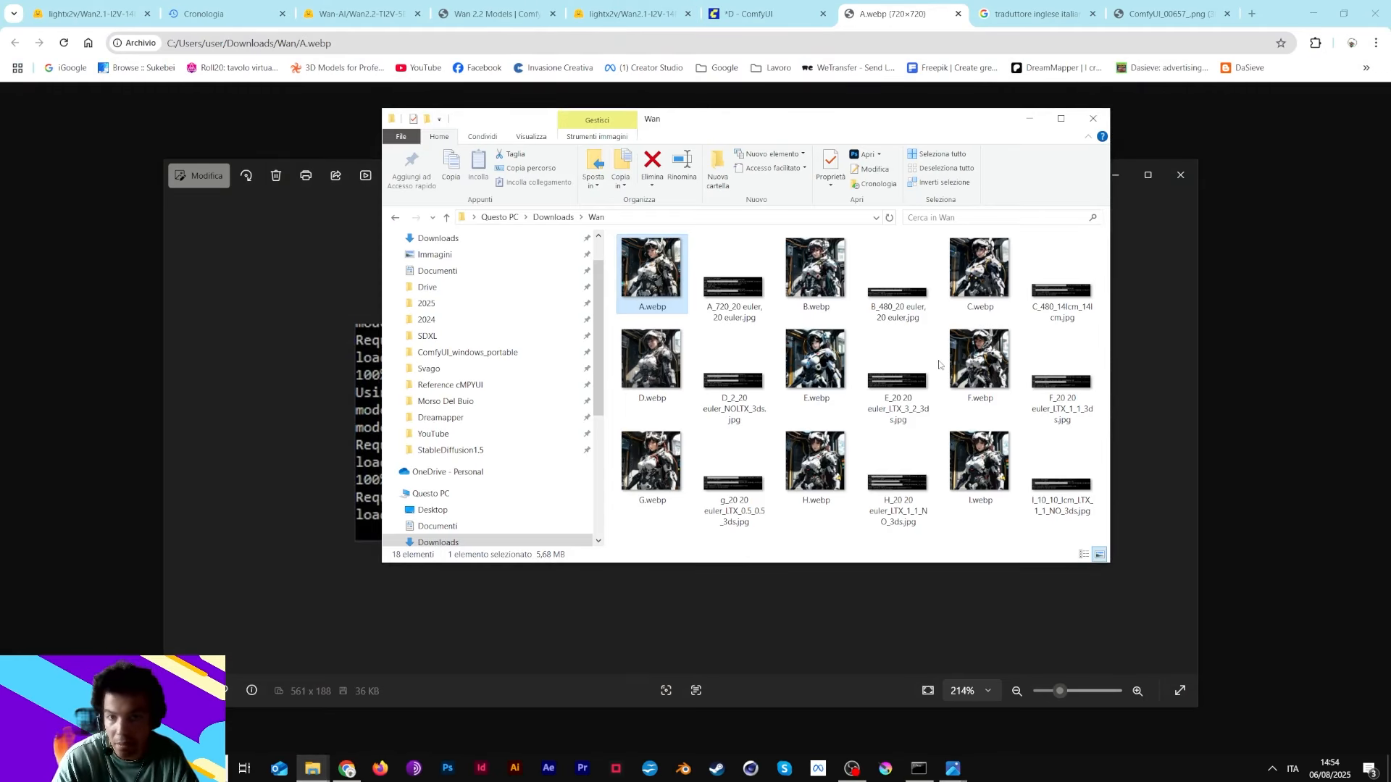
{"action": "double_click", "coordinate": [816, 268]}
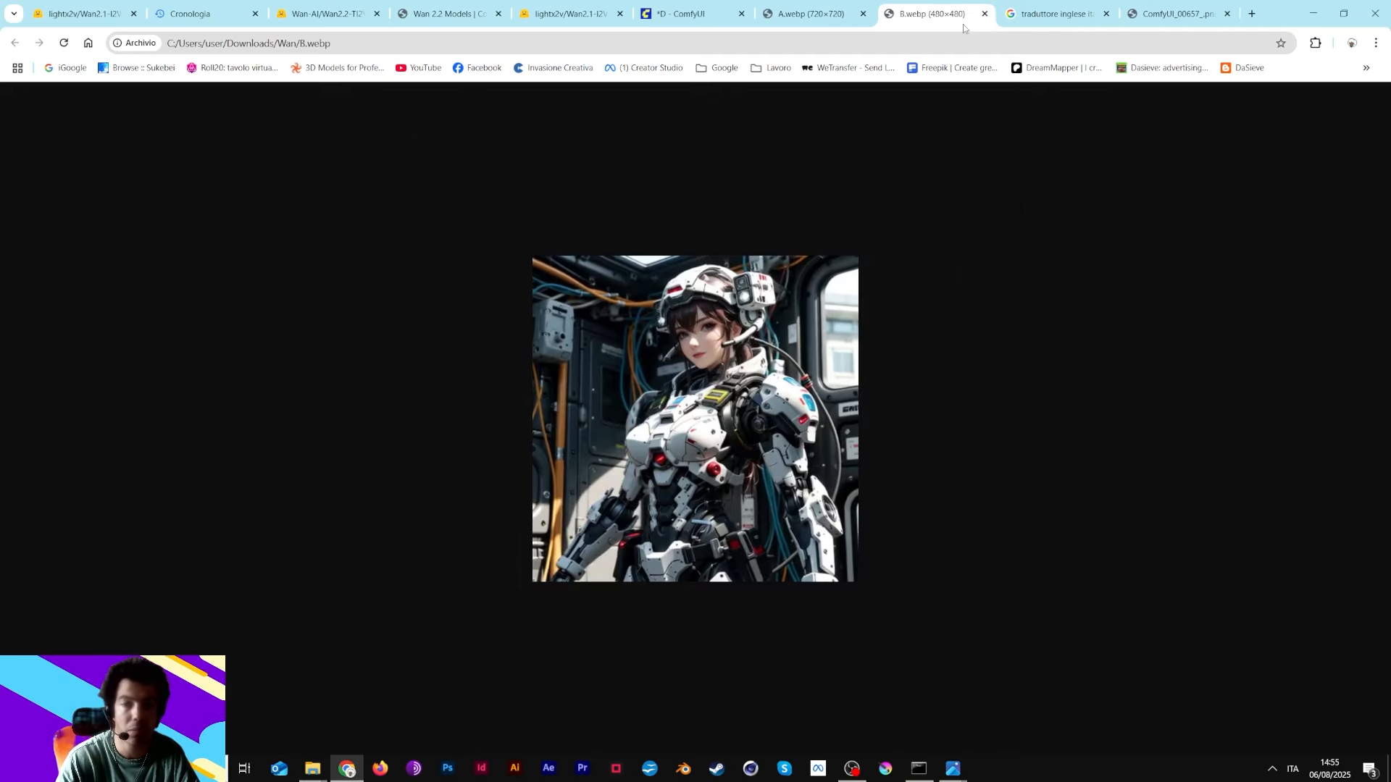
- Close the A.webp result and compare B.webp with the source image ComfyUI_00657_.png
{"action": "left_click", "coordinate": [862, 13]}
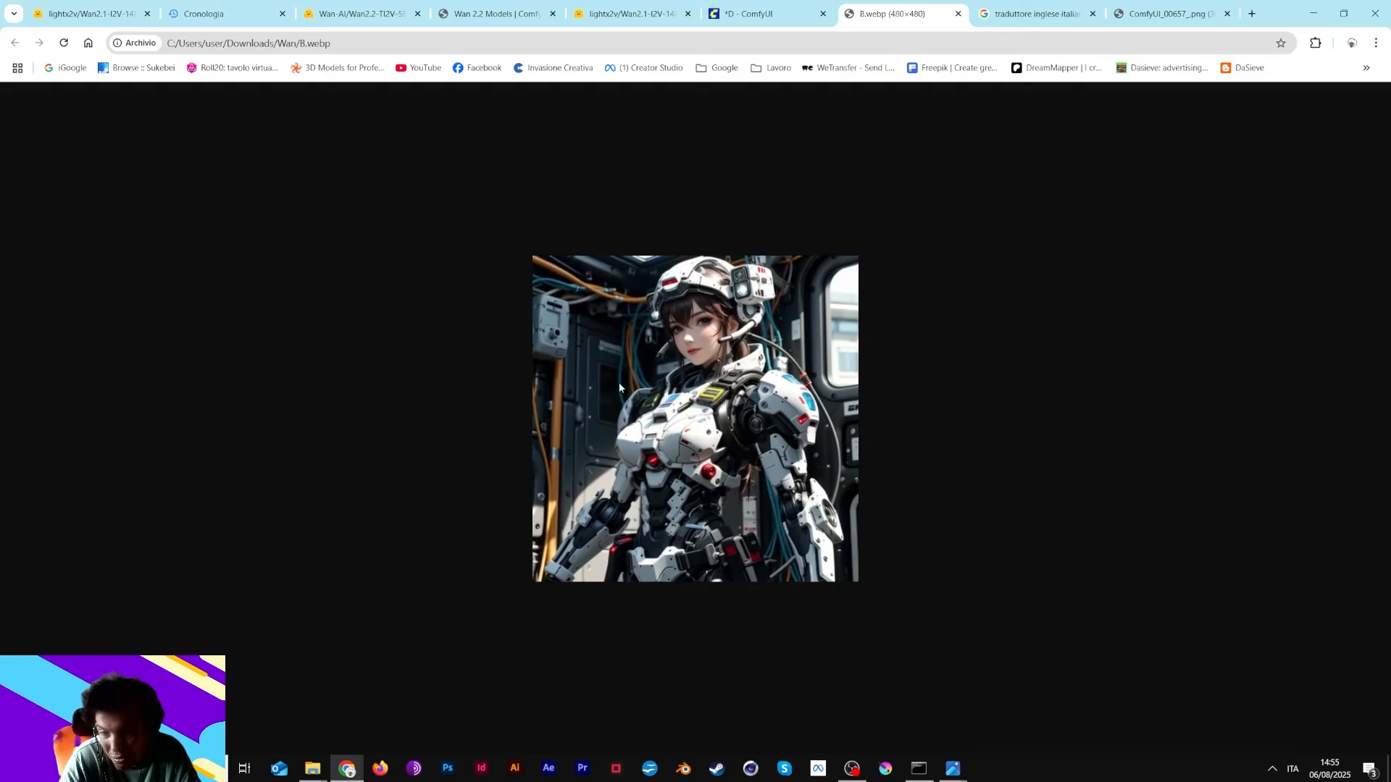
{"action": "left_click", "coordinate": [1156, 18]}
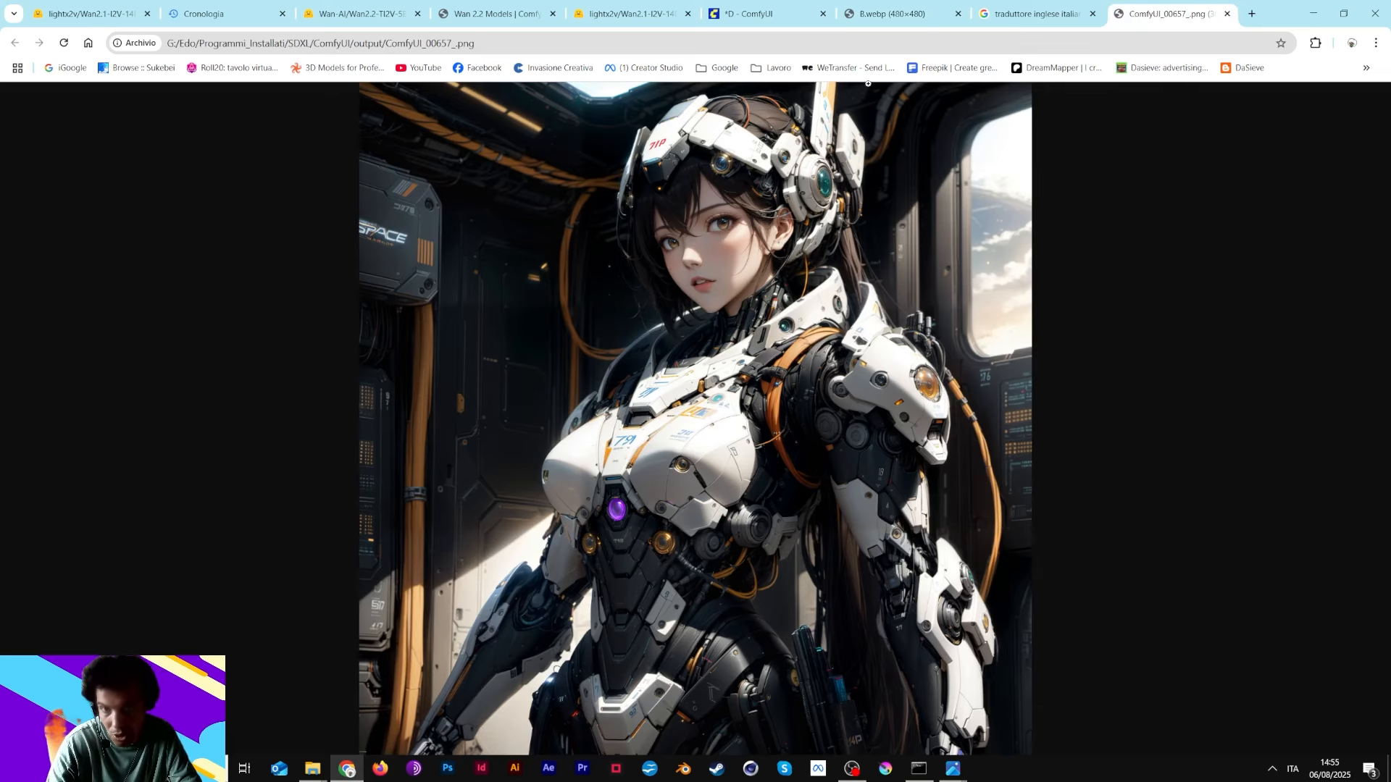
{"action": "left_click", "coordinate": [895, 14]}
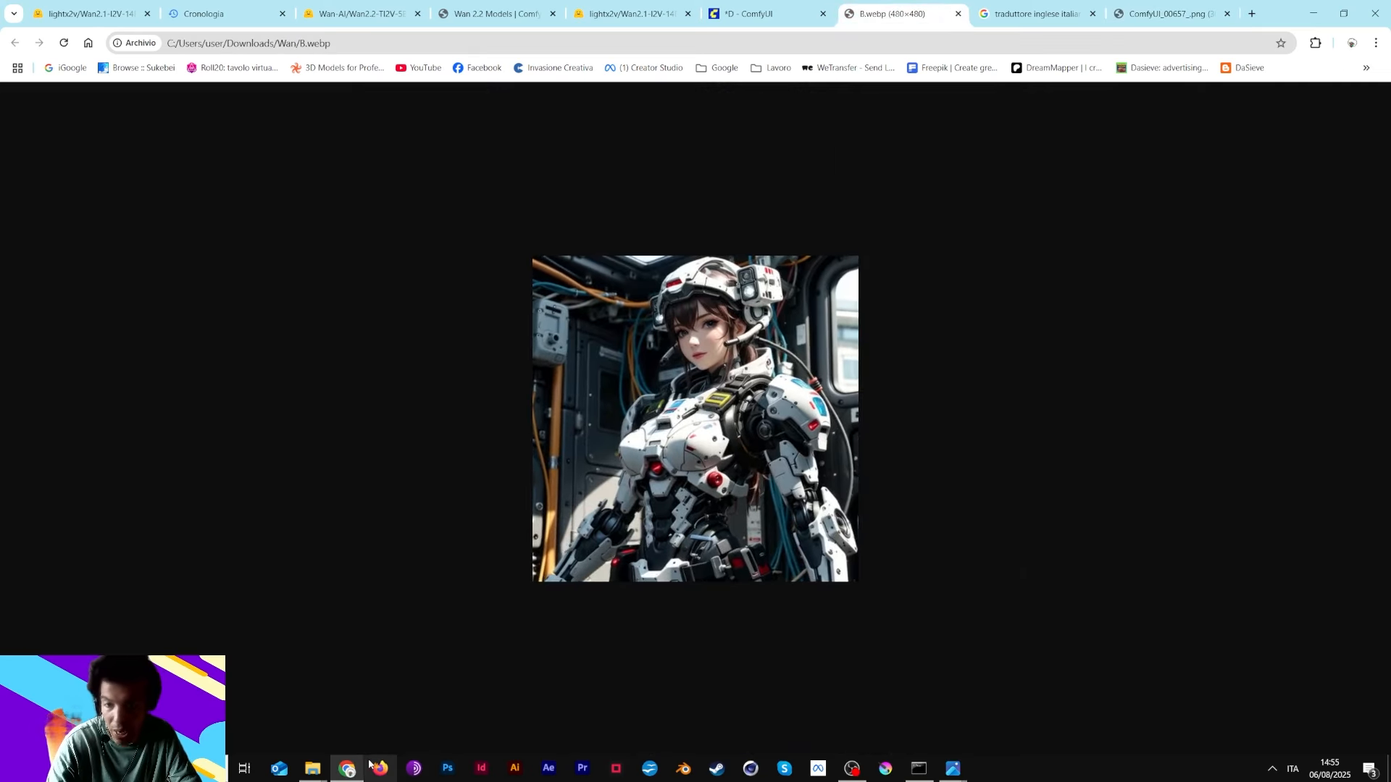
- Open the B_480_20 euler, 20 euler.jpg screenshot from the Wan folder, enlarge it to read the generation time, and return to the browser
{"action": "mouse_move", "coordinate": [953, 767]}
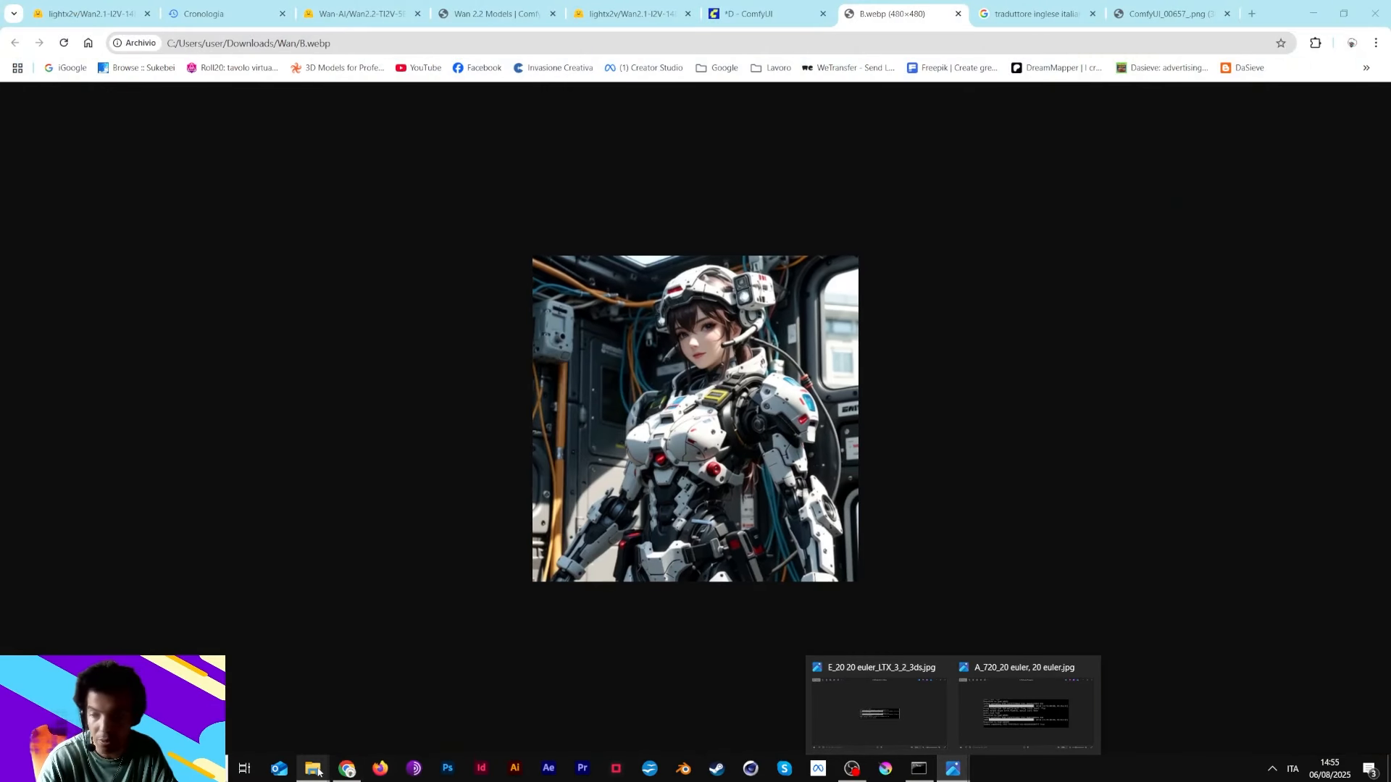
{"action": "mouse_move", "coordinate": [313, 768]}
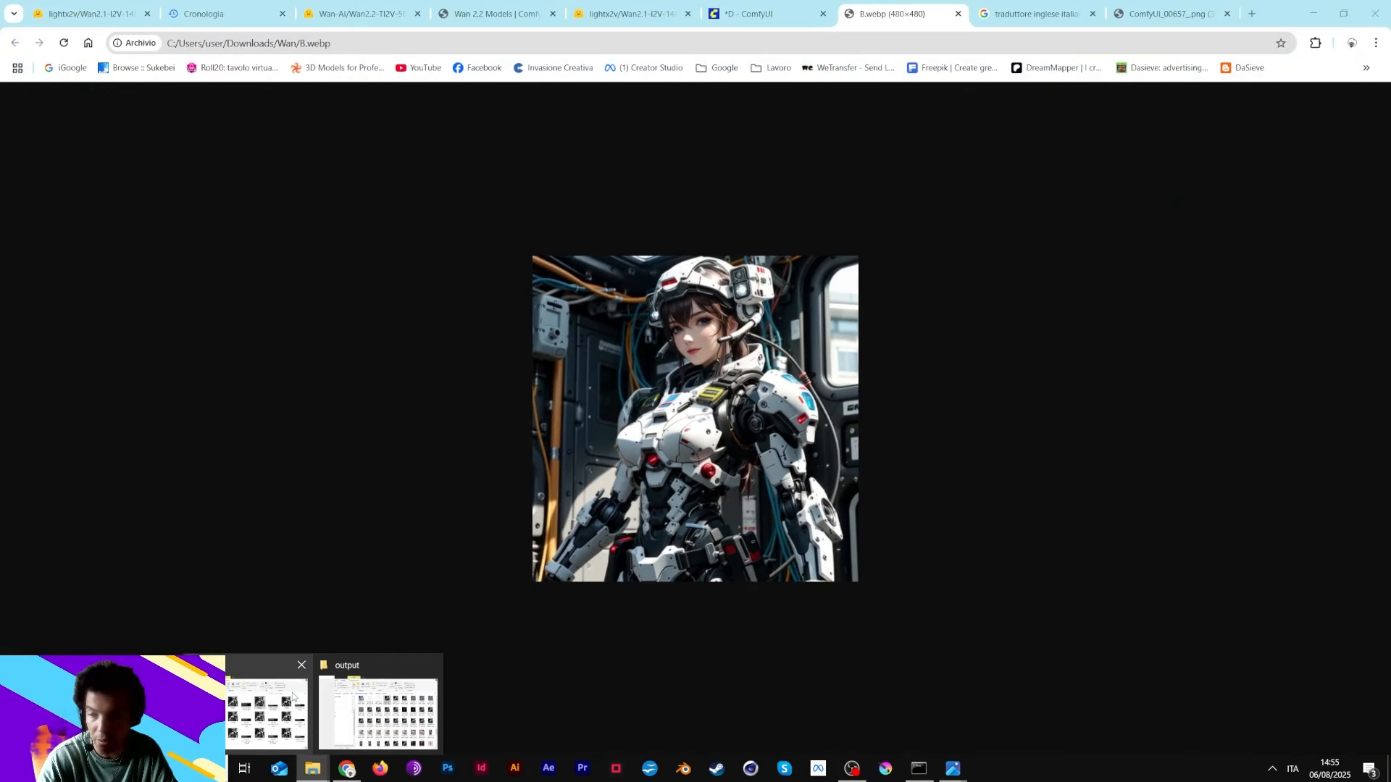
{"action": "left_click", "coordinate": [292, 697]}
{"action": "double_click", "coordinate": [900, 297]}
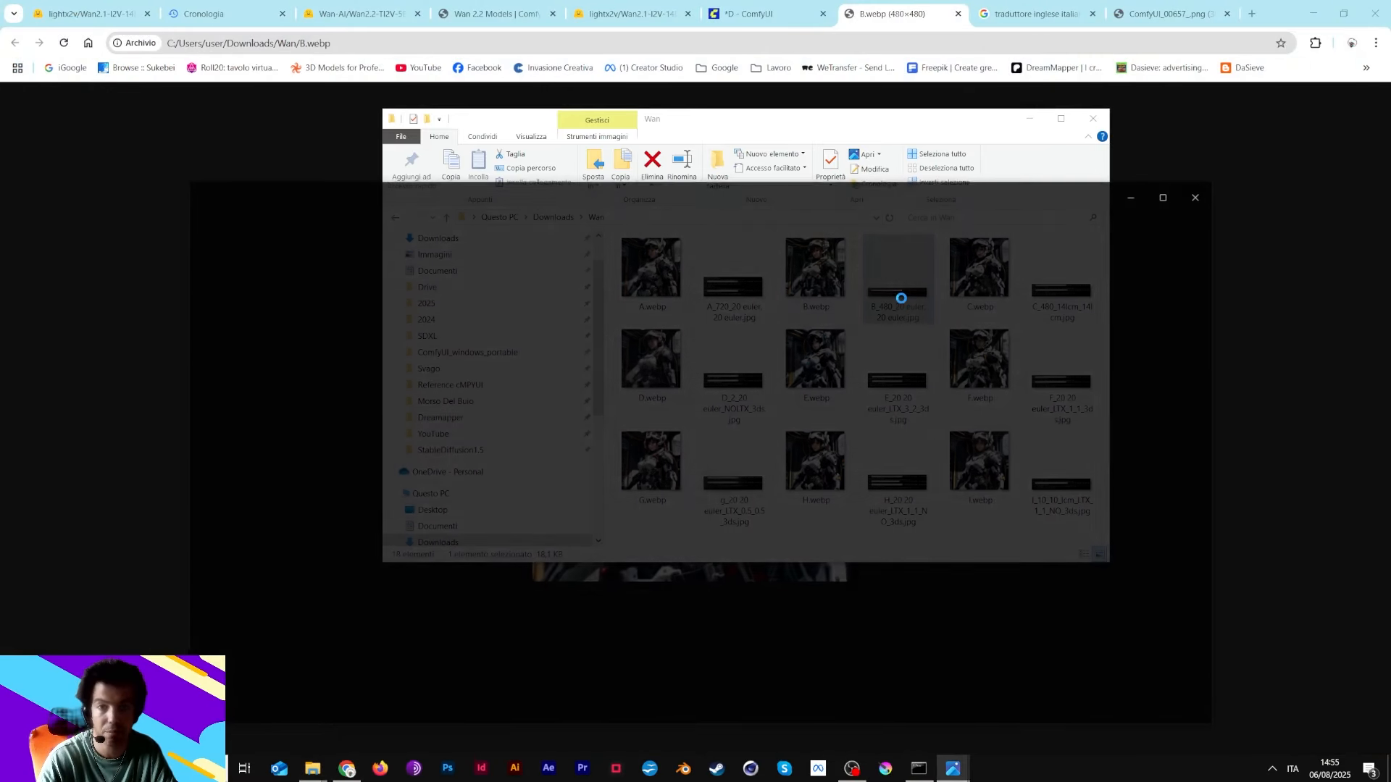
{"action": "scroll", "coordinate": [636, 492], "scroll_direction": "up", "scroll_amount": 3}
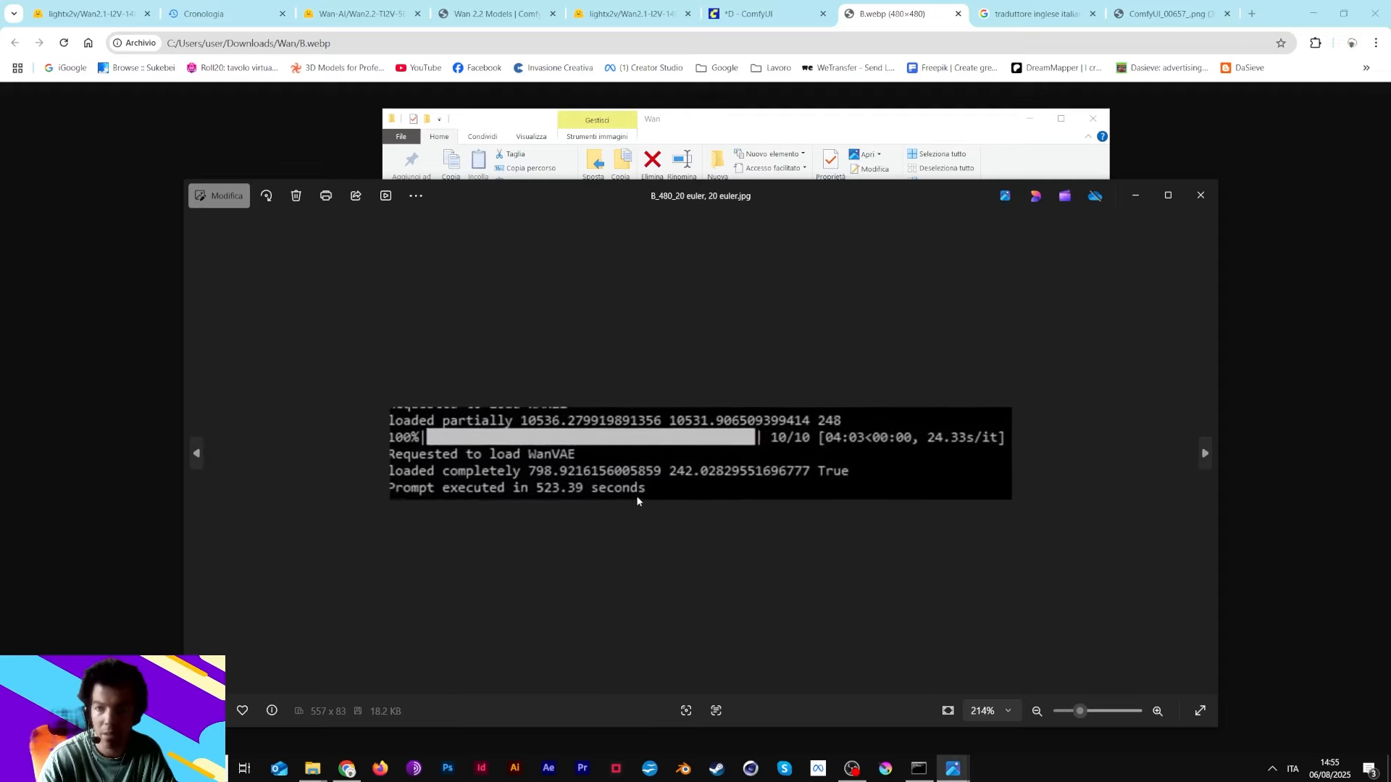
{"action": "scroll", "coordinate": [637, 500], "scroll_direction": "up", "scroll_amount": 2}
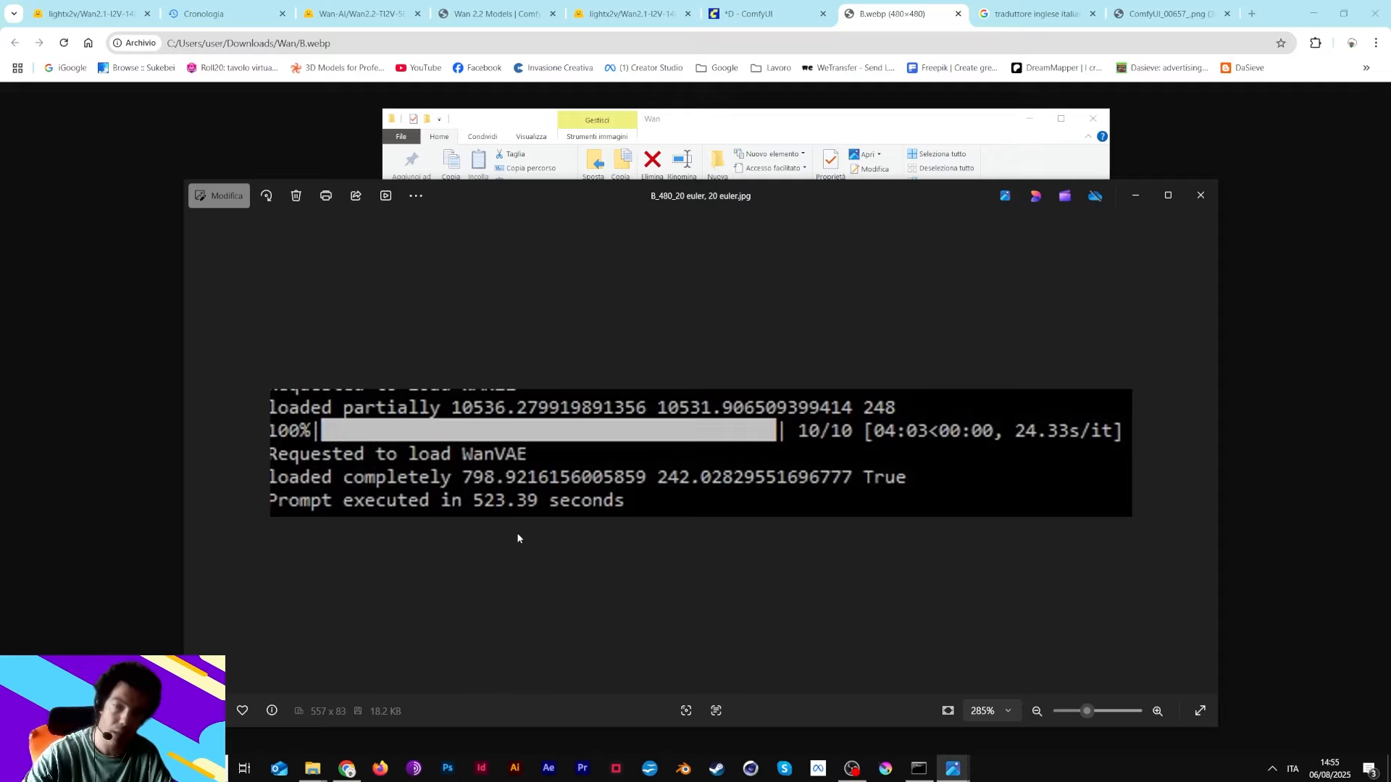
{"action": "left_click", "coordinate": [884, 5]}
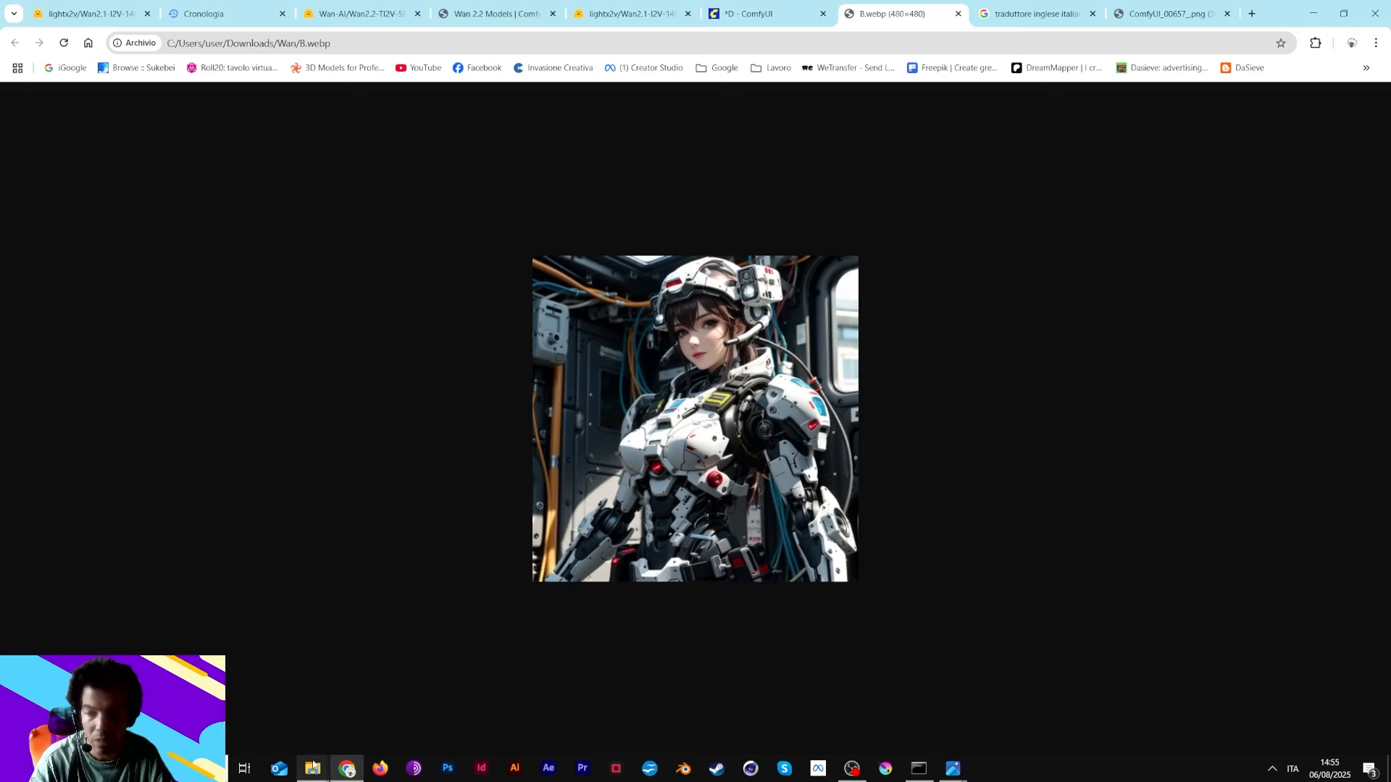
- Open the F.webp result from the Wan downloads folder in a new browser tab
{"action": "mouse_move", "coordinate": [312, 768]}
{"action": "left_click", "coordinate": [266, 706]}
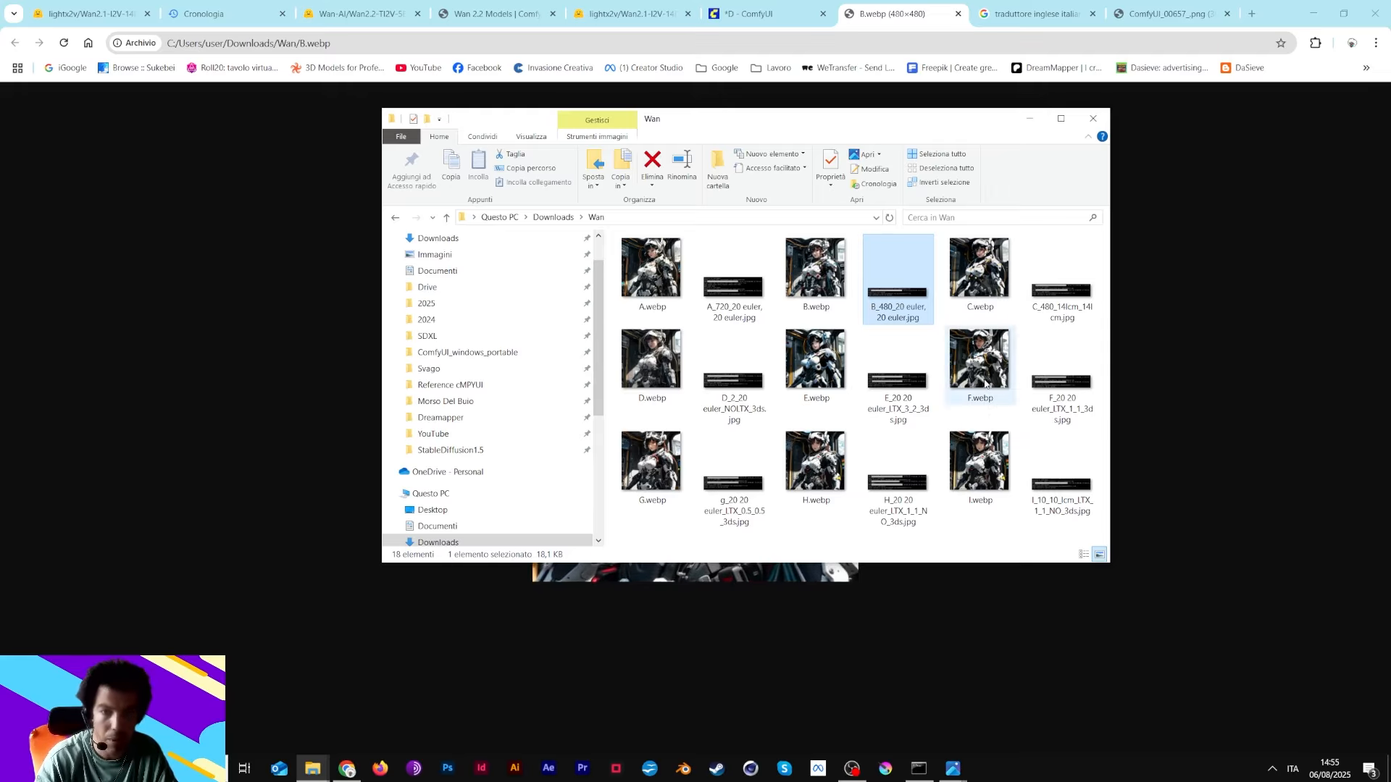
{"action": "left_click_drag", "start_coordinate": [985, 383], "coordinate": [979, 18]}
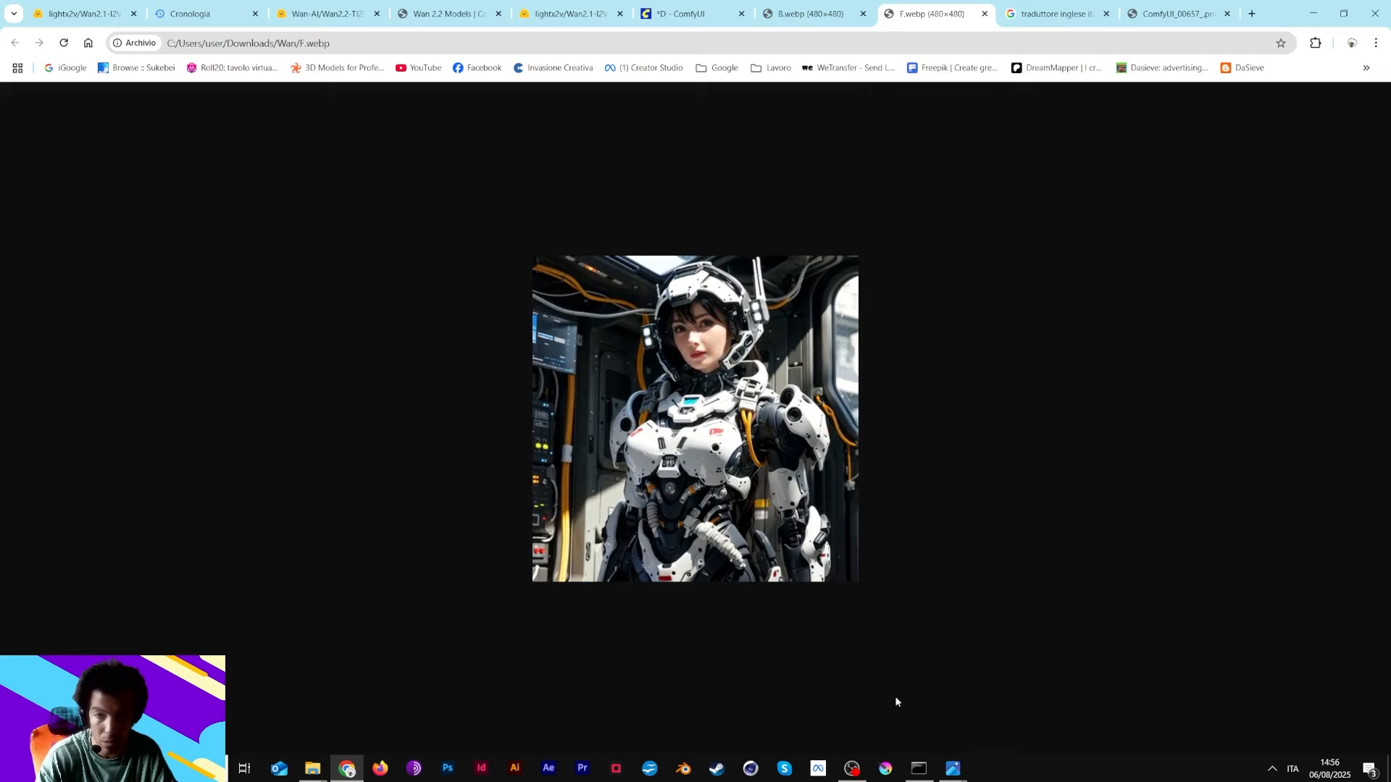
- Return to the ComfyUI workflow and remove the bypass from both ModelSamplingSD3 nodes
{"action": "left_click", "coordinate": [704, 3]}
{"action": "left_click", "coordinate": [594, 209]}
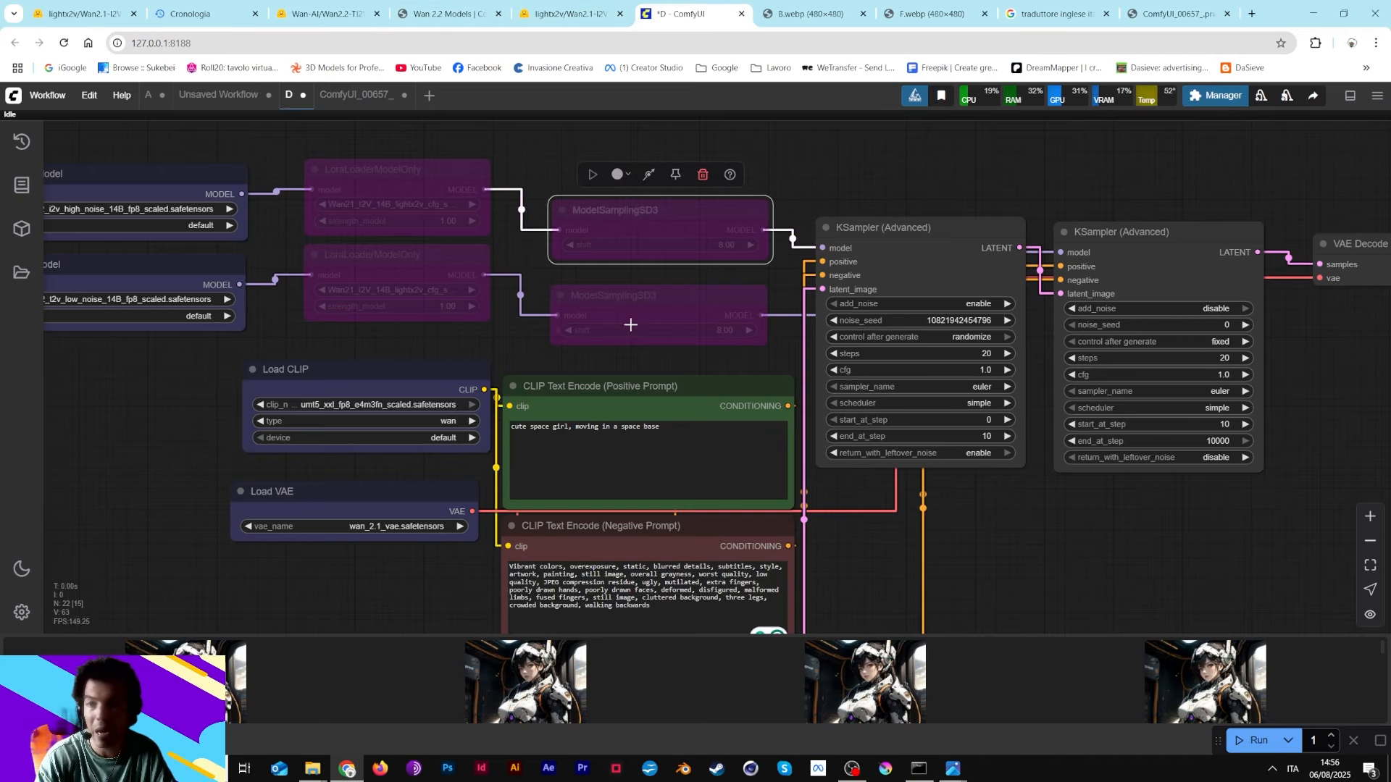
{"action": "left_click", "coordinate": [630, 301], "text": "shift"}
{"action": "right_click", "coordinate": [630, 297]}
{"action": "left_click", "coordinate": [665, 535]}
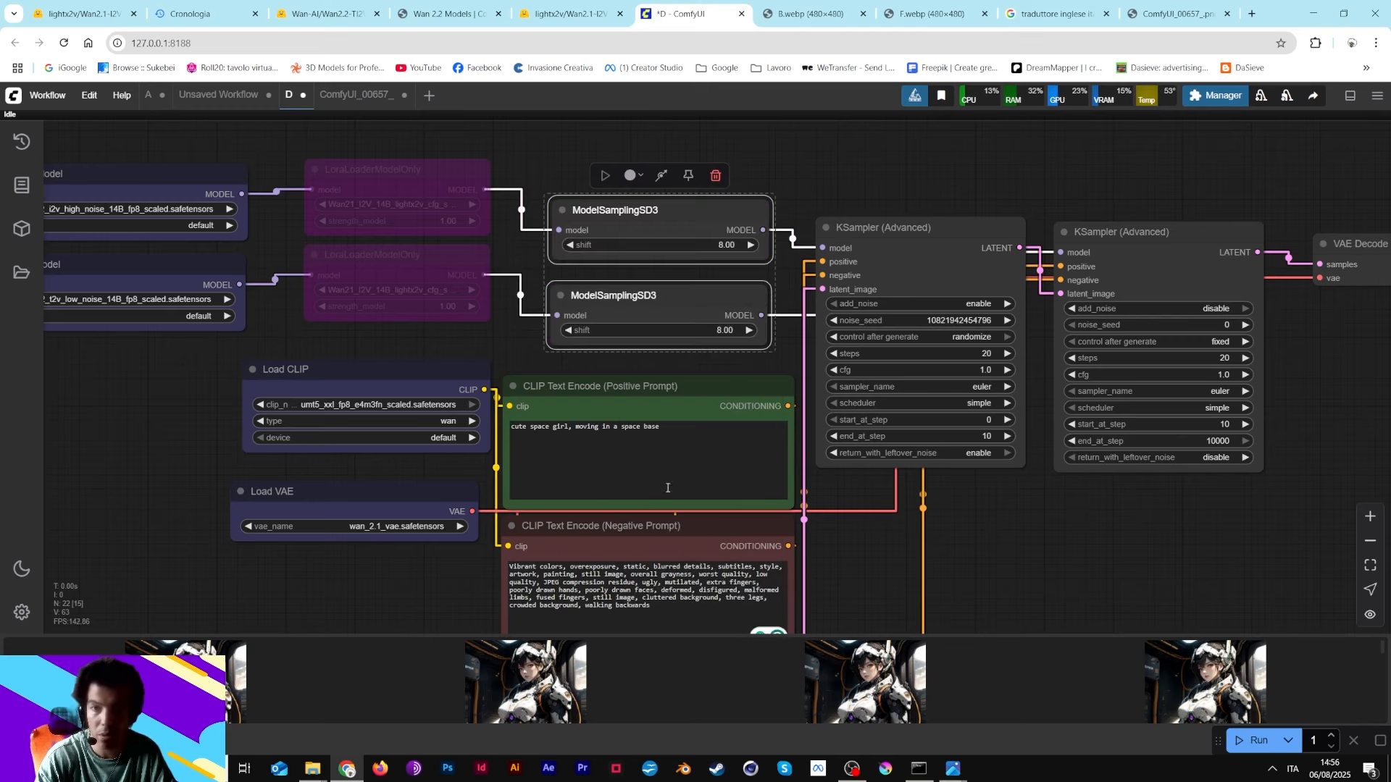
- View F.webp, close the A_720 and B_480 screenshots, and enlarge E_20 20 euler_LTX_3_2_3ds.jpg to read its generation times
{"action": "left_click", "coordinate": [931, 13]}
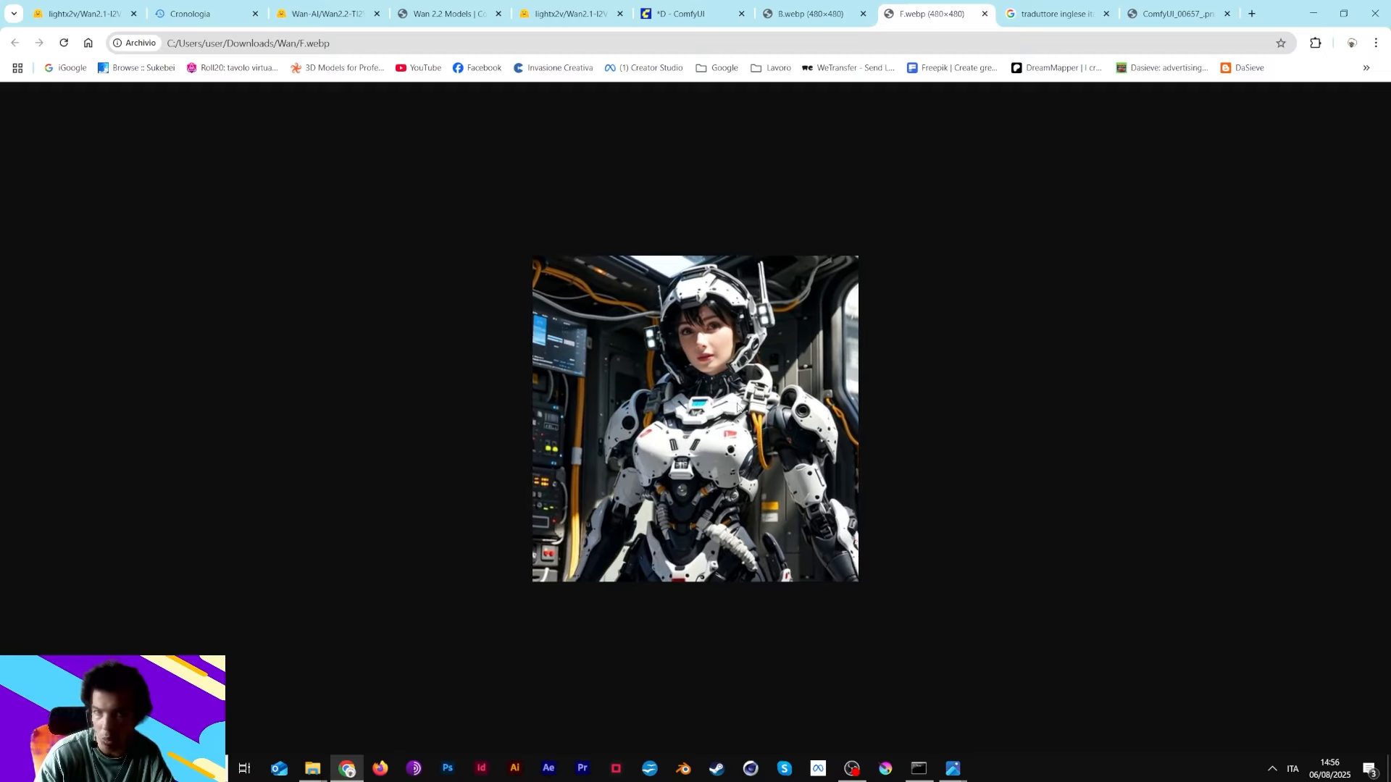
{"action": "mouse_move", "coordinate": [954, 778]}
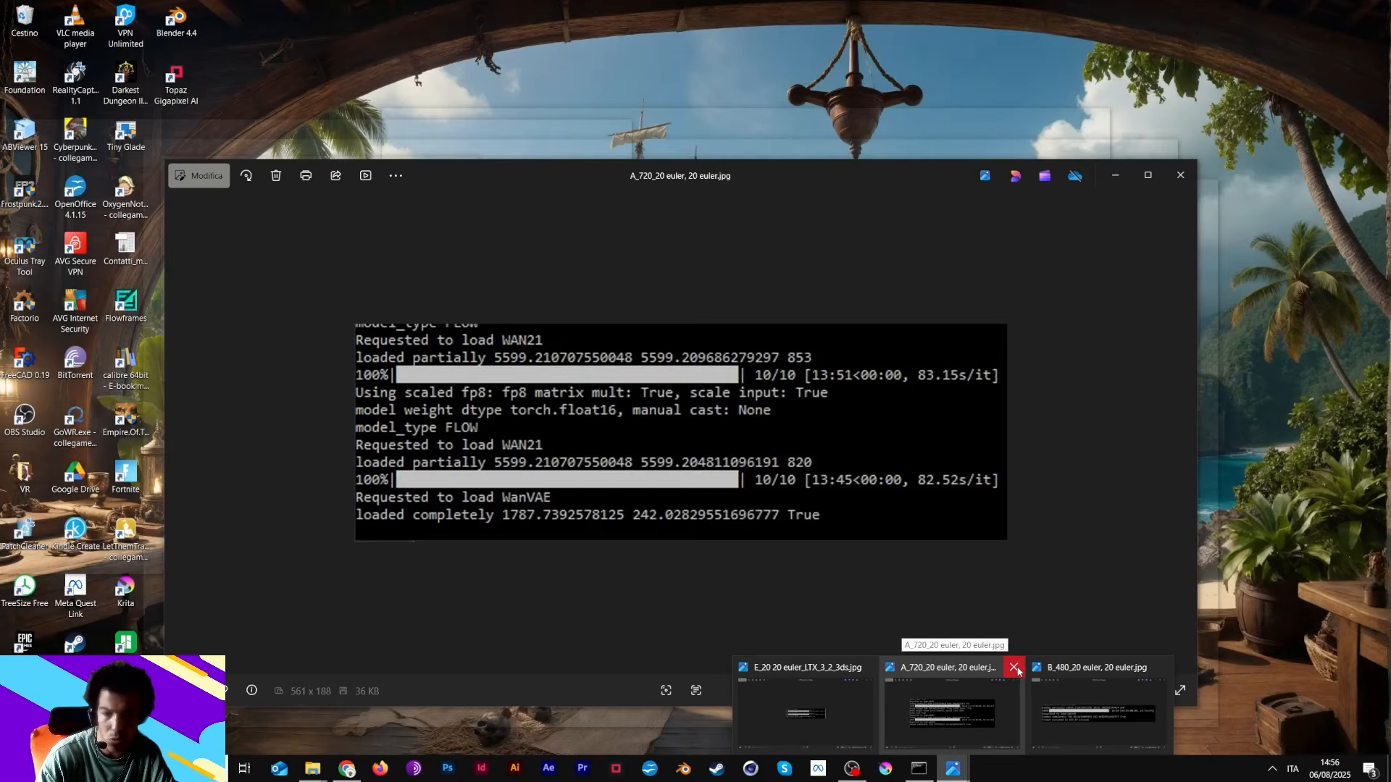
{"action": "left_click", "coordinate": [1017, 671]}
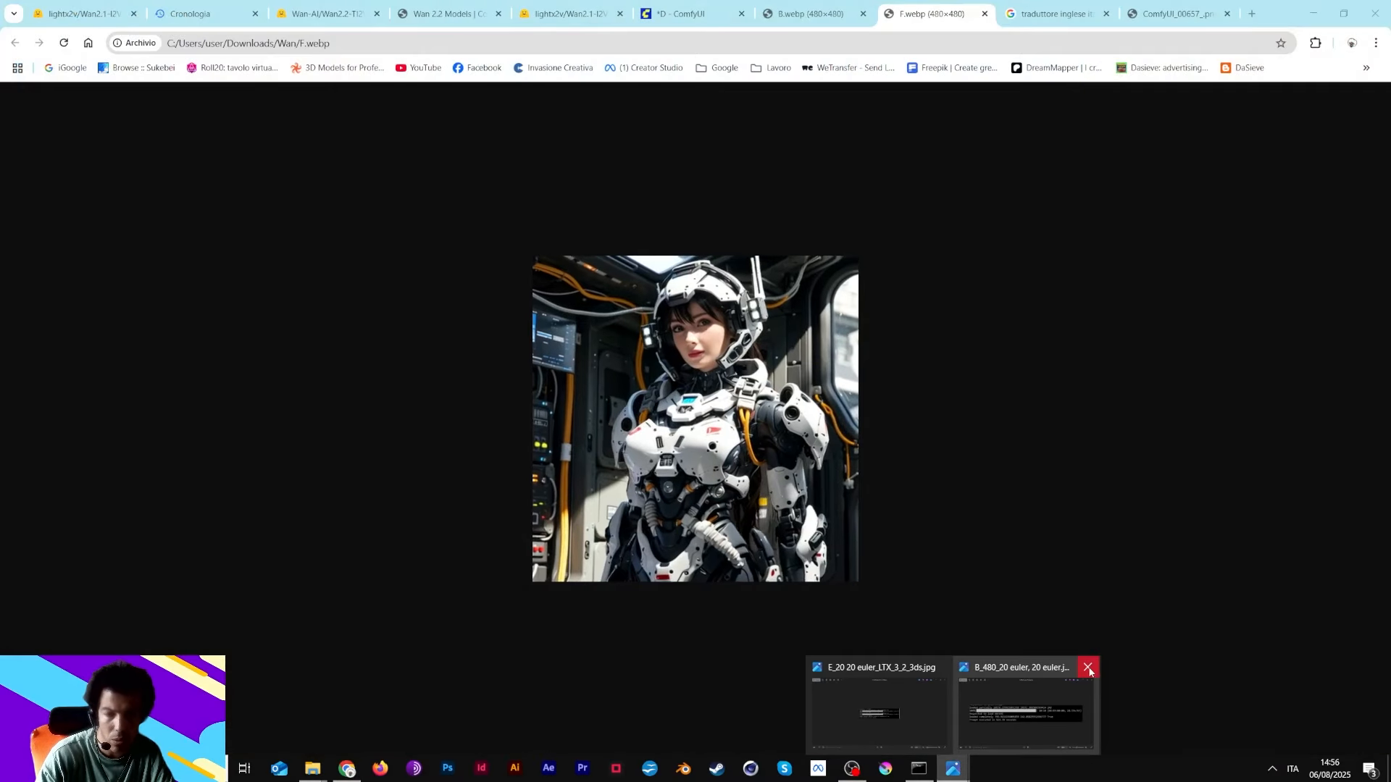
{"action": "left_click", "coordinate": [1086, 664]}
{"action": "left_click", "coordinate": [988, 707]}
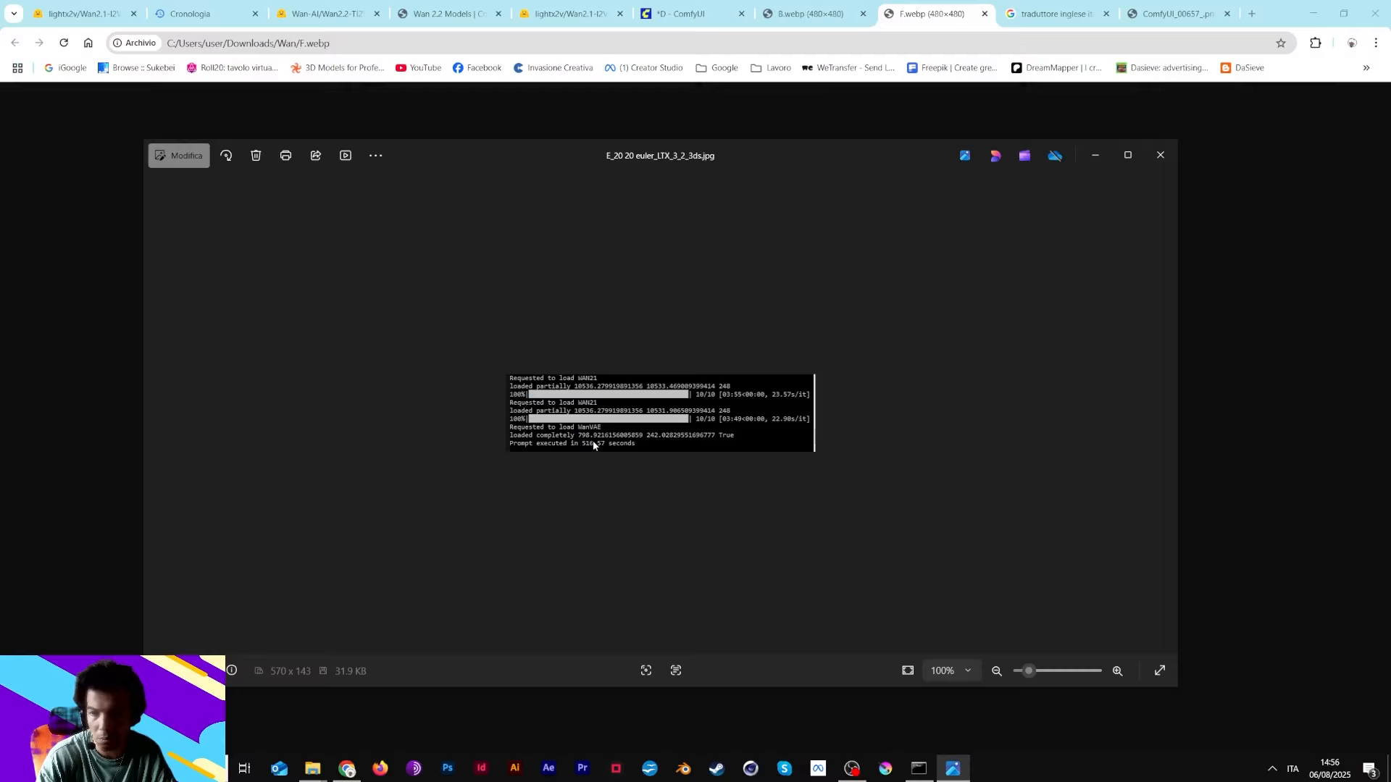
{"action": "scroll", "coordinate": [594, 442], "scroll_direction": "up", "scroll_amount": 5}
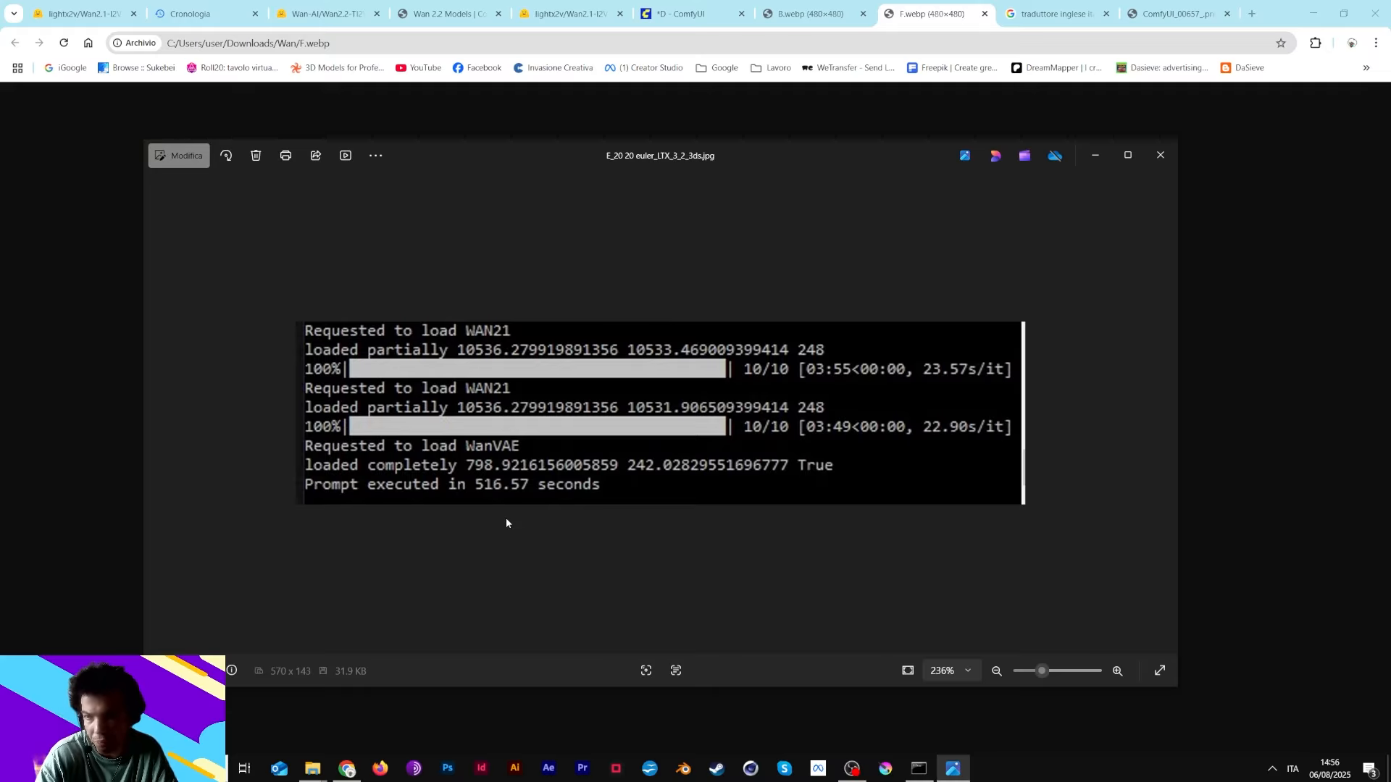
{"action": "left_click", "coordinate": [1095, 155]}
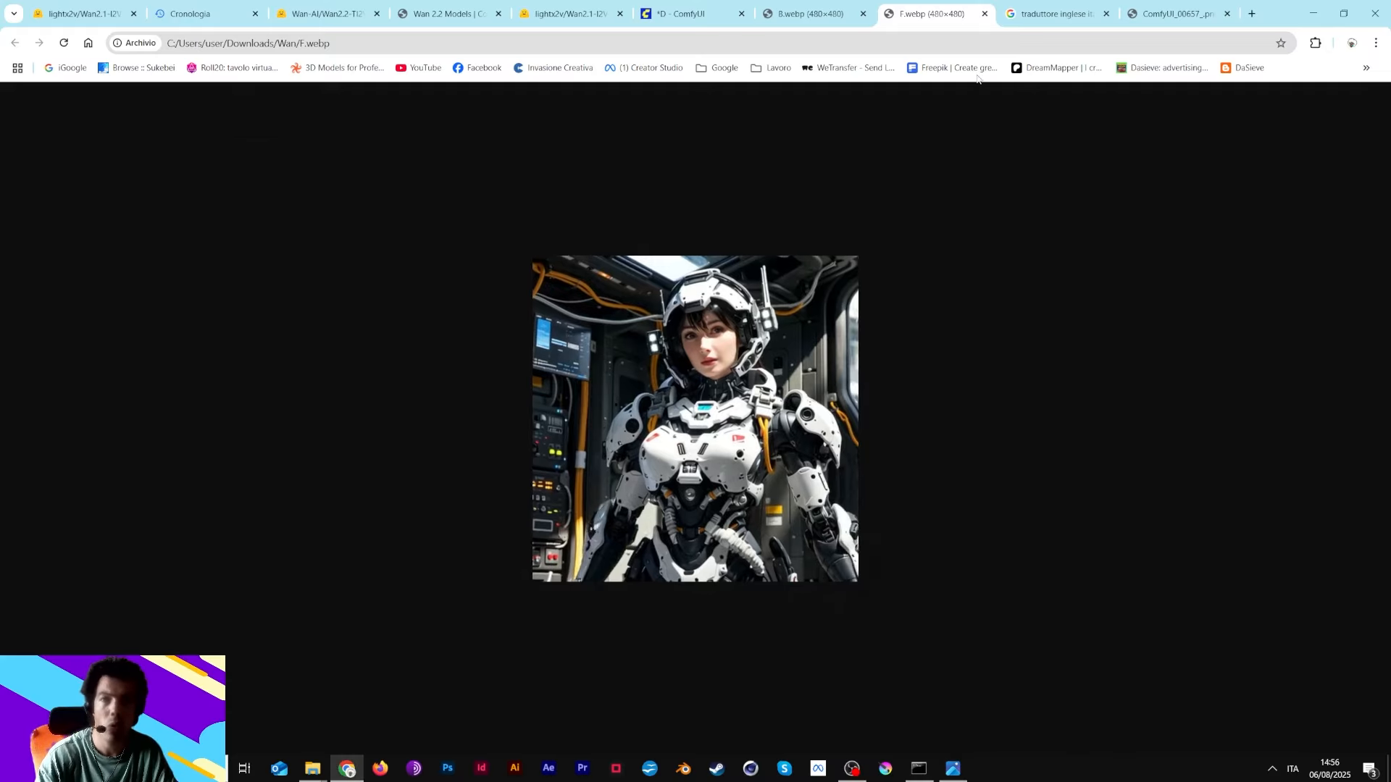
- Return to the ComfyUI workflow and examine the settings of both KSampler (Advanced) nodes and the Load Diffusion Model nodes
{"action": "left_click", "coordinate": [714, 13]}
{"action": "left_click_drag", "start_coordinate": [1031, 506], "coordinate": [849, 502]}
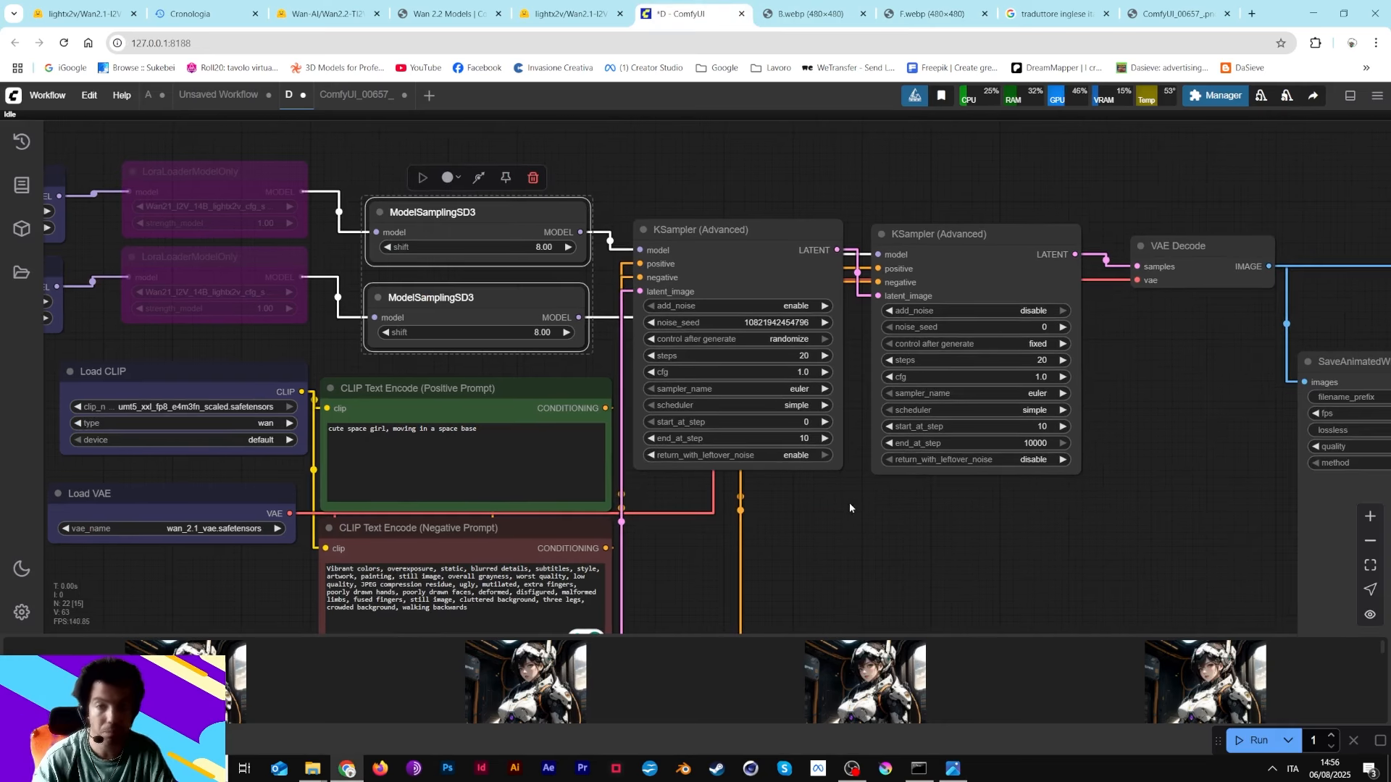
{"action": "scroll", "coordinate": [780, 471], "scroll_direction": "up", "scroll_amount": 6}
{"action": "scroll", "coordinate": [806, 464], "scroll_direction": "up", "scroll_amount": 3}
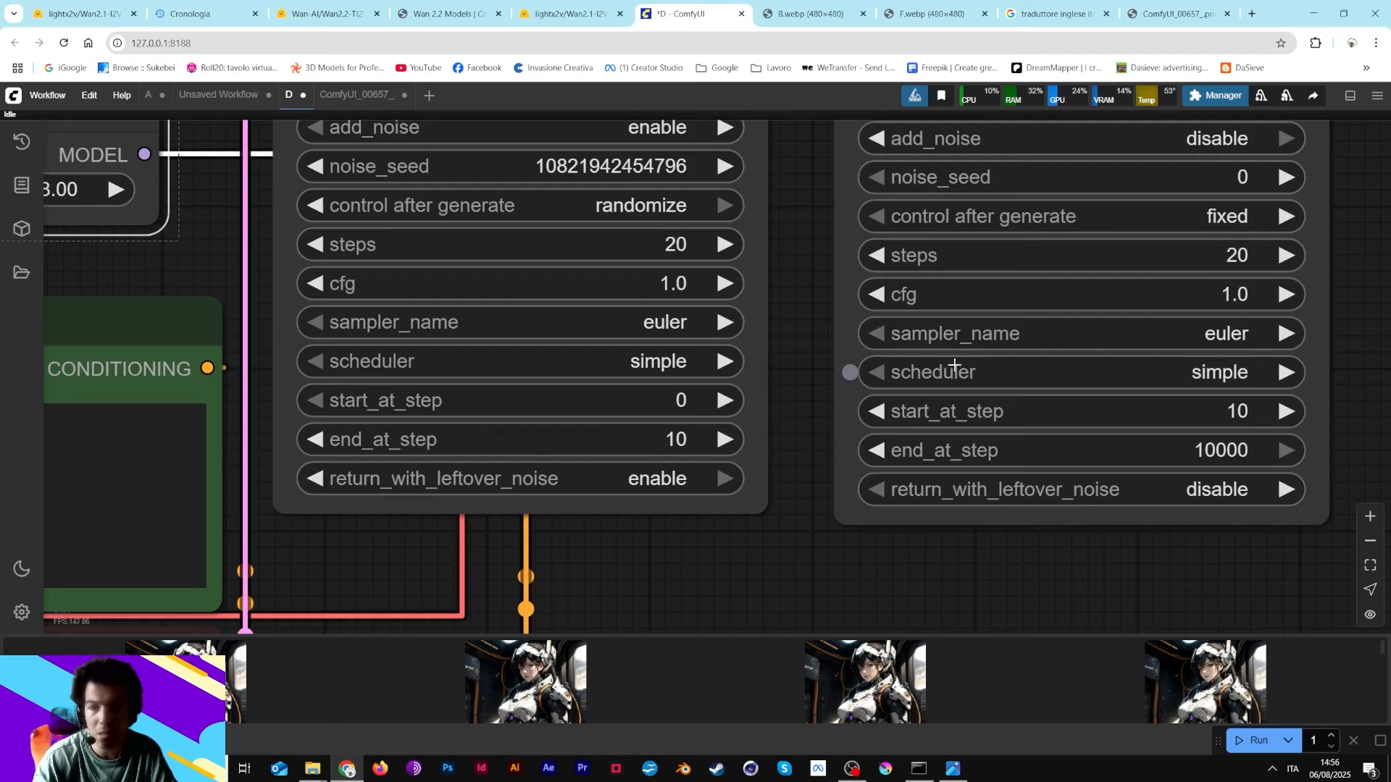
{"action": "scroll", "coordinate": [835, 474], "scroll_direction": "down", "scroll_amount": 10}
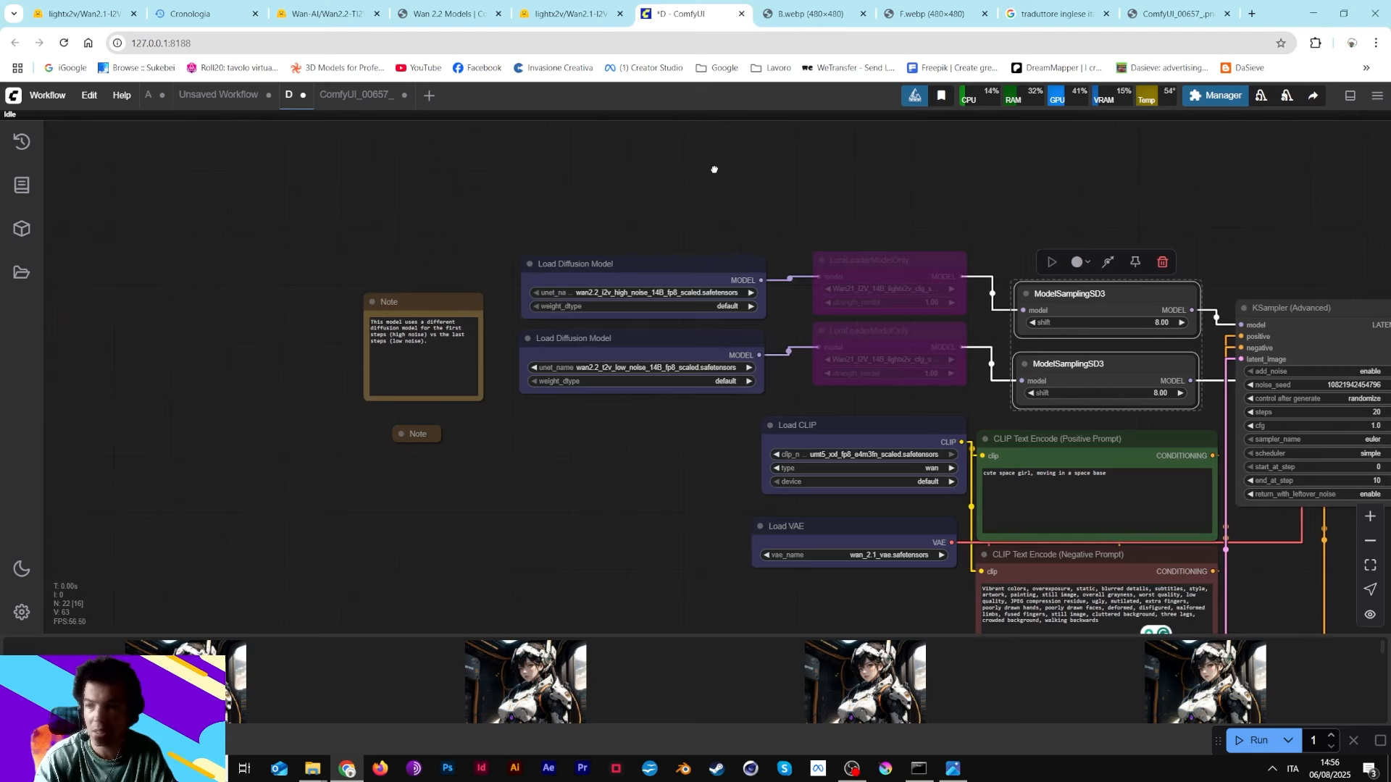
{"action": "left_click_drag", "start_coordinate": [532, 258], "coordinate": [793, 258]}
{"action": "left_click_drag", "start_coordinate": [696, 279], "coordinate": [123, 278]}
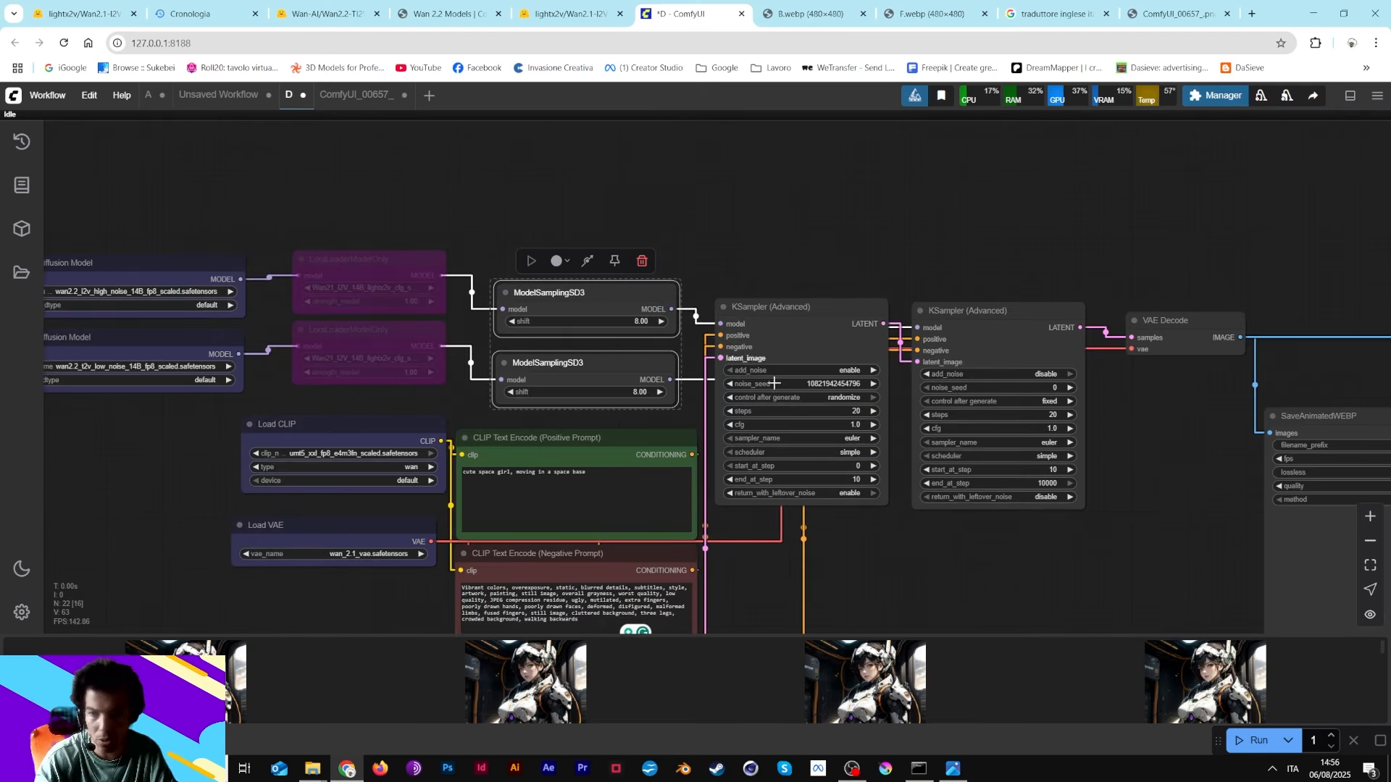
- Examine the steps, start_at_step and end_at_step values in both KSampler (Advanced) nodes, along with the prompt and WanImageToVideo nodes
{"action": "scroll", "coordinate": [774, 384], "scroll_direction": "up", "scroll_amount": 7}
{"action": "scroll", "coordinate": [753, 457], "scroll_direction": "up", "scroll_amount": 3}
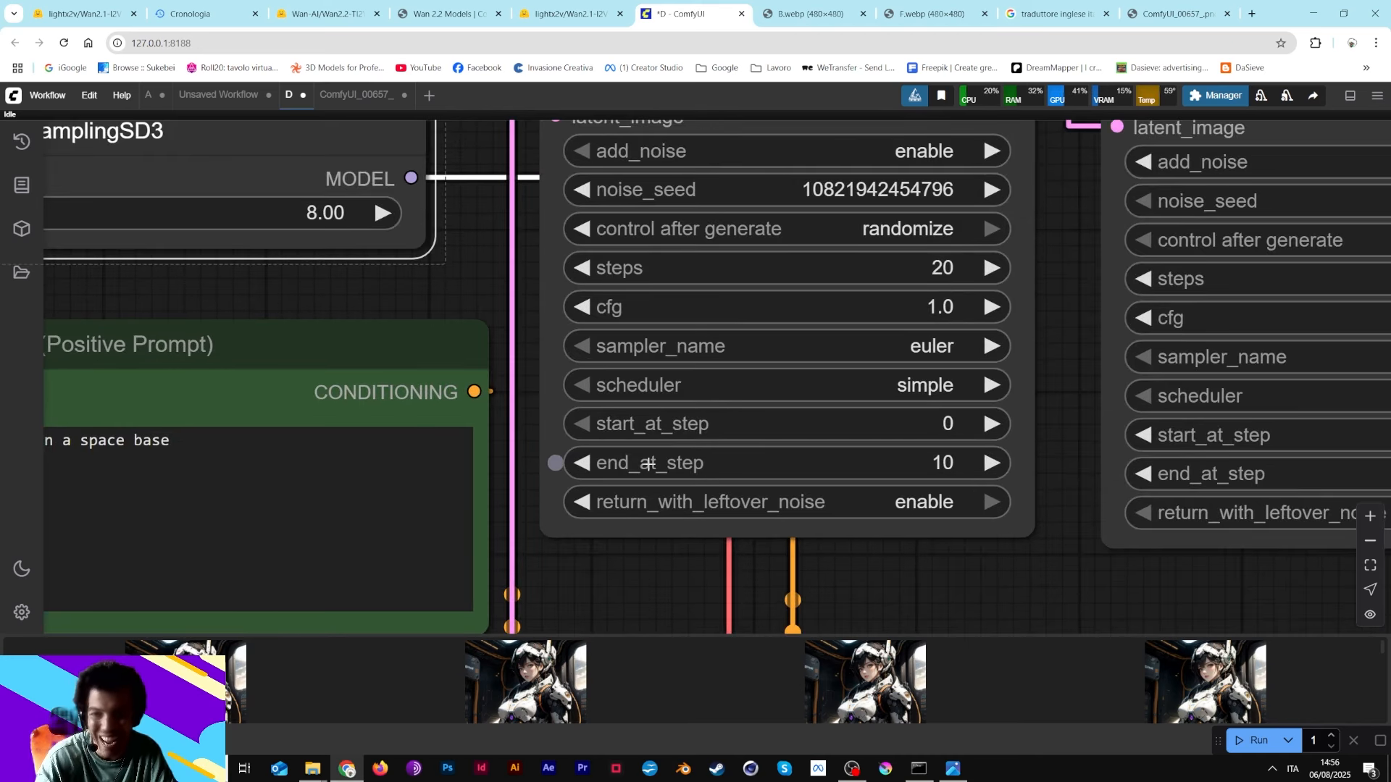
{"action": "scroll", "coordinate": [814, 590], "scroll_direction": "down", "scroll_amount": 5}
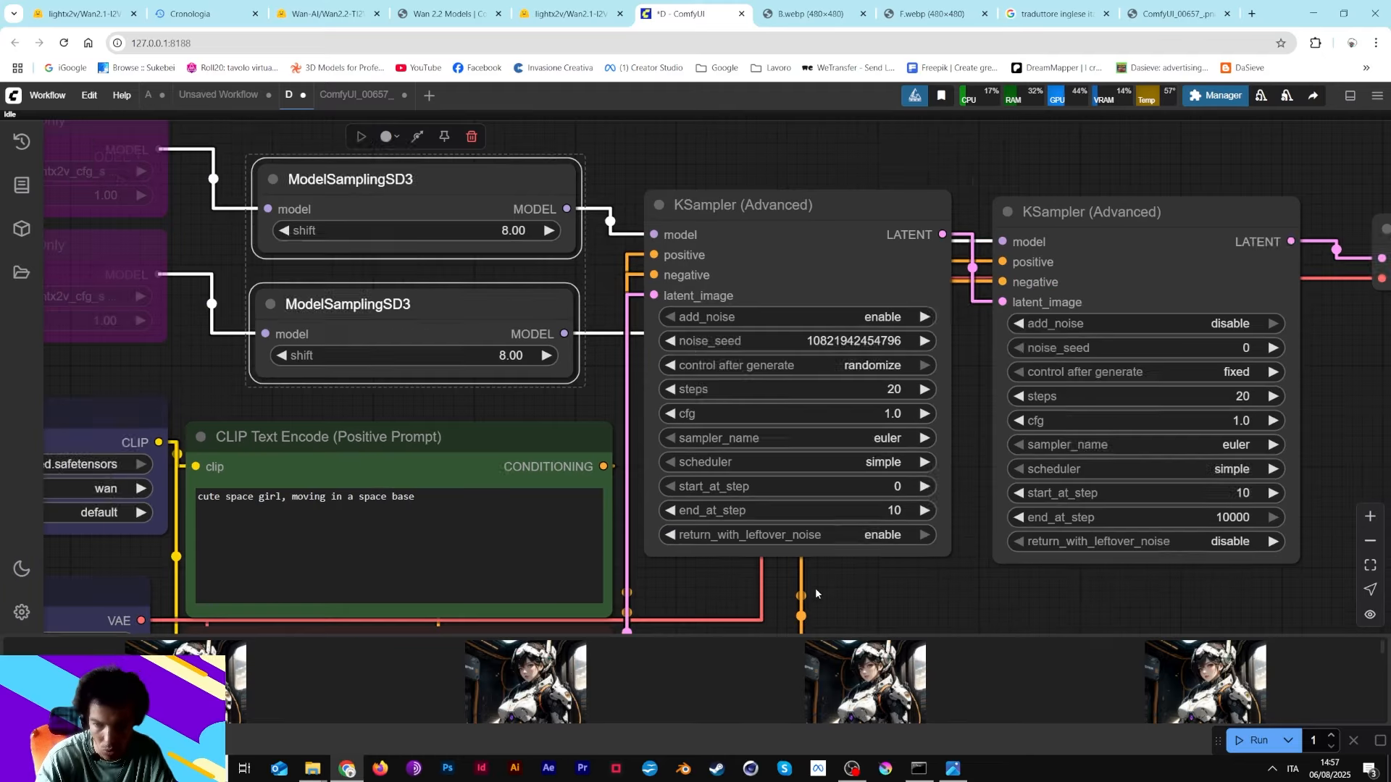
{"action": "left_click_drag", "start_coordinate": [414, 405], "coordinate": [545, 2]}
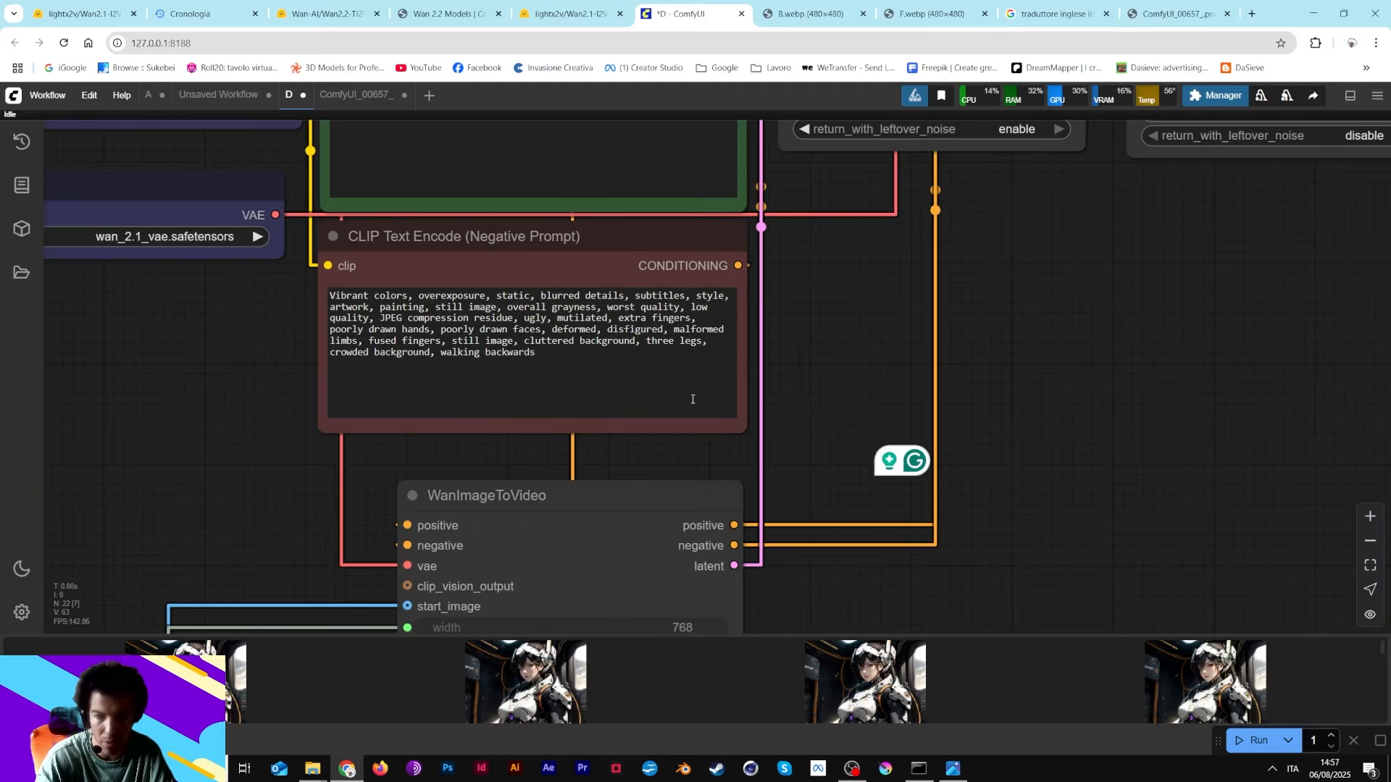
{"action": "scroll", "coordinate": [703, 406], "scroll_direction": "down", "scroll_amount": 8}
{"action": "scroll", "coordinate": [862, 390], "scroll_direction": "up", "scroll_amount": 5}
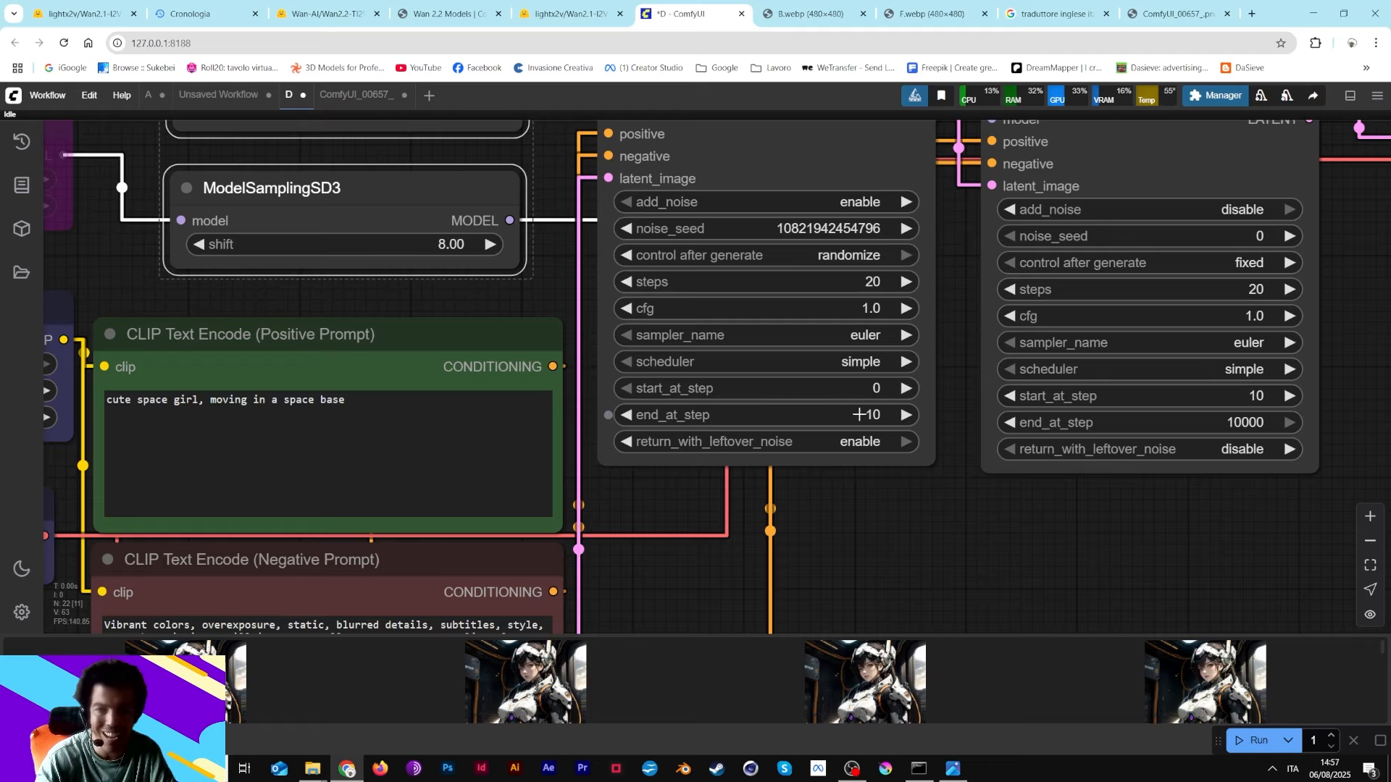
{"action": "scroll", "coordinate": [858, 414], "scroll_direction": "down", "scroll_amount": 7}
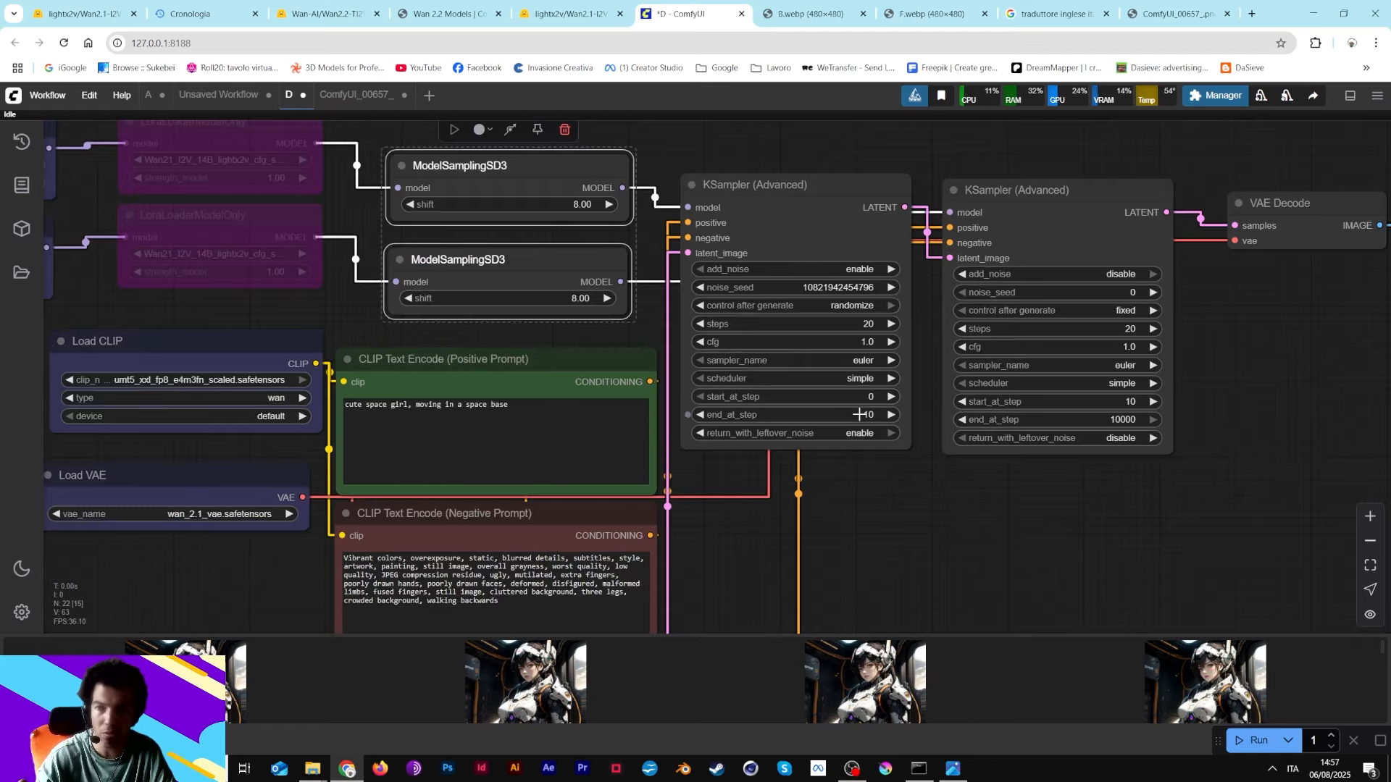
{"action": "scroll", "coordinate": [884, 457], "scroll_direction": "up", "scroll_amount": 7}
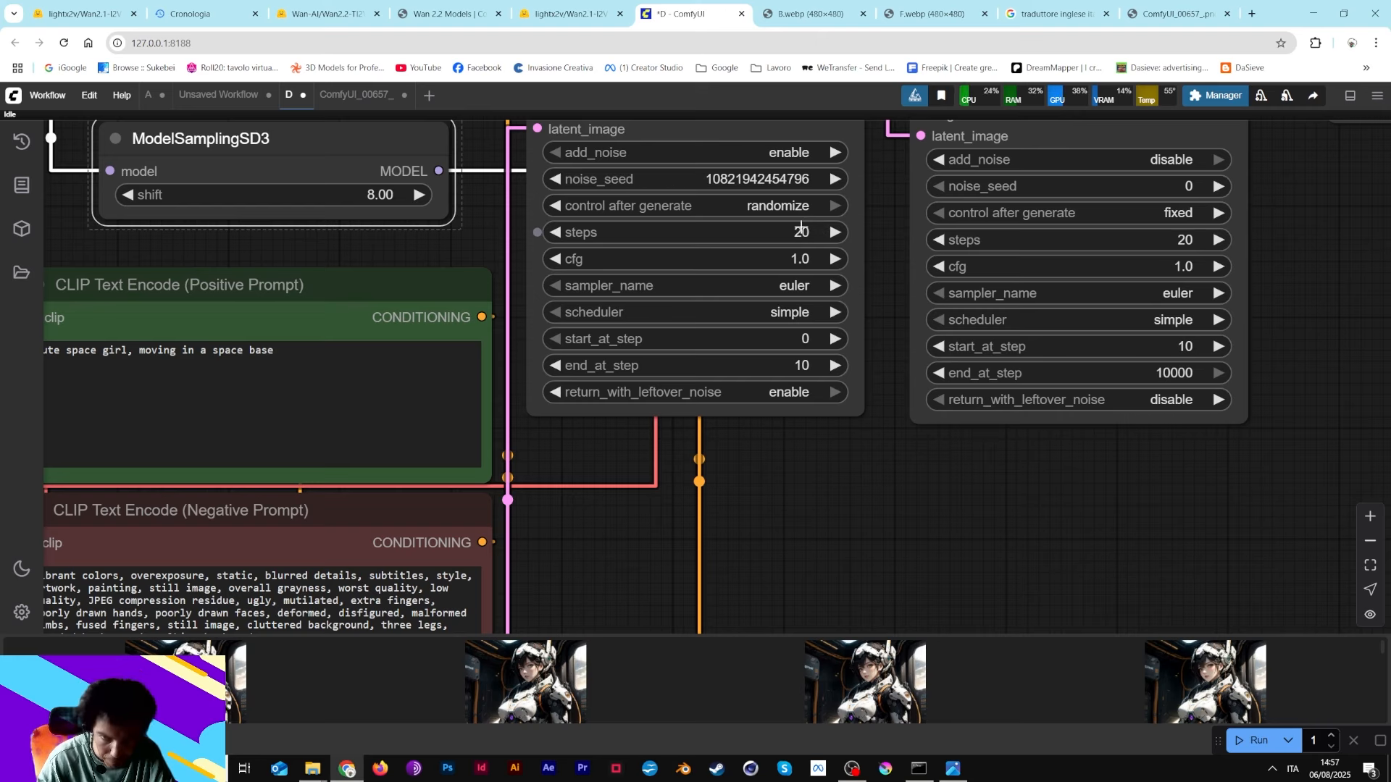
{"action": "left_click_drag", "start_coordinate": [875, 344], "coordinate": [802, 510]}
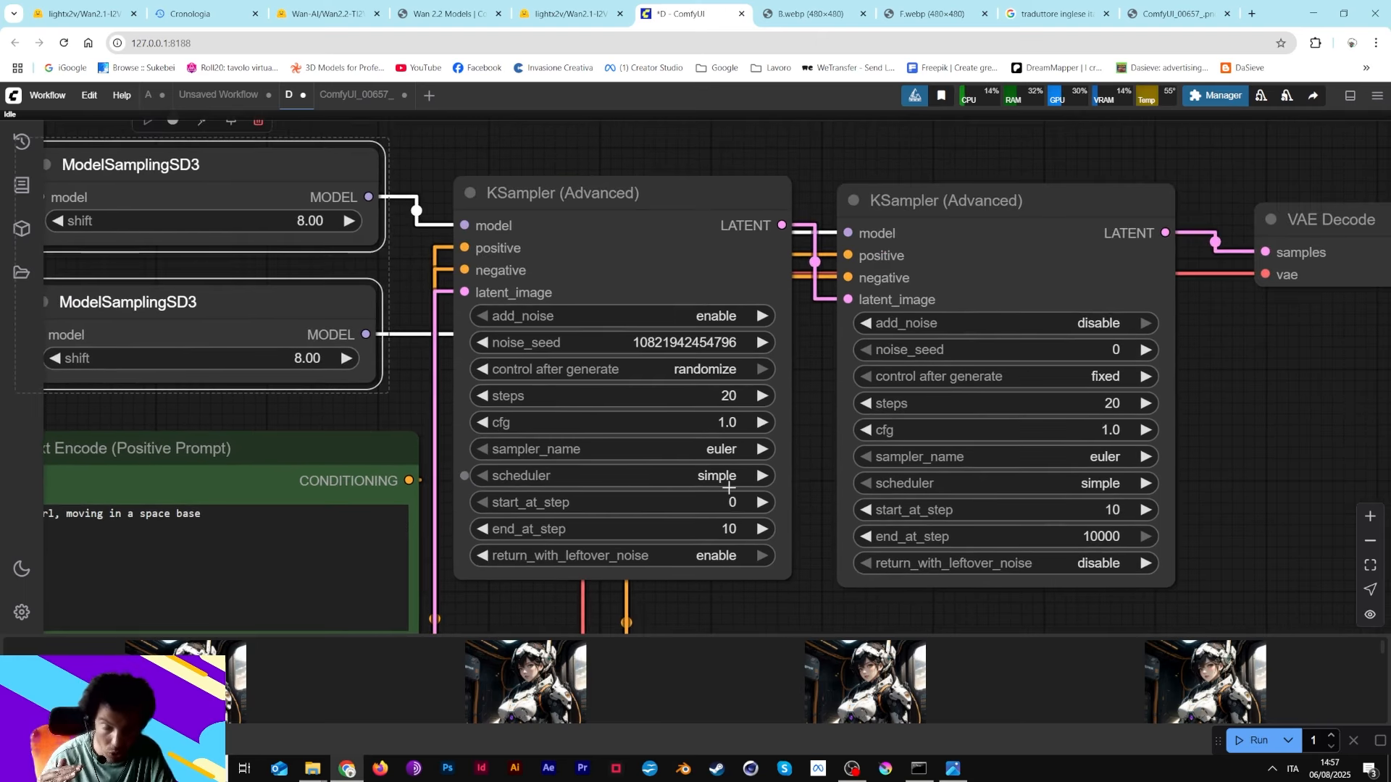
{"action": "left_click_drag", "start_coordinate": [1282, 465], "coordinate": [1195, 374]}
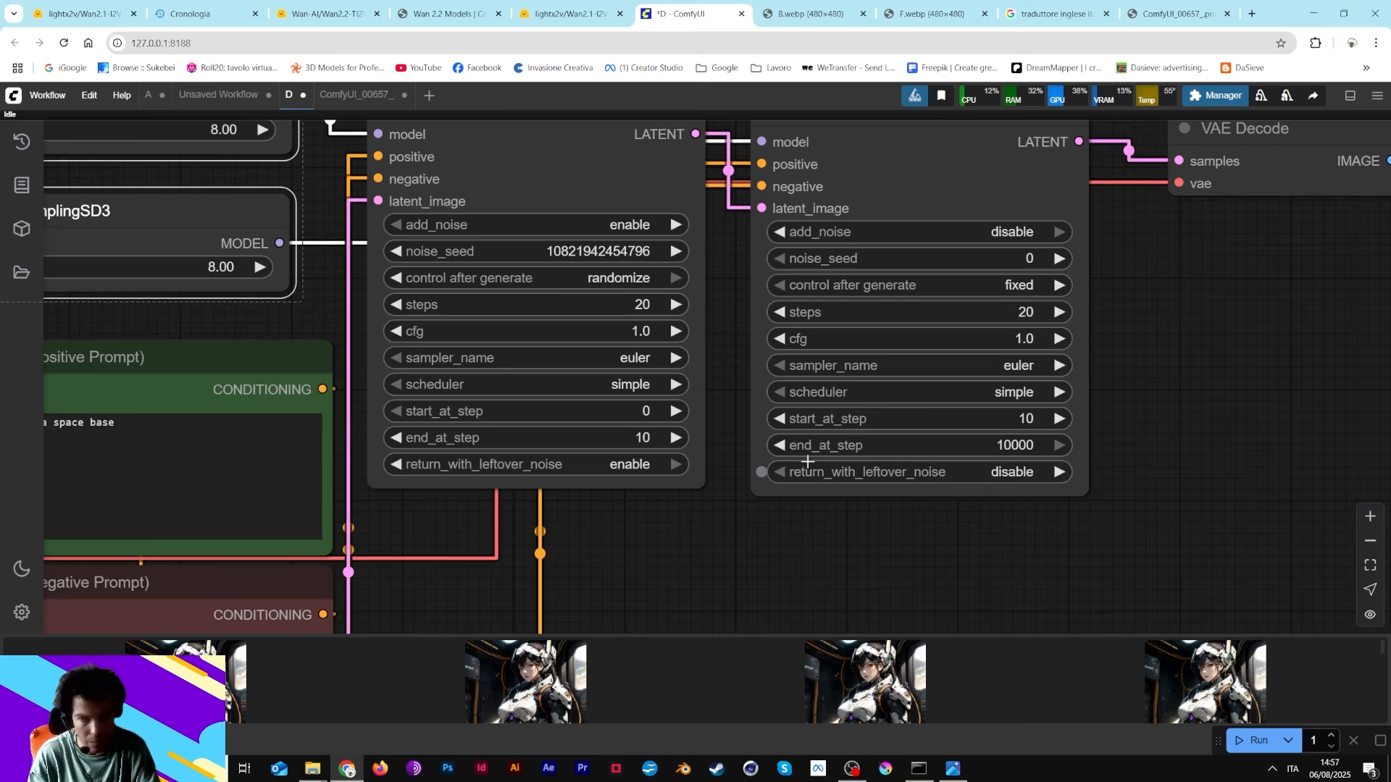
{"action": "scroll", "coordinate": [730, 435], "scroll_direction": "down", "scroll_amount": 3}
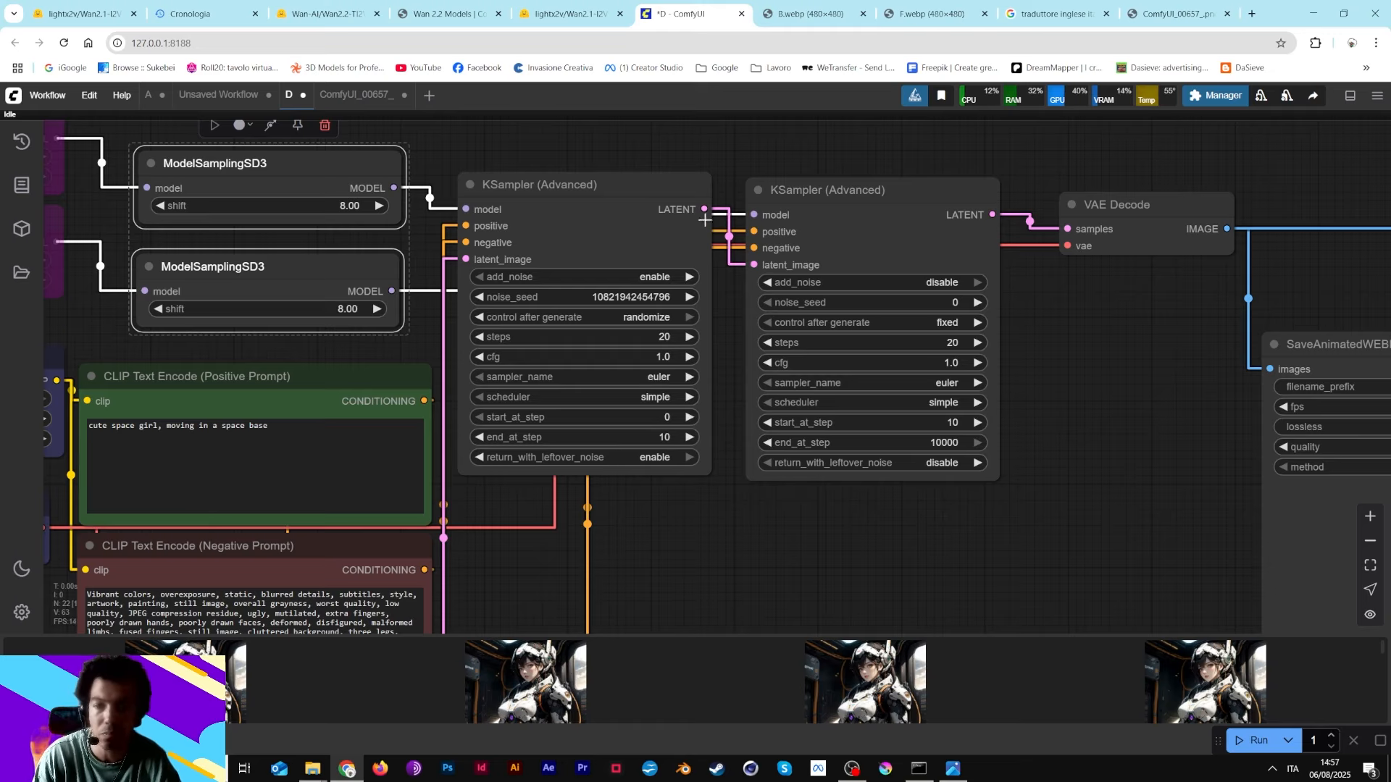
- Return to the F.webp animation and review the other test results in the Wan downloads folder
{"action": "left_click", "coordinate": [921, 16]}
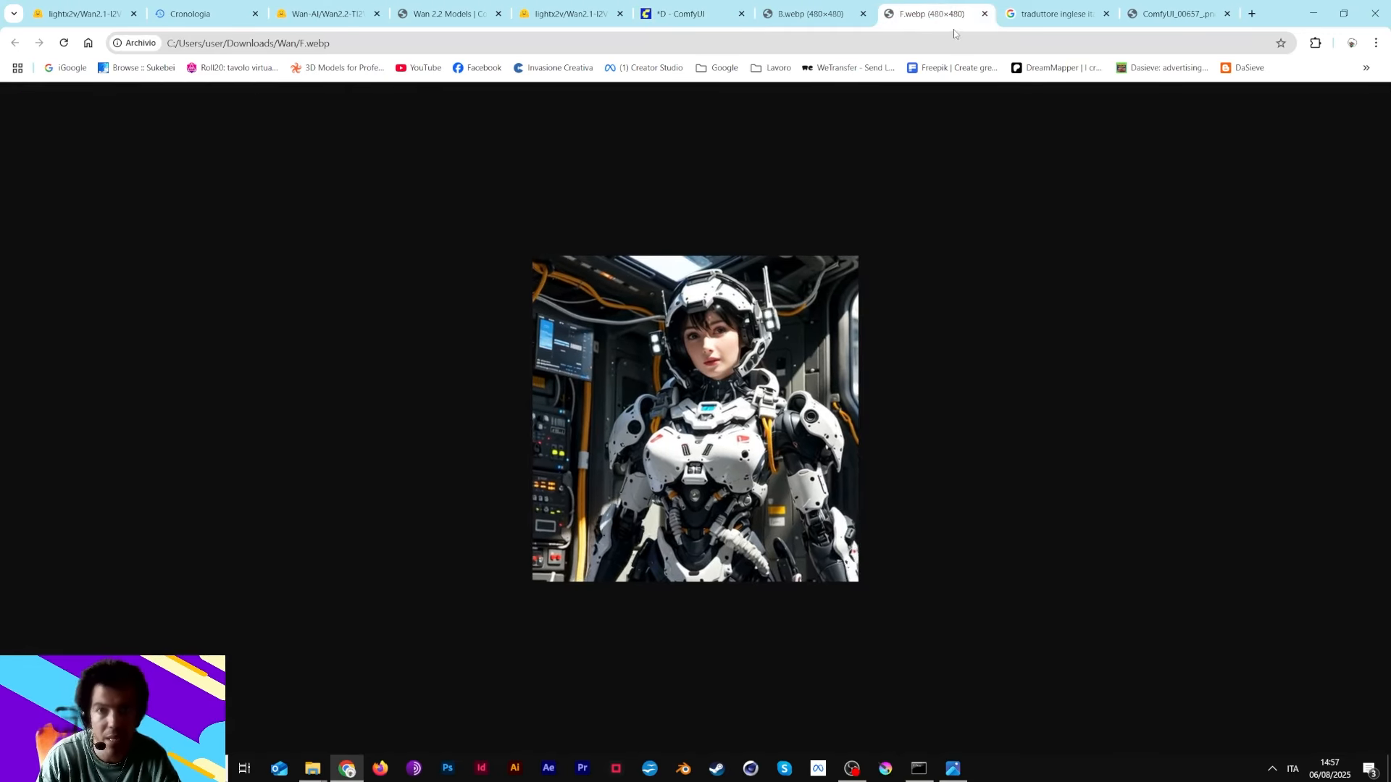
{"action": "mouse_move", "coordinate": [313, 769]}
{"action": "left_click", "coordinate": [279, 702]}
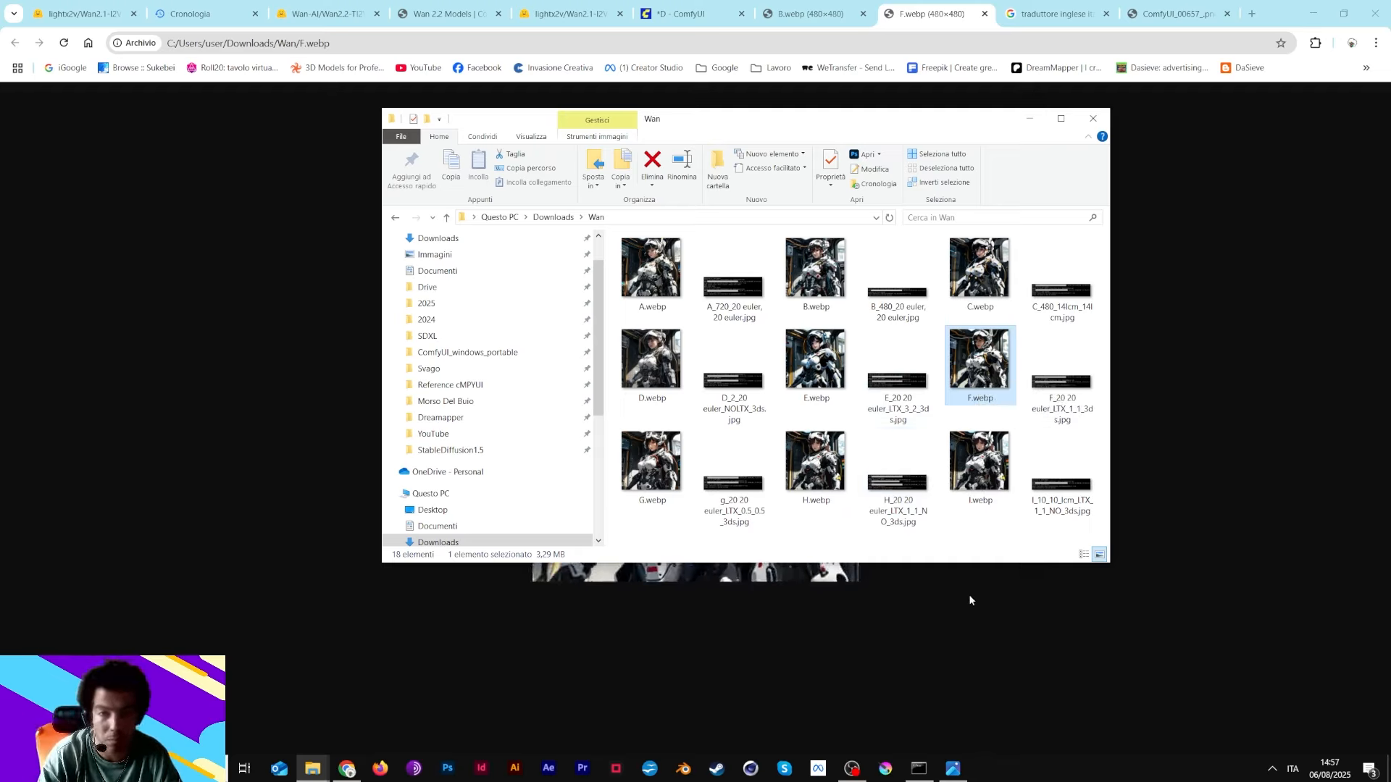
{"action": "left_click", "coordinate": [869, 584]}
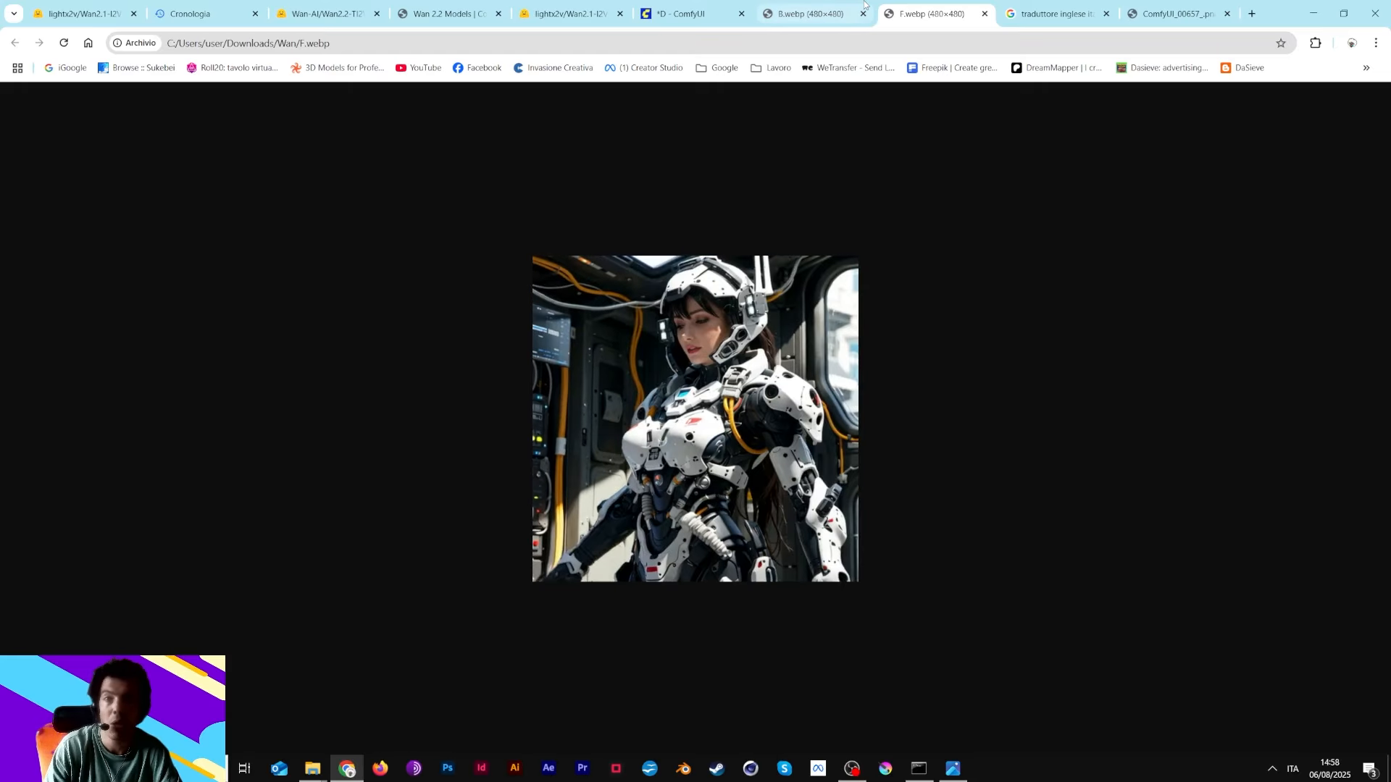
- View F.webp again and examine the ComfyUI workflow from the samplers through VAE Decode to the Video Combine node
{"action": "left_click", "coordinate": [688, 13]}
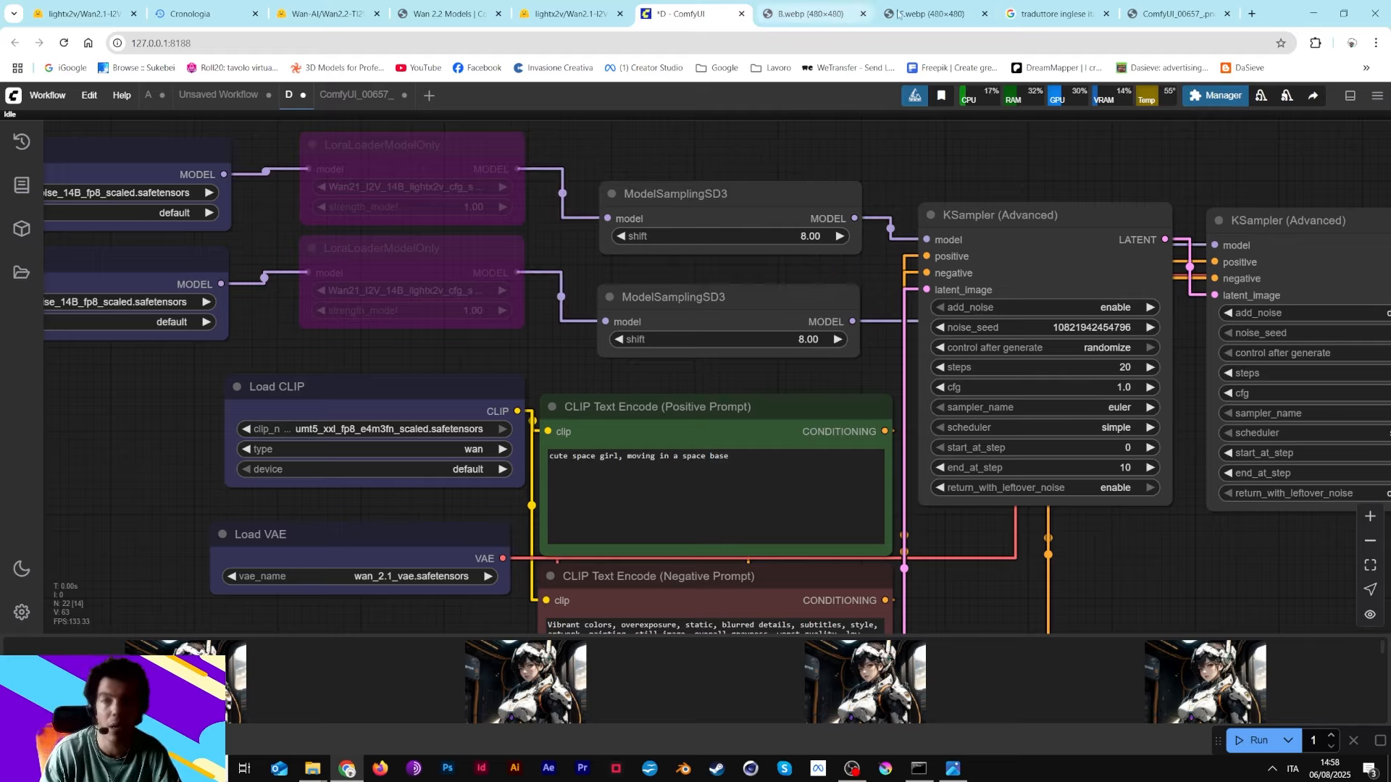
{"action": "left_click", "coordinate": [875, 23]}
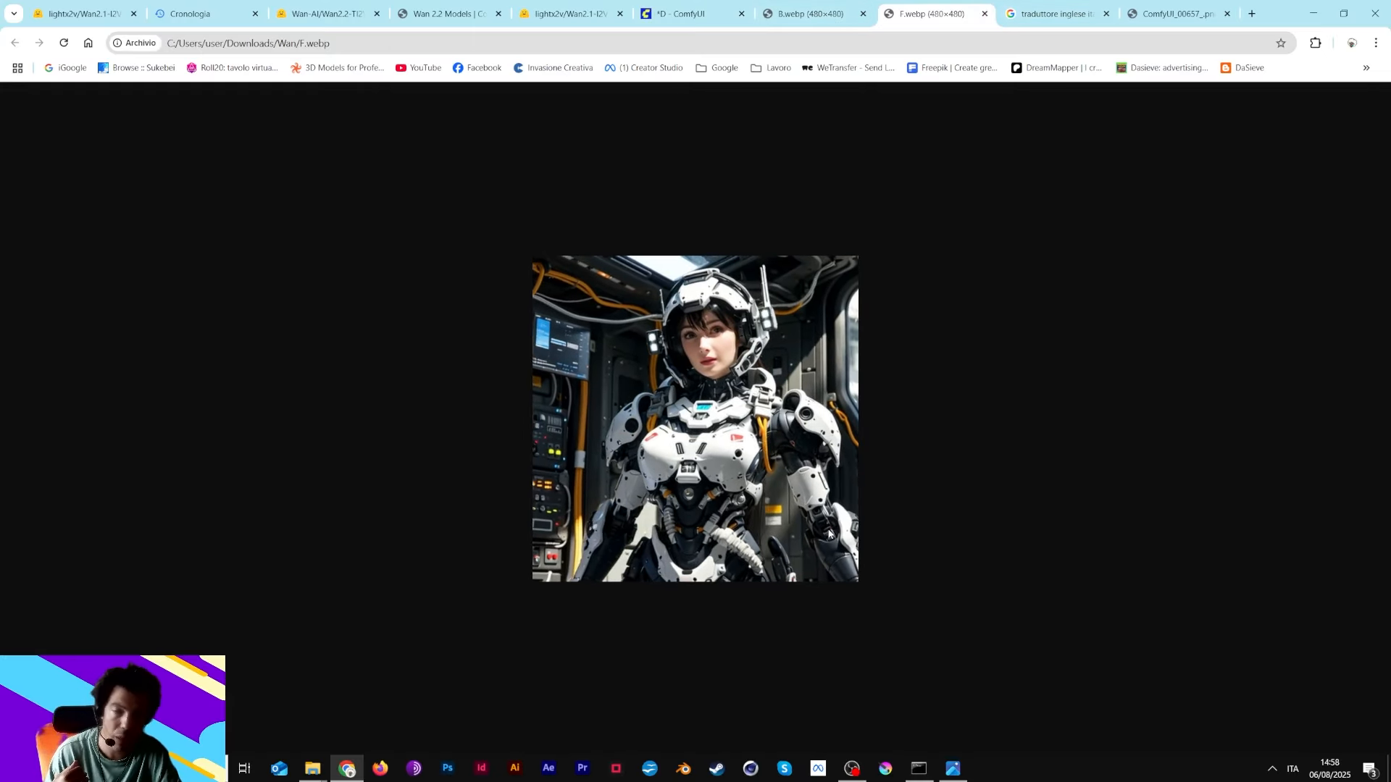
{"action": "left_click", "coordinate": [719, 9]}
{"action": "left_click_drag", "start_coordinate": [1225, 167], "coordinate": [475, 173]}
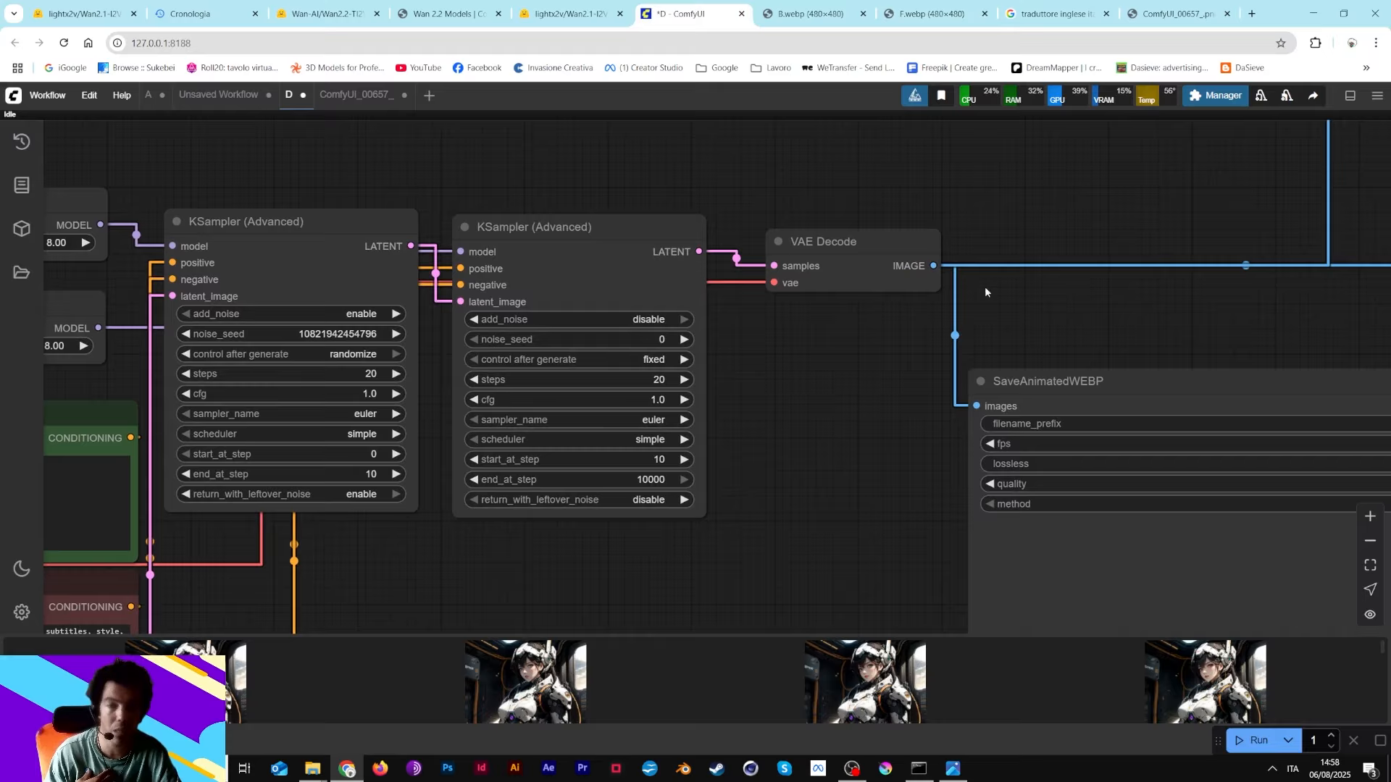
{"action": "left_click_drag", "start_coordinate": [1110, 199], "coordinate": [384, 384]}
{"action": "left_click_drag", "start_coordinate": [848, 193], "coordinate": [817, 452]}
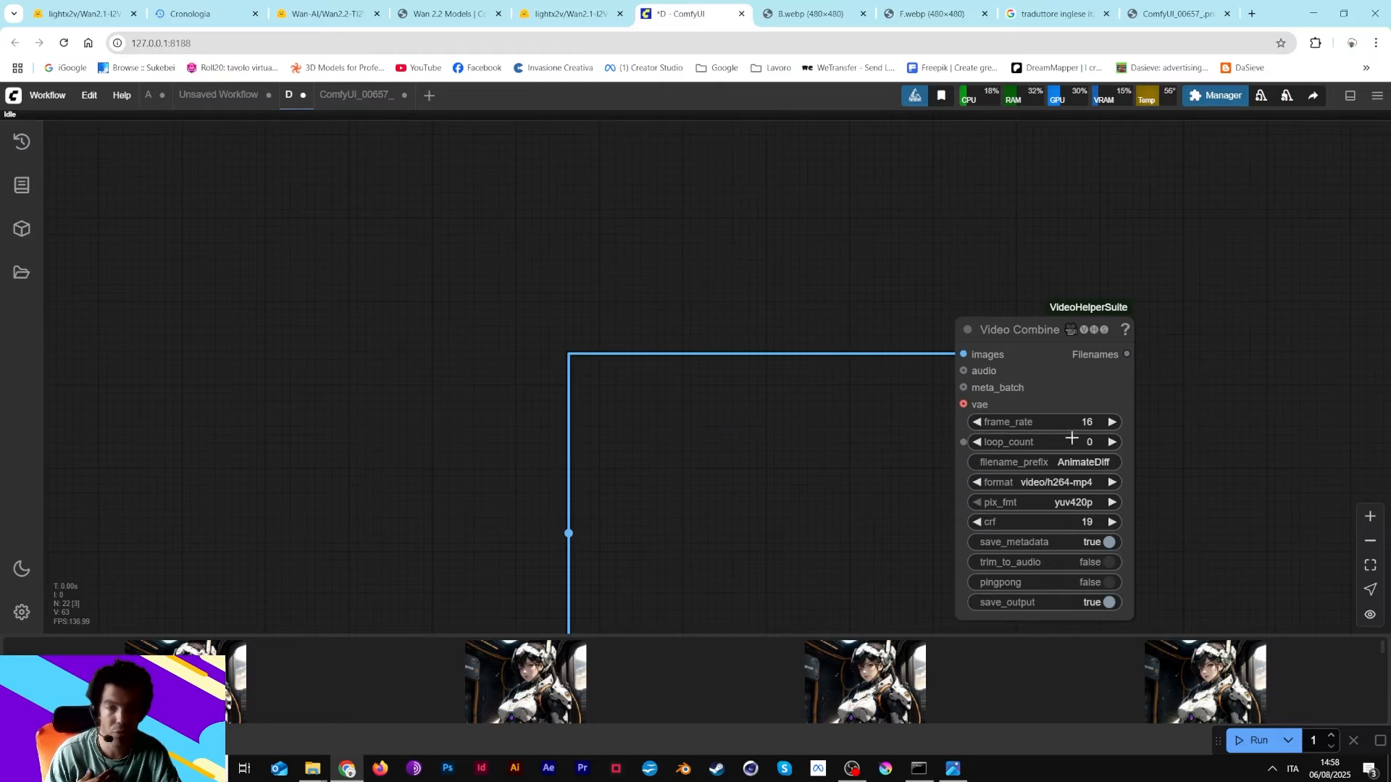
{"action": "left_click_drag", "start_coordinate": [422, 387], "coordinate": [1300, 192]}
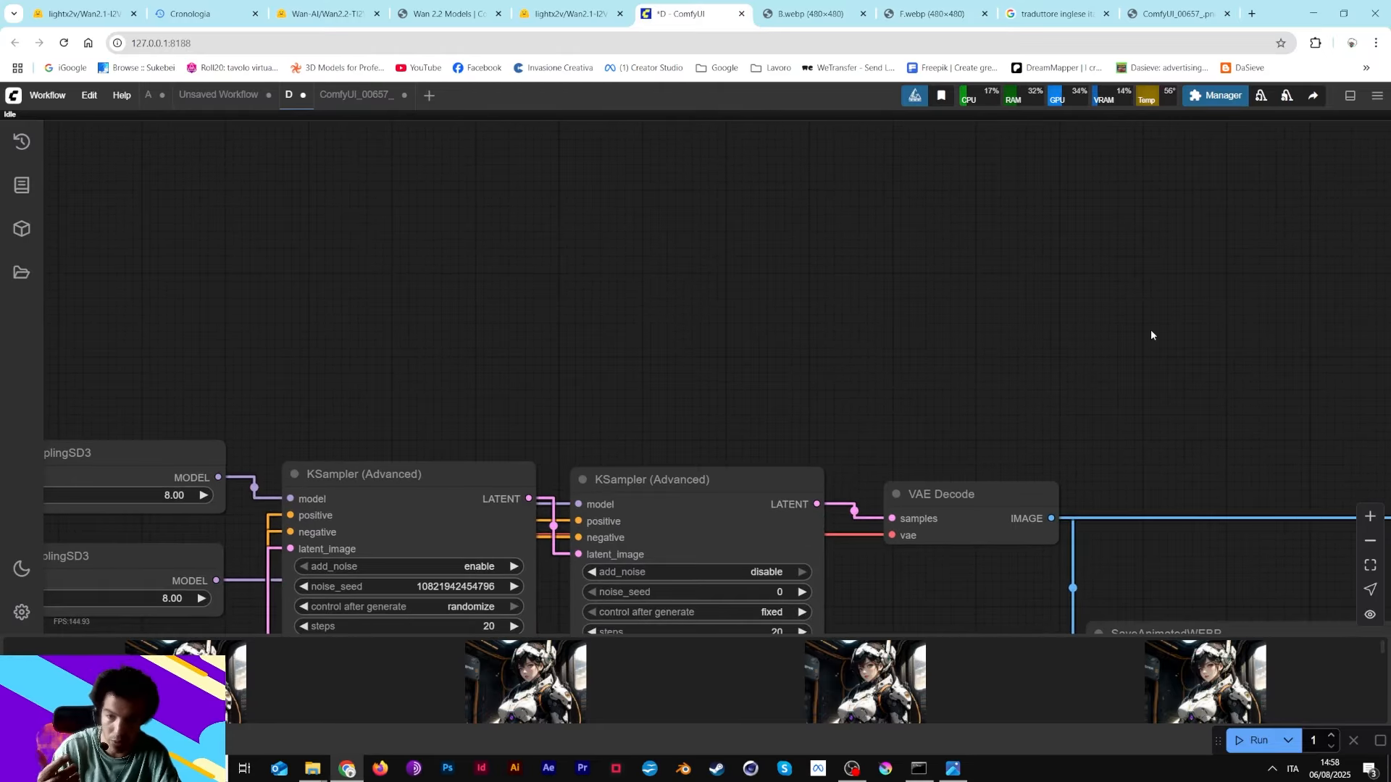
{"action": "left_click_drag", "start_coordinate": [676, 366], "coordinate": [925, 146]}
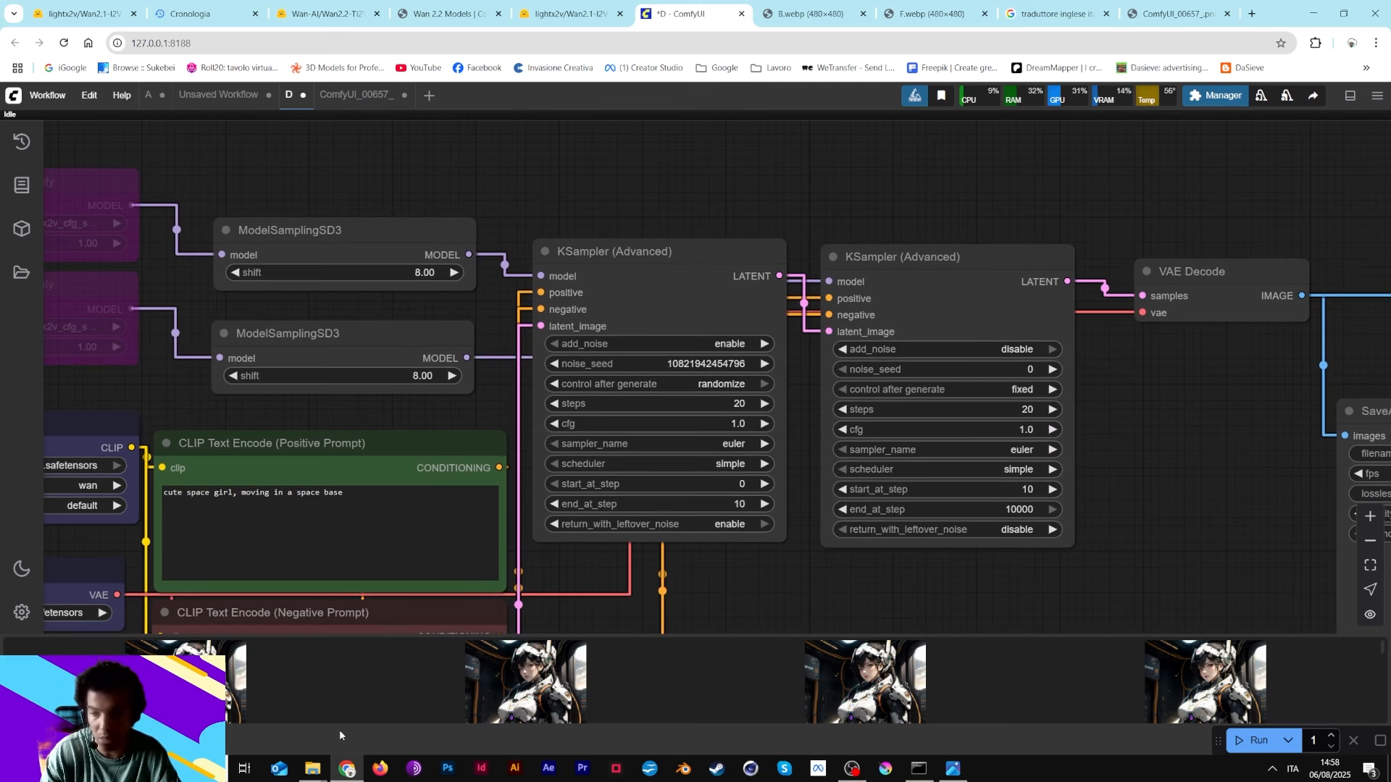
- Open I.webp from the Wan folder in the browser and enlarge I_10_10_lcm_LTX_1_1_NO_3ds.jpg to read its generation time
{"action": "left_click", "coordinate": [313, 769]}
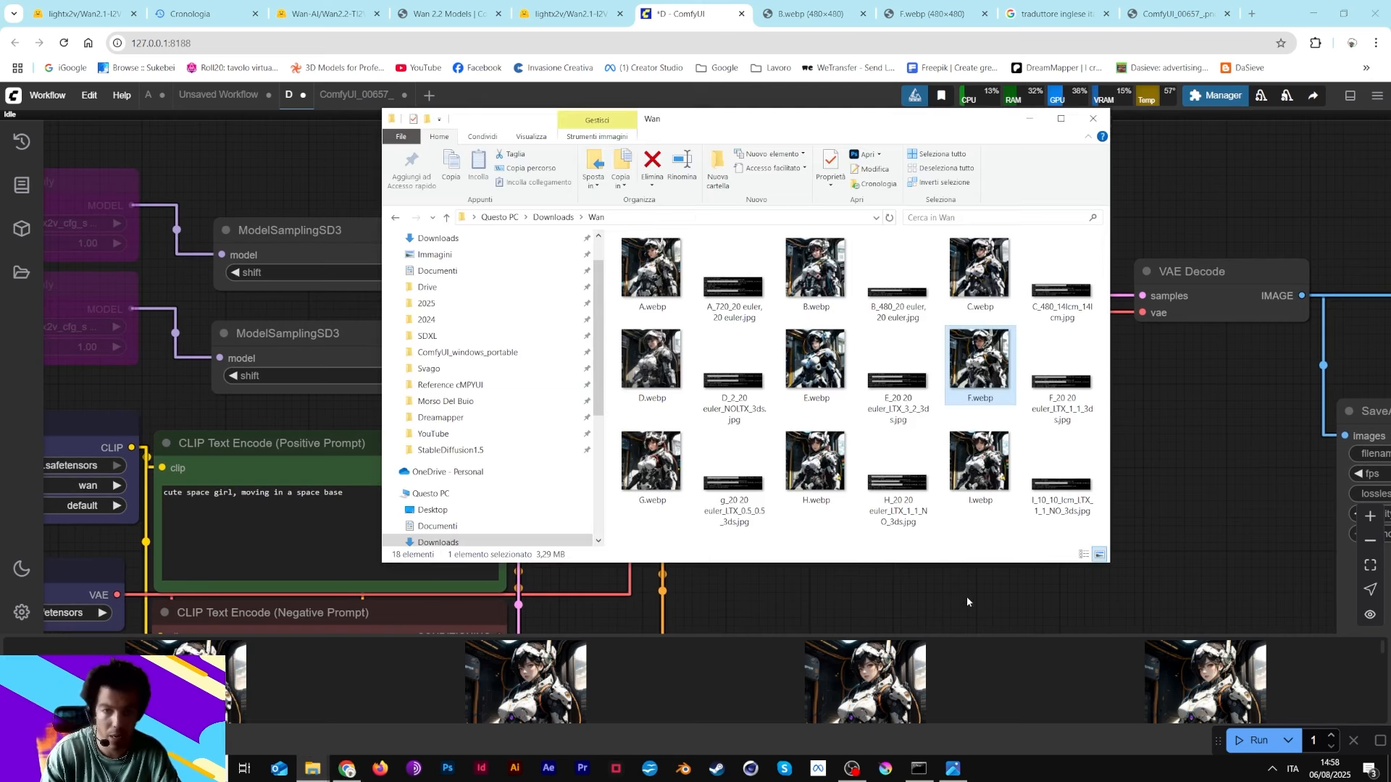
{"action": "left_click_drag", "start_coordinate": [980, 464], "coordinate": [752, 18]}
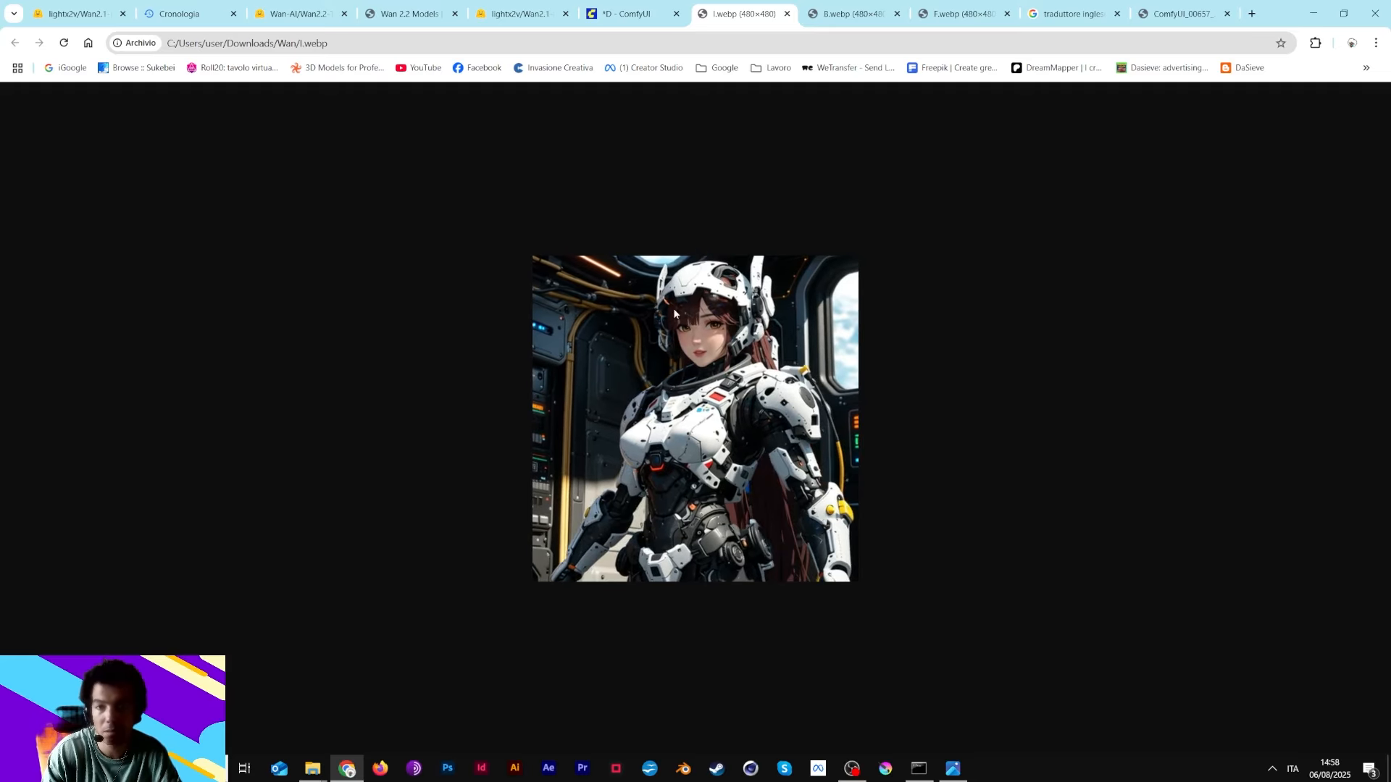
{"action": "left_click", "coordinate": [257, 748]}
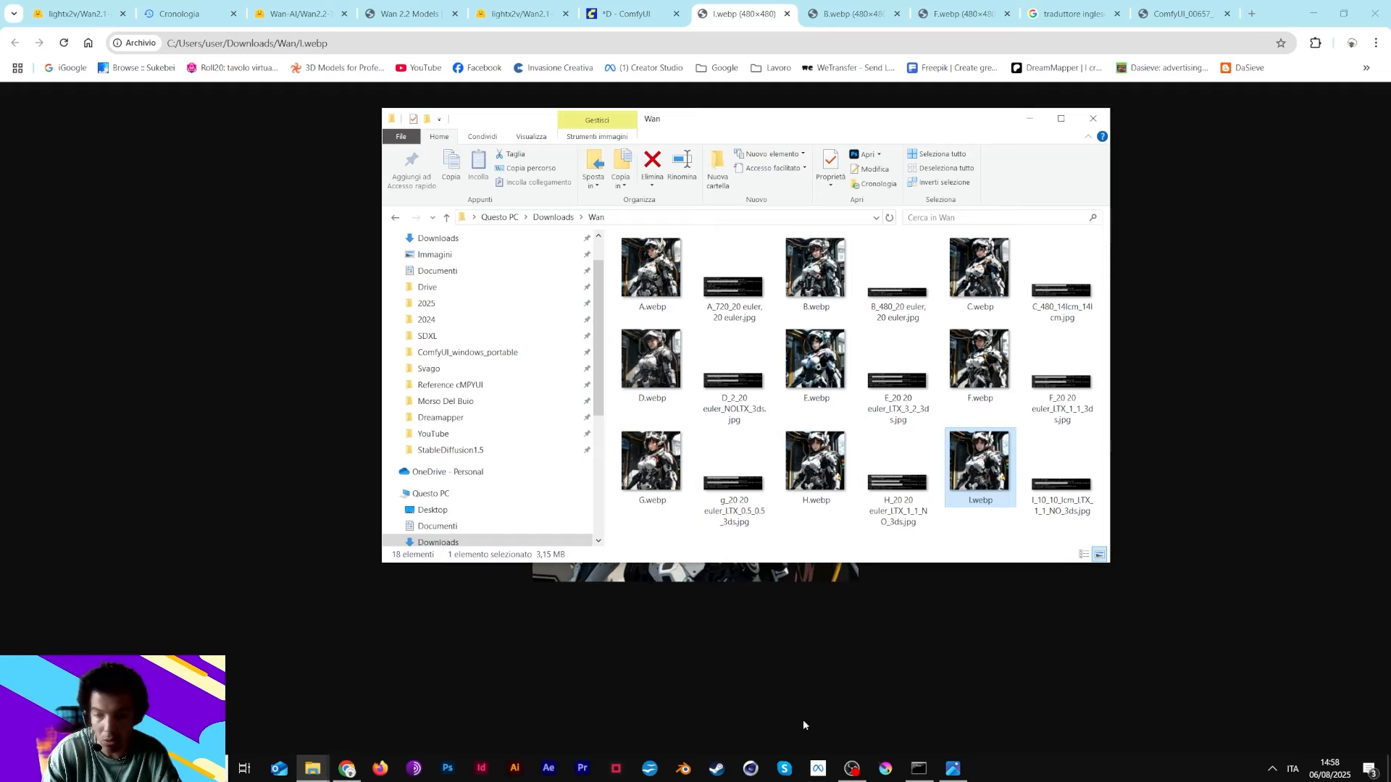
{"action": "left_click_drag", "start_coordinate": [1059, 478], "coordinate": [1054, 495]}
{"action": "double_click", "coordinate": [1054, 495]}
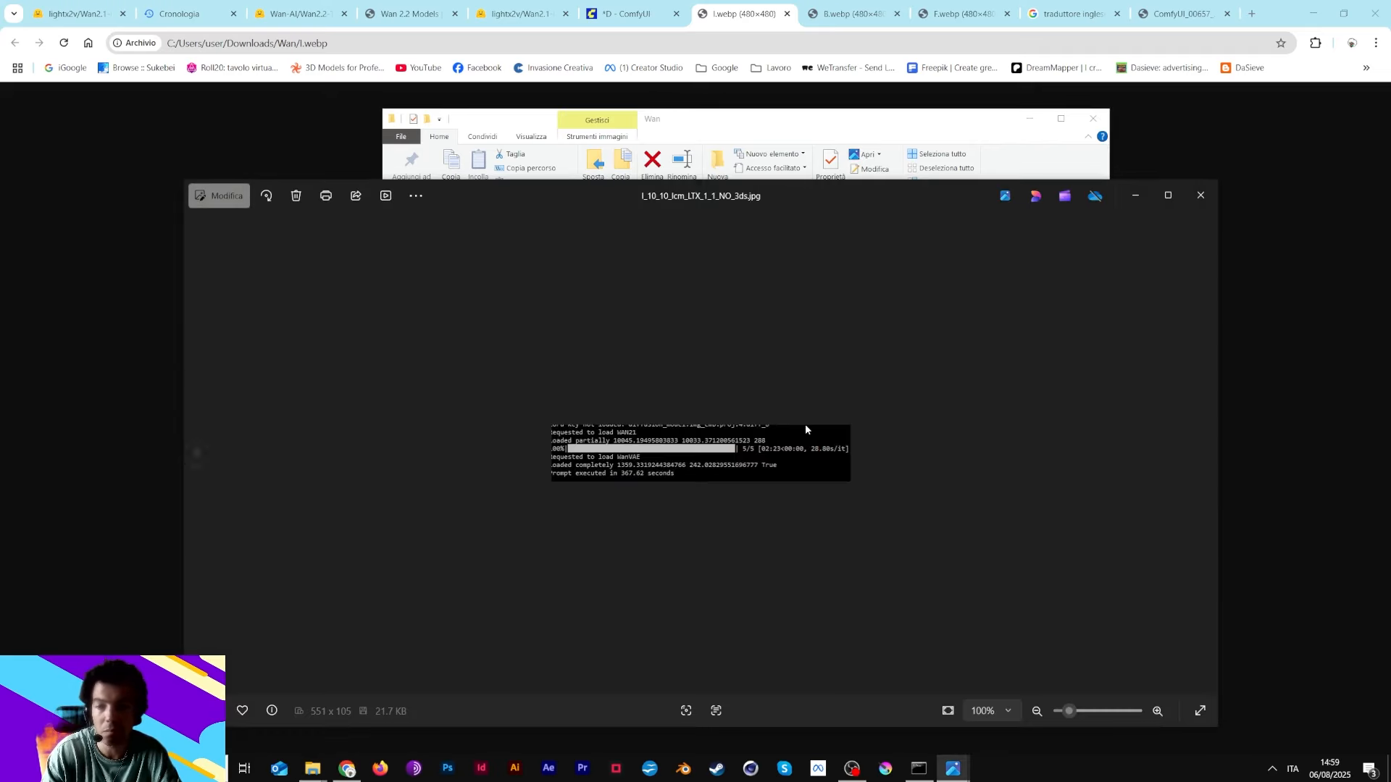
{"action": "scroll", "coordinate": [649, 501], "scroll_direction": "up", "scroll_amount": 5}
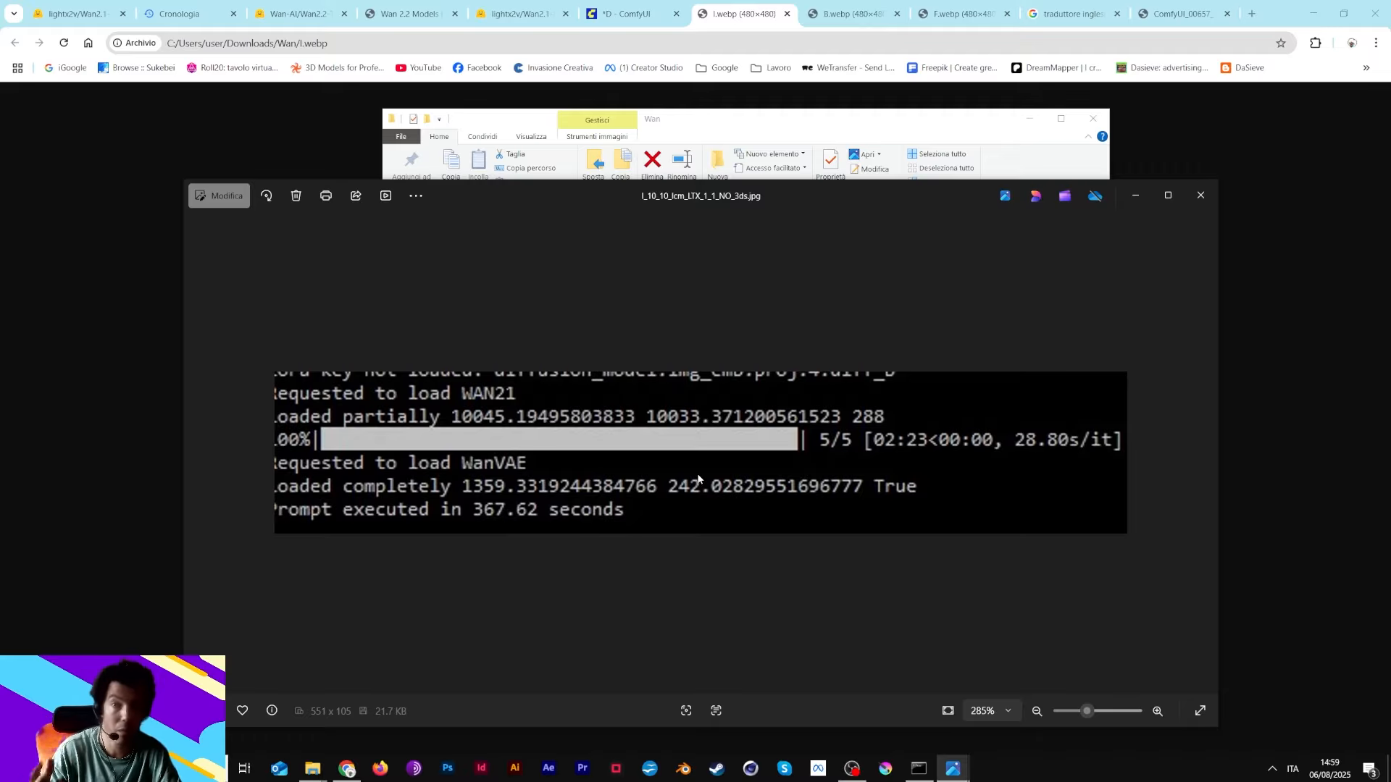
- Compare the F.webp animation with the I.webp animation in the browser
{"action": "left_click", "coordinate": [621, 8]}
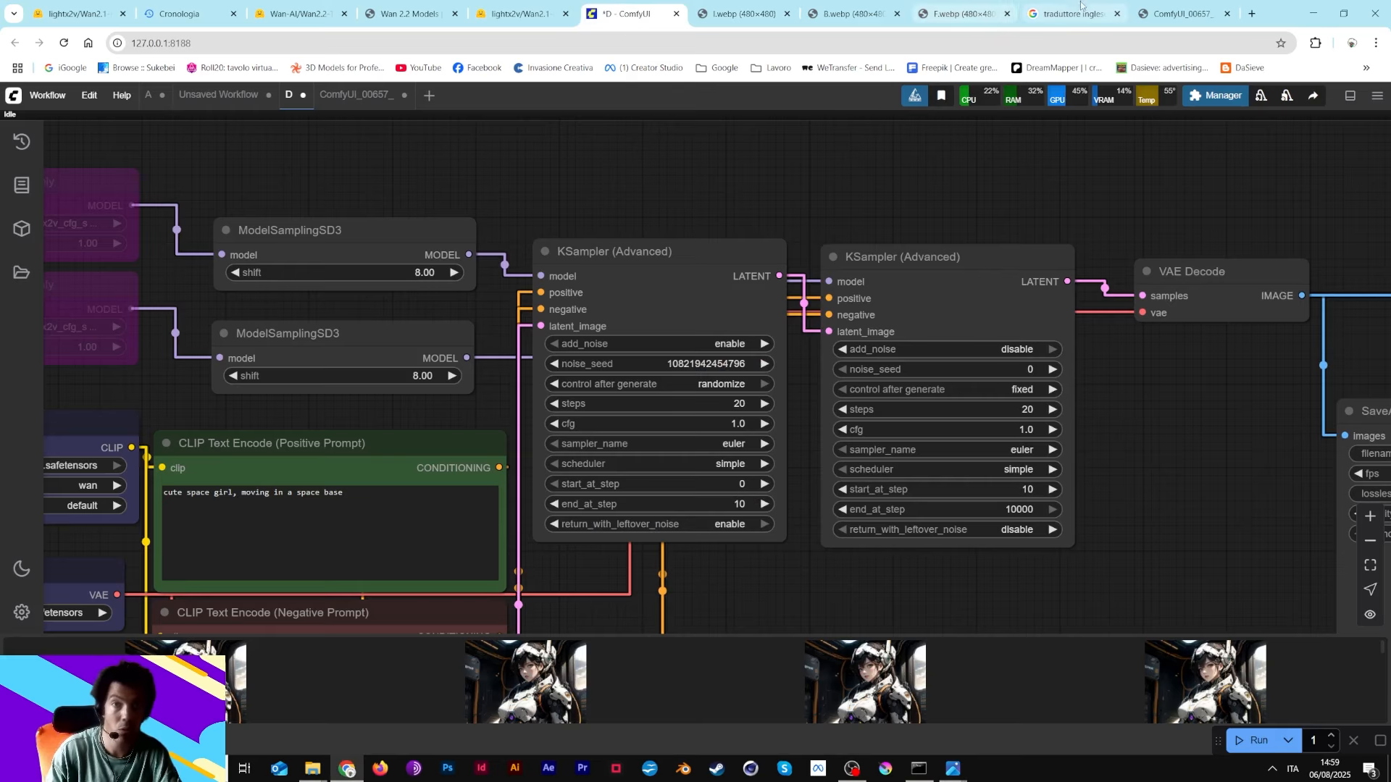
{"action": "left_click", "coordinate": [981, 7]}
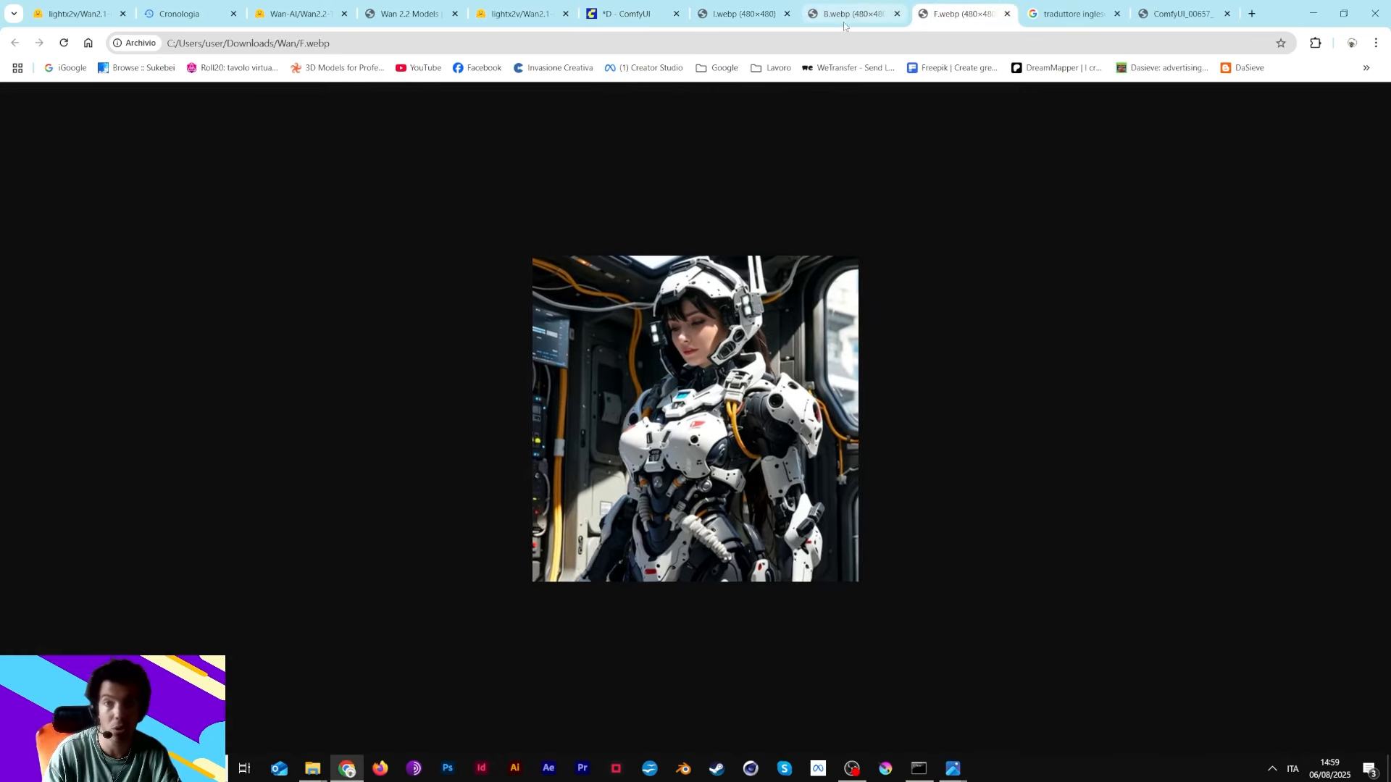
{"action": "left_click", "coordinate": [742, 13]}
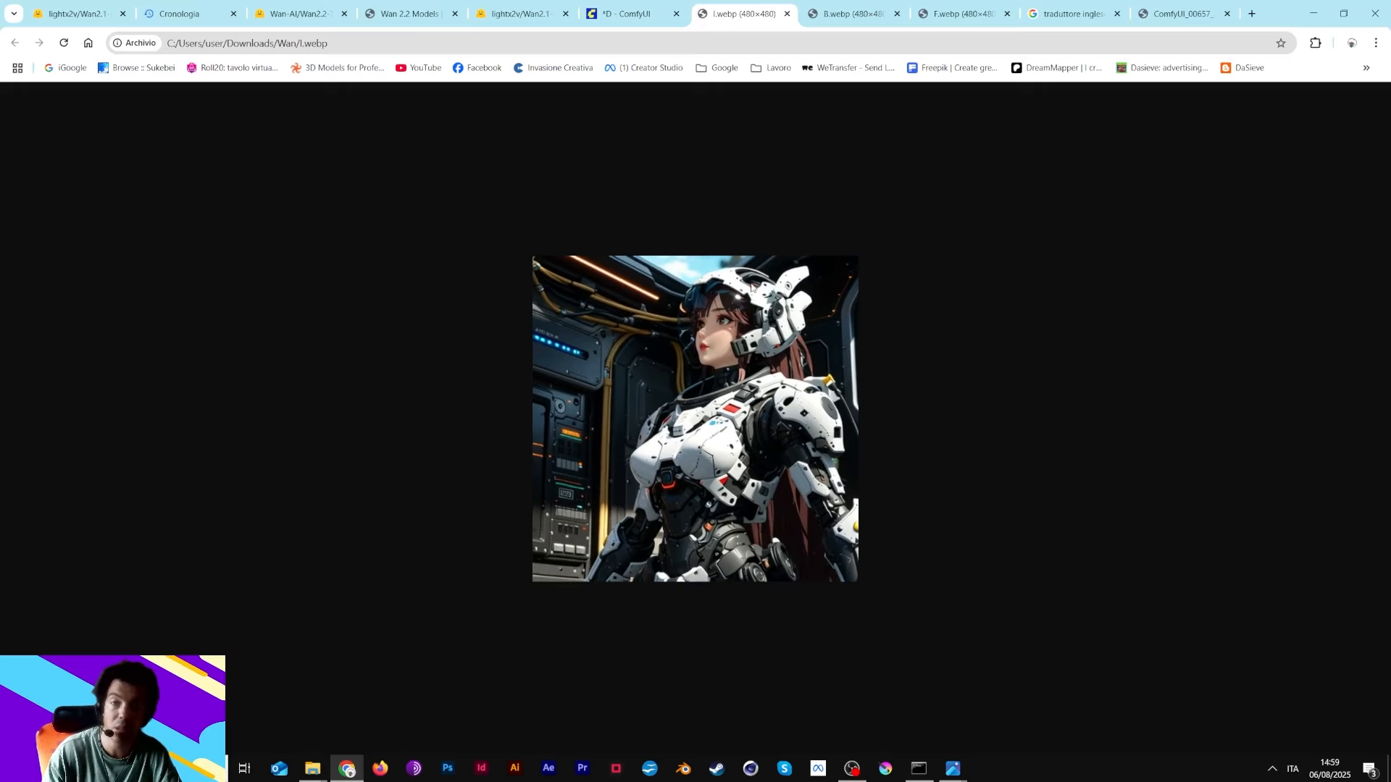
- Return to the ComfyUI workflow and bypass both ModelSamplingSD3 nodes
{"action": "left_click", "coordinate": [623, 6]}
{"action": "left_click_drag", "start_coordinate": [375, 150], "coordinate": [920, 158]}
{"action": "left_click", "coordinate": [861, 257]}
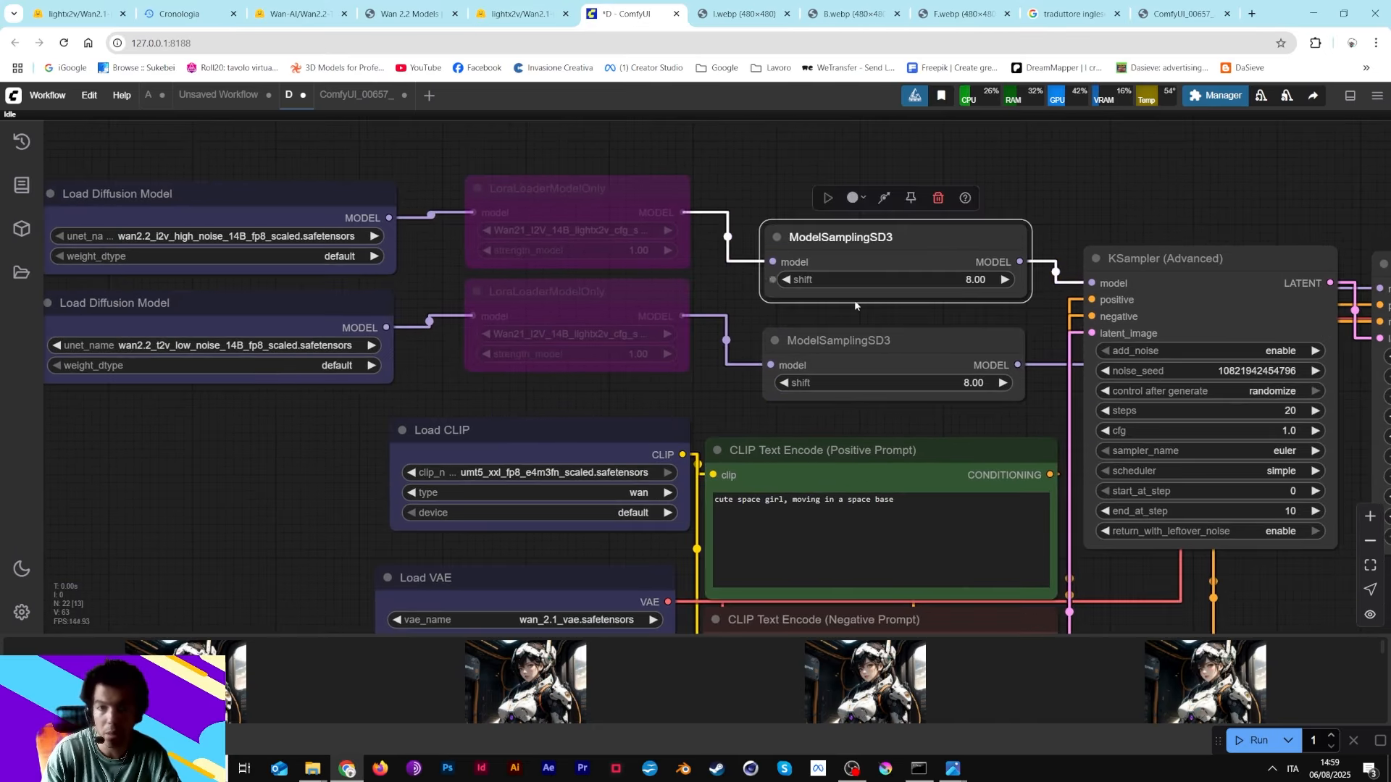
{"action": "left_click", "coordinate": [843, 354], "text": "shift"}
{"action": "right_click", "coordinate": [841, 348]}
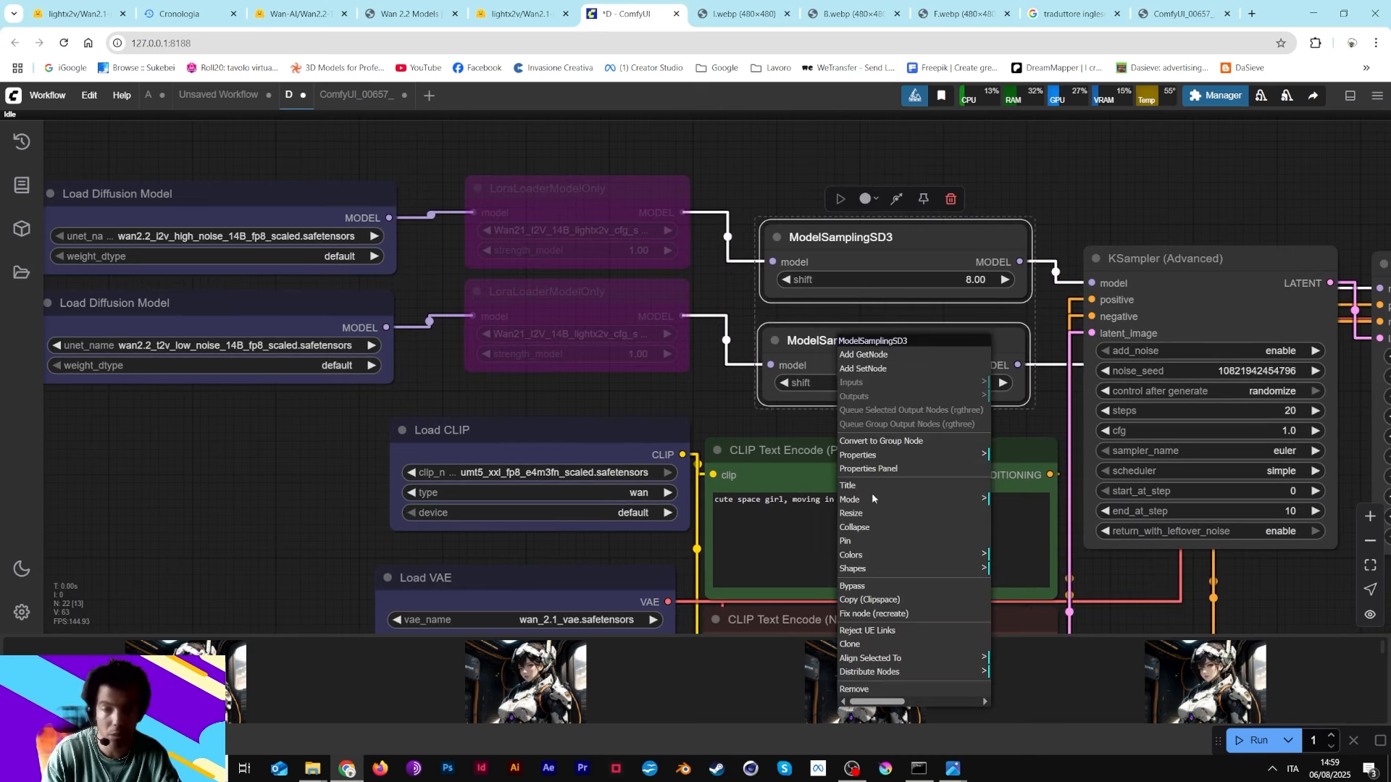
{"action": "left_click", "coordinate": [876, 588]}
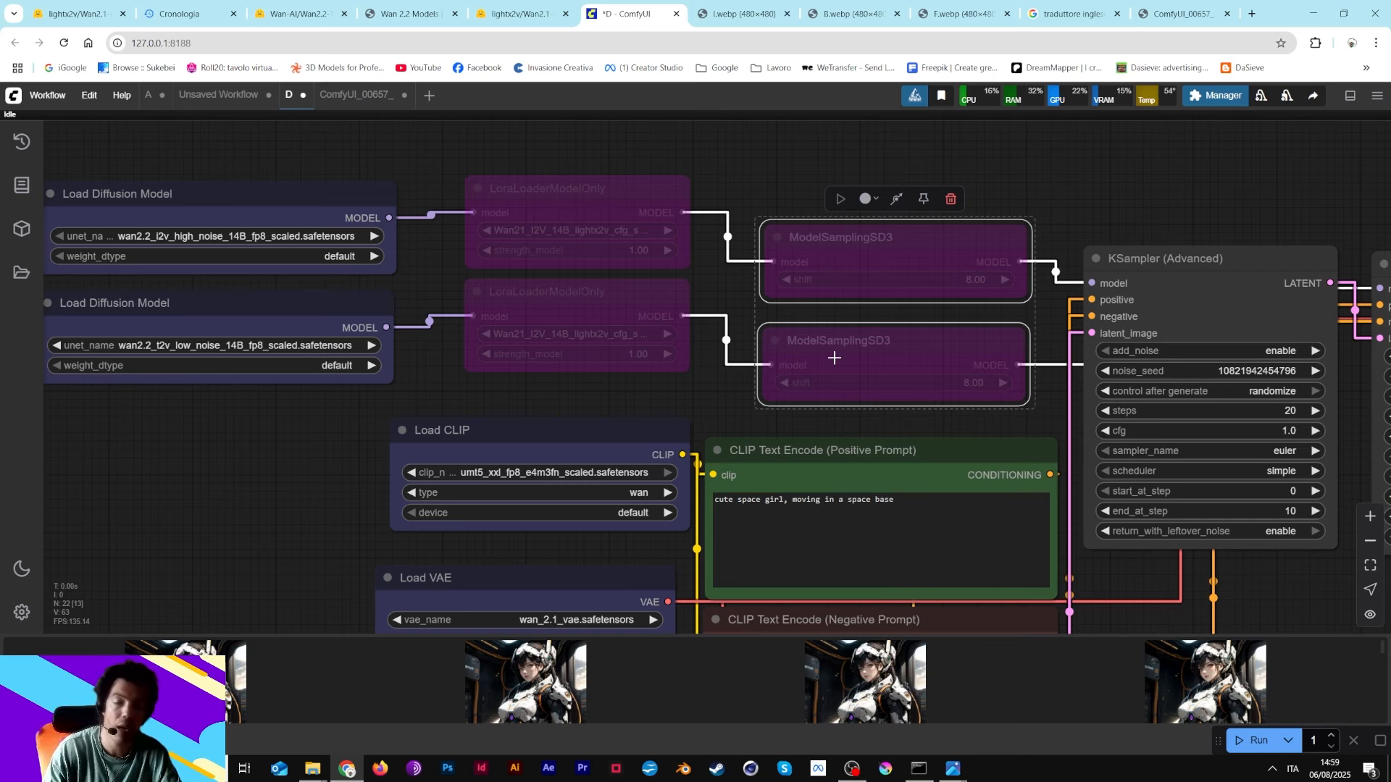
- Re-enable both bypassed LoraLoaderModelOnly nodes that load the lightx2v LoRA
{"action": "left_click_drag", "start_coordinate": [362, 515], "coordinate": [590, 193]}
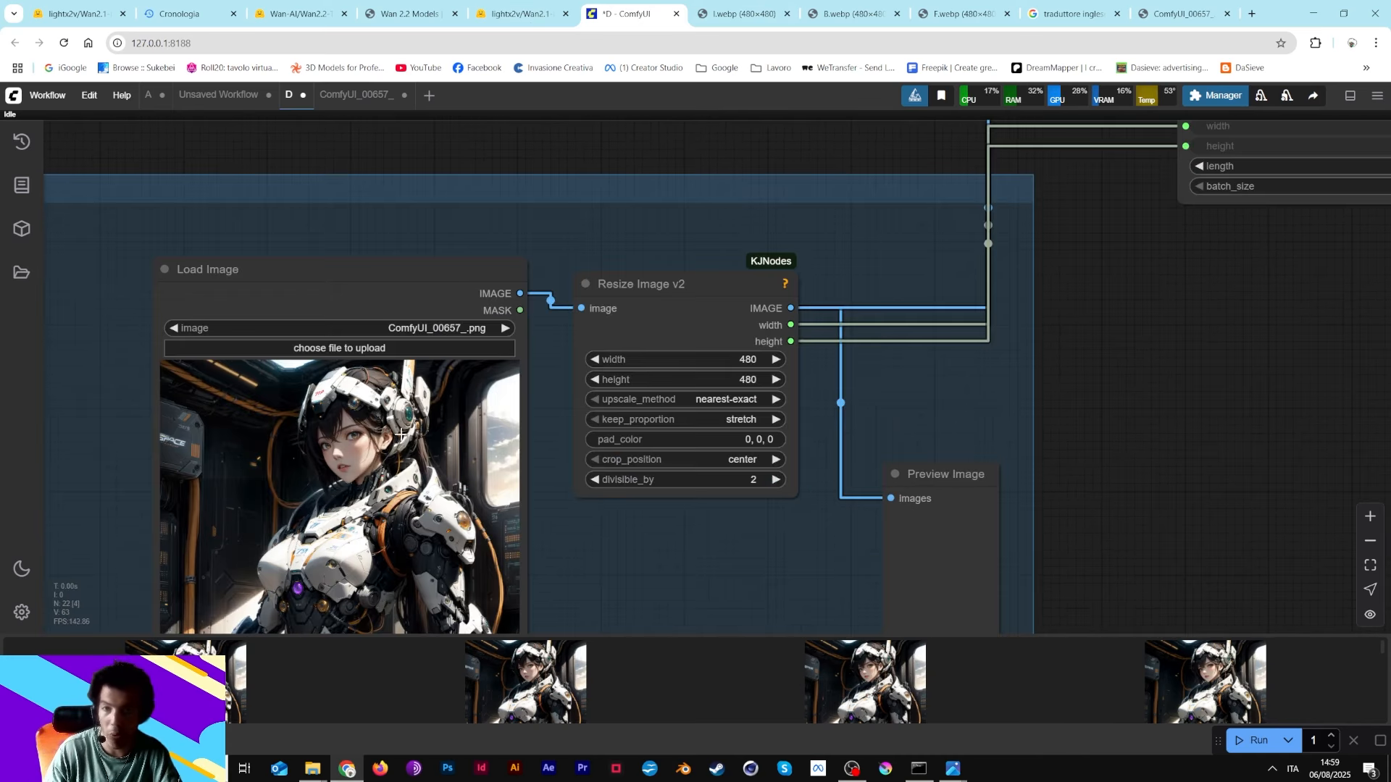
{"action": "left_click", "coordinate": [776, 194]}
{"action": "left_click_drag", "start_coordinate": [802, 152], "coordinate": [754, 602]}
{"action": "left_click_drag", "start_coordinate": [797, 391], "coordinate": [416, 585]}
{"action": "left_click_drag", "start_coordinate": [681, 280], "coordinate": [697, 547]}
{"action": "left_click", "coordinate": [611, 308]}
{"action": "left_click", "coordinate": [585, 404], "text": "shift"}
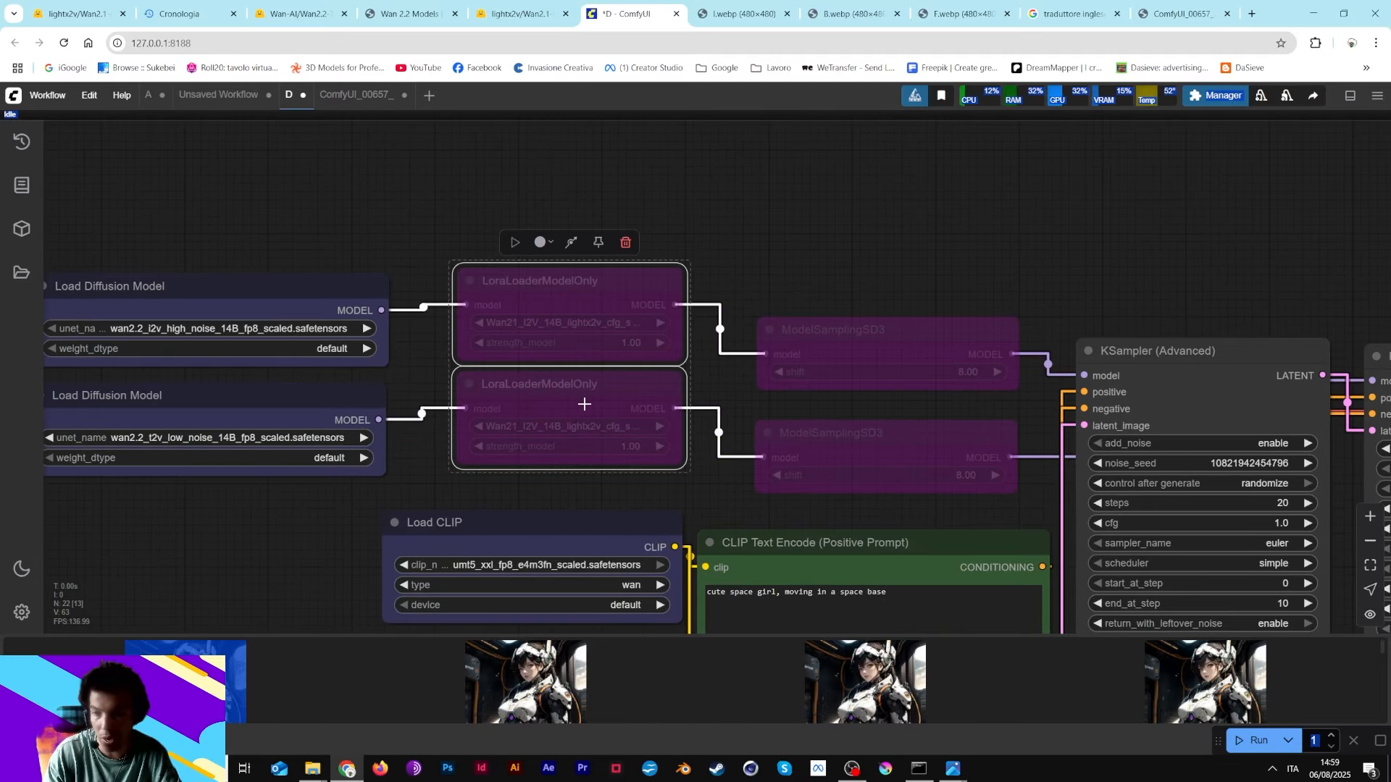
{"action": "right_click", "coordinate": [584, 403]}
{"action": "left_click", "coordinate": [623, 641]}
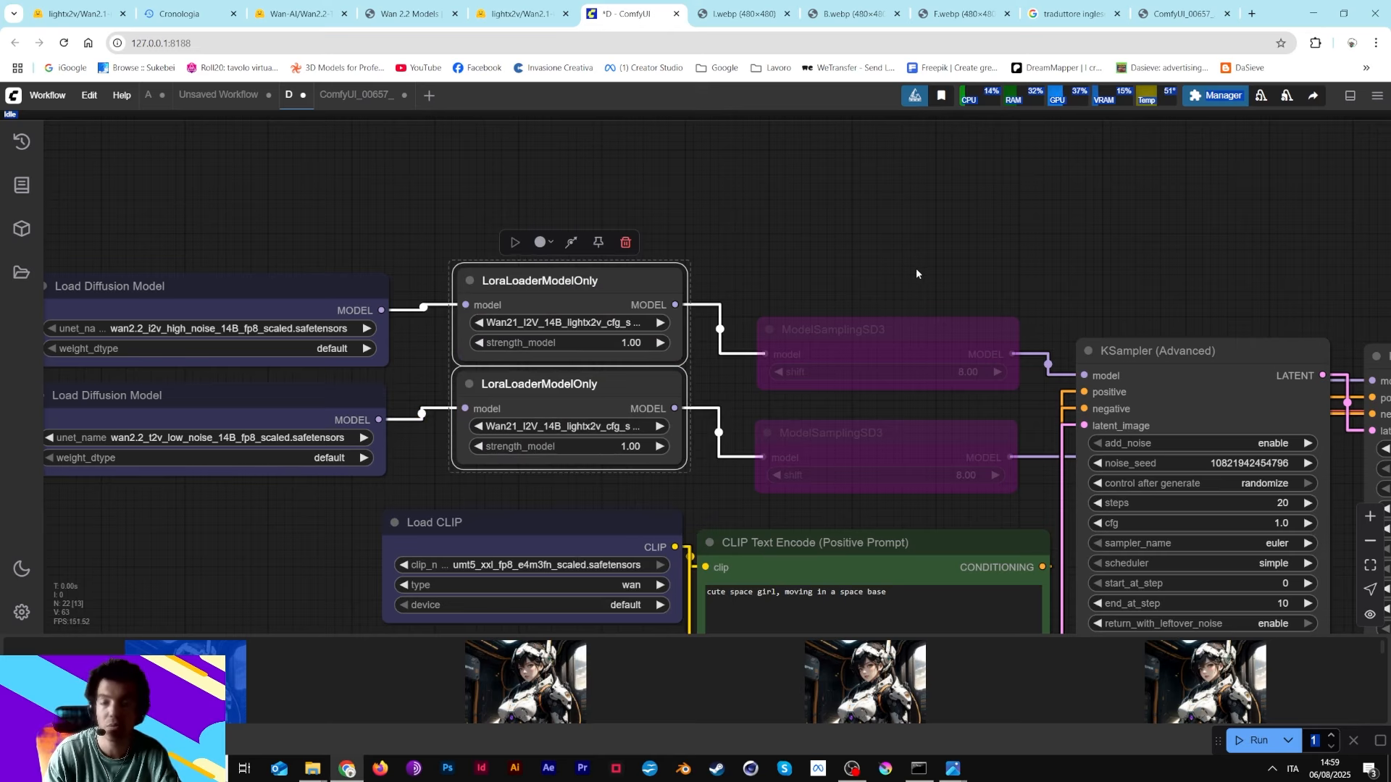
- Set steps to 10 in the first KSampler (Advanced) node
{"action": "left_click_drag", "start_coordinate": [915, 273], "coordinate": [710, 204]}
{"action": "left_click", "coordinate": [896, 255]}
{"action": "left_click_drag", "start_coordinate": [1006, 177], "coordinate": [665, 61]}
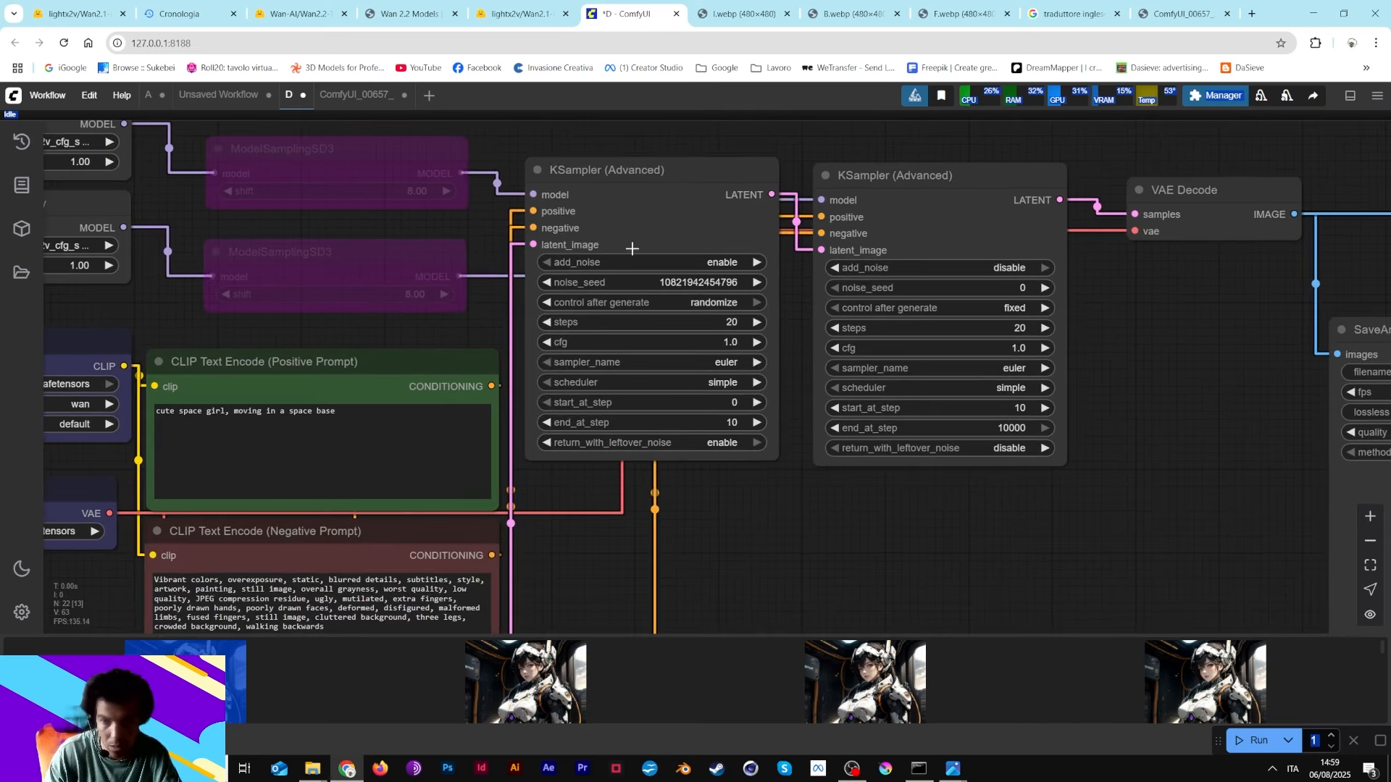
{"action": "scroll", "coordinate": [689, 316], "scroll_direction": "up", "scroll_amount": 2}
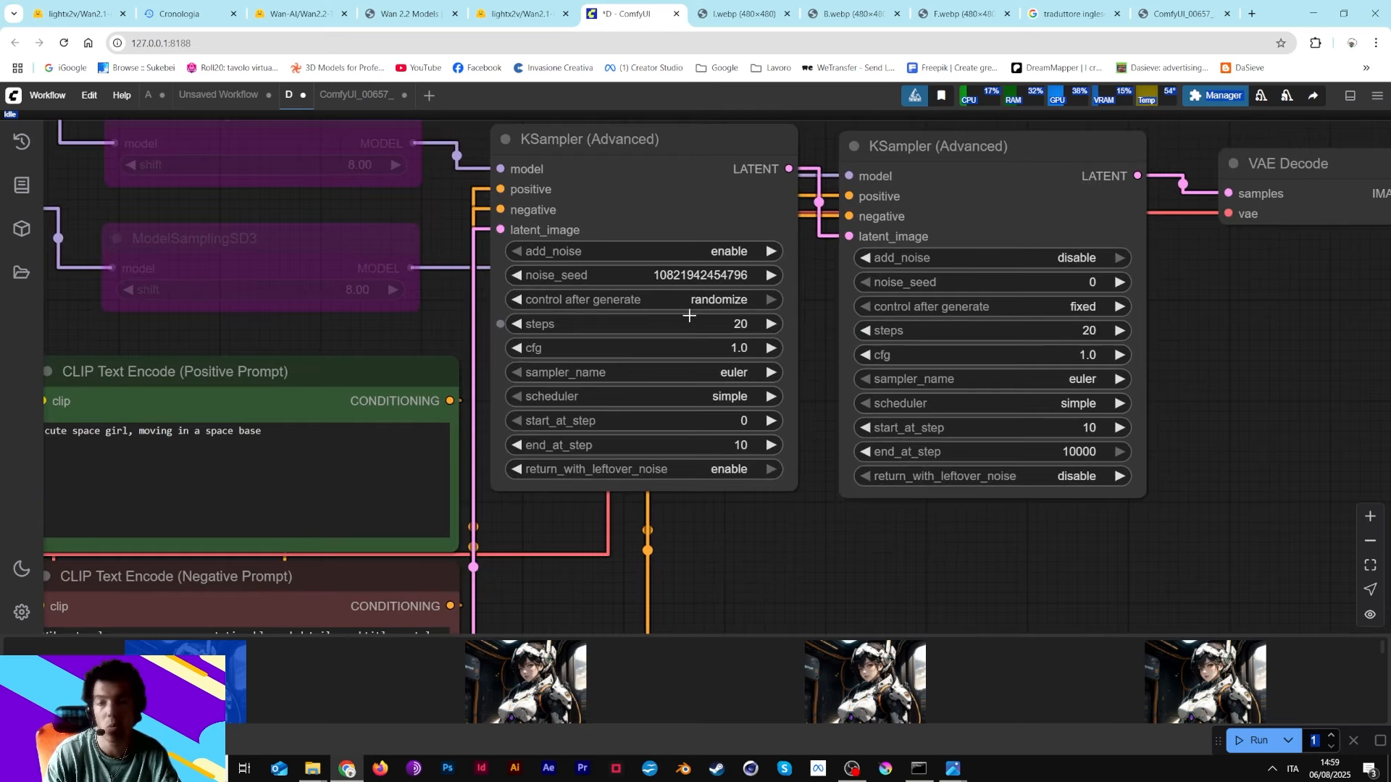
{"action": "left_click", "coordinate": [733, 326]}
{"action": "type", "text": "10"}
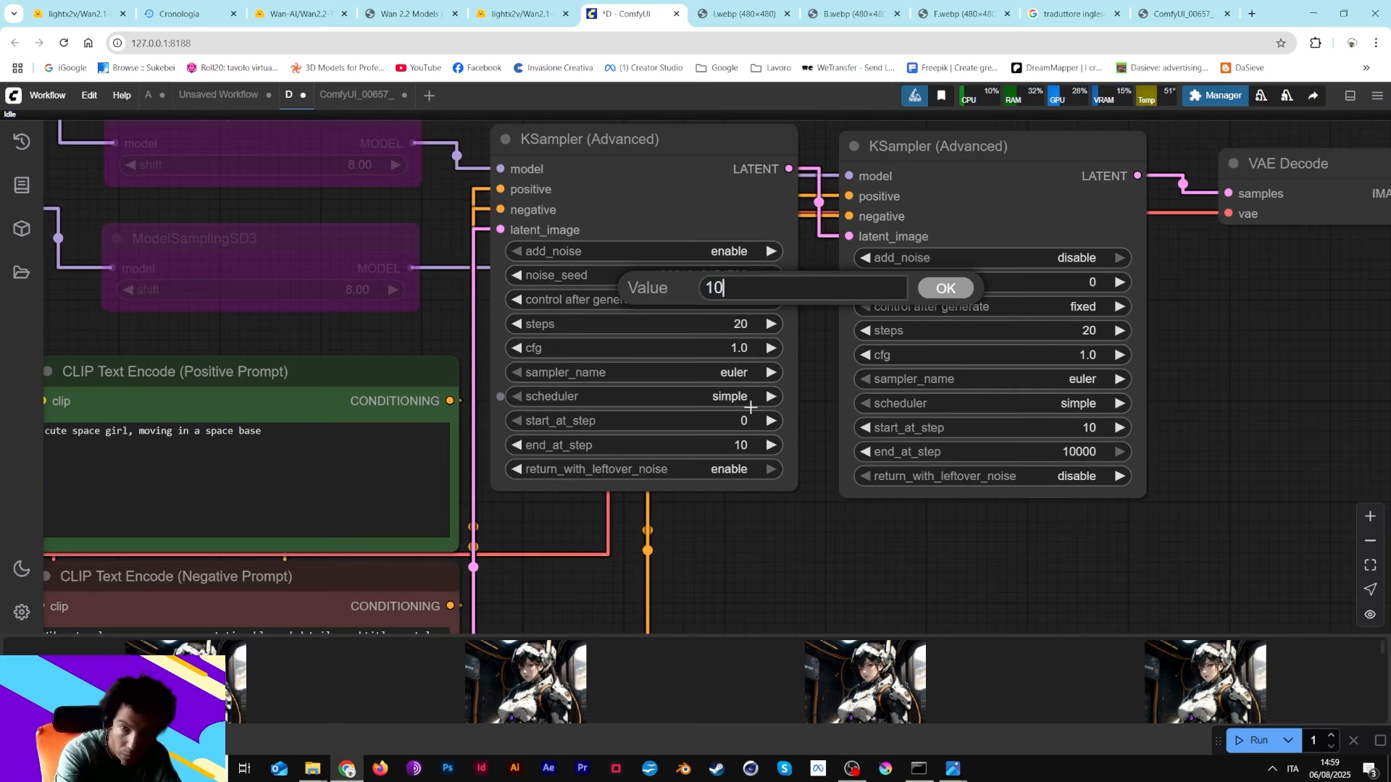
{"action": "key", "text": "Return"}
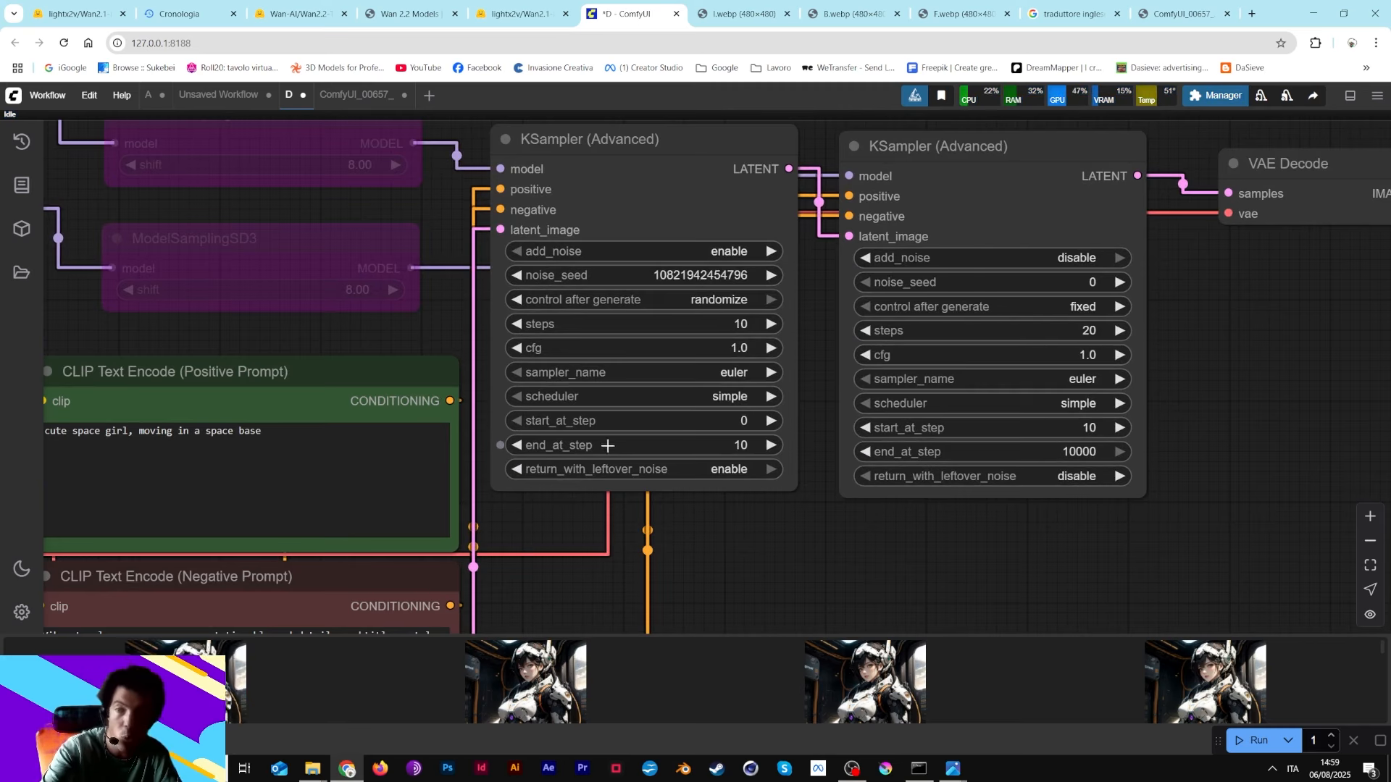
- Set the first KSampler (Advanced) node's end_at_step to 5 and its sampler_name to lcm
{"action": "scroll", "coordinate": [582, 441], "scroll_direction": "up", "scroll_amount": 4}
{"action": "left_click", "coordinate": [794, 451]}
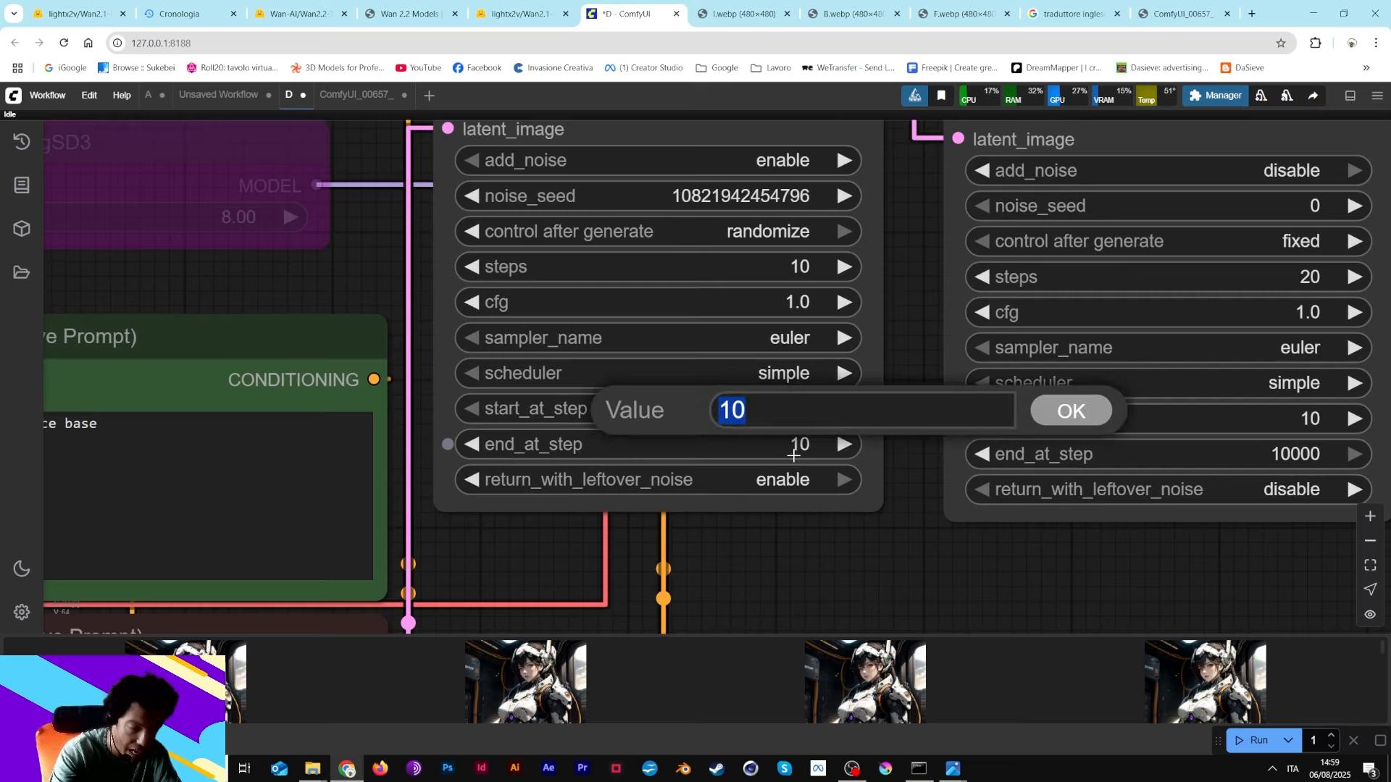
{"action": "type", "text": "5"}
{"action": "left_click", "coordinate": [1070, 412]}
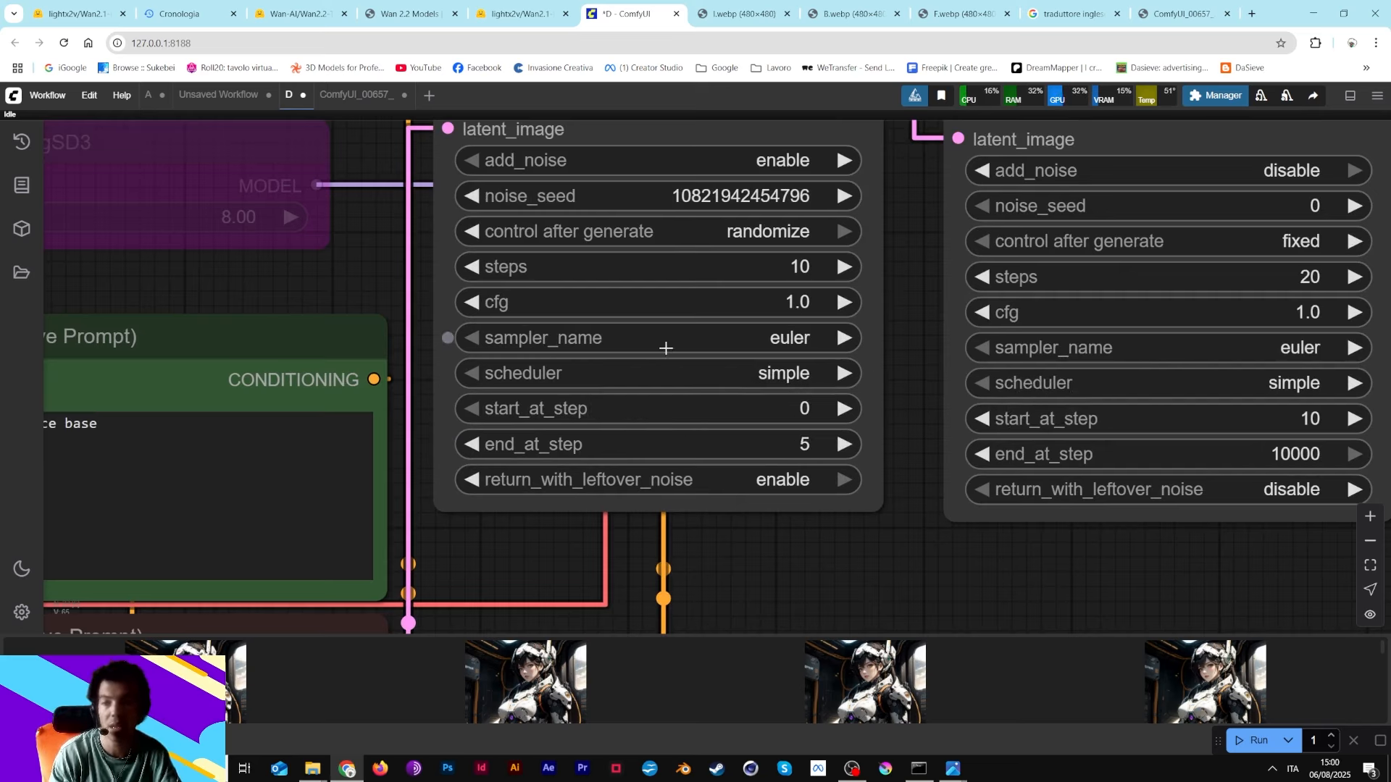
{"action": "left_click", "coordinate": [781, 352]}
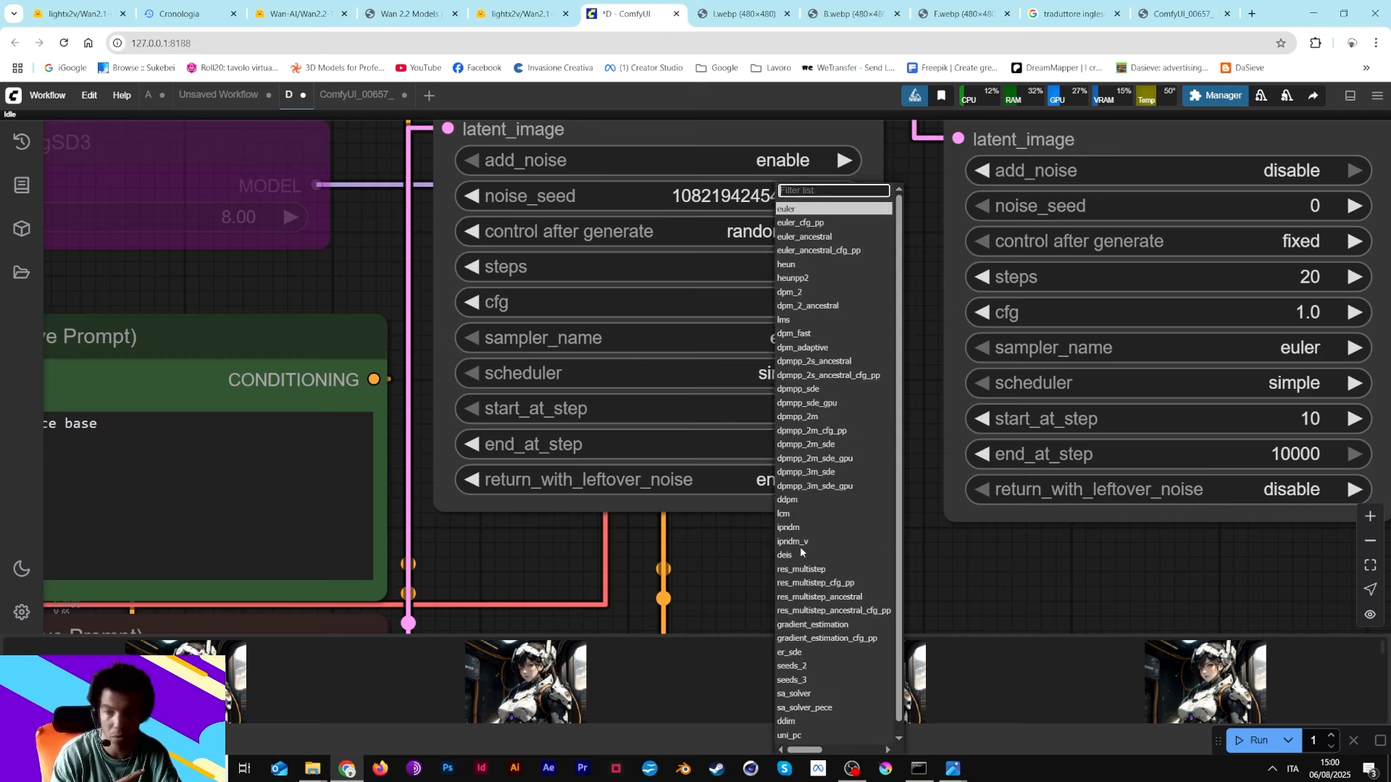
{"action": "left_click", "coordinate": [794, 515]}
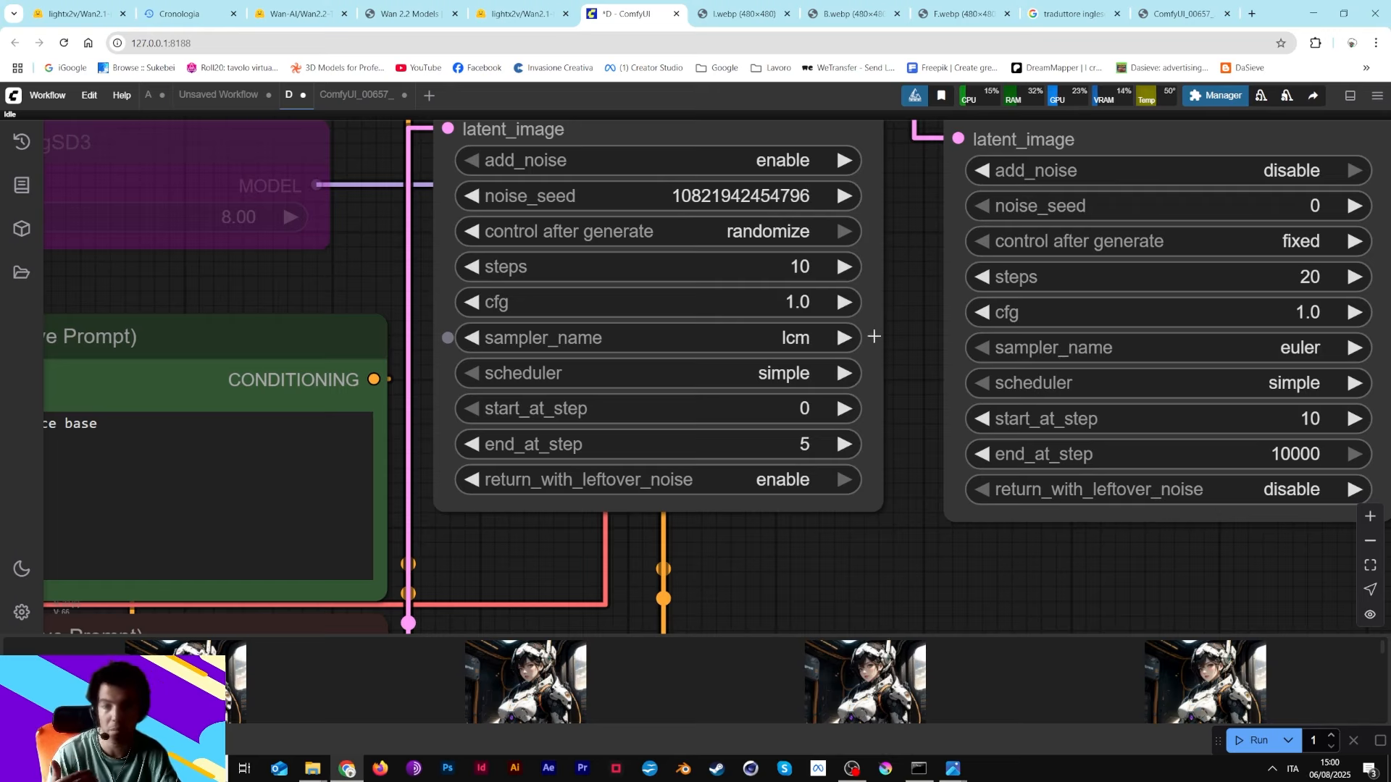
- Set steps to 10 in the second KSampler (Advanced) node
{"action": "left_click_drag", "start_coordinate": [874, 336], "coordinate": [752, 382]}
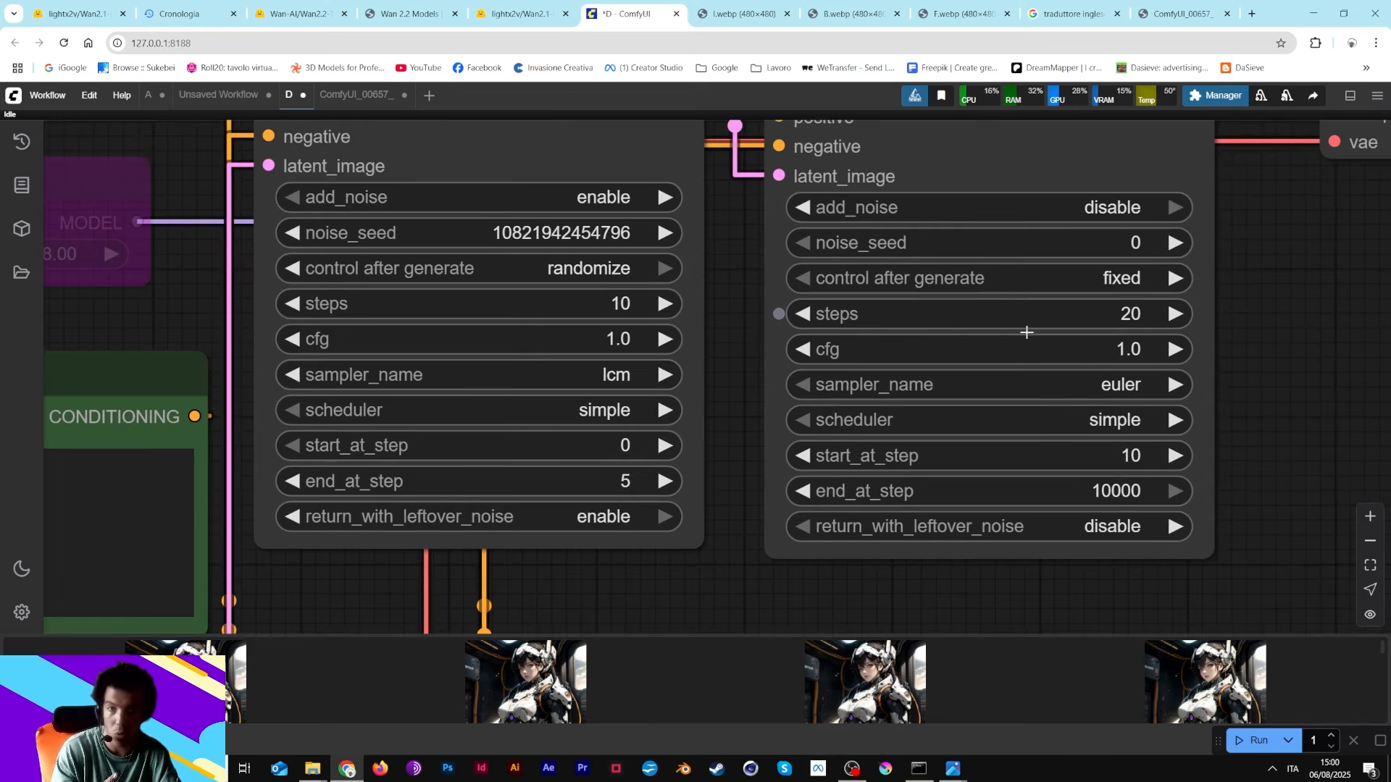
{"action": "left_click", "coordinate": [1126, 317]}
{"action": "type", "text": "10"}
{"action": "key", "text": "Return"}
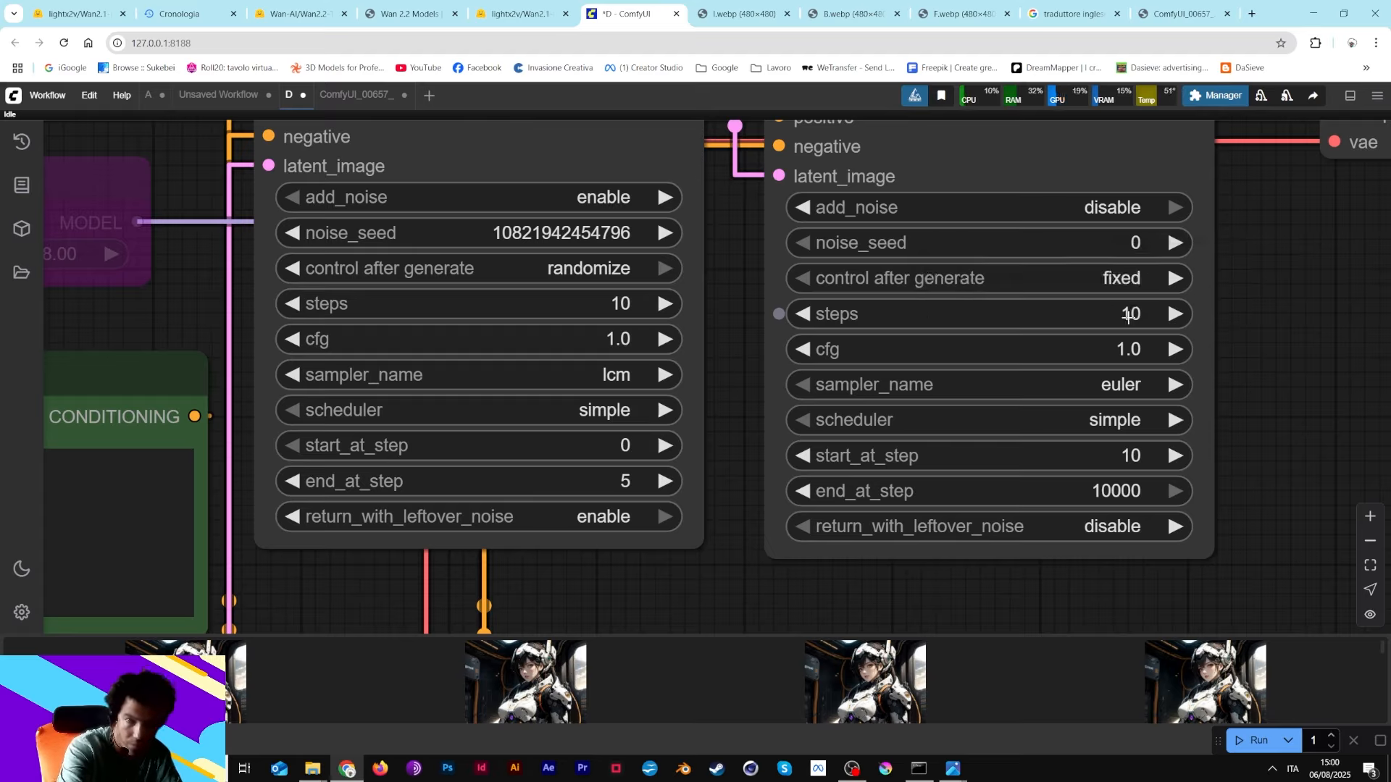
{"action": "left_click", "coordinate": [1123, 351]}
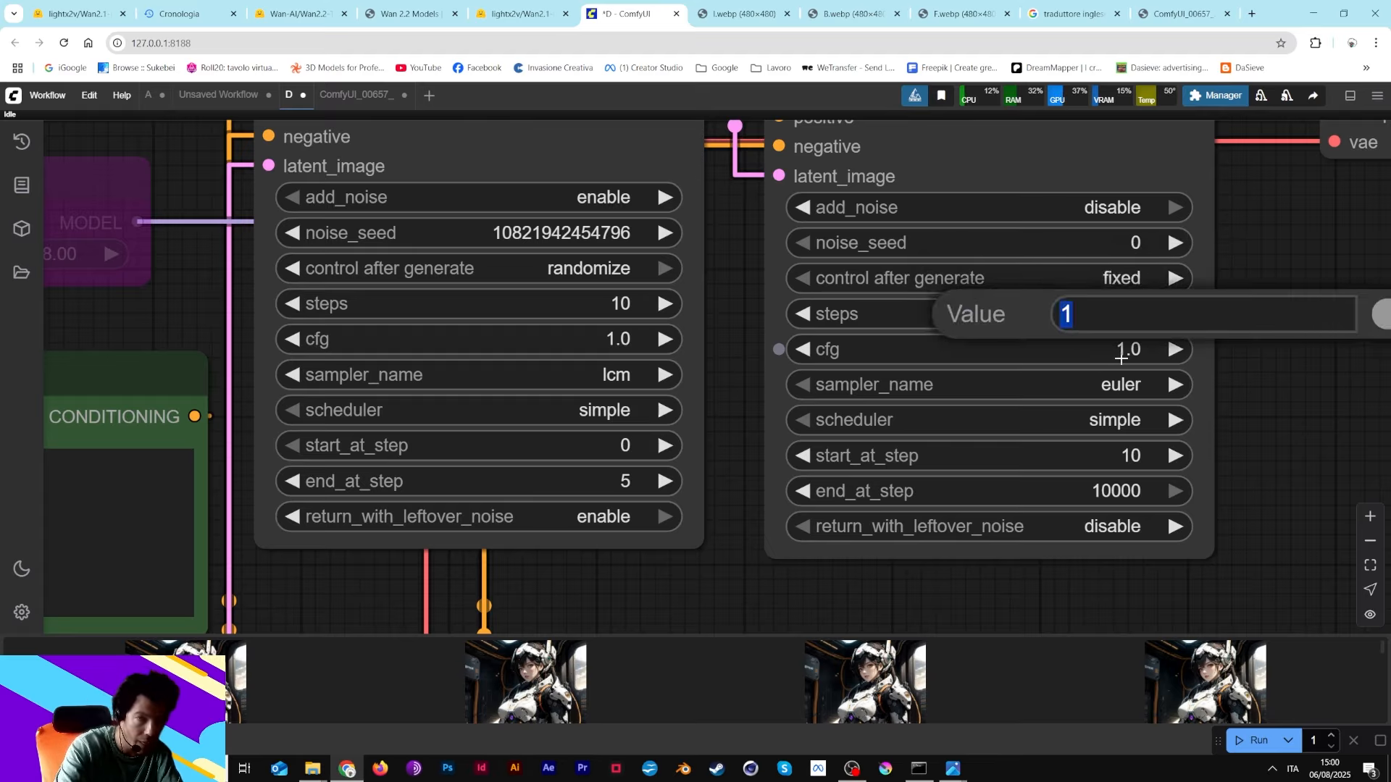
{"action": "left_click", "coordinate": [1385, 324]}
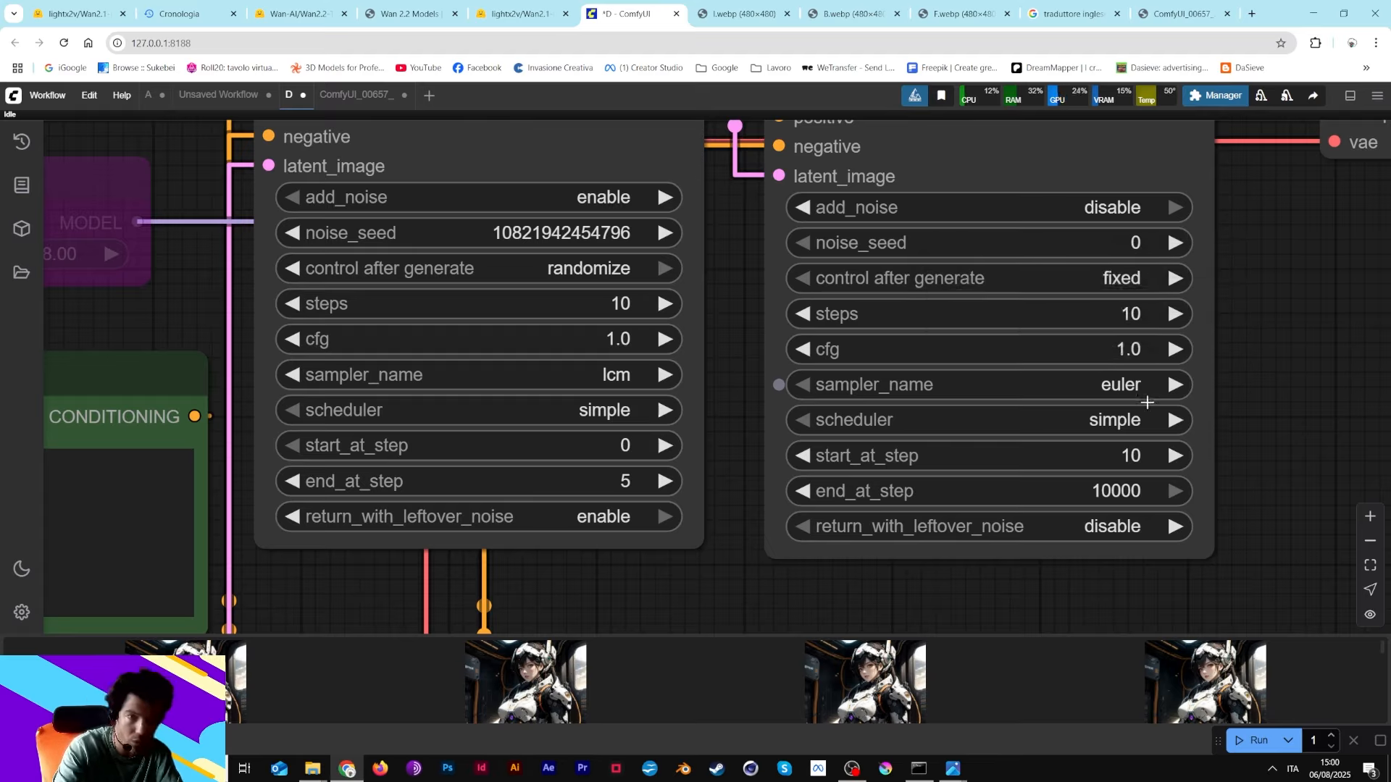
- Set the second KSampler (Advanced) node's start_at_step to 5 and its sampler_name to lcm
{"action": "left_click", "coordinate": [1128, 455]}
{"action": "type", "text": "5"}
{"action": "key", "text": "Return"}
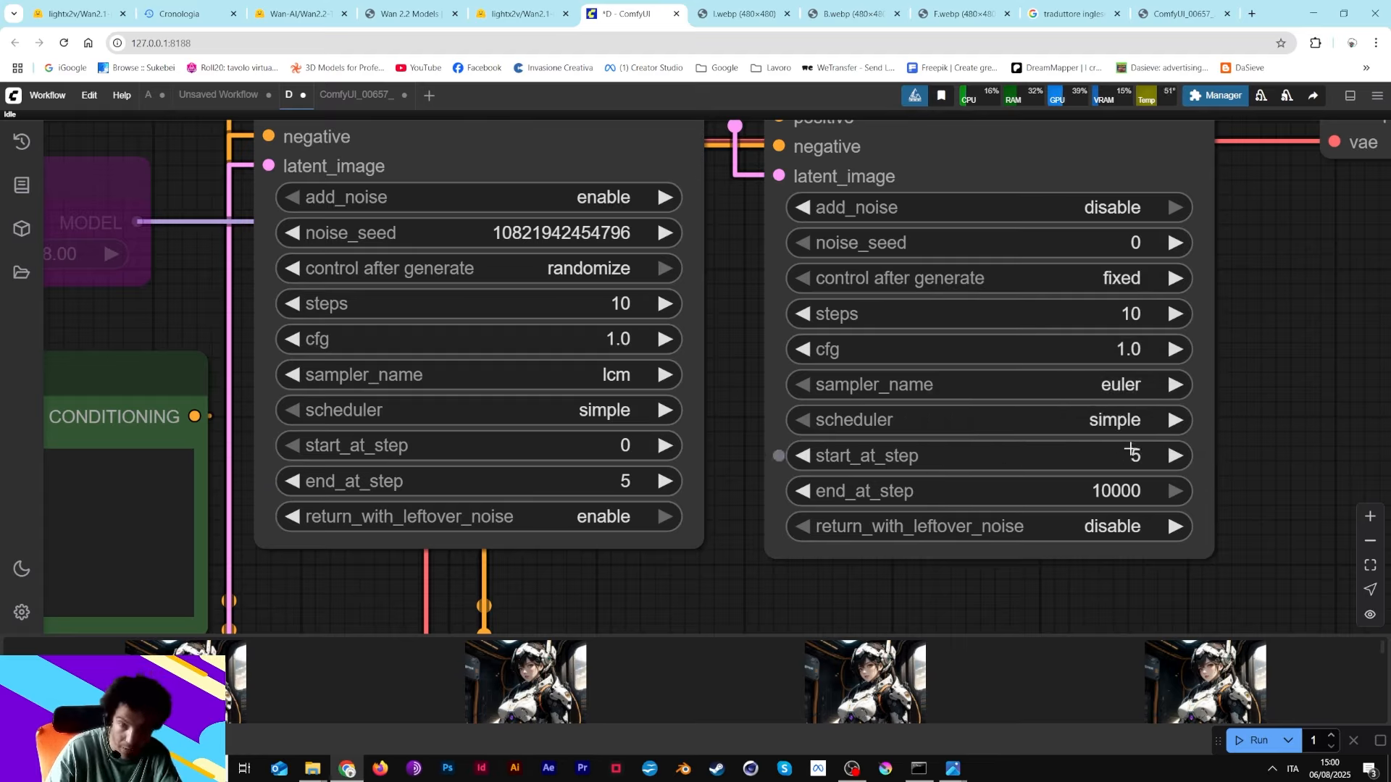
{"action": "left_click", "coordinate": [1134, 383]}
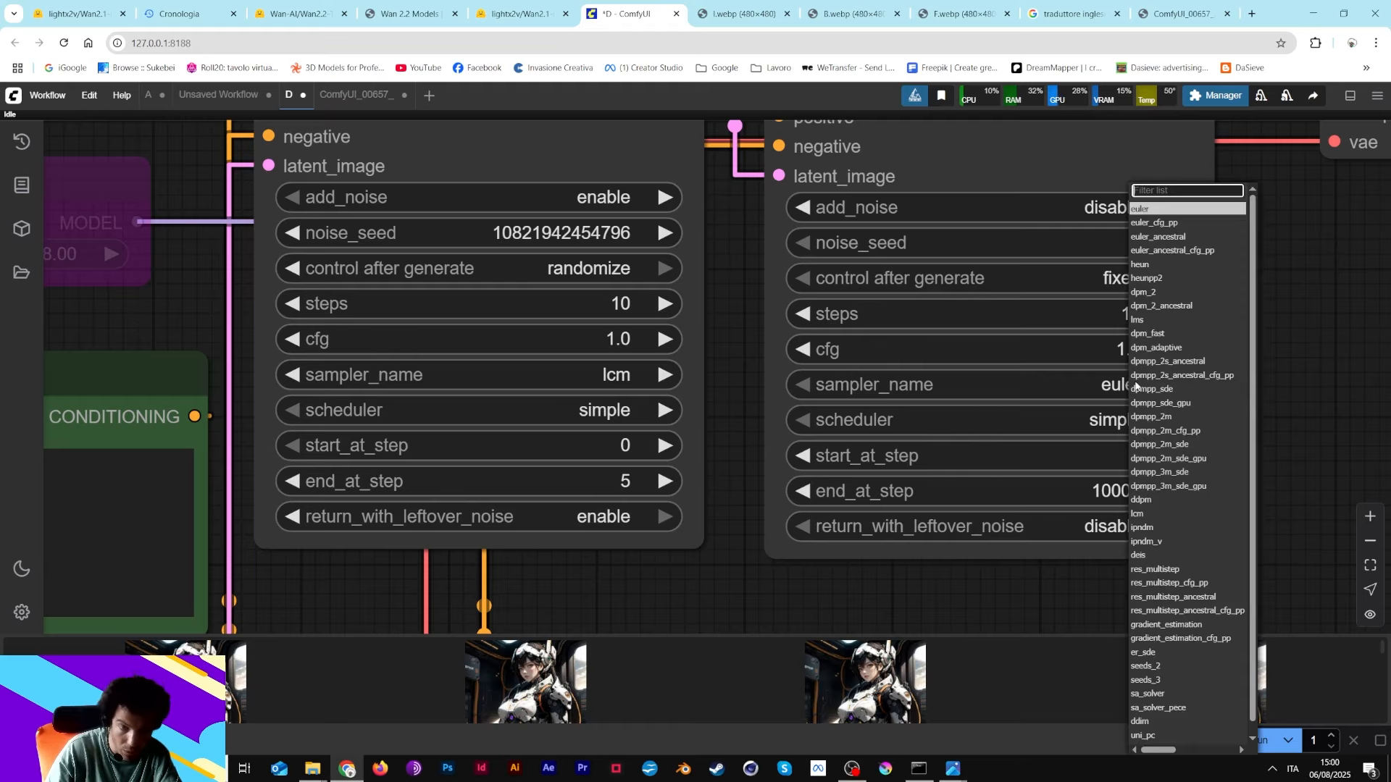
{"action": "left_click", "coordinate": [1138, 515]}
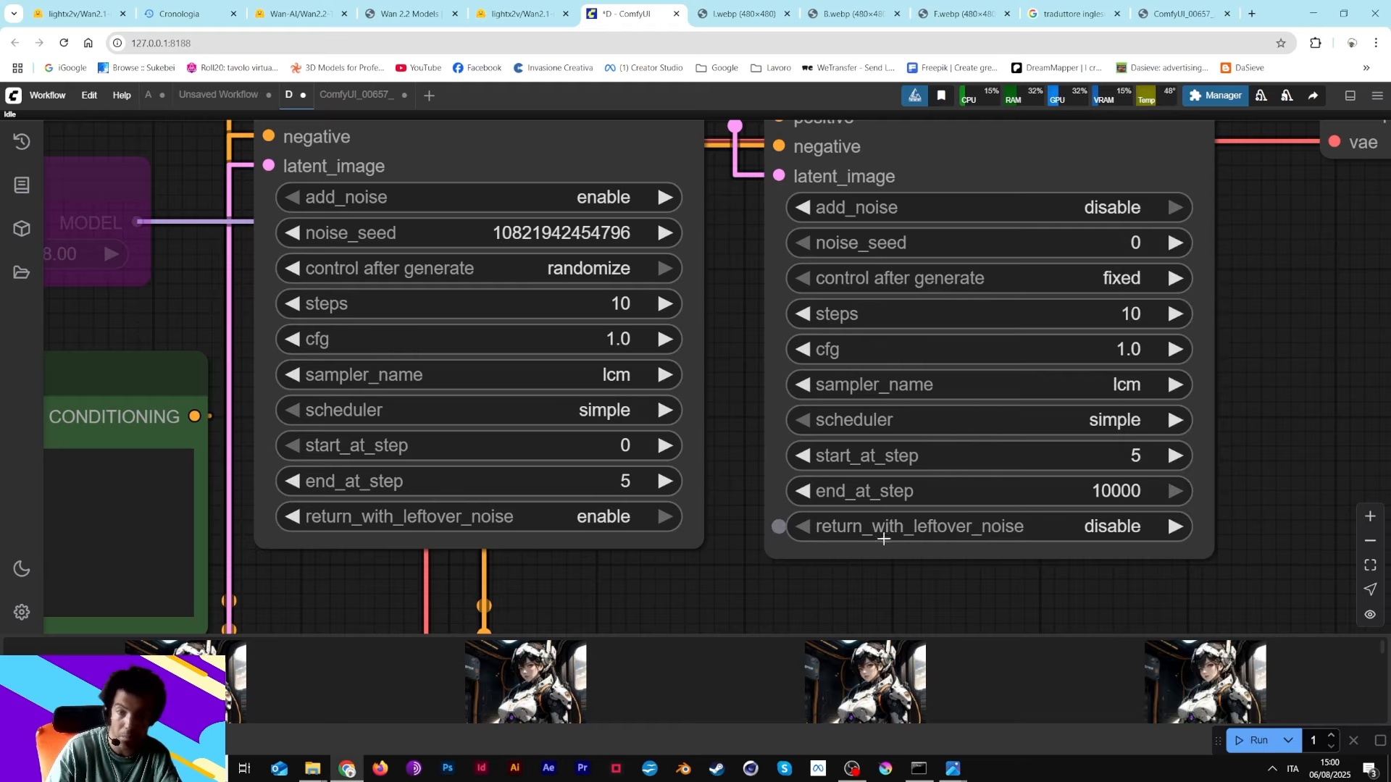
{"action": "scroll", "coordinate": [844, 540], "scroll_direction": "down", "scroll_amount": 10}
{"action": "scroll", "coordinate": [843, 540], "scroll_direction": "up", "scroll_amount": 4}
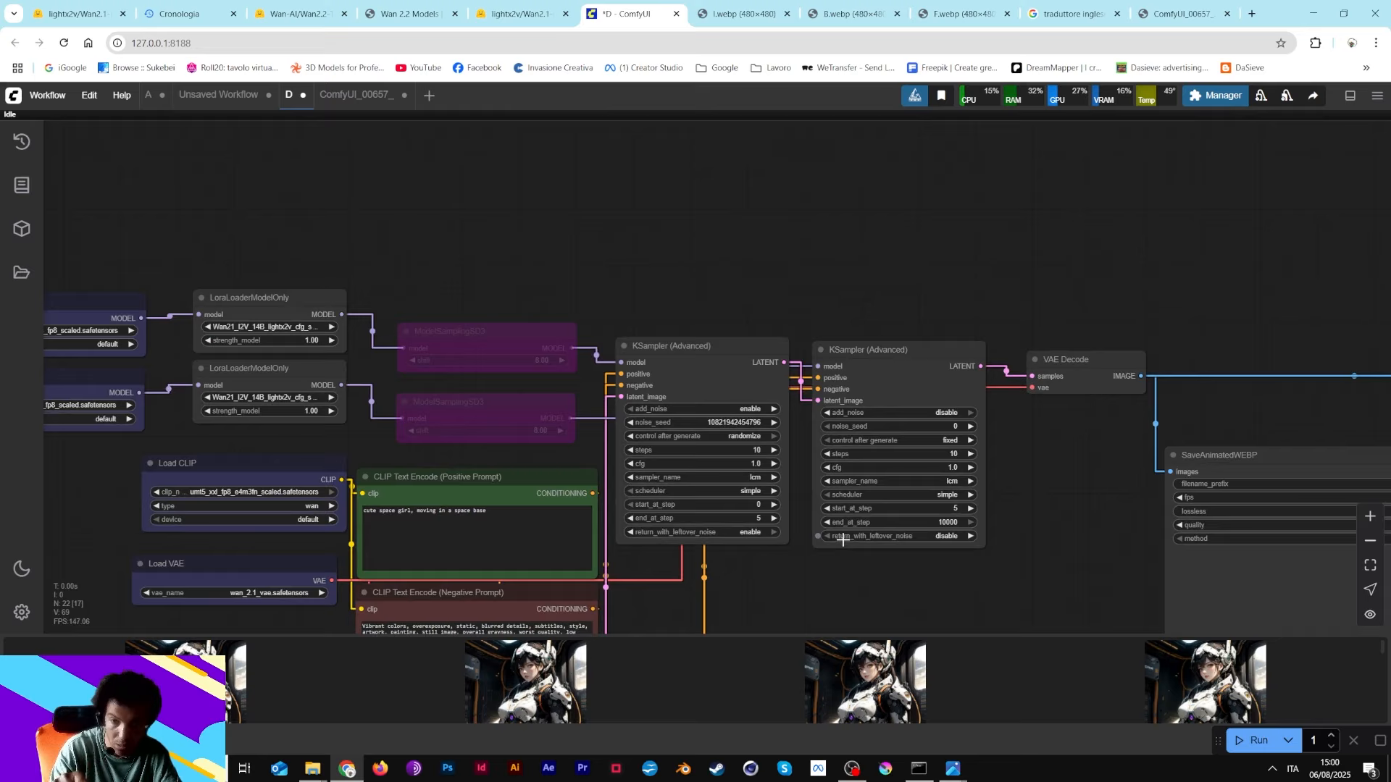
{"action": "left_click_drag", "start_coordinate": [717, 533], "coordinate": [944, 210]}
{"action": "scroll", "coordinate": [944, 210], "scroll_direction": "down", "scroll_amount": 3}
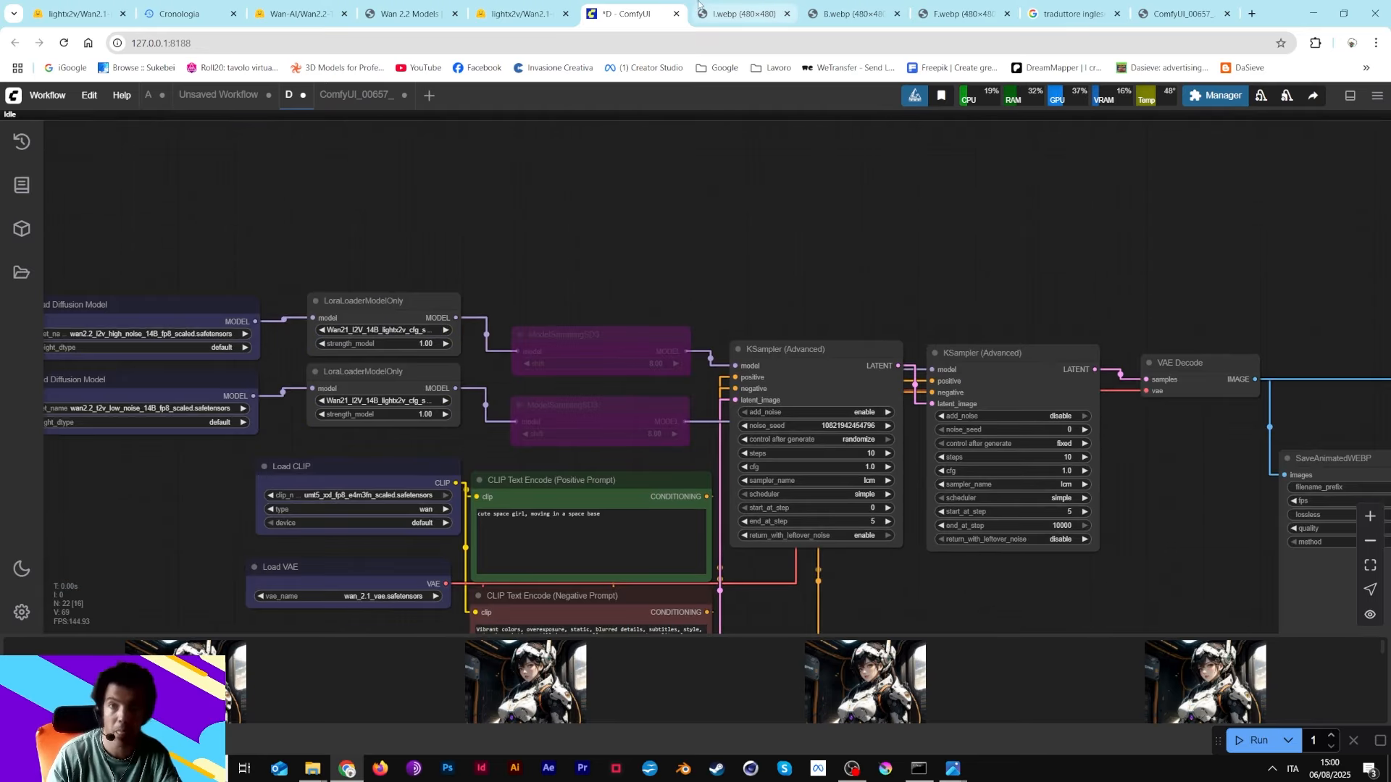
- Compare the generated test animations I.webp and F.webp by switching back and forth between them
{"action": "left_click", "coordinate": [738, 13]}
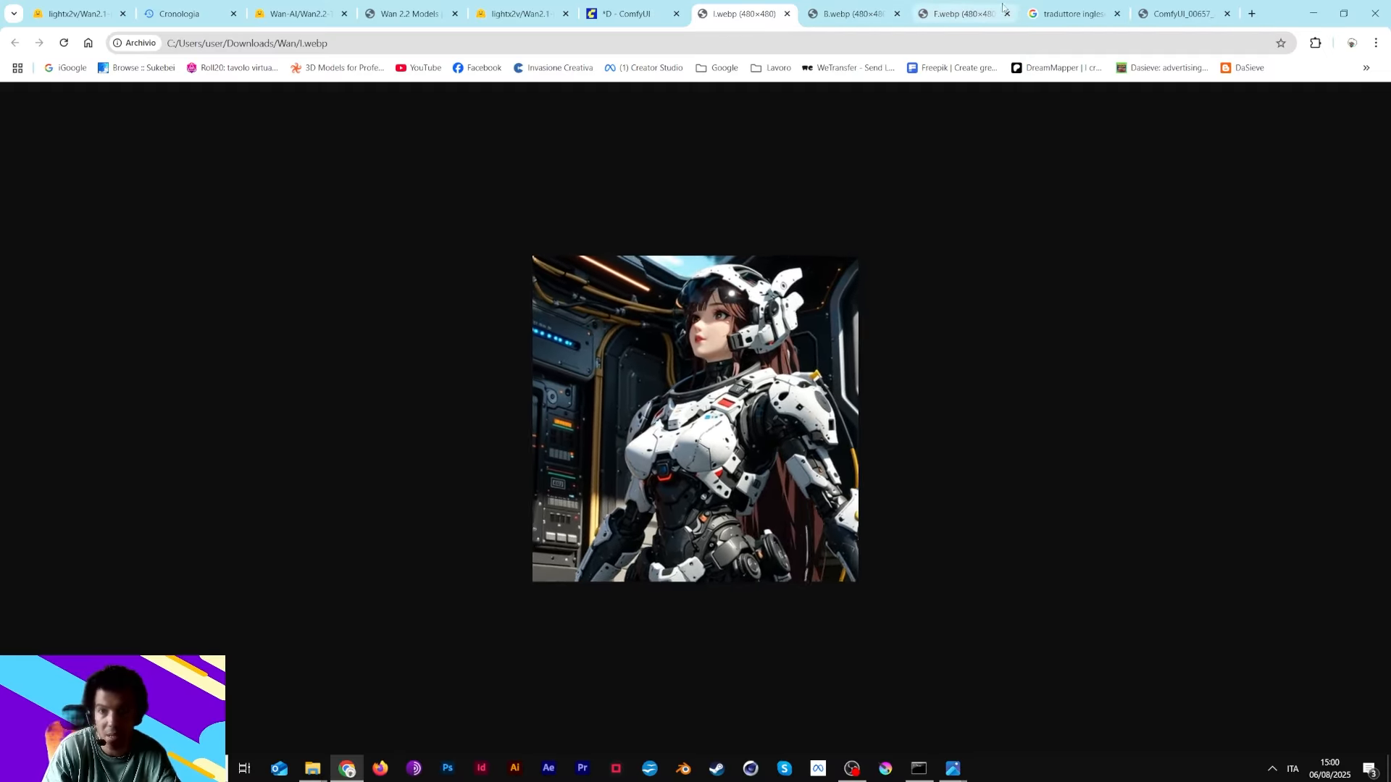
{"action": "left_click", "coordinate": [958, 13]}
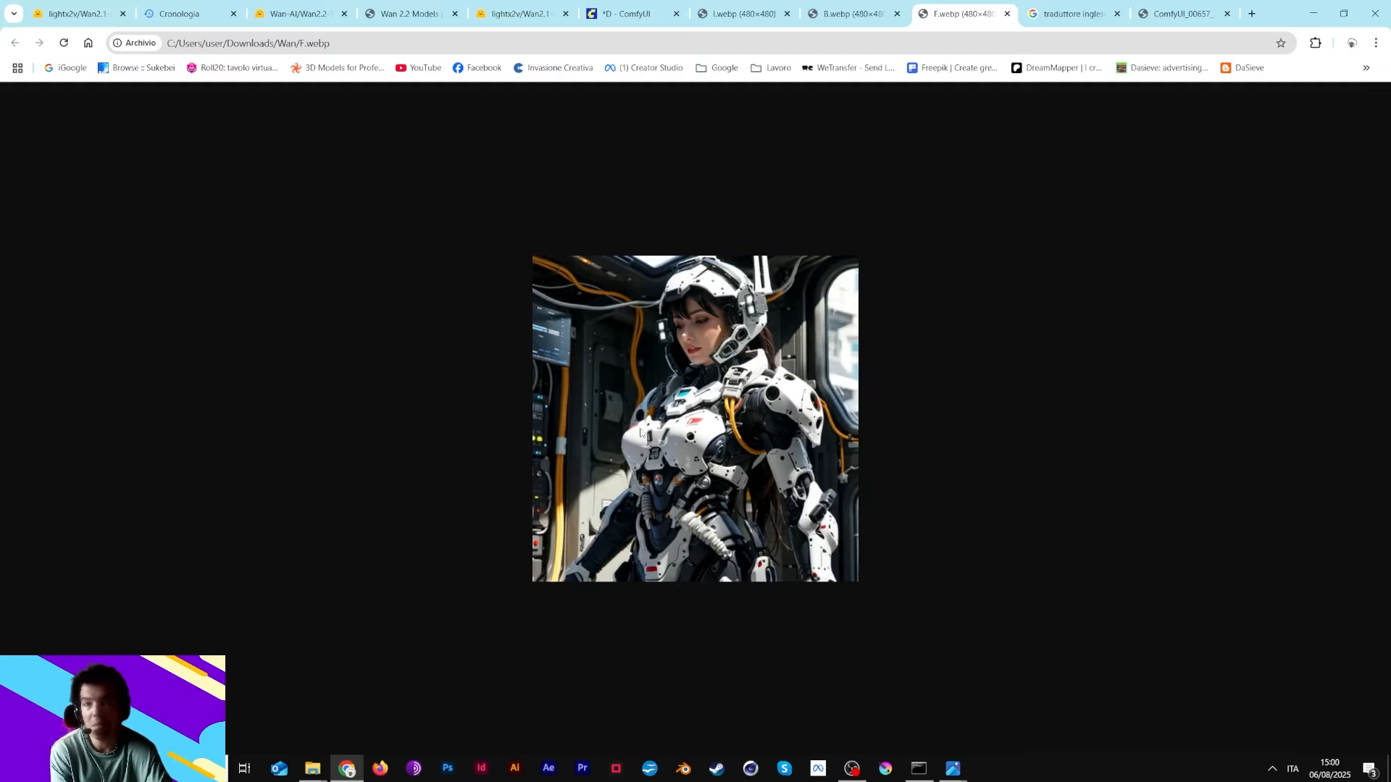
{"action": "left_click", "coordinate": [750, 5]}
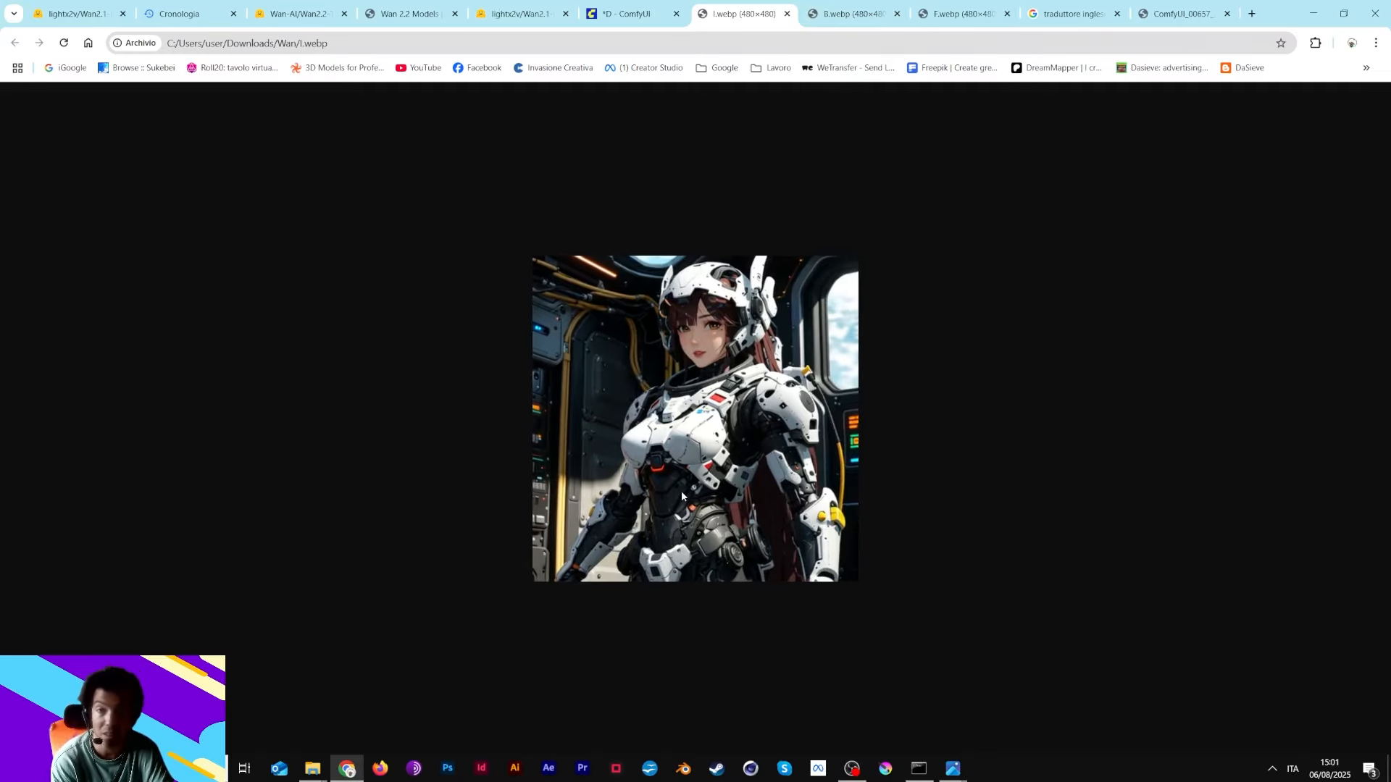
{"action": "left_click", "coordinate": [959, 6]}
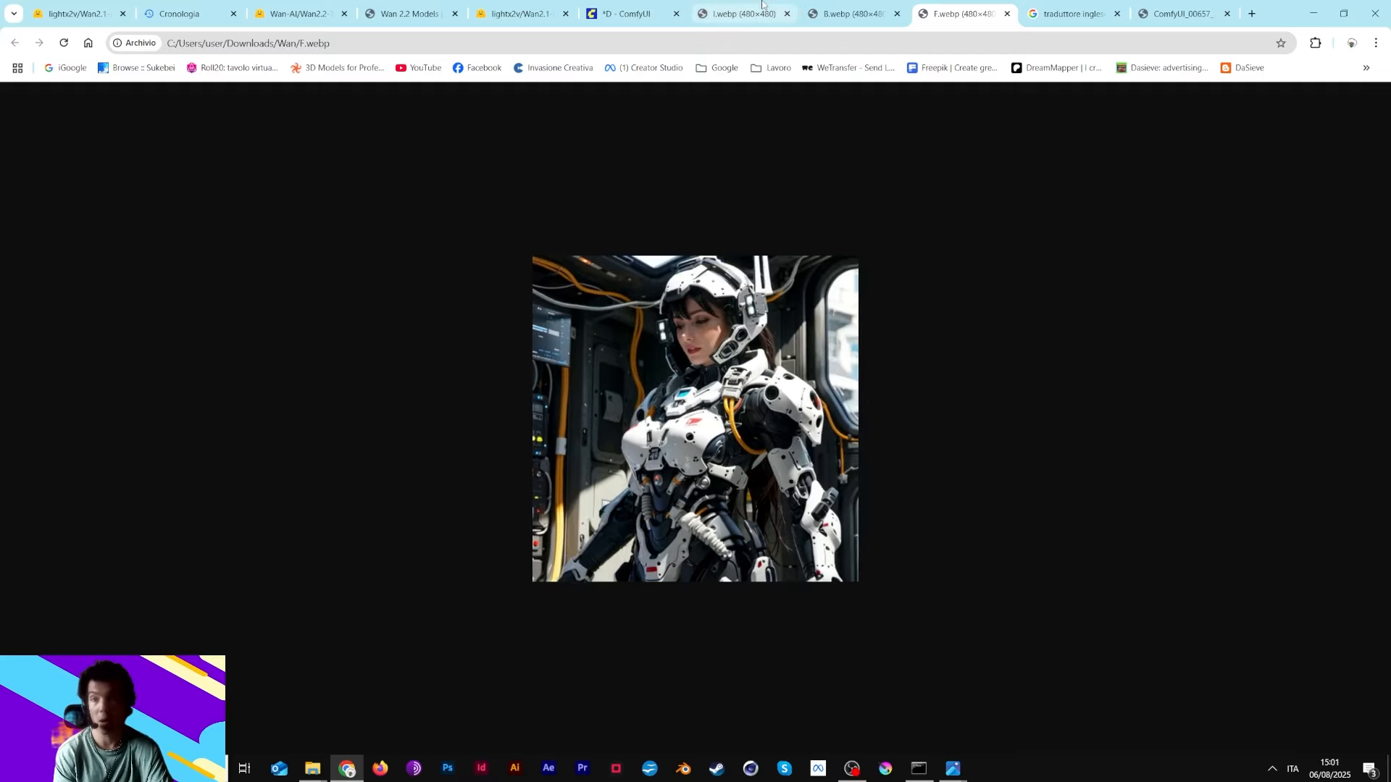
{"action": "left_click", "coordinate": [743, 13]}
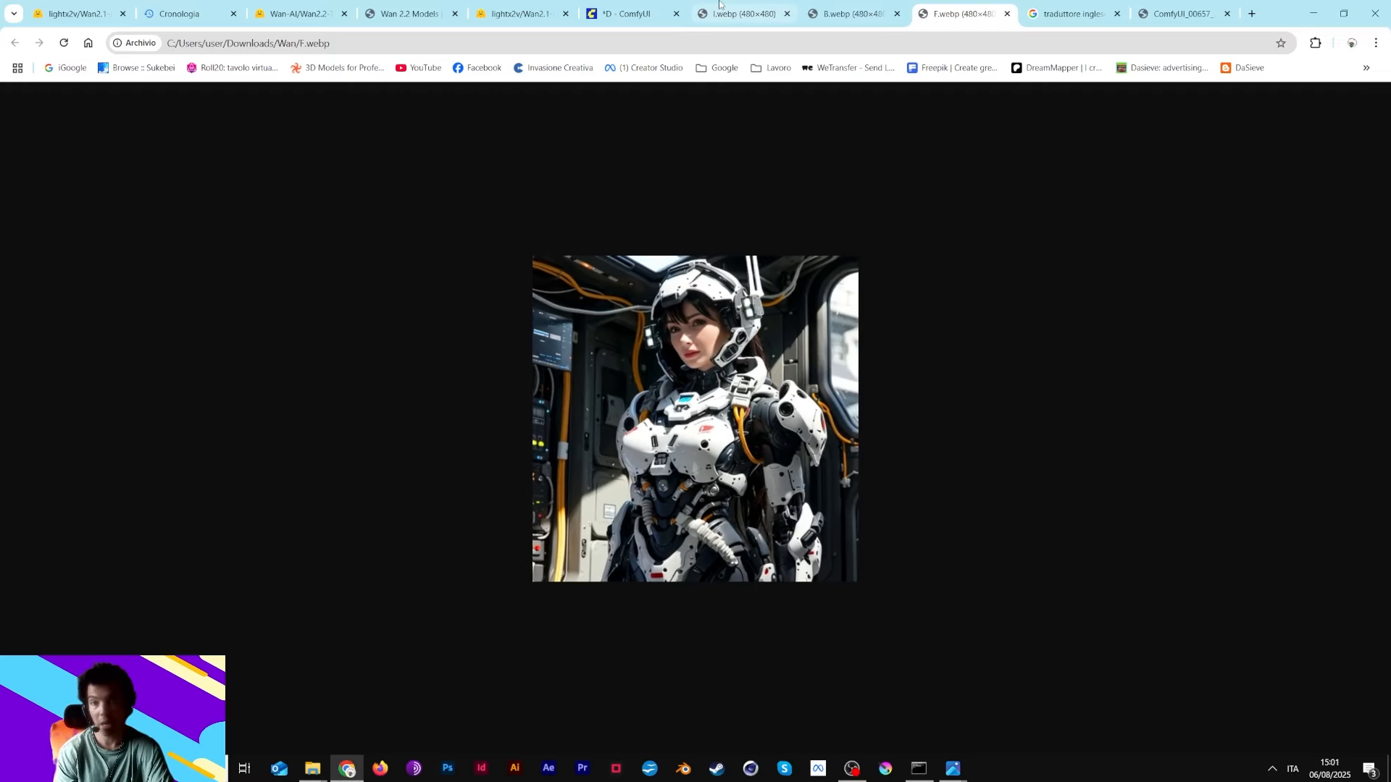
- Return to the ComfyUI workflow D and examine its diffusion model loaders and the two lightx2v LoraLoaderModelOnly nodes
{"action": "left_click", "coordinate": [623, 13]}
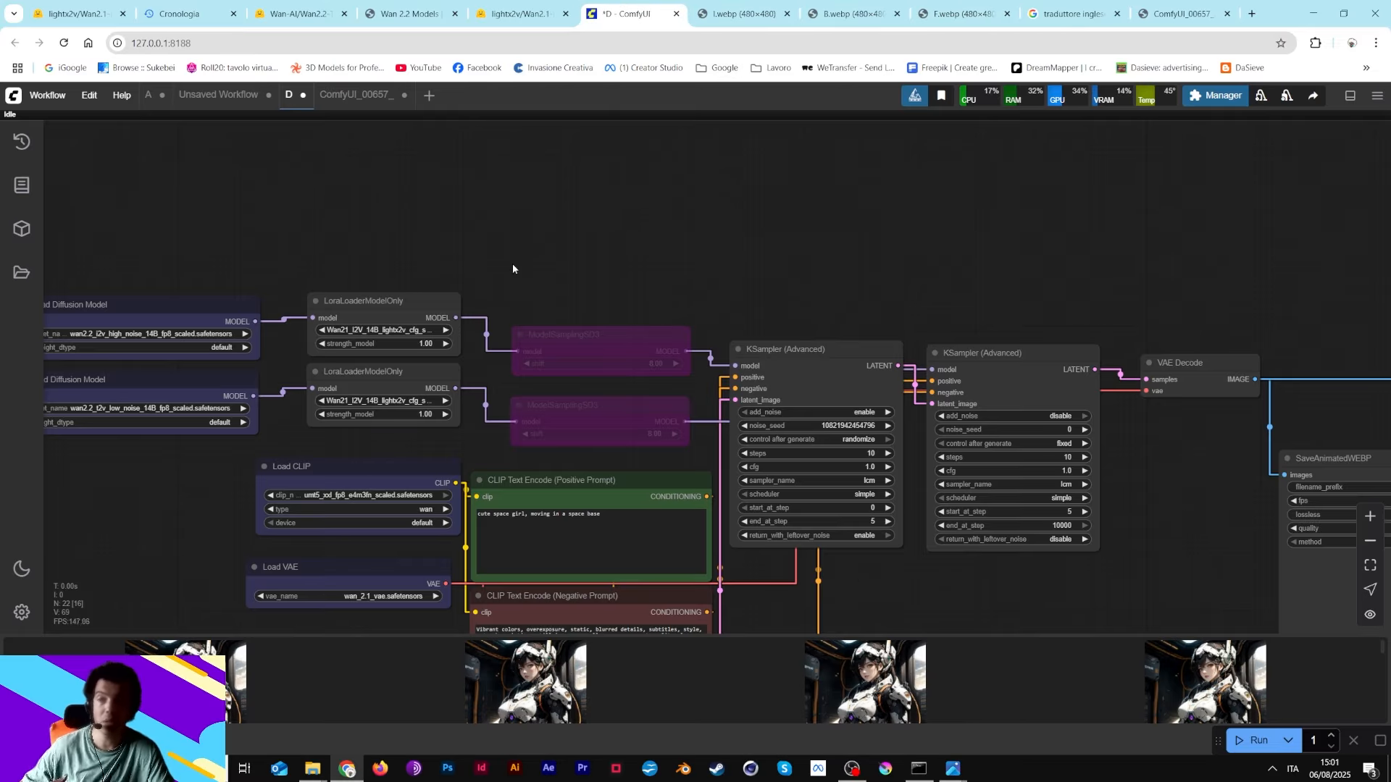
{"action": "left_click_drag", "start_coordinate": [581, 251], "coordinate": [951, 175]}
{"action": "scroll", "coordinate": [785, 314], "scroll_direction": "up", "scroll_amount": 9}
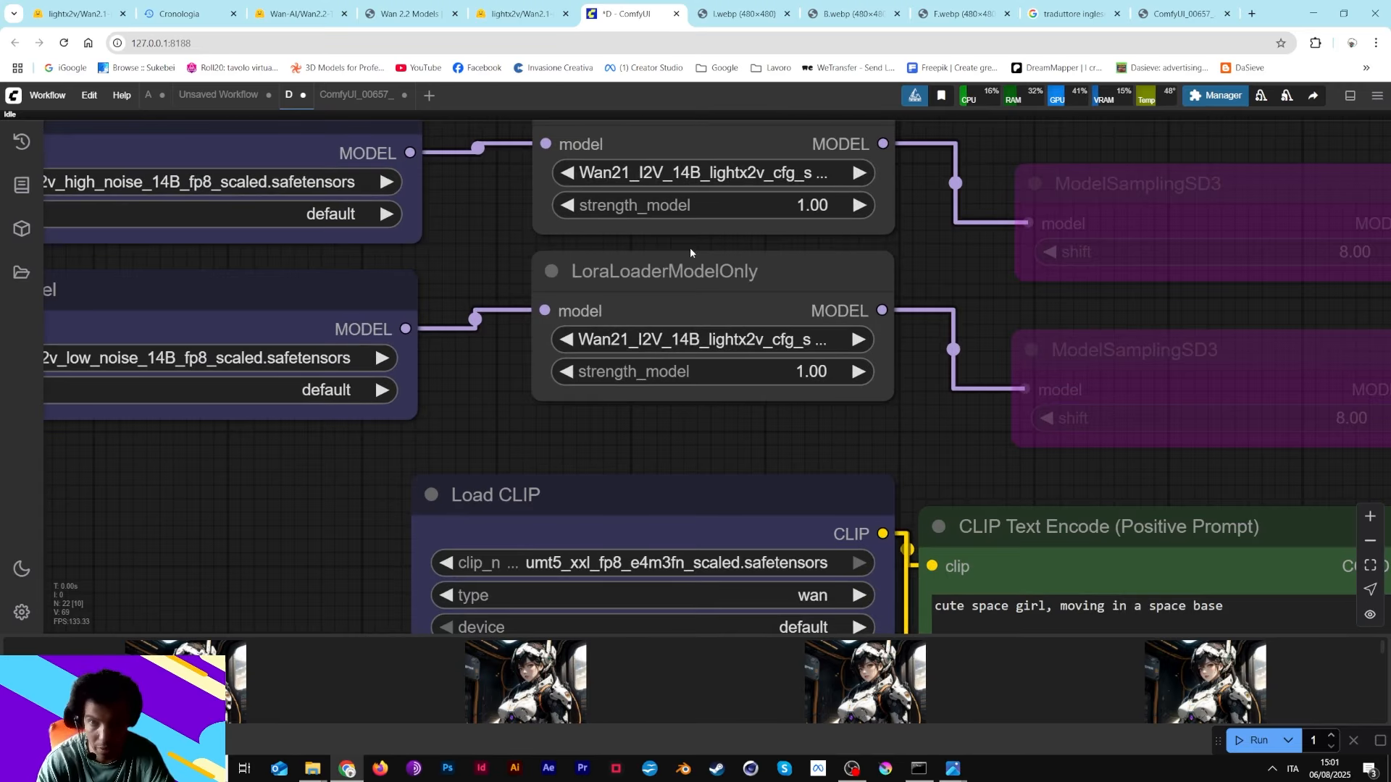
{"action": "left_click_drag", "start_coordinate": [942, 252], "coordinate": [1005, 296]}
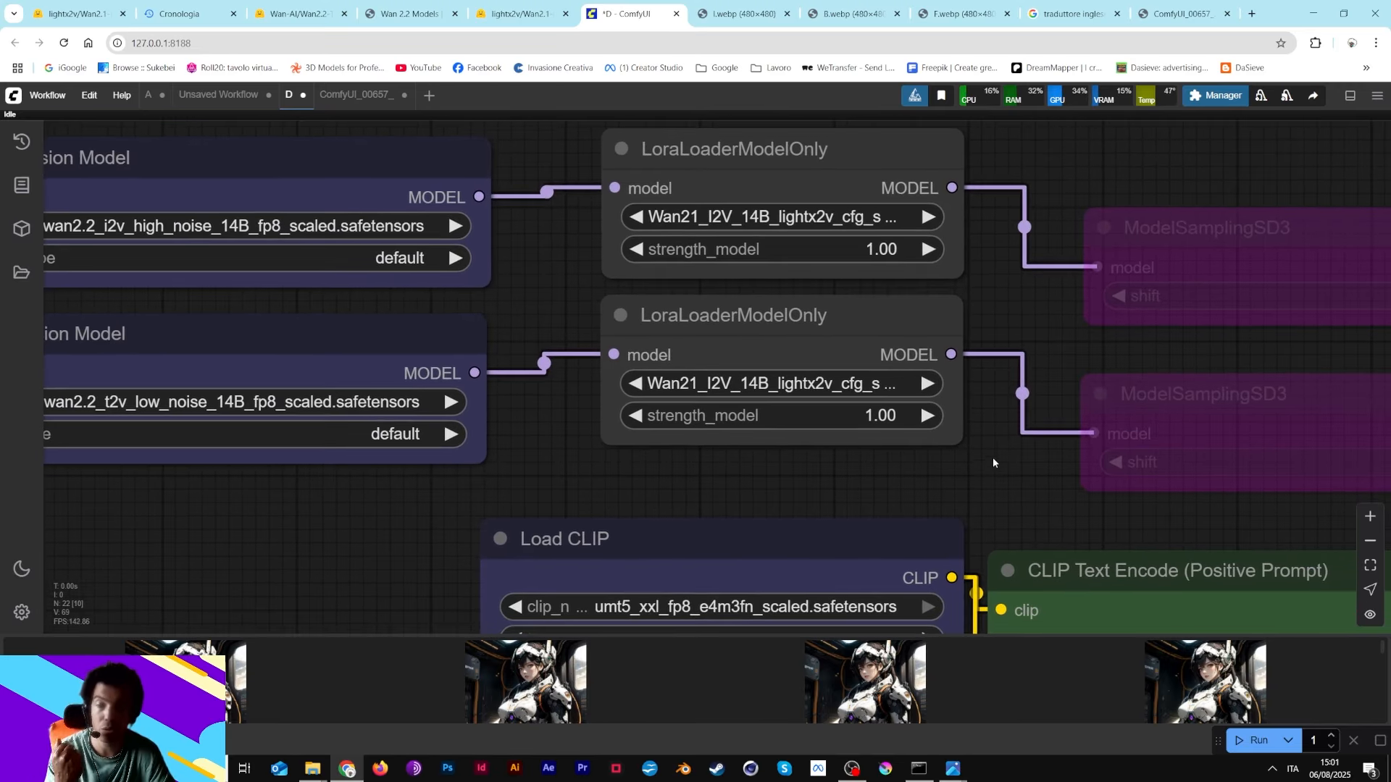
{"action": "scroll", "coordinate": [993, 459], "scroll_direction": "down", "scroll_amount": 9}
{"action": "left_click_drag", "start_coordinate": [1093, 406], "coordinate": [913, 307]}
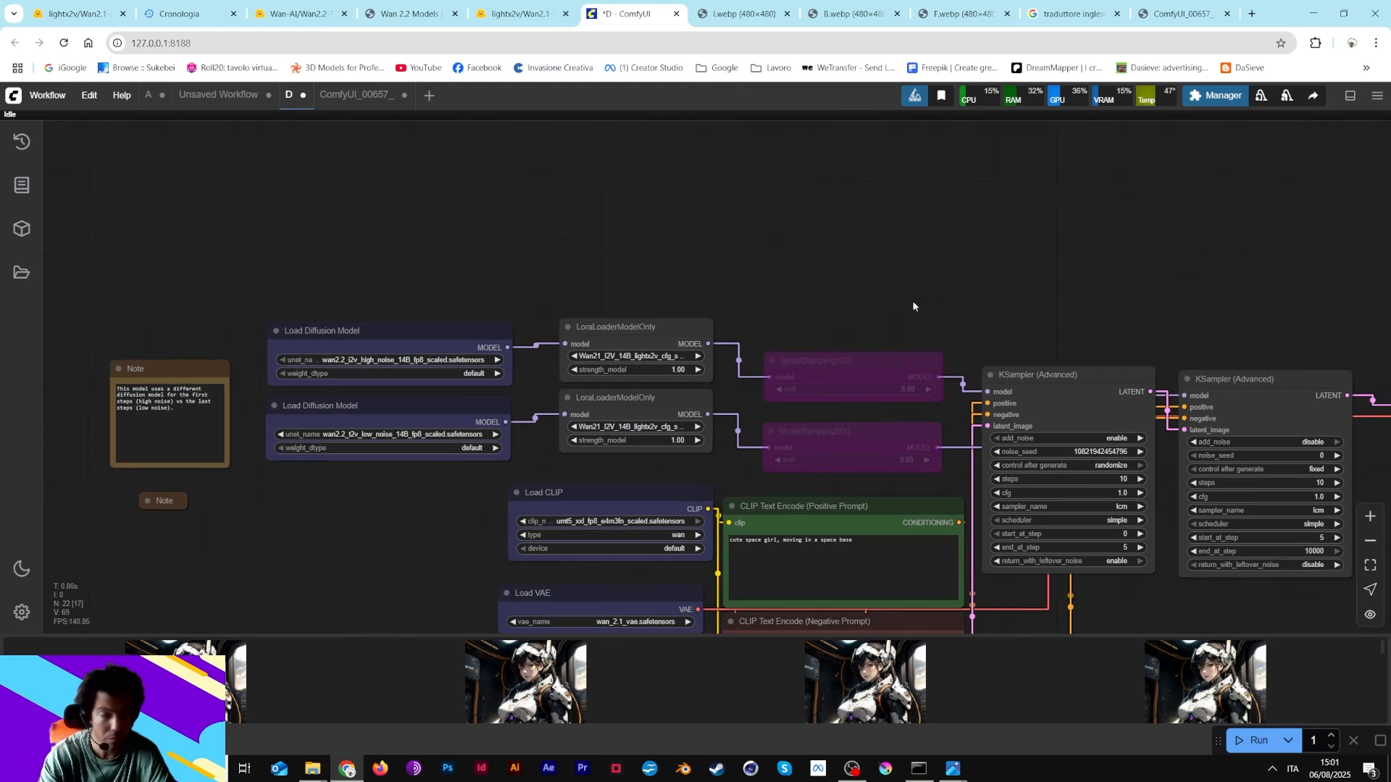
{"action": "left_click_drag", "start_coordinate": [1084, 331], "coordinate": [886, 127]}
{"action": "scroll", "coordinate": [920, 491], "scroll_direction": "up", "scroll_amount": 5}
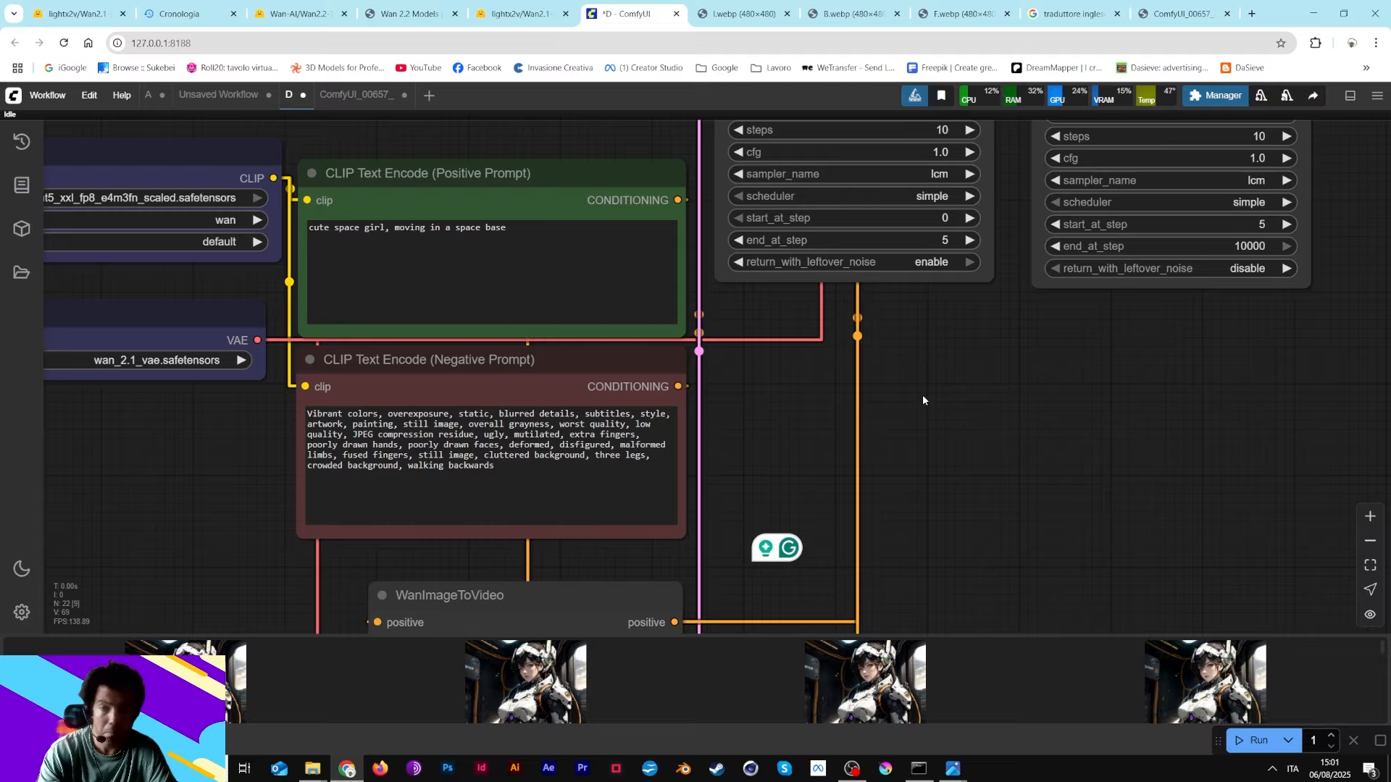
- Review the bypassed ModelSamplingSD3 nodes and the step, cfg and sampler settings of both KSampler (Advanced) nodes
{"action": "left_click_drag", "start_coordinate": [923, 396], "coordinate": [891, 539]}
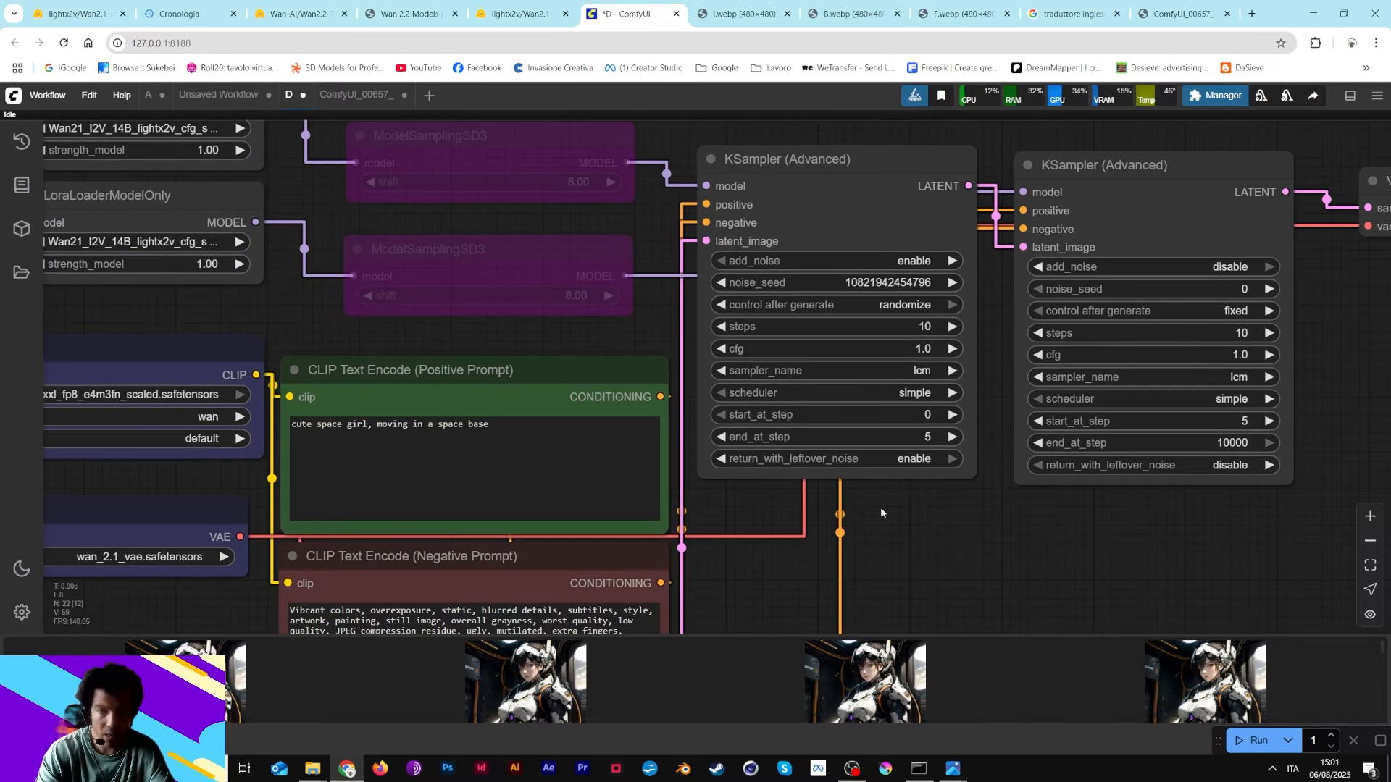
{"action": "left_click_drag", "start_coordinate": [259, 330], "coordinate": [624, 412]}
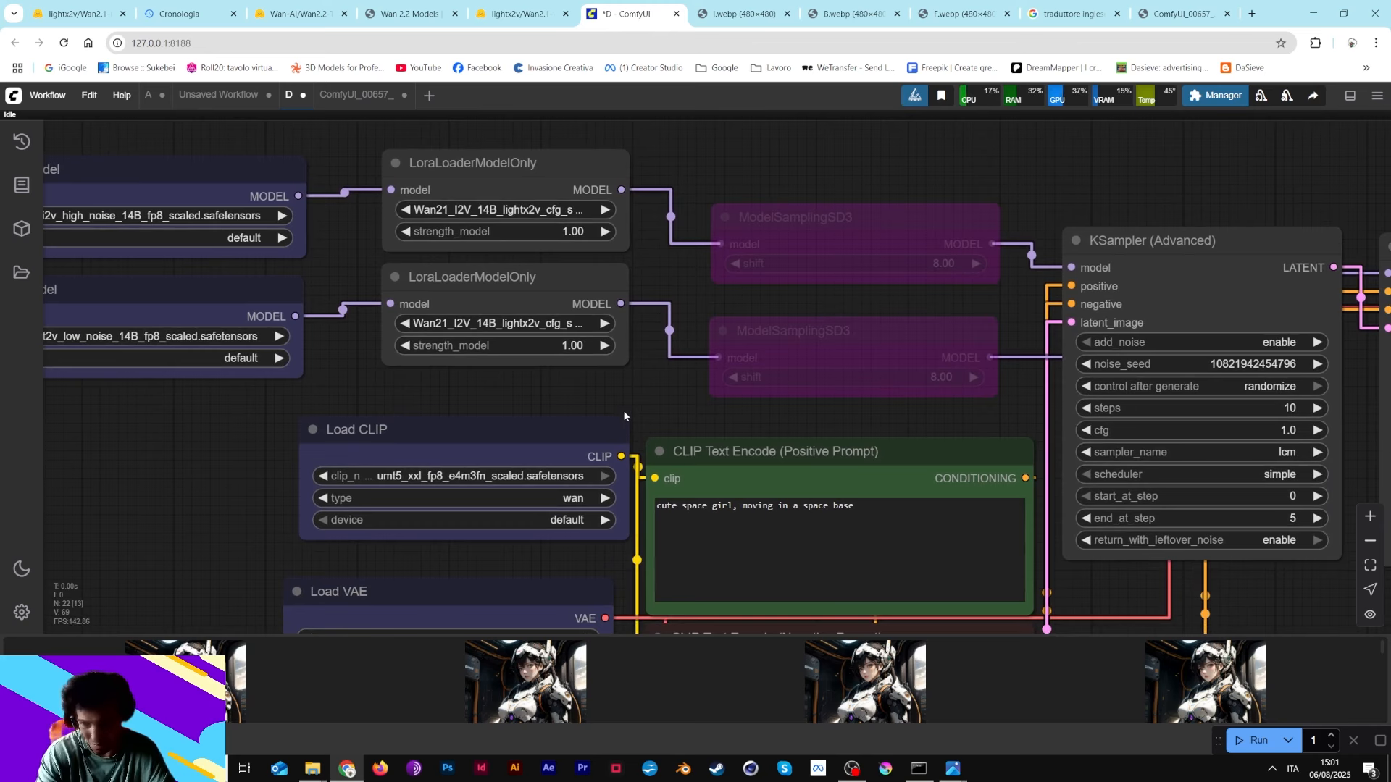
{"action": "left_click_drag", "start_coordinate": [950, 171], "coordinate": [572, 297]}
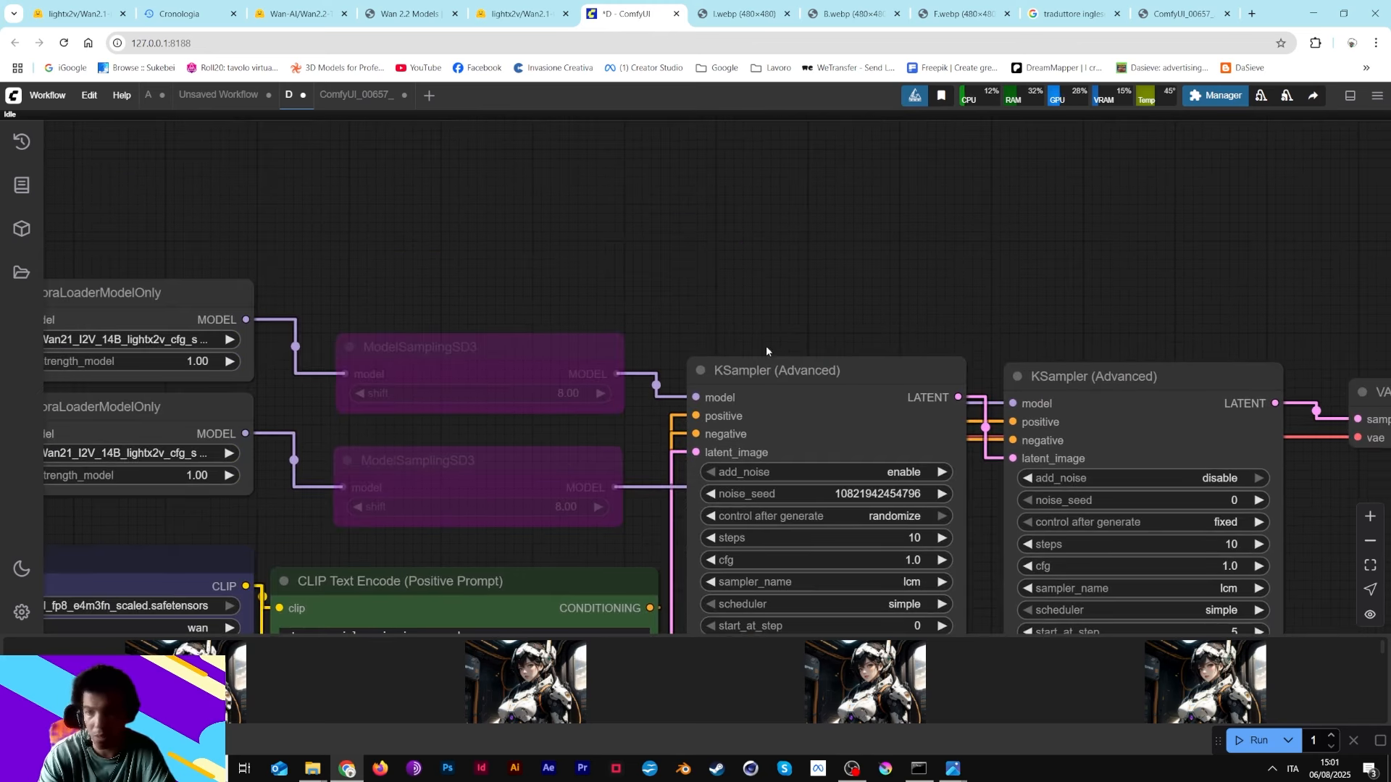
{"action": "left_click_drag", "start_coordinate": [777, 317], "coordinate": [704, 149]}
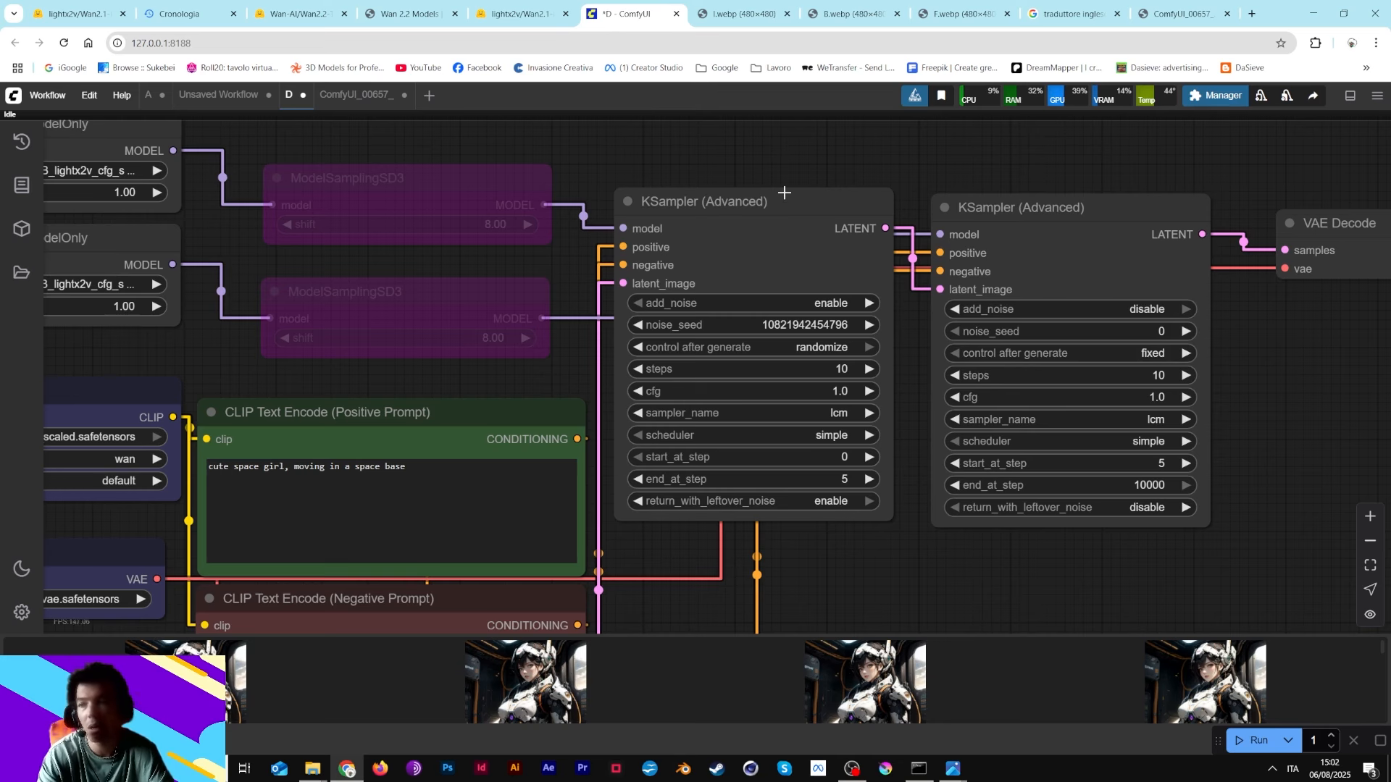
{"action": "scroll", "coordinate": [576, 157], "scroll_direction": "down", "scroll_amount": 5}
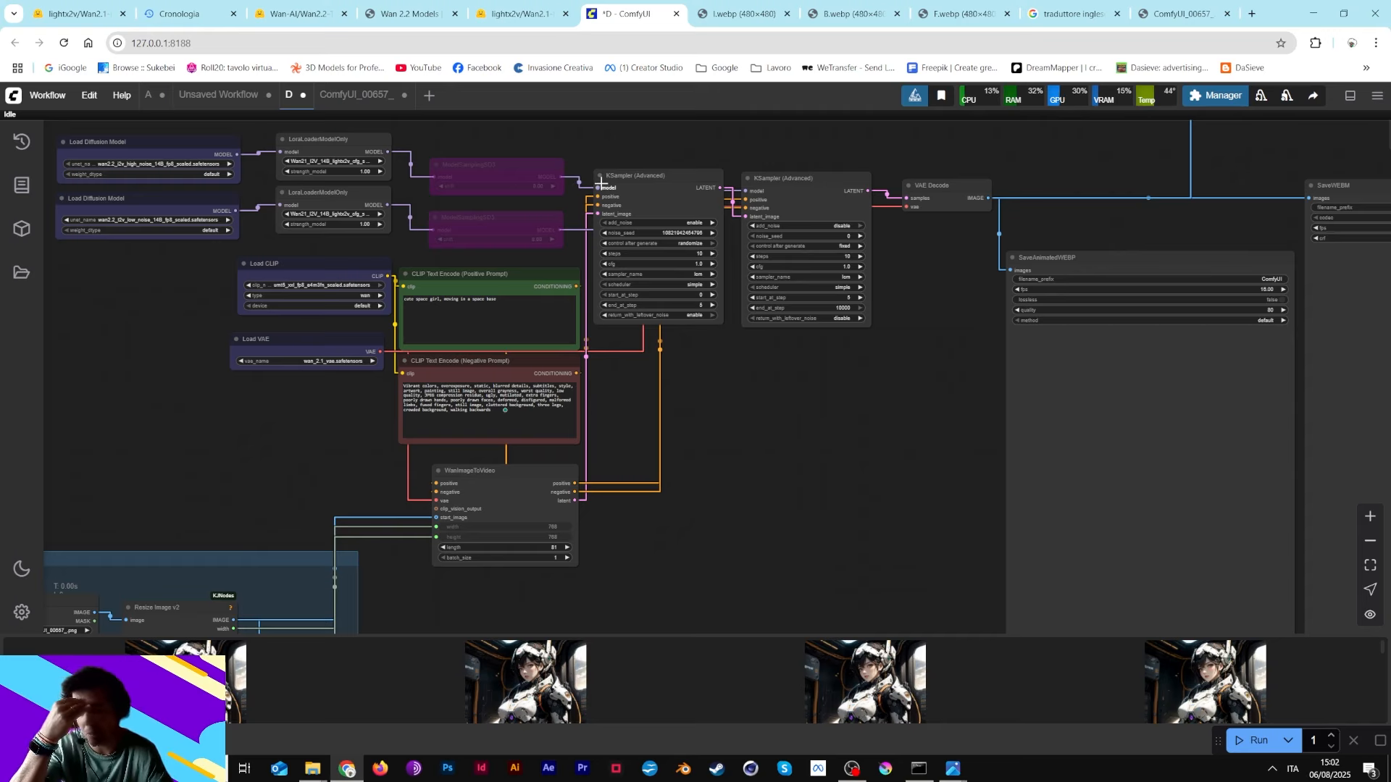
{"action": "scroll", "coordinate": [651, 342], "scroll_direction": "up", "scroll_amount": 5}
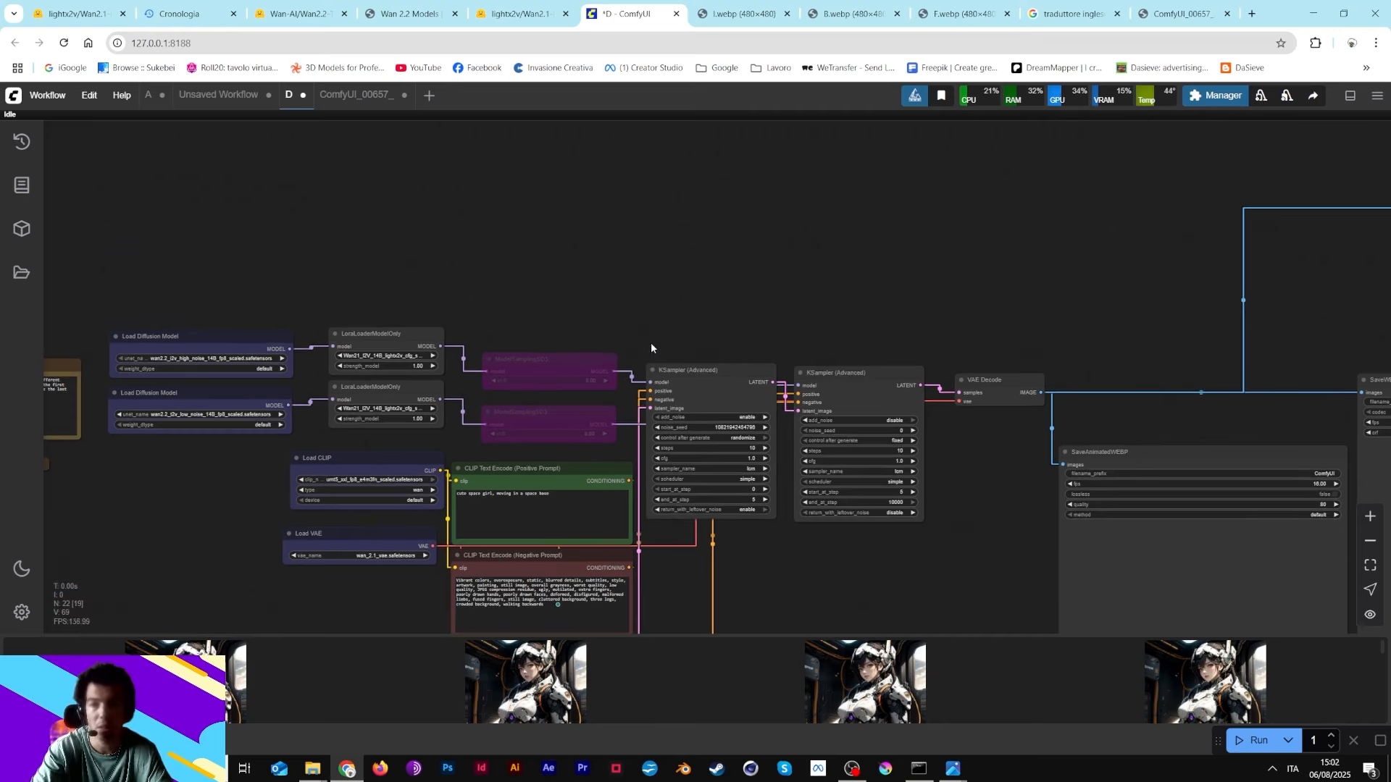
{"action": "left_click_drag", "start_coordinate": [859, 351], "coordinate": [742, 203]}
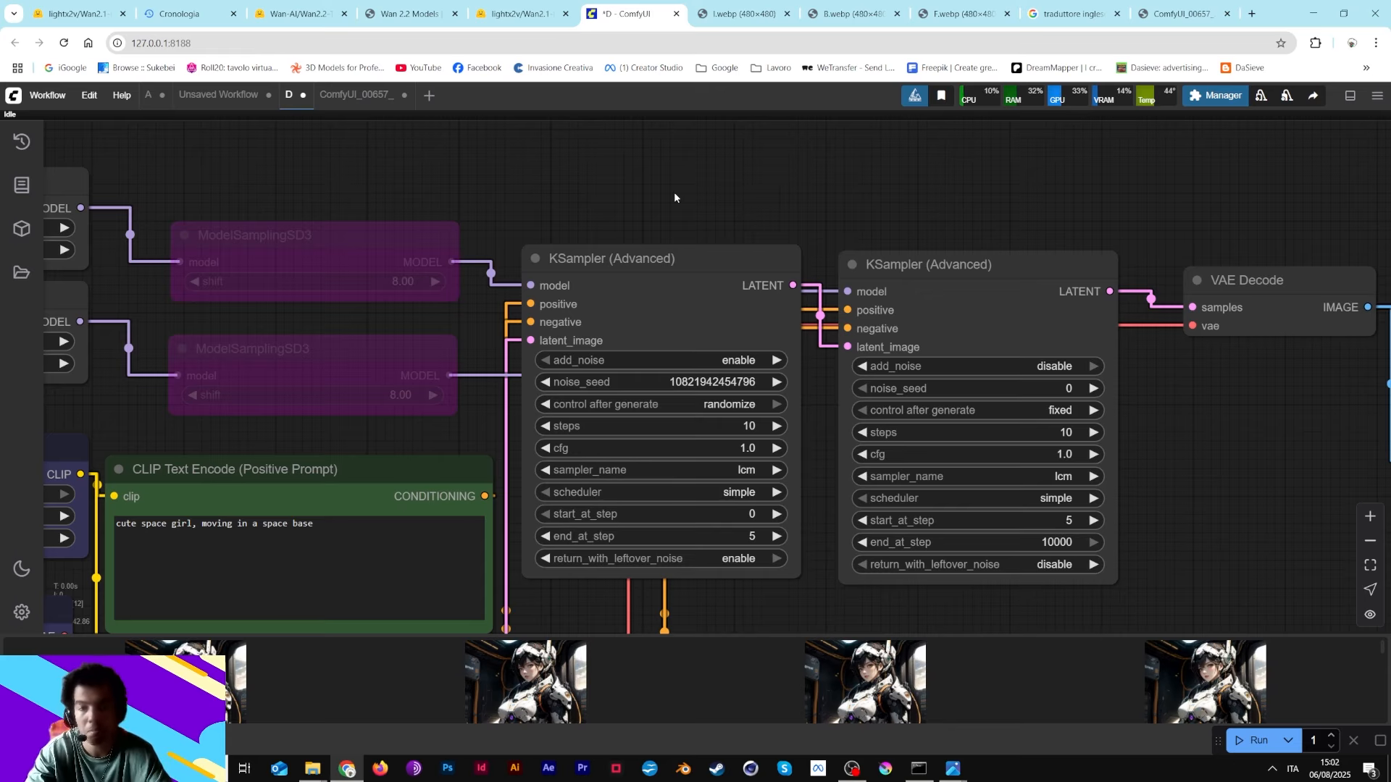
{"action": "scroll", "coordinate": [762, 275], "scroll_direction": "down", "scroll_amount": 4}
{"action": "scroll", "coordinate": [879, 364], "scroll_direction": "up", "scroll_amount": 4}
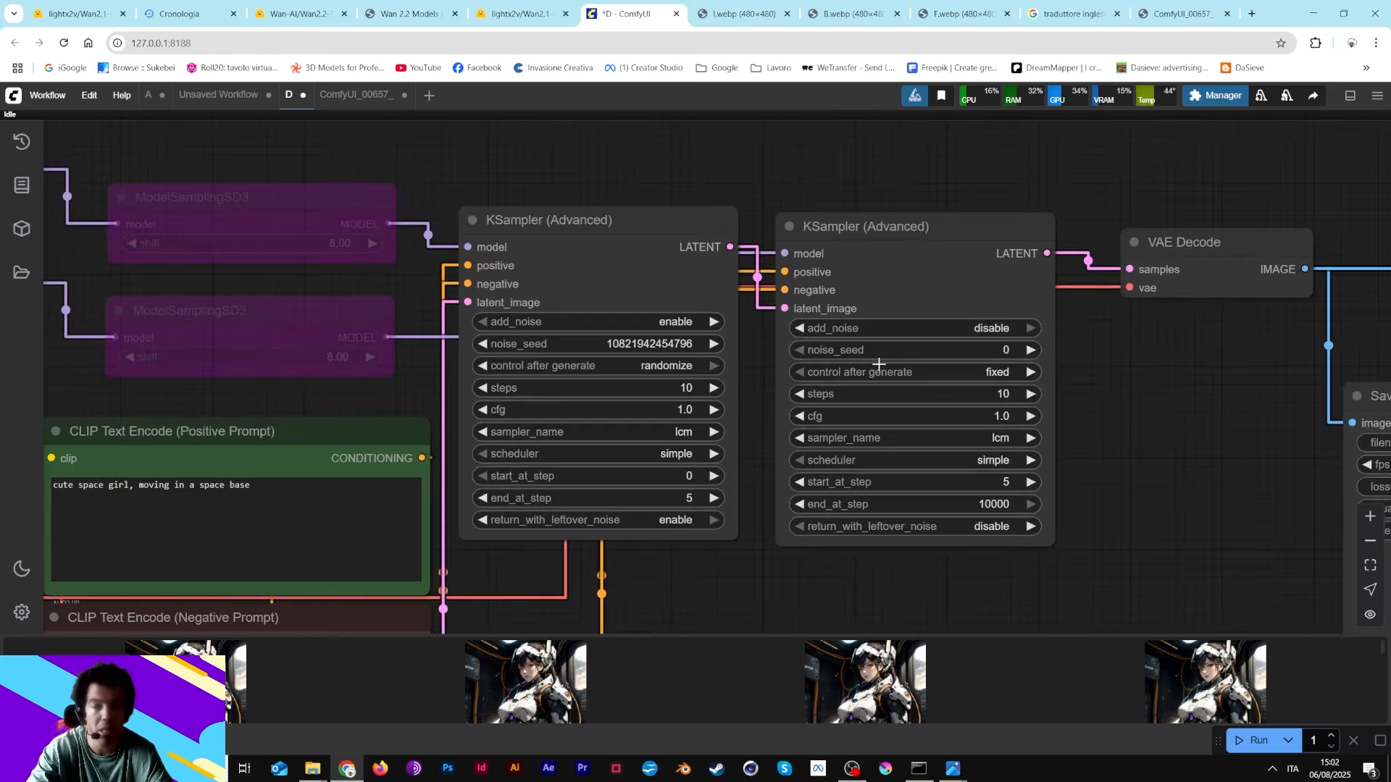
{"action": "scroll", "coordinate": [879, 364], "scroll_direction": "up", "scroll_amount": 5}
{"action": "scroll", "coordinate": [878, 364], "scroll_direction": "down", "scroll_amount": 8}
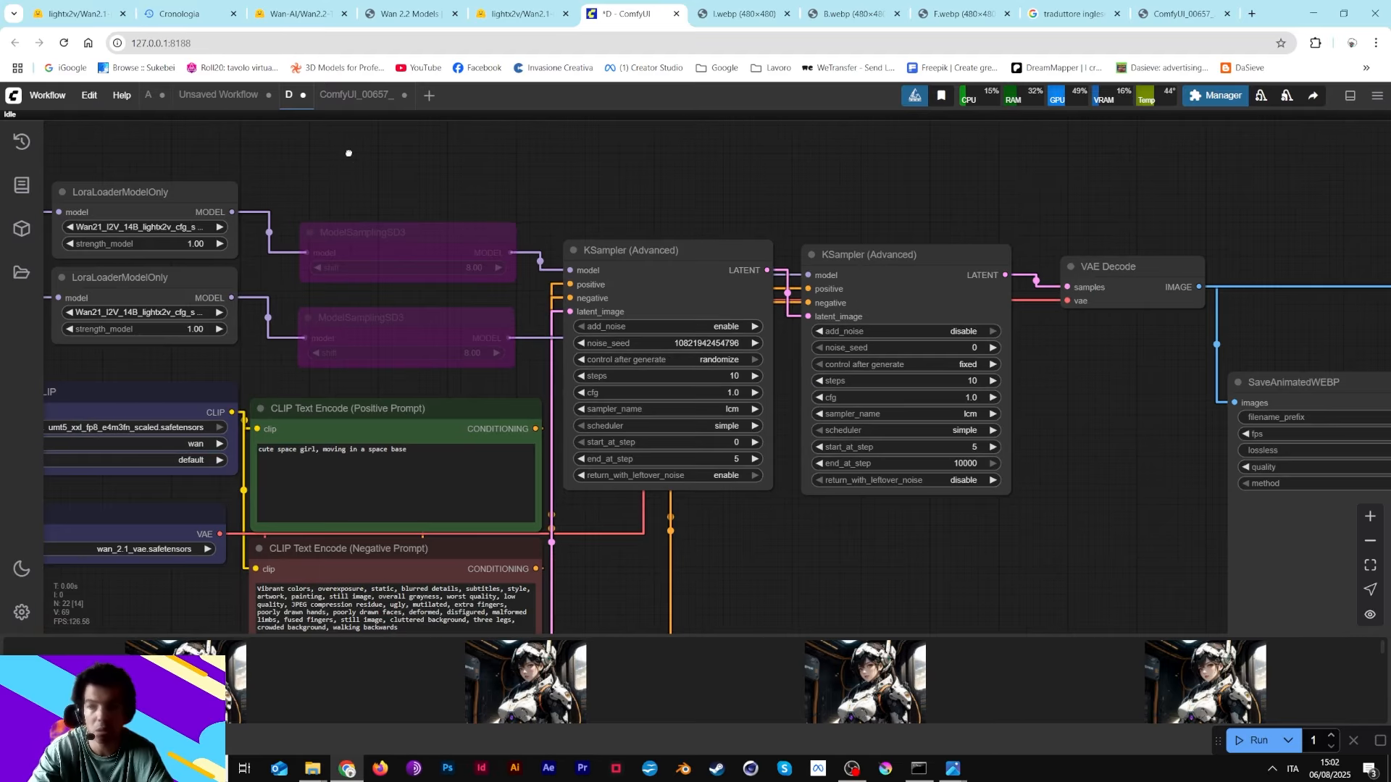
{"action": "left_click_drag", "start_coordinate": [348, 154], "coordinate": [719, 154]}
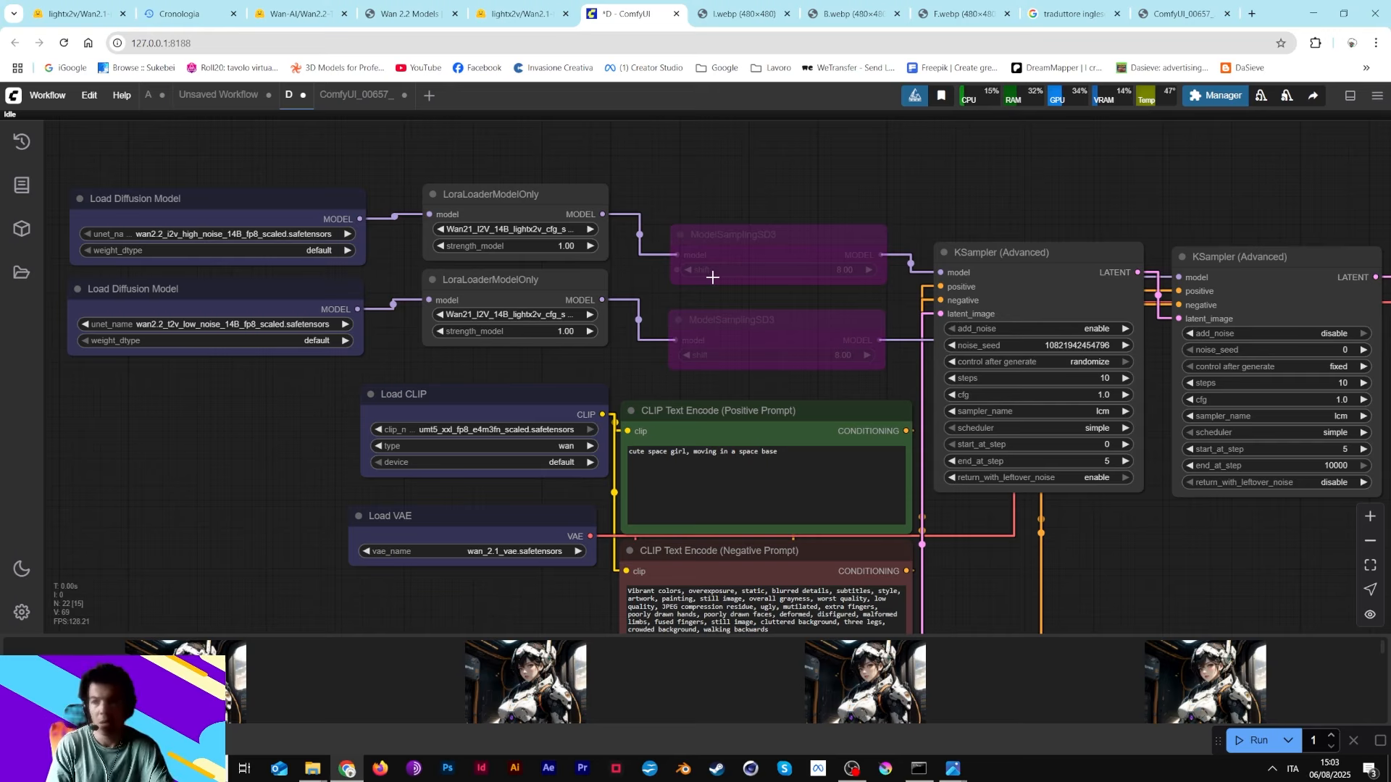
- Line up the low-noise Load Diffusion Model node directly beneath the high-noise one
{"action": "scroll", "coordinate": [264, 319], "scroll_direction": "up", "scroll_amount": 6}
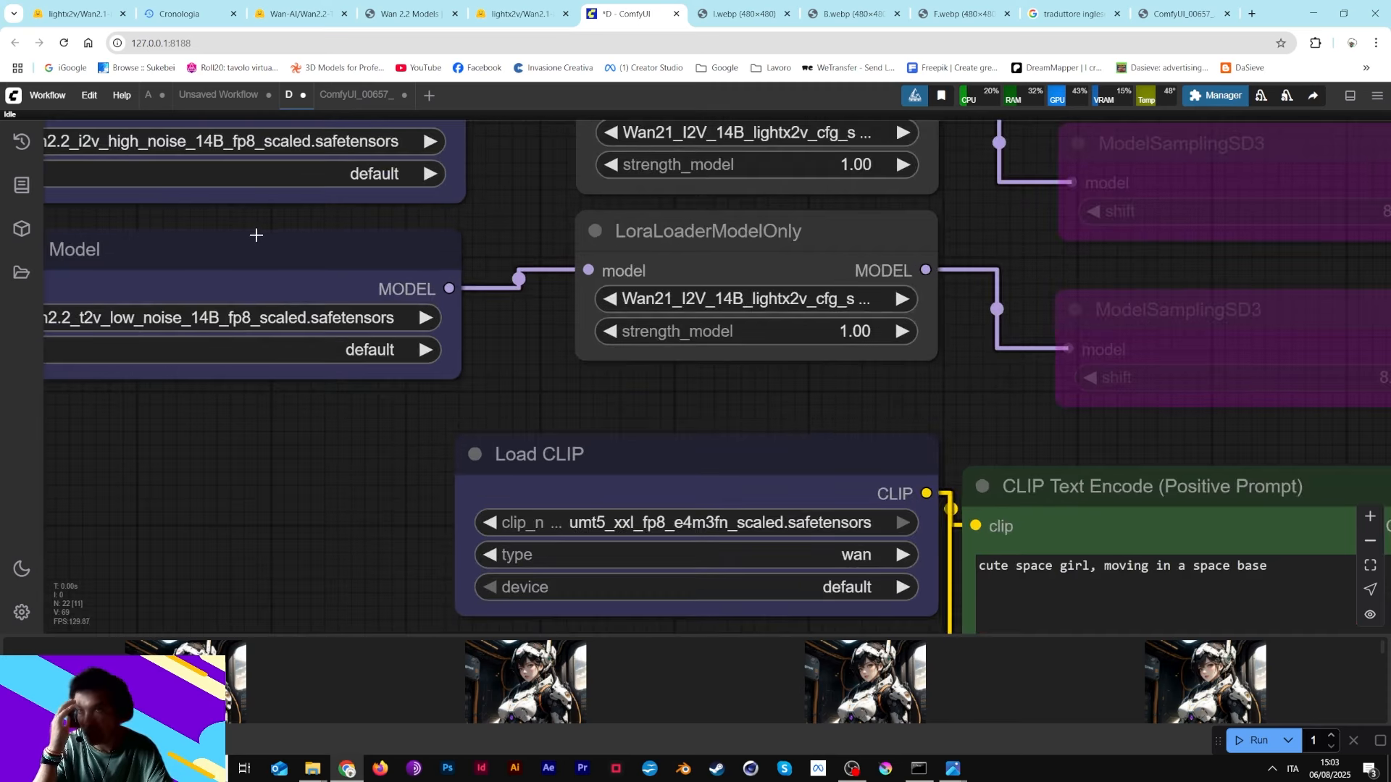
{"action": "left_click_drag", "start_coordinate": [256, 235], "coordinate": [329, 246]}
{"action": "left_click_drag", "start_coordinate": [522, 163], "coordinate": [752, 294]}
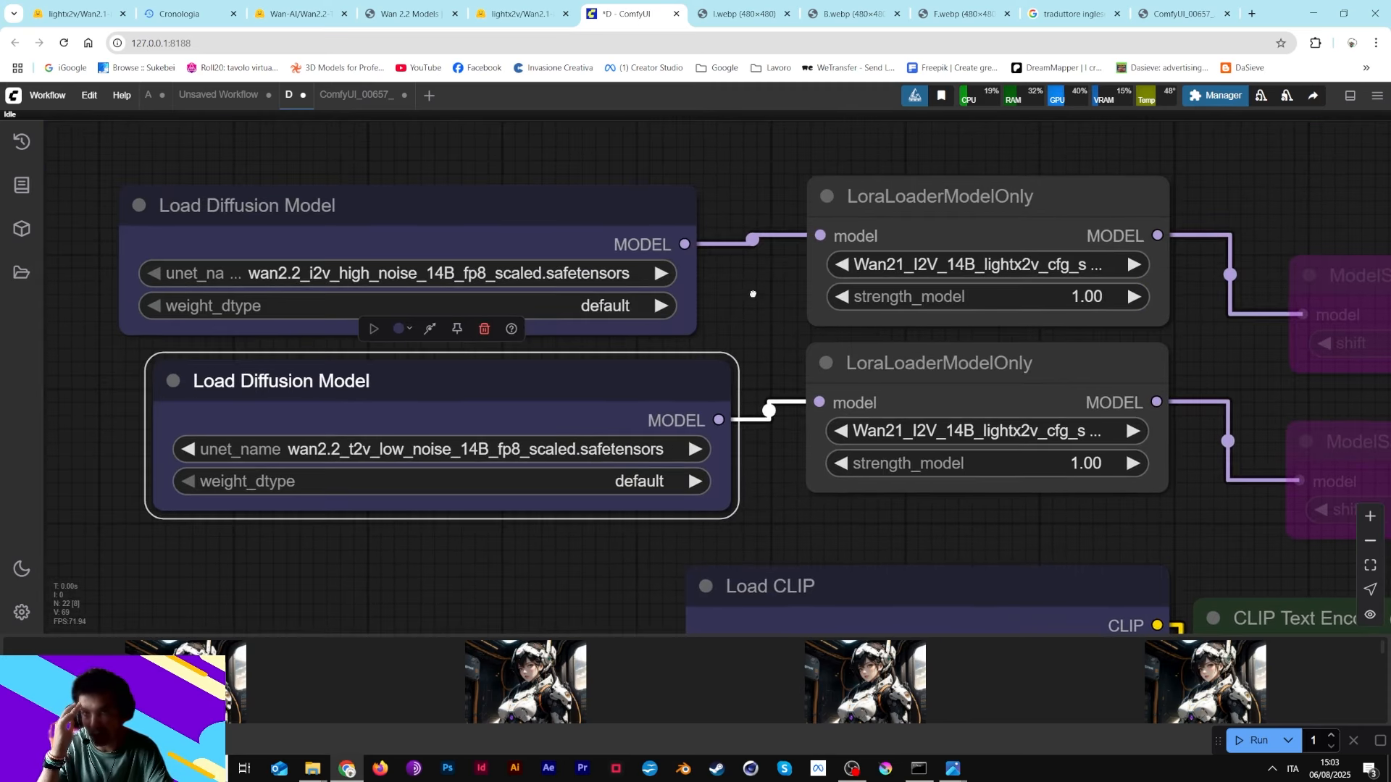
{"action": "left_click_drag", "start_coordinate": [565, 379], "coordinate": [523, 369]}
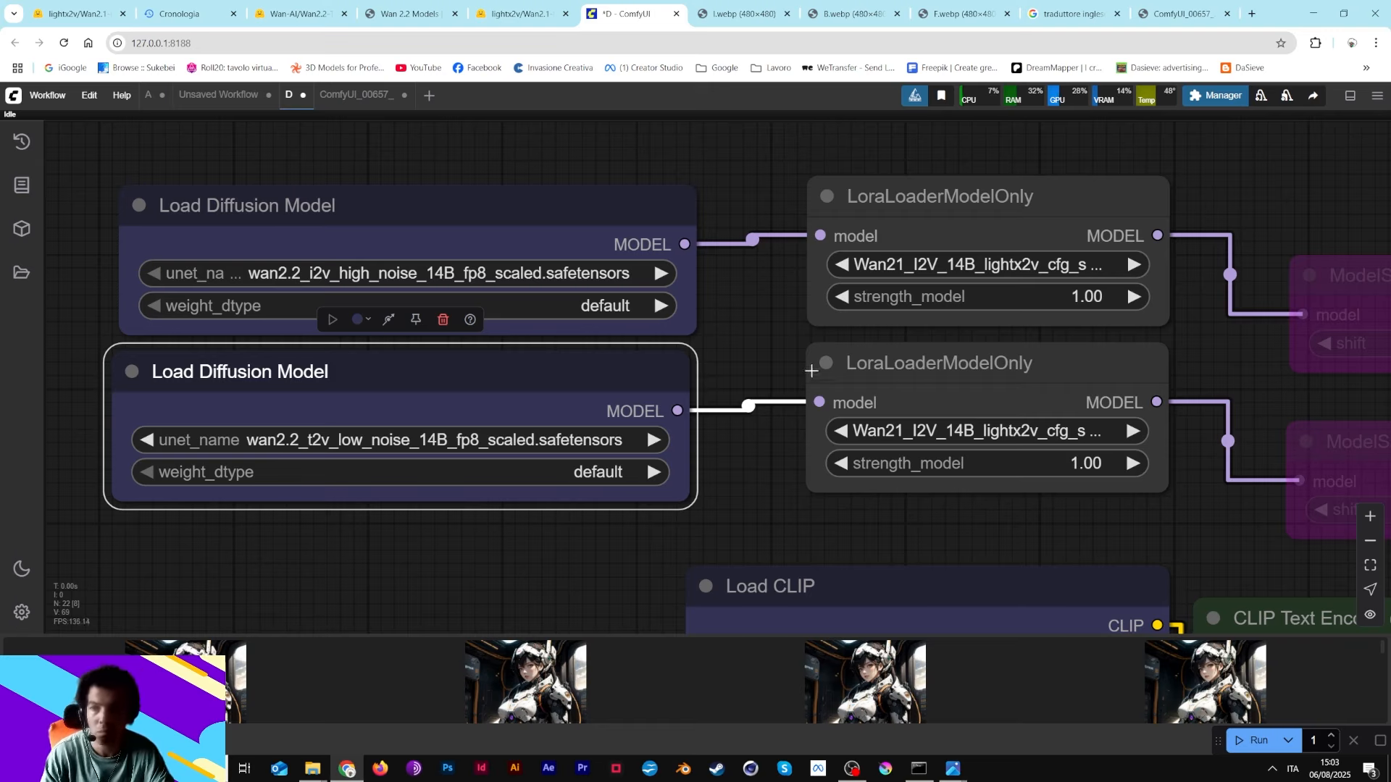
- Examine the workflow chain from the LoRA loaders through the prompts and WanImageToVideo to the two KSampler (Advanced) nodes
{"action": "left_click_drag", "start_coordinate": [1193, 388], "coordinate": [529, 342]}
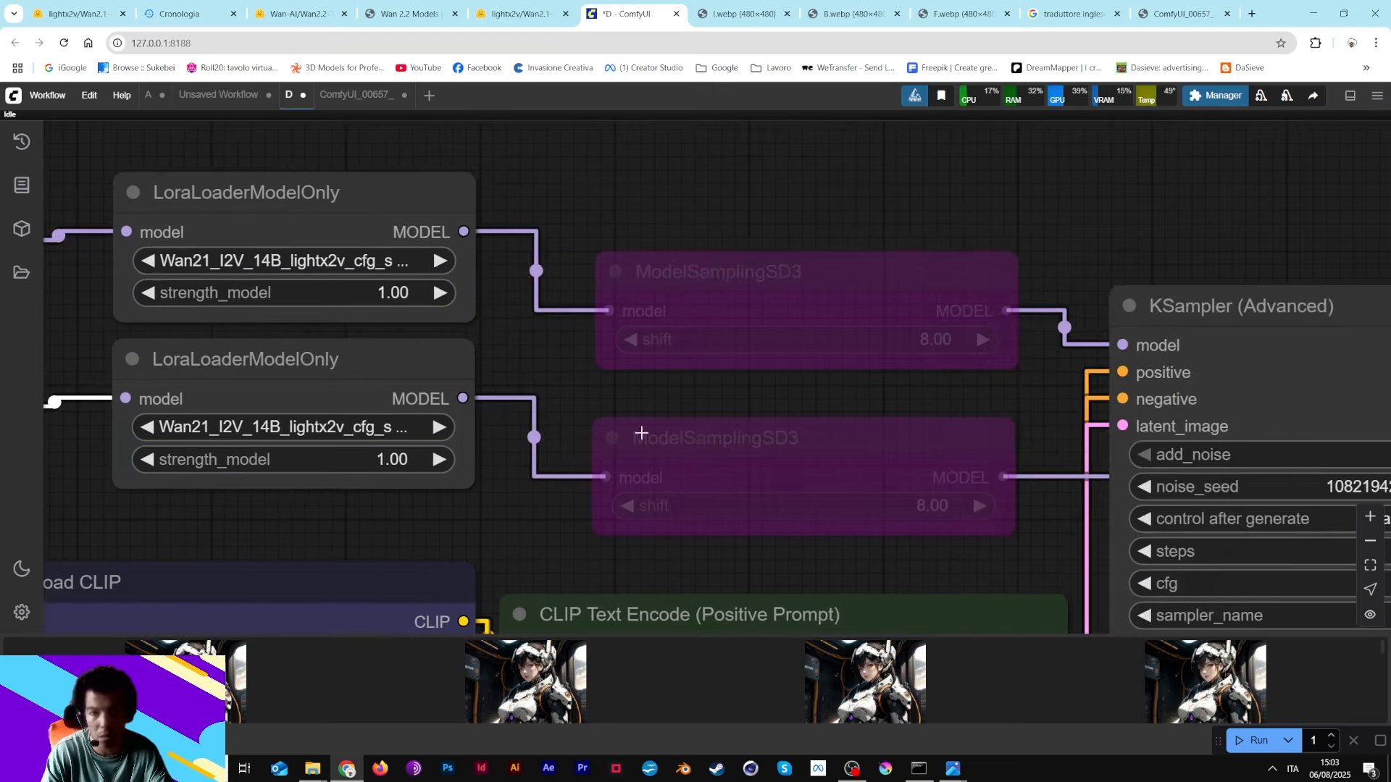
{"action": "scroll", "coordinate": [637, 434], "scroll_direction": "down", "scroll_amount": 7}
{"action": "scroll", "coordinate": [659, 444], "scroll_direction": "up", "scroll_amount": 2}
{"action": "left_click_drag", "start_coordinate": [751, 484], "coordinate": [866, 191]}
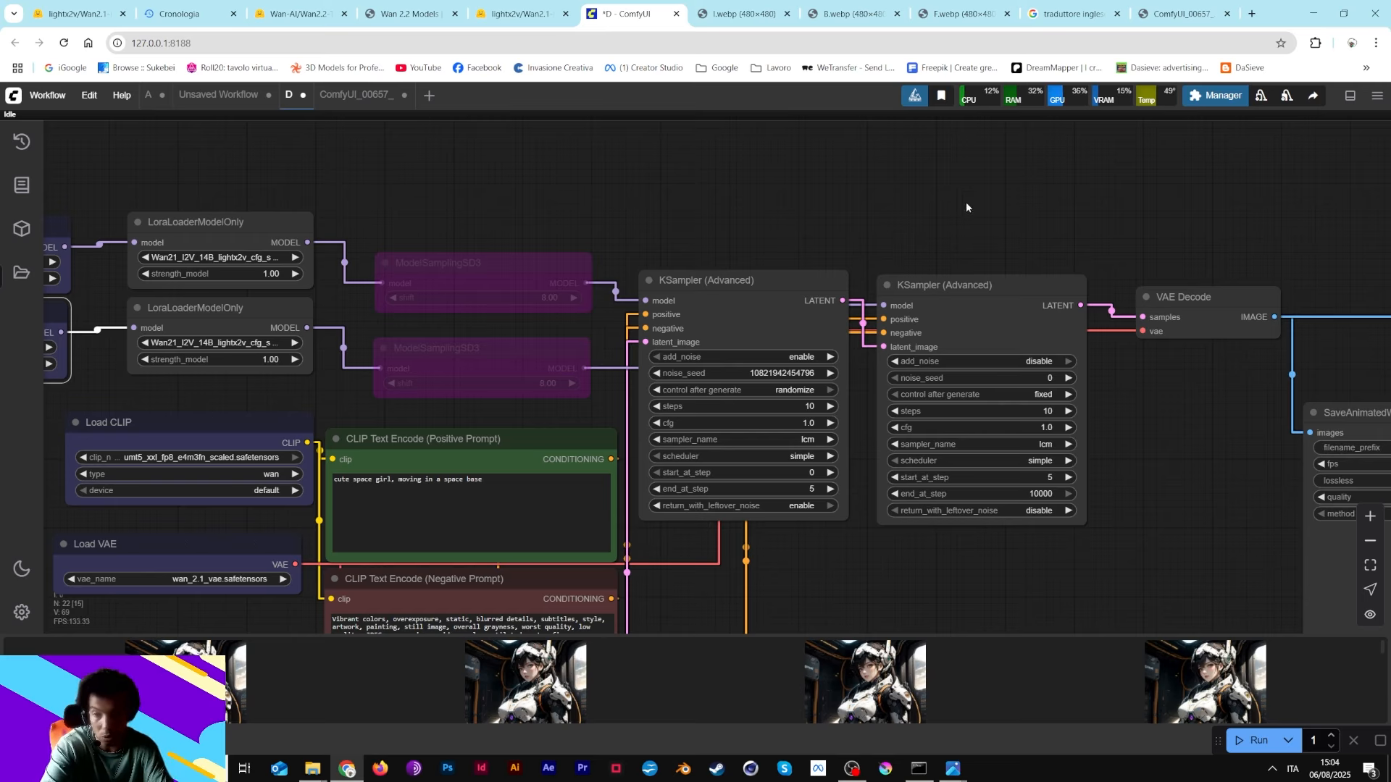
{"action": "left_click_drag", "start_coordinate": [795, 564], "coordinate": [926, 362]}
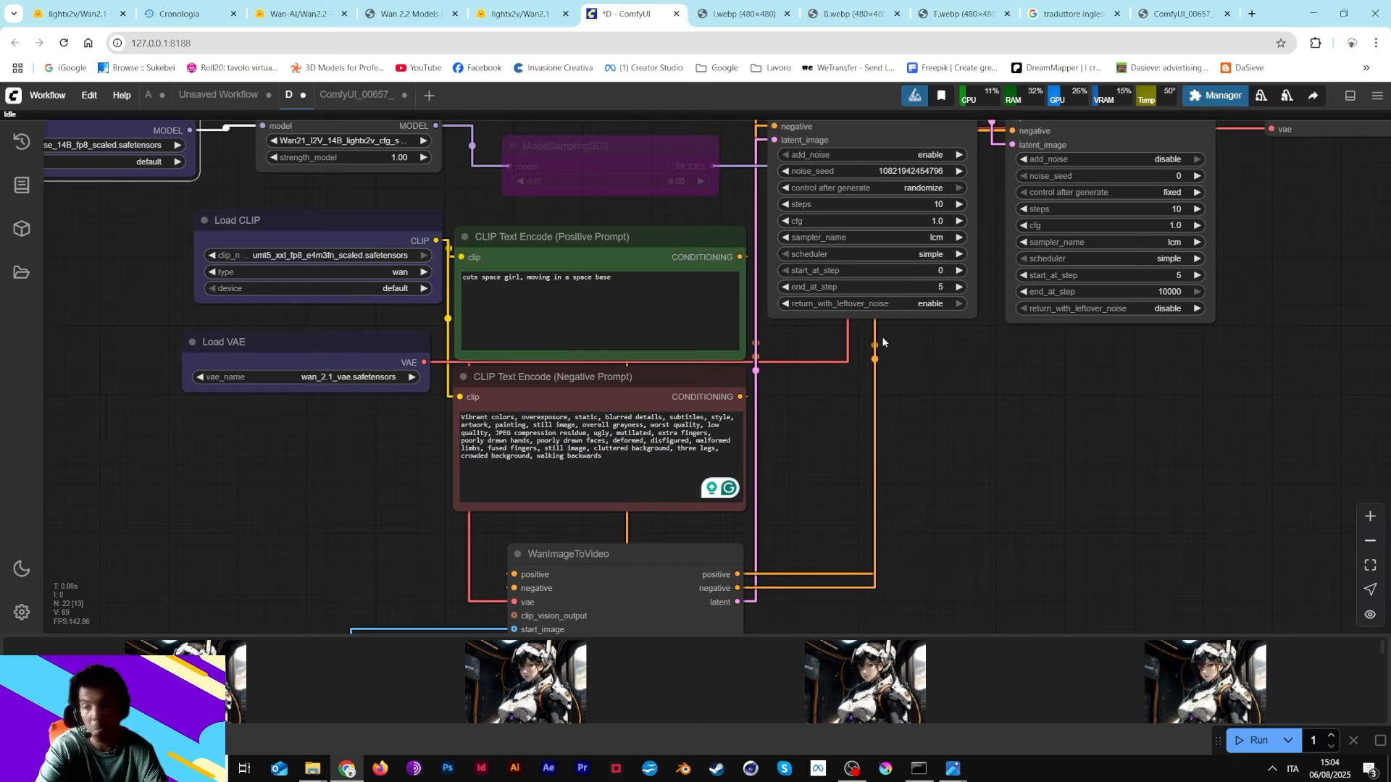
{"action": "left_click_drag", "start_coordinate": [273, 438], "coordinate": [418, 566]}
{"action": "left_click_drag", "start_coordinate": [1049, 171], "coordinate": [802, 218]}
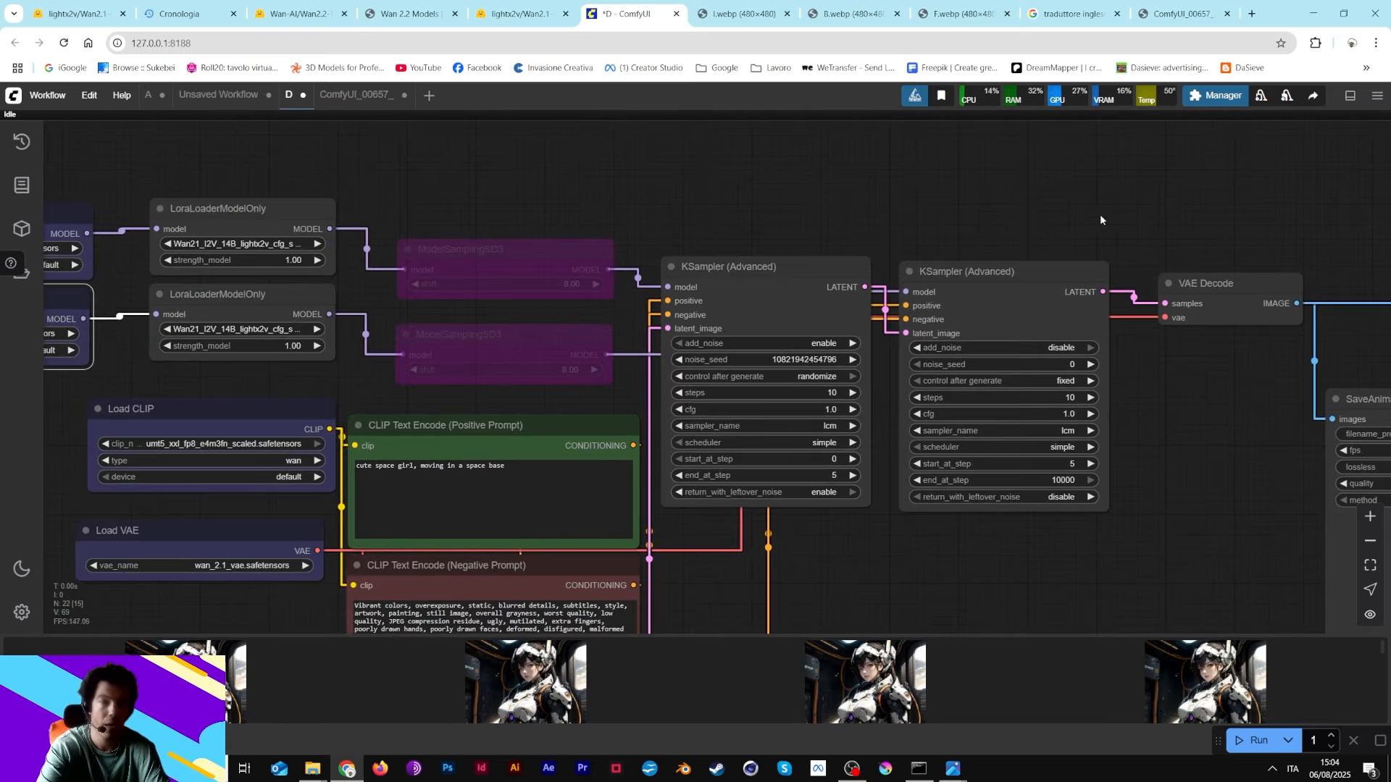
{"action": "left_click_drag", "start_coordinate": [1099, 218], "coordinate": [1390, 174]}
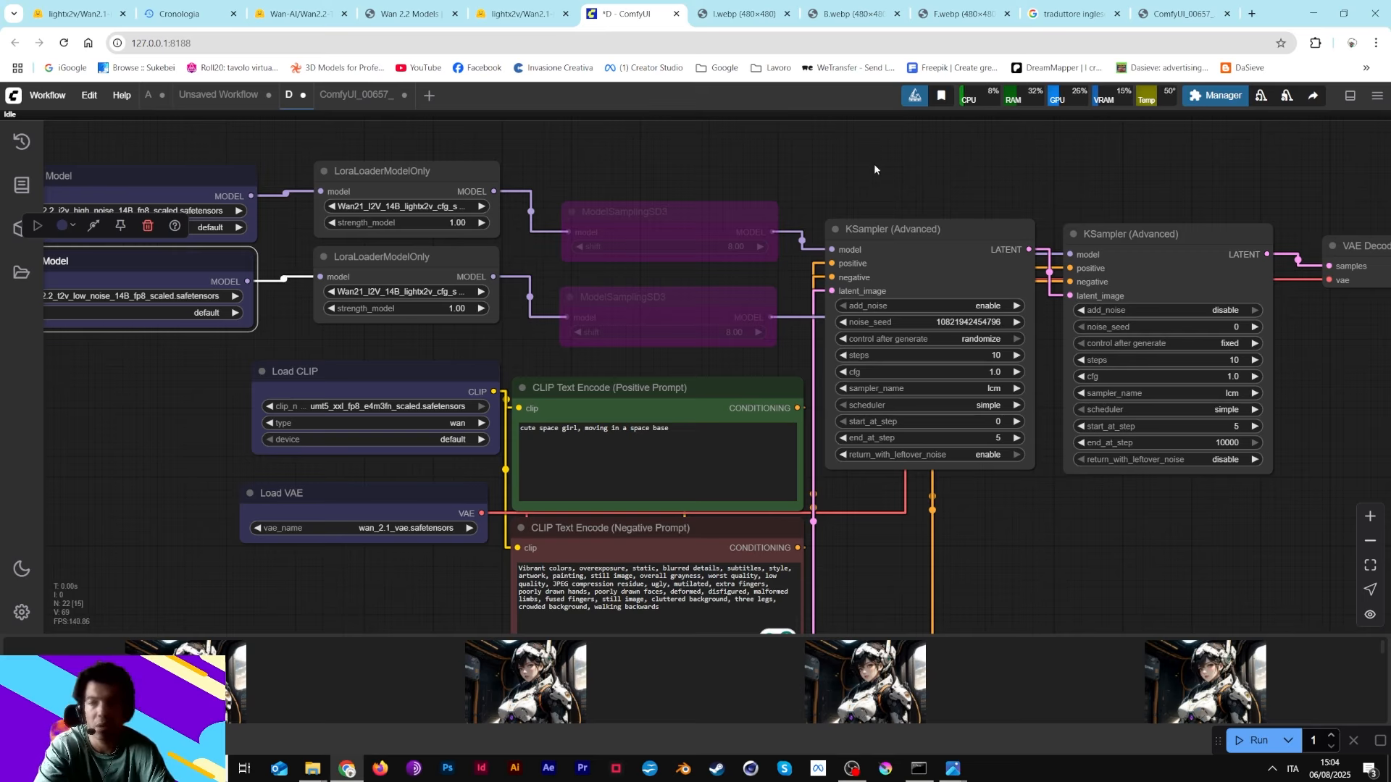
{"action": "left_click_drag", "start_coordinate": [699, 169], "coordinate": [688, 256]}
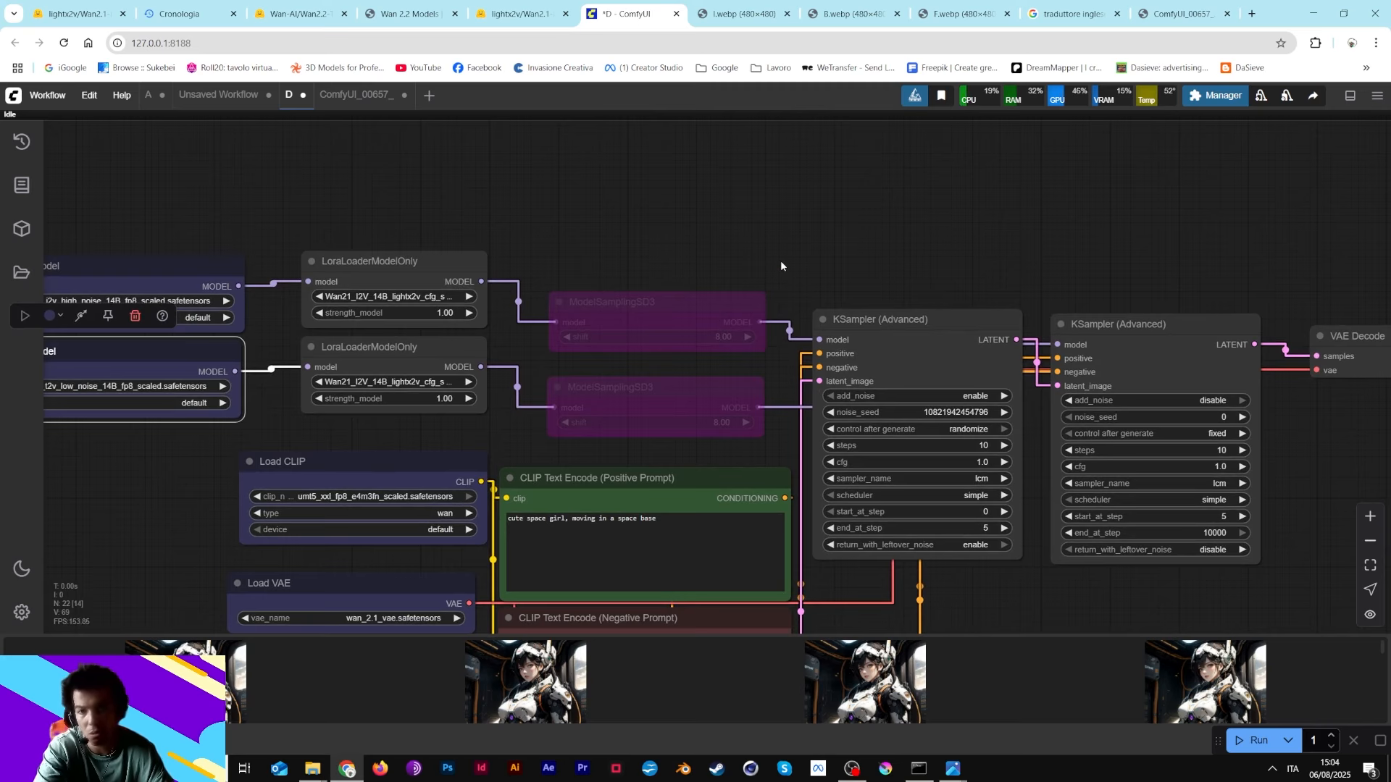
- Move the SaveAnimatedWEBP node closer to VAE Decode and place the SaveWEBM node right beside it
{"action": "left_click_drag", "start_coordinate": [1101, 266], "coordinate": [718, 214]}
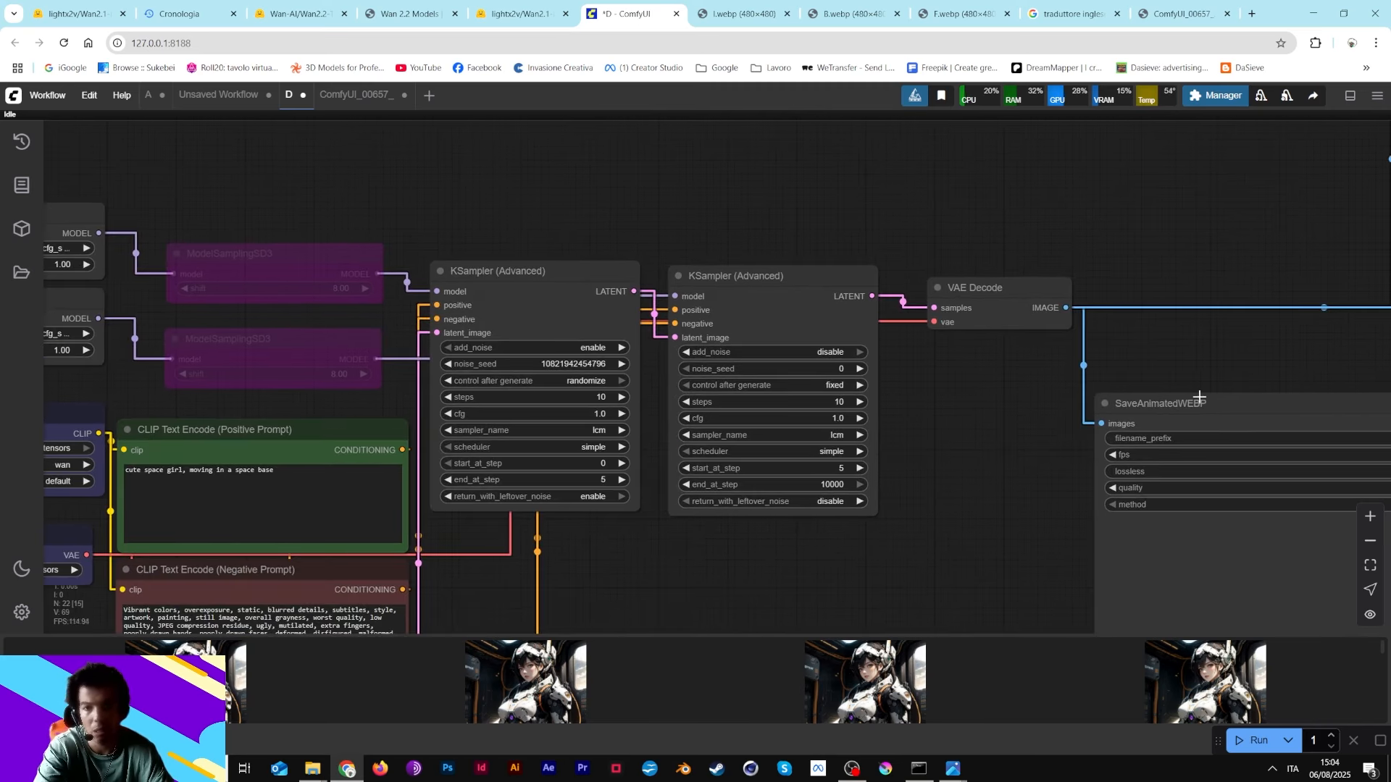
{"action": "left_click_drag", "start_coordinate": [1198, 395], "coordinate": [1086, 418]}
{"action": "scroll", "coordinate": [1127, 341], "scroll_direction": "down", "scroll_amount": 5}
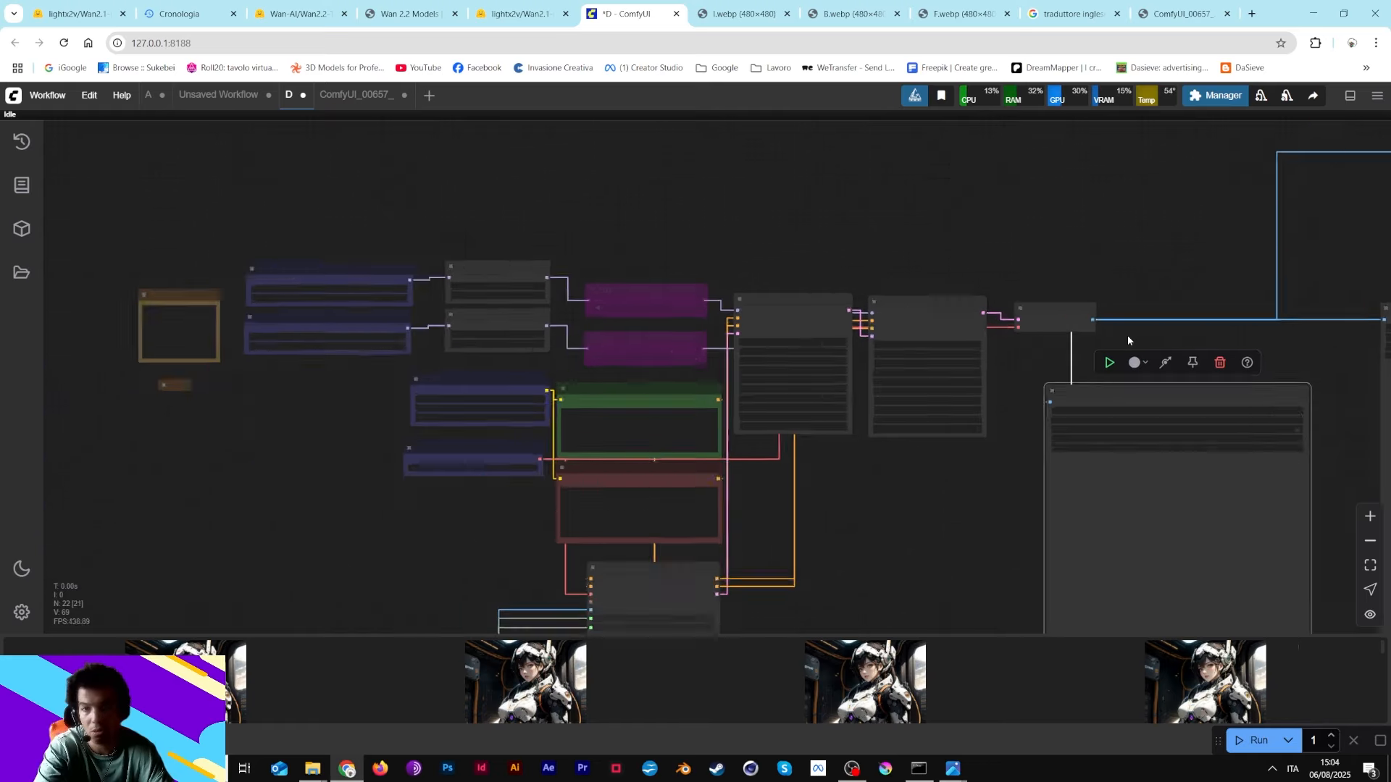
{"action": "left_click_drag", "start_coordinate": [981, 289], "coordinate": [926, 360]}
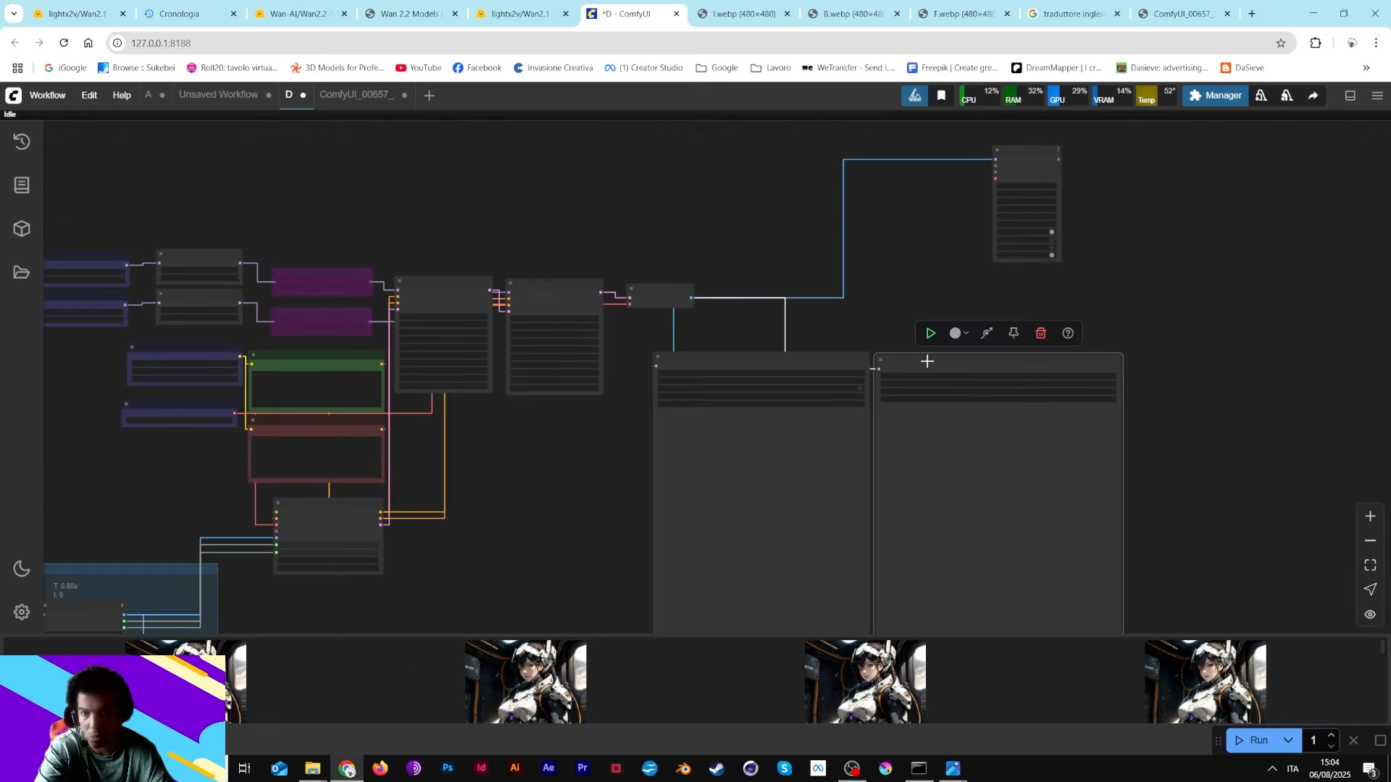
{"action": "scroll", "coordinate": [926, 361], "scroll_direction": "up", "scroll_amount": 4}
{"action": "left_click_drag", "start_coordinate": [472, 345], "coordinate": [1179, 466]}
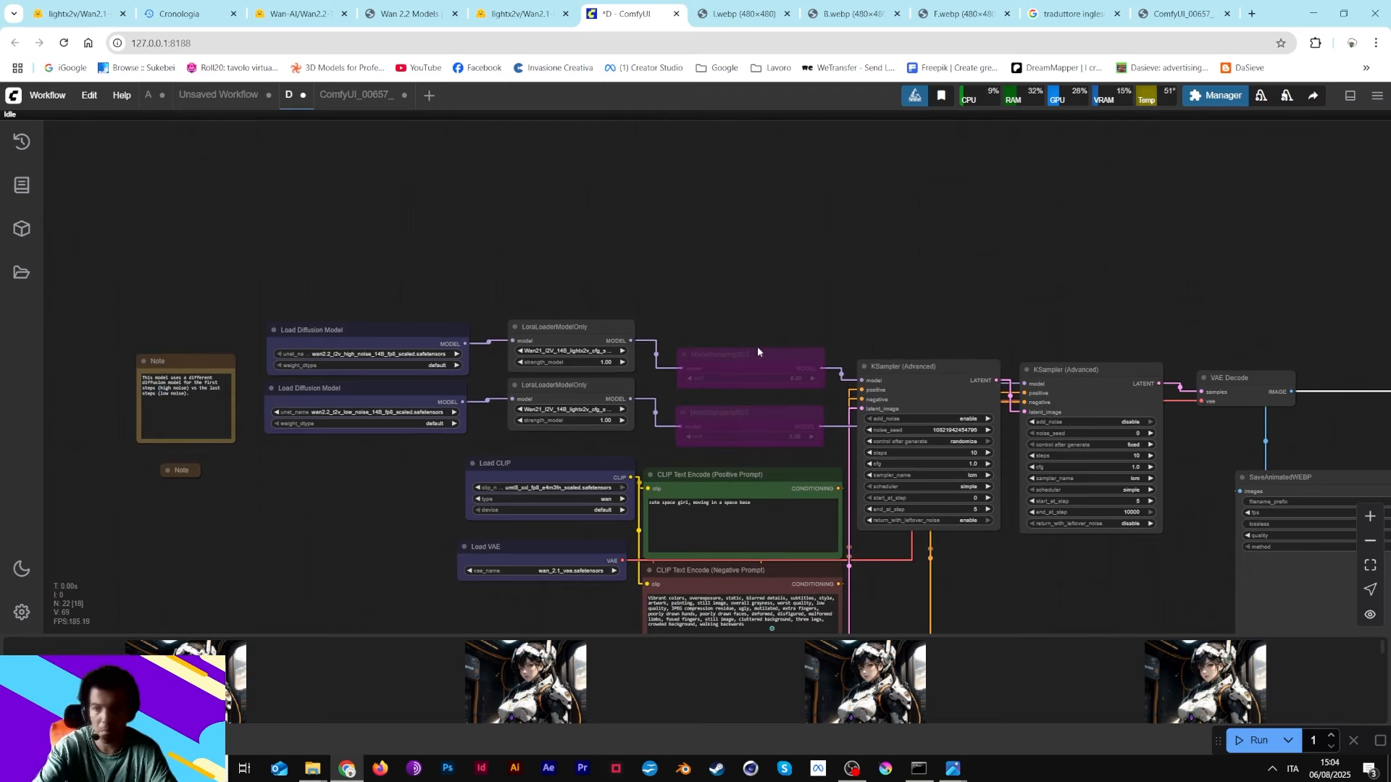
- Raise both bypassed ModelSamplingSD3 nodes so each lines up with its LoraLoaderModelOnly node
{"action": "left_click_drag", "start_coordinate": [758, 353], "coordinate": [749, 329]}
{"action": "left_click_drag", "start_coordinate": [733, 414], "coordinate": [731, 387]}
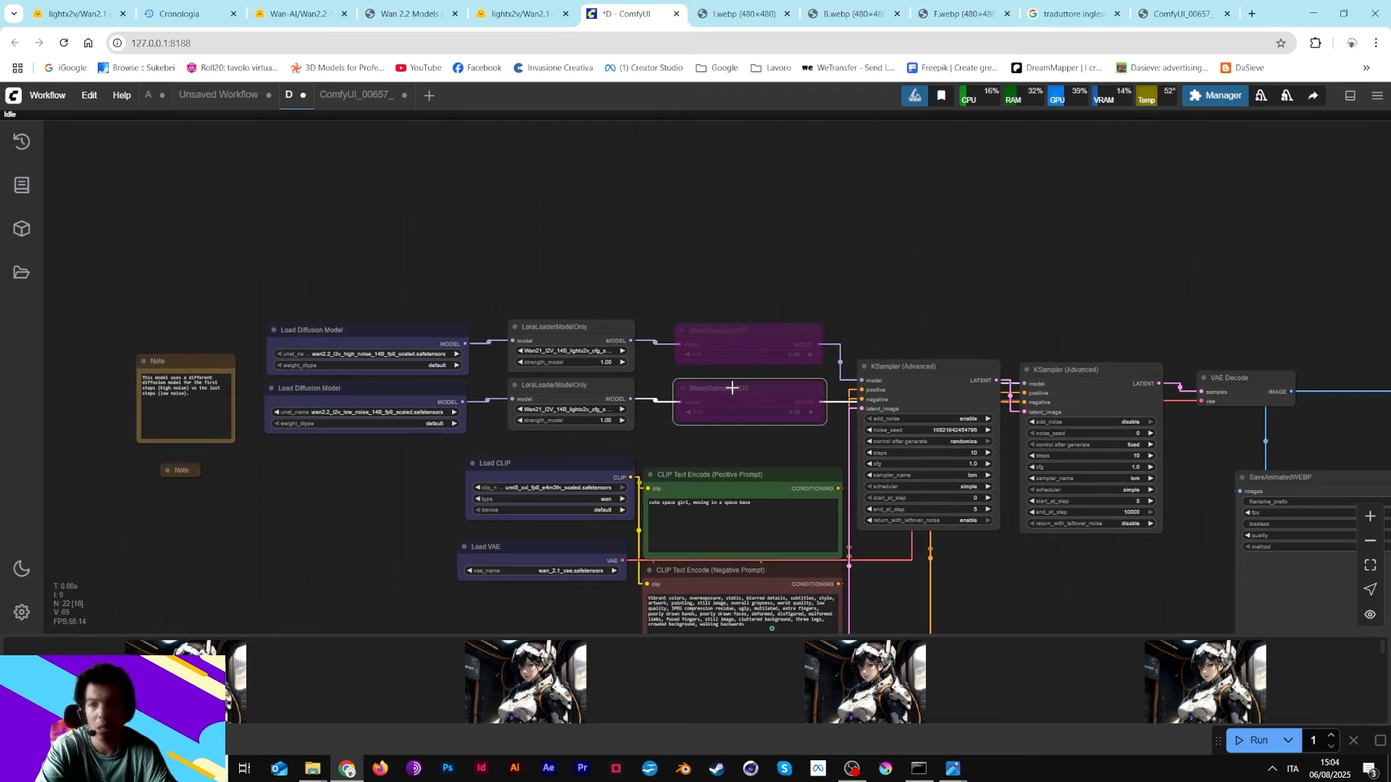
{"action": "scroll", "coordinate": [714, 323], "scroll_direction": "up", "scroll_amount": 2}
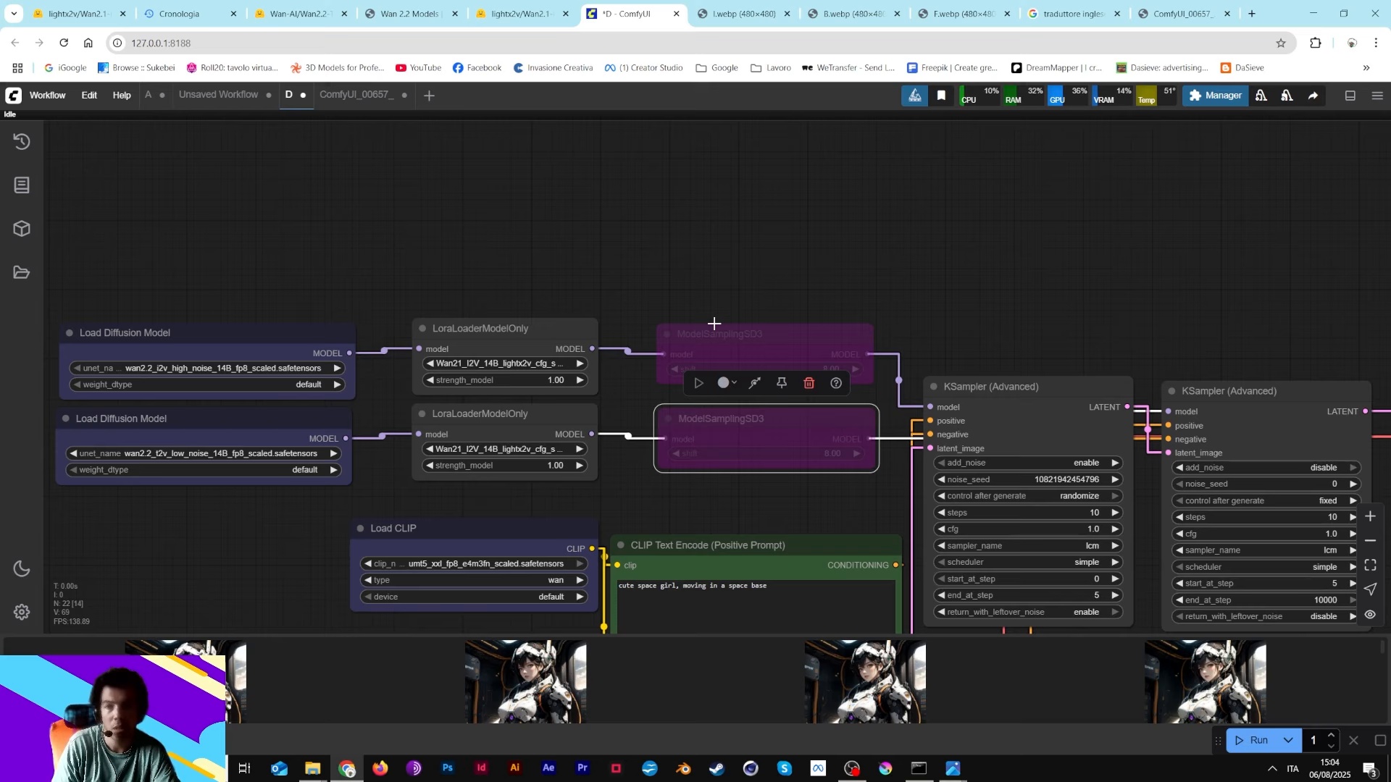
- Search the web for "sage attention comfyui" in a new browser tab
{"action": "left_click", "coordinate": [1251, 13]}
{"action": "type", "text": "sega"}
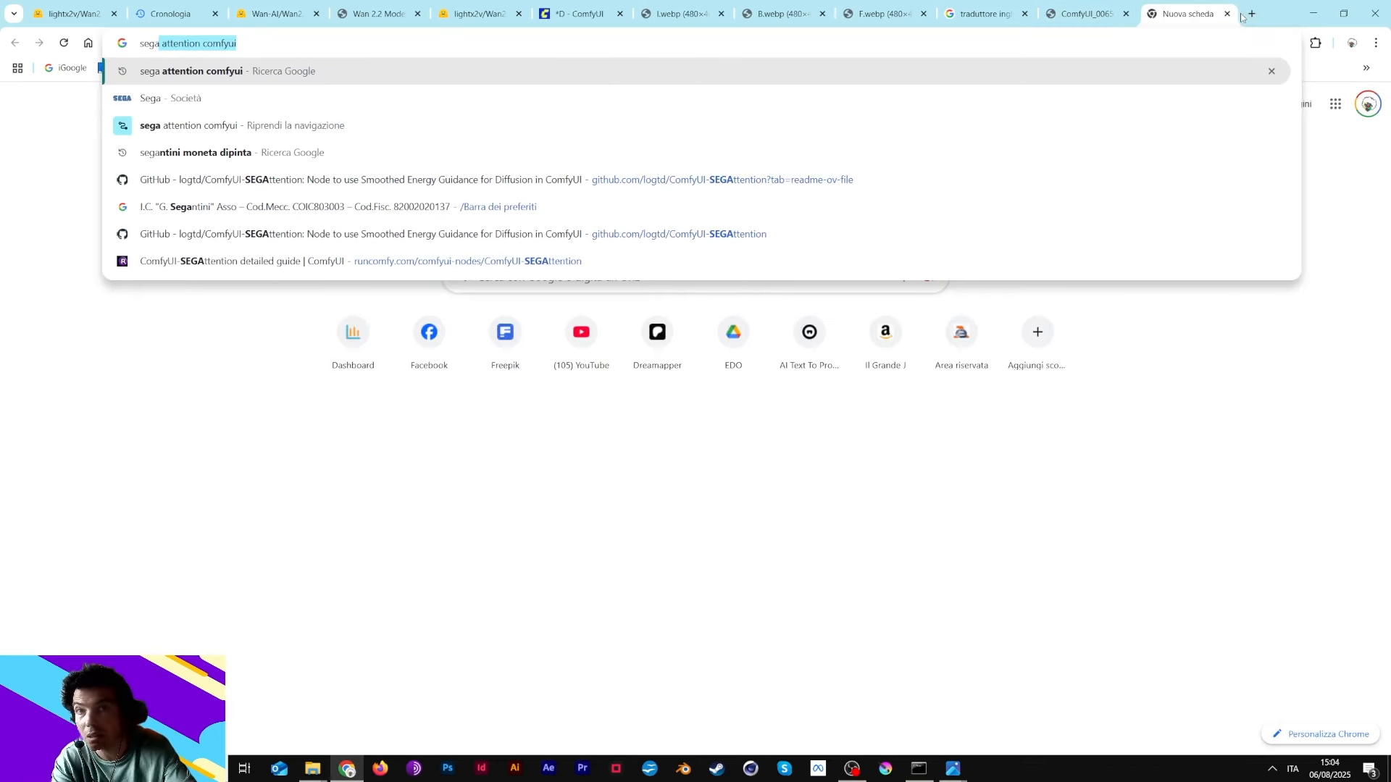
{"action": "key", "text": "Return"}
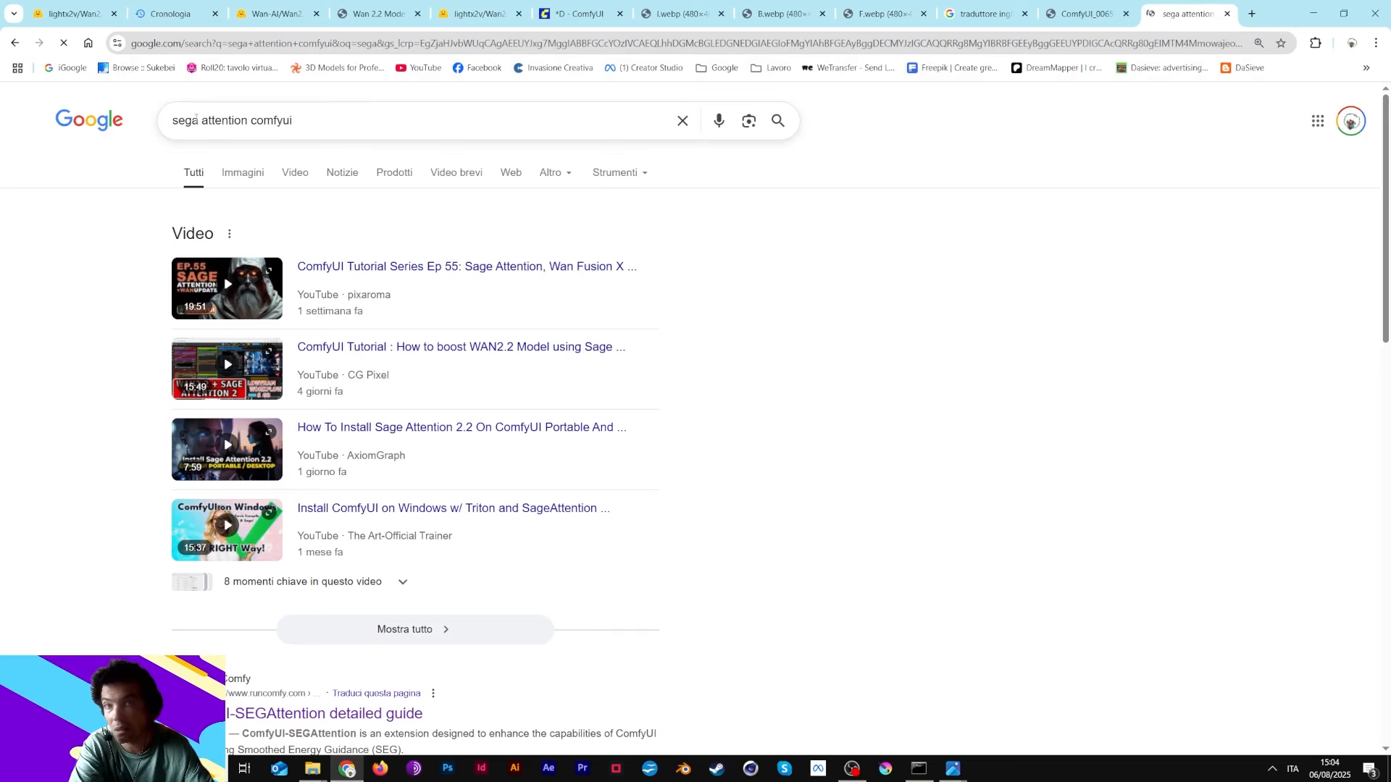
{"action": "double_click", "coordinate": [185, 120]}
{"action": "type", "text": "sagfe"}
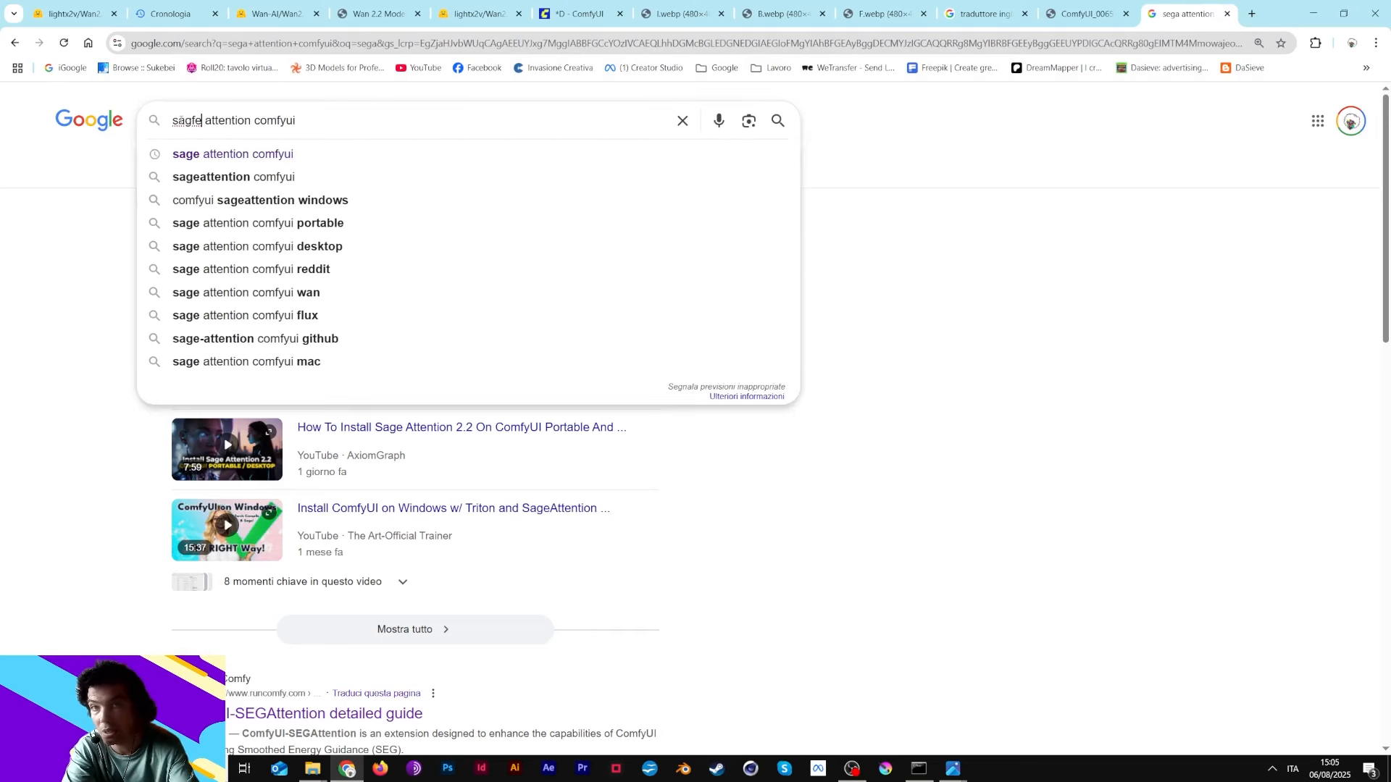
{"action": "key", "text": "BackSpace"}
{"action": "key", "text": "BackSpace"}
{"action": "type", "text": "e"}
{"action": "key", "text": "Return"}
{"action": "scroll", "coordinate": [385, 468], "scroll_direction": "down", "scroll_amount": 5}
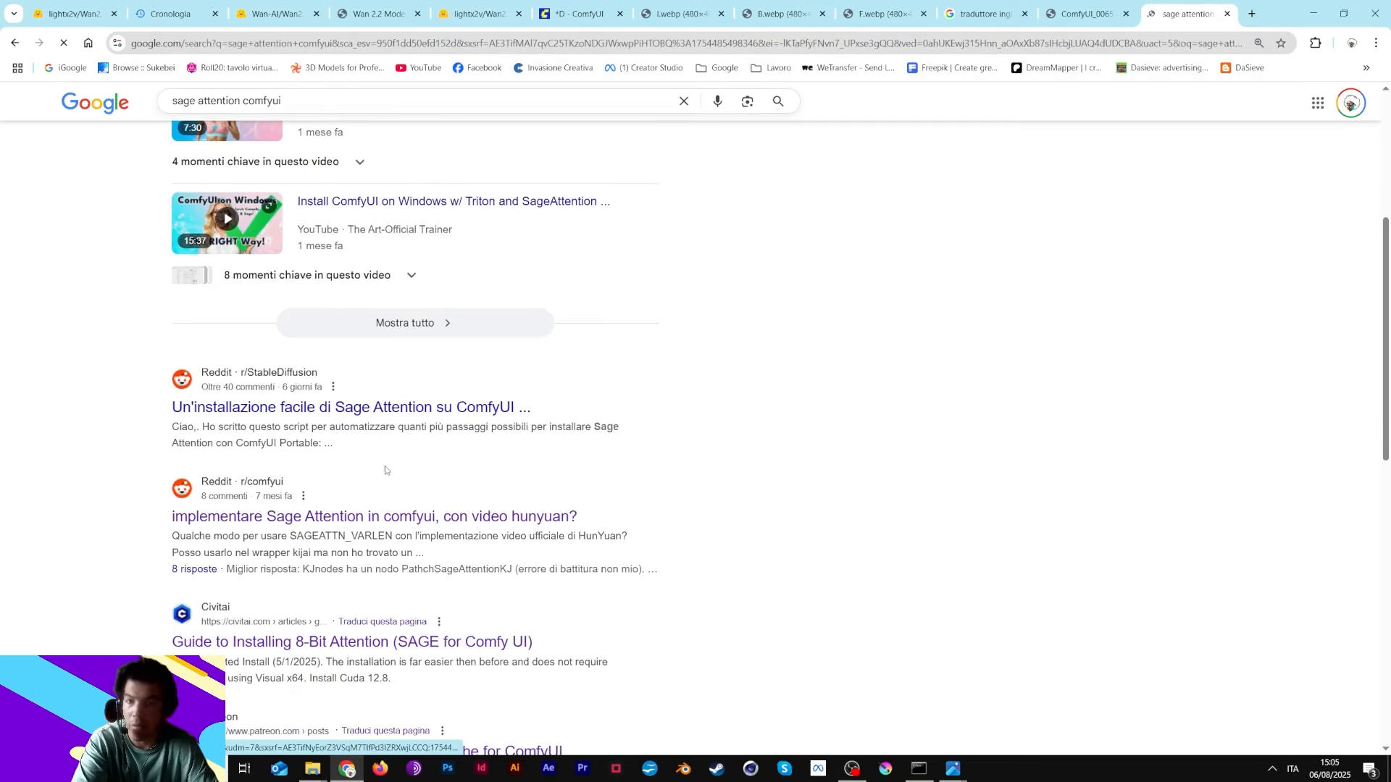
- Open the Patreon guide on installing Triton, Sage Attention, and Teacache for ComfyUI from the search results
{"action": "left_click", "coordinate": [353, 523]}
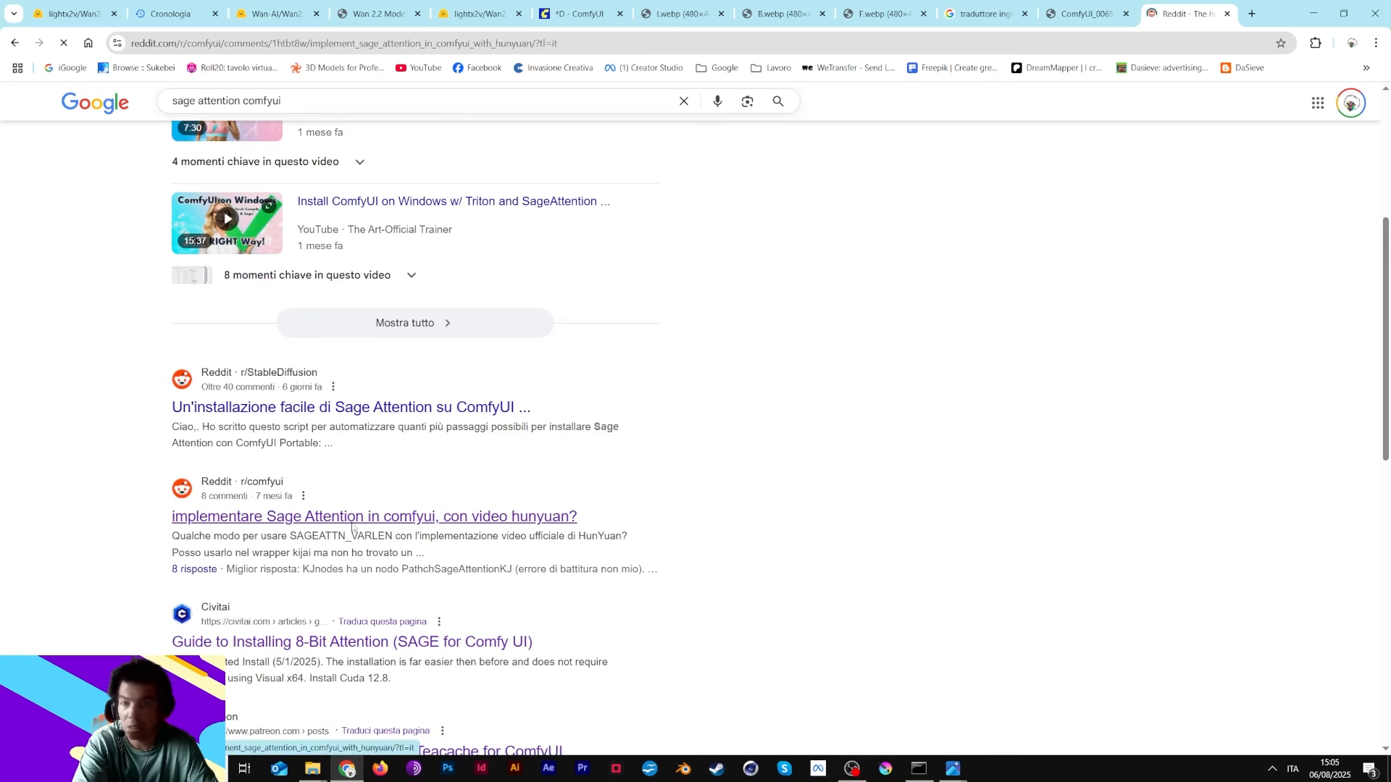
{"action": "left_click", "coordinate": [12, 45]}
{"action": "scroll", "coordinate": [368, 366], "scroll_direction": "down", "scroll_amount": 3}
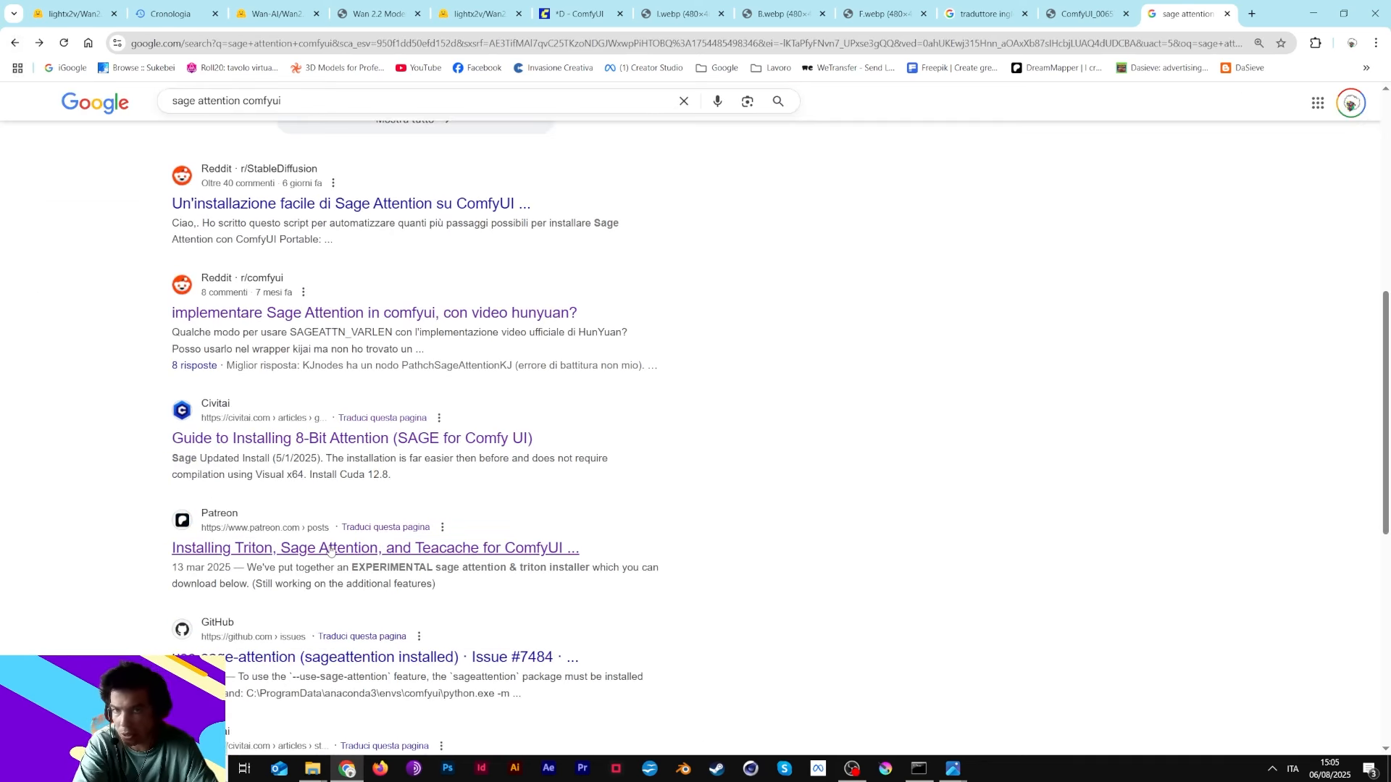
{"action": "left_click", "coordinate": [329, 550]}
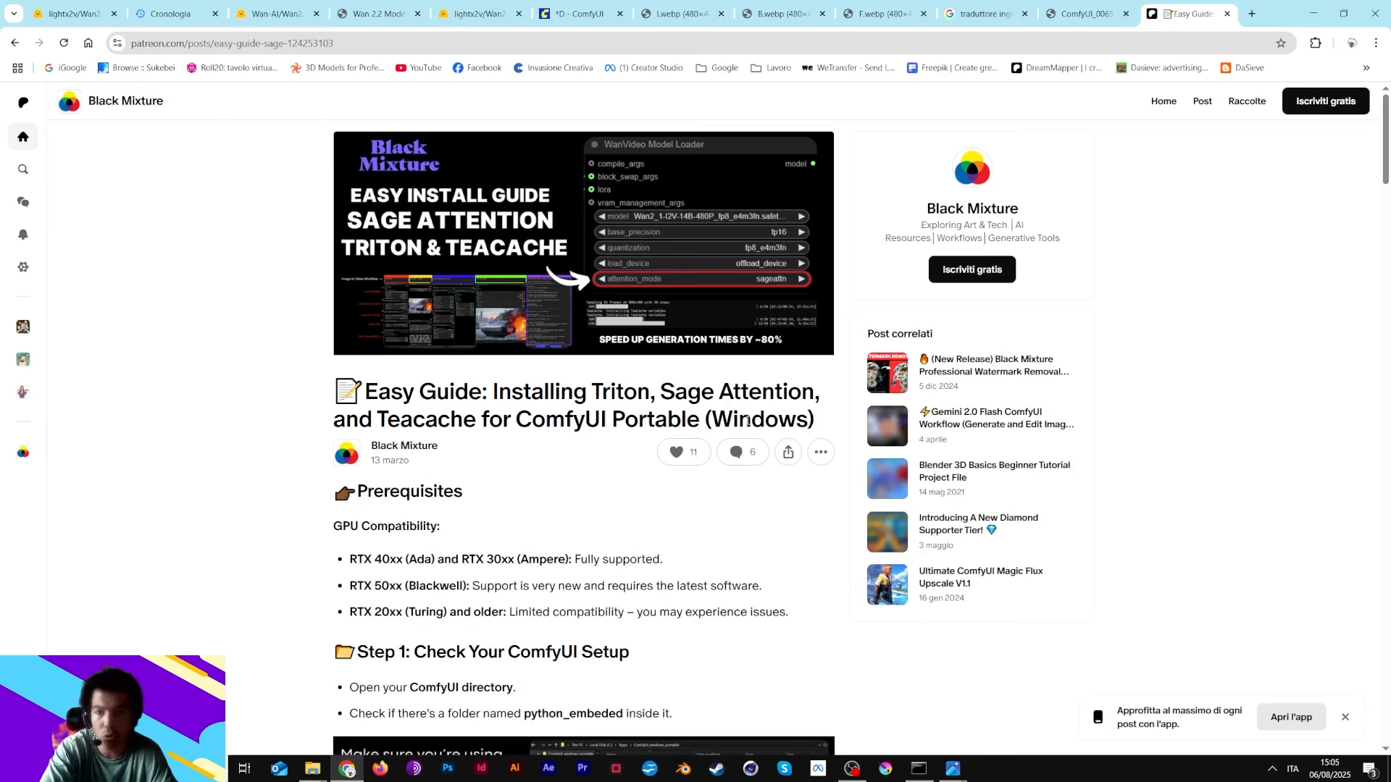
- Read the guide's GPU prerequisites, the ComfyUI setup check in Step 1 and the Triton installation in Step 2
{"action": "scroll", "coordinate": [747, 420], "scroll_direction": "down", "scroll_amount": 5}
{"action": "scroll", "coordinate": [679, 366], "scroll_direction": "up", "scroll_amount": 5}
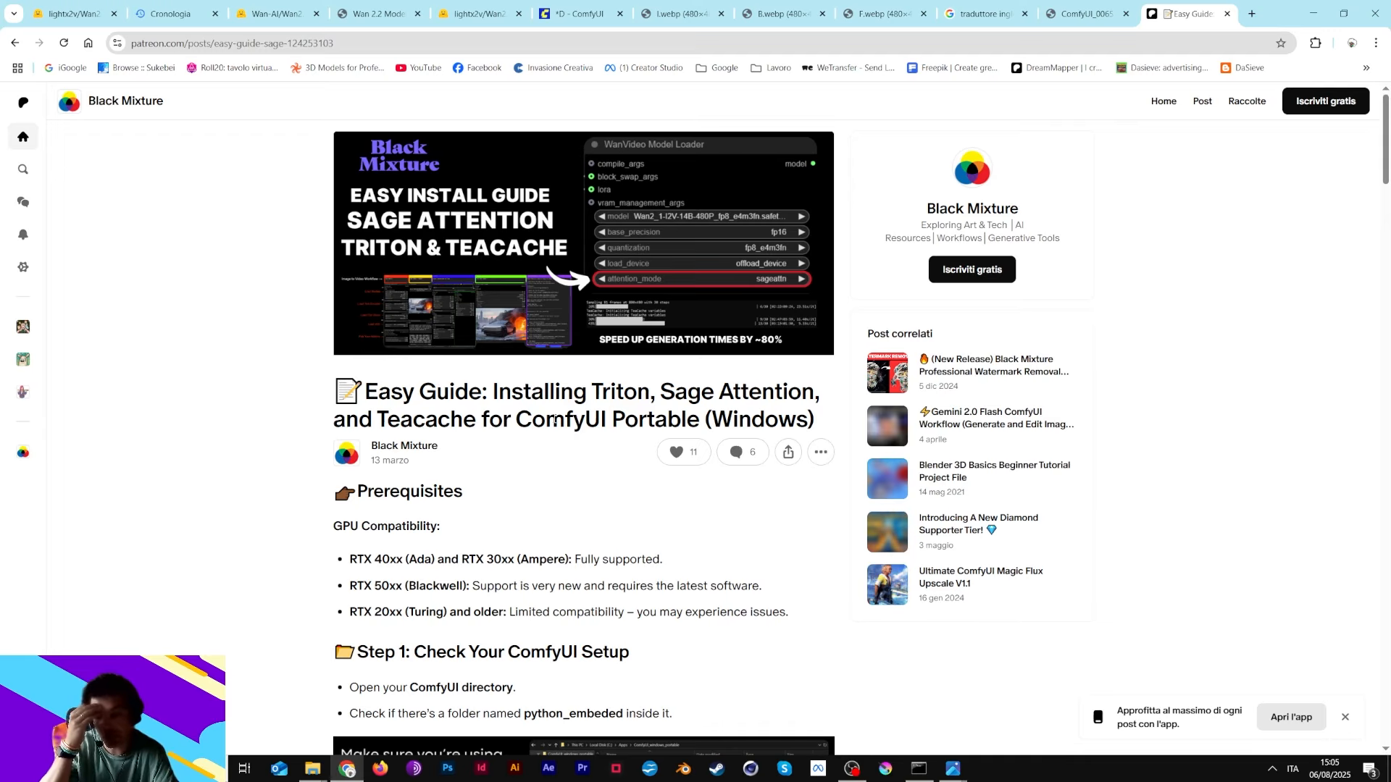
{"action": "scroll", "coordinate": [554, 420], "scroll_direction": "down", "scroll_amount": 8}
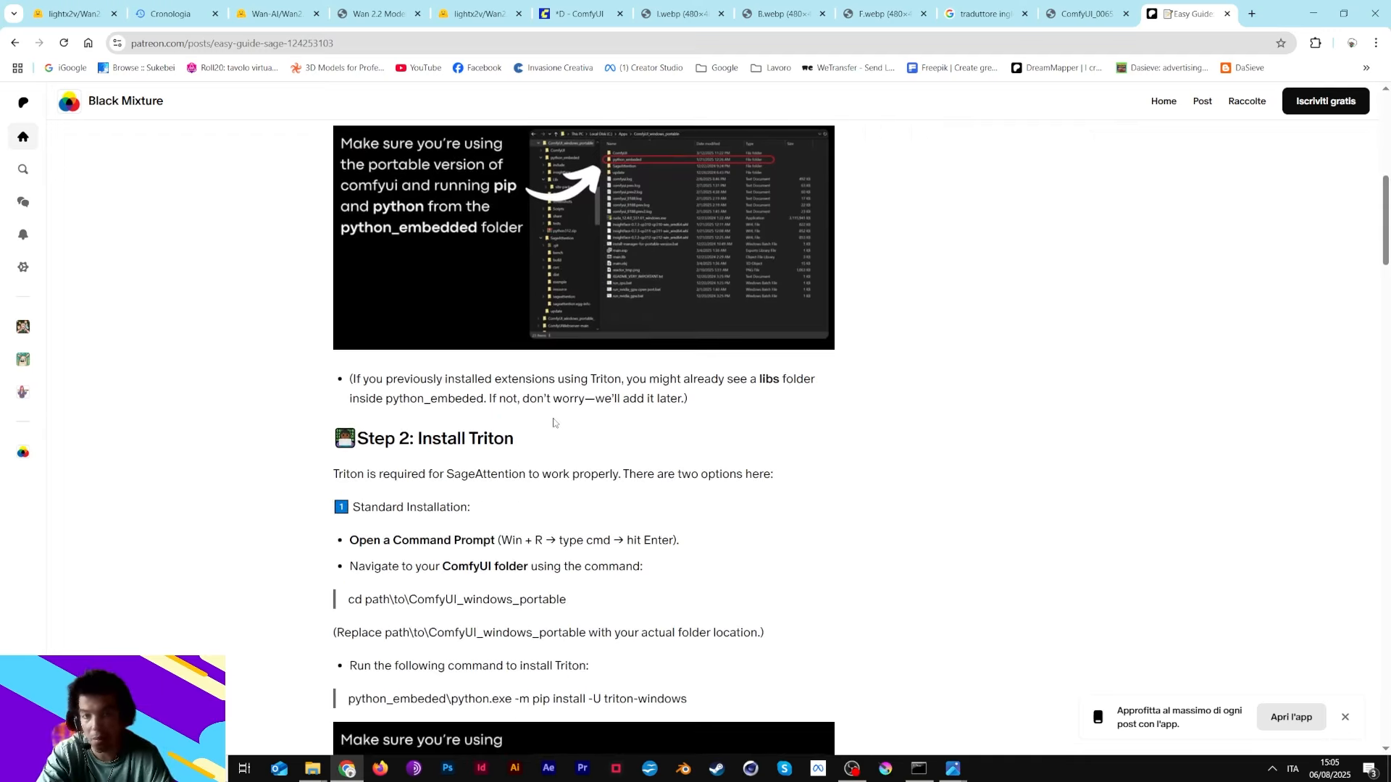
{"action": "scroll", "coordinate": [554, 422], "scroll_direction": "down", "scroll_amount": 5}
{"action": "scroll", "coordinate": [555, 449], "scroll_direction": "up", "scroll_amount": 10}
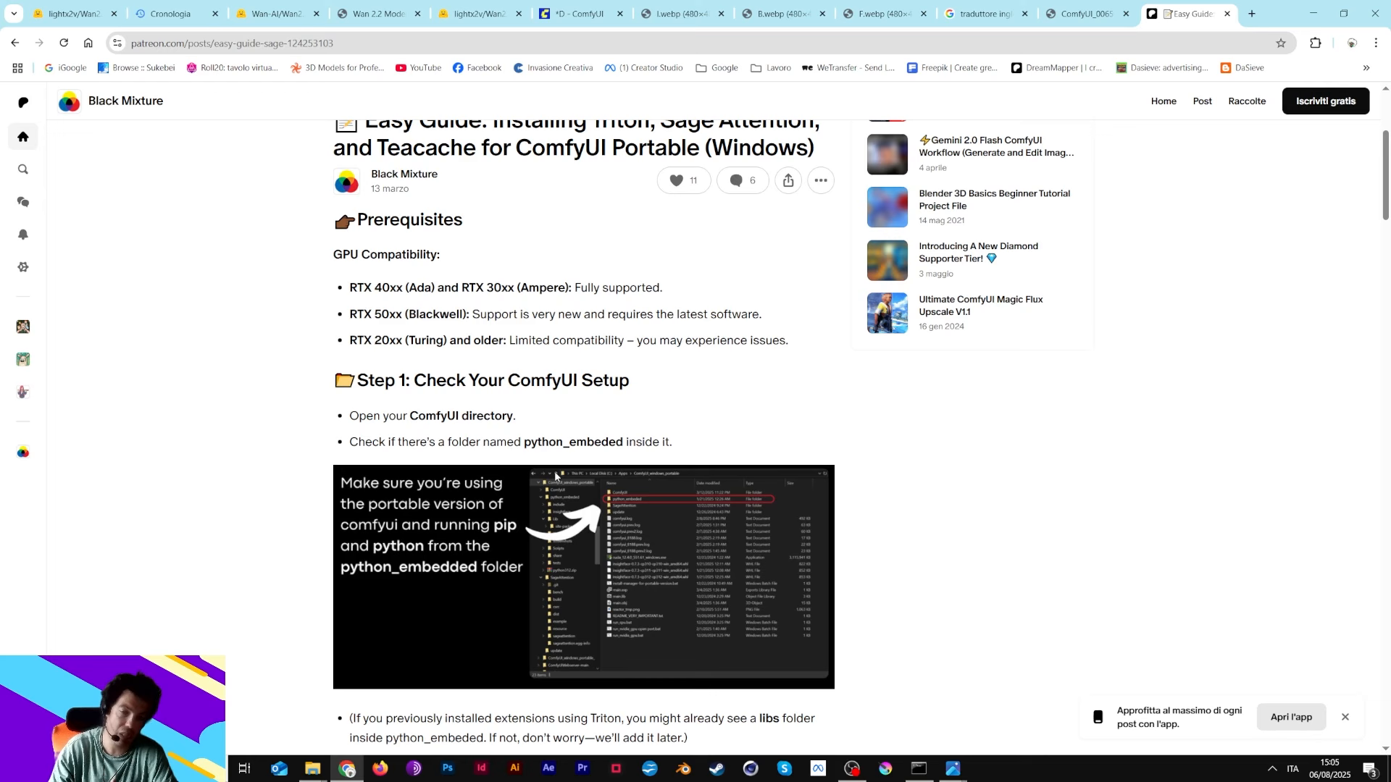
{"action": "scroll", "coordinate": [555, 476], "scroll_direction": "down", "scroll_amount": 5}
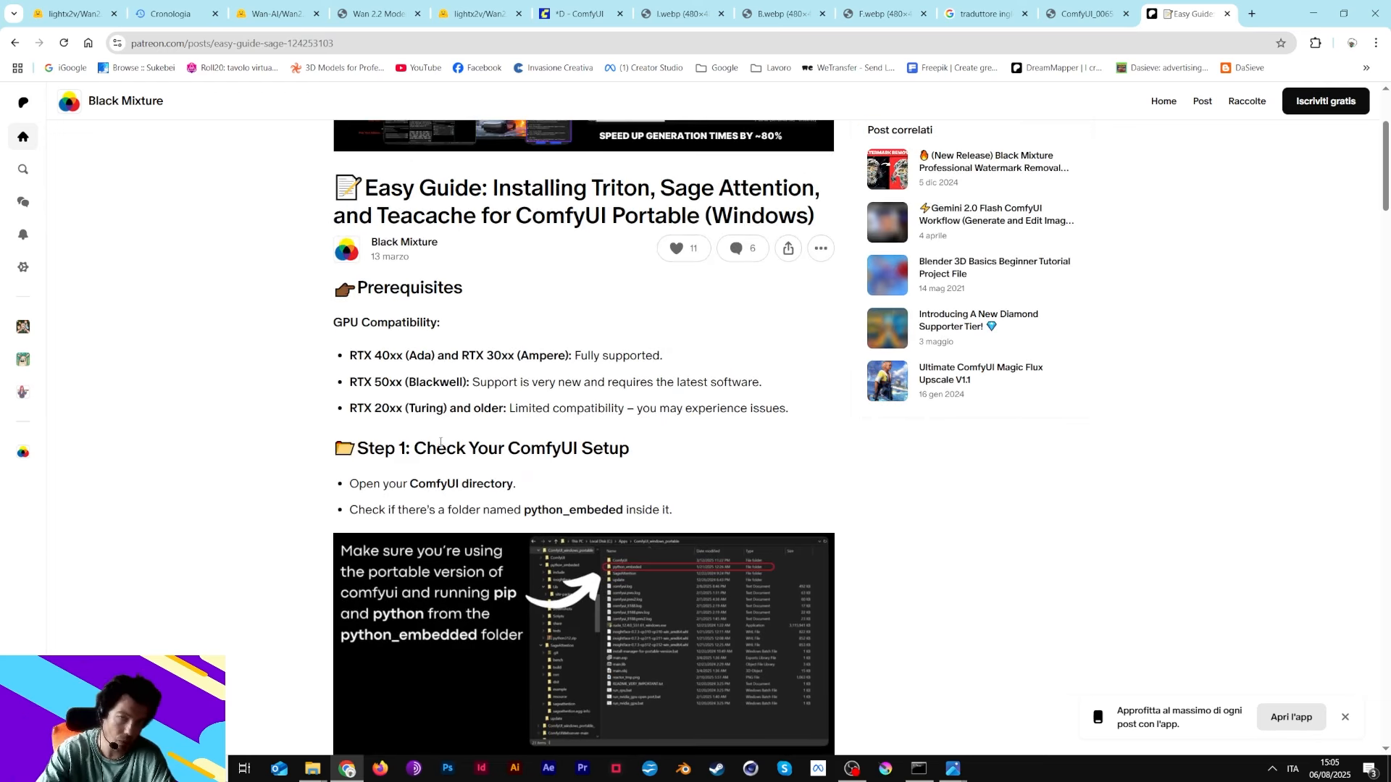
{"action": "scroll", "coordinate": [438, 450], "scroll_direction": "down", "scroll_amount": 5}
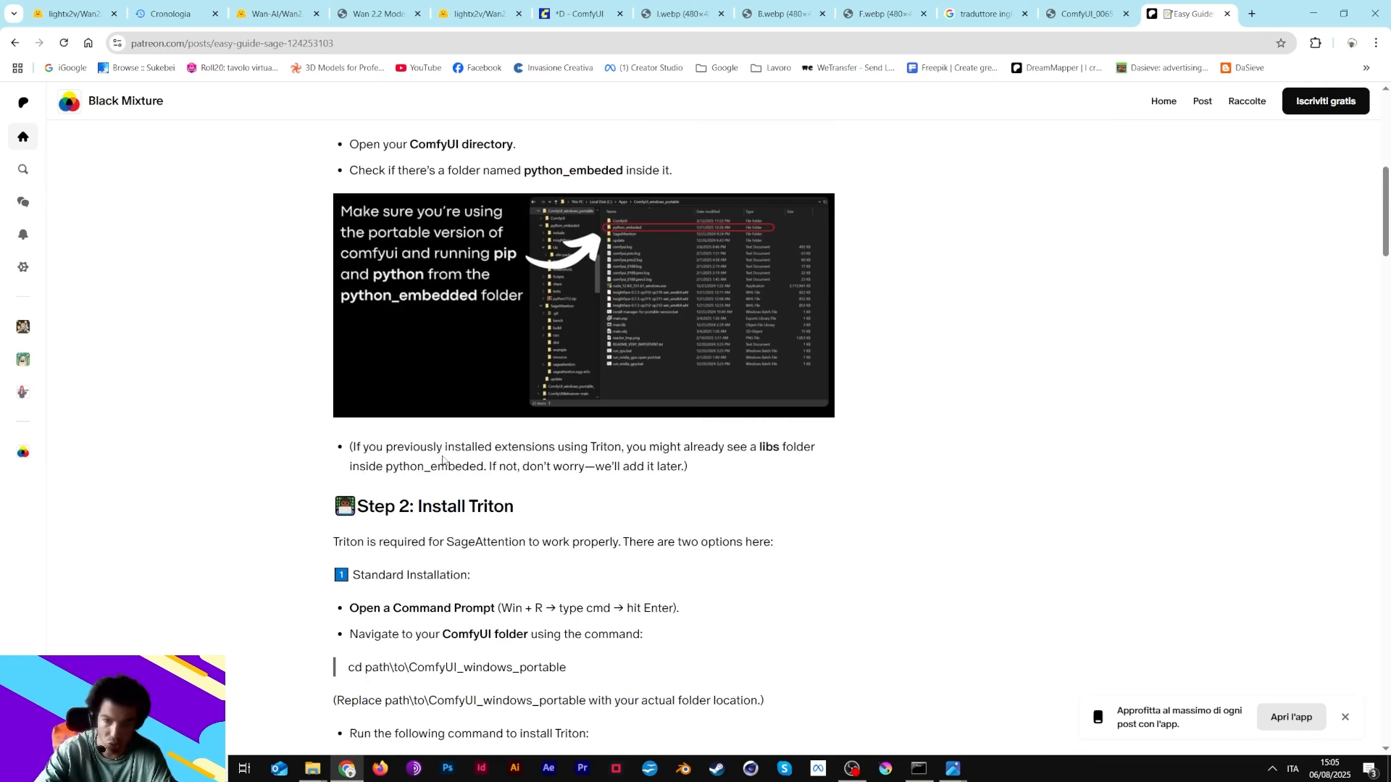
{"action": "scroll", "coordinate": [450, 558], "scroll_direction": "down", "scroll_amount": 5}
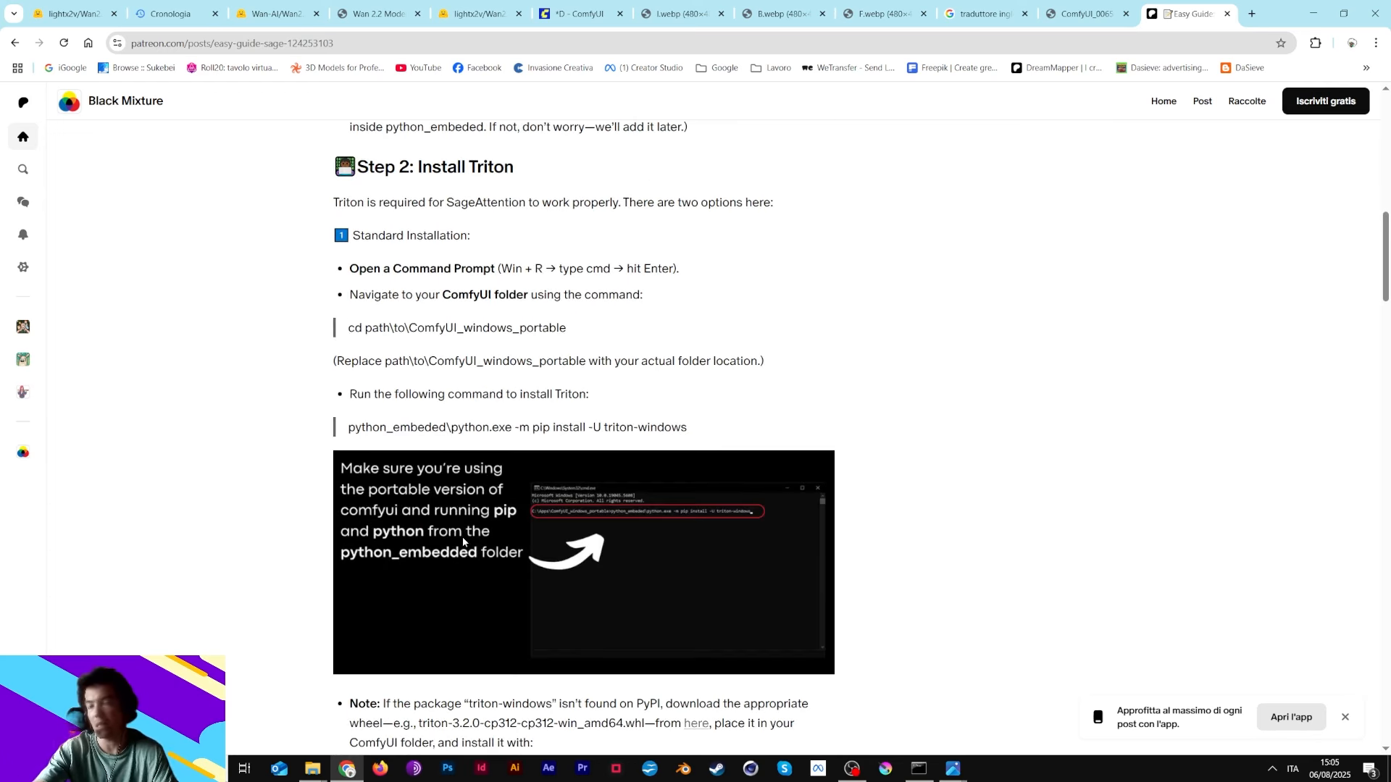
{"action": "scroll", "coordinate": [463, 542], "scroll_direction": "up", "scroll_amount": 6}
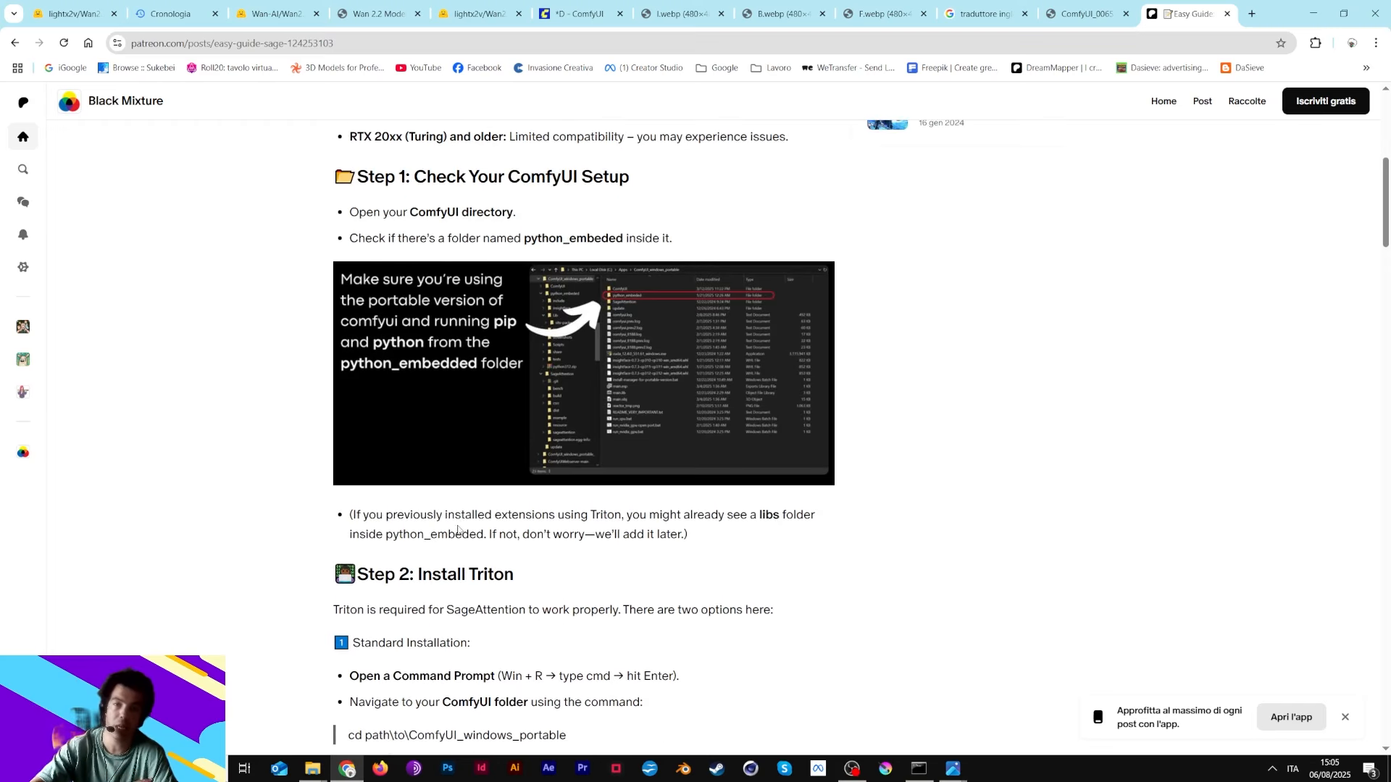
{"action": "scroll", "coordinate": [469, 522], "scroll_direction": "up", "scroll_amount": 1}
{"action": "scroll", "coordinate": [469, 522], "scroll_direction": "up", "scroll_amount": 5}
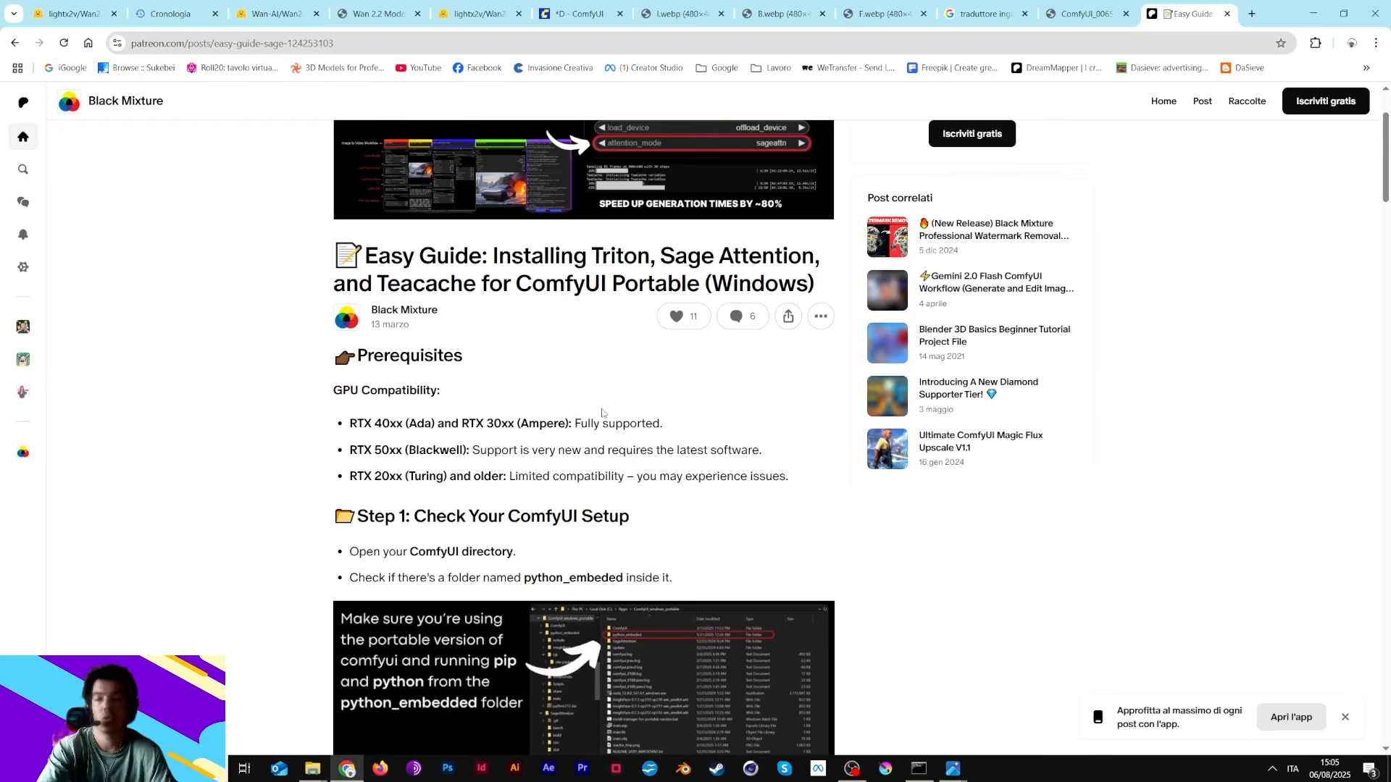
- Back in ComfyUI, raise the high-noise LoraLoaderModelOnly and its ModelSamplingSD3 node, and shift the low-noise ModelSamplingSD3 slightly toward its loader
{"action": "left_click", "coordinate": [582, 13]}
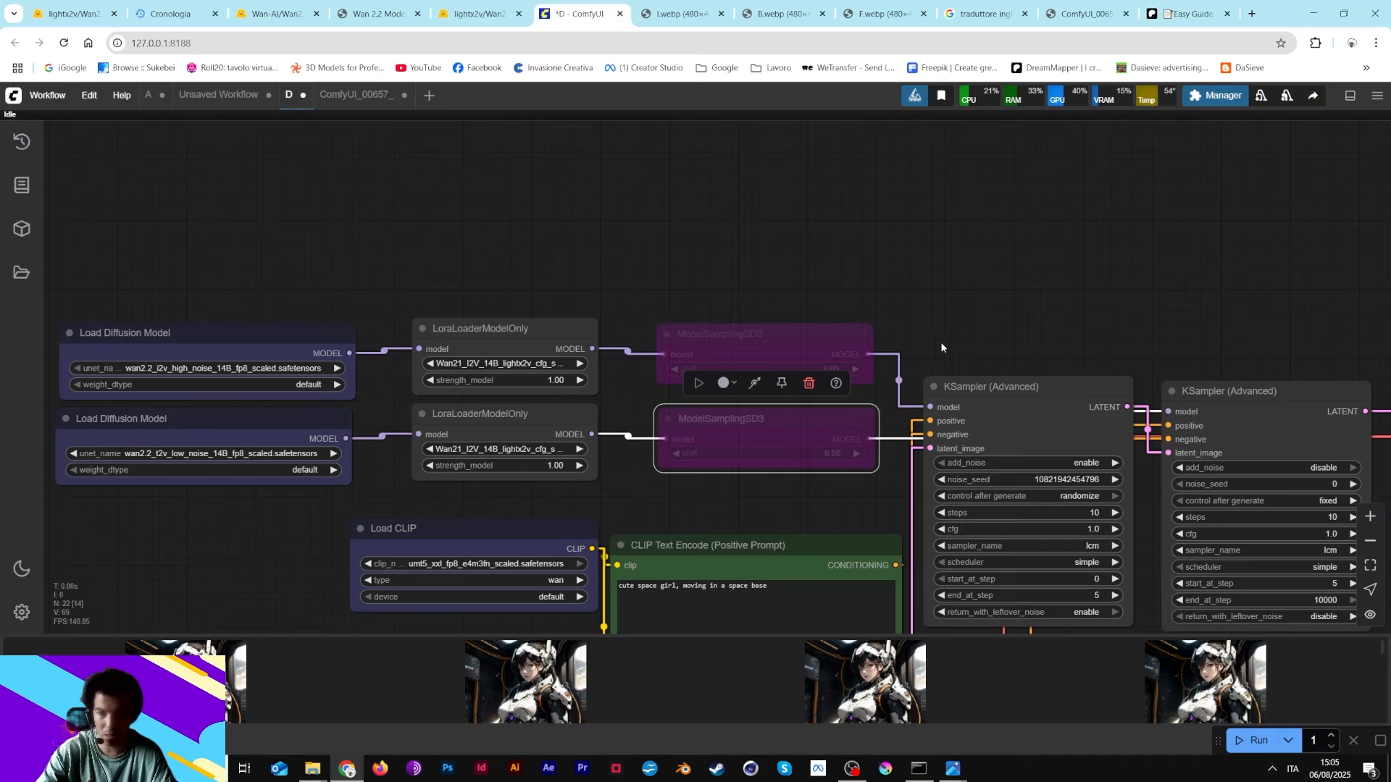
{"action": "left_click_drag", "start_coordinate": [941, 346], "coordinate": [852, 307]}
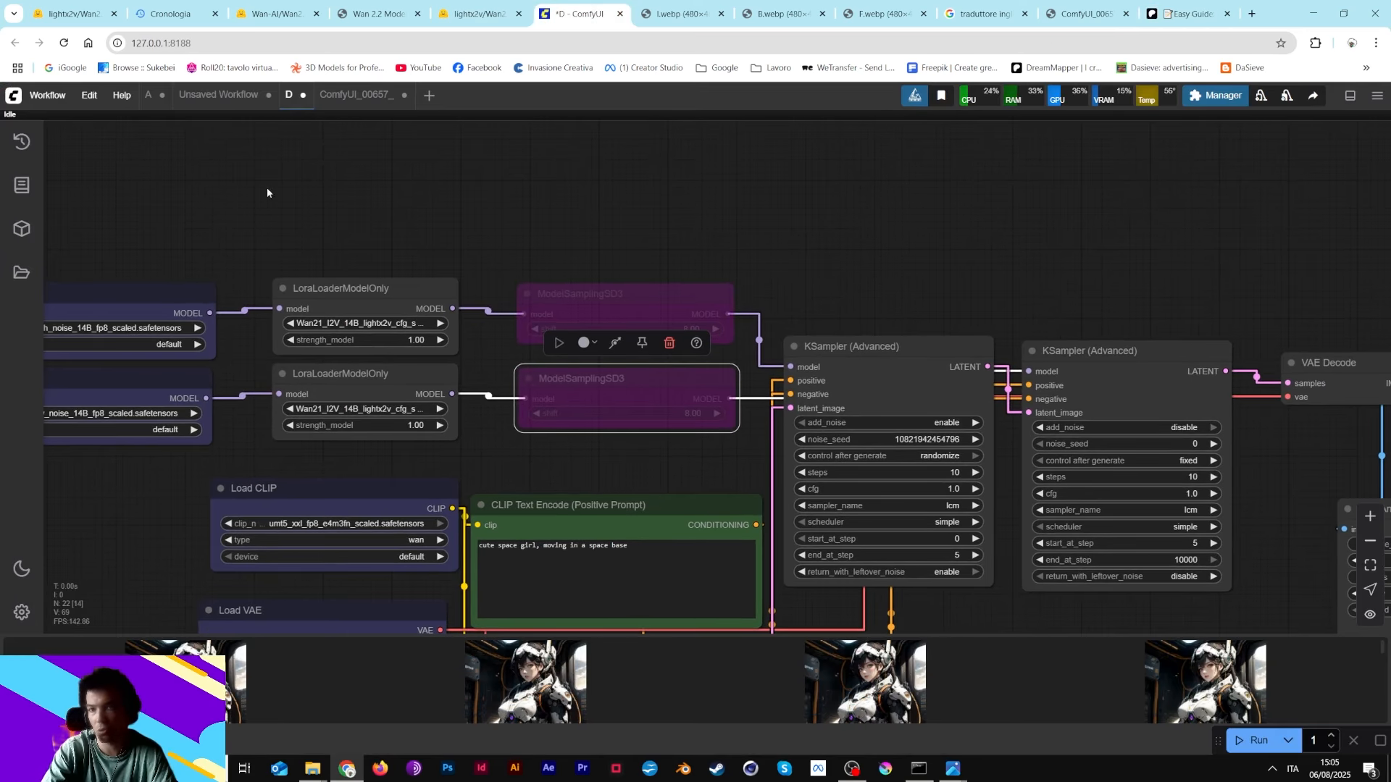
{"action": "left_click_drag", "start_coordinate": [396, 288], "coordinate": [404, 242]}
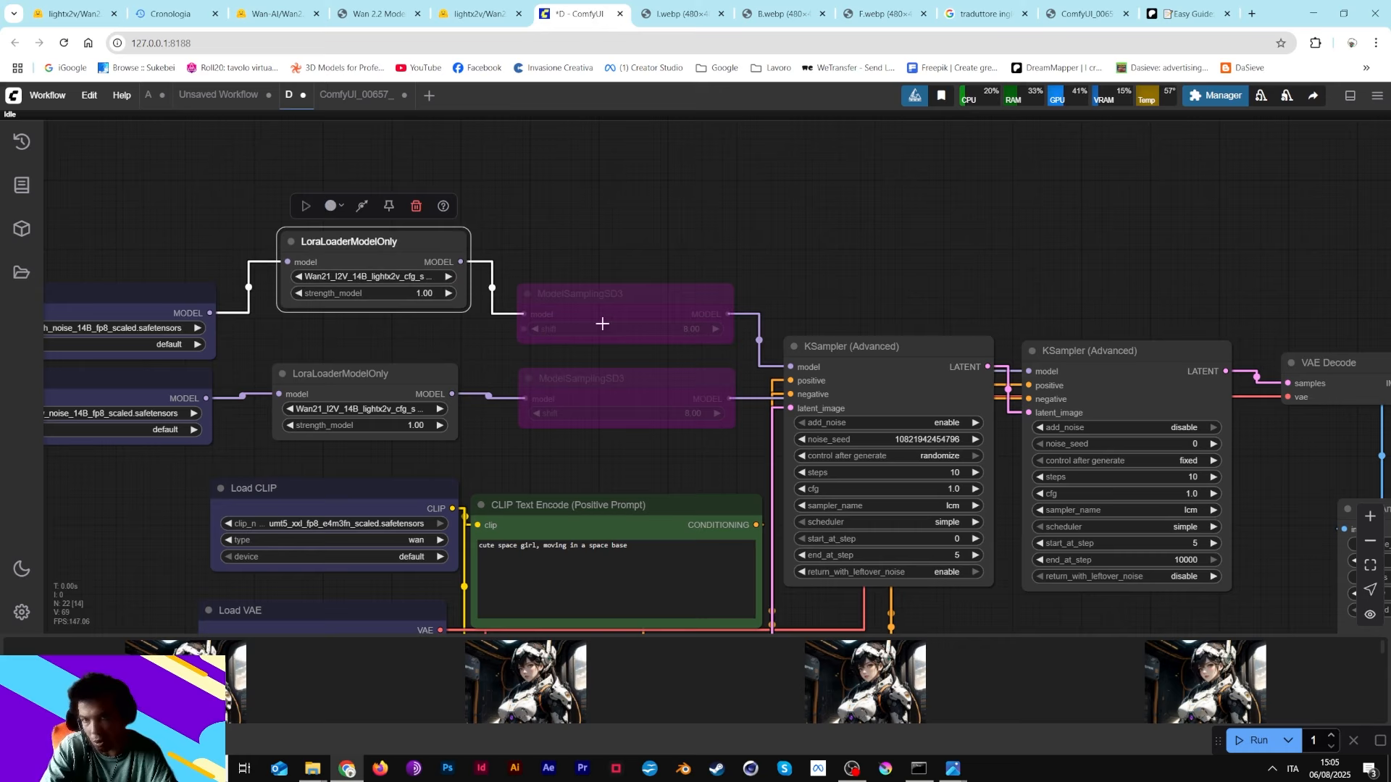
{"action": "left_click_drag", "start_coordinate": [607, 299], "coordinate": [608, 240]}
{"action": "left_click", "coordinate": [607, 386]}
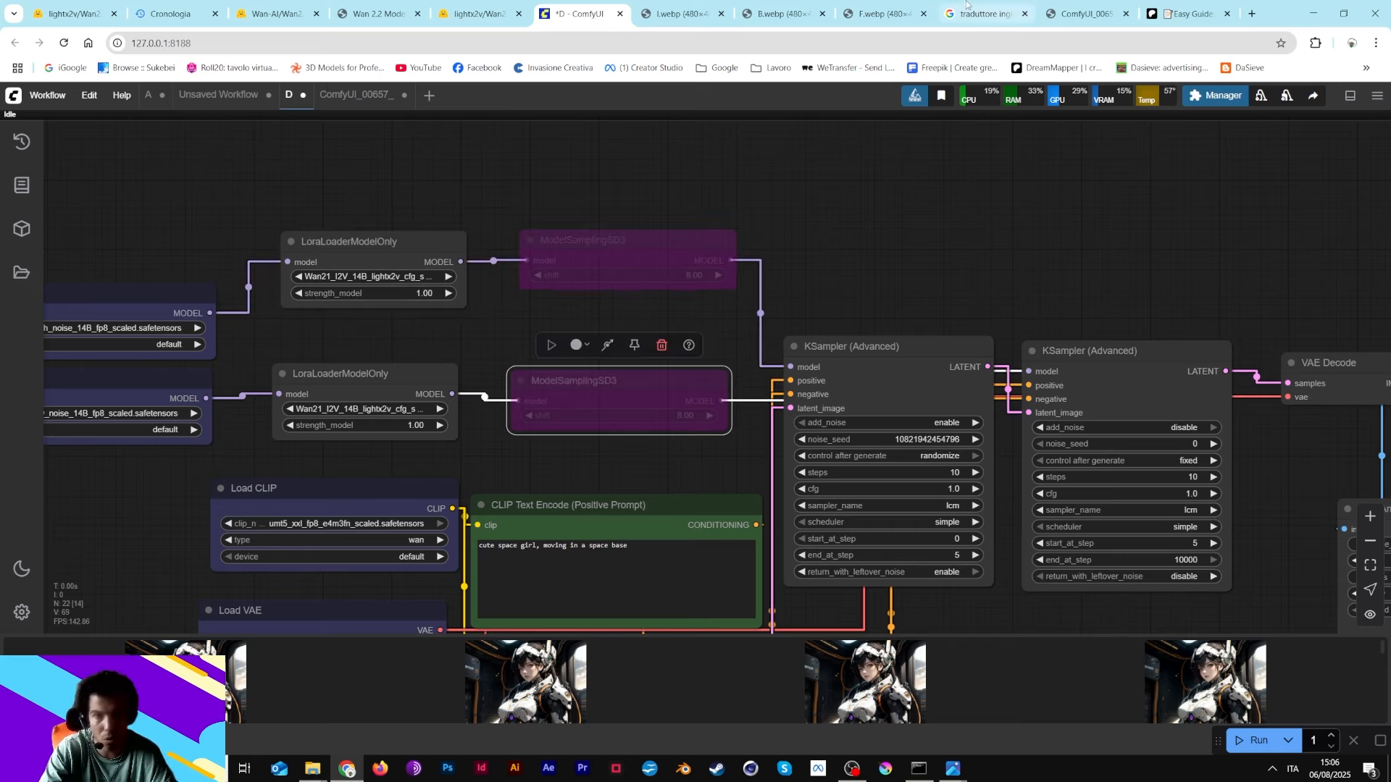
- Compare the generated animations F.webp, B.webp and I.webp, and return to the ComfyUI workflow
{"action": "left_click", "coordinate": [864, 9]}
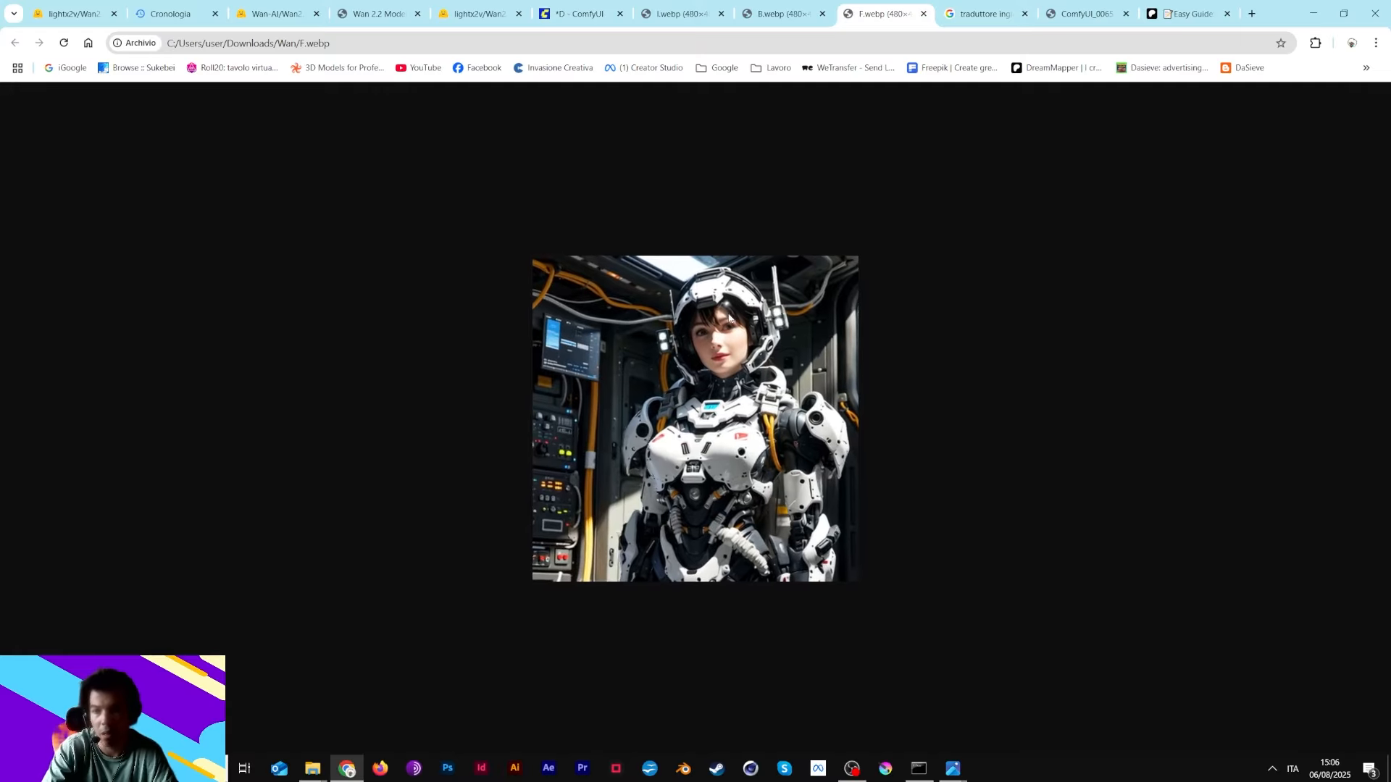
{"action": "left_click", "coordinate": [772, 14]}
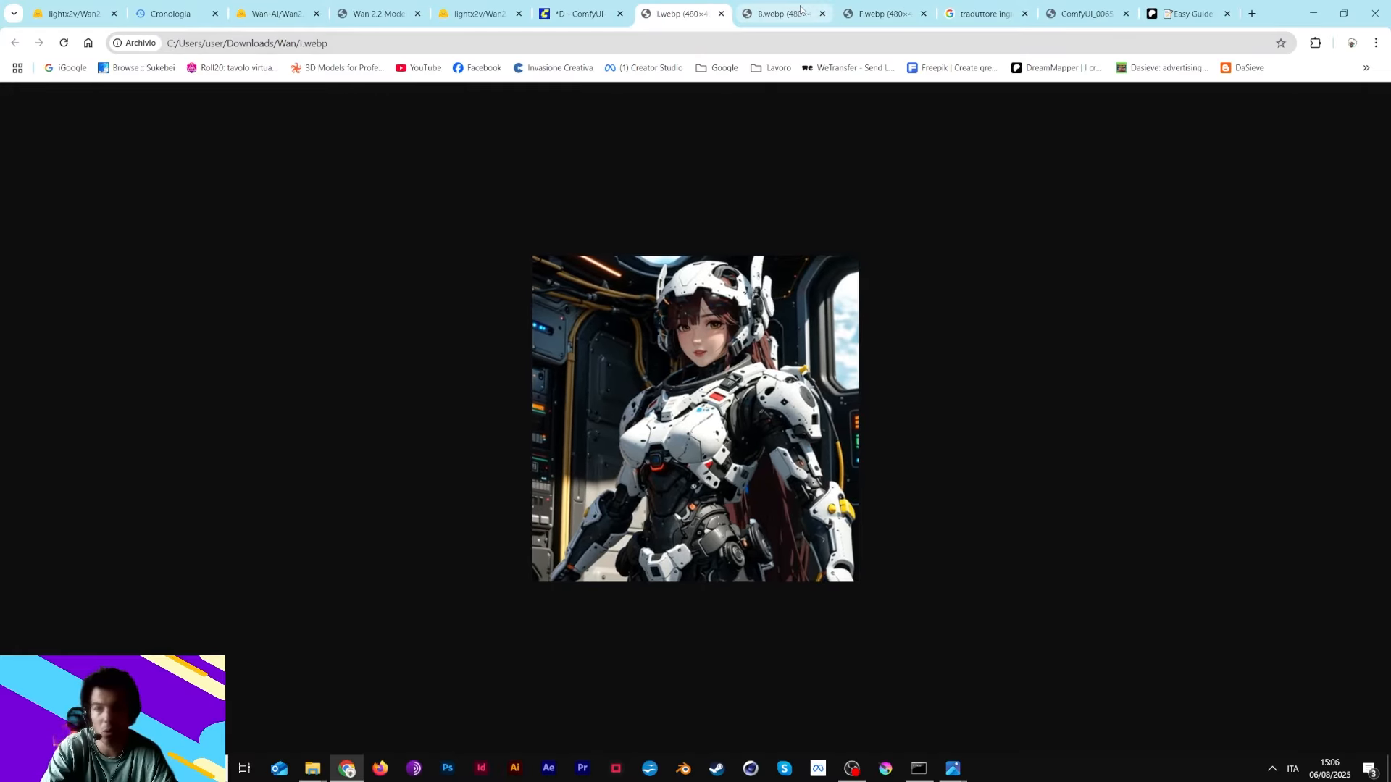
{"action": "left_click", "coordinate": [679, 18]}
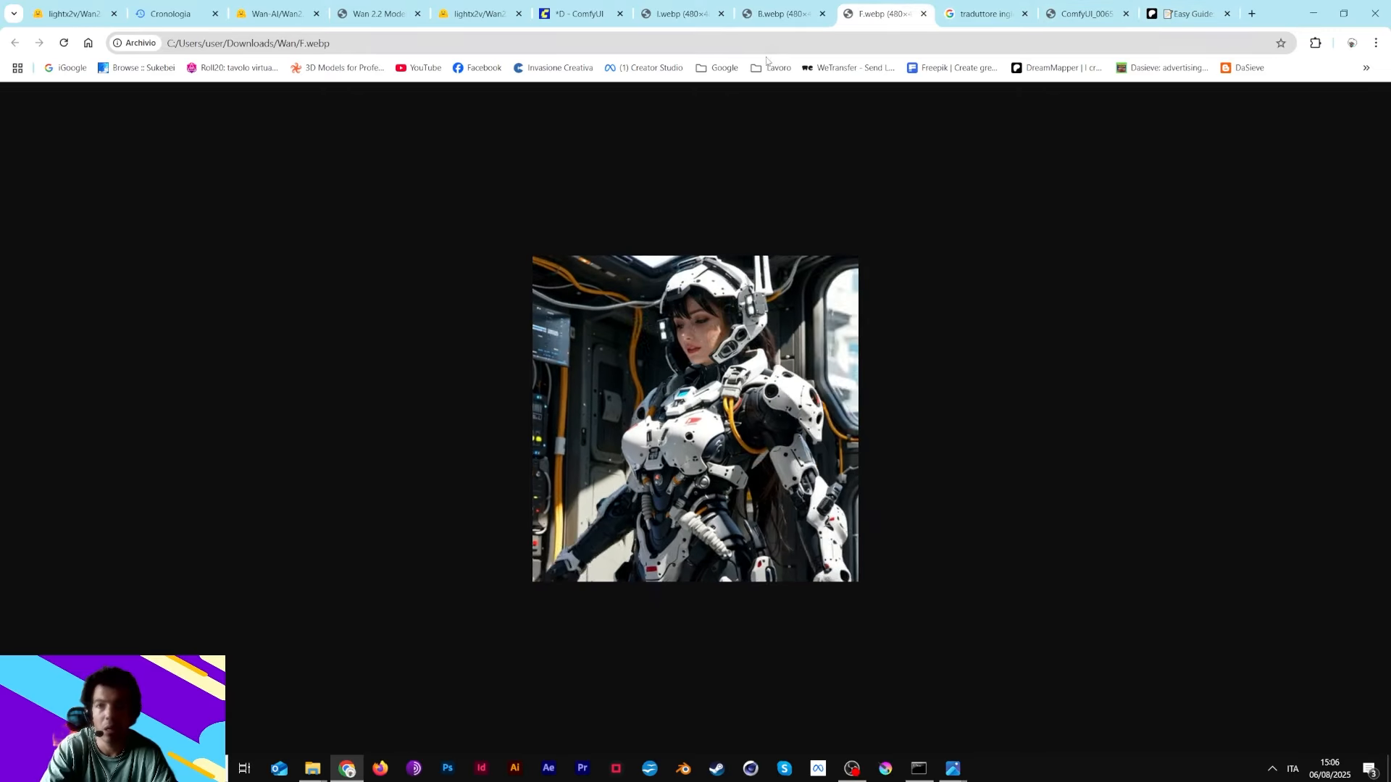
{"action": "left_click", "coordinate": [573, 16]}
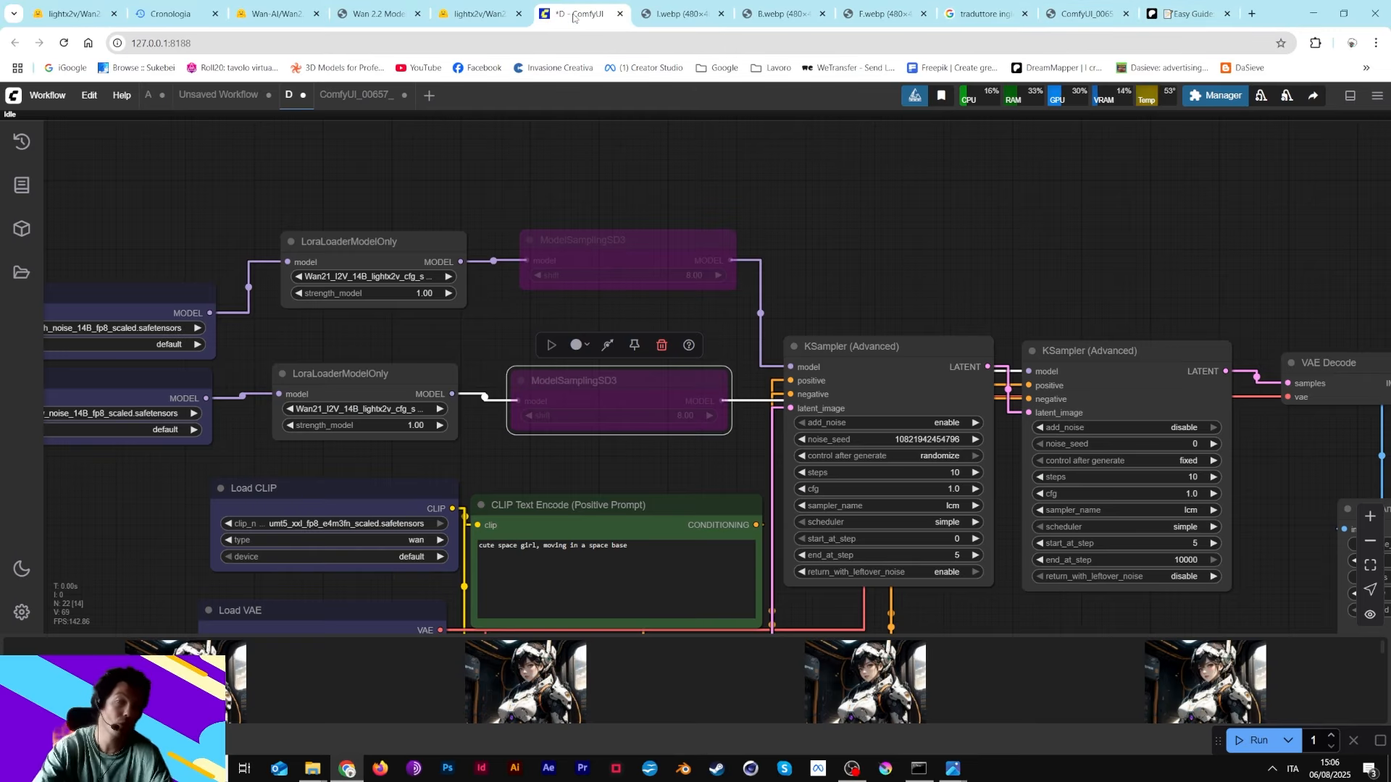
- Move the two bypassed ModelSamplingSD3 nodes nearer to each other and their LoRA loaders, and nudge the first KSampler (Advanced) node slightly
{"action": "left_click_drag", "start_coordinate": [1015, 276], "coordinate": [728, 197]}
{"action": "left_click_drag", "start_coordinate": [1136, 302], "coordinate": [795, 291]}
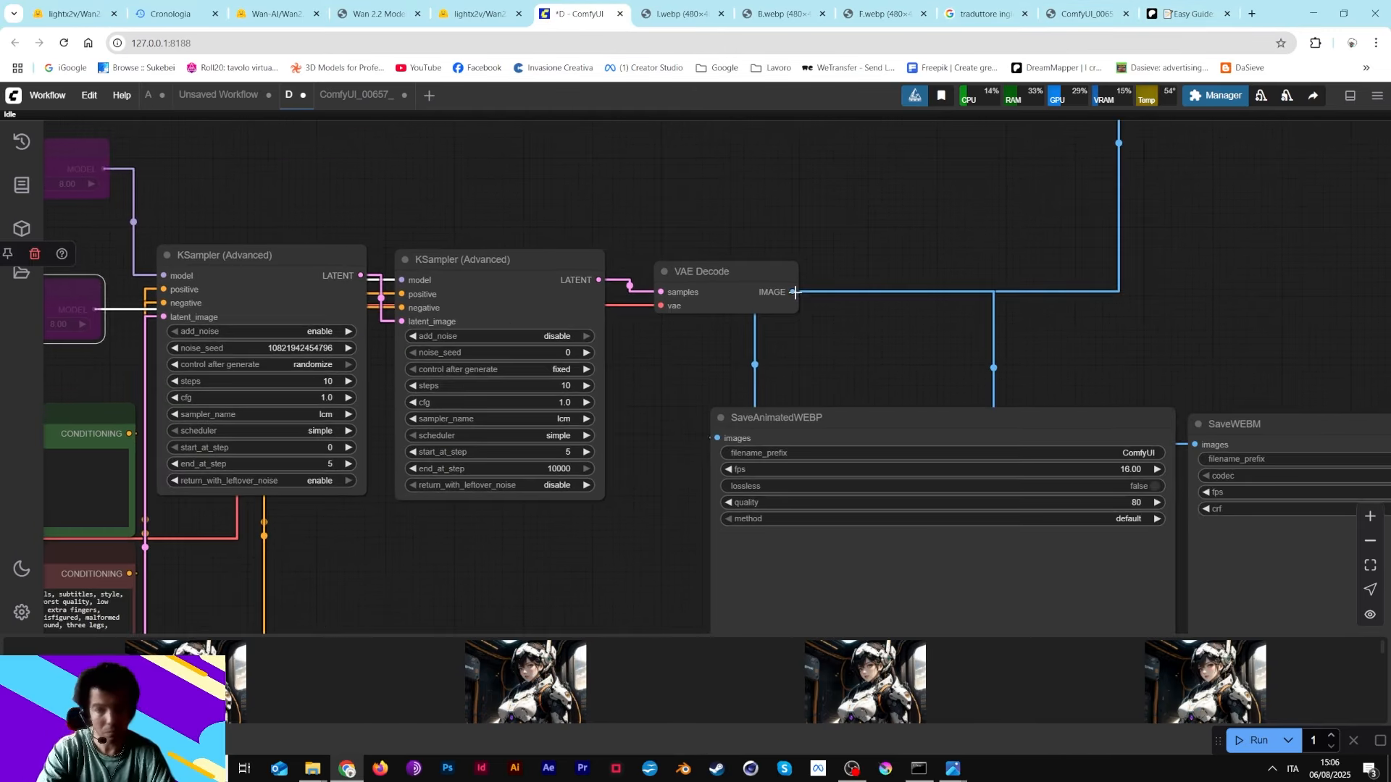
{"action": "scroll", "coordinate": [915, 389], "scroll_direction": "down", "scroll_amount": 8}
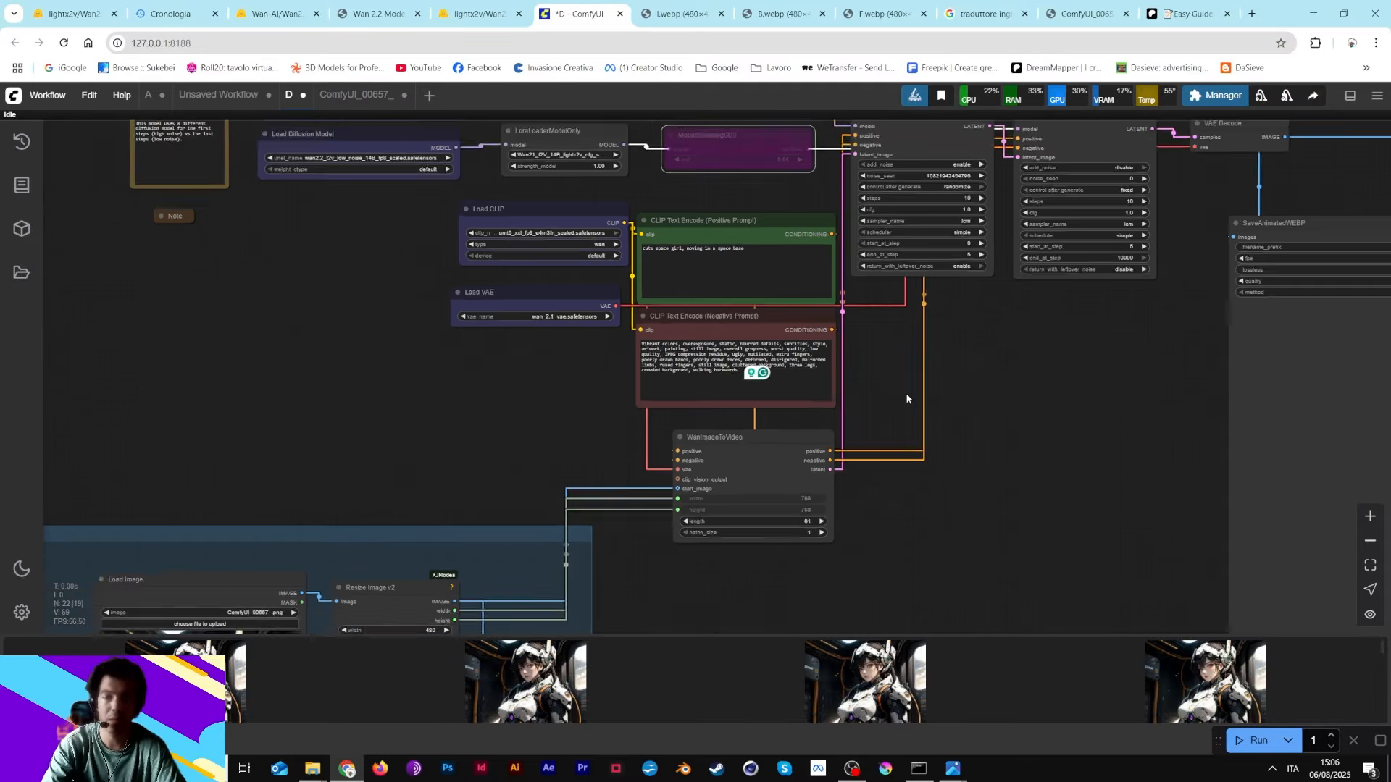
{"action": "left_click_drag", "start_coordinate": [929, 400], "coordinate": [863, 534]}
{"action": "scroll", "coordinate": [916, 332], "scroll_direction": "up", "scroll_amount": 5}
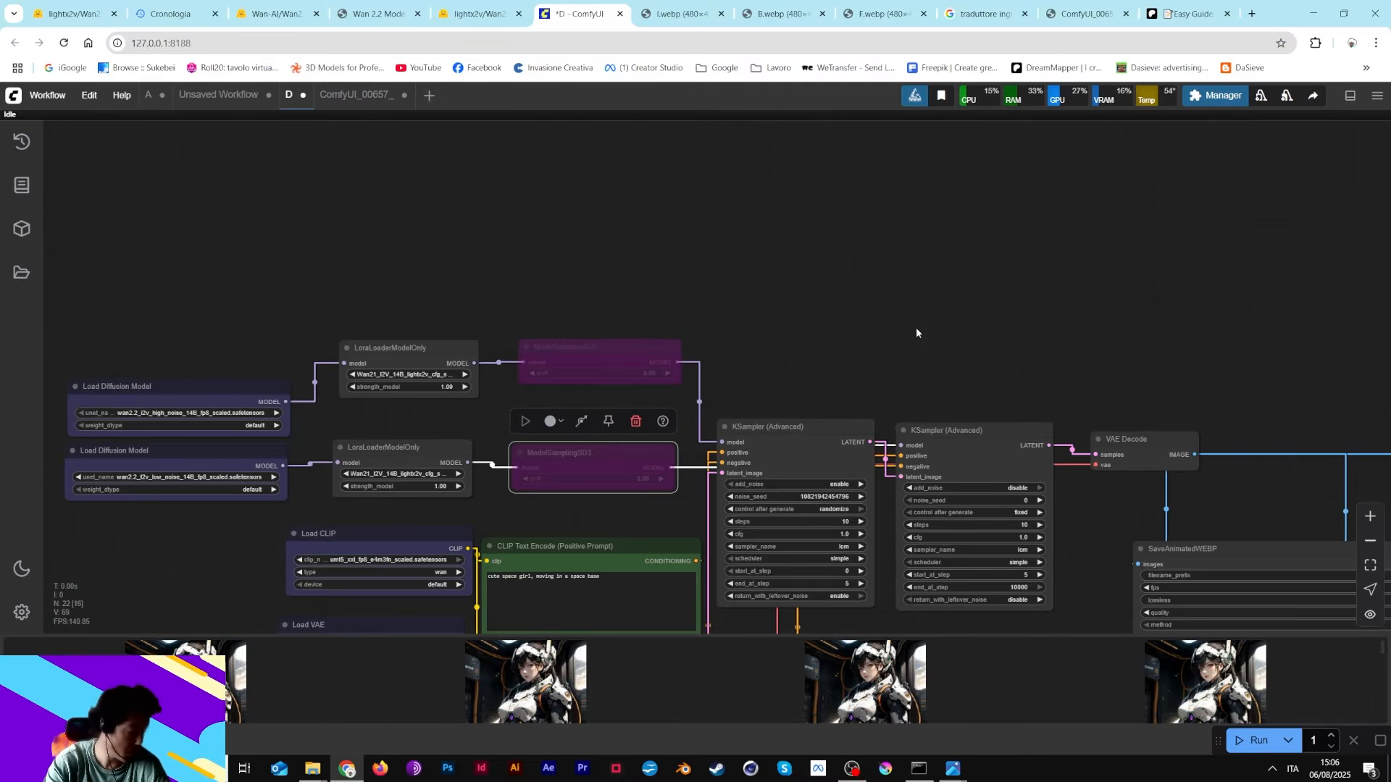
{"action": "scroll", "coordinate": [916, 333], "scroll_direction": "up", "scroll_amount": 2}
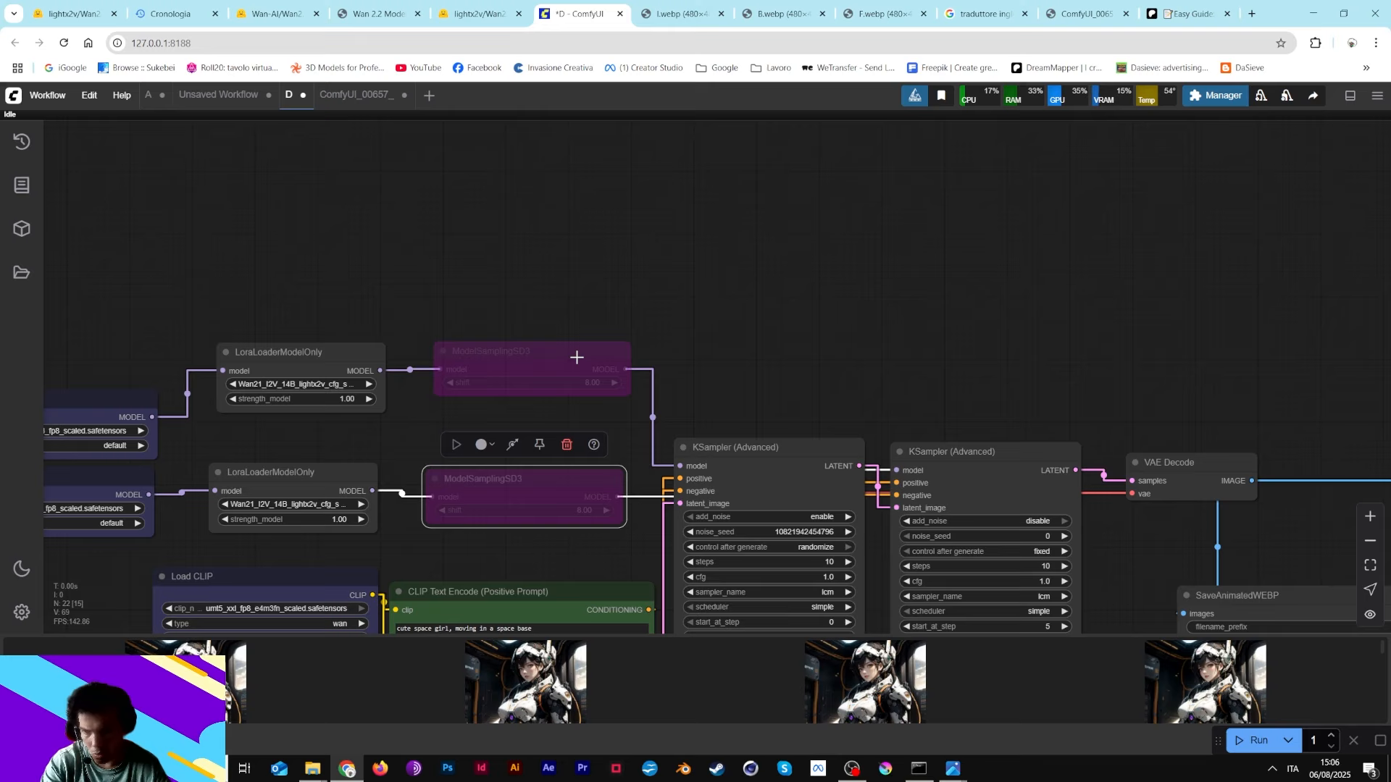
{"action": "left_click_drag", "start_coordinate": [574, 357], "coordinate": [559, 363]}
{"action": "mouse_move", "coordinate": [511, 493]}
{"action": "left_mouse_down"}
{"action": "mouse_move", "coordinate": [497, 444]}
{"action": "mouse_move", "coordinate": [497, 491]}
{"action": "left_mouse_up"}
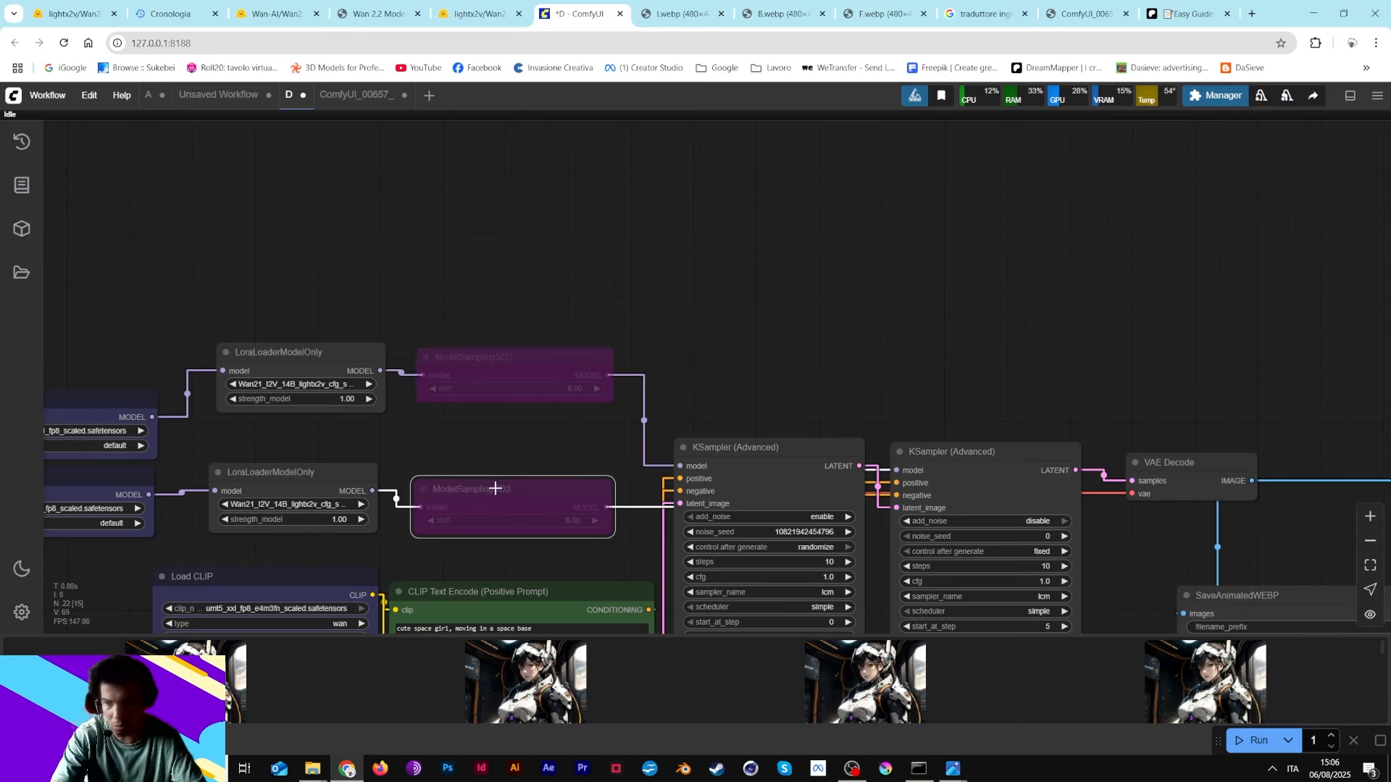
{"action": "left_click_drag", "start_coordinate": [509, 385], "coordinate": [514, 408]}
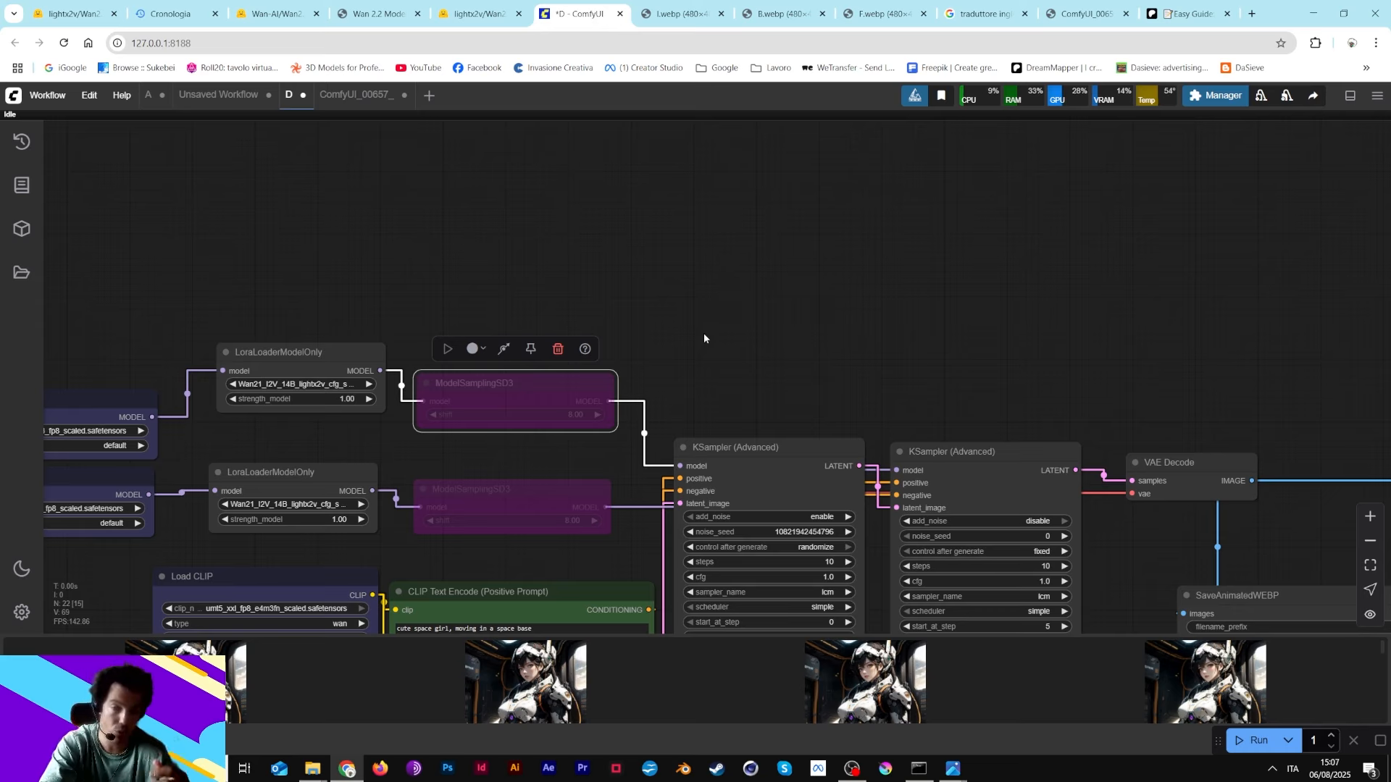
{"action": "mouse_move", "coordinate": [733, 448]}
{"action": "left_mouse_down"}
{"action": "mouse_move", "coordinate": [742, 391]}
{"action": "mouse_move", "coordinate": [728, 442]}
{"action": "left_mouse_up"}
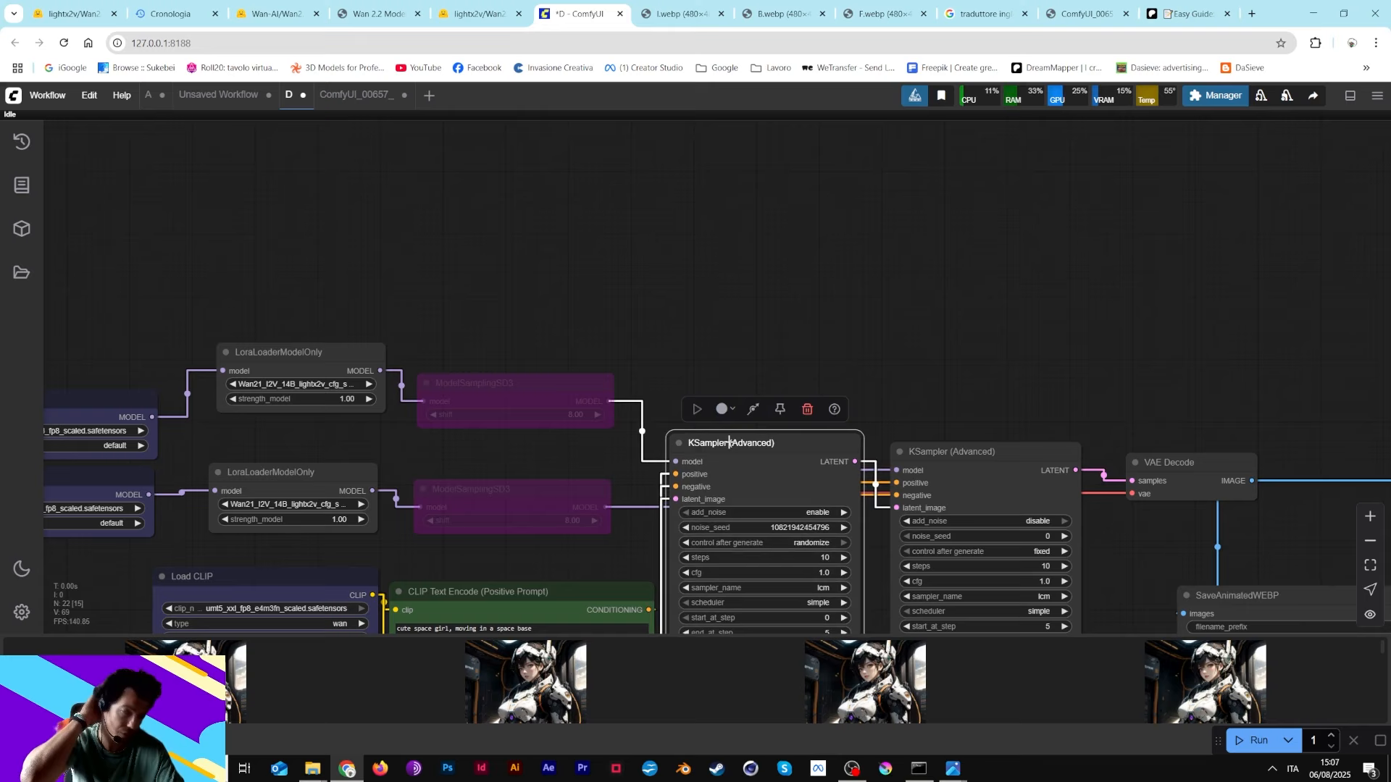